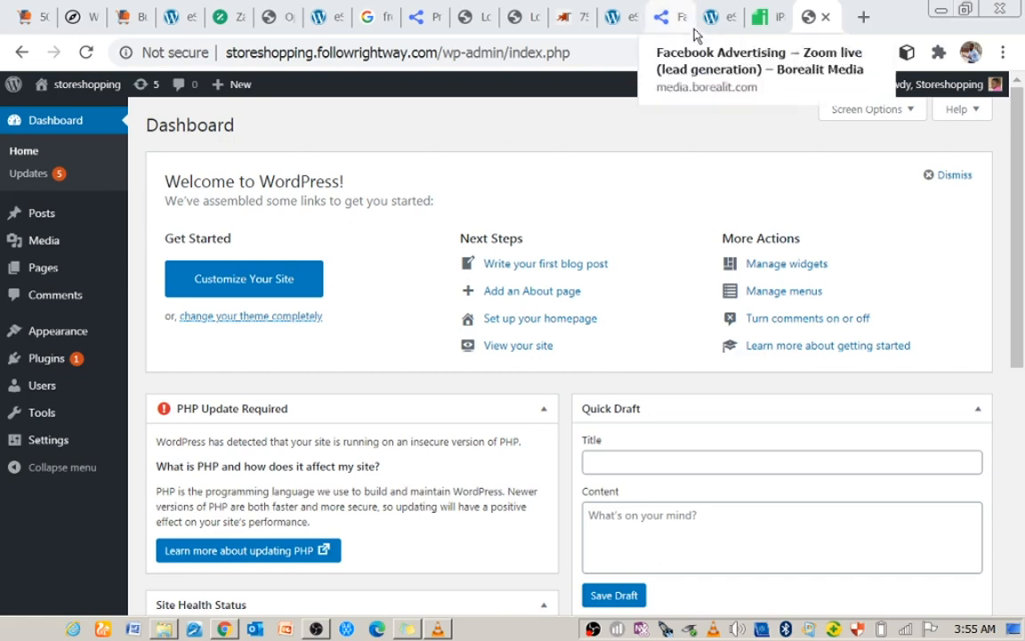
- Review the Google results for free WordPress themes with demo content import and read the eStore entry in ThemeGrill's free themes article
{"action": "left_click", "coordinate": [373, 17]}
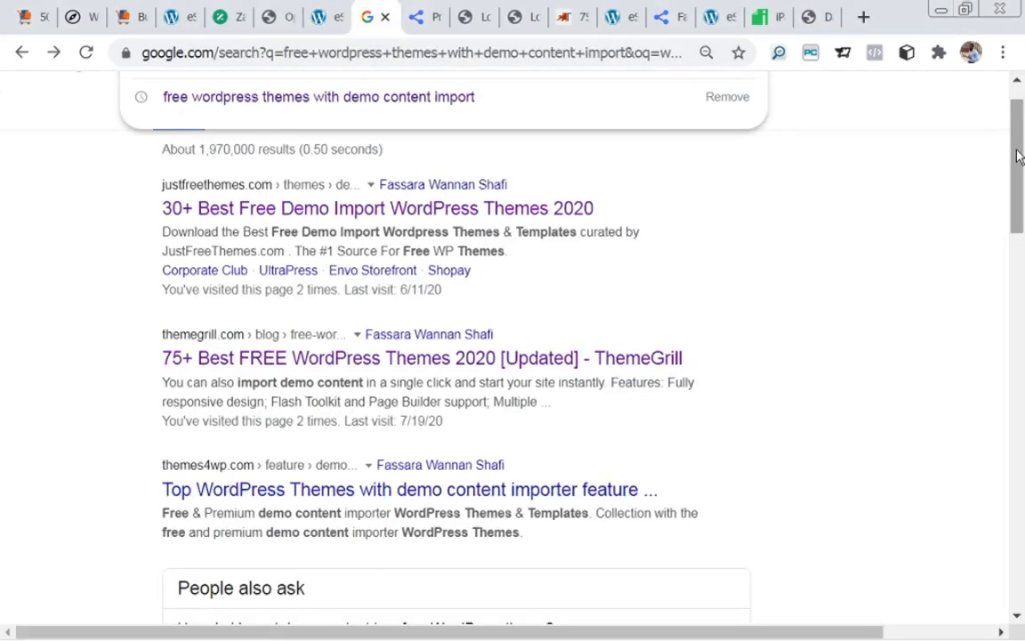
{"action": "left_click_drag", "start_coordinate": [1020, 153], "coordinate": [1019, 140]}
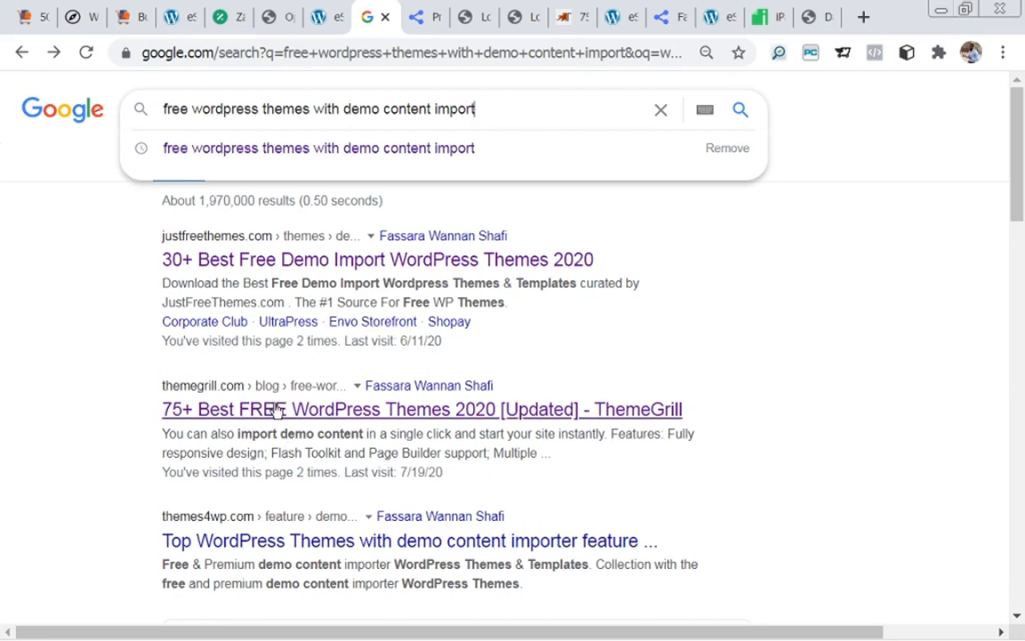
{"action": "left_click", "coordinate": [562, 19]}
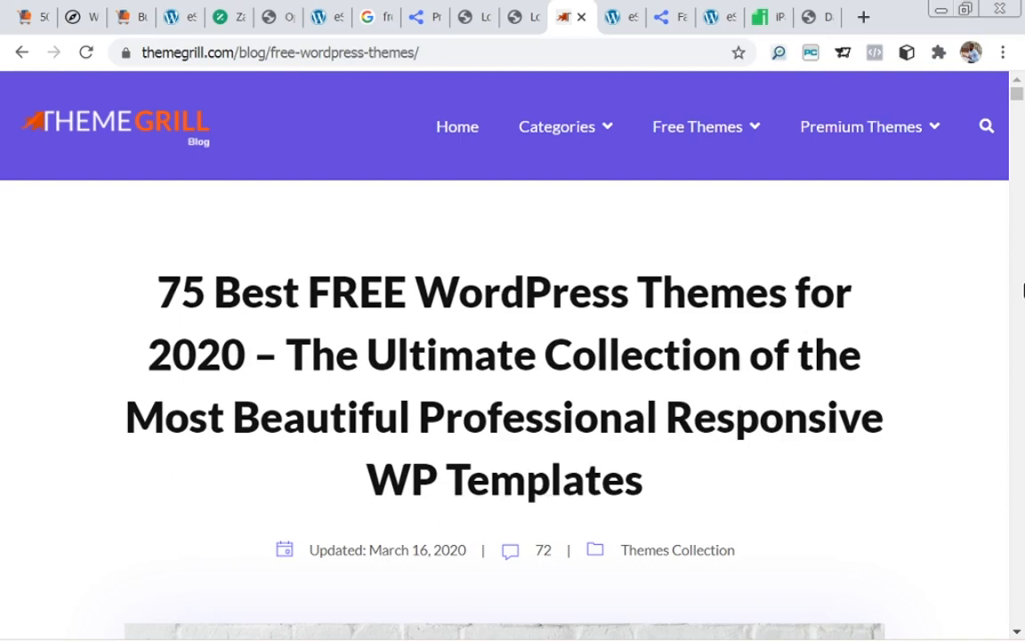
{"action": "left_click_drag", "start_coordinate": [1015, 96], "coordinate": [1019, 144]}
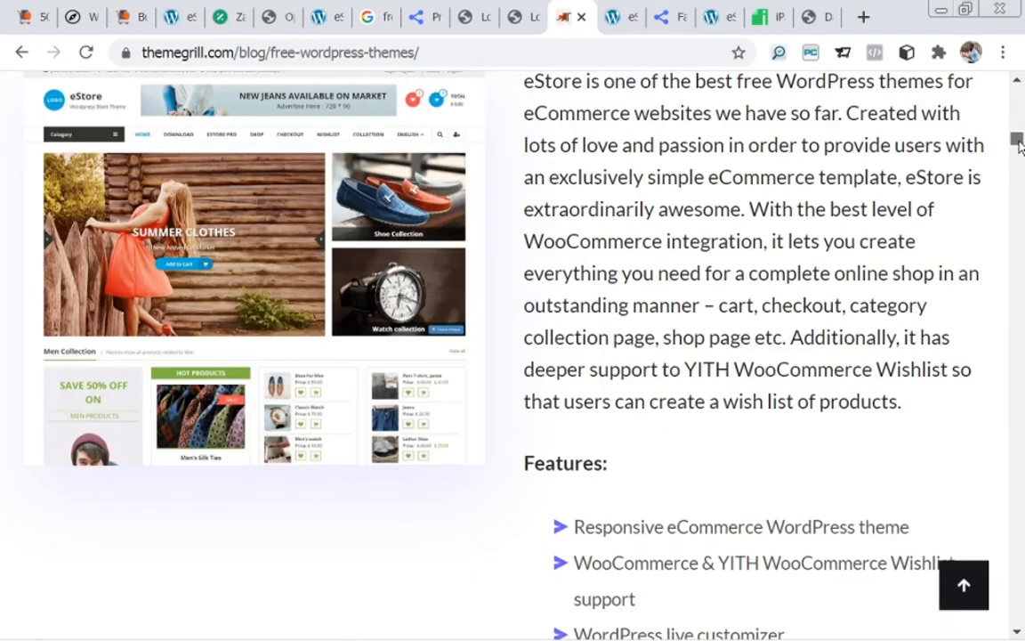
{"action": "left_click", "coordinate": [1019, 82]}
{"action": "left_click", "coordinate": [1019, 82]}
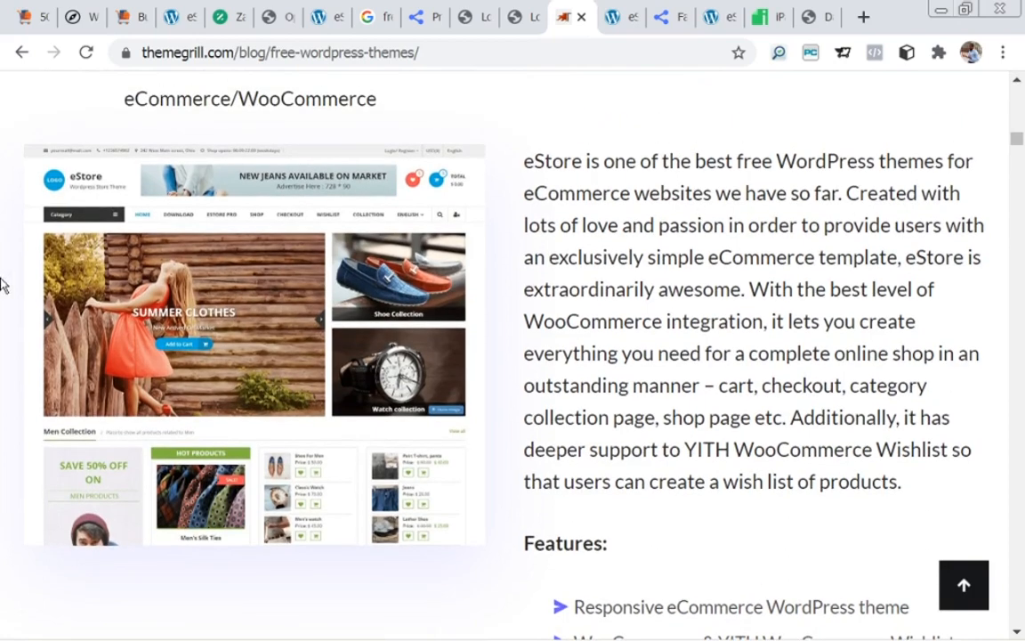
{"action": "left_click", "coordinate": [1019, 82]}
{"action": "left_click", "coordinate": [1018, 82]}
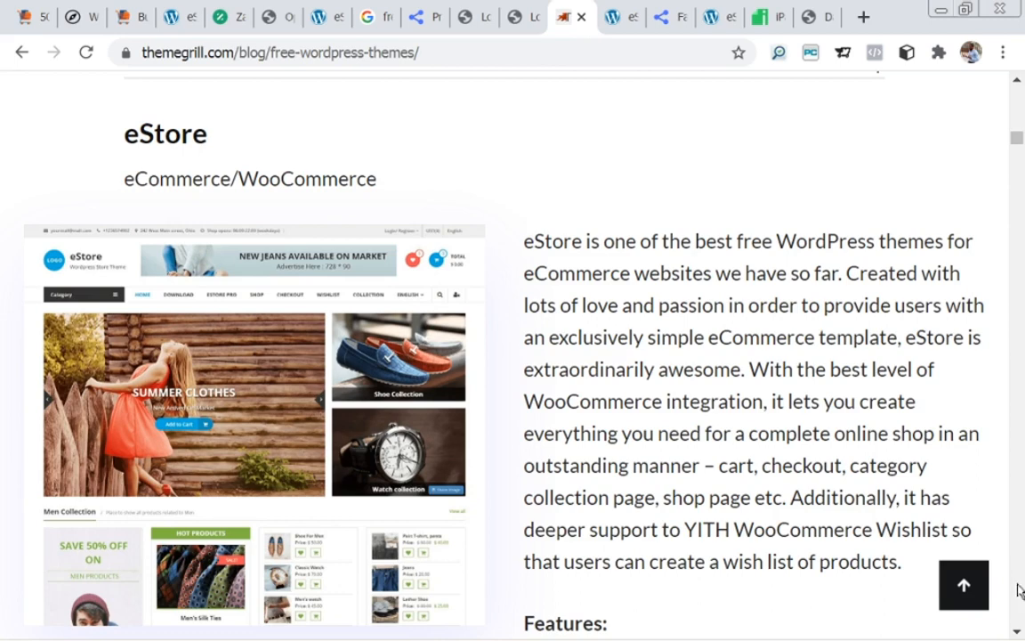
{"action": "left_click", "coordinate": [1017, 632]}
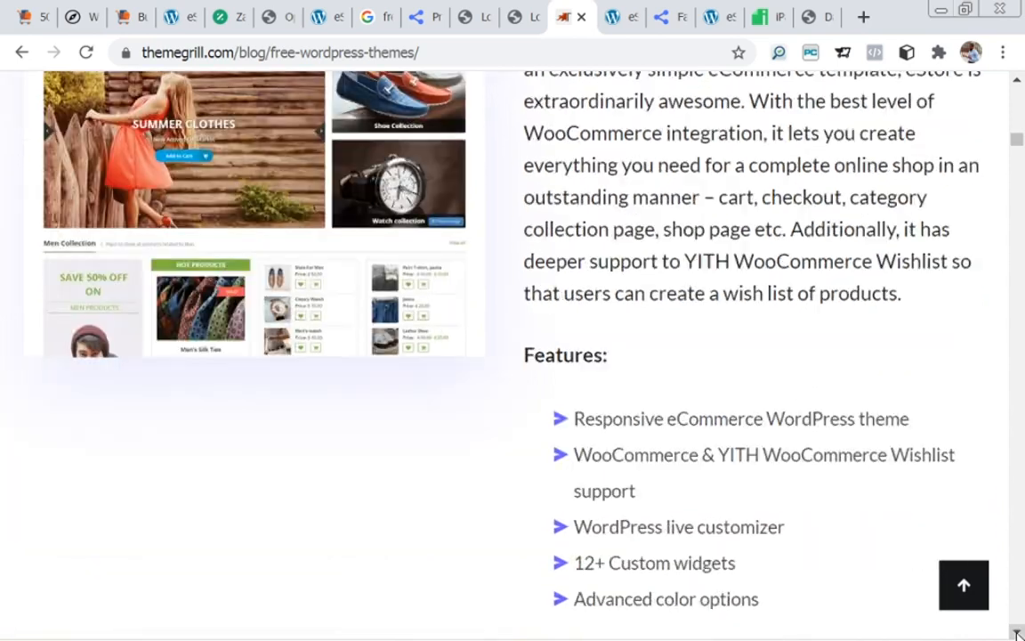
{"action": "left_click", "coordinate": [1018, 632]}
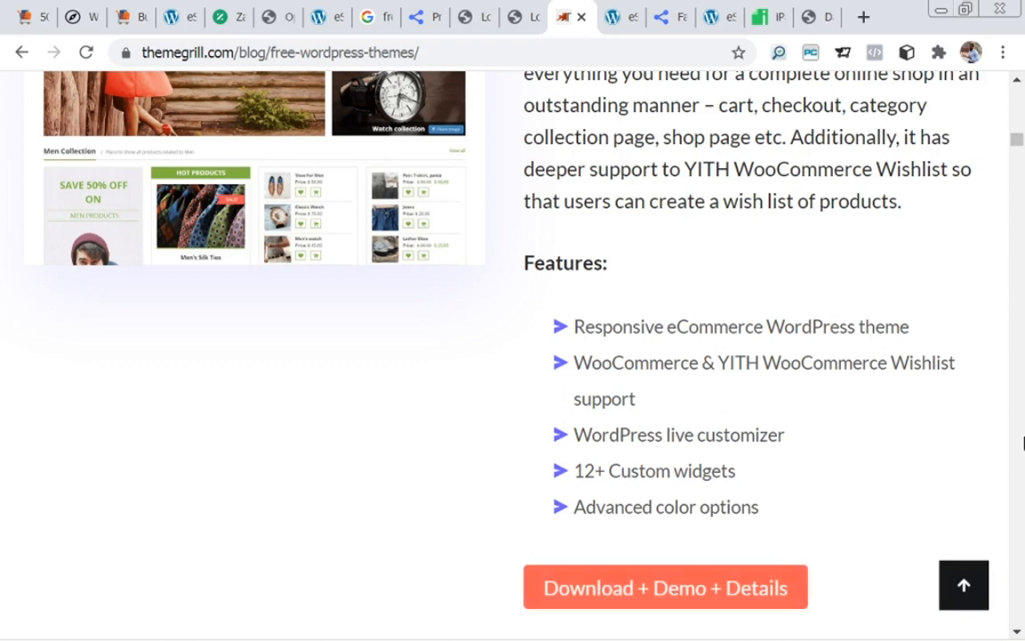
- Open the eStore theme's details page from the ThemeGrill article and look over its introduction
{"action": "left_click", "coordinate": [645, 587]}
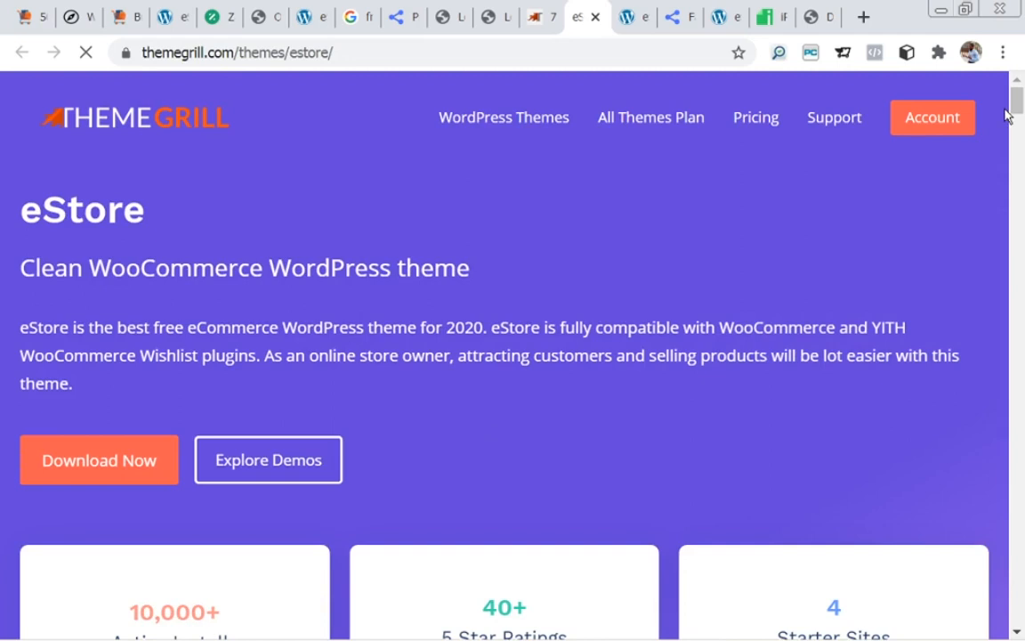
{"action": "left_click_drag", "start_coordinate": [1014, 102], "coordinate": [1011, 100]}
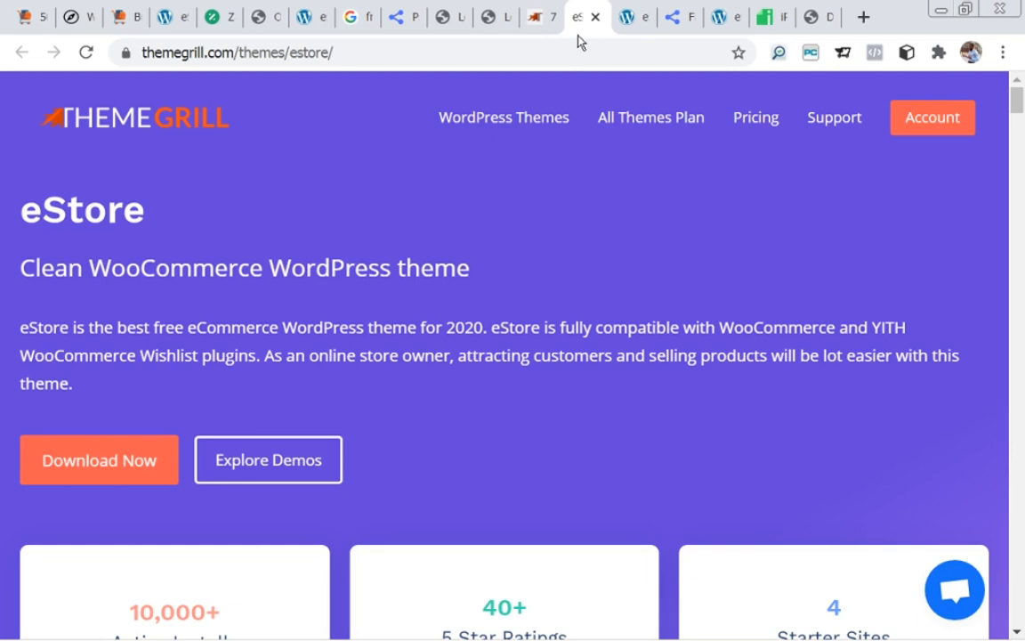
{"action": "left_click", "coordinate": [542, 16]}
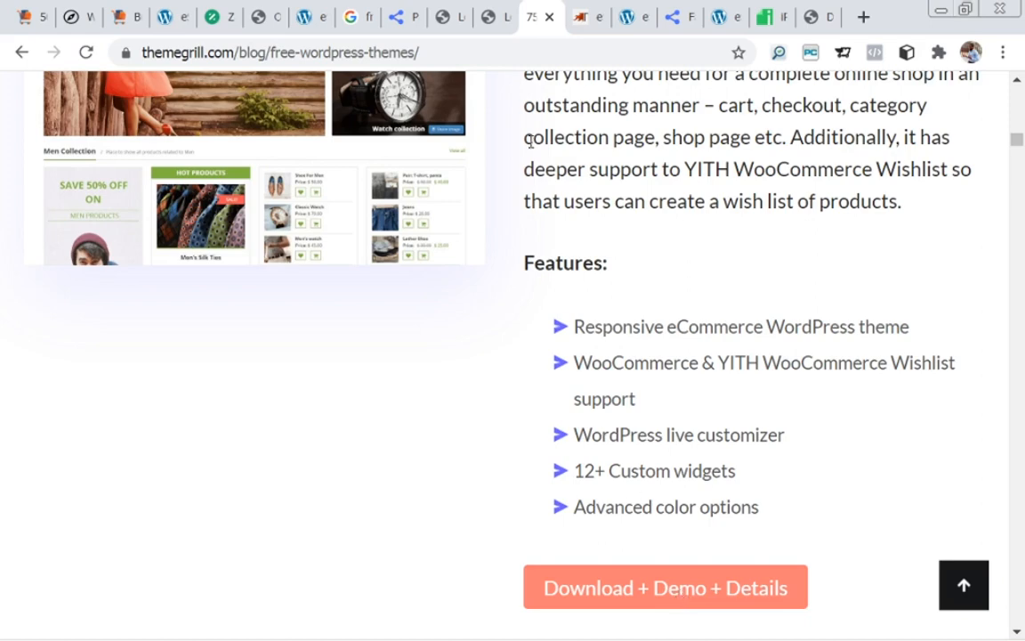
{"action": "left_click", "coordinate": [575, 19]}
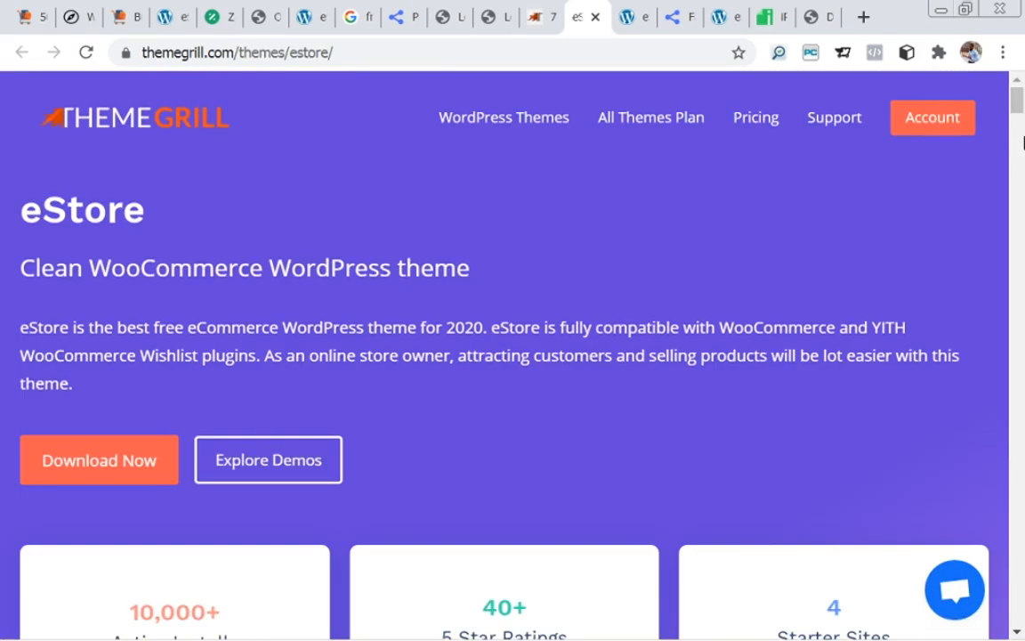
{"action": "left_click_drag", "start_coordinate": [1017, 107], "coordinate": [1020, 114]}
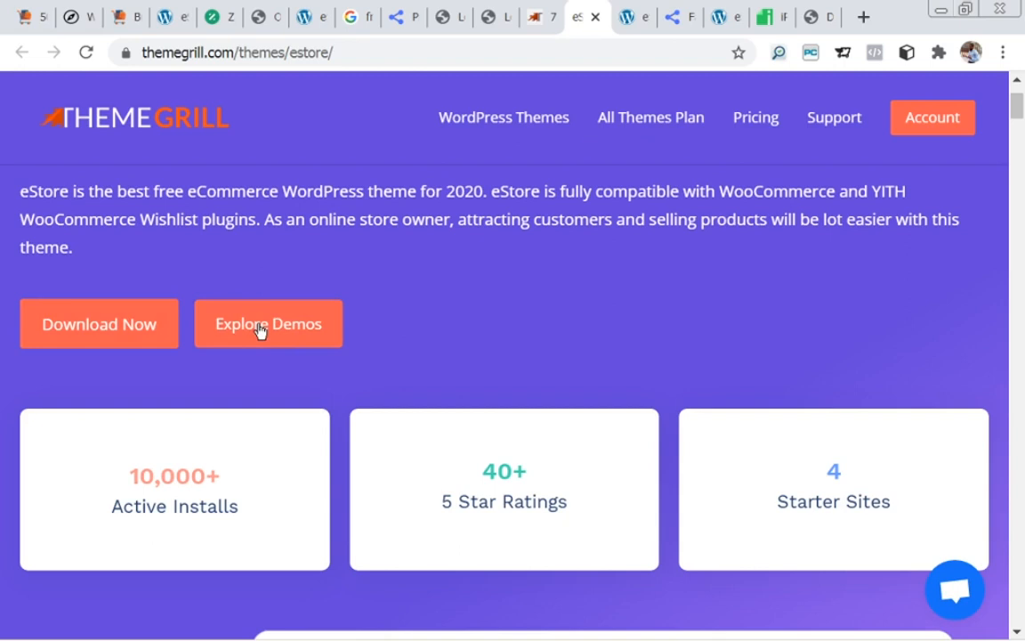
- Explore the eStore demos and compare the free eStore design with the Pro versions
{"action": "left_click", "coordinate": [259, 331]}
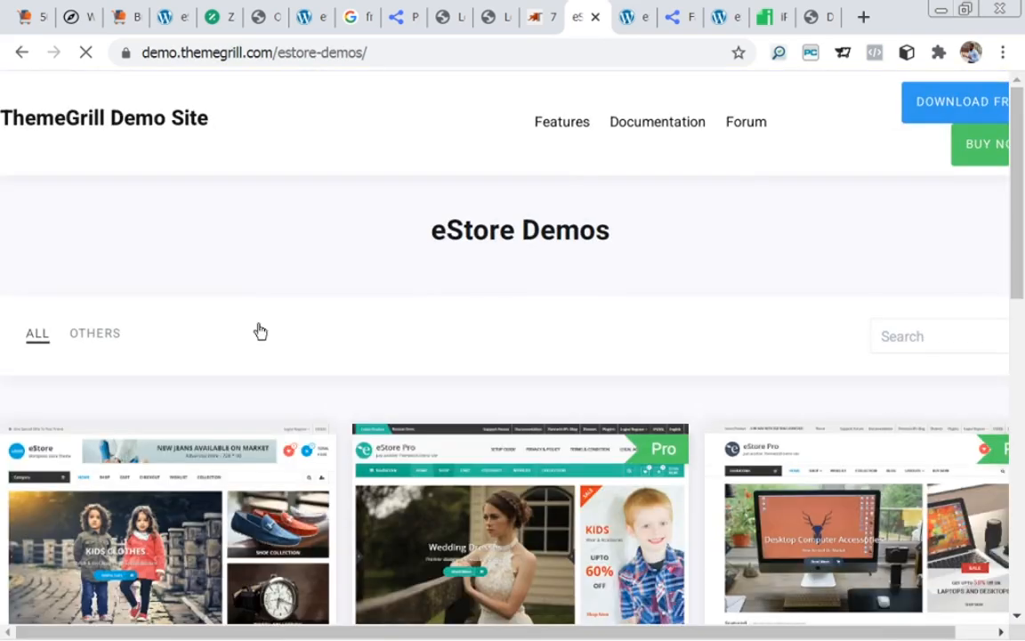
{"action": "scroll", "coordinate": [1022, 196], "scroll_direction": "down", "scroll_amount": 1}
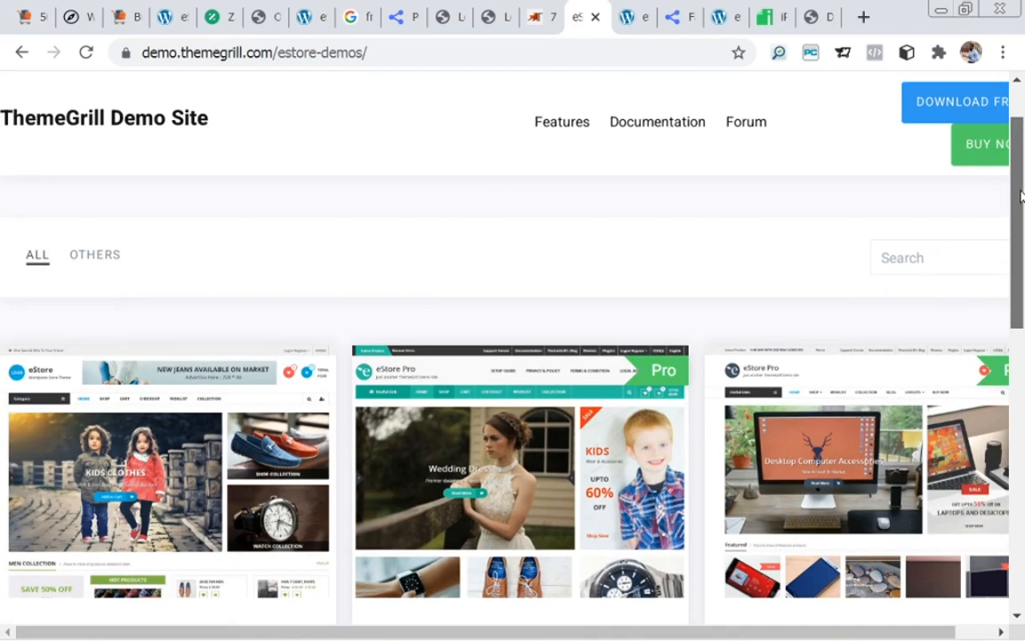
{"action": "left_click_drag", "start_coordinate": [1022, 195], "coordinate": [1022, 247]}
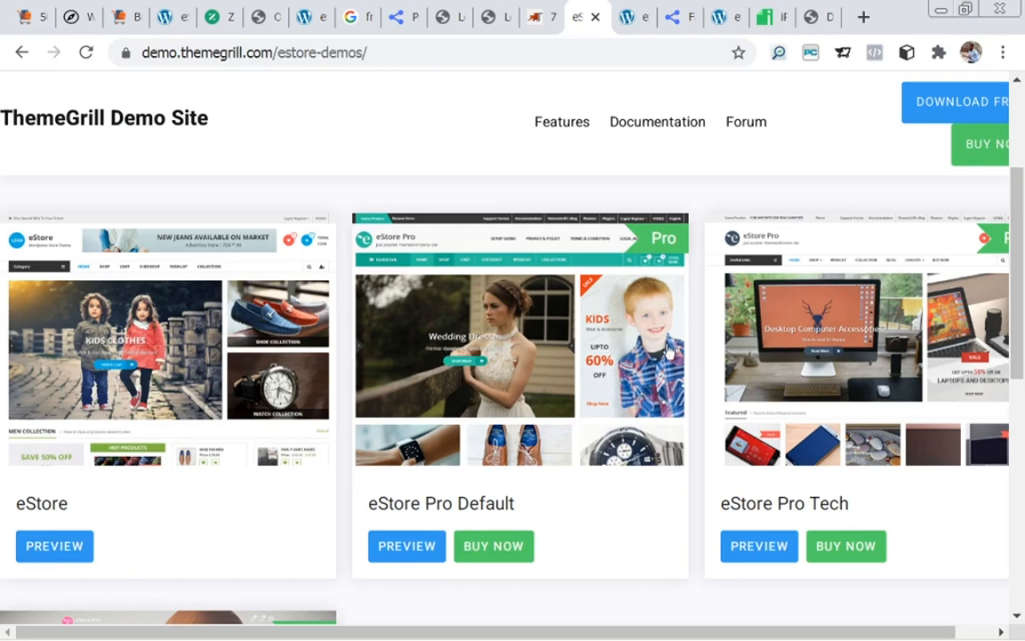
{"action": "left_click_drag", "start_coordinate": [1017, 298], "coordinate": [1018, 407]}
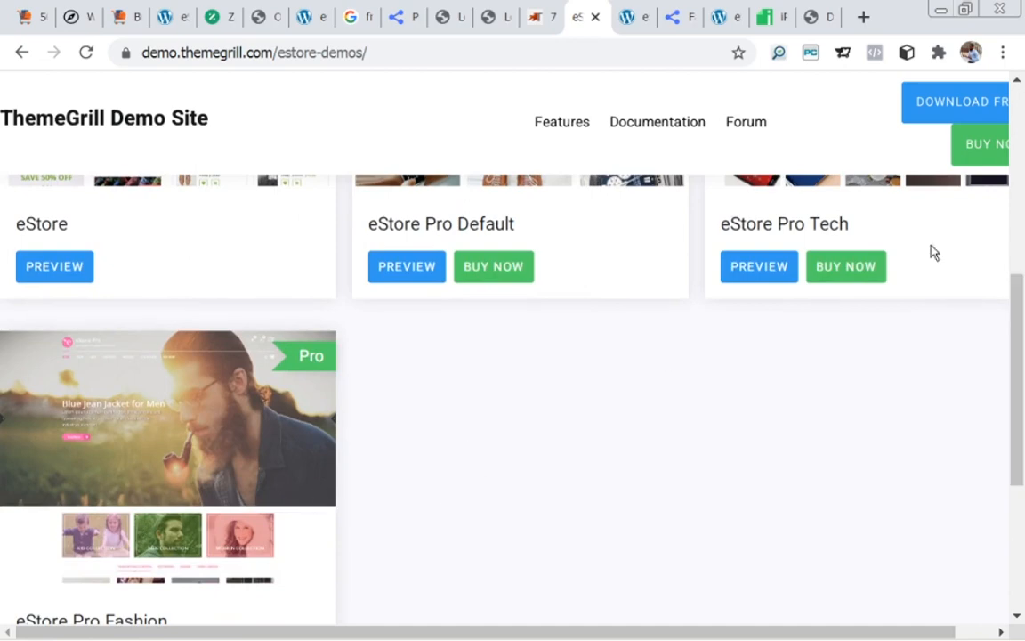
{"action": "left_click_drag", "start_coordinate": [1020, 315], "coordinate": [1008, 213]}
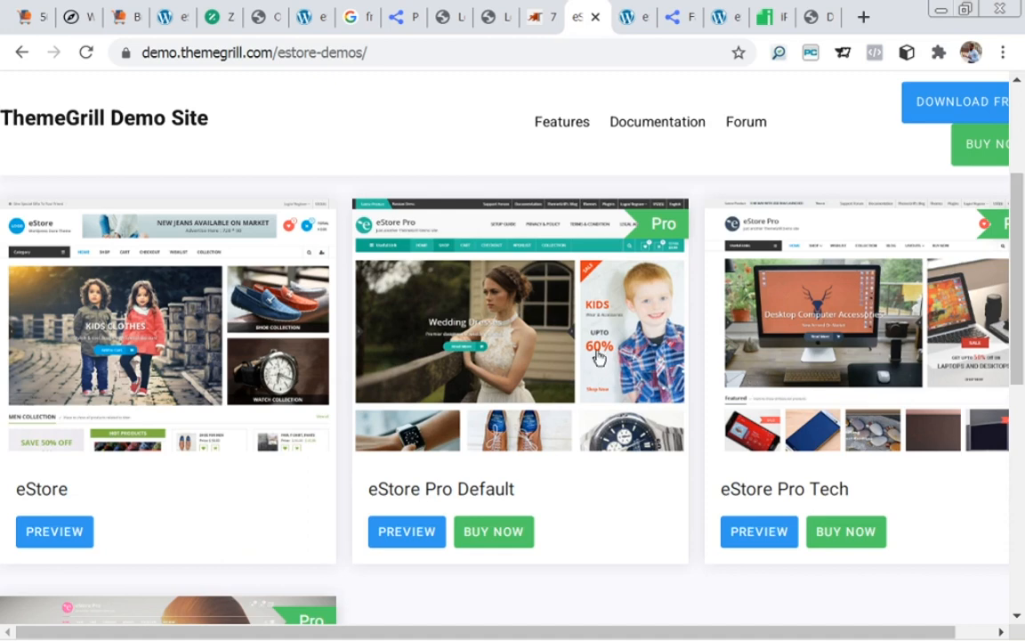
{"action": "scroll", "coordinate": [574, 409], "scroll_direction": "up", "scroll_amount": 2}
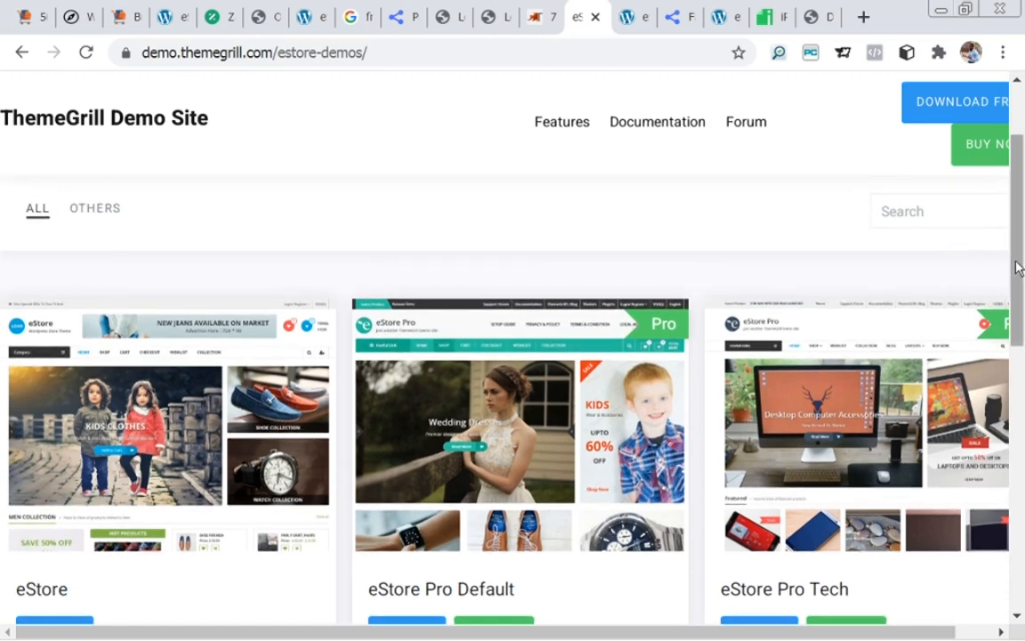
{"action": "left_click_drag", "start_coordinate": [1016, 264], "coordinate": [1019, 318]}
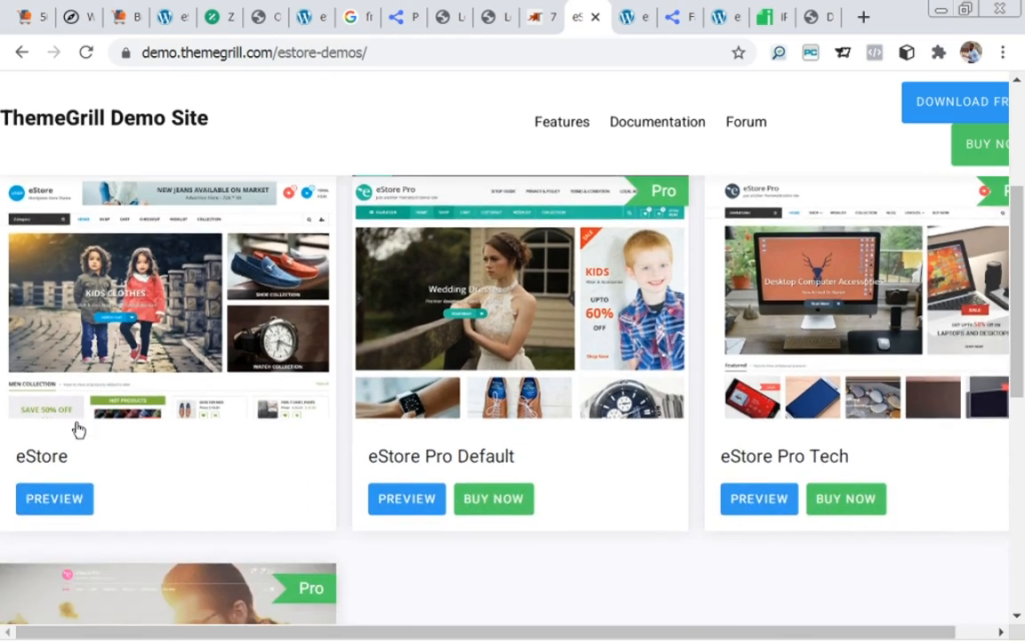
- Preview the free eStore demo and examine its home page from the header down to the footer
{"action": "left_click", "coordinate": [54, 509]}
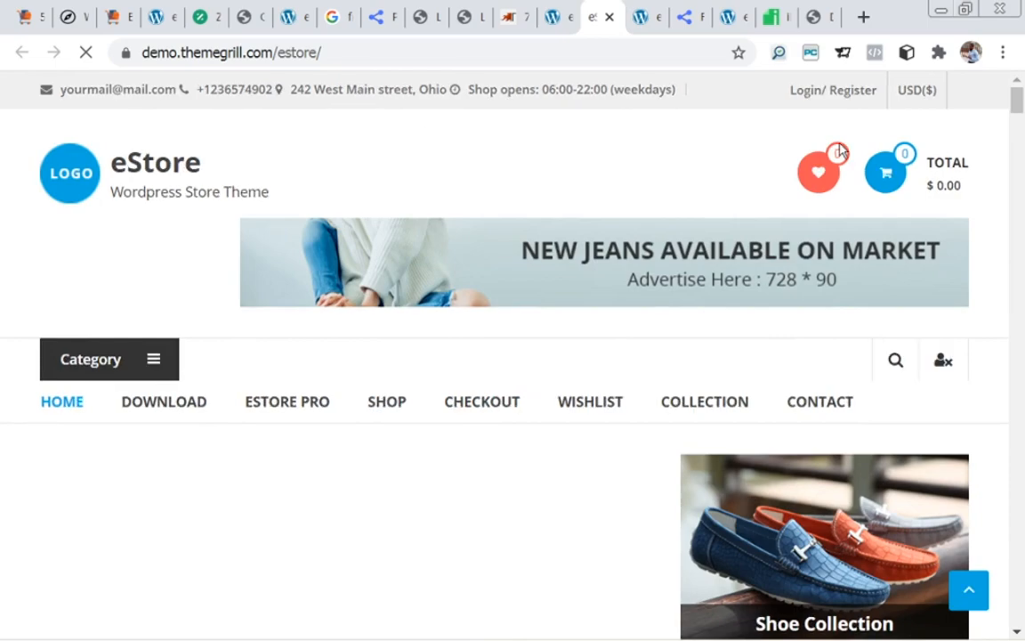
{"action": "mouse_move", "coordinate": [1018, 116]}
{"action": "left_mouse_down"}
{"action": "mouse_move", "coordinate": [1017, 149]}
{"action": "mouse_move", "coordinate": [1017, 134]}
{"action": "left_mouse_up"}
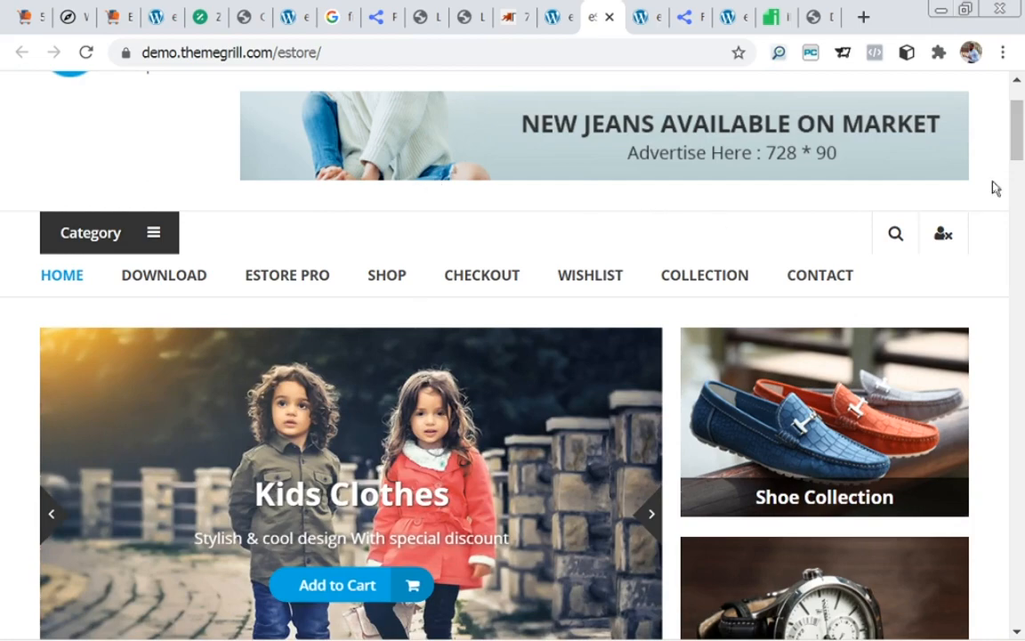
{"action": "scroll", "coordinate": [995, 189], "scroll_direction": "down", "scroll_amount": 3}
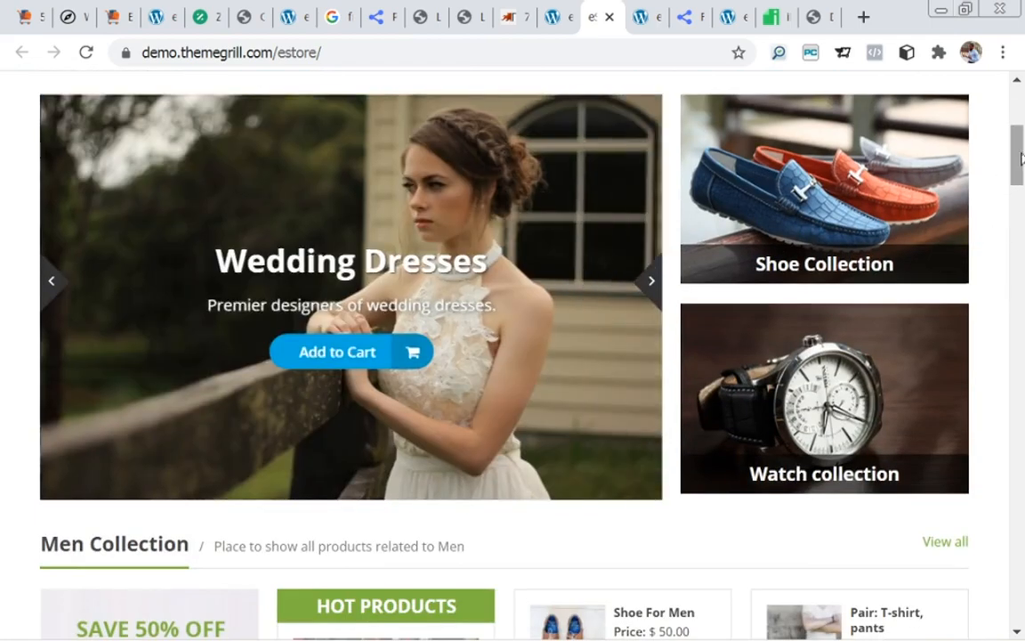
{"action": "left_click_drag", "start_coordinate": [1015, 163], "coordinate": [1021, 201]}
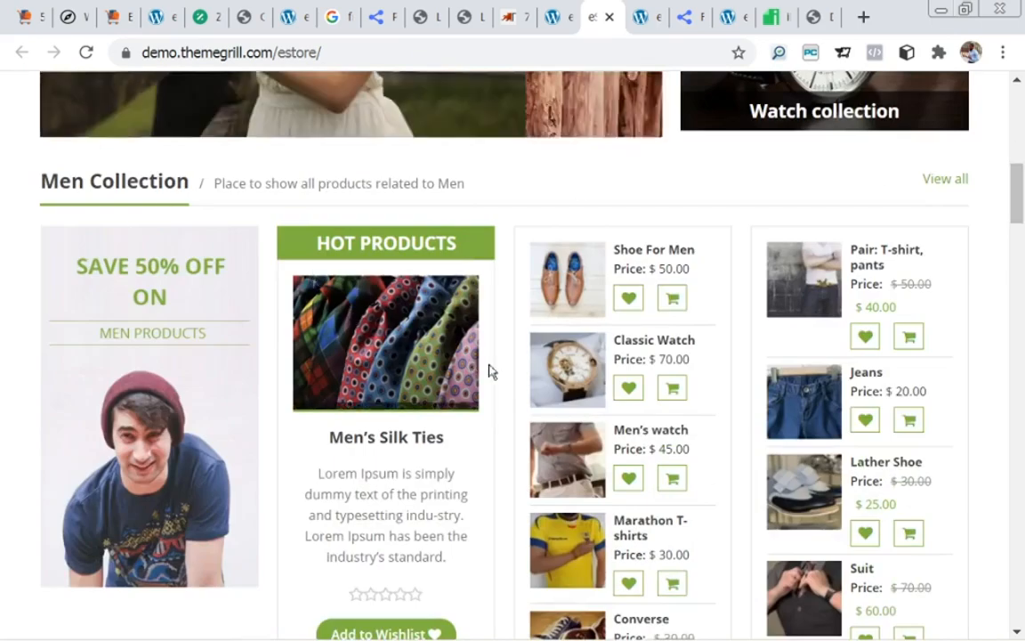
{"action": "left_click_drag", "start_coordinate": [1020, 214], "coordinate": [1022, 583]}
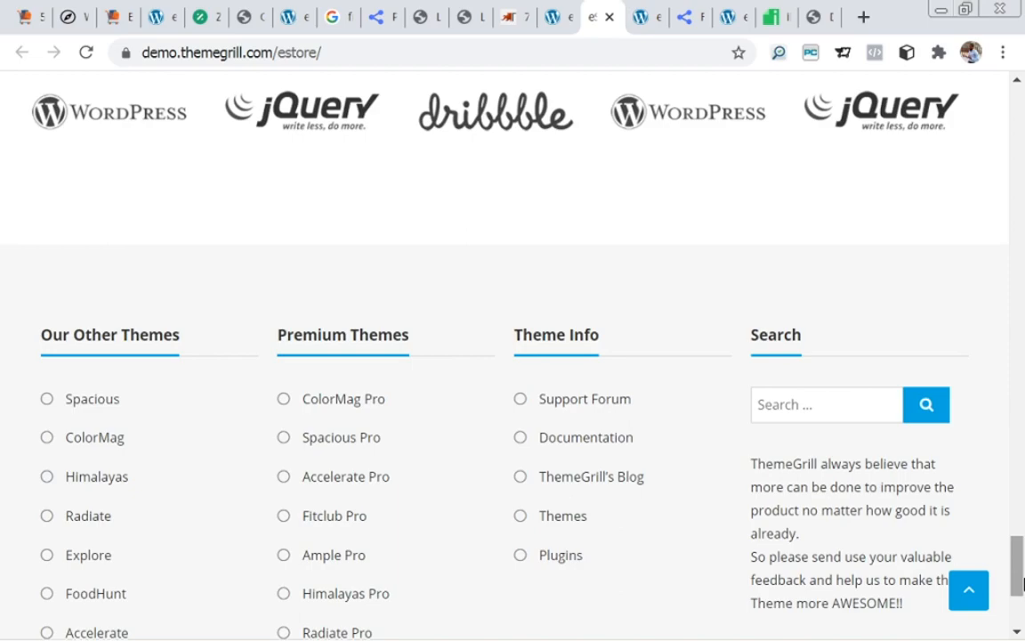
{"action": "left_click_drag", "start_coordinate": [1021, 584], "coordinate": [1021, 101]}
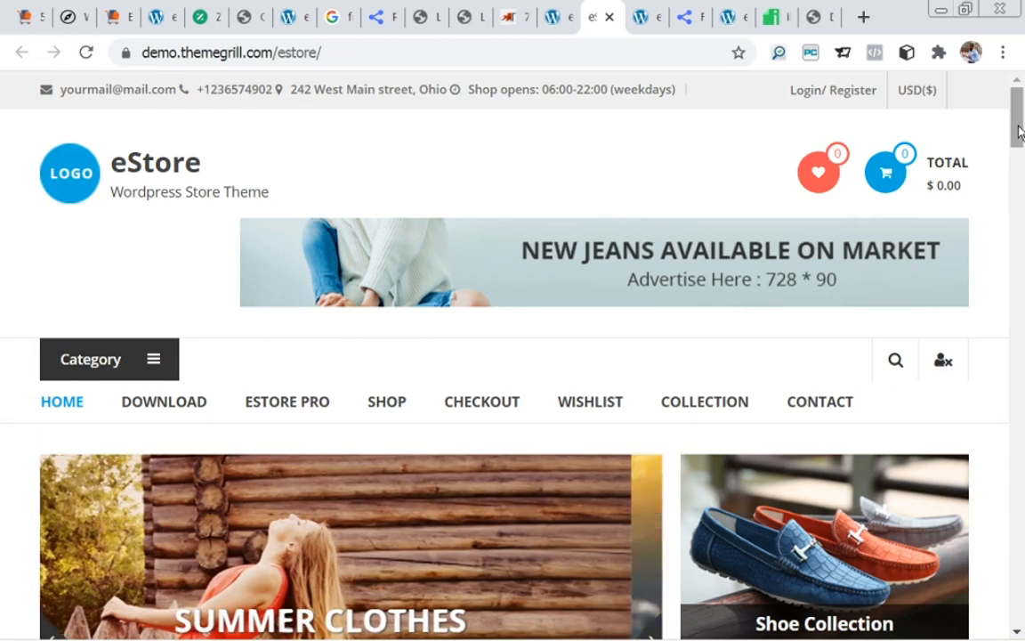
{"action": "mouse_move", "coordinate": [1019, 132]}
{"action": "left_mouse_down"}
{"action": "mouse_move", "coordinate": [1022, 280]}
{"action": "mouse_move", "coordinate": [1024, 117]}
{"action": "left_mouse_up"}
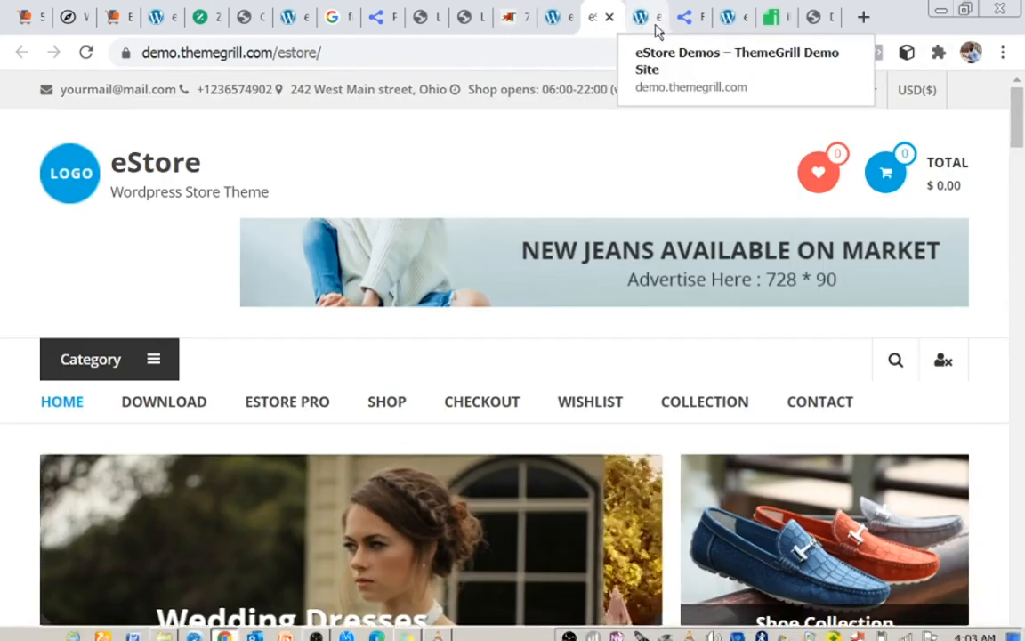
- Return to the storeshopping WordPress dashboard and open the list of installed themes
{"action": "left_click", "coordinate": [815, 20]}
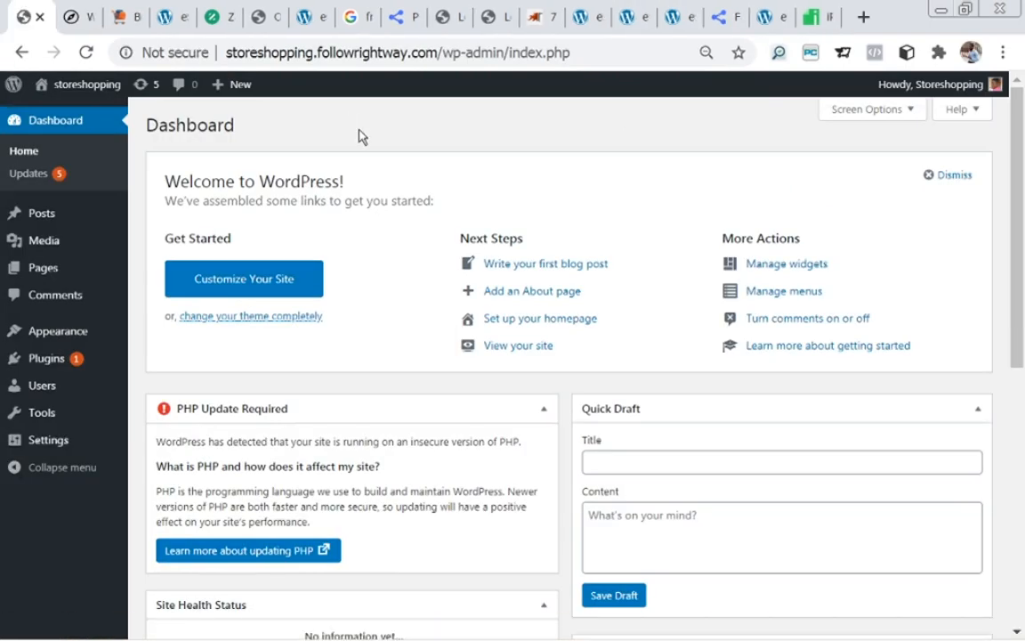
{"action": "mouse_move", "coordinate": [47, 331]}
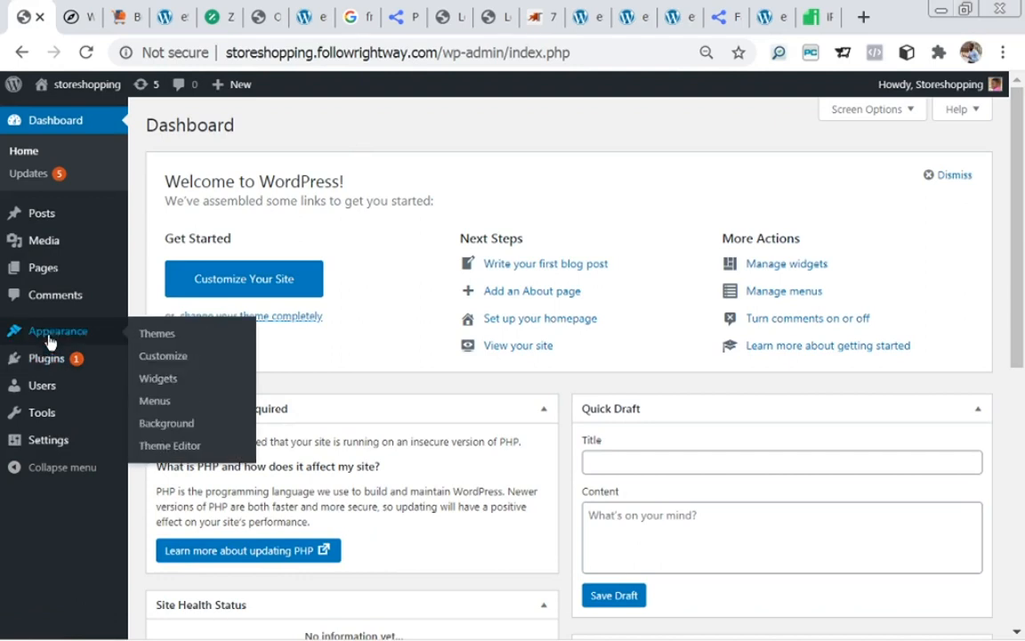
{"action": "left_click", "coordinate": [160, 335]}
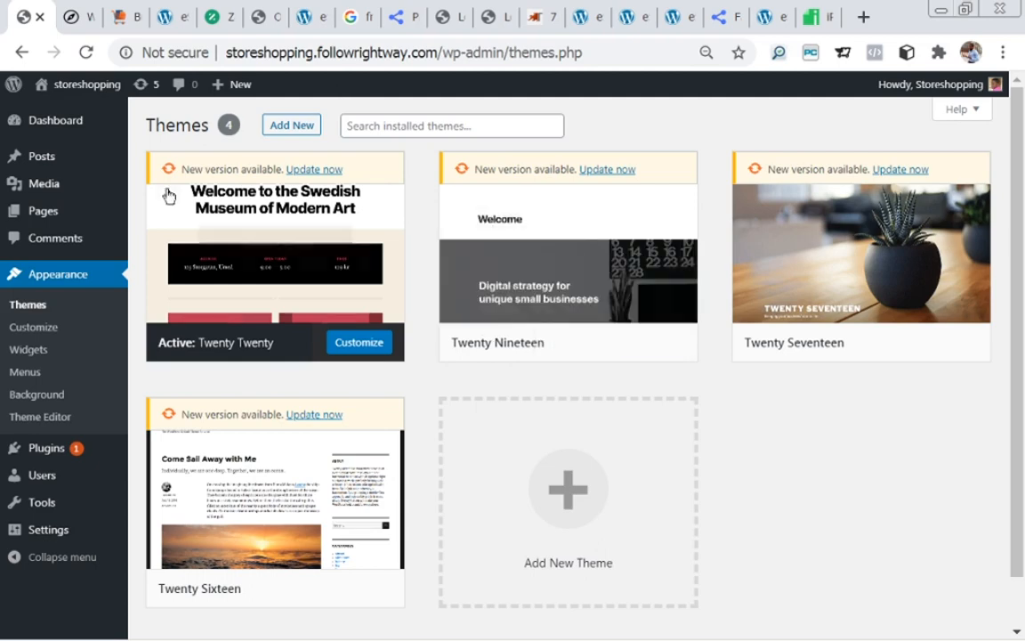
- Visit the storeshopping site's front end to examine how it looks with the active Twenty Twenty theme
{"action": "mouse_move", "coordinate": [80, 86]}
{"action": "left_click", "coordinate": [62, 115]}
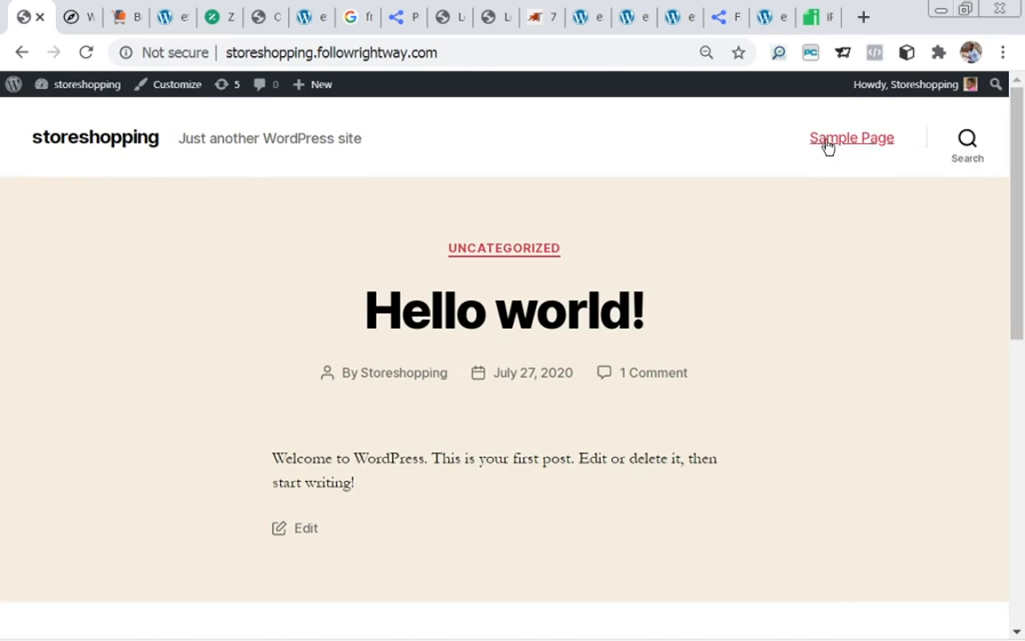
{"action": "left_click_drag", "start_coordinate": [1017, 182], "coordinate": [993, 128]}
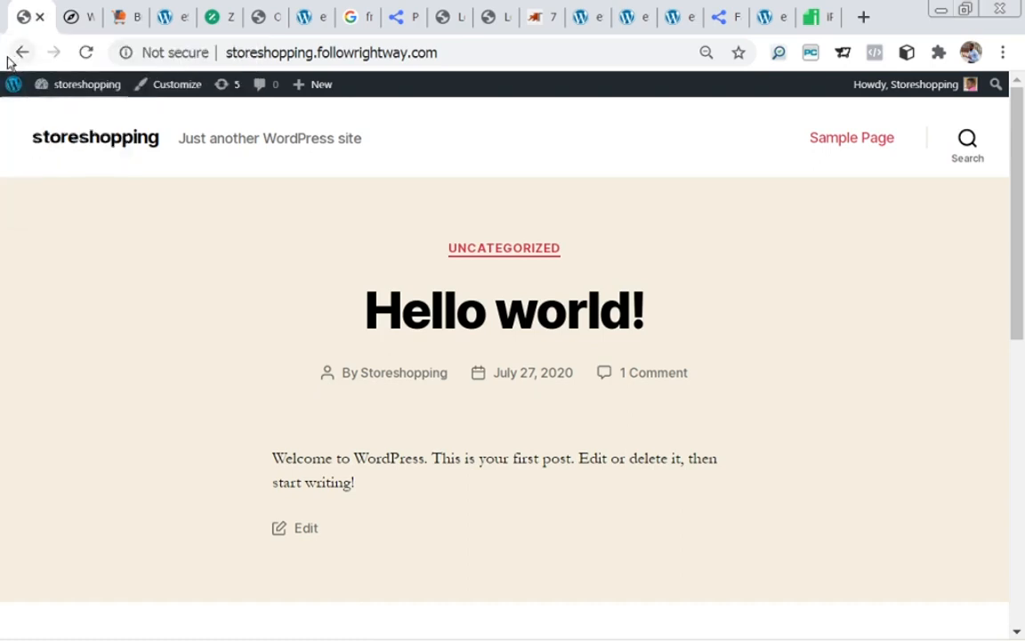
- Go back from the live site to the installed themes and start adding a new theme
{"action": "mouse_move", "coordinate": [63, 95]}
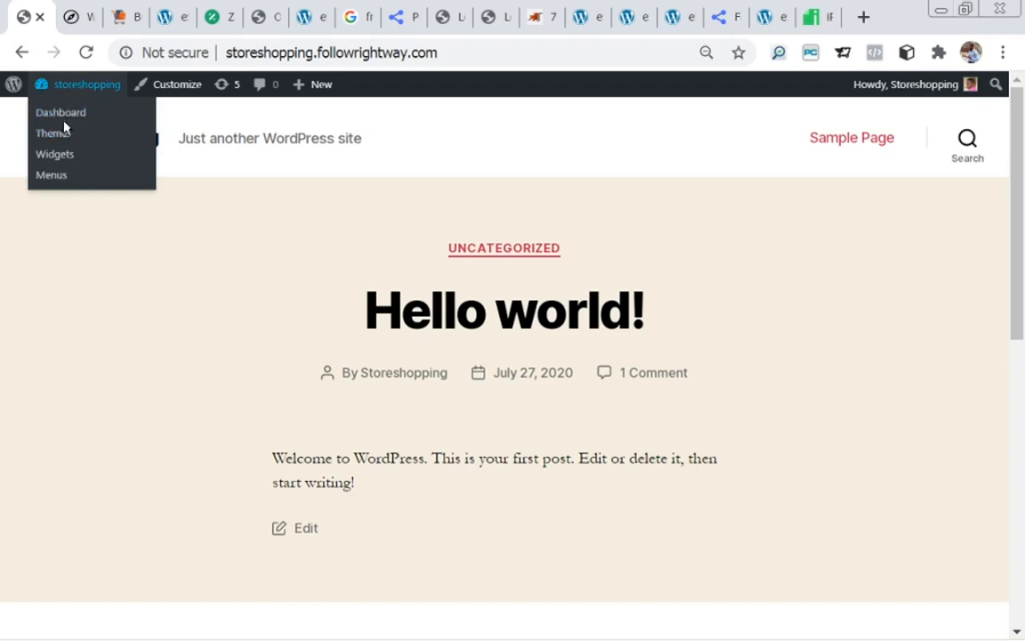
{"action": "left_click", "coordinate": [56, 134]}
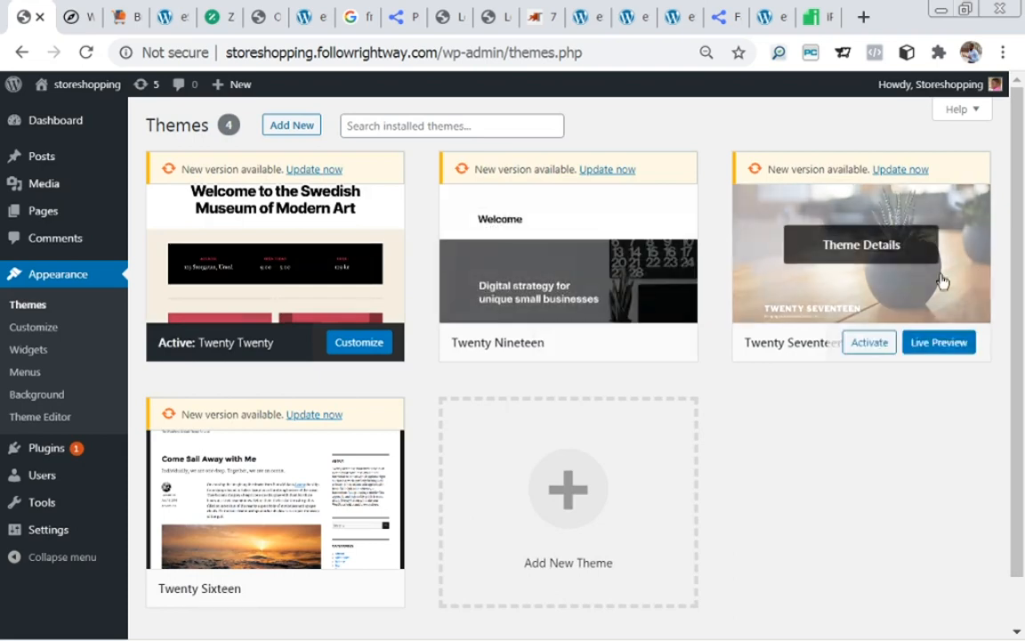
{"action": "left_click", "coordinate": [292, 127]}
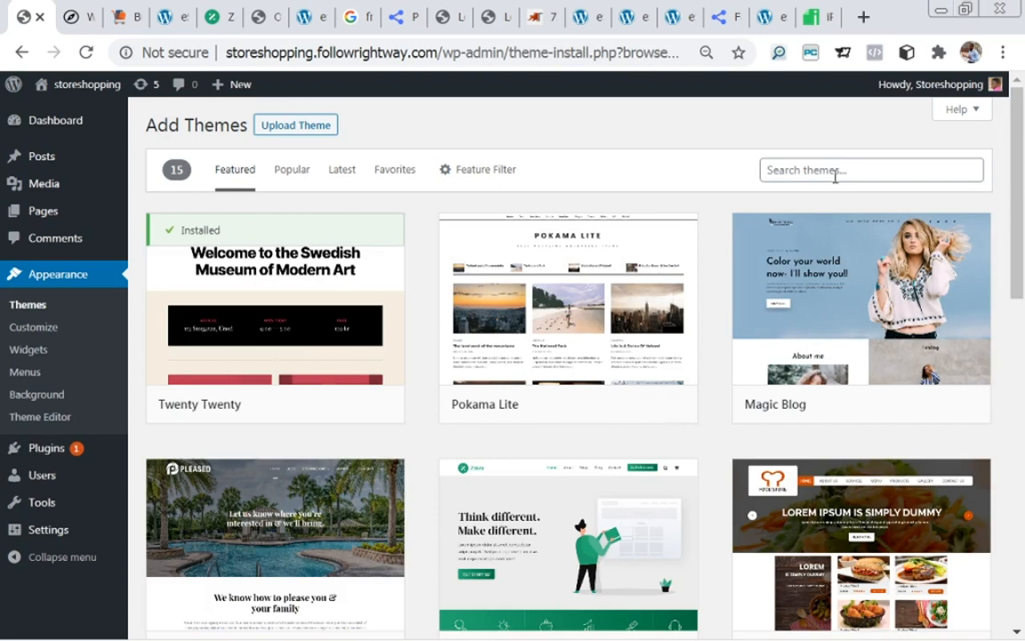
- Revisit the open eStore demo pages and the free WordPress themes article, and return to the Add Themes page
{"action": "left_click", "coordinate": [773, 17]}
{"action": "left_click", "coordinate": [655, 16]}
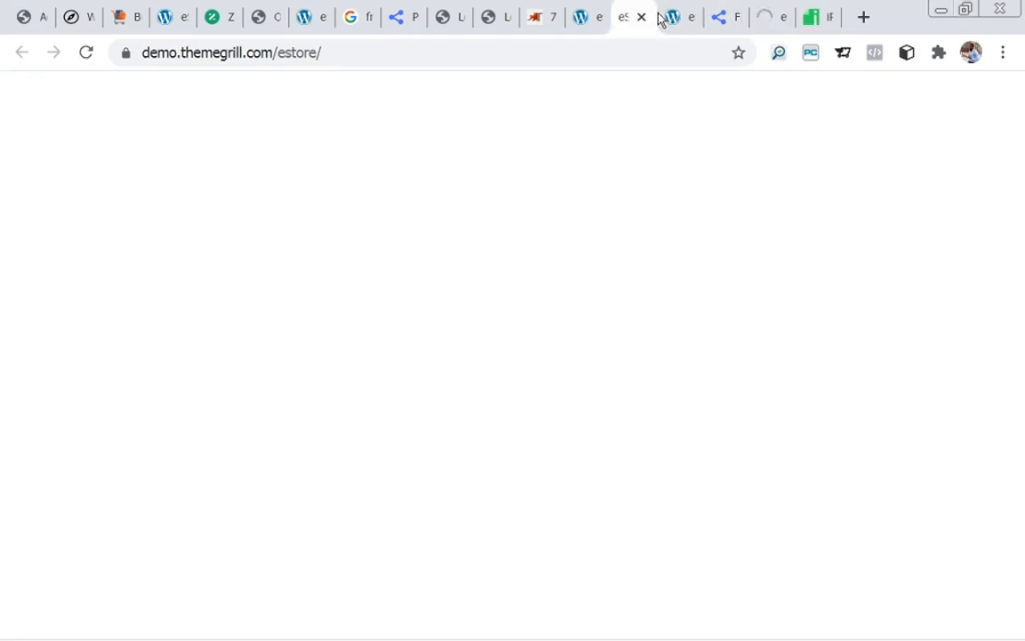
{"action": "left_click", "coordinate": [601, 17]}
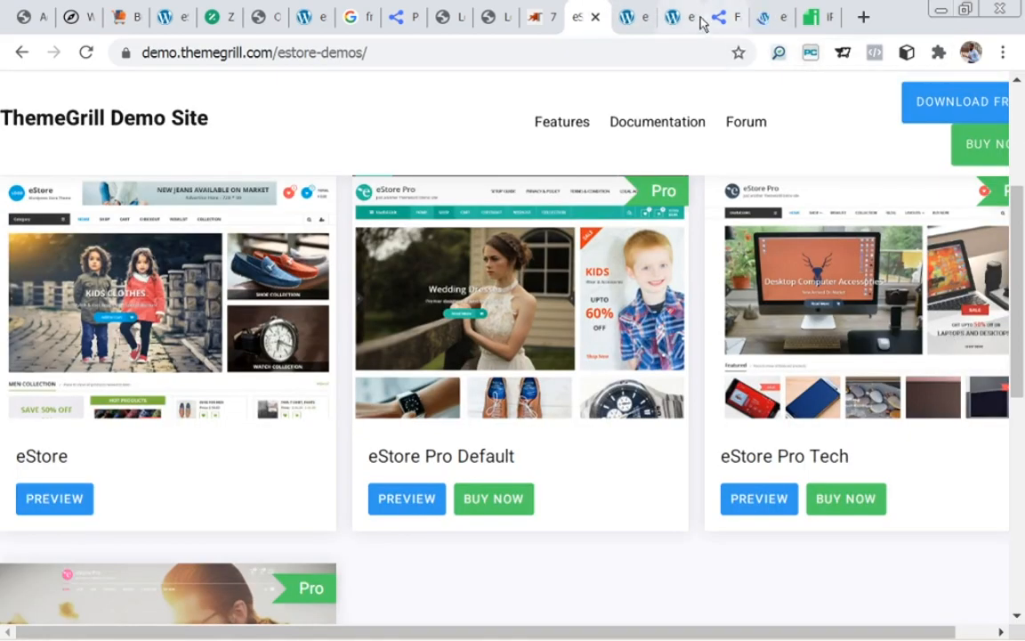
{"action": "left_click", "coordinate": [533, 19]}
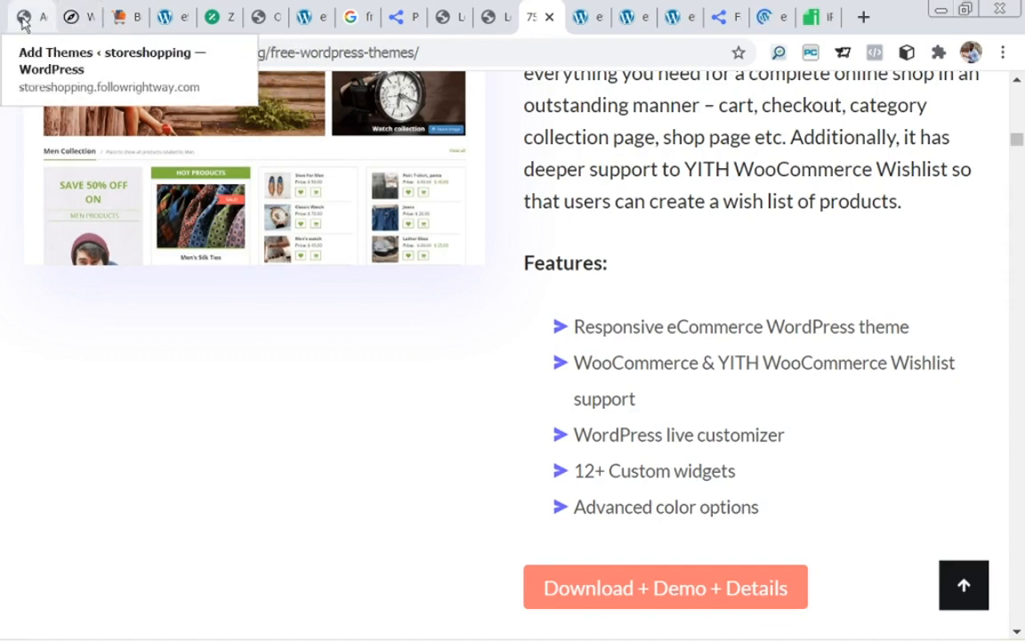
{"action": "left_click", "coordinate": [18, 20]}
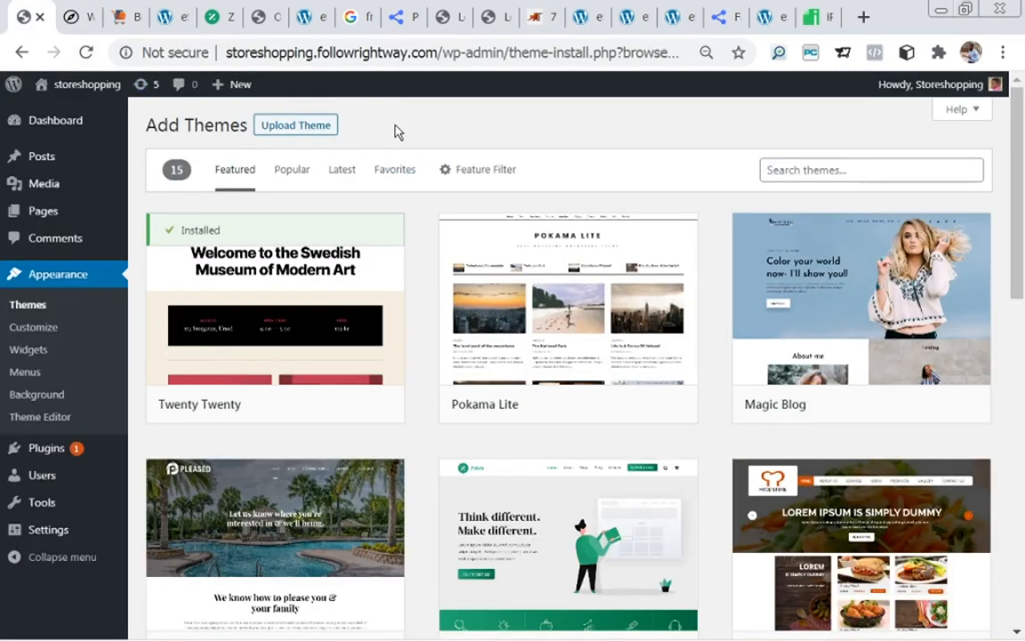
- Reveal the theme upload form and search the theme directory for "estore"
{"action": "left_click", "coordinate": [298, 126]}
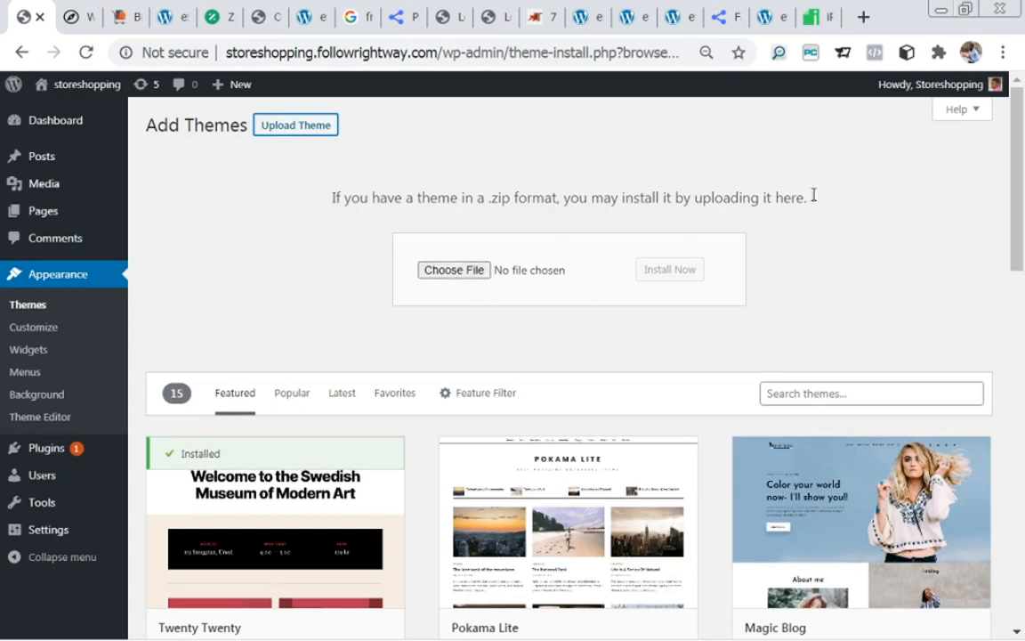
{"action": "left_click_drag", "start_coordinate": [1015, 142], "coordinate": [1021, 211]}
{"action": "left_click", "coordinate": [869, 207]}
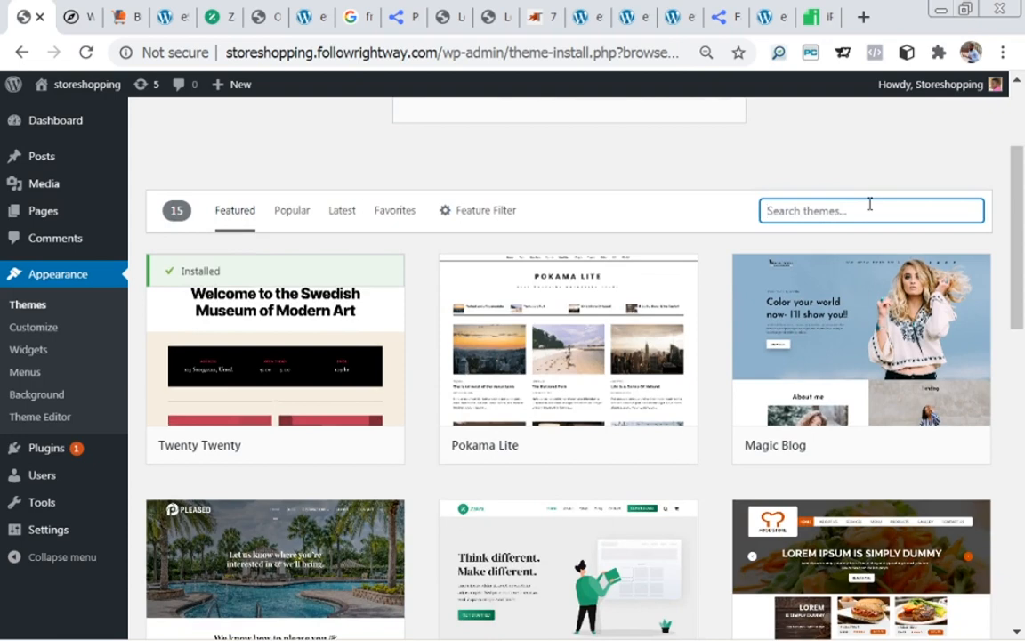
{"action": "type", "text": "estore"}
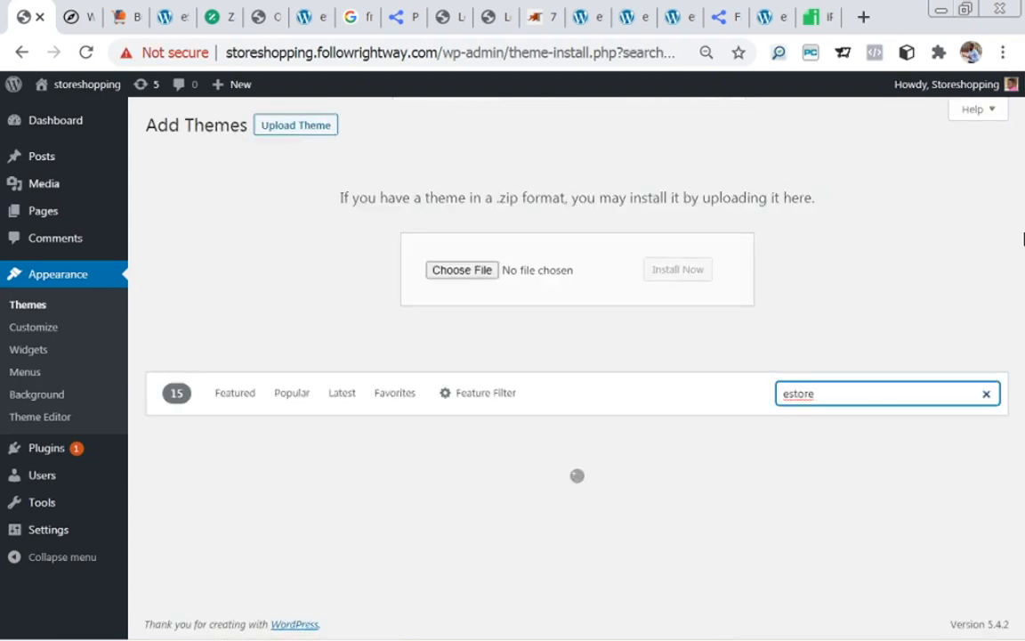
{"action": "left_click_drag", "start_coordinate": [1021, 263], "coordinate": [1021, 346]}
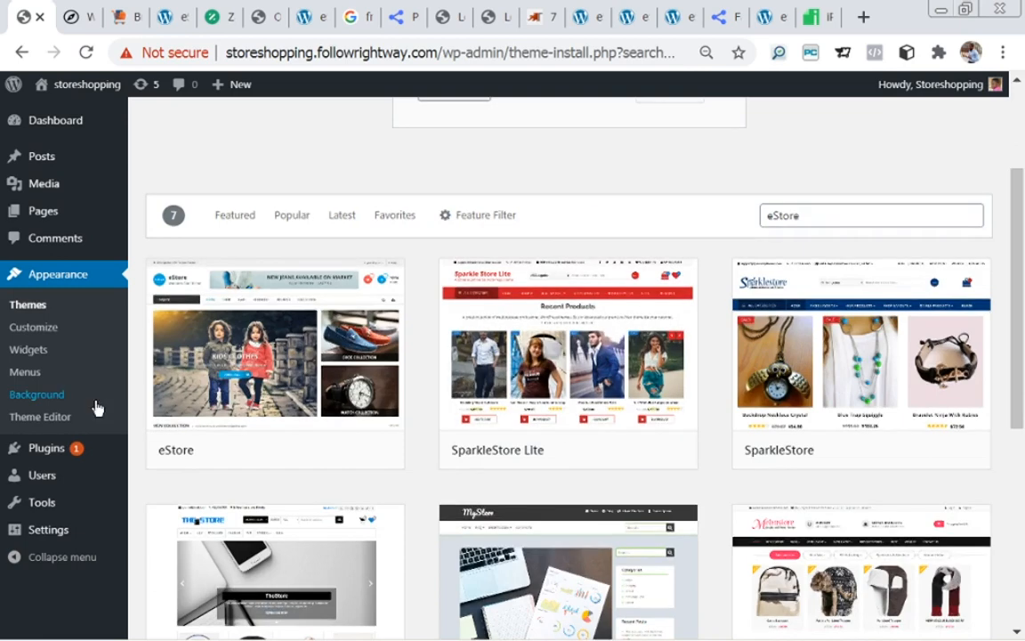
- Install and activate the eStore theme from the search results
{"action": "mouse_move", "coordinate": [350, 416]}
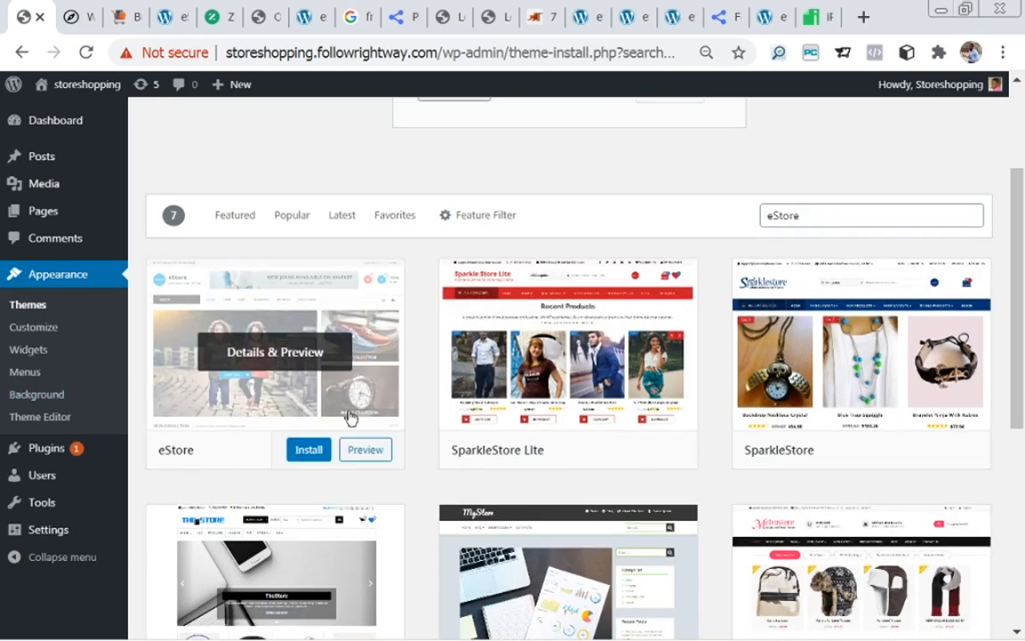
{"action": "left_click", "coordinate": [303, 451]}
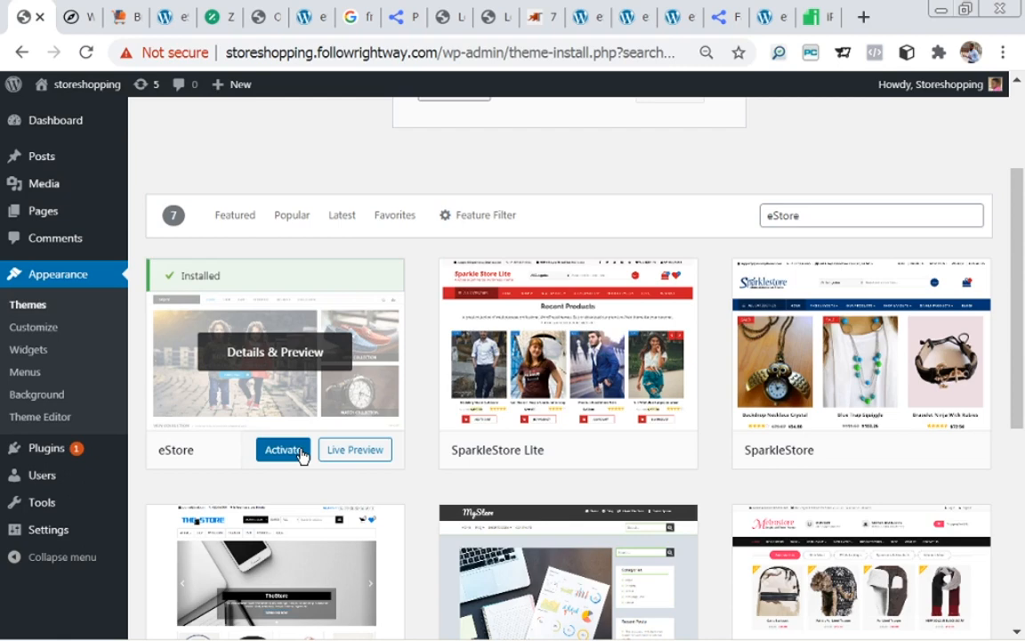
{"action": "left_click", "coordinate": [296, 454]}
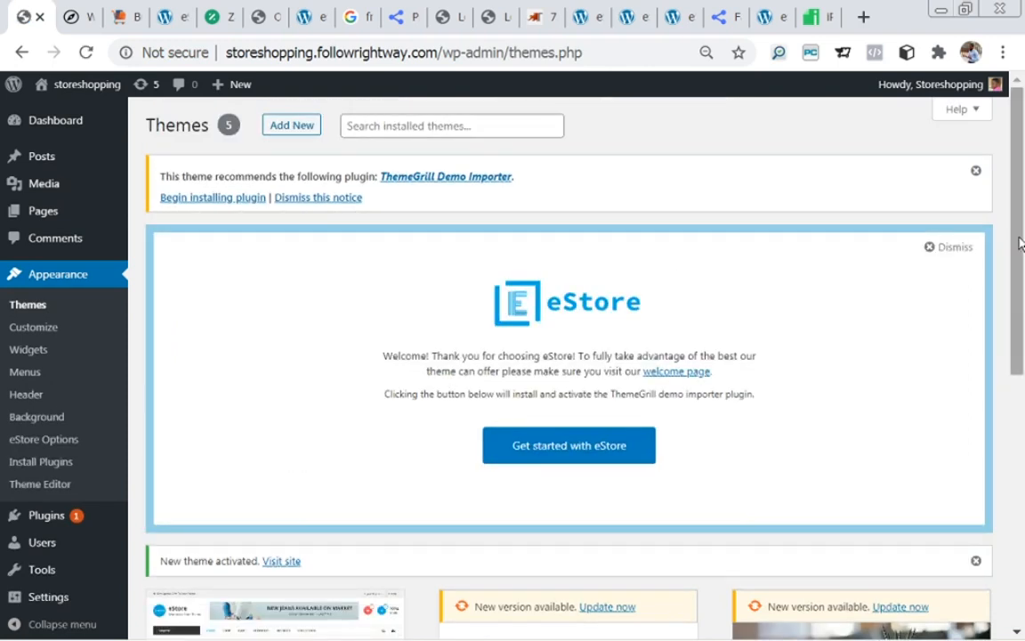
- Begin installing the theme's recommended plugin and bulk-install ThemeGrill Demo Importer
{"action": "scroll", "coordinate": [1020, 302], "scroll_direction": "down", "scroll_amount": 2}
{"action": "left_click_drag", "start_coordinate": [1020, 302], "coordinate": [998, 197]}
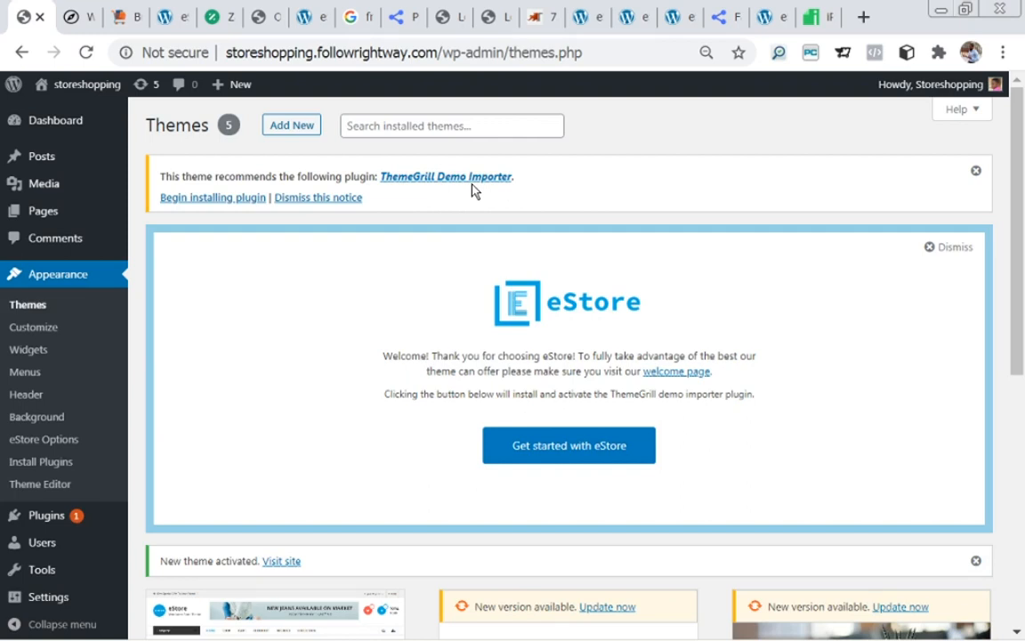
{"action": "left_click", "coordinate": [219, 199]}
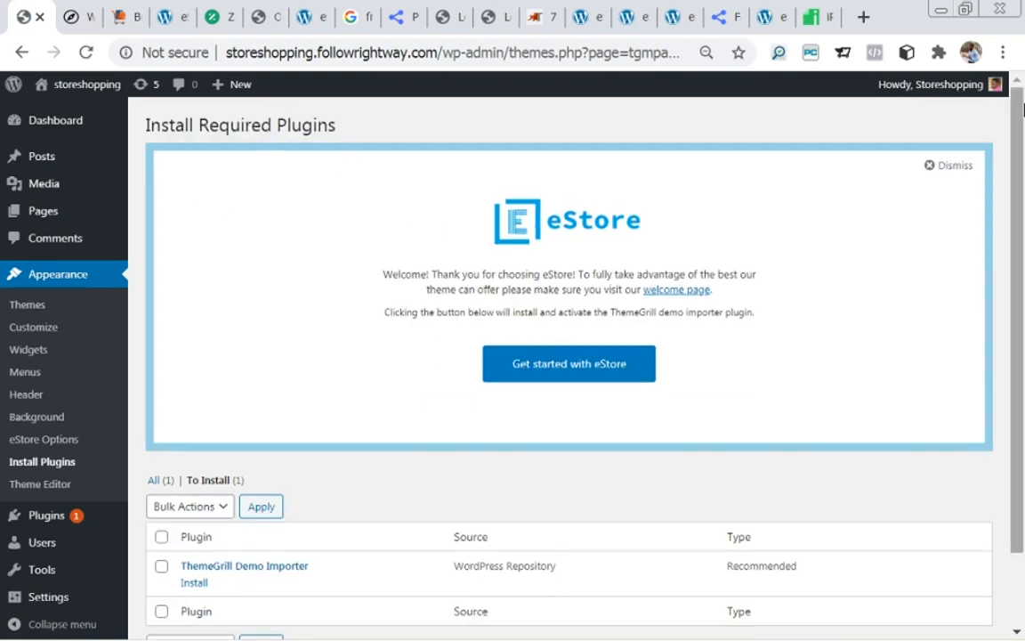
{"action": "left_click_drag", "start_coordinate": [1017, 126], "coordinate": [1023, 152]}
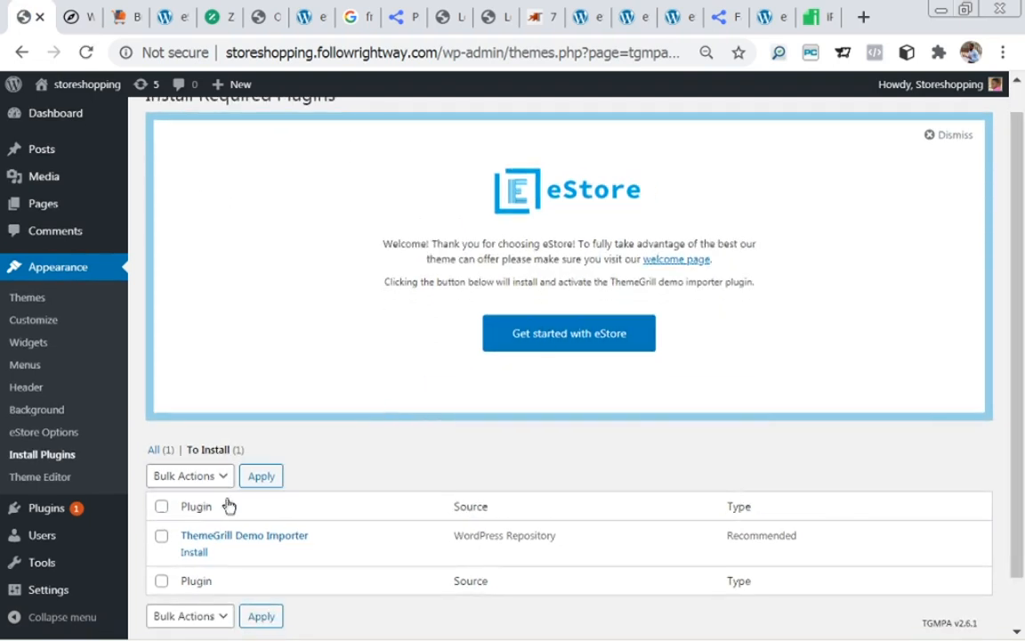
{"action": "left_click", "coordinate": [162, 537]}
{"action": "left_click", "coordinate": [219, 476]}
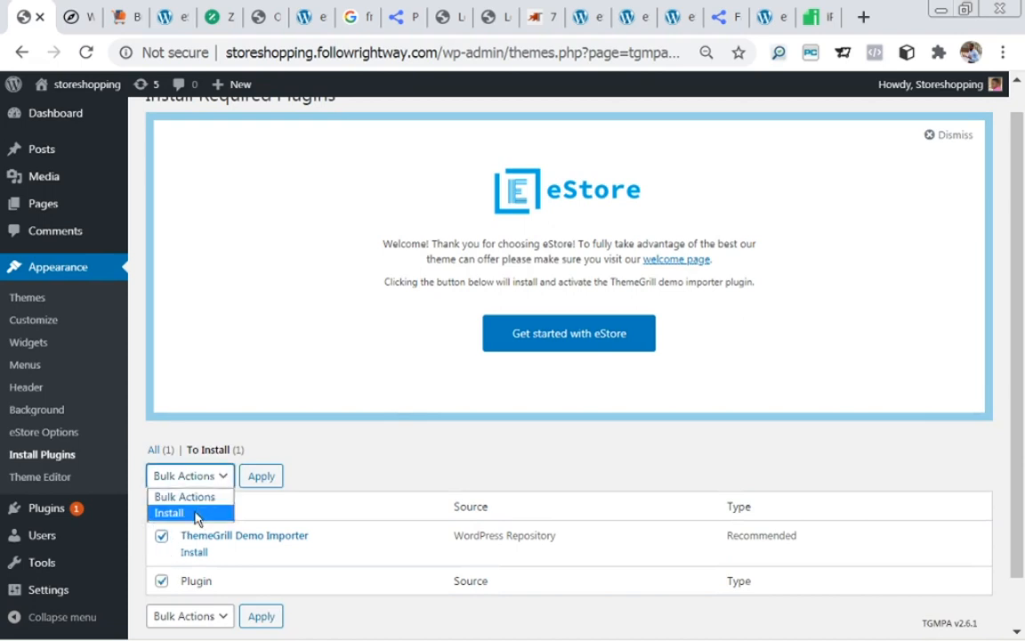
{"action": "left_click", "coordinate": [169, 514]}
{"action": "left_click", "coordinate": [254, 481]}
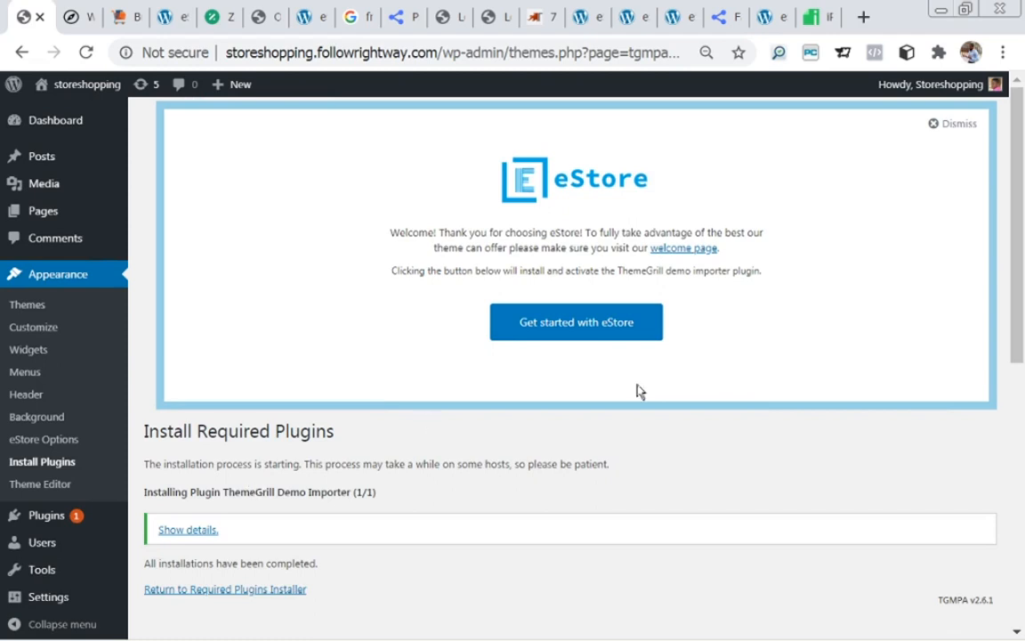
- Dismiss the eStore welcome notice and activate the ThemeGrill Demo Importer plugin with the bulk action
{"action": "left_click", "coordinate": [949, 129]}
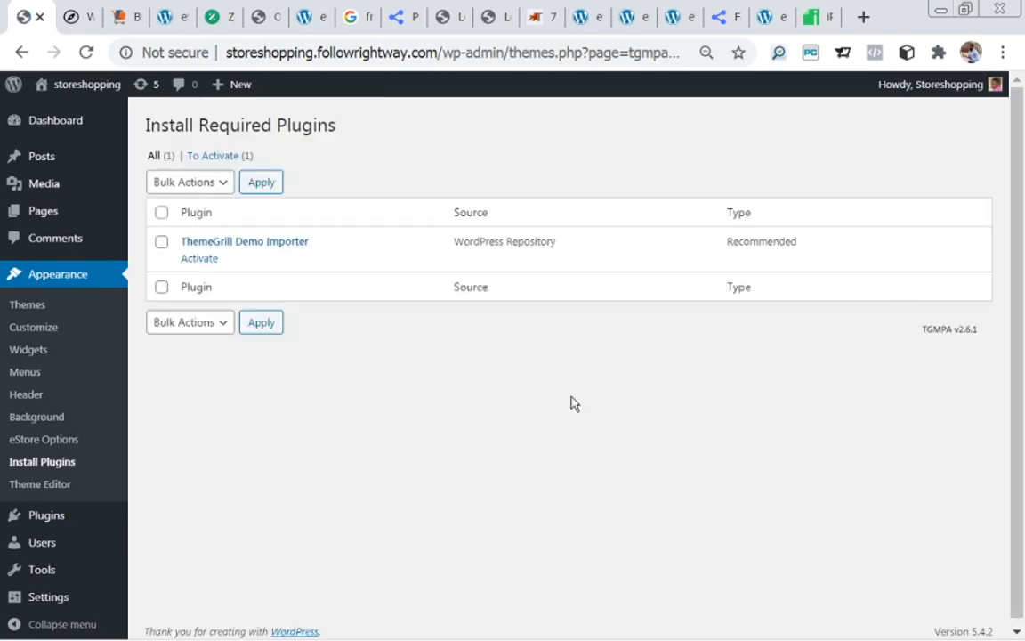
{"action": "left_click", "coordinate": [163, 241]}
{"action": "left_click", "coordinate": [222, 184]}
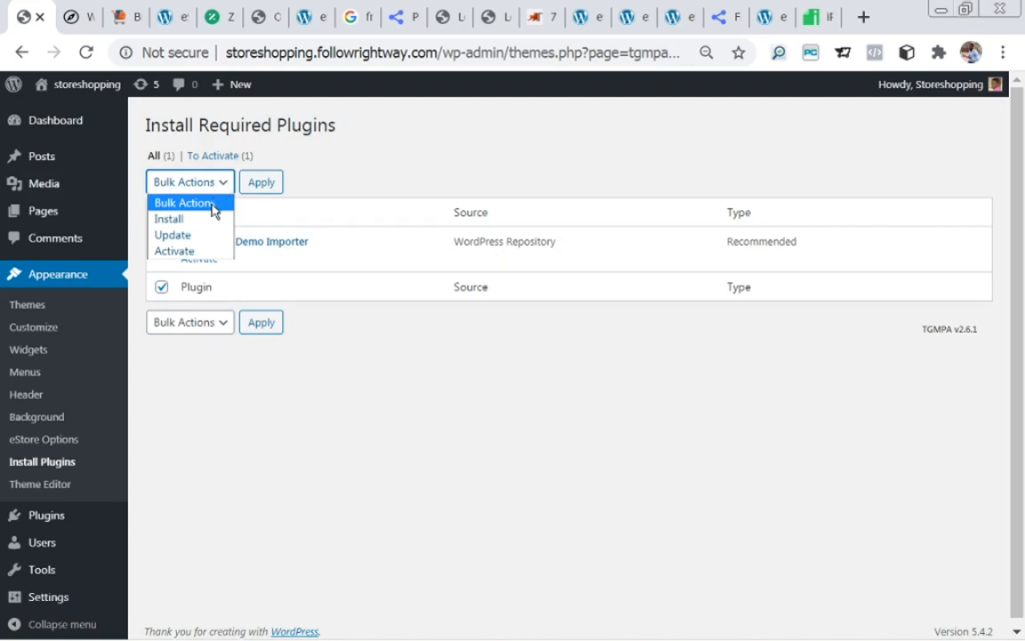
{"action": "left_click", "coordinate": [189, 252]}
{"action": "left_click", "coordinate": [257, 183]}
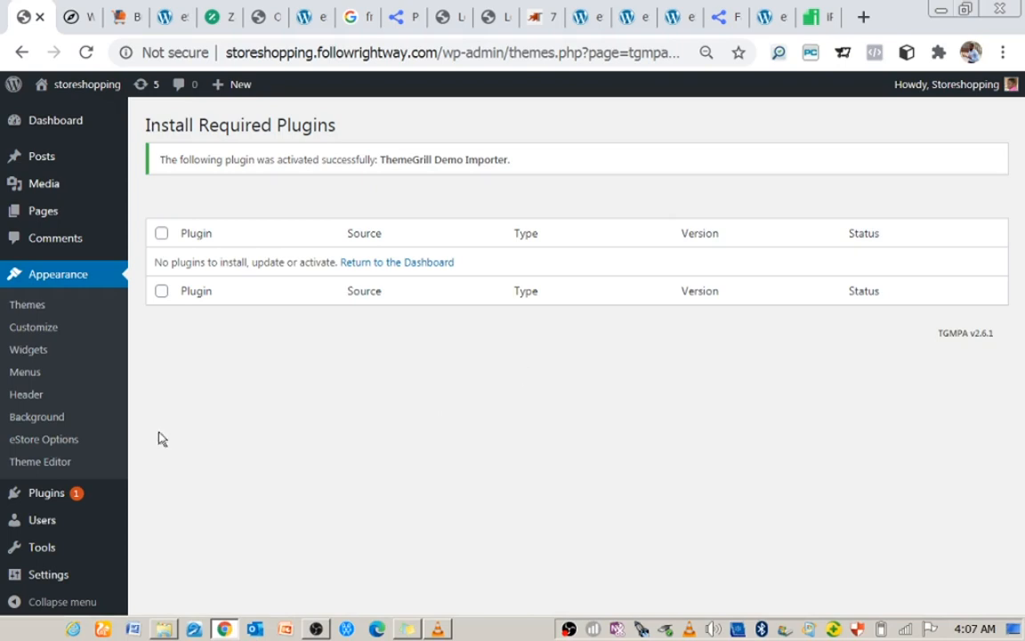
- Search the plugin directory for "classic editor", and install and activate the Classic Editor plugin
{"action": "mouse_move", "coordinate": [127, 489]}
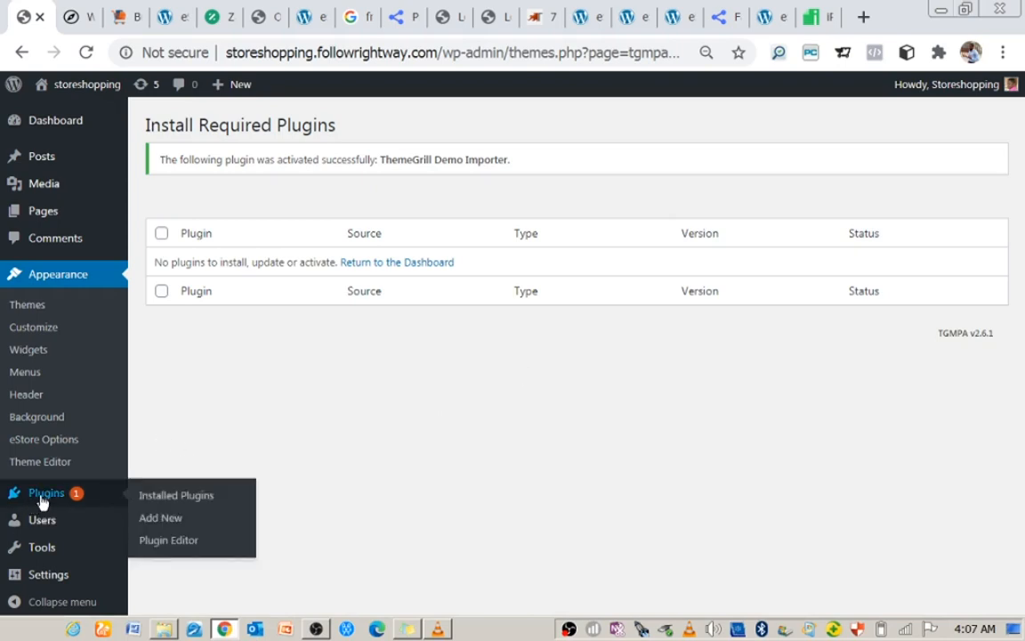
{"action": "left_click", "coordinate": [151, 524]}
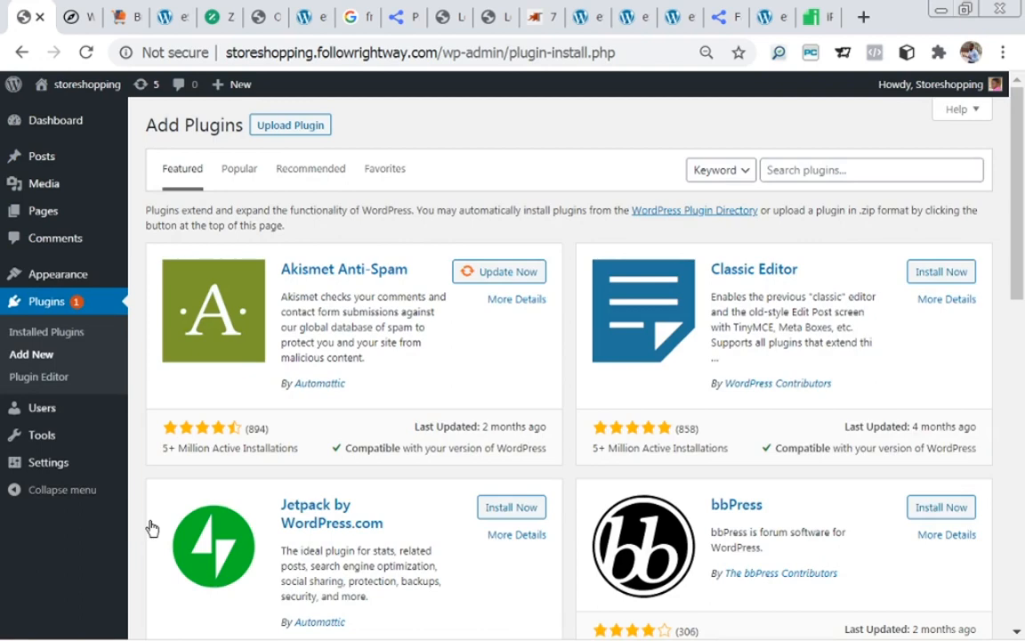
{"action": "left_click", "coordinate": [781, 174]}
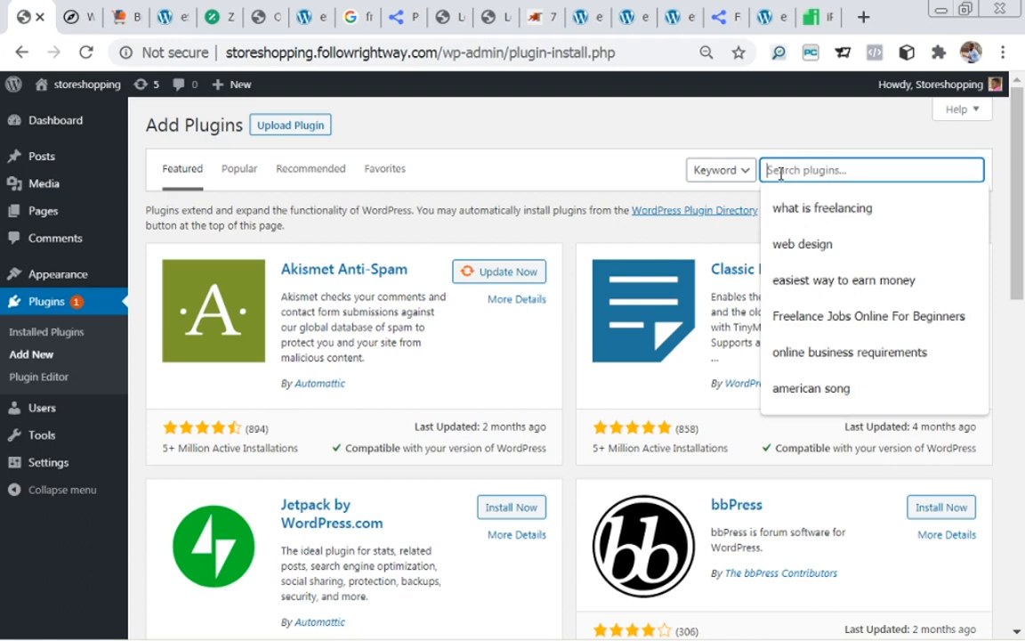
{"action": "type", "text": "classic e"}
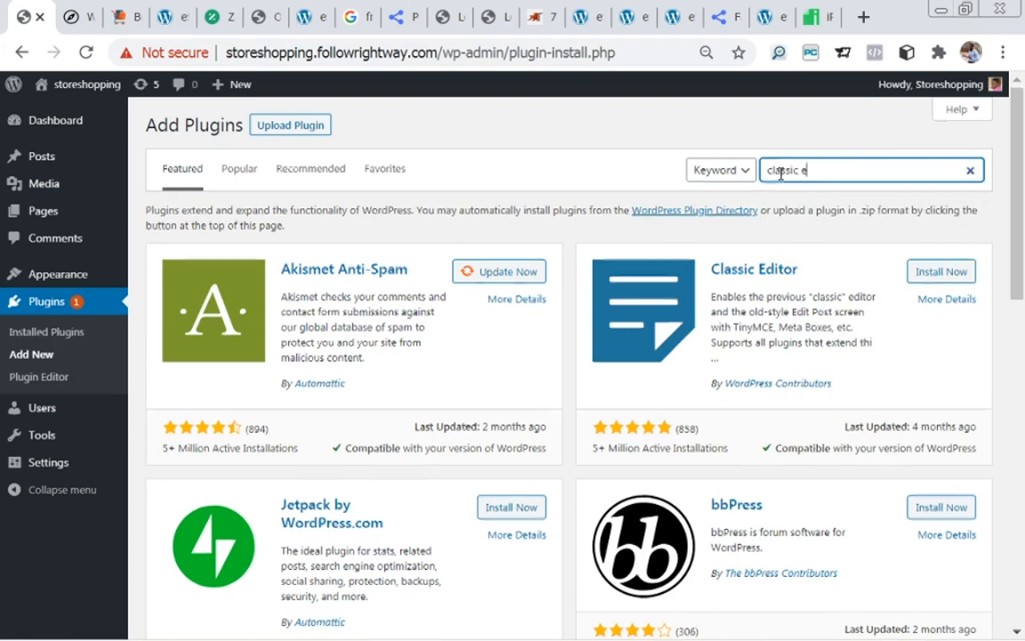
{"action": "type", "text": "t"}
{"action": "key", "text": "BackSpace"}
{"action": "type", "text": "dit"}
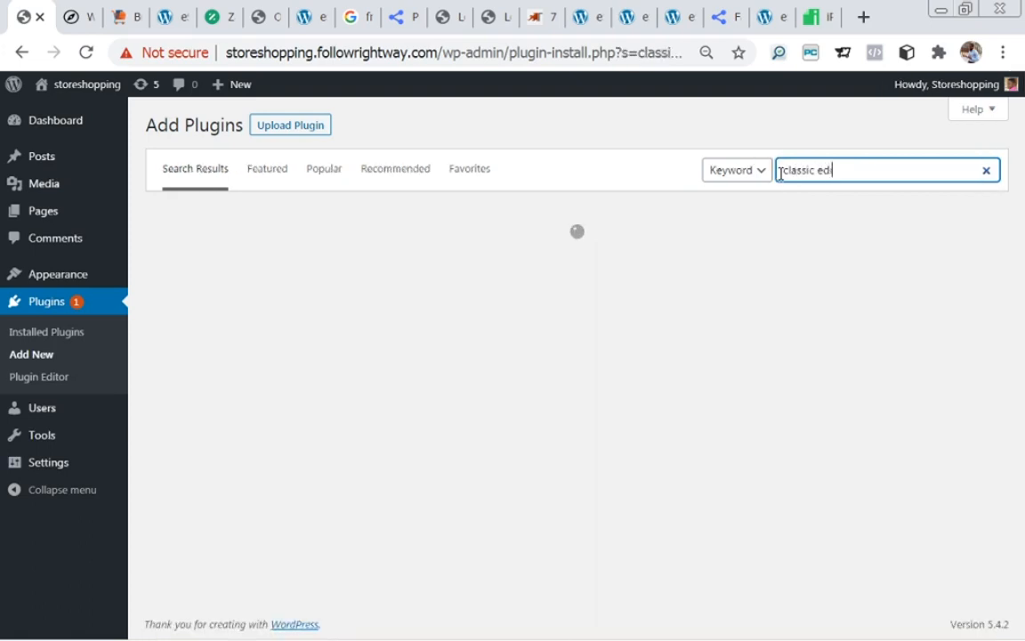
{"action": "type", "text": "or"}
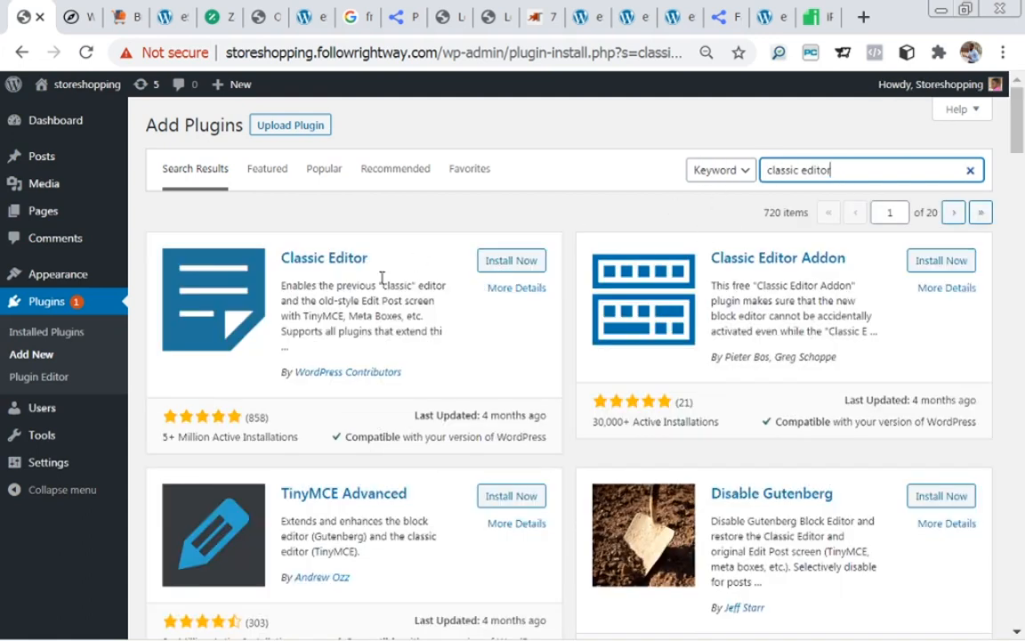
{"action": "left_click", "coordinate": [503, 264]}
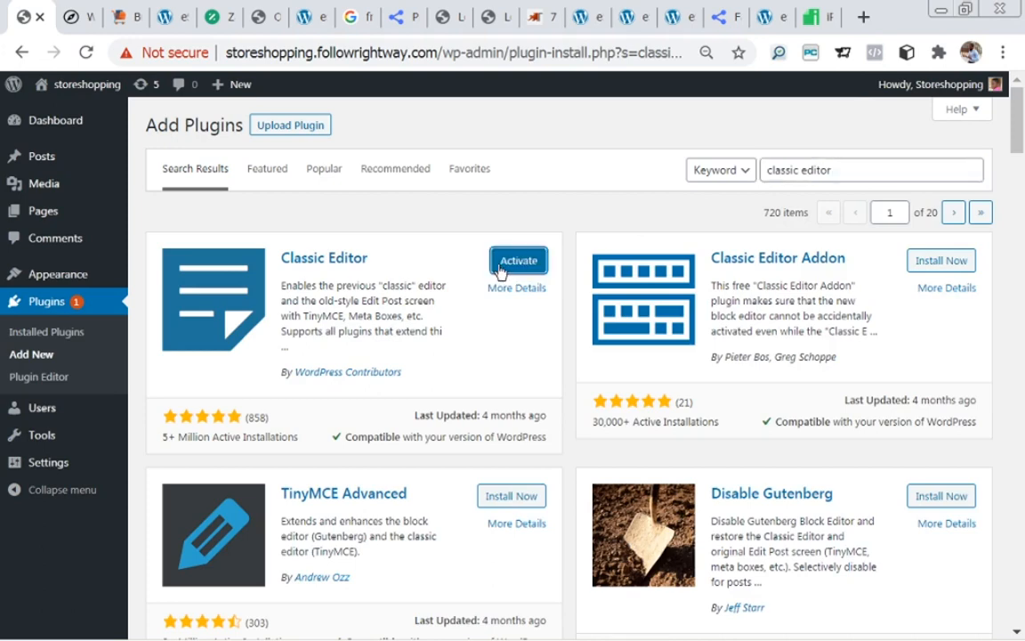
{"action": "left_click", "coordinate": [503, 267]}
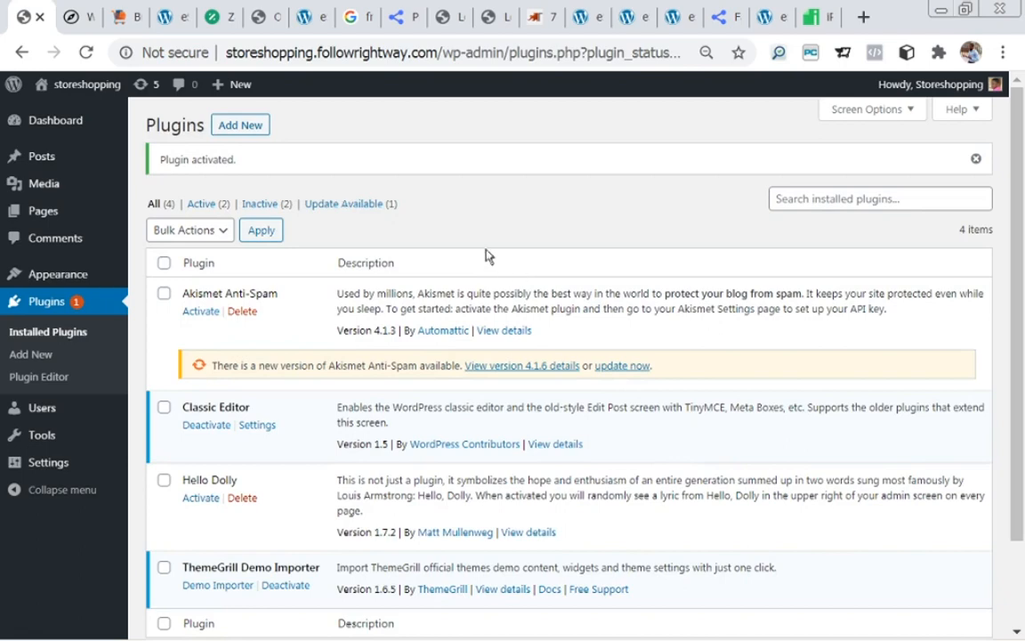
- Search for new plugins with "Easy social feed", and install and activate the Easy Social Post Feed plugin
{"action": "left_click", "coordinate": [237, 128]}
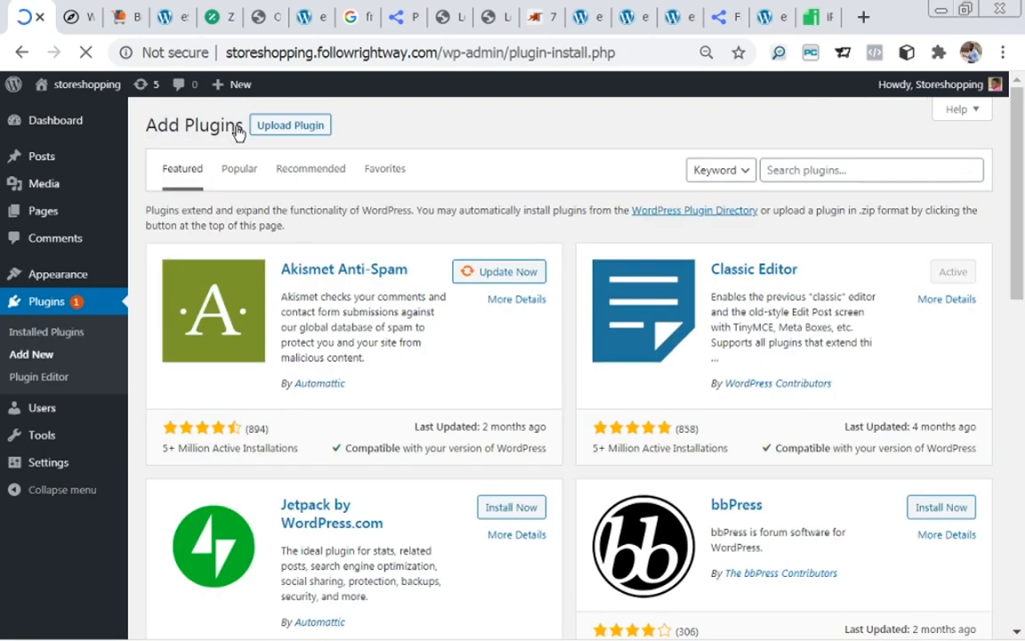
{"action": "left_click", "coordinate": [771, 173]}
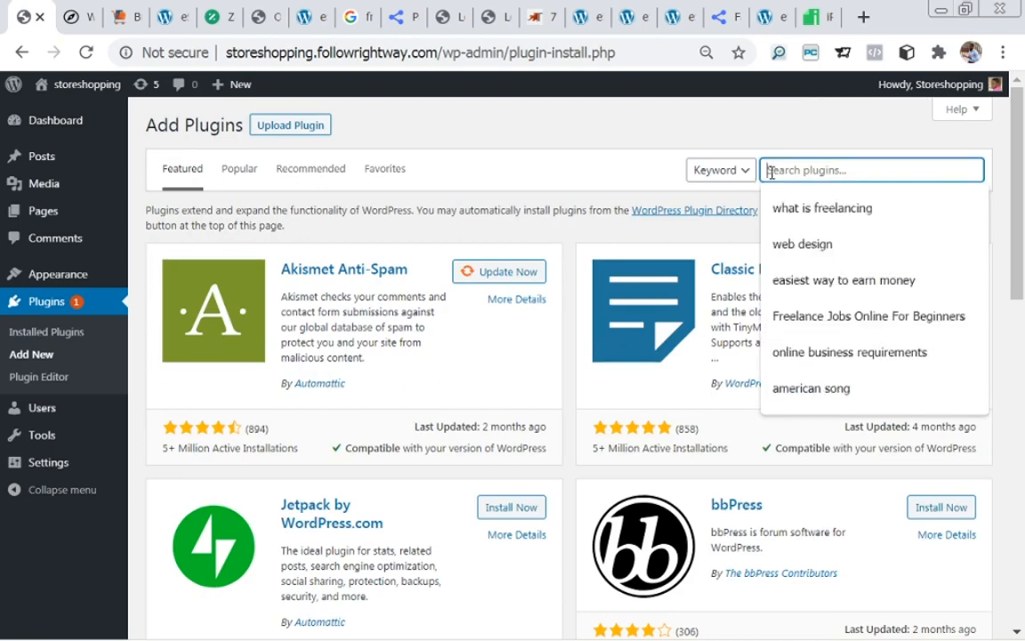
{"action": "type", "text": "Easy social feed"}
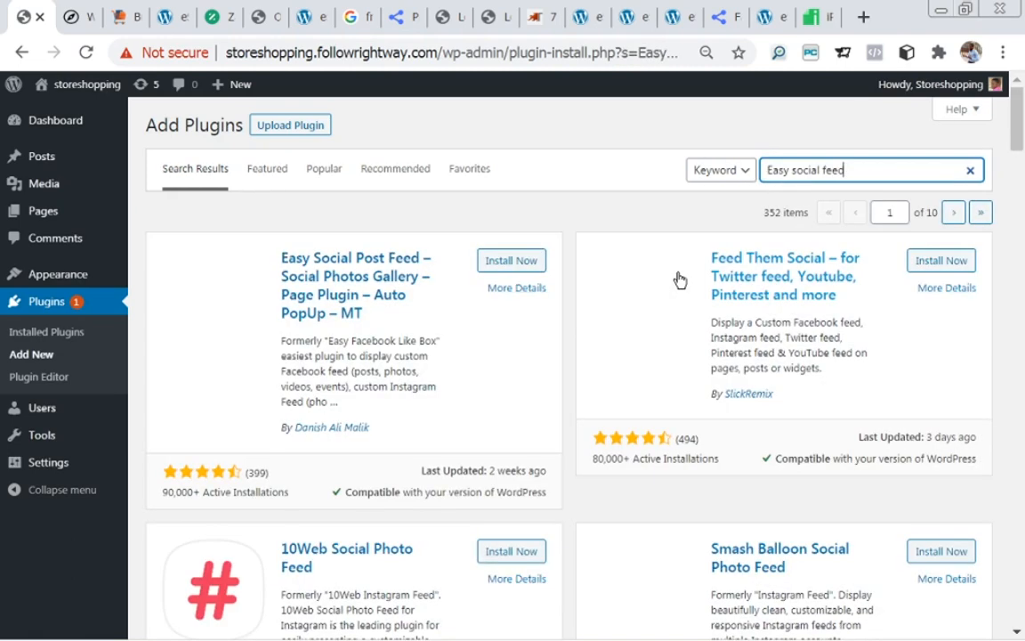
{"action": "left_click", "coordinate": [497, 267]}
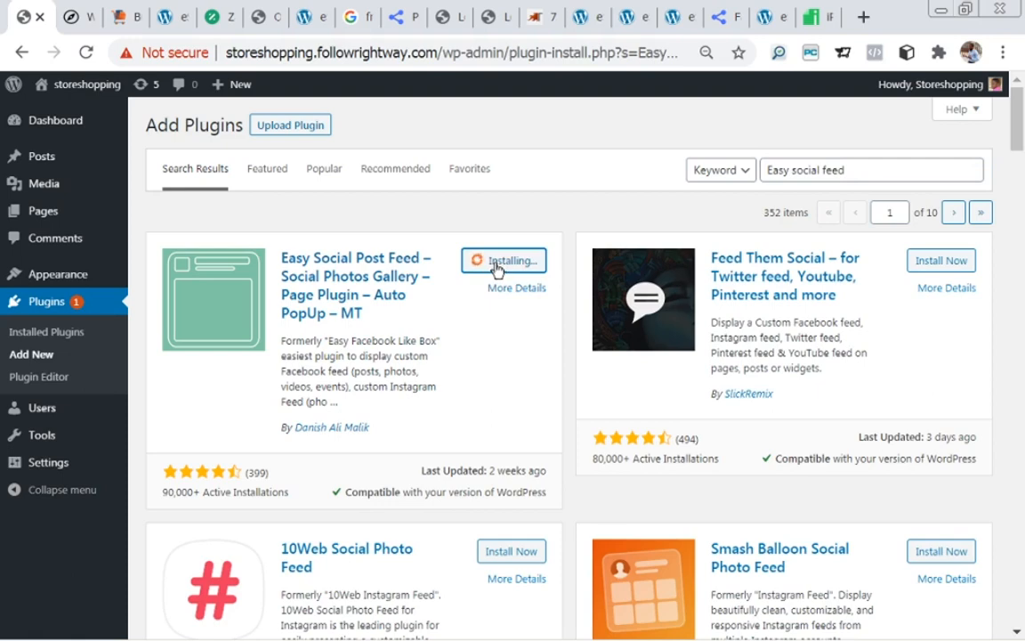
{"action": "left_click", "coordinate": [504, 265]}
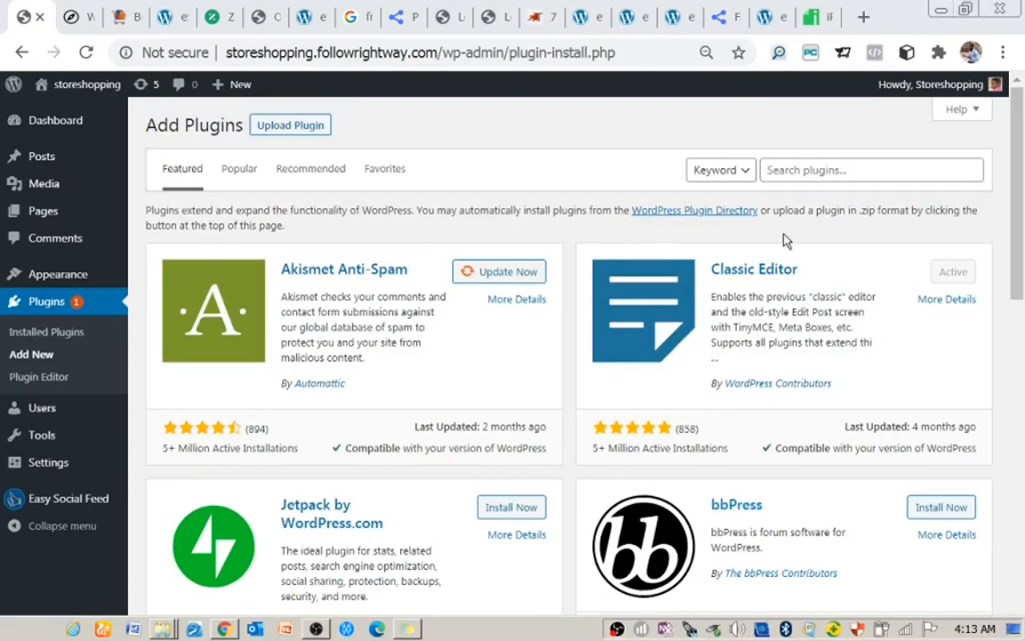
- Search the plugin directory for "woocommerce"
{"action": "left_click", "coordinate": [793, 173]}
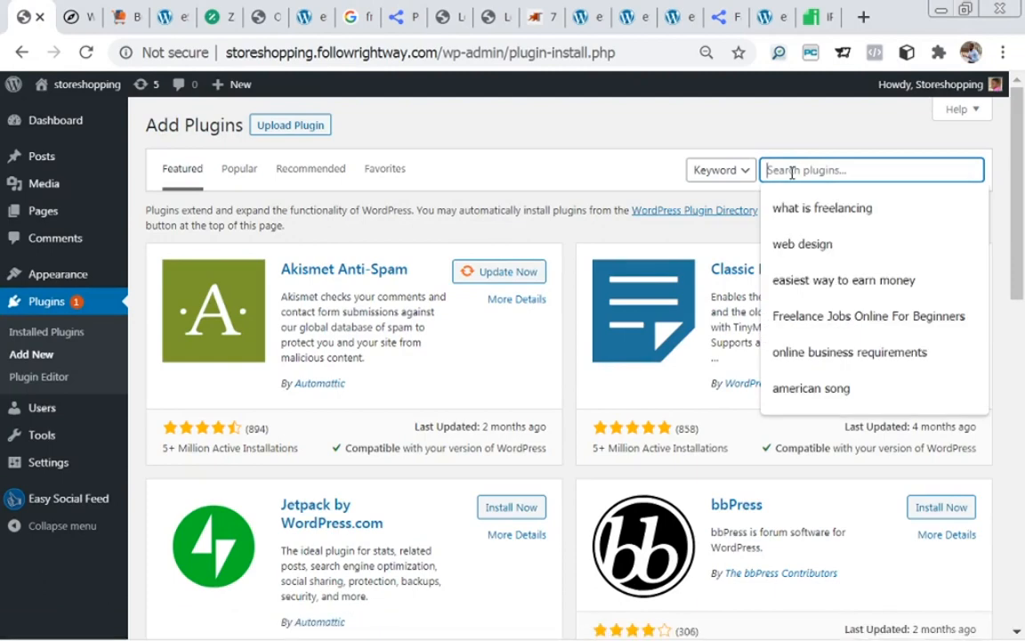
{"action": "type", "text": "w"}
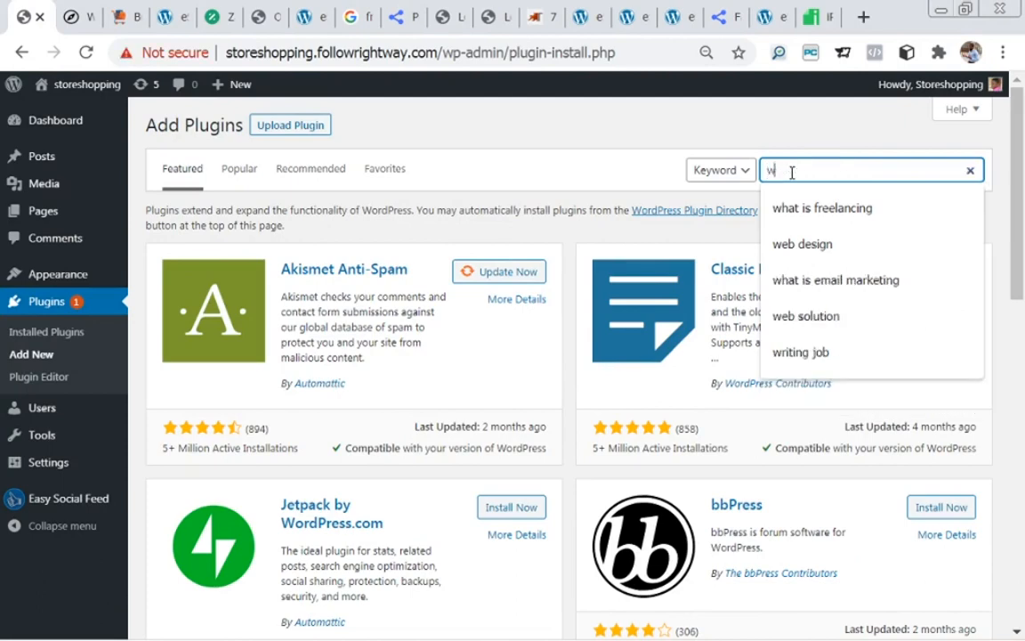
{"action": "type", "text": "oocom"}
{"action": "type", "text": "ercwe"}
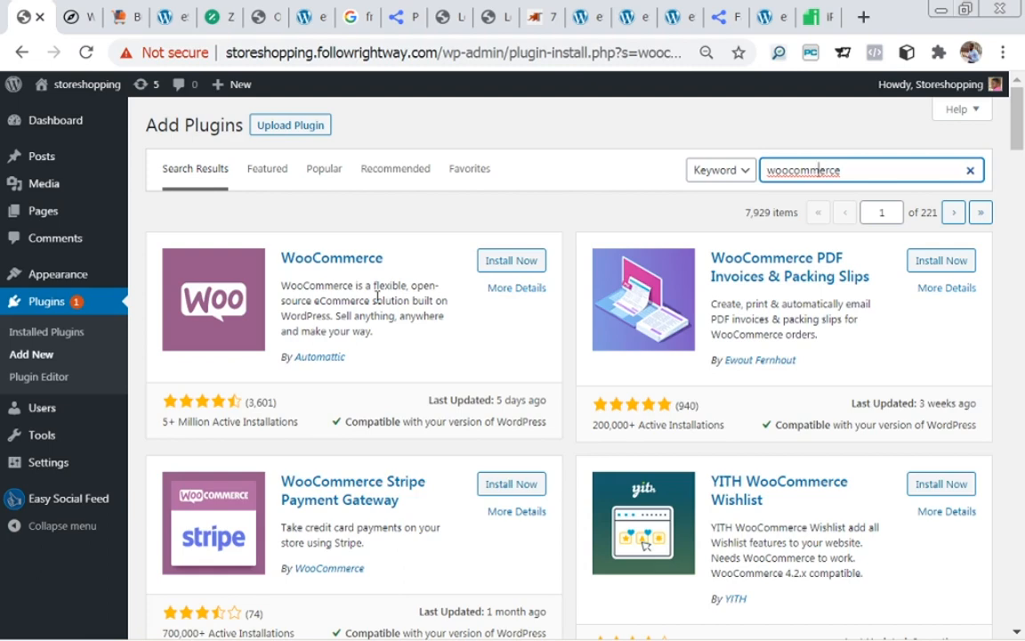
- Install and activate the WooCommerce plugin and decline its setup wizard for now
{"action": "left_click", "coordinate": [508, 265]}
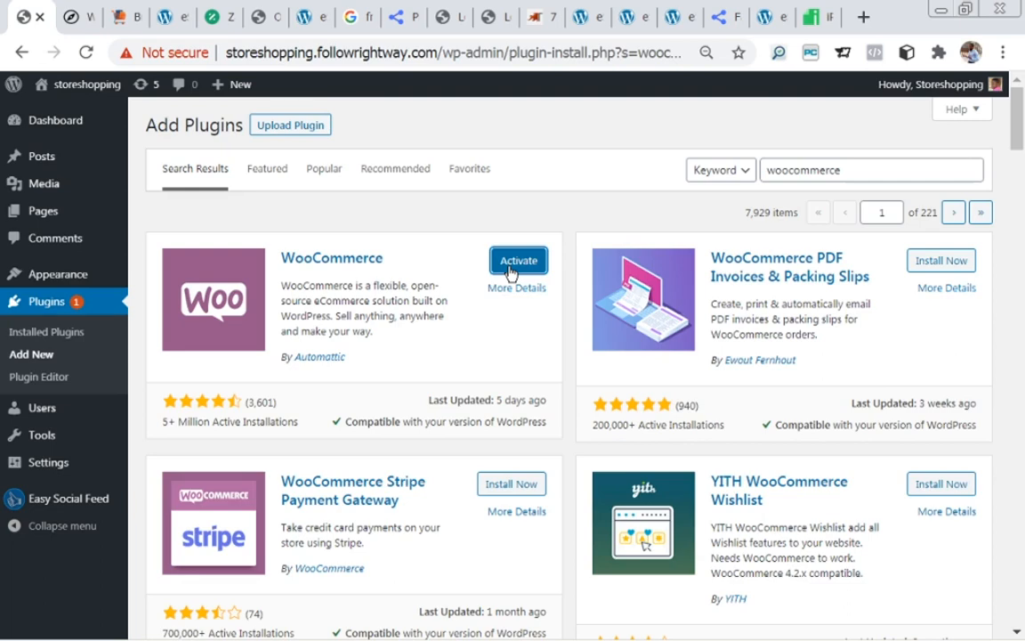
{"action": "left_click", "coordinate": [510, 265]}
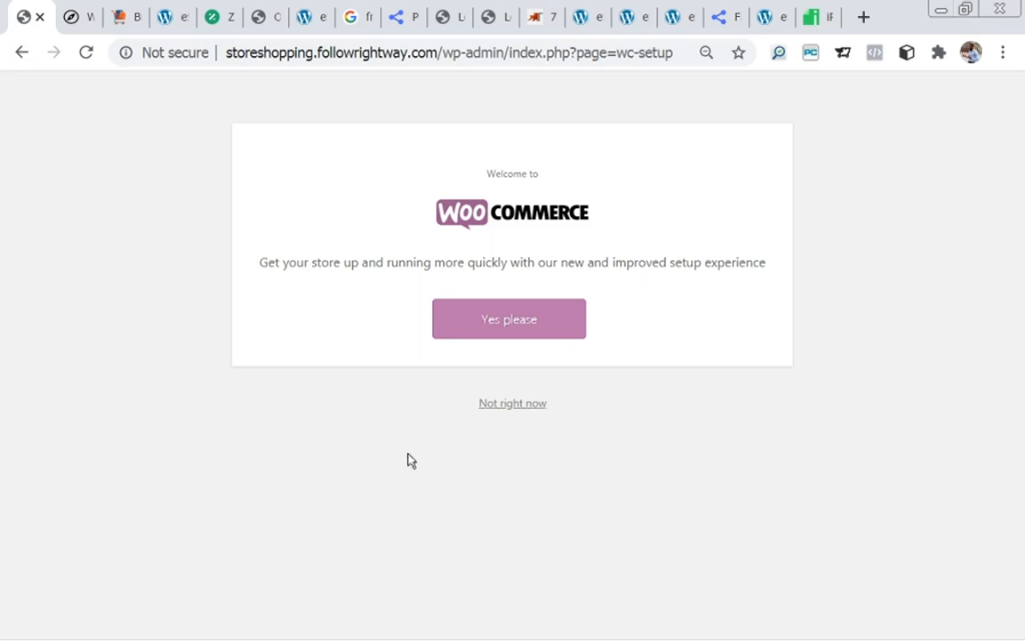
{"action": "left_click", "coordinate": [510, 406]}
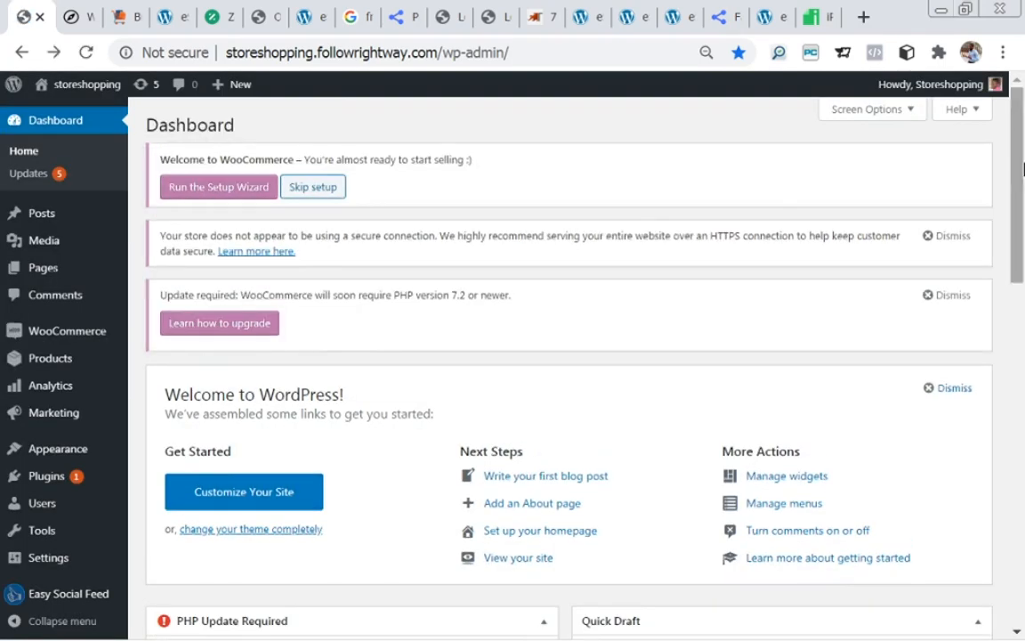
- Open the theme's Demo Importer and import the free eStore demo, confirming the import notice
{"action": "left_click_drag", "start_coordinate": [1024, 170], "coordinate": [1020, 178]}
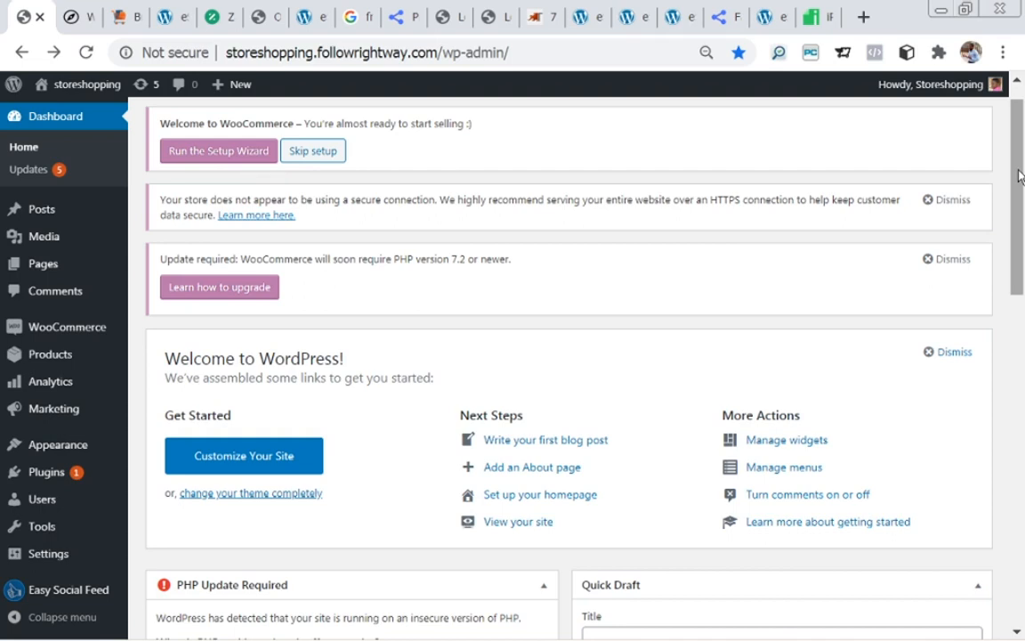
{"action": "scroll", "coordinate": [1020, 177], "scroll_direction": "down", "scroll_amount": 1}
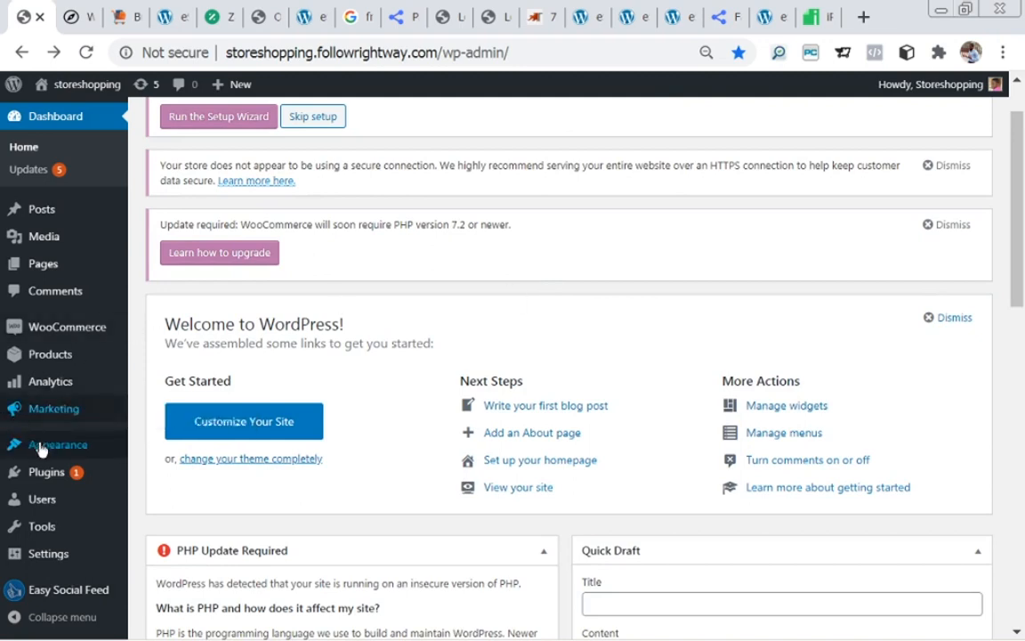
{"action": "mouse_move", "coordinate": [42, 450]}
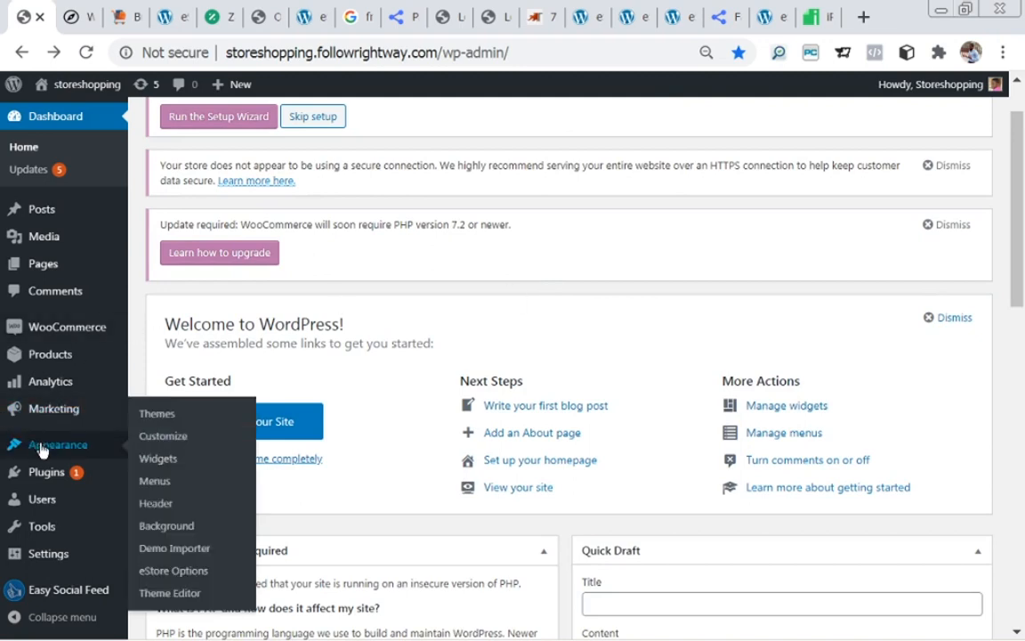
{"action": "left_click", "coordinate": [170, 552]}
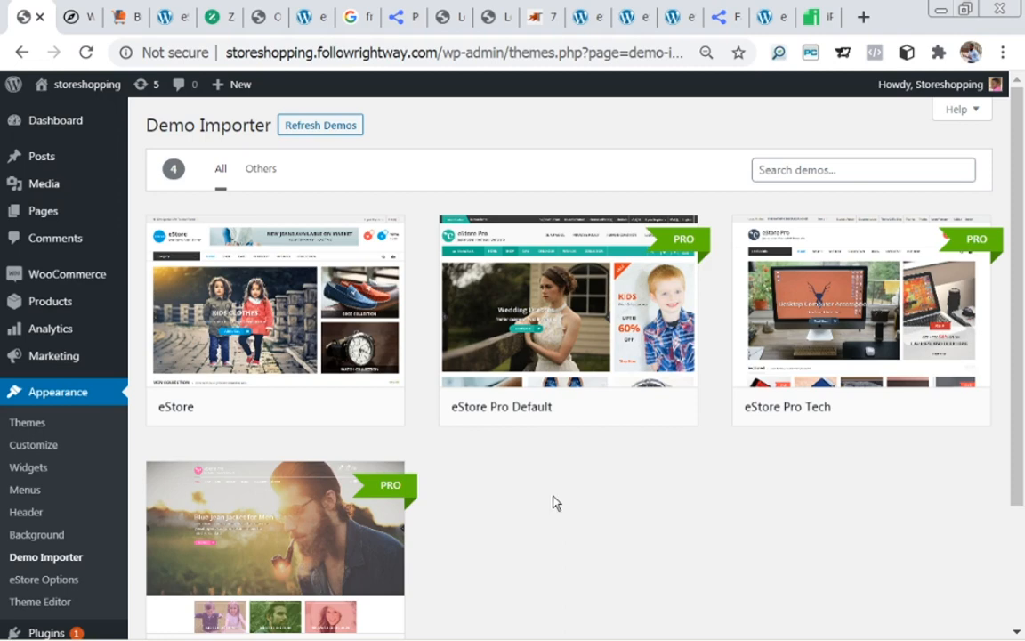
{"action": "mouse_move", "coordinate": [222, 361]}
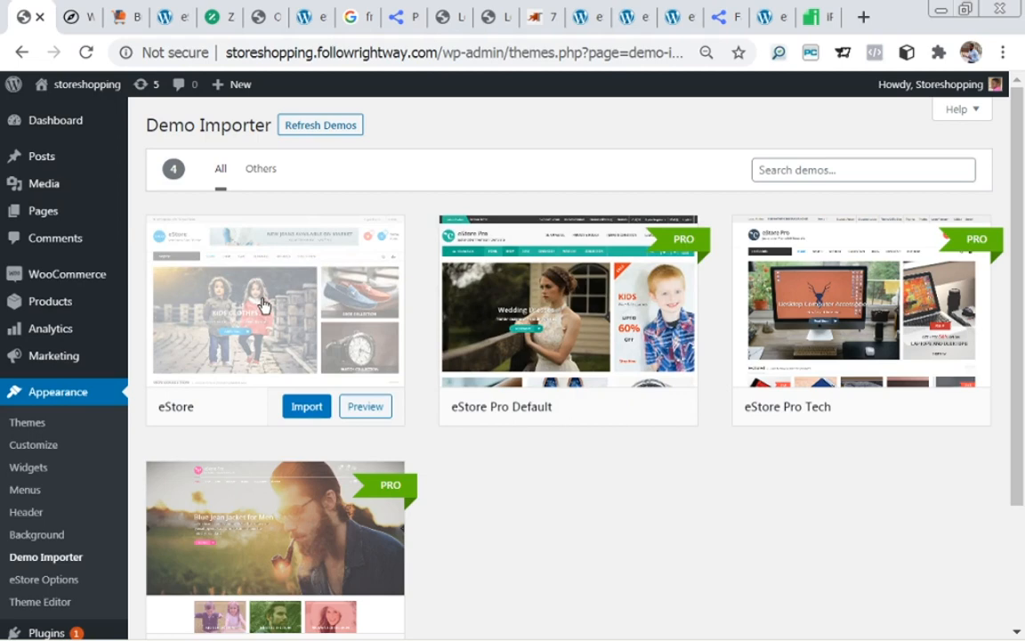
{"action": "mouse_move", "coordinate": [488, 317]}
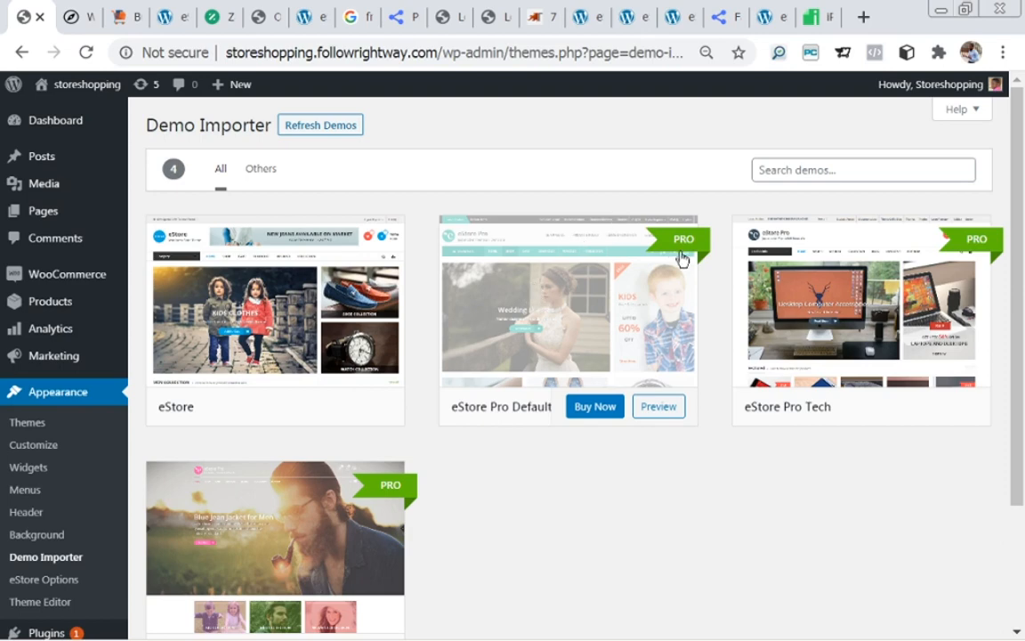
{"action": "mouse_move", "coordinate": [846, 286]}
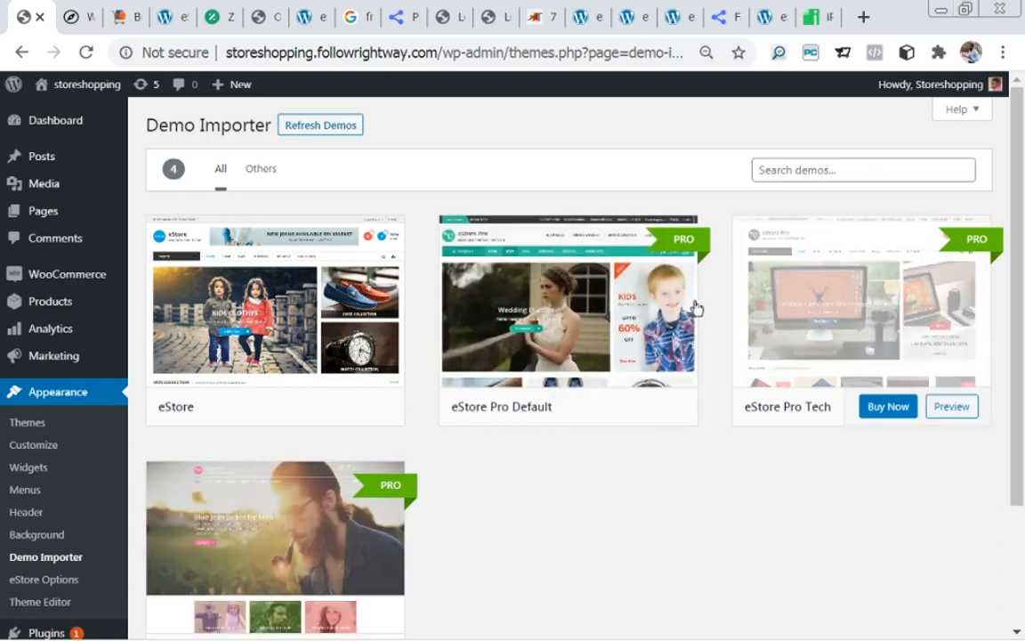
{"action": "mouse_move", "coordinate": [355, 393]}
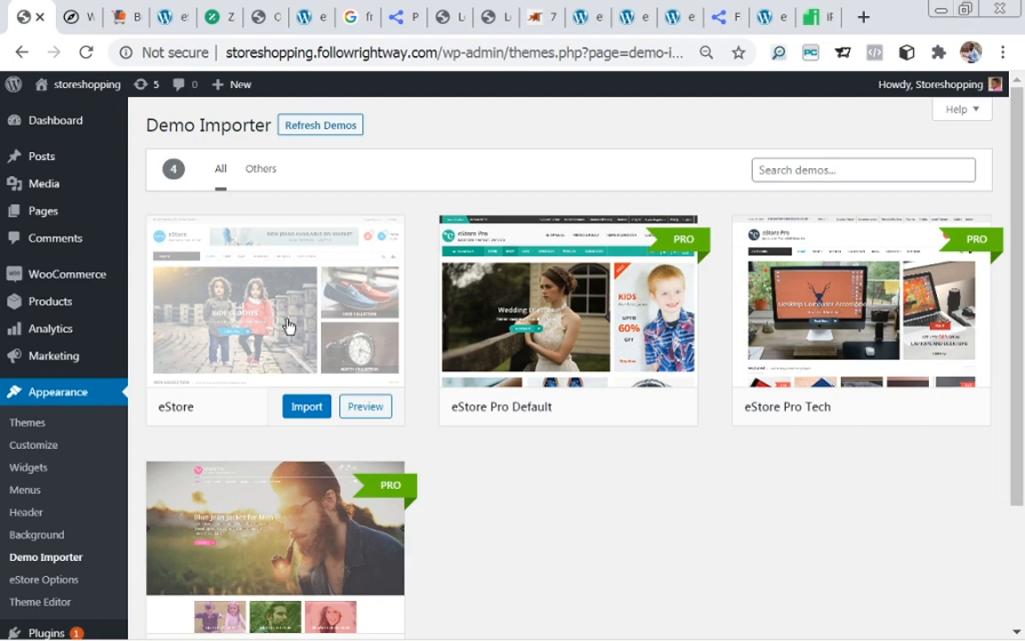
{"action": "left_click", "coordinate": [308, 407]}
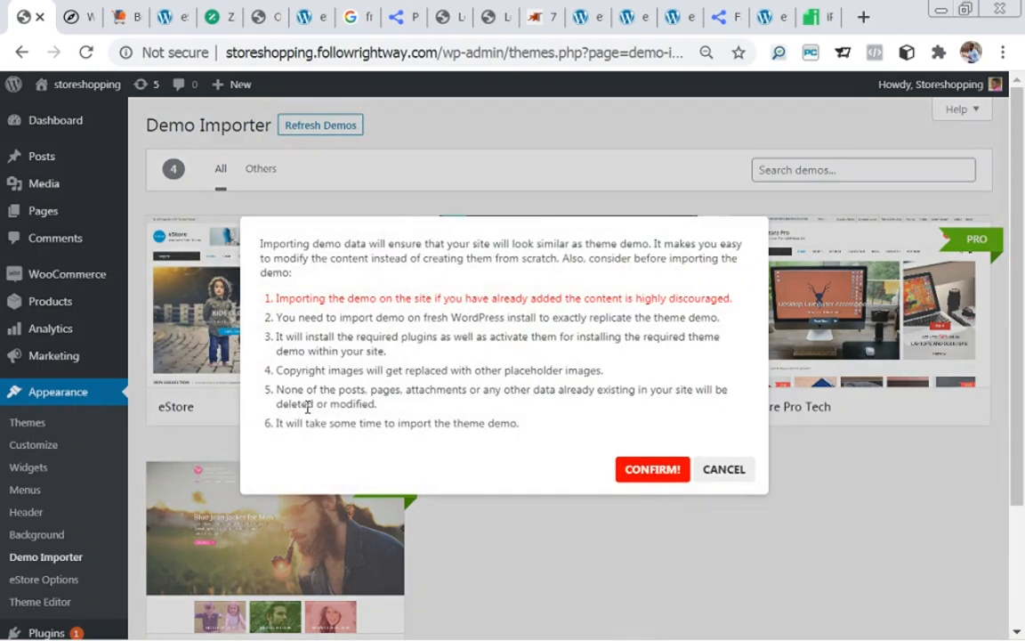
{"action": "left_click", "coordinate": [631, 478]}
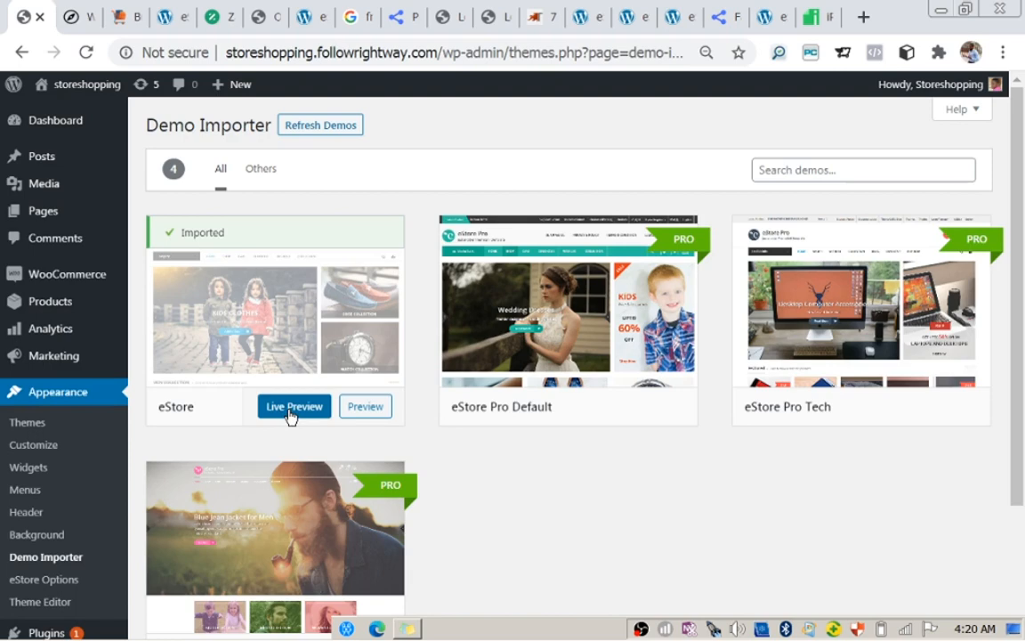
- Visit the live site and examine the imported homepage from the header down to the featured products
{"action": "mouse_move", "coordinate": [82, 87]}
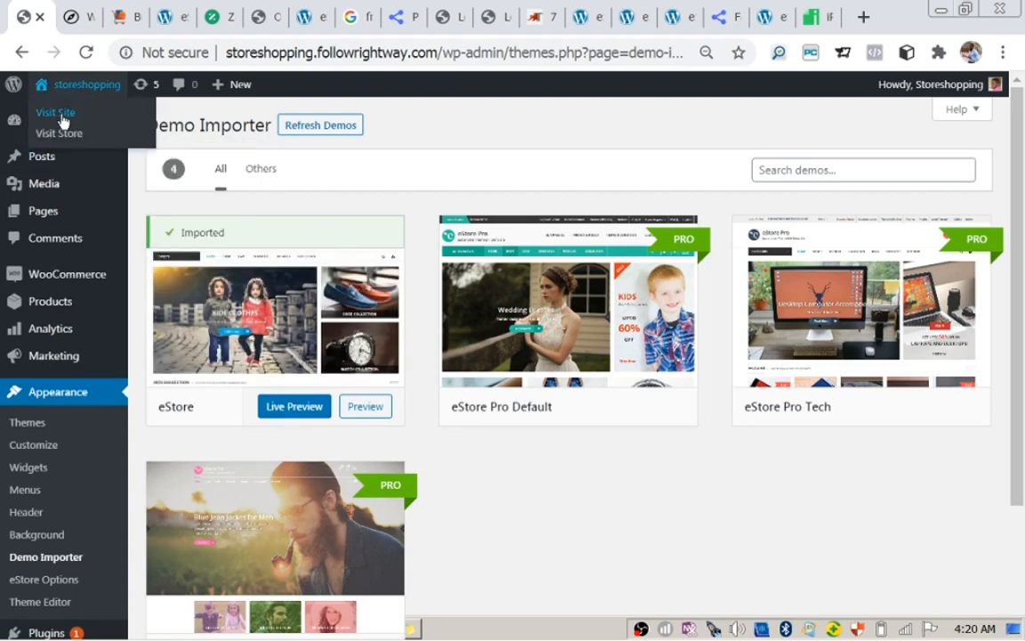
{"action": "left_click", "coordinate": [62, 121]}
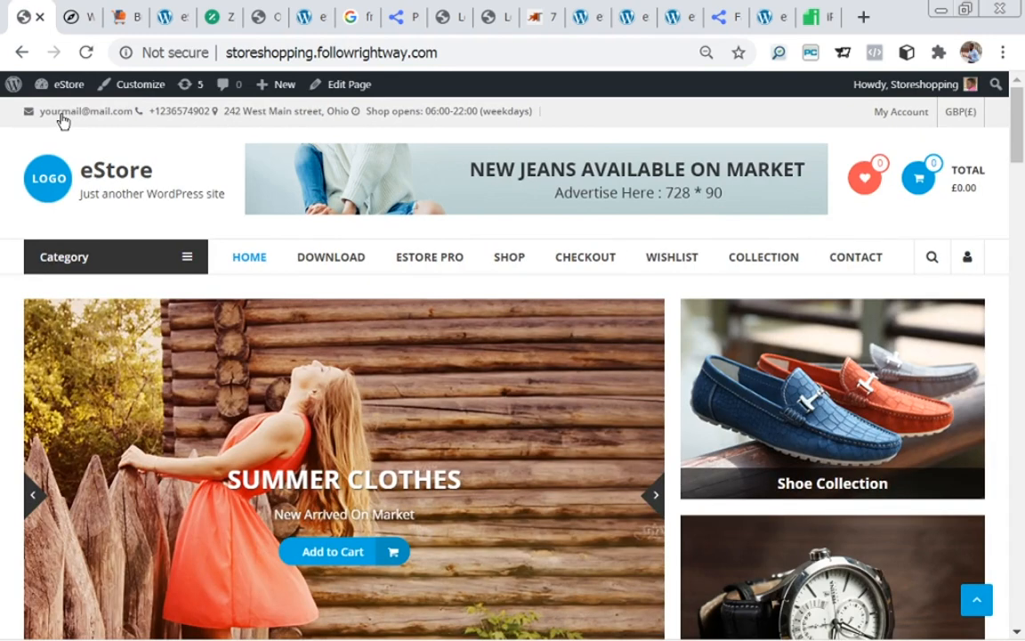
{"action": "left_click_drag", "start_coordinate": [1018, 143], "coordinate": [1023, 387]}
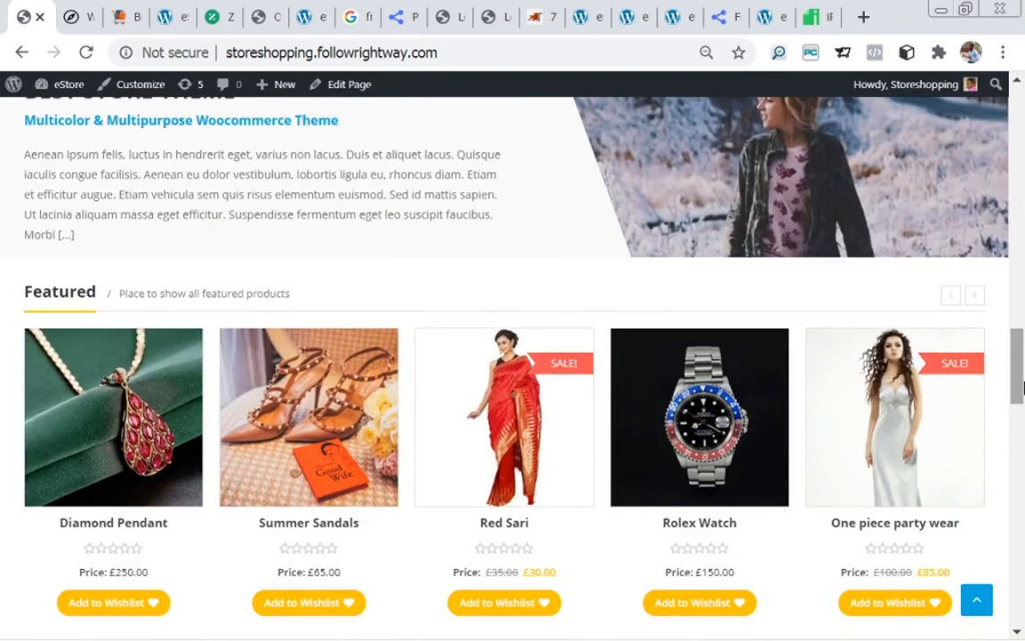
{"action": "left_click_drag", "start_coordinate": [1022, 387], "coordinate": [1020, 133]}
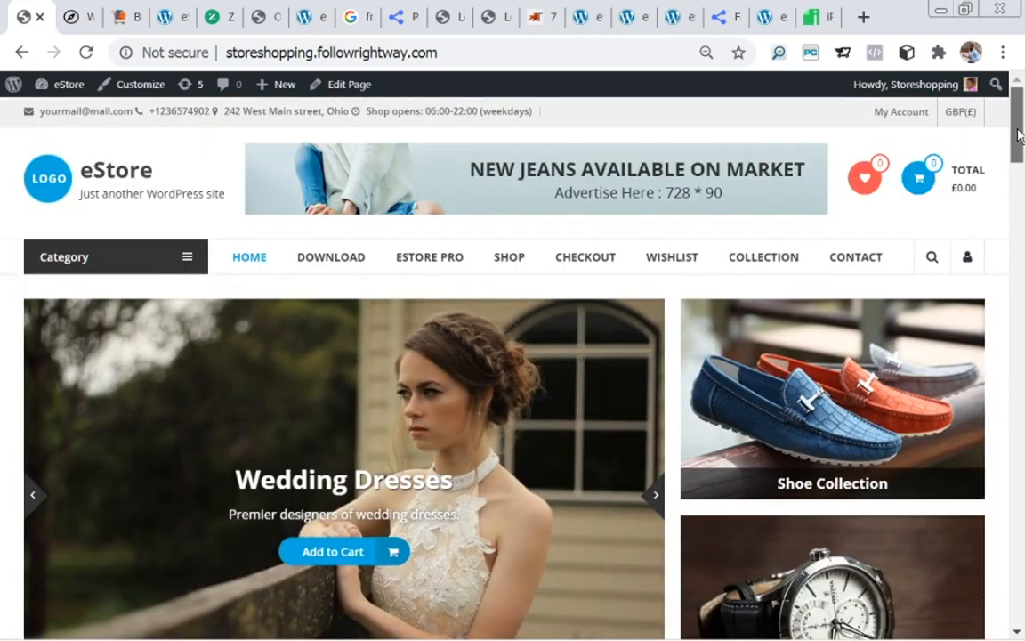
{"action": "left_click", "coordinate": [768, 27]}
{"action": "left_click_drag", "start_coordinate": [1020, 139], "coordinate": [1019, 116]}
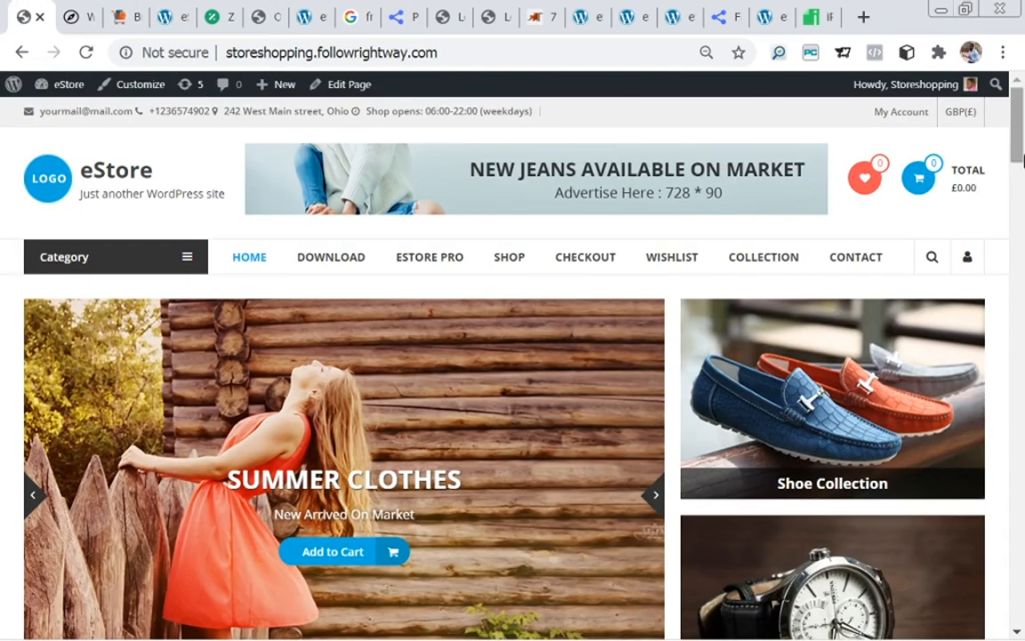
{"action": "scroll", "coordinate": [1022, 173], "scroll_direction": "down", "scroll_amount": 2}
{"action": "left_click_drag", "start_coordinate": [1022, 173], "coordinate": [1022, 95]}
- Return to the admin dashboard, list all pages, and move the eStore Demos page to the trash
{"action": "mouse_move", "coordinate": [69, 84]}
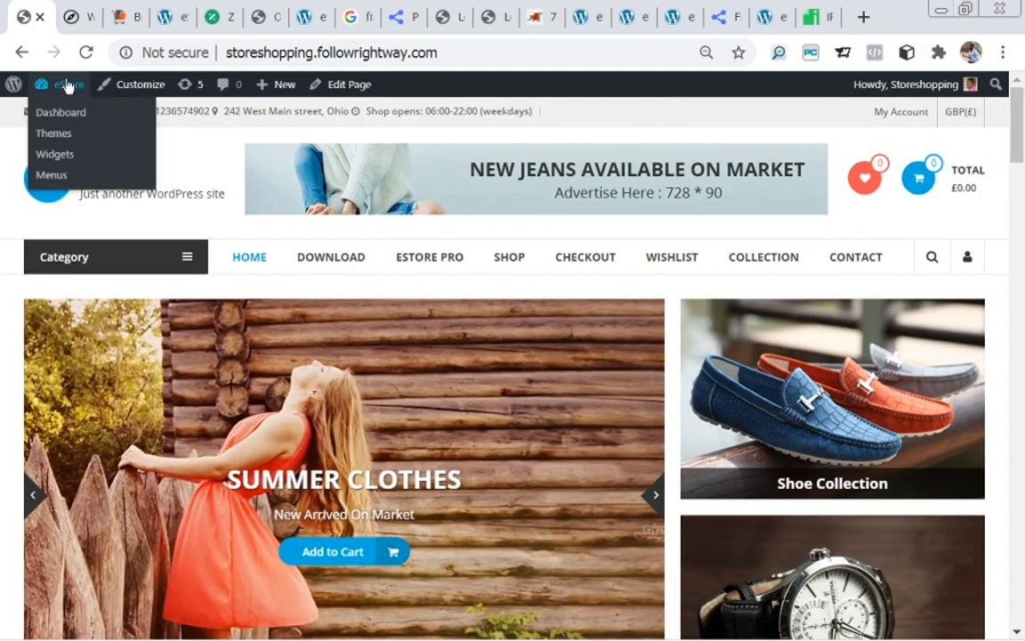
{"action": "left_click", "coordinate": [61, 108]}
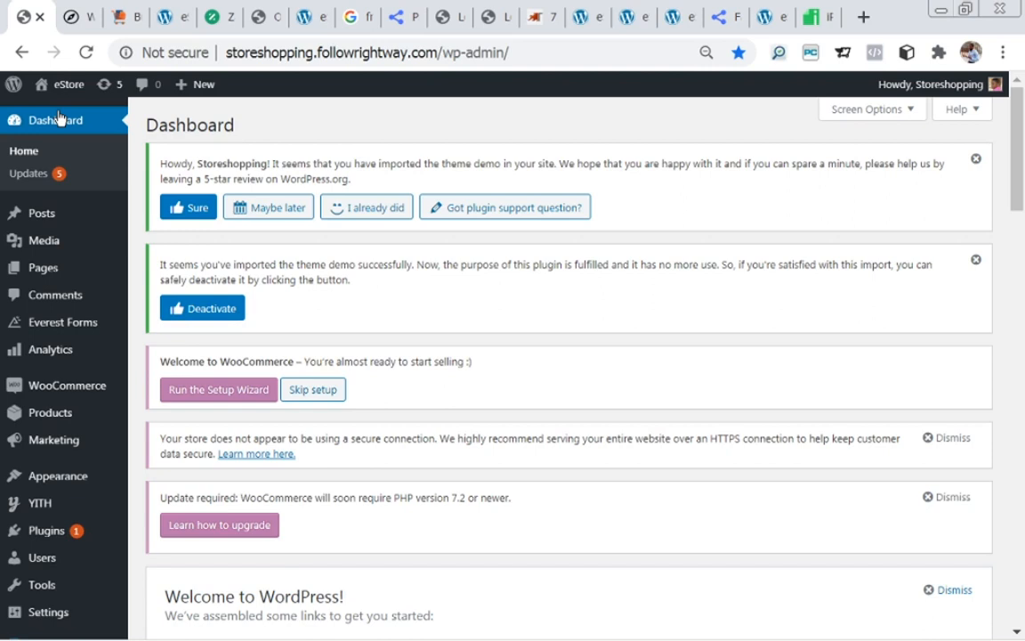
{"action": "mouse_move", "coordinate": [27, 267]}
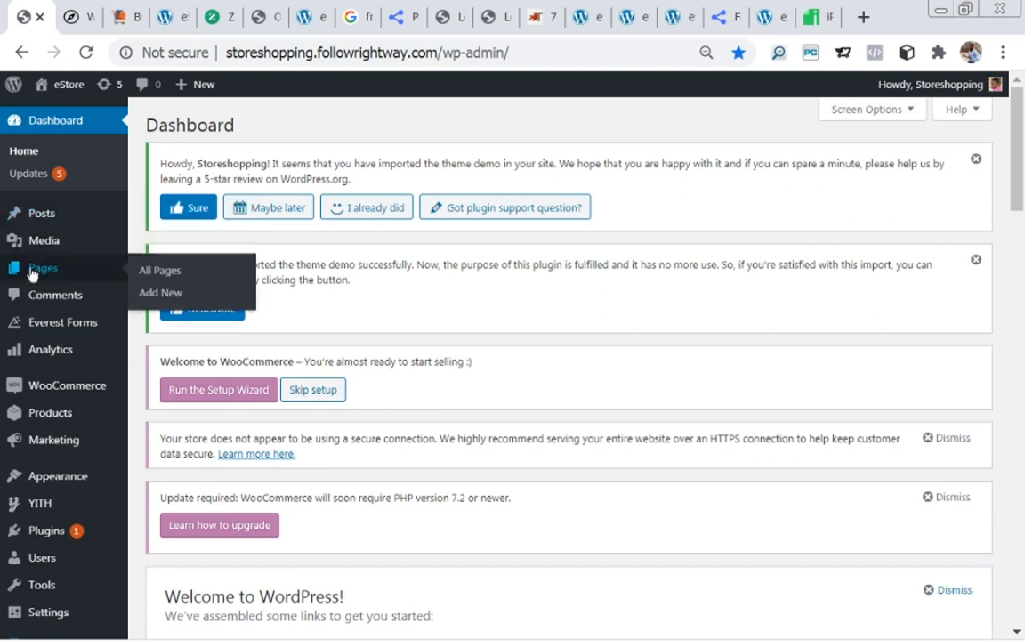
{"action": "left_click", "coordinate": [159, 276]}
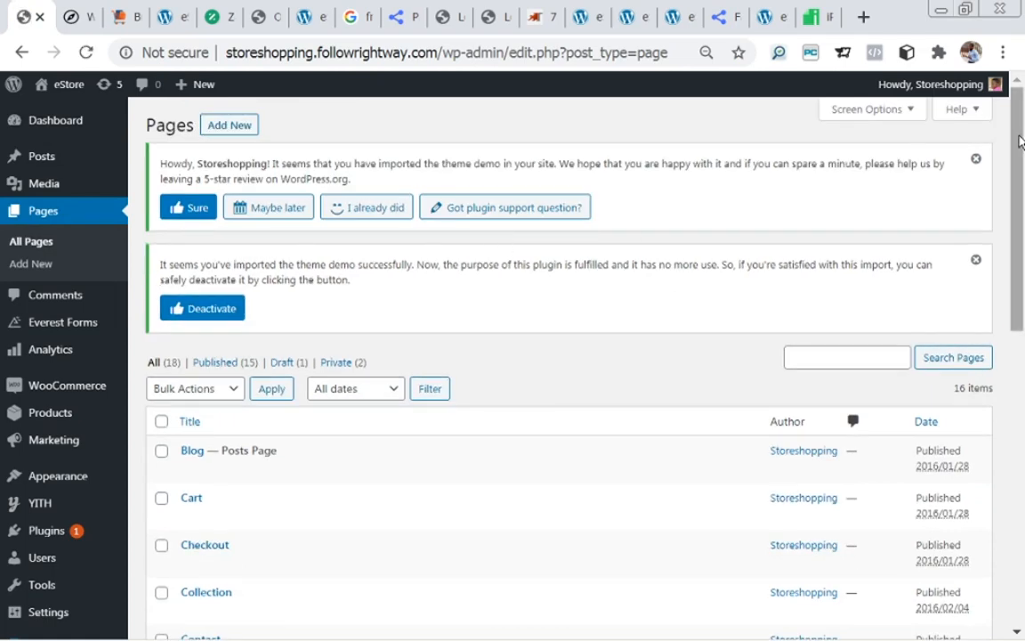
{"action": "left_click_drag", "start_coordinate": [1021, 143], "coordinate": [1021, 209]}
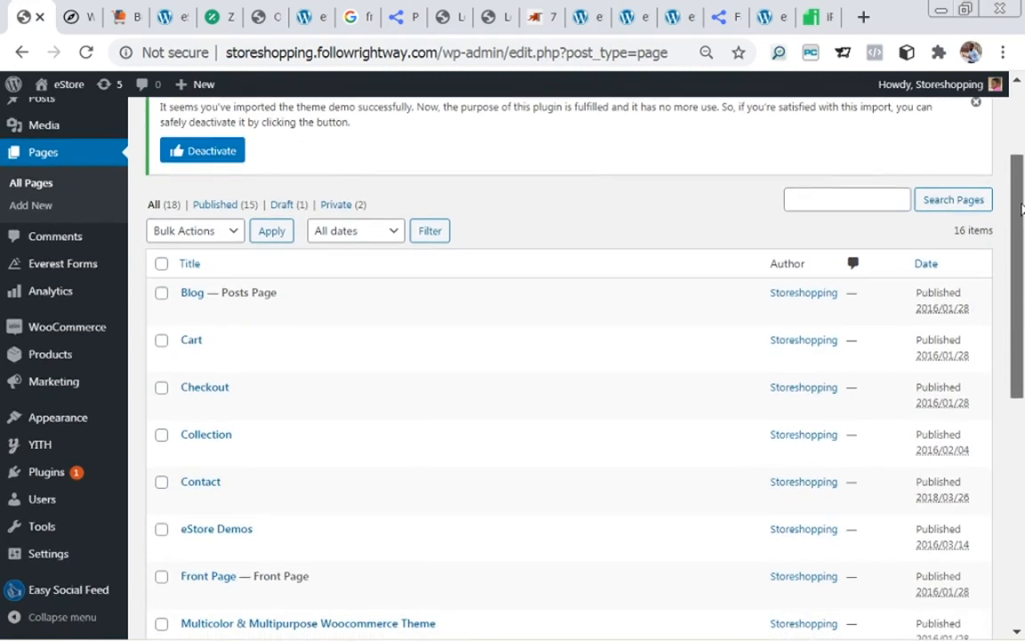
{"action": "mouse_move", "coordinate": [185, 278]}
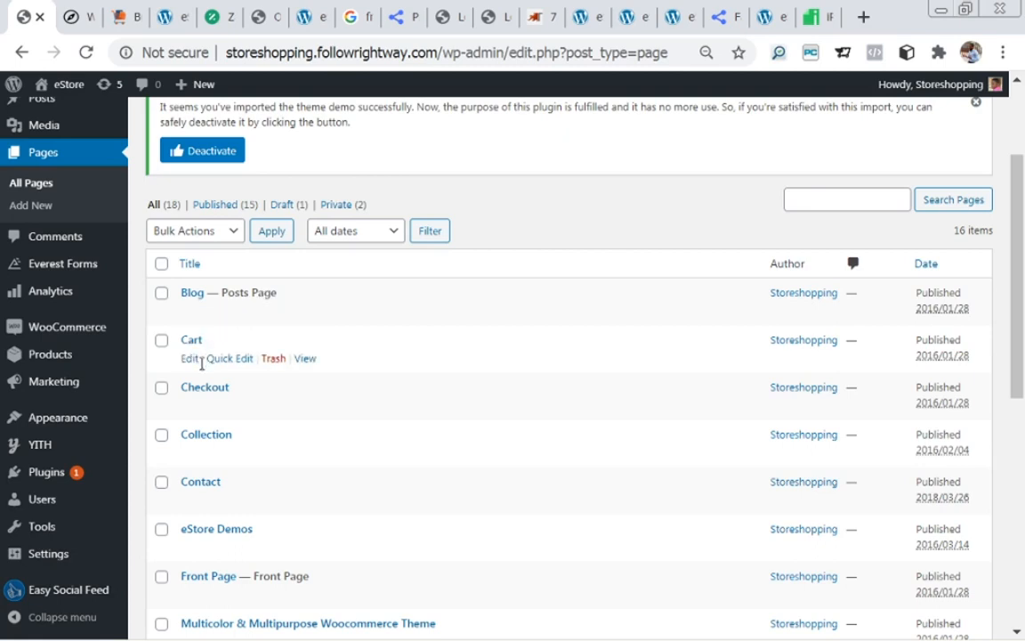
{"action": "mouse_move", "coordinate": [252, 386]}
{"action": "mouse_move", "coordinate": [201, 433]}
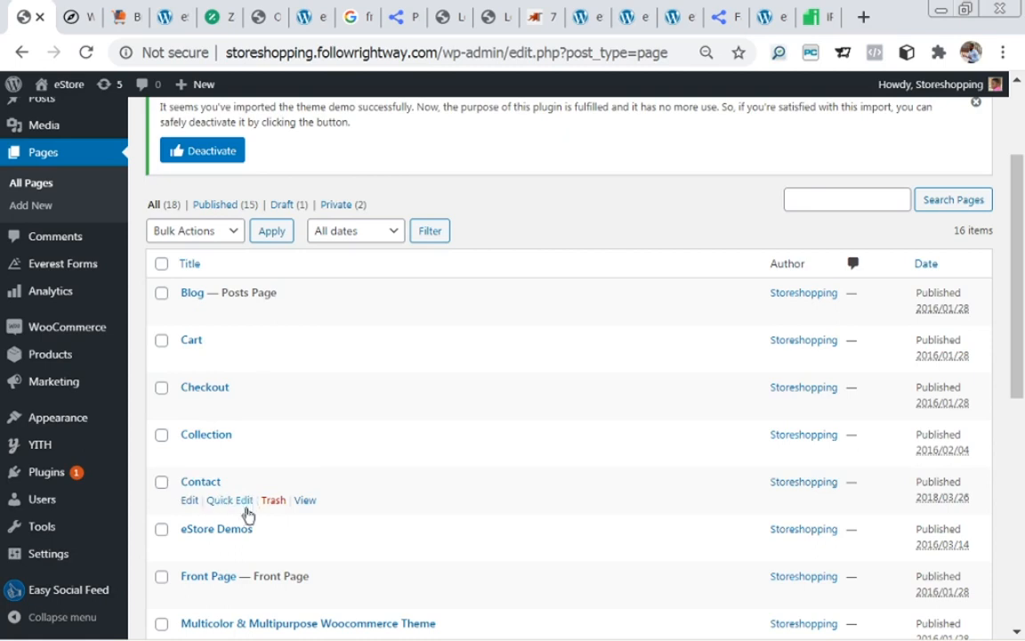
{"action": "mouse_move", "coordinate": [201, 538]}
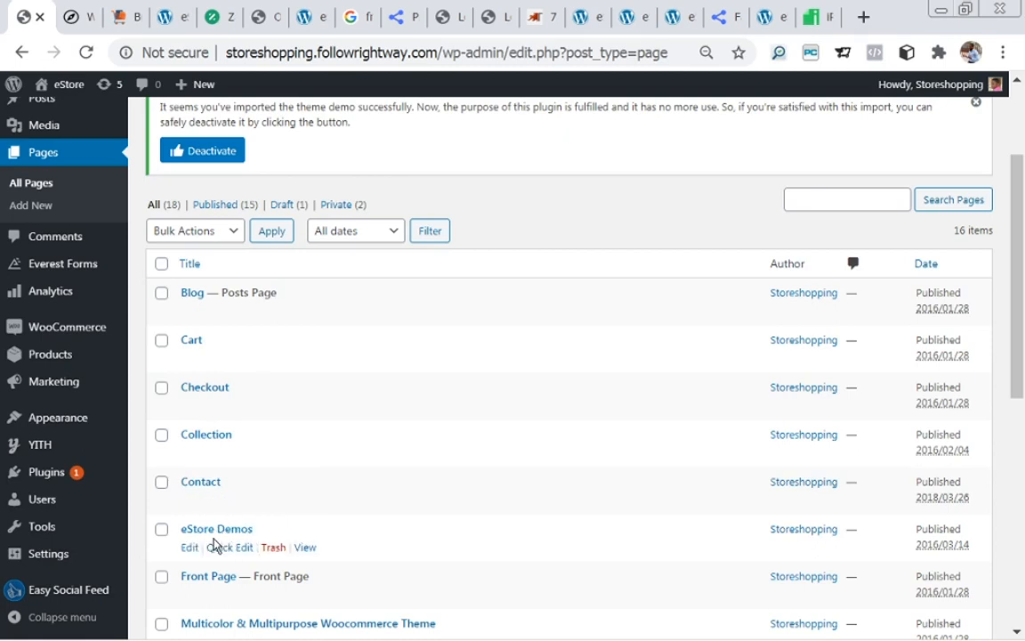
{"action": "mouse_move", "coordinate": [198, 574]}
{"action": "left_click", "coordinate": [273, 549]}
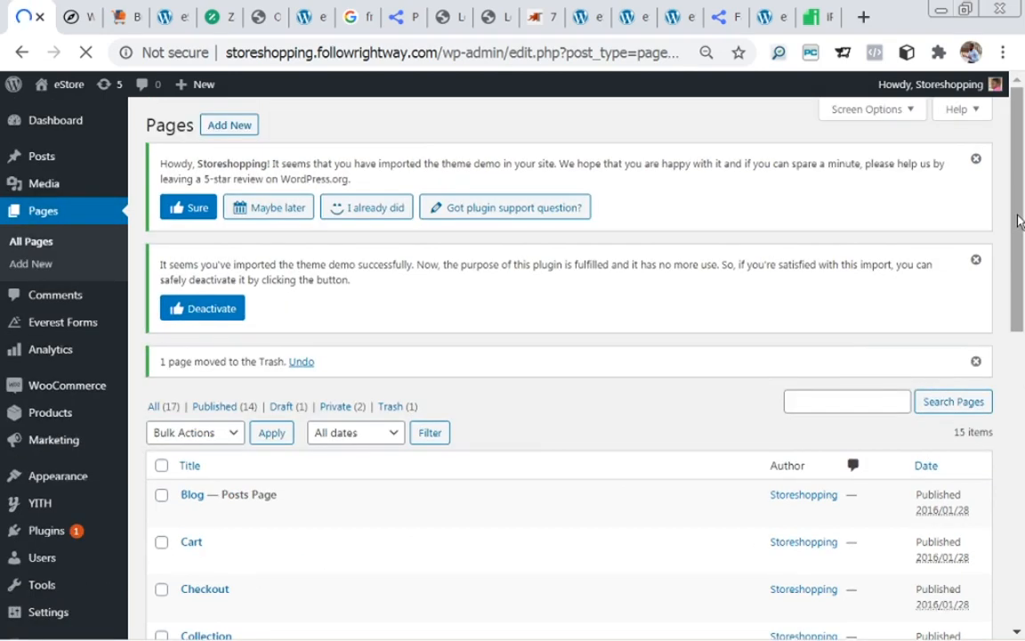
- Move the "Multicolor & Multipurpose Woocommerce Theme" page to the trash
{"action": "left_click_drag", "start_coordinate": [1019, 220], "coordinate": [1022, 351]}
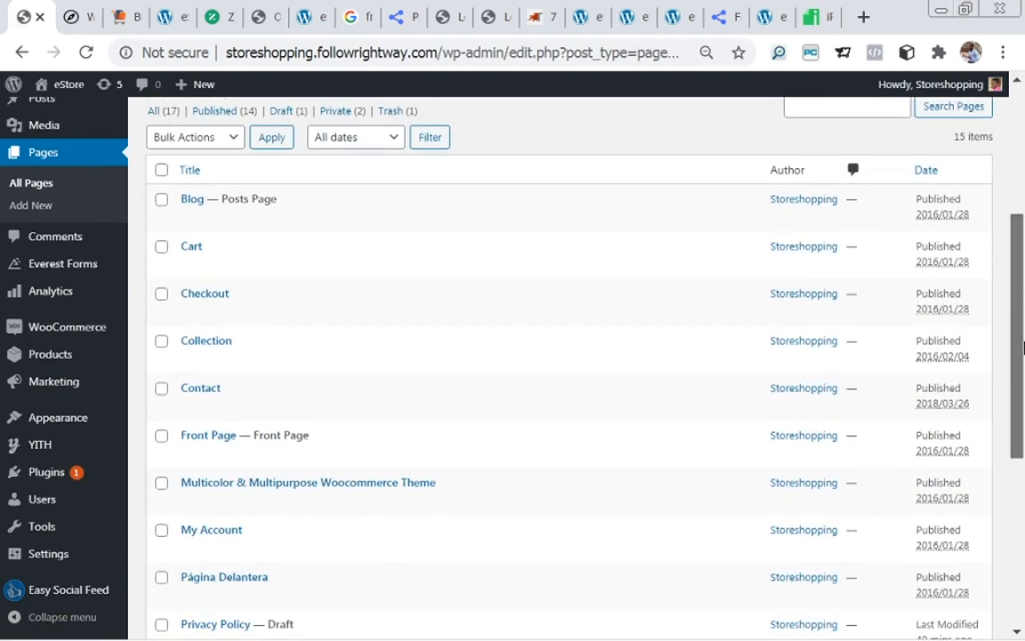
{"action": "mouse_move", "coordinate": [665, 478]}
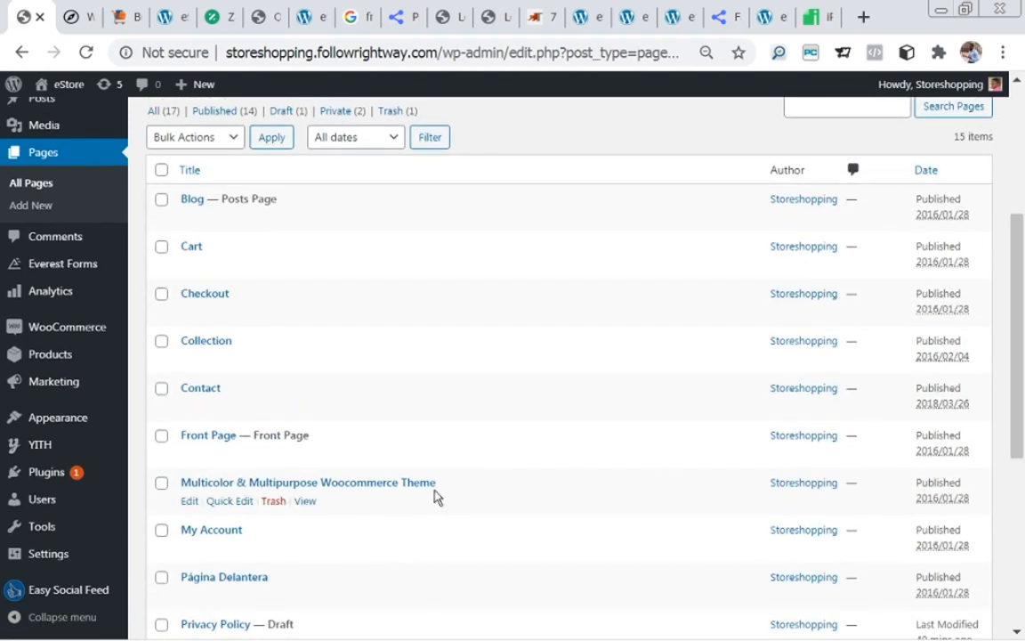
{"action": "left_click", "coordinate": [274, 503]}
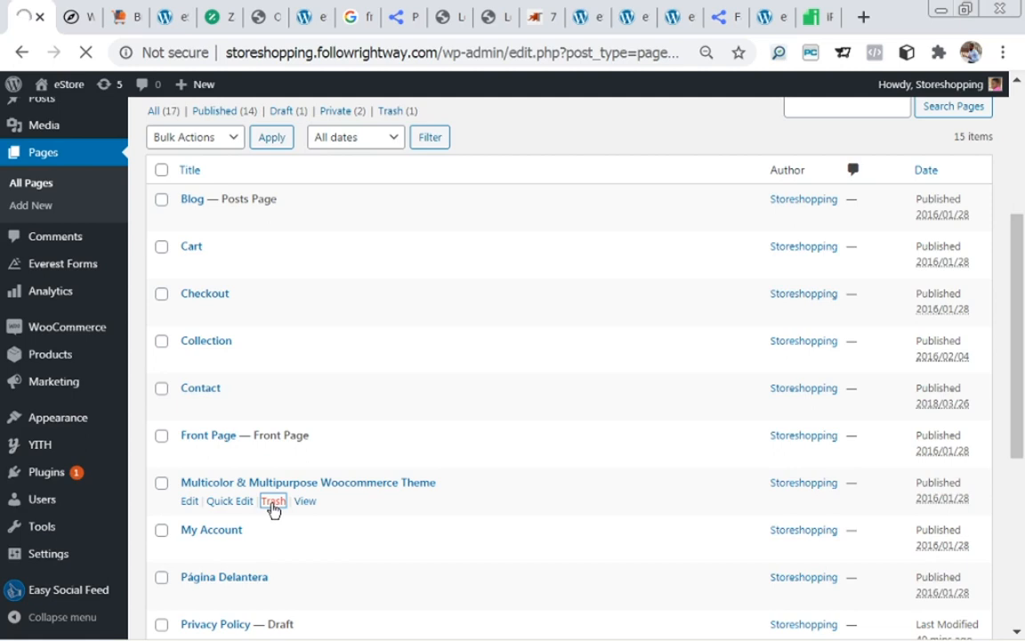
{"action": "mouse_move", "coordinate": [243, 529]}
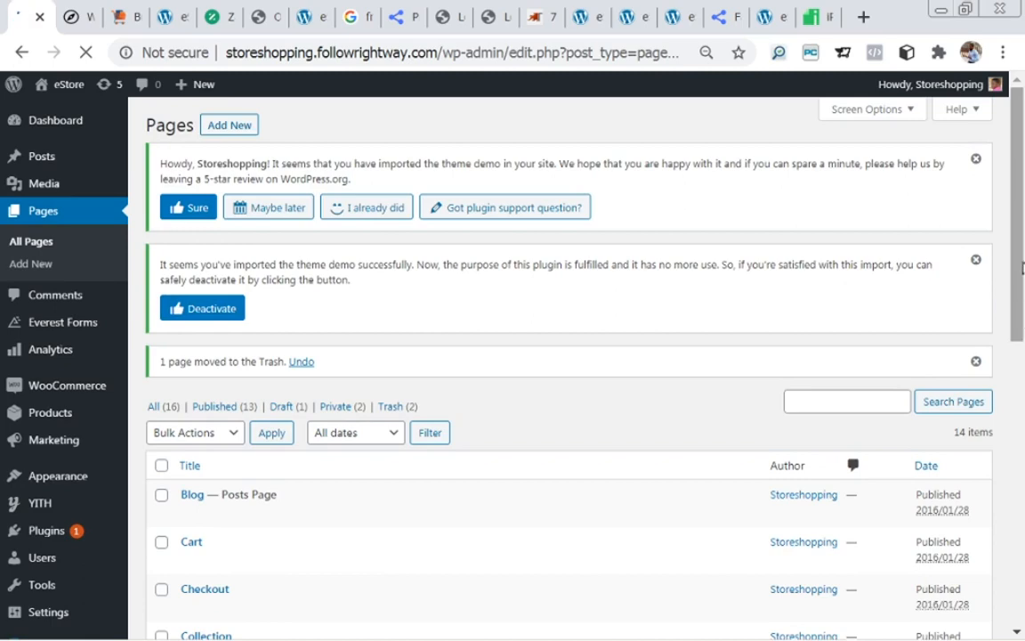
- Move the more recent of the two Sample Page entries and the Privacy Policy draft to the trash
{"action": "left_click_drag", "start_coordinate": [1021, 252], "coordinate": [1023, 508]}
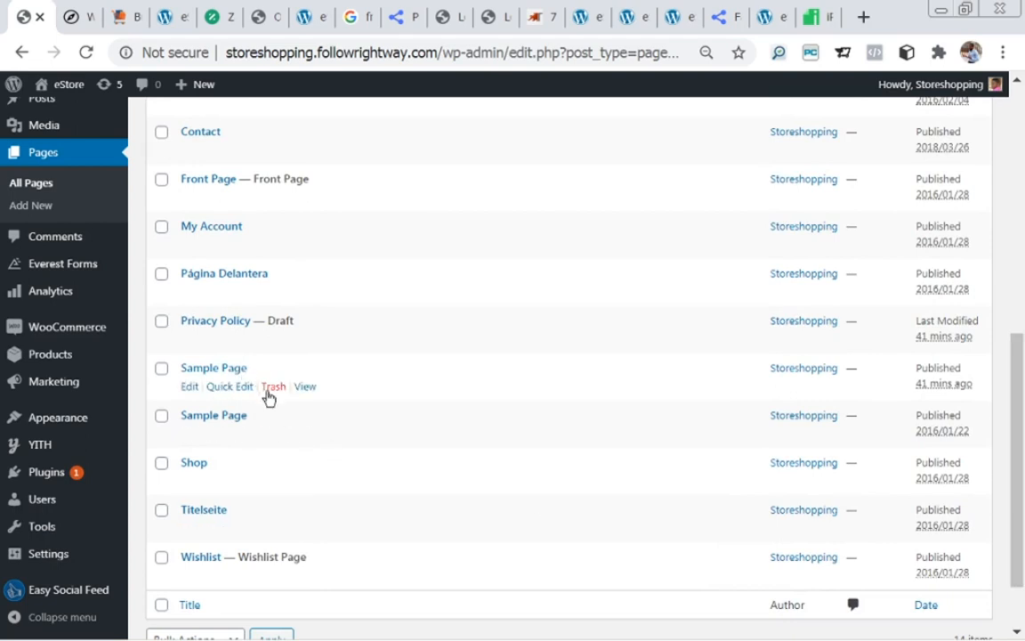
{"action": "left_click", "coordinate": [273, 389]}
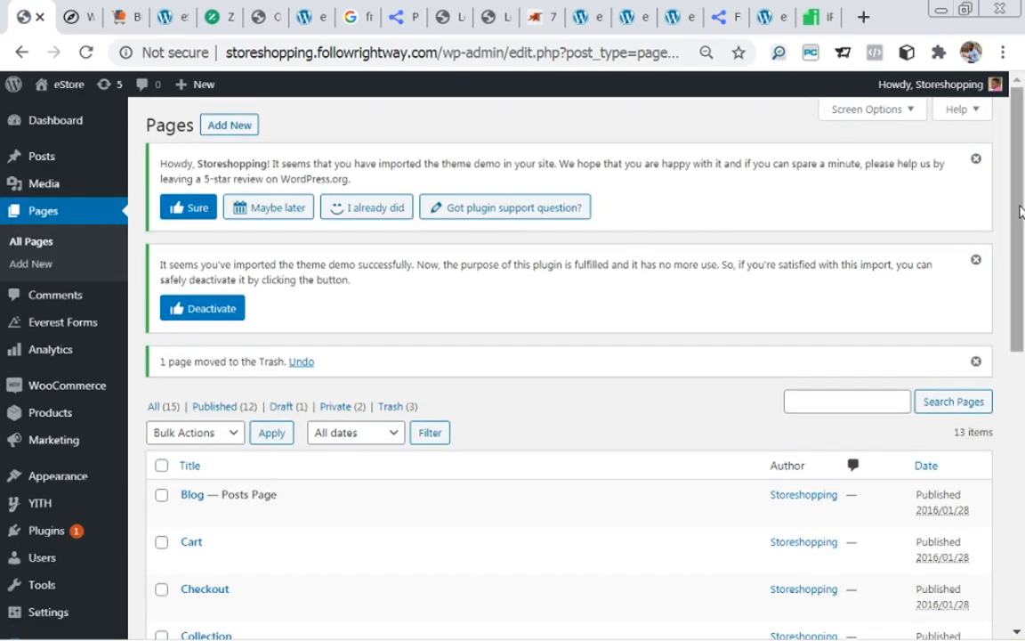
{"action": "left_click_drag", "start_coordinate": [1021, 211], "coordinate": [1024, 534]}
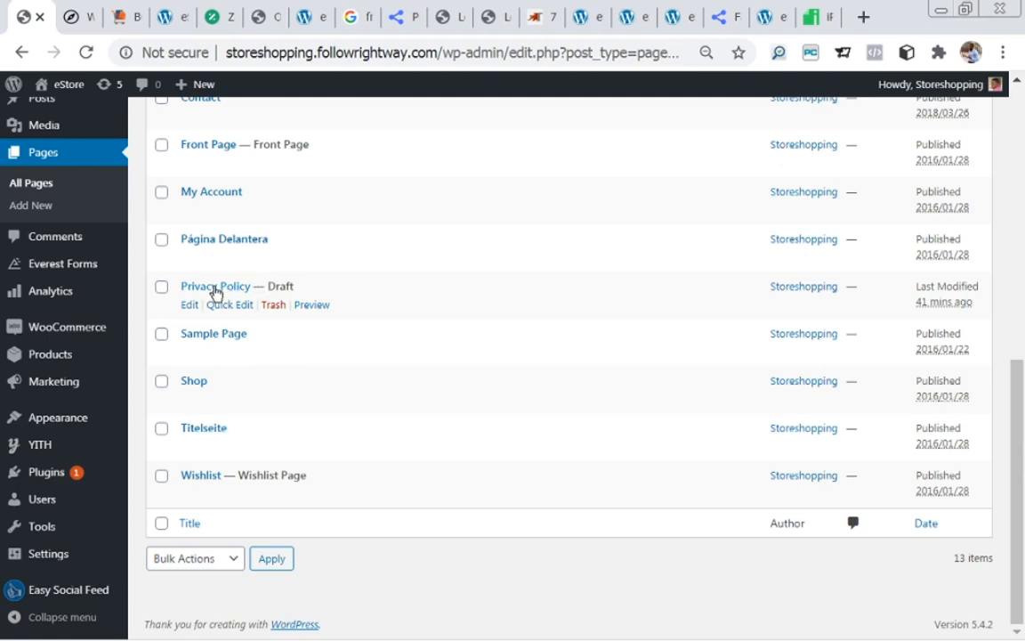
{"action": "left_click", "coordinate": [271, 305]}
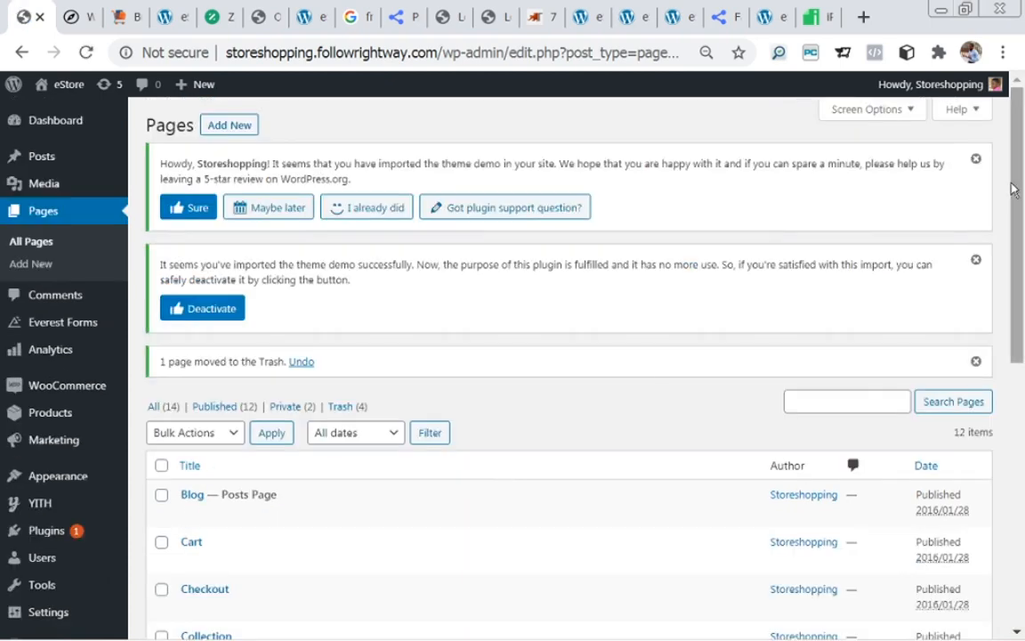
- Move the Página Delantera, remaining Sample Page and Titelseite pages to the trash
{"action": "left_click_drag", "start_coordinate": [1021, 185], "coordinate": [1022, 391]}
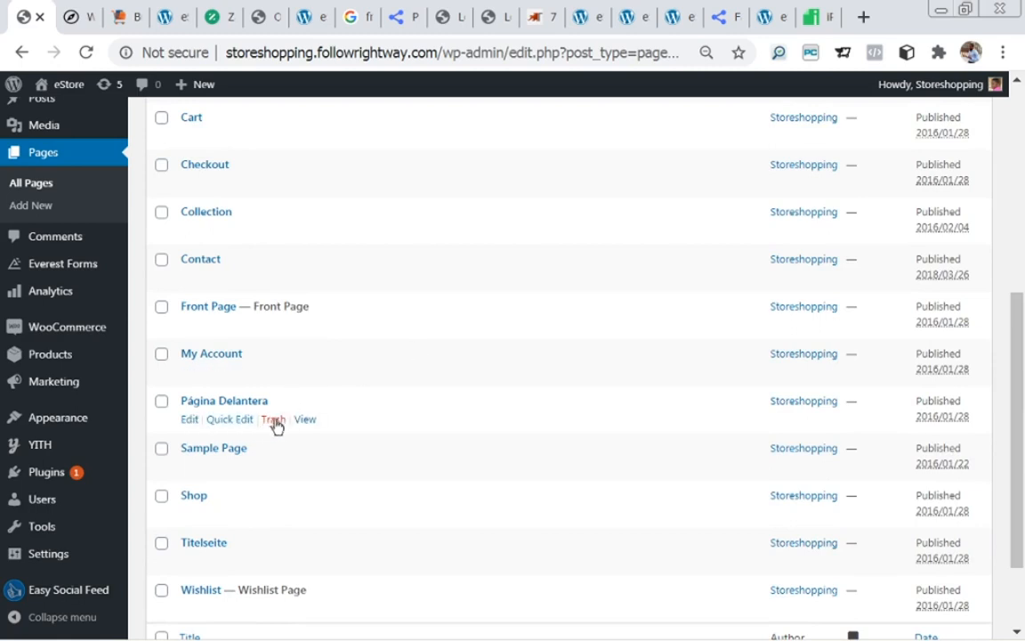
{"action": "left_click", "coordinate": [273, 420]}
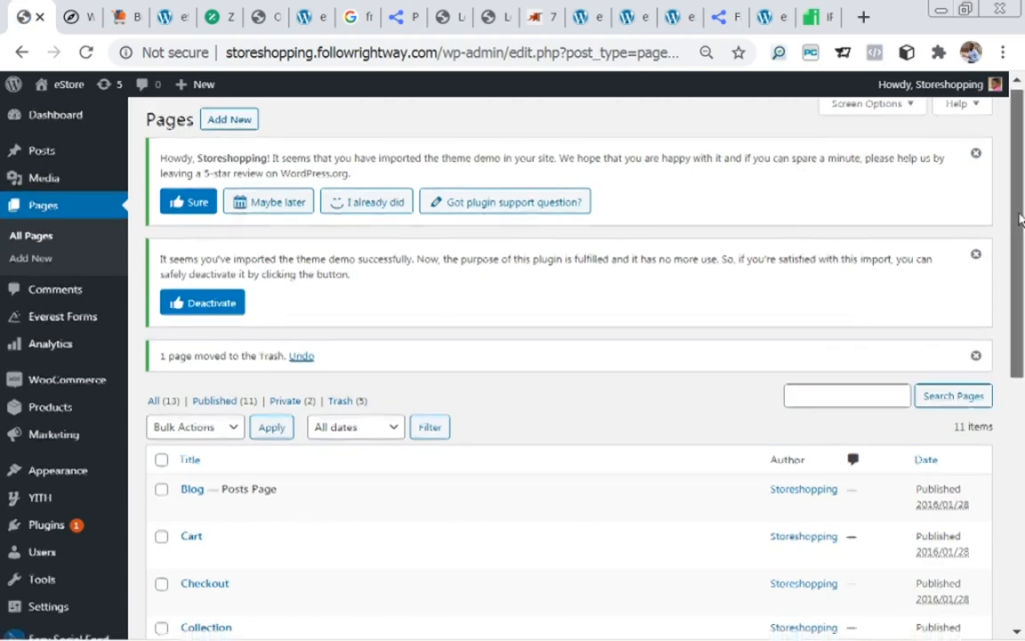
{"action": "left_click_drag", "start_coordinate": [1021, 219], "coordinate": [1020, 470]}
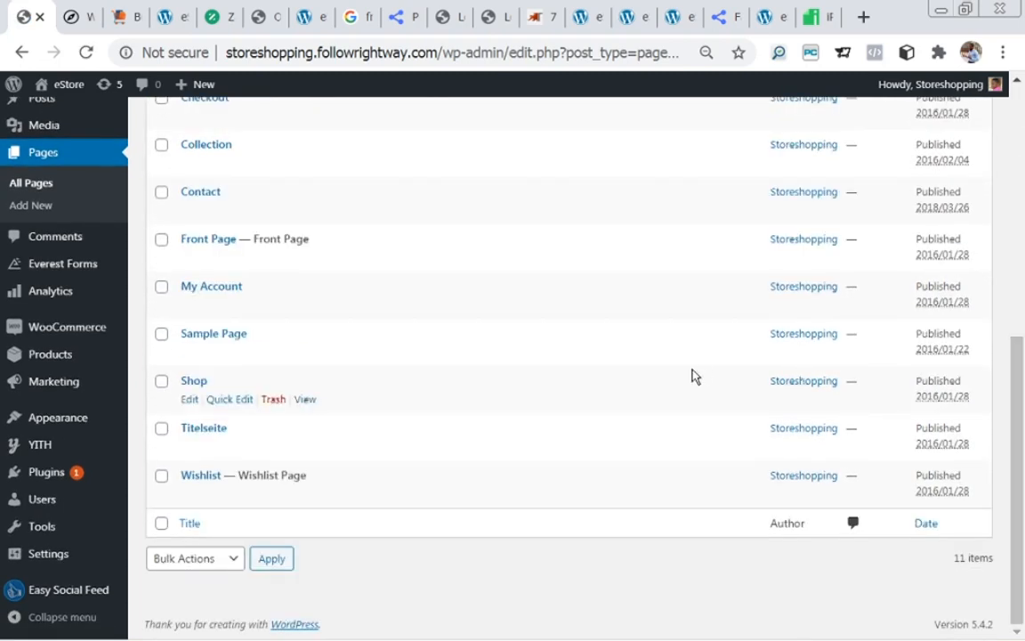
{"action": "left_click", "coordinate": [272, 357]}
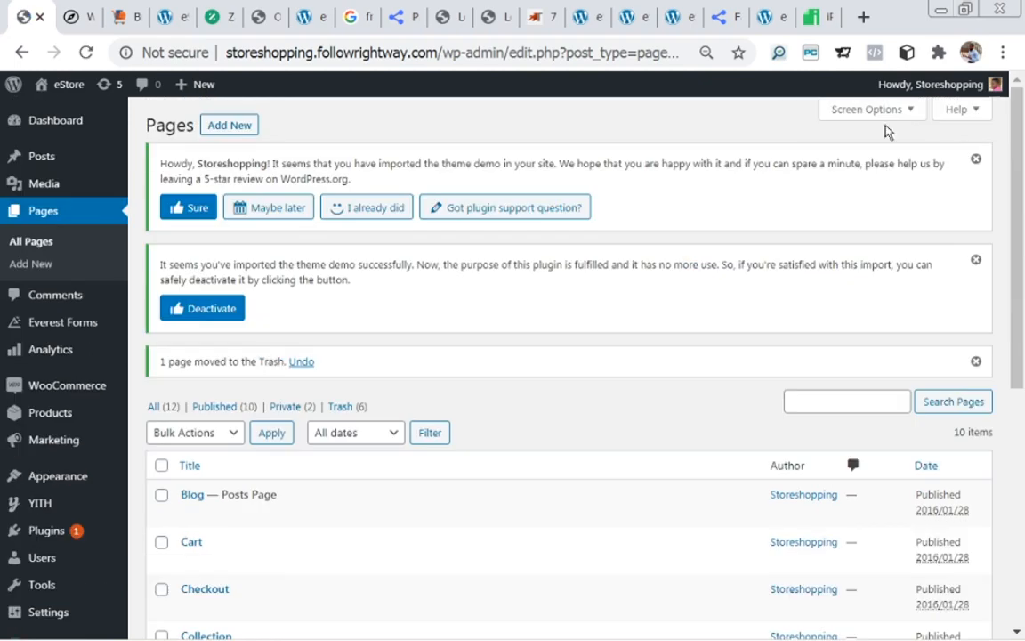
{"action": "left_click_drag", "start_coordinate": [1021, 121], "coordinate": [1013, 371]}
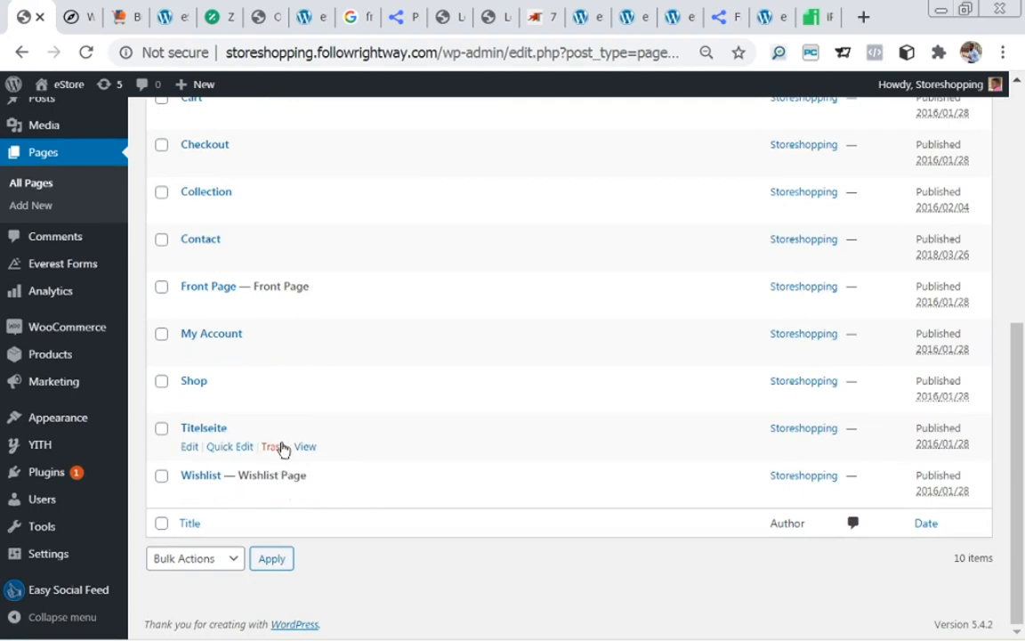
{"action": "left_click", "coordinate": [273, 448]}
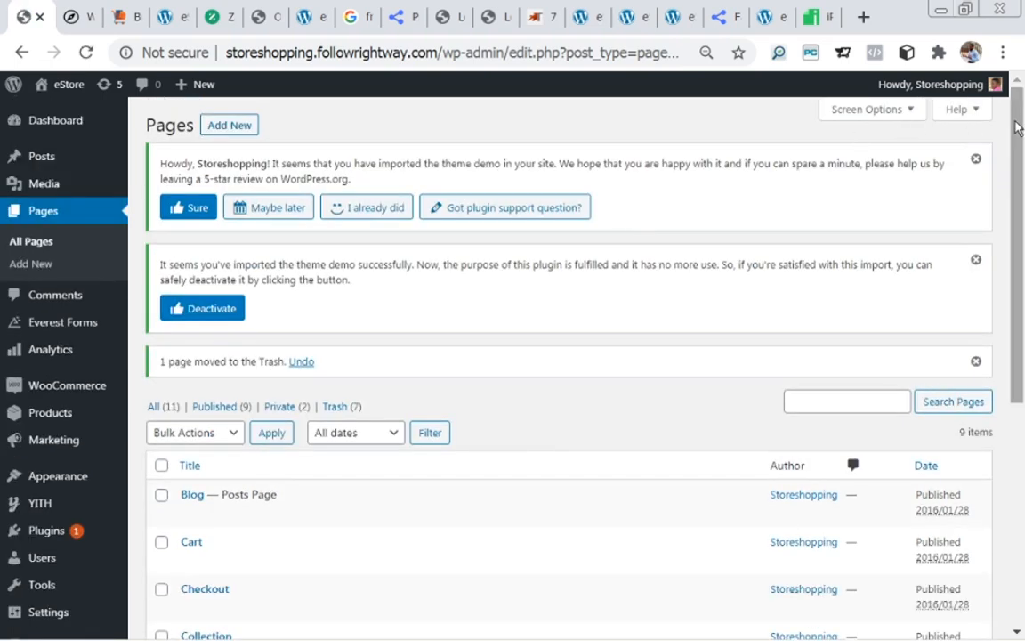
- Review the remaining pages, open the Blog page for editing to examine its settings, and return to the pages list
{"action": "left_click_drag", "start_coordinate": [1018, 127], "coordinate": [1023, 297]}
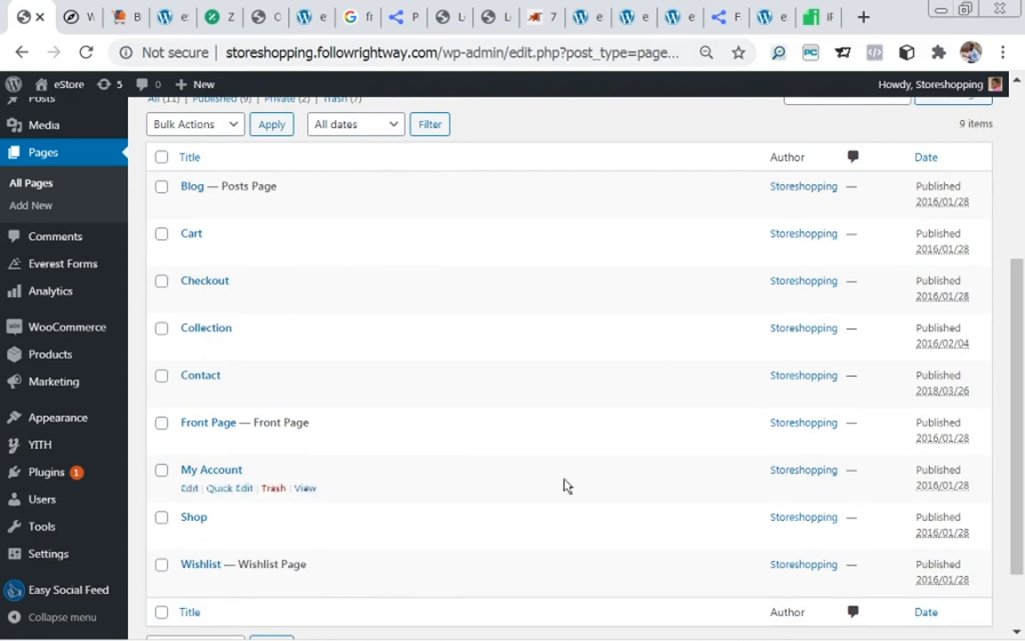
{"action": "left_click_drag", "start_coordinate": [1019, 316], "coordinate": [997, 204]}
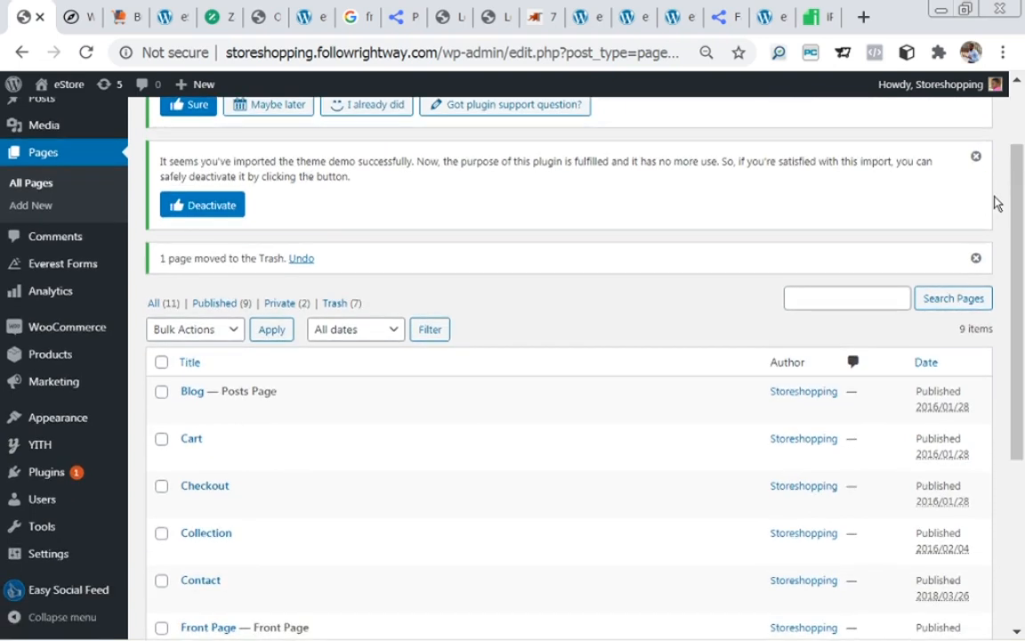
{"action": "mouse_move", "coordinate": [187, 399]}
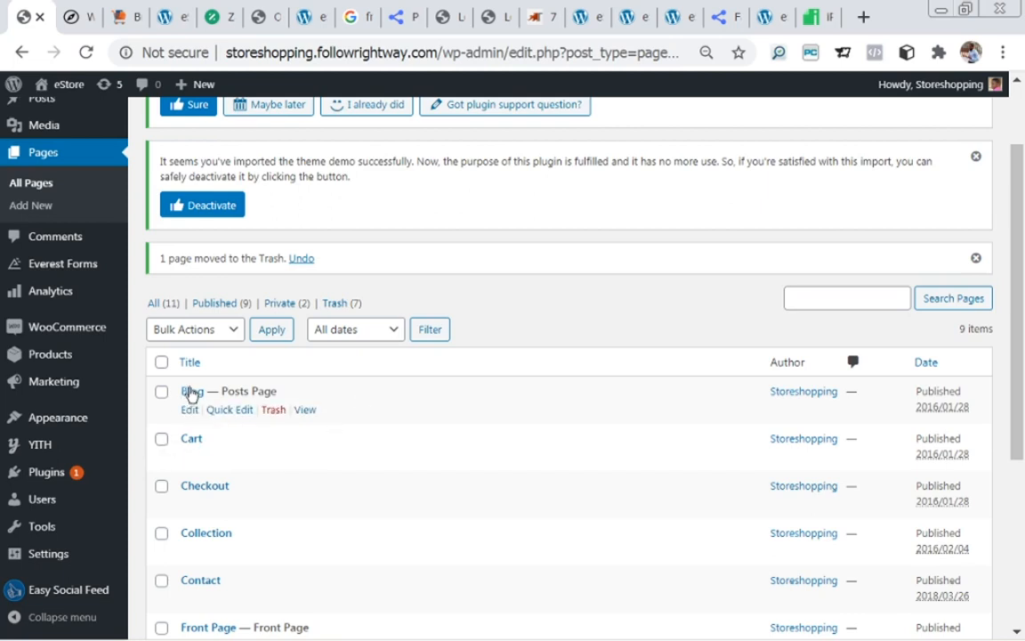
{"action": "left_click", "coordinate": [189, 412]}
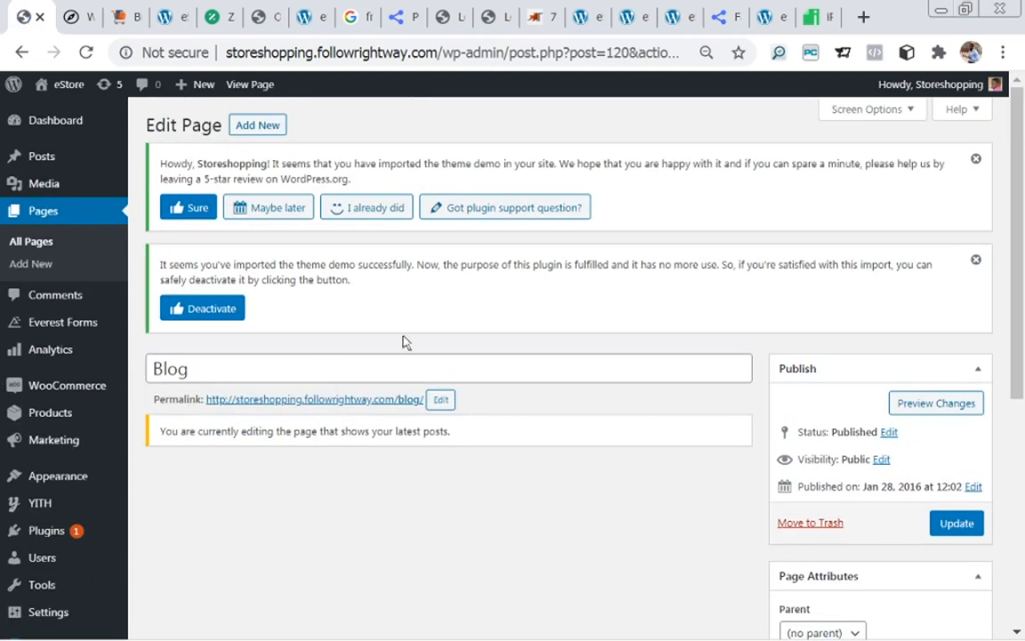
{"action": "left_click_drag", "start_coordinate": [1018, 189], "coordinate": [1024, 319]}
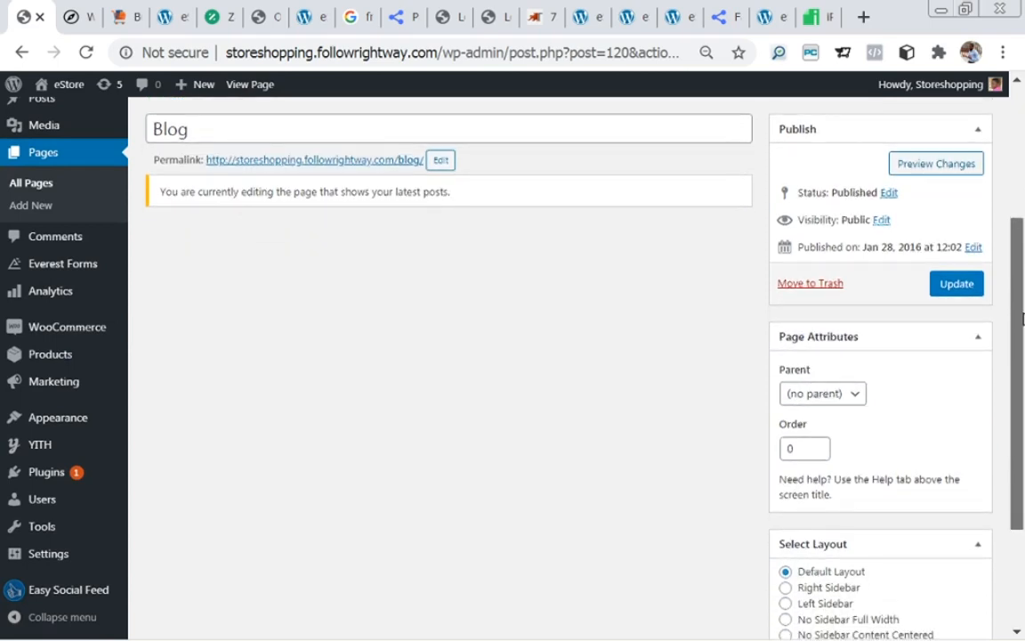
{"action": "left_click_drag", "start_coordinate": [1023, 319], "coordinate": [1007, 220]}
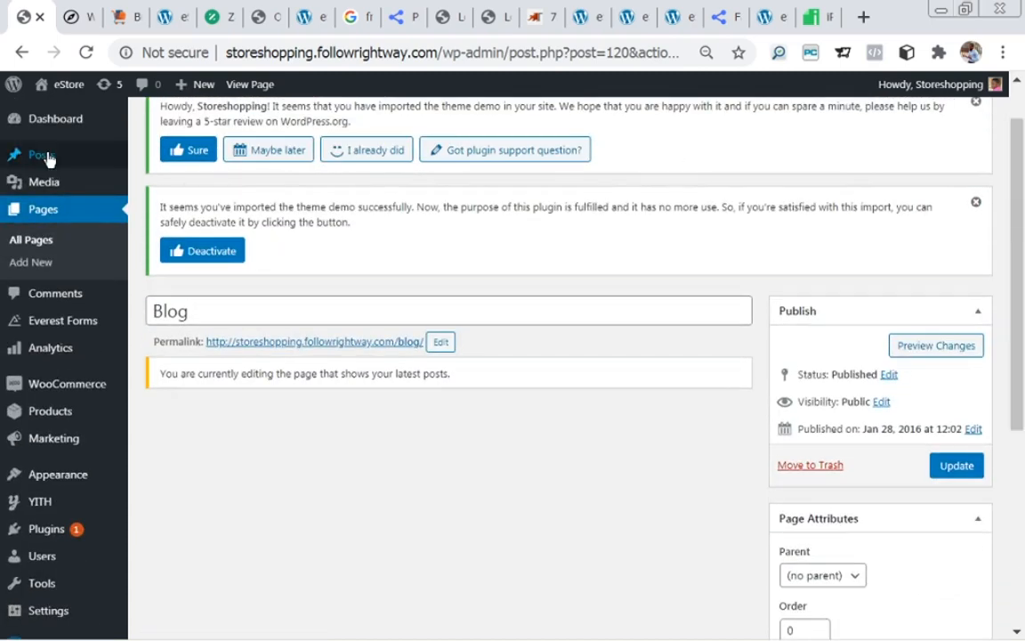
{"action": "left_click", "coordinate": [21, 55]}
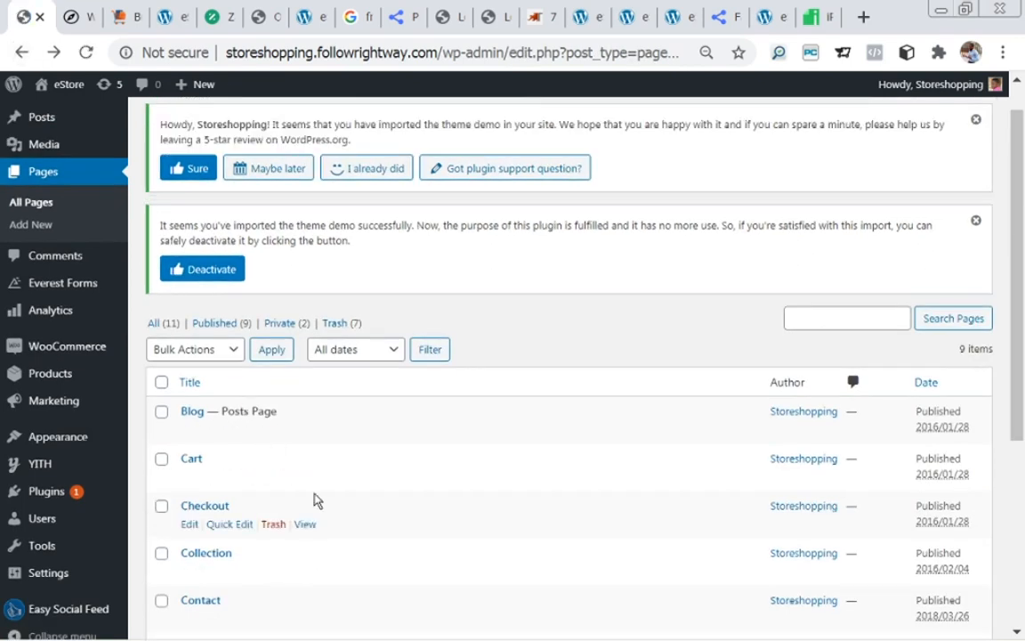
- Open the Cart page for editing, examine its shortcode in text and visual mode, and return to the pages list
{"action": "scroll", "coordinate": [1022, 317], "scroll_direction": "down", "scroll_amount": 1}
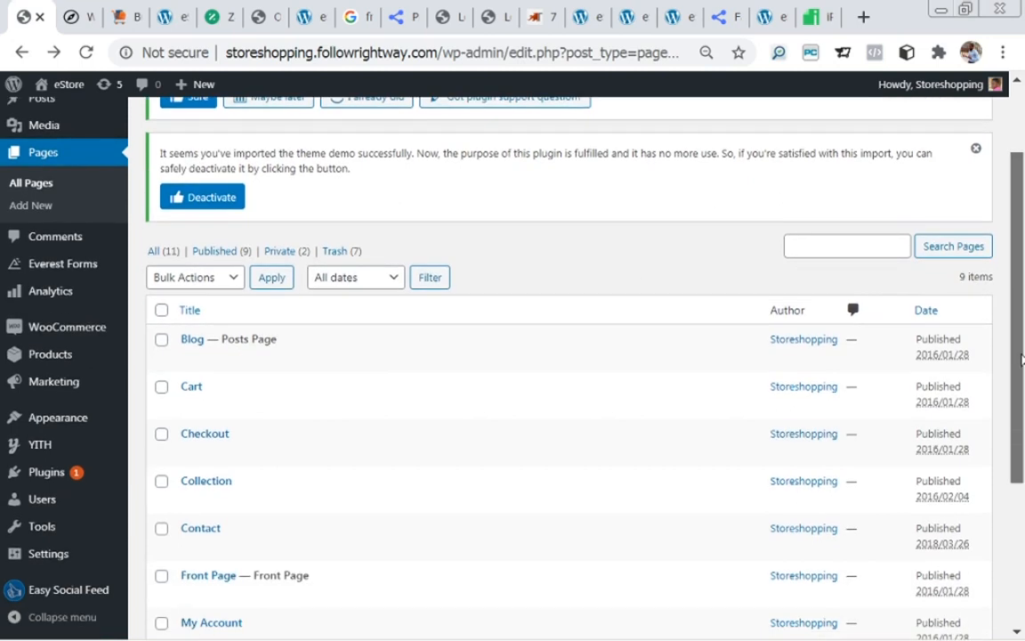
{"action": "left_click", "coordinate": [189, 406]}
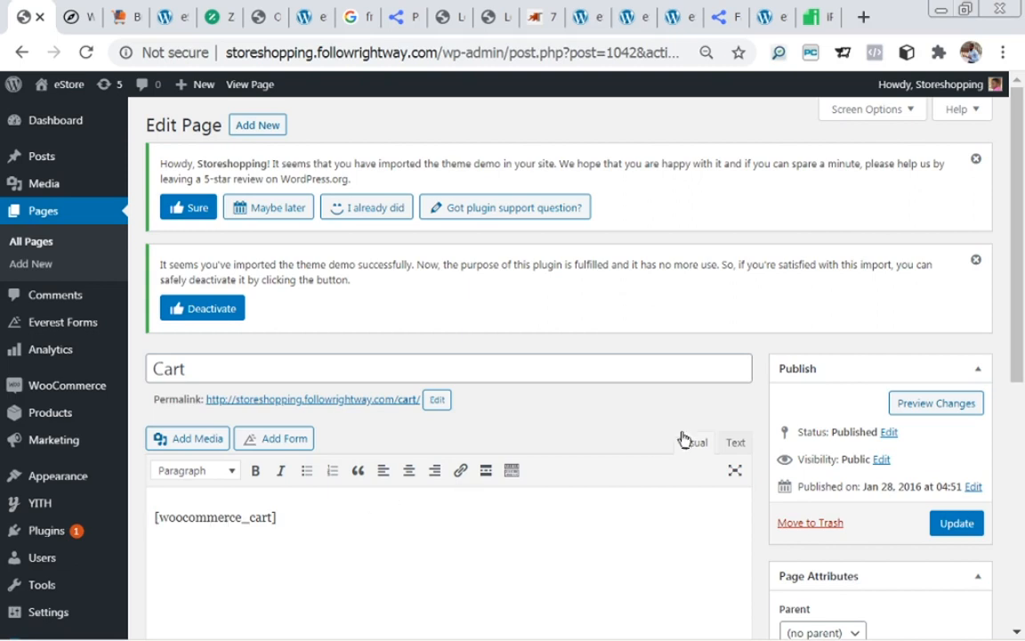
{"action": "left_click", "coordinate": [735, 443]}
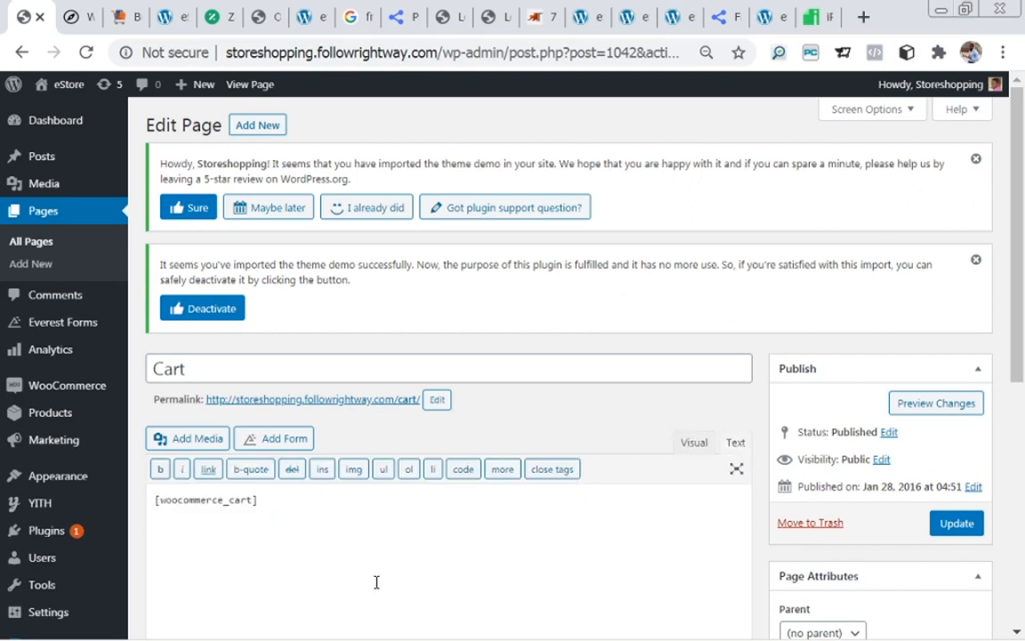
{"action": "left_click", "coordinate": [691, 445]}
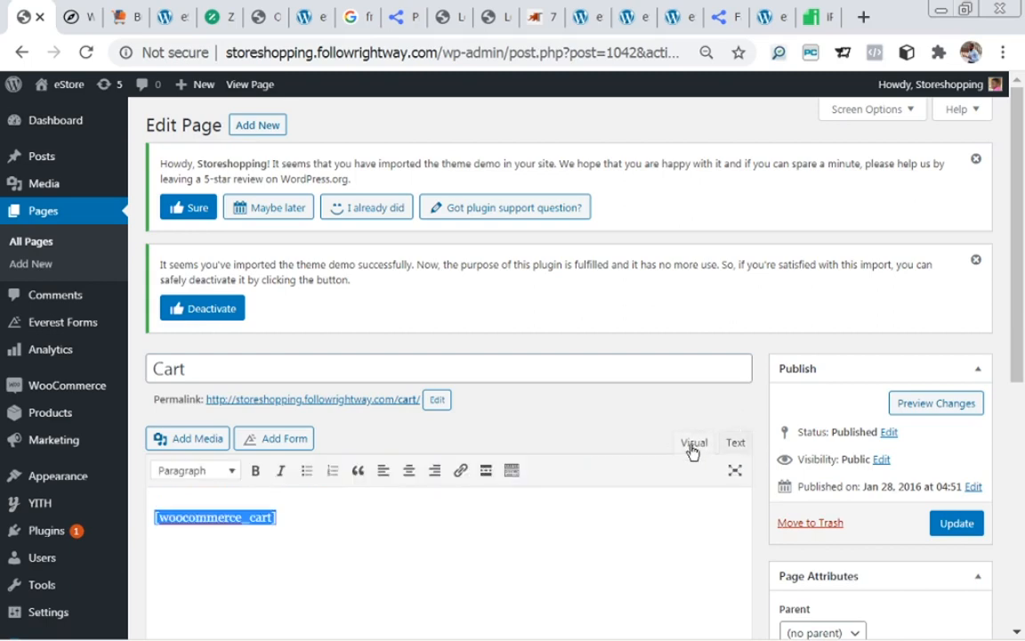
{"action": "left_click", "coordinate": [290, 536]}
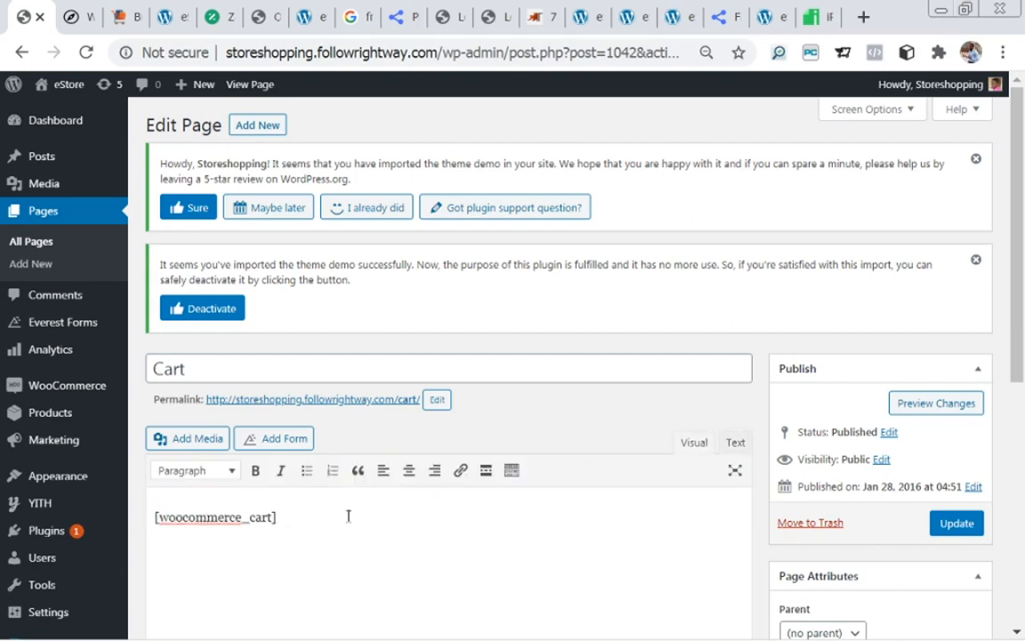
{"action": "mouse_move", "coordinate": [1022, 365]}
{"action": "left_mouse_down"}
{"action": "mouse_move", "coordinate": [1023, 429]}
{"action": "mouse_move", "coordinate": [1022, 374]}
{"action": "left_mouse_up"}
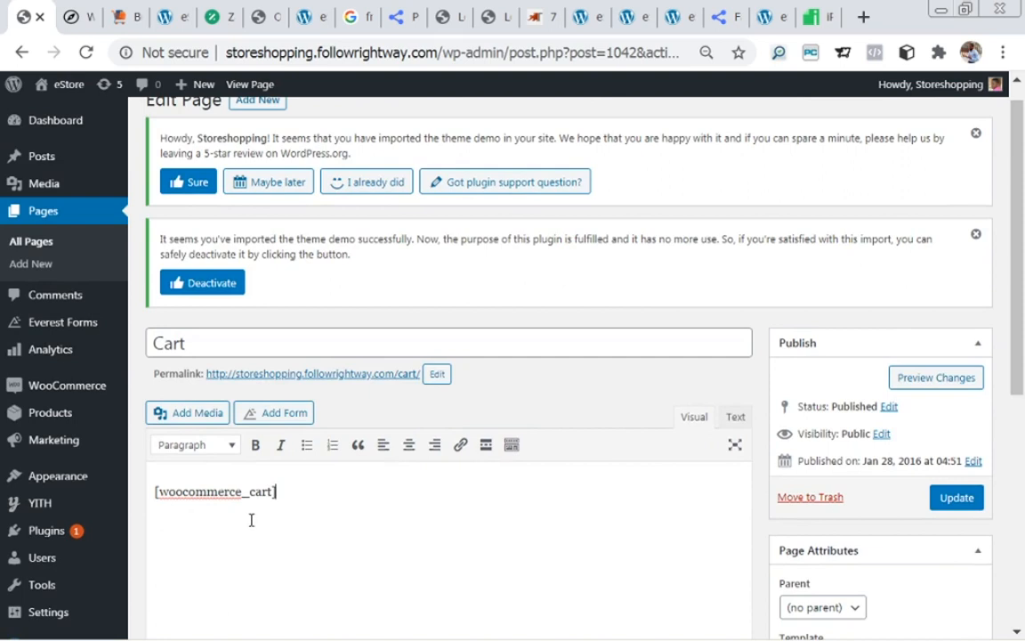
{"action": "left_click", "coordinate": [23, 53]}
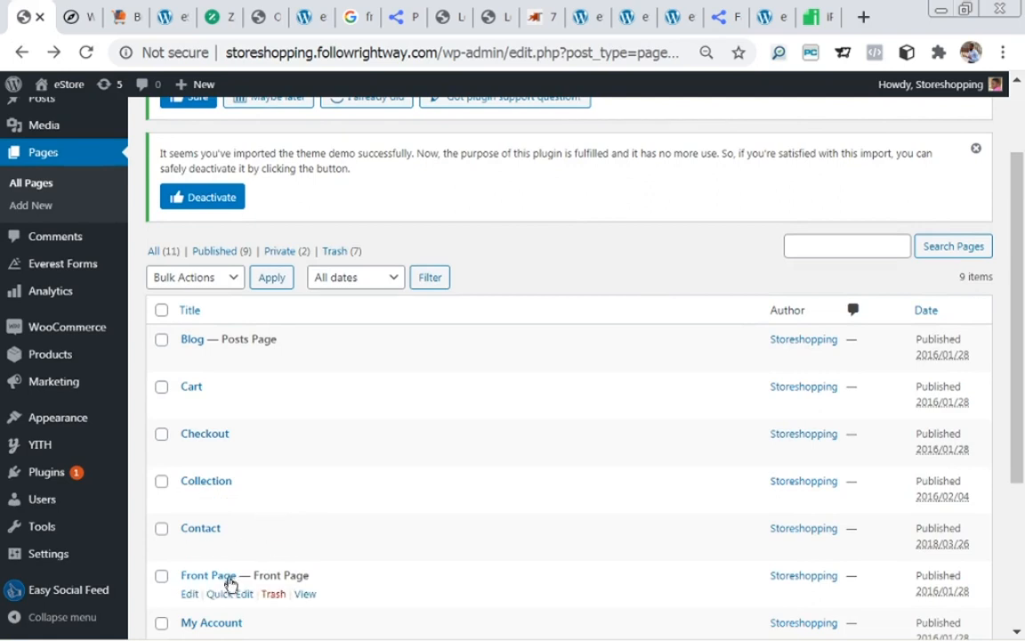
- Open the Front Page and the Collection page for editing in turn to examine them, returning to the pages list after each
{"action": "left_click", "coordinate": [189, 595]}
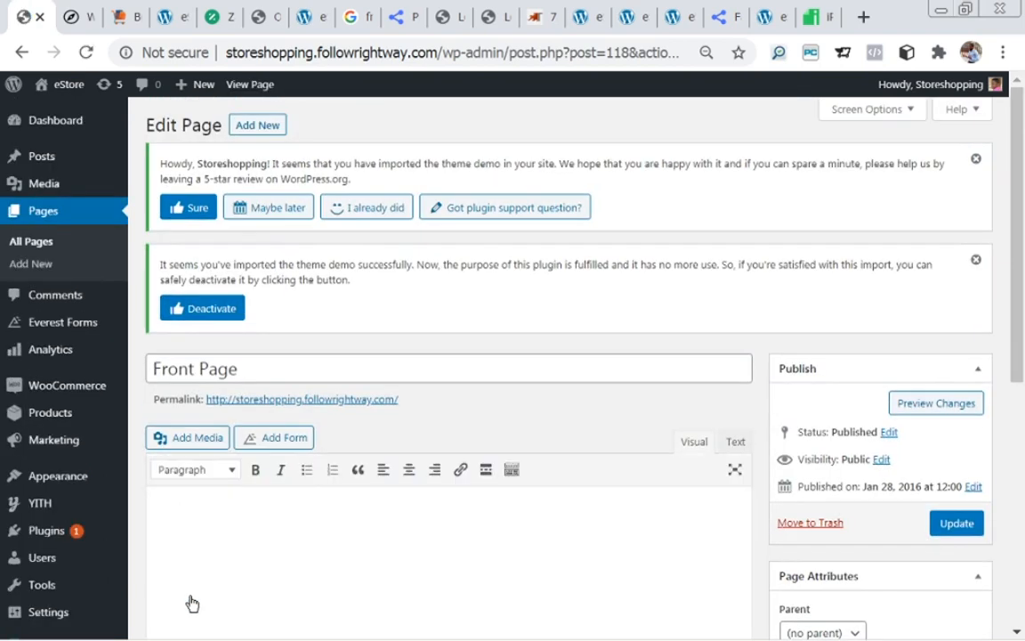
{"action": "left_click_drag", "start_coordinate": [1020, 160], "coordinate": [978, 165]}
{"action": "mouse_move", "coordinate": [3, 196]}
{"action": "left_click", "coordinate": [23, 54]}
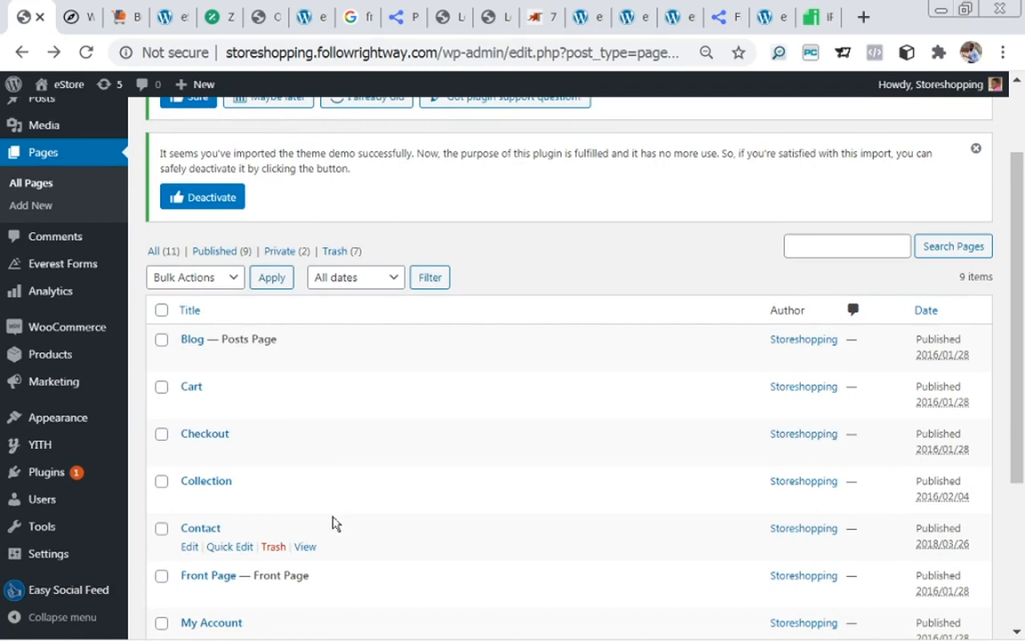
{"action": "left_click", "coordinate": [190, 502]}
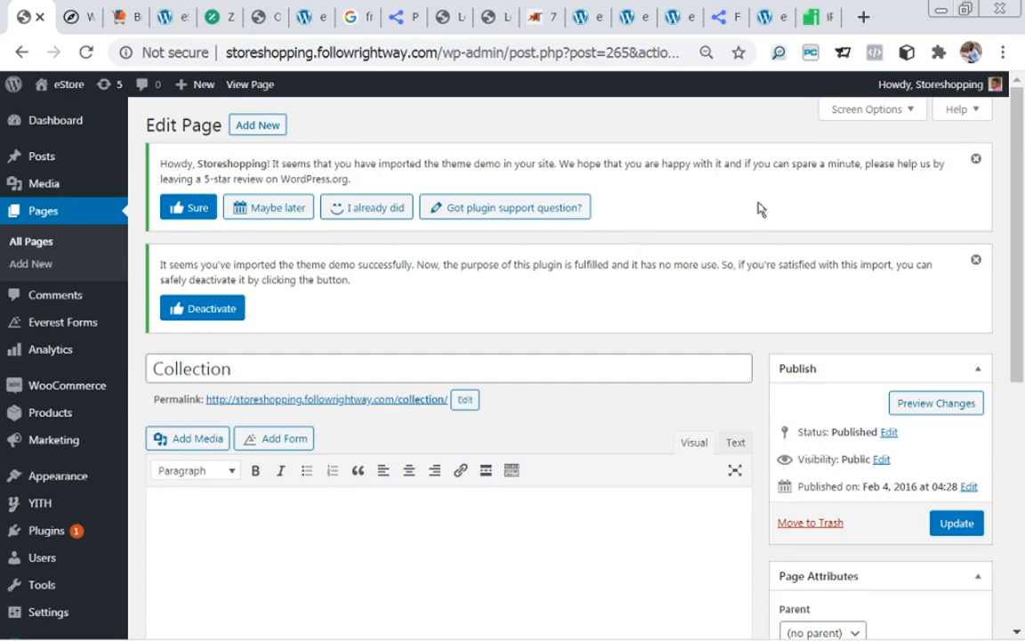
{"action": "left_click_drag", "start_coordinate": [1022, 156], "coordinate": [999, 190]}
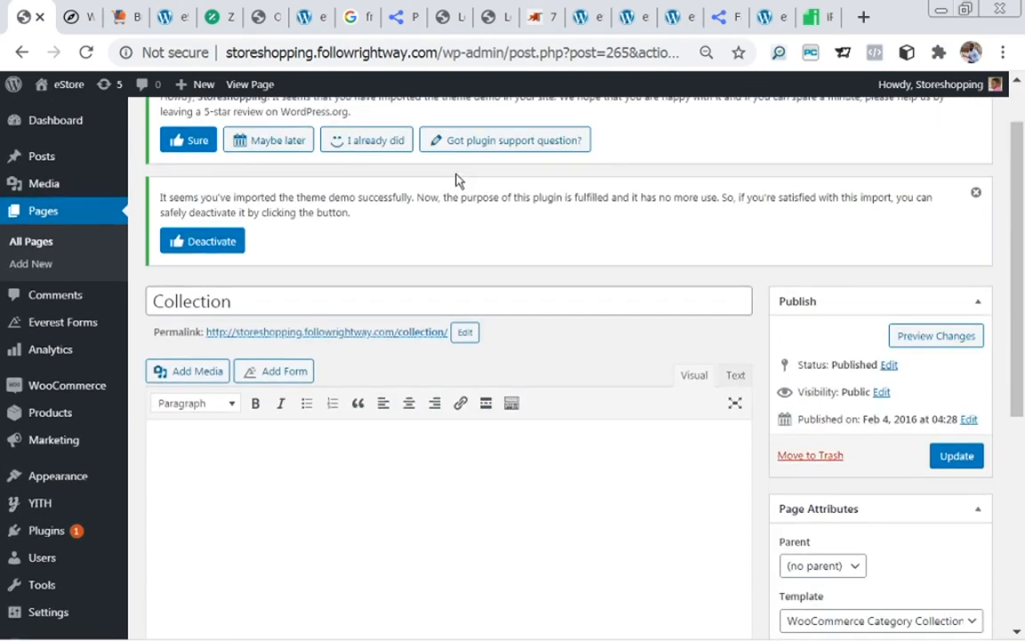
{"action": "left_click", "coordinate": [21, 53]}
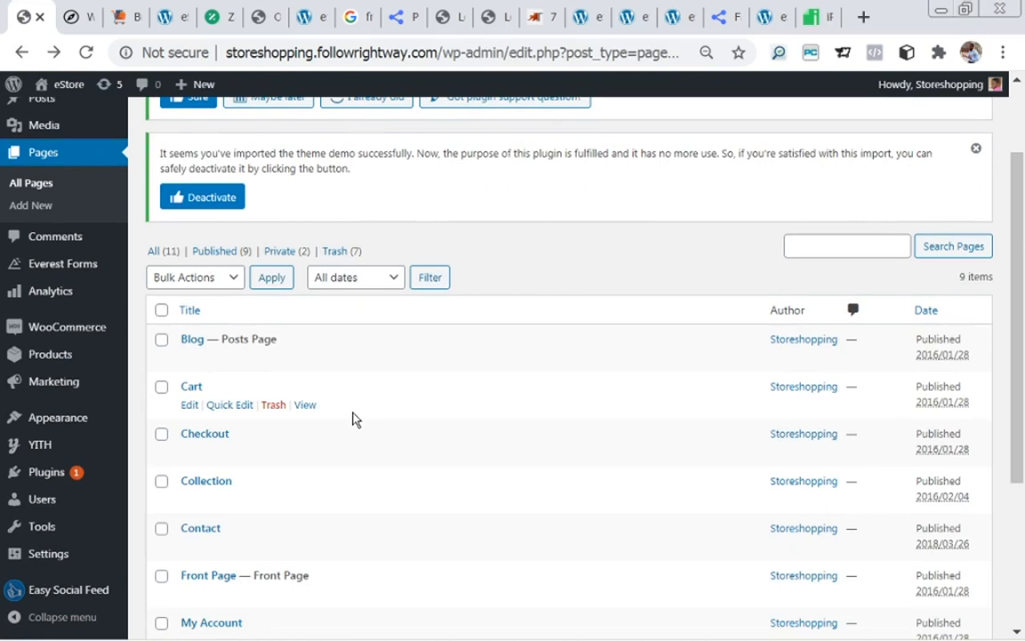
- Go to the admin dashboard, run the WooCommerce Setup Wizard and accept the new setup experience
{"action": "mouse_move", "coordinate": [15, 85]}
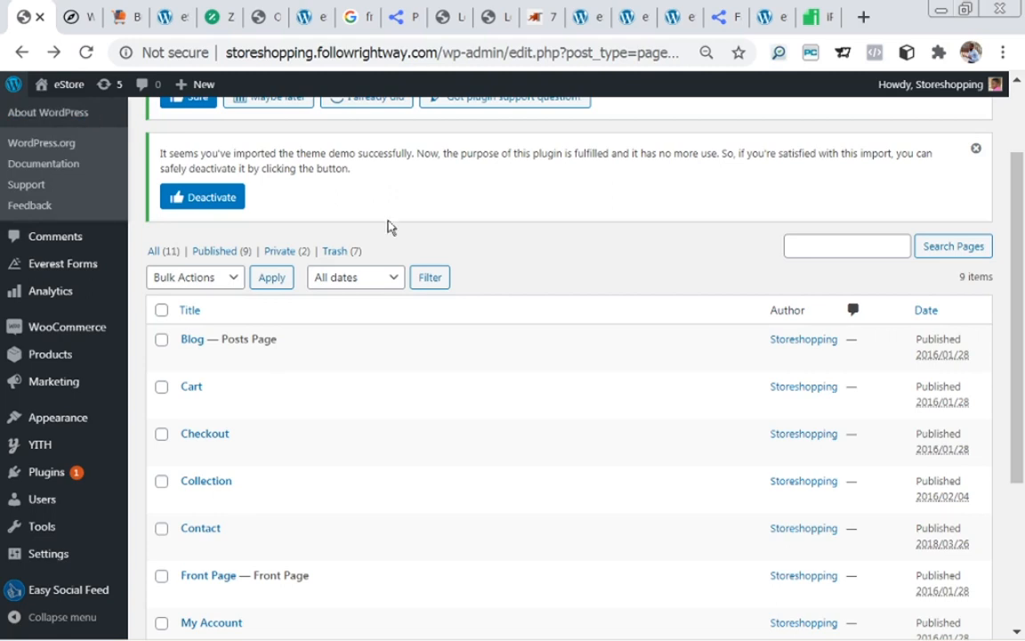
{"action": "scroll", "coordinate": [920, 267], "scroll_direction": "up", "scroll_amount": 2}
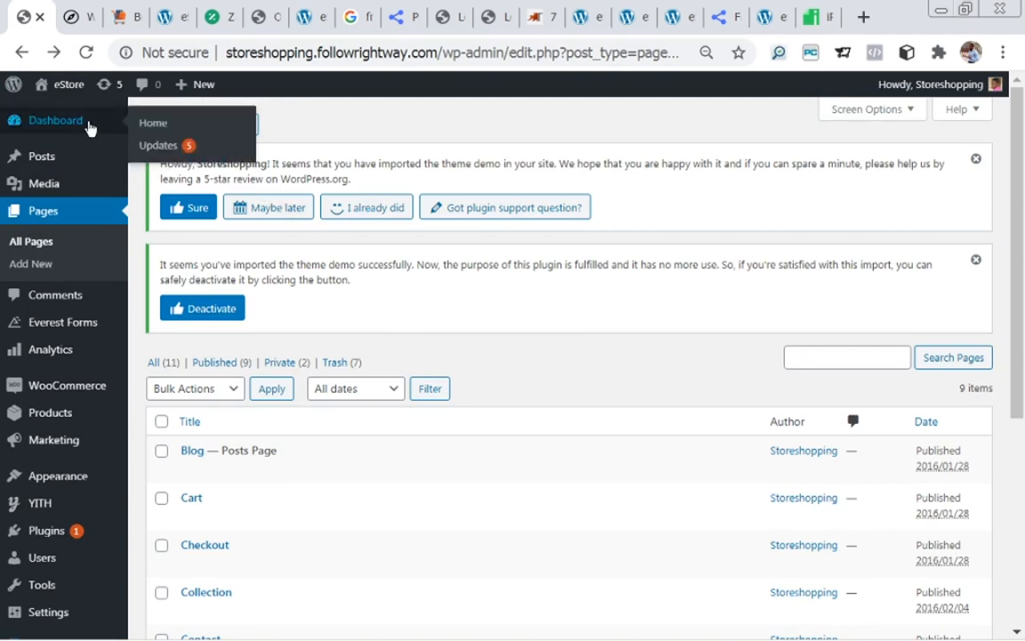
{"action": "left_click", "coordinate": [66, 126]}
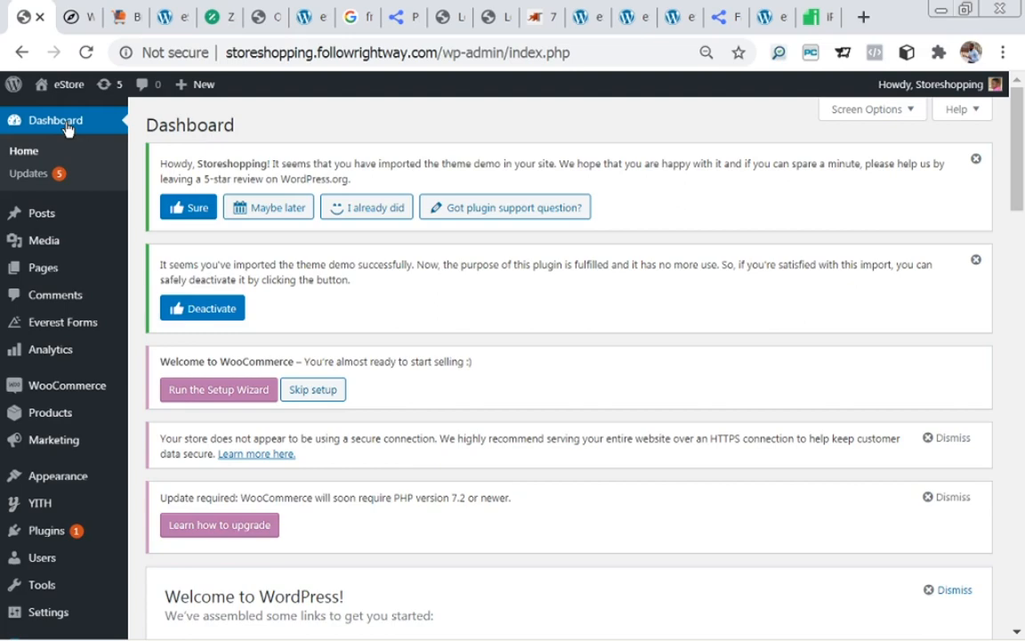
{"action": "scroll", "coordinate": [100, 228], "scroll_direction": "down", "scroll_amount": 5}
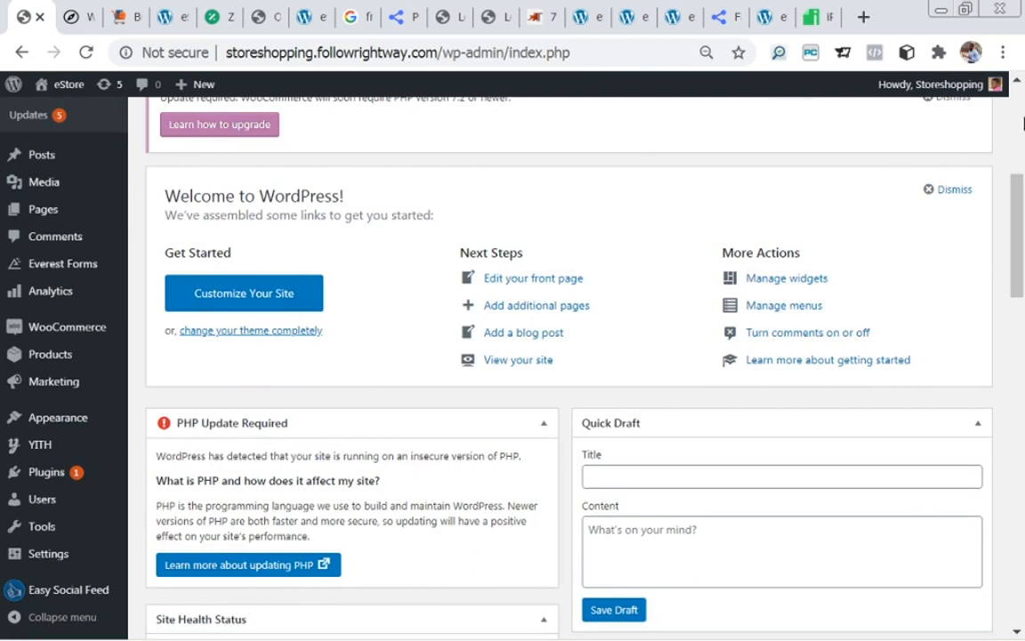
{"action": "scroll", "coordinate": [1010, 201], "scroll_direction": "up", "scroll_amount": 5}
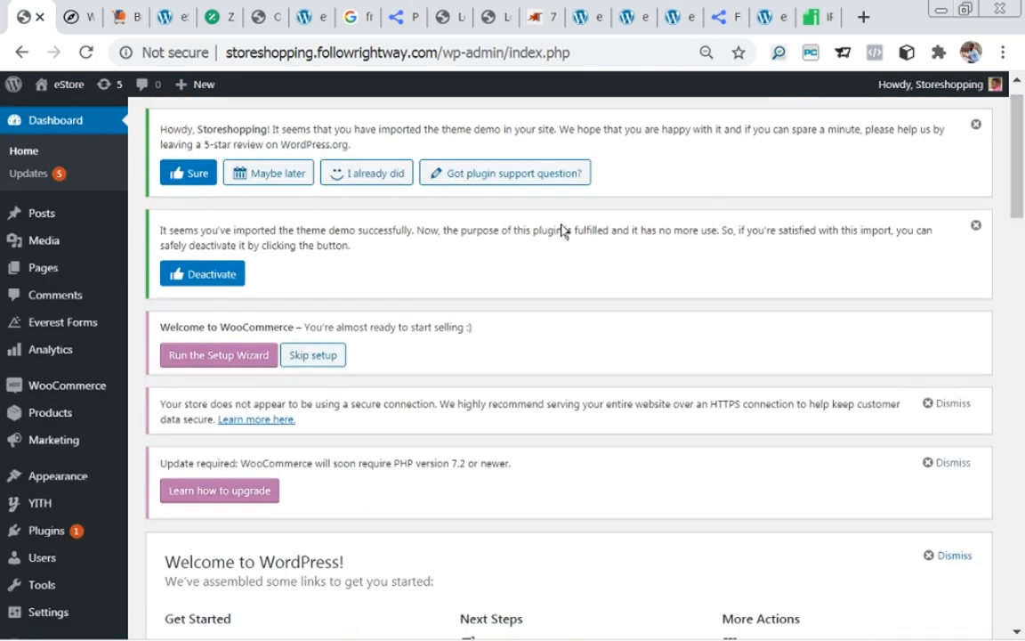
{"action": "left_click", "coordinate": [247, 362]}
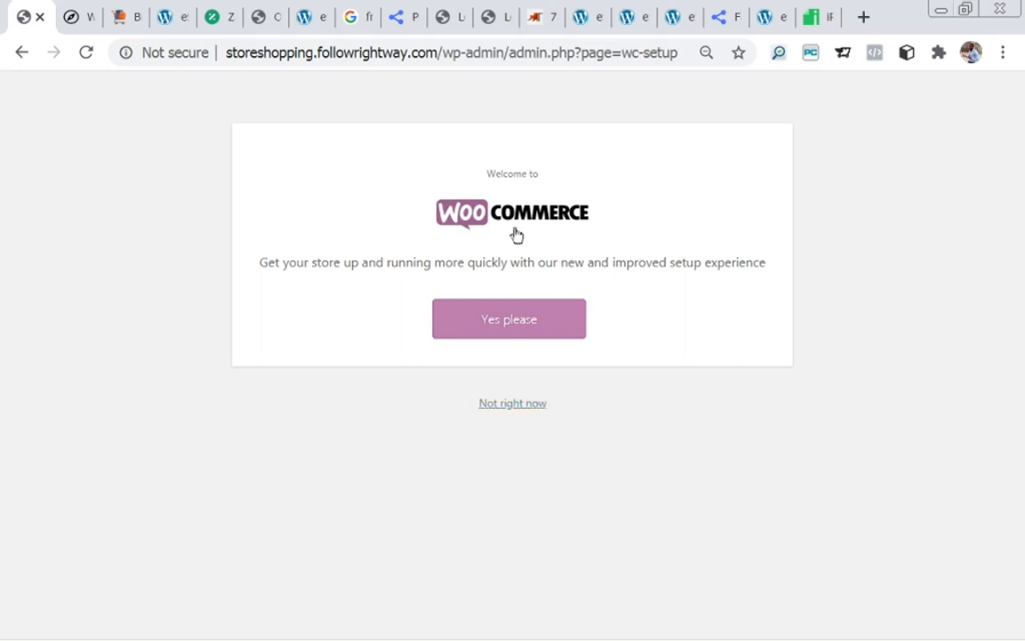
{"action": "left_click", "coordinate": [493, 326]}
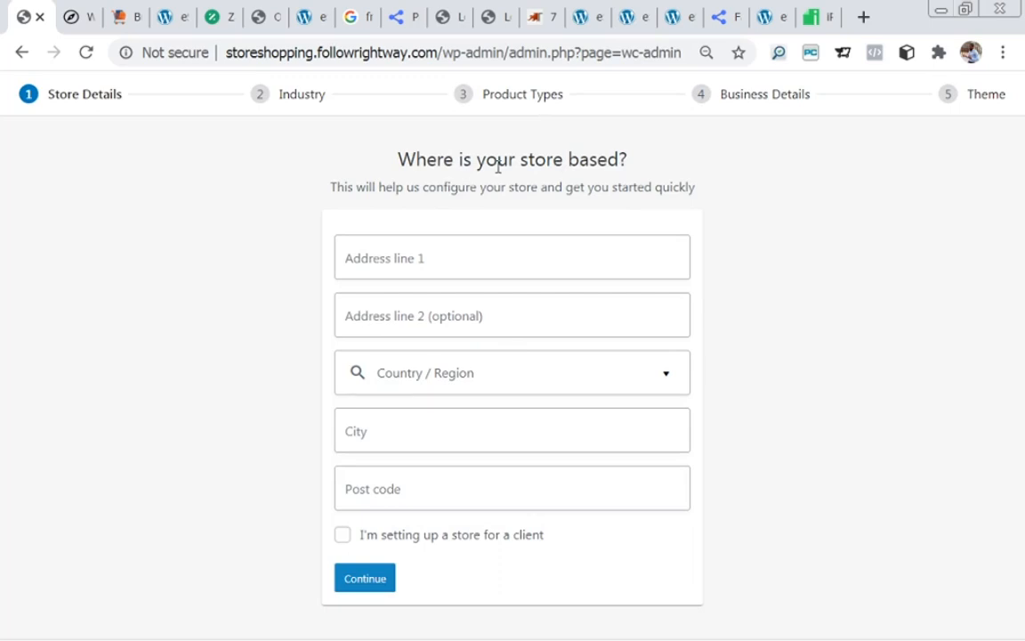
- Fill in the store's address details and choose Fashion, apparel, and accessories as its industry
{"action": "left_click", "coordinate": [434, 256]}
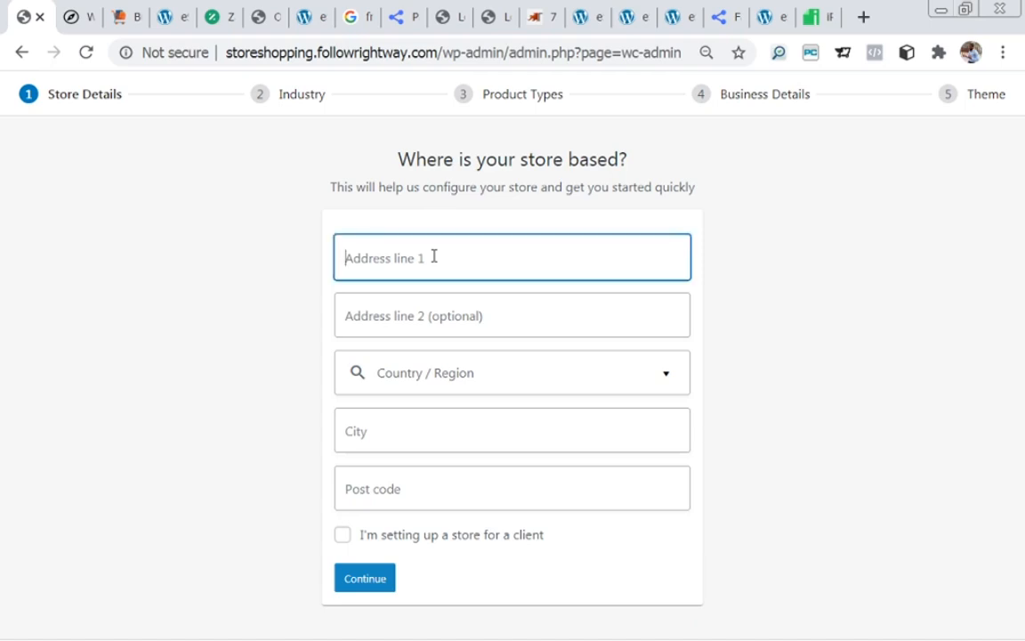
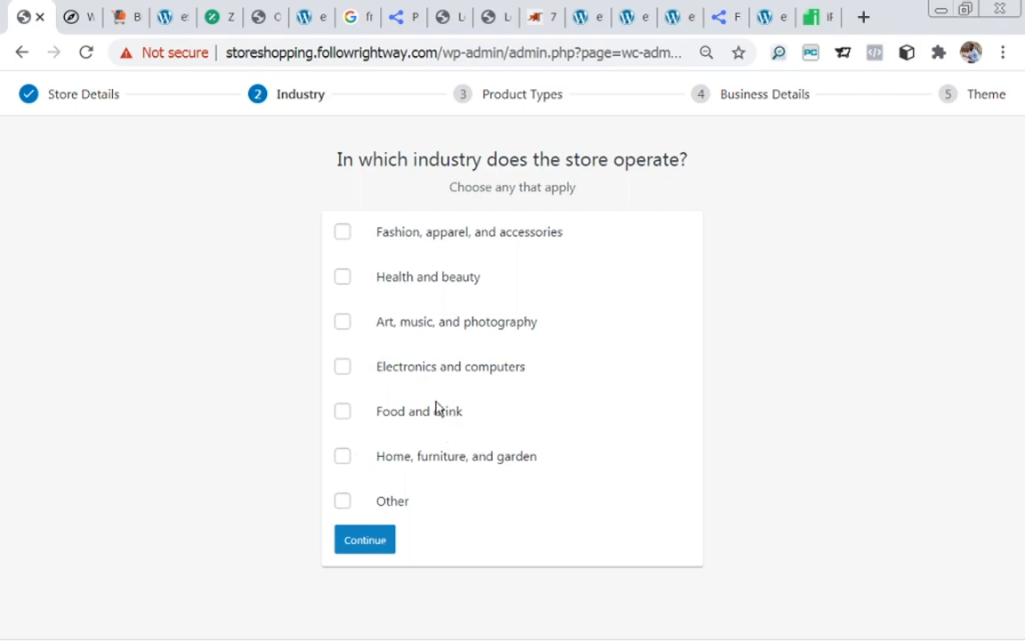
{"action": "left_click", "coordinate": [343, 234]}
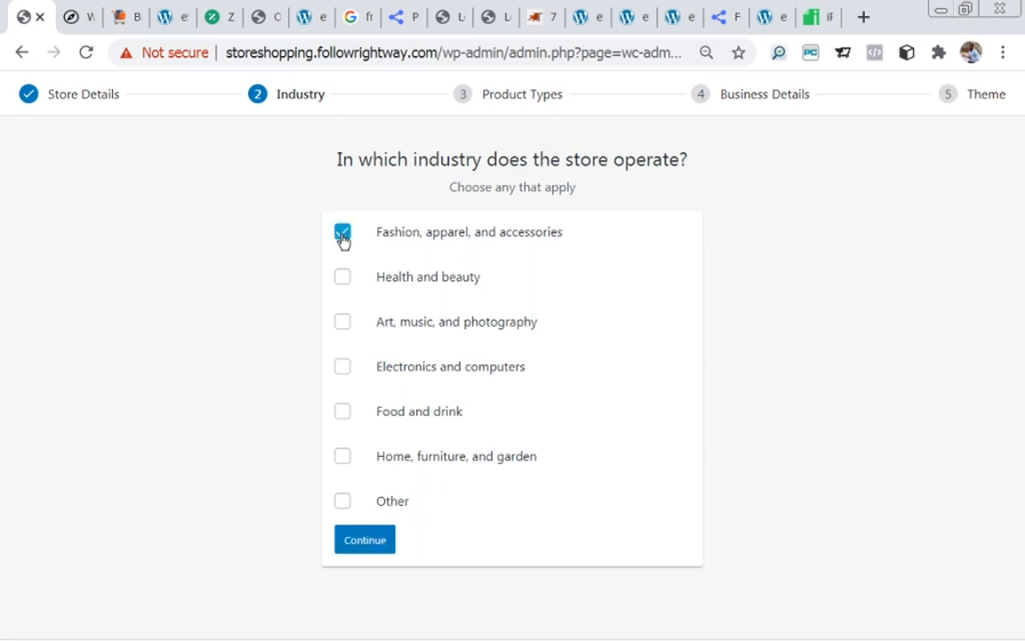
{"action": "left_click", "coordinate": [365, 543]}
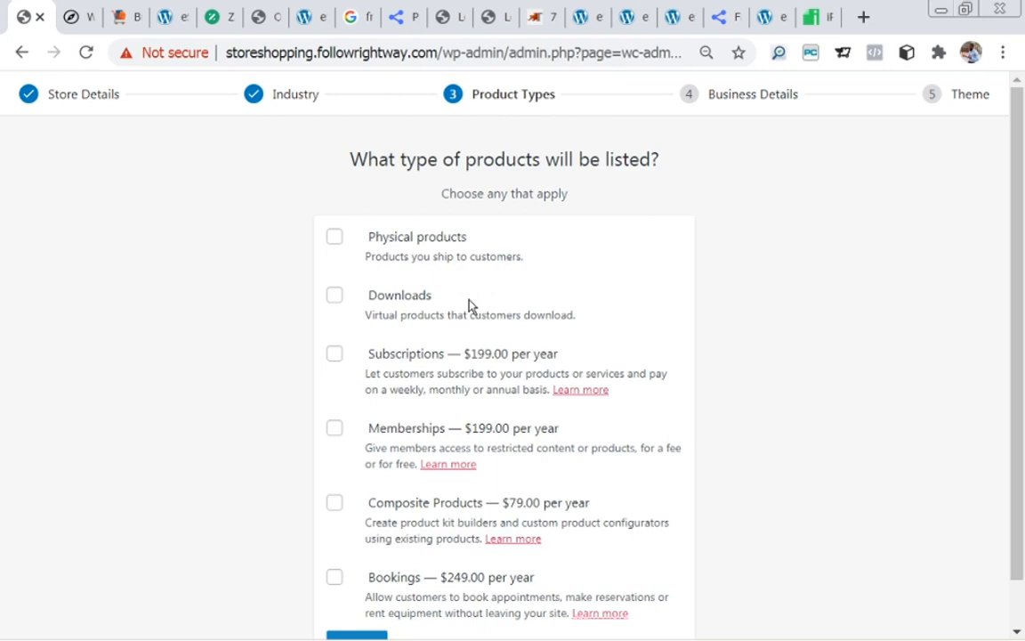
- Choose Physical products and Downloads as the product types and continue to the business details
{"action": "left_click", "coordinate": [336, 239]}
{"action": "left_click", "coordinate": [334, 296]}
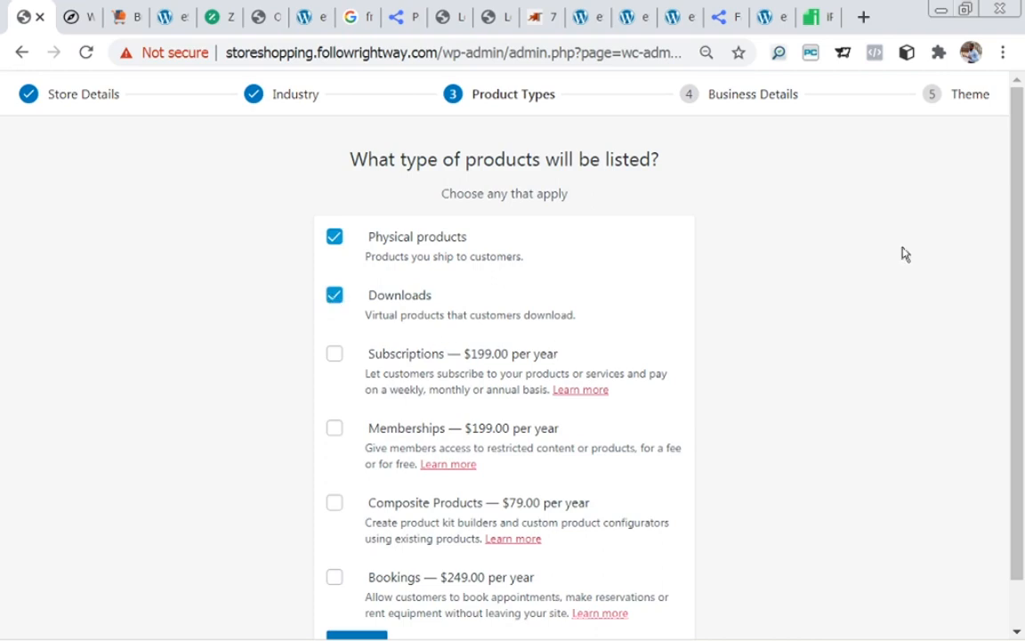
{"action": "scroll", "coordinate": [1022, 222], "scroll_direction": "down", "scroll_amount": 2}
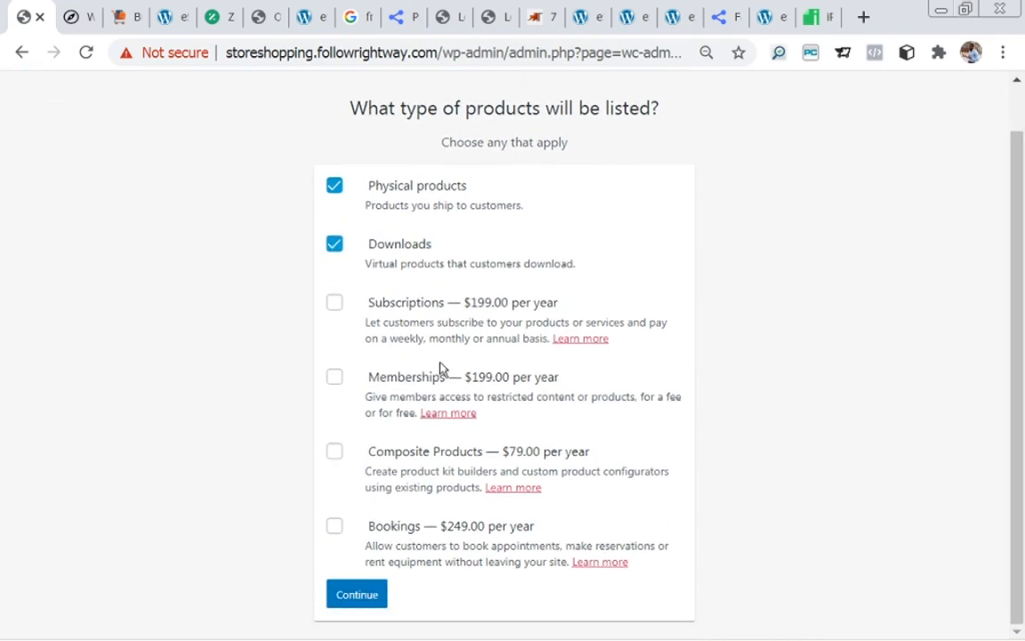
{"action": "left_click", "coordinate": [352, 596]}
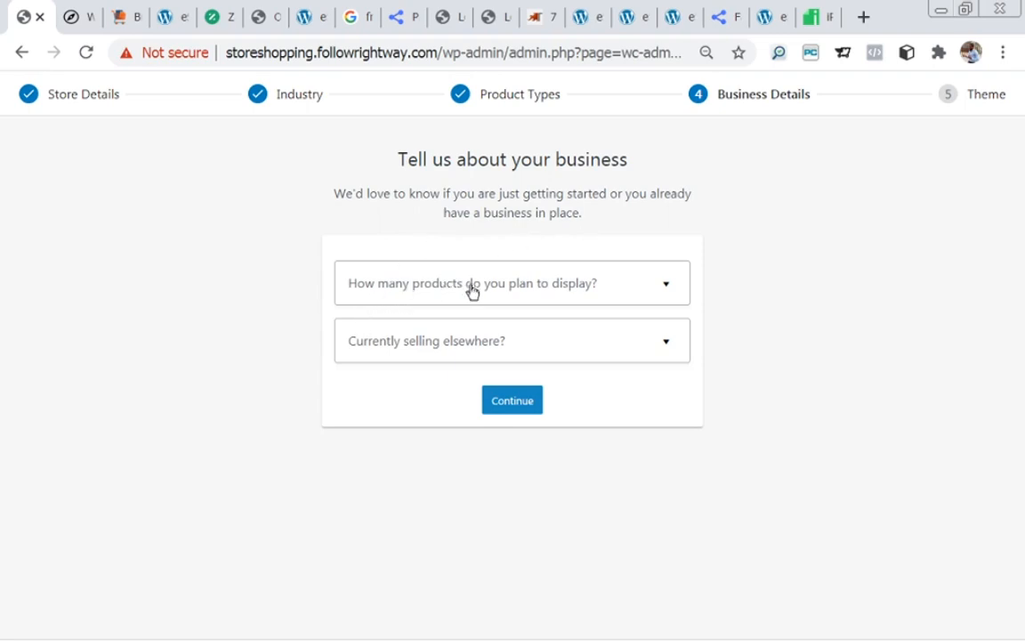
- Set the planned products to 1,000+ and selling elsewhere to No, and continue with the Facebook, Mailchimp and Google Ads extensions enabled
{"action": "left_click", "coordinate": [667, 288]}
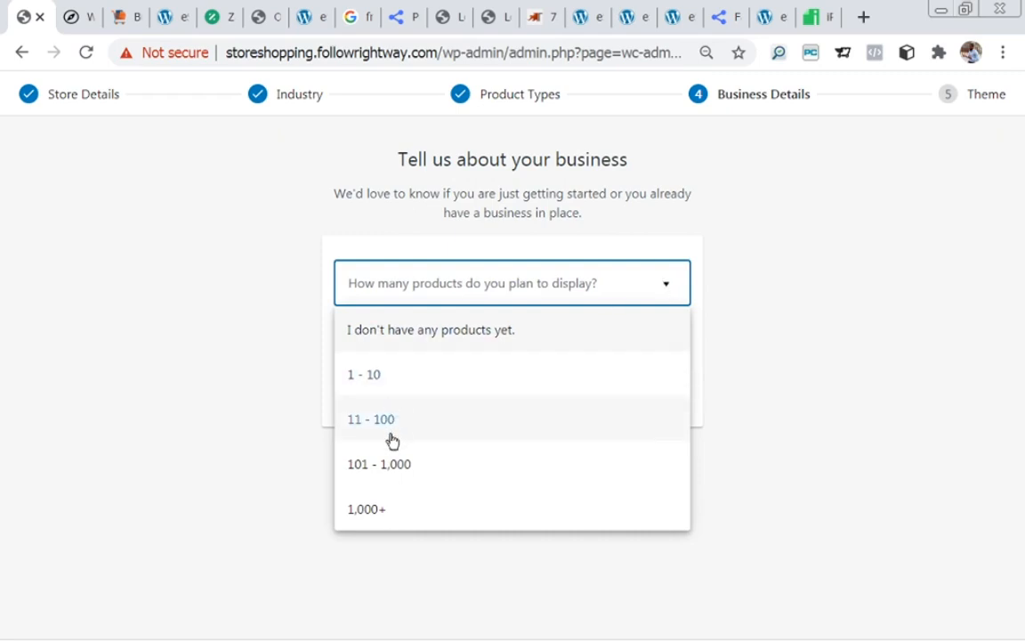
{"action": "left_click", "coordinate": [373, 511]}
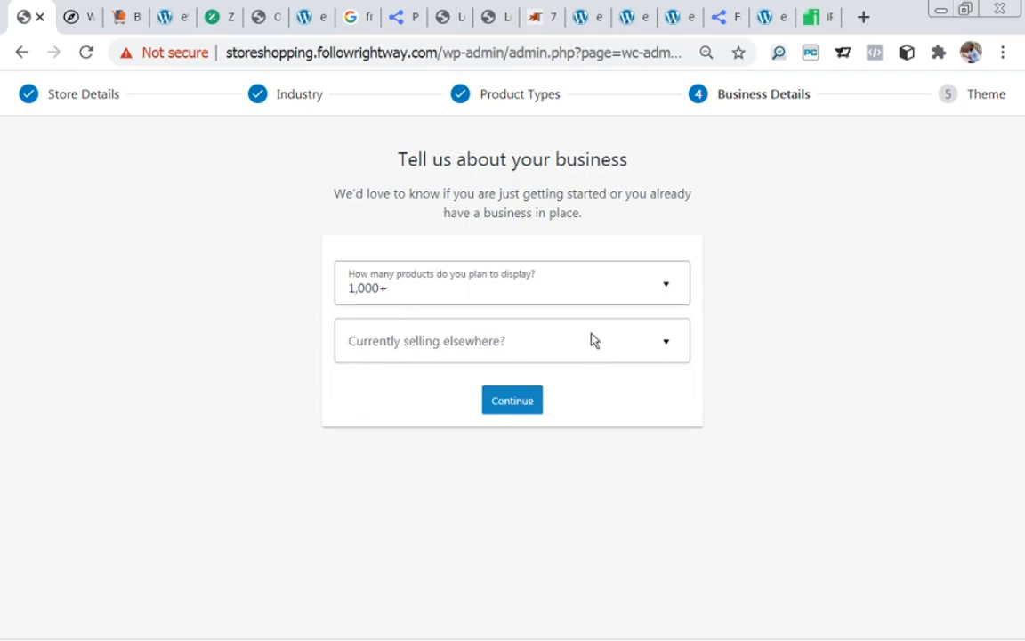
{"action": "left_click", "coordinate": [668, 348]}
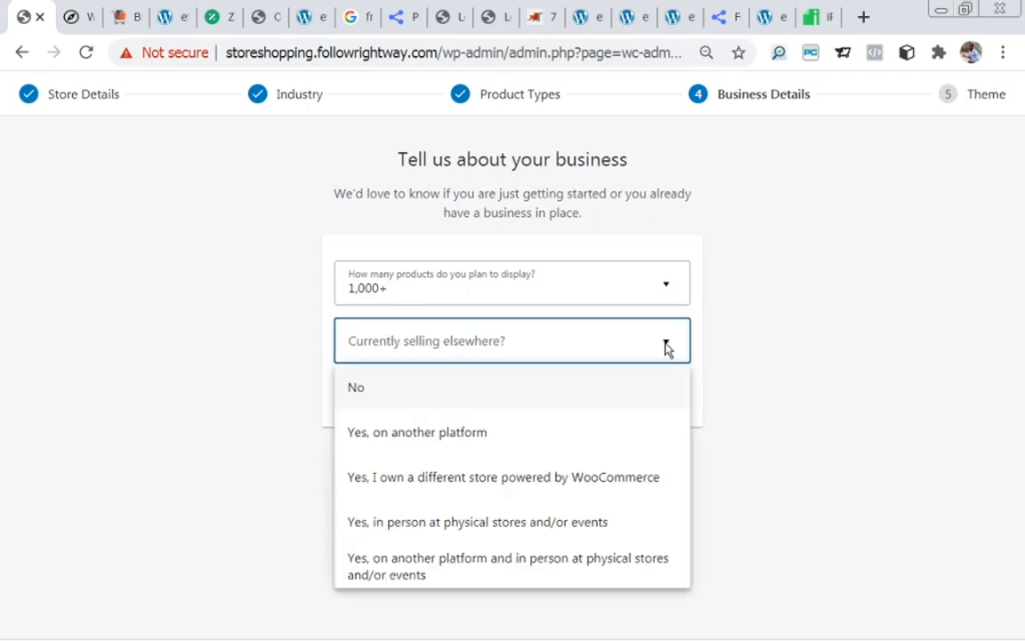
{"action": "left_click", "coordinate": [348, 395]}
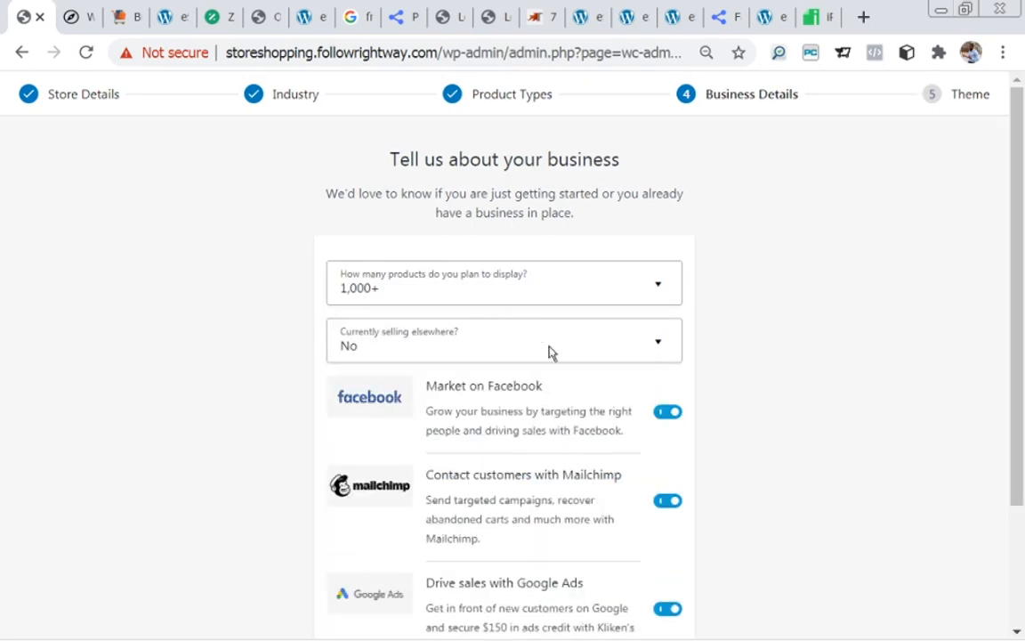
{"action": "scroll", "coordinate": [525, 383], "scroll_direction": "down", "scroll_amount": 3}
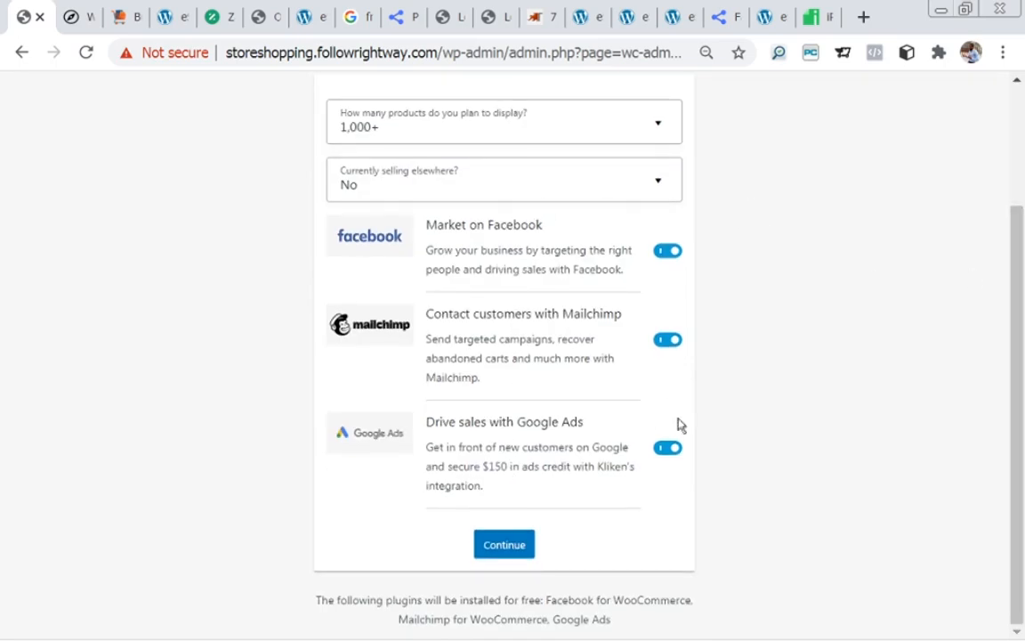
{"action": "left_click", "coordinate": [671, 452]}
{"action": "left_click", "coordinate": [671, 452]}
{"action": "left_click", "coordinate": [511, 545]}
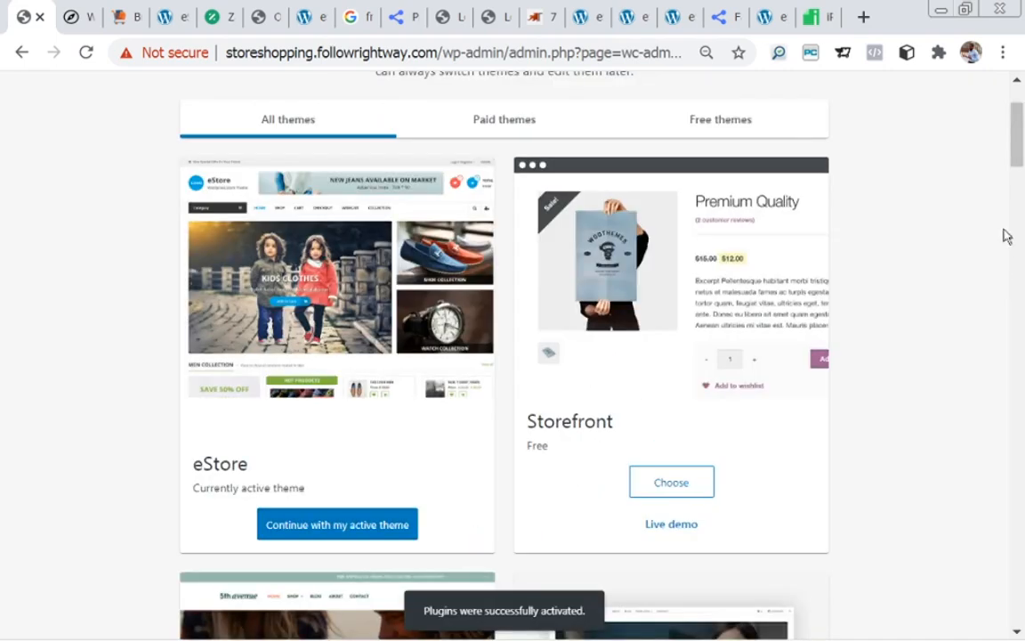
- Look over the offered store themes and continue with the active eStore theme
{"action": "left_click_drag", "start_coordinate": [1019, 154], "coordinate": [1020, 129]}
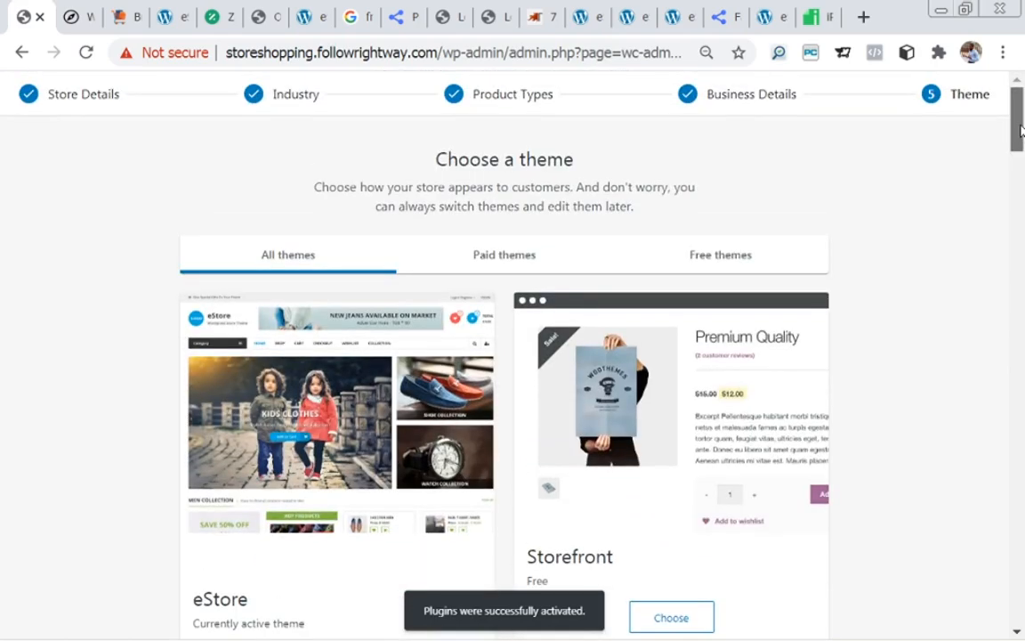
{"action": "left_click_drag", "start_coordinate": [1020, 129], "coordinate": [1021, 102]}
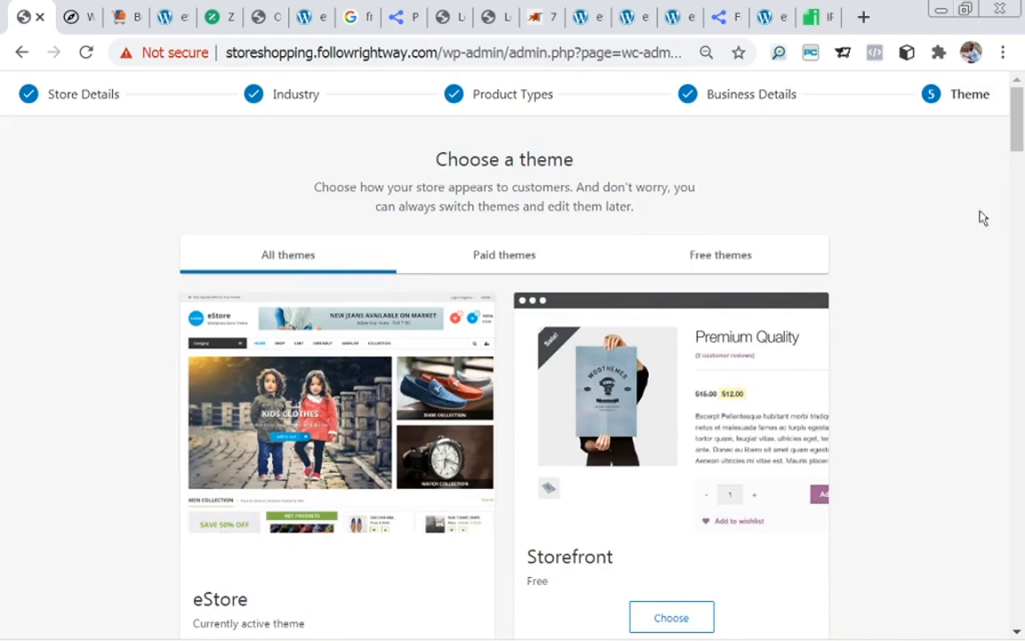
{"action": "left_click_drag", "start_coordinate": [1020, 115], "coordinate": [1020, 136]}
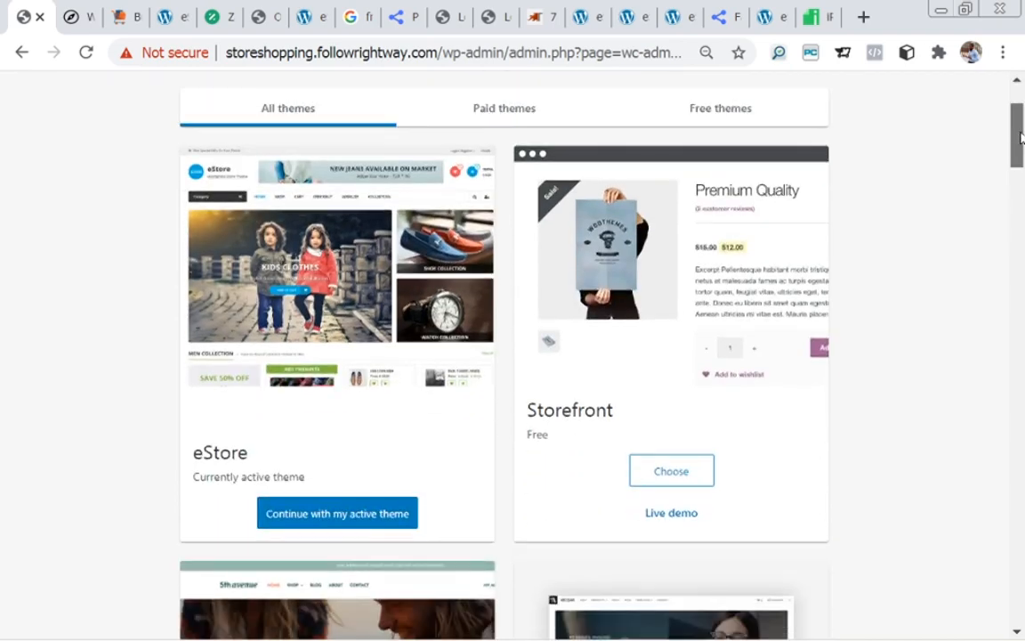
{"action": "left_click", "coordinate": [330, 521]}
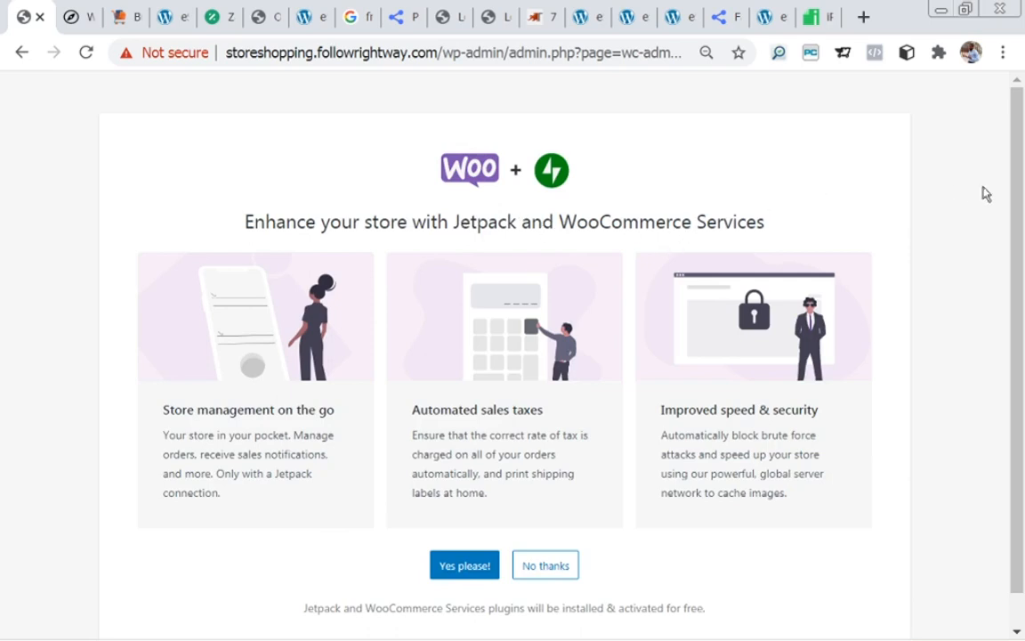
- Accept Jetpack and WooCommerce Services, approve the store's WordPress.com connection, and continue to the WooCommerce home page
{"action": "left_click_drag", "start_coordinate": [1017, 193], "coordinate": [1014, 231]}
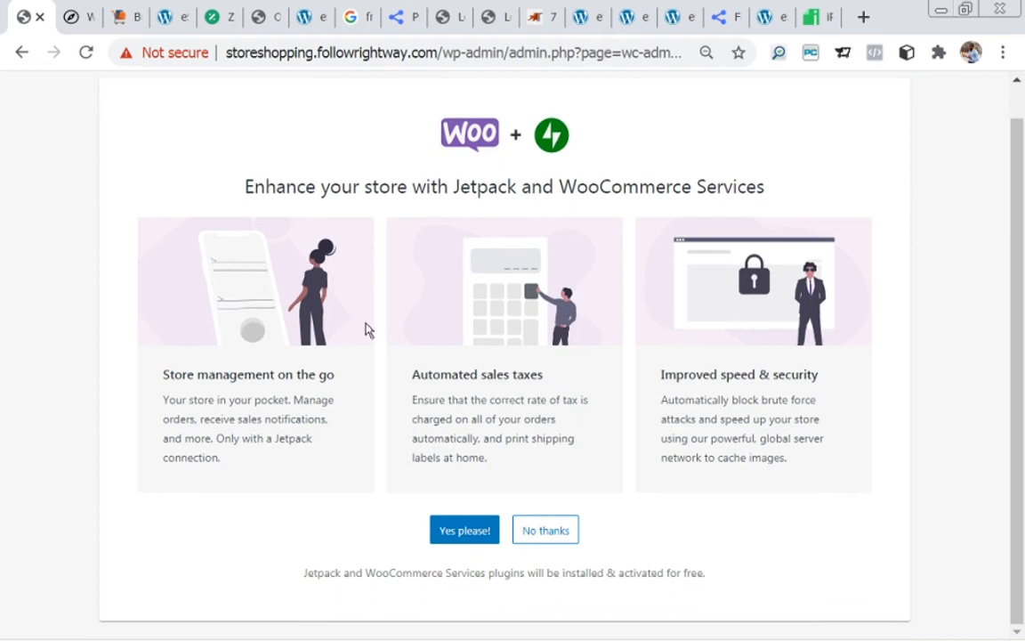
{"action": "left_click", "coordinate": [464, 531]}
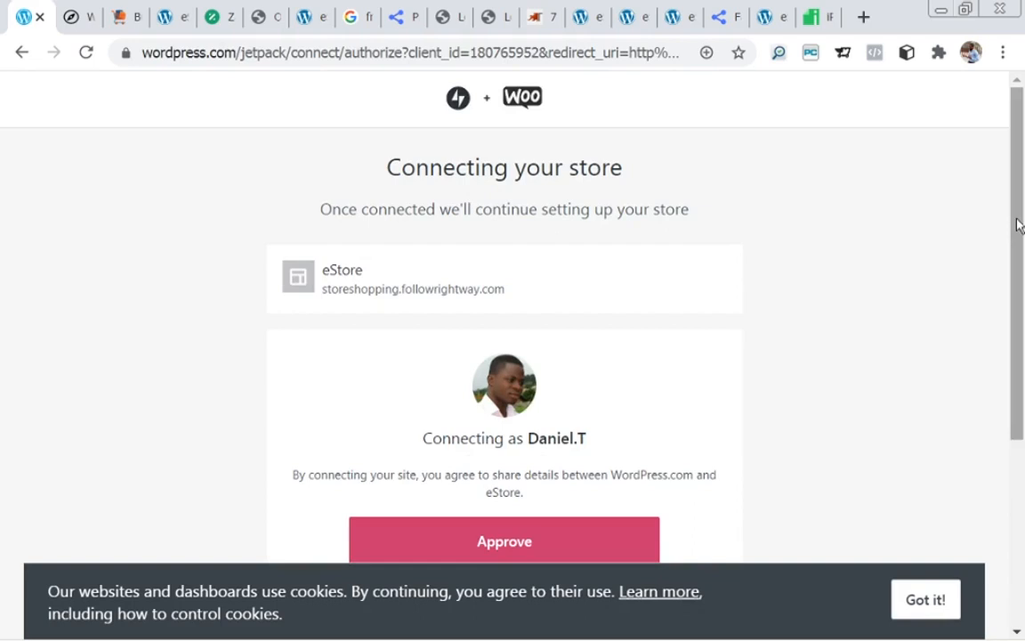
{"action": "left_click_drag", "start_coordinate": [1017, 225], "coordinate": [1012, 251]}
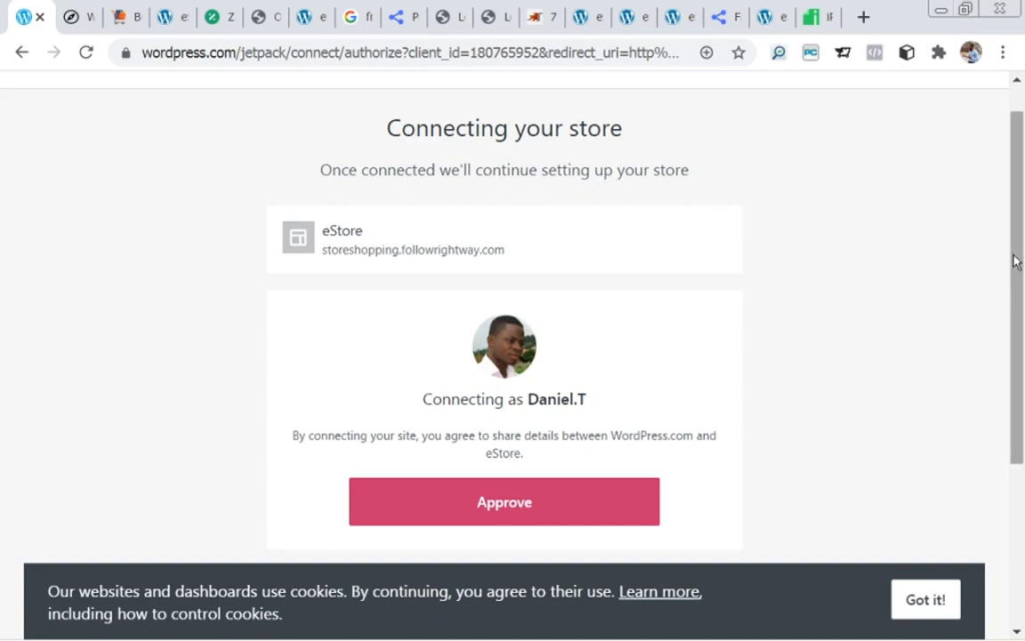
{"action": "scroll", "coordinate": [1016, 261], "scroll_direction": "down", "scroll_amount": 1}
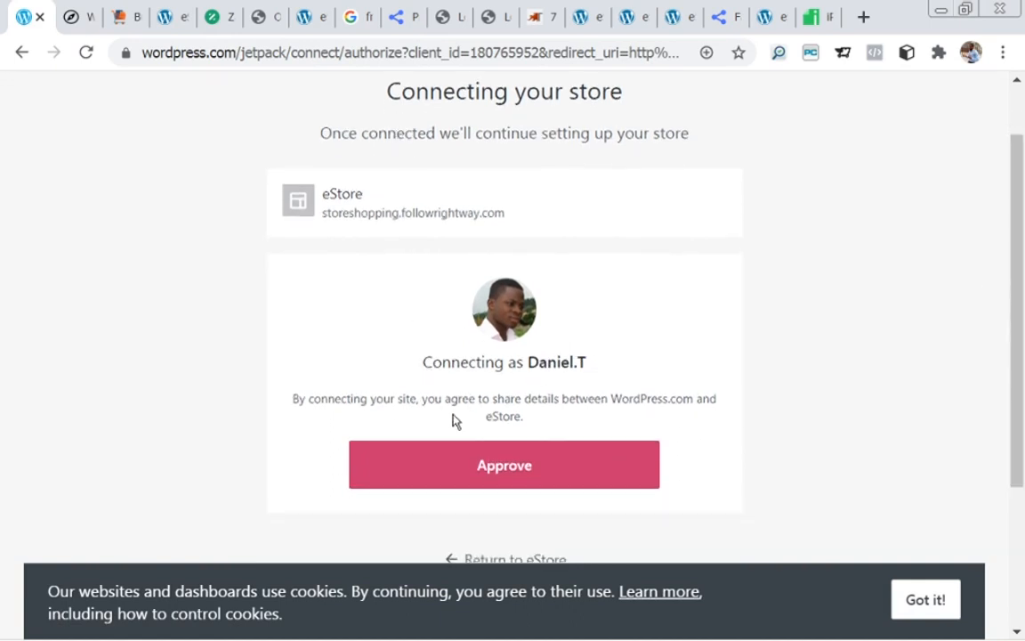
{"action": "left_click", "coordinate": [505, 468]}
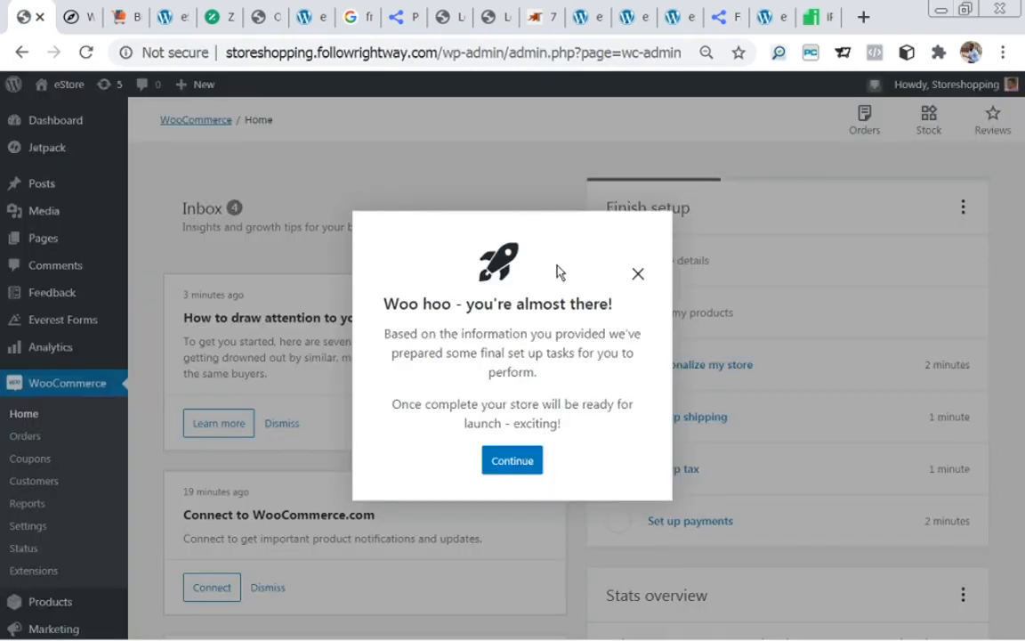
{"action": "left_click", "coordinate": [523, 464]}
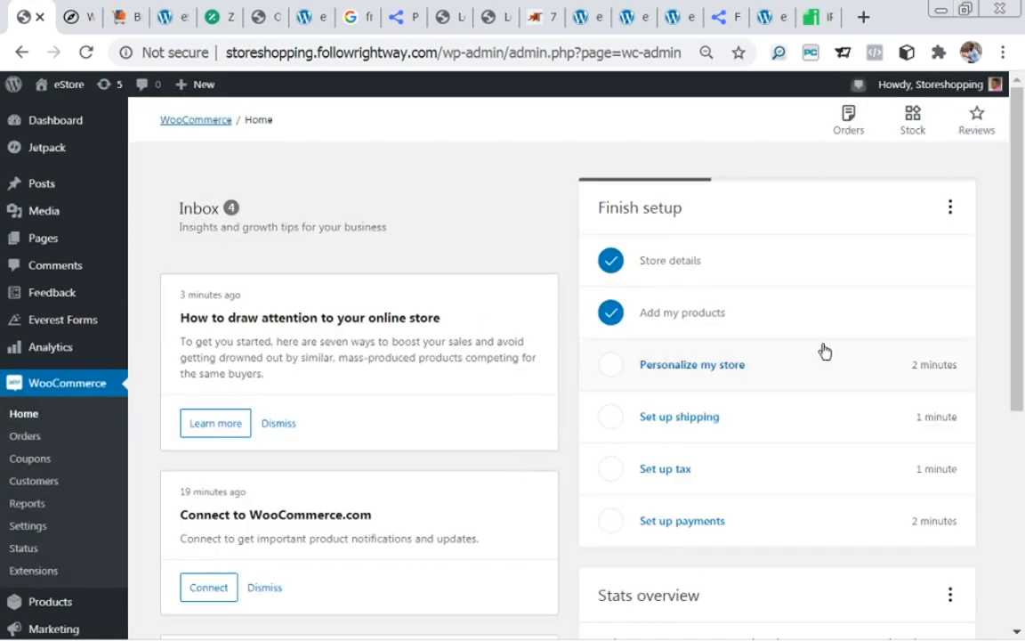
- Review the remaining setup tasks on the WooCommerce home page, then open the general settings and check the store address
{"action": "left_click_drag", "start_coordinate": [1017, 236], "coordinate": [1021, 105]}
{"action": "left_click_drag", "start_coordinate": [1021, 138], "coordinate": [1016, 194]}
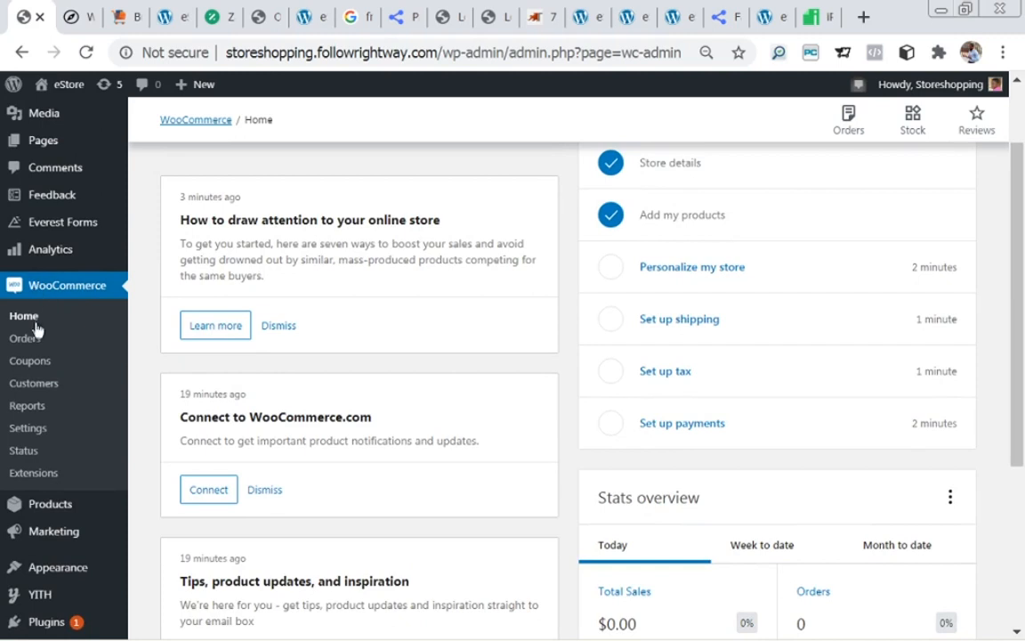
{"action": "left_click", "coordinate": [28, 429]}
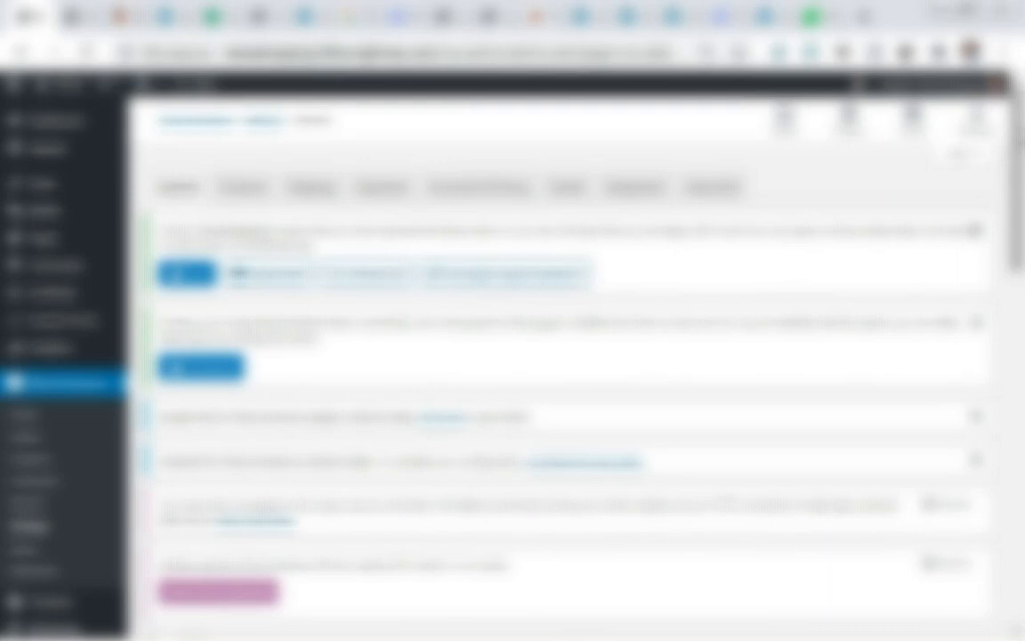
{"action": "scroll", "coordinate": [570, 356], "scroll_direction": "down", "scroll_amount": 3}
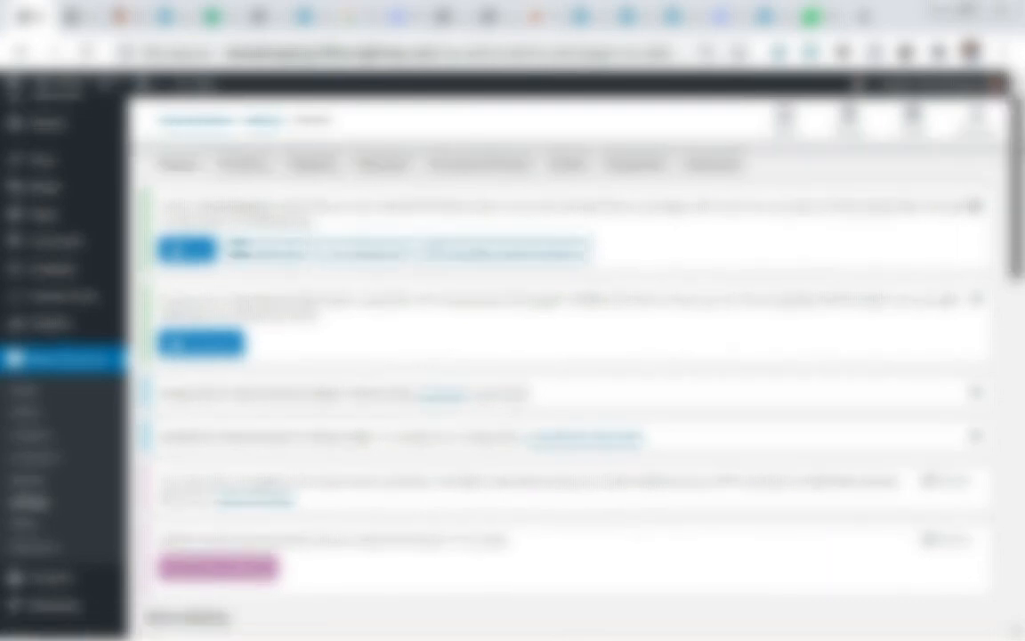
{"action": "scroll", "coordinate": [570, 356], "scroll_direction": "down", "scroll_amount": 1}
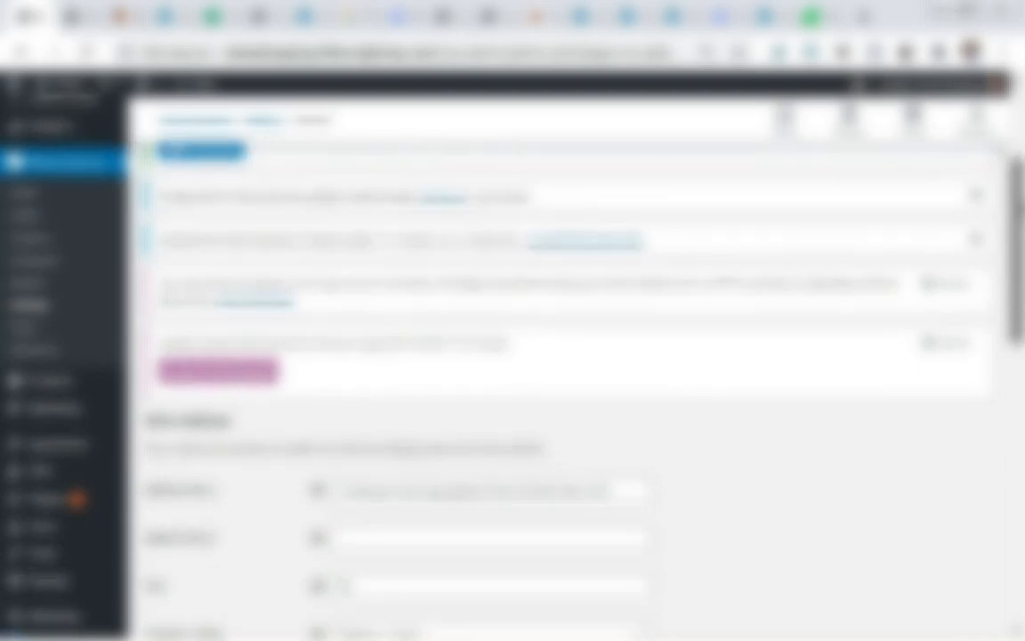
{"action": "scroll", "coordinate": [570, 356], "scroll_direction": "down", "scroll_amount": 1}
{"action": "scroll", "coordinate": [569, 356], "scroll_direction": "down", "scroll_amount": 2}
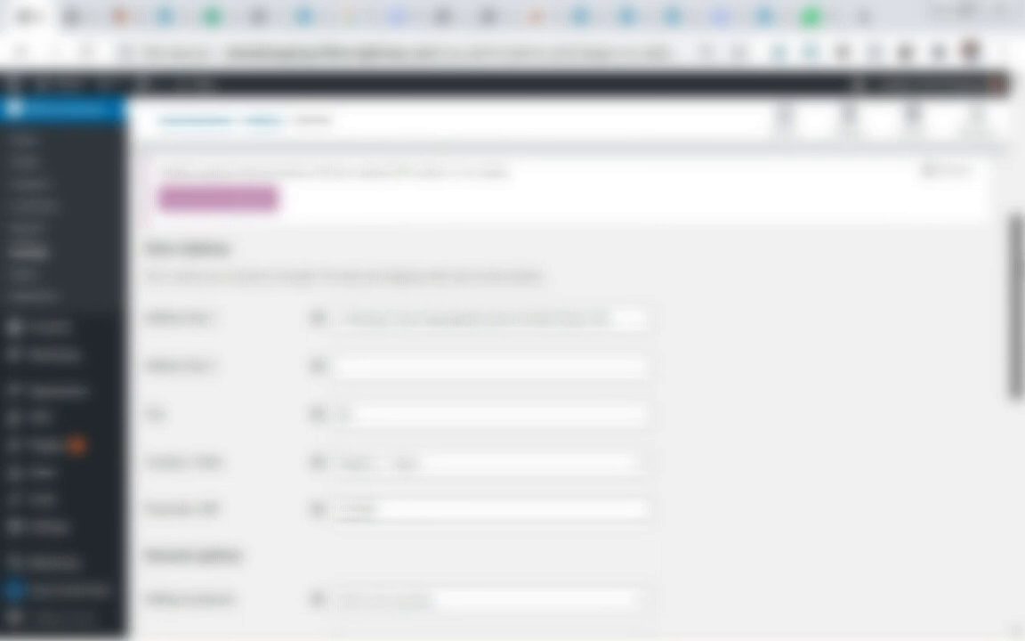
{"action": "scroll", "coordinate": [525, 356], "scroll_direction": "down", "scroll_amount": 1}
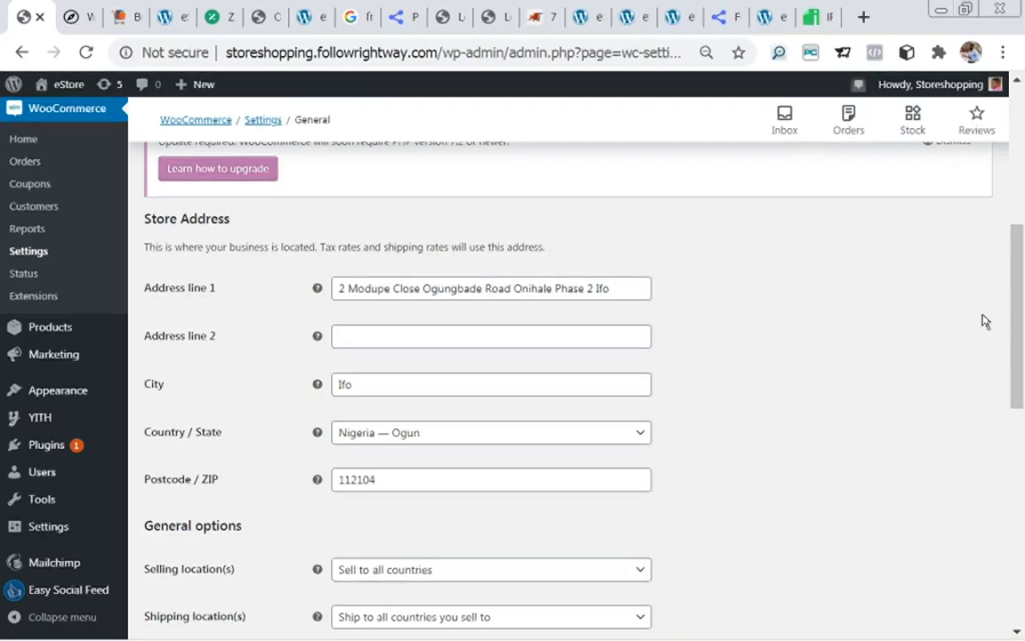
- Set the store currency to Nigerian naira (₦) in the currency options of the general settings
{"action": "left_click_drag", "start_coordinate": [1022, 320], "coordinate": [1022, 508]}
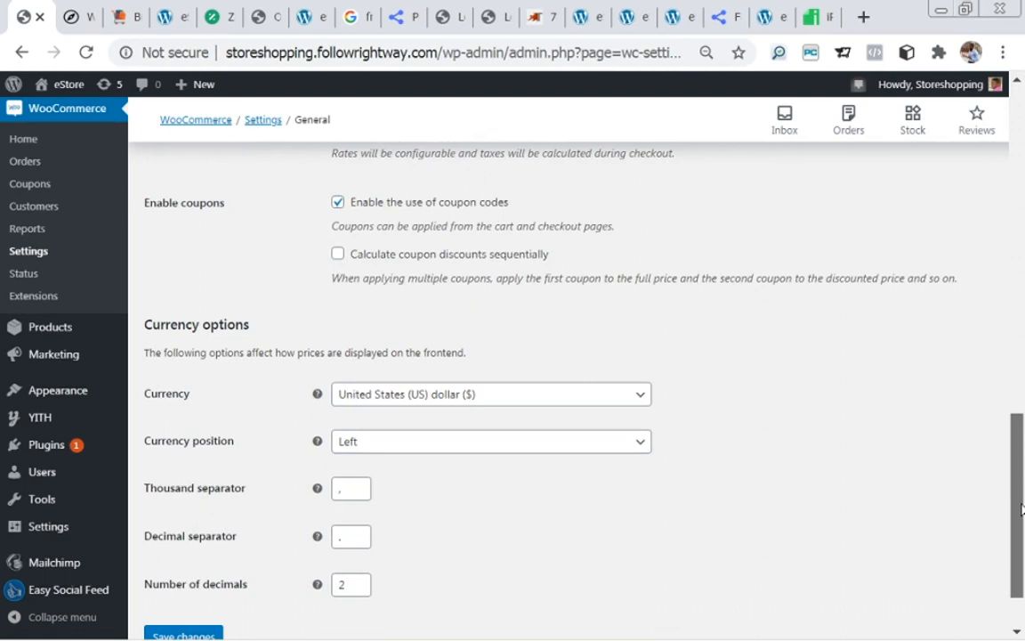
{"action": "left_click", "coordinate": [534, 403]}
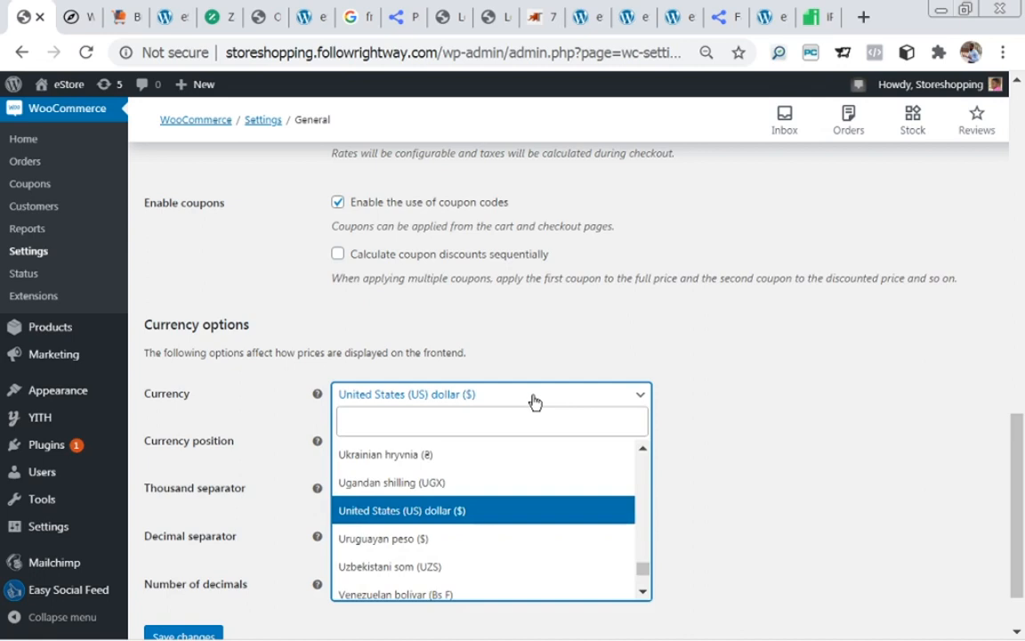
{"action": "left_click", "coordinate": [527, 419]}
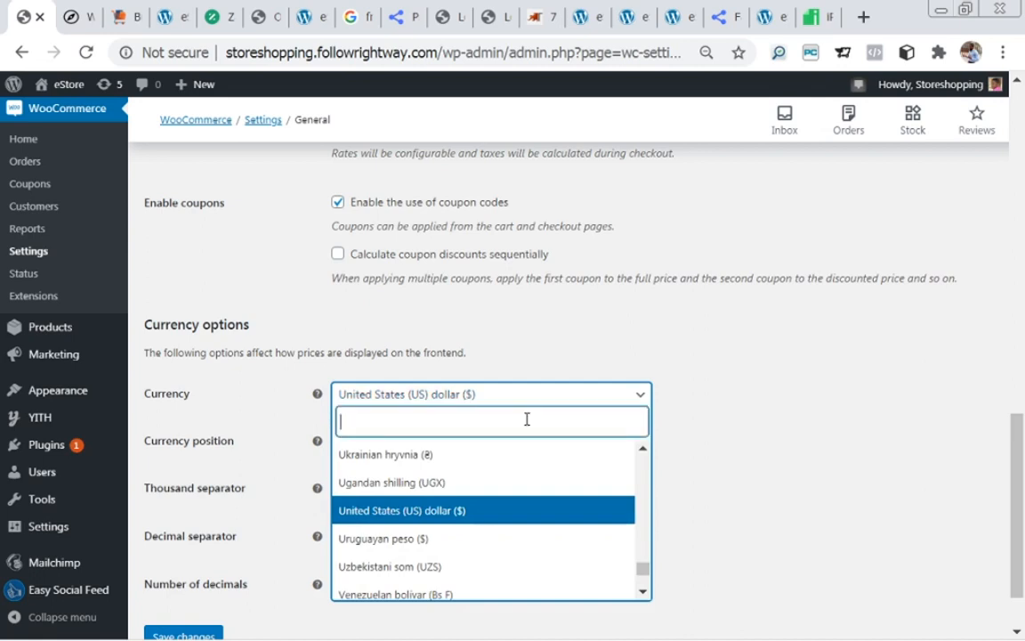
{"action": "type", "text": "nil"}
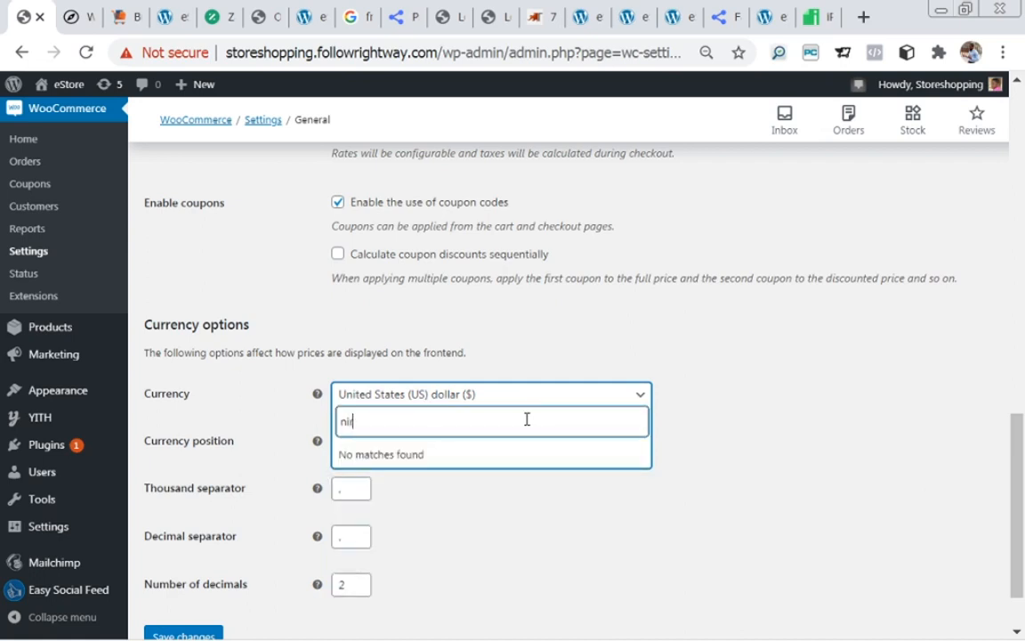
{"action": "key", "text": "BackSpace"}
{"action": "key", "text": "BackSpace"}
{"action": "type", "text": "n"}
{"action": "key", "text": "BackSpace"}
{"action": "type", "text": "air"}
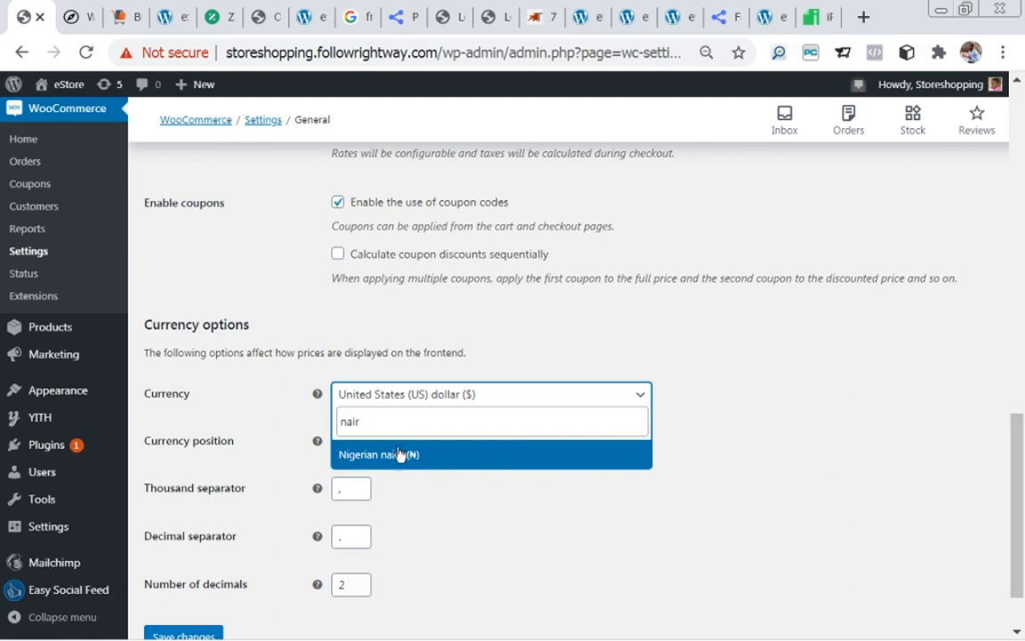
{"action": "left_click", "coordinate": [356, 455]}
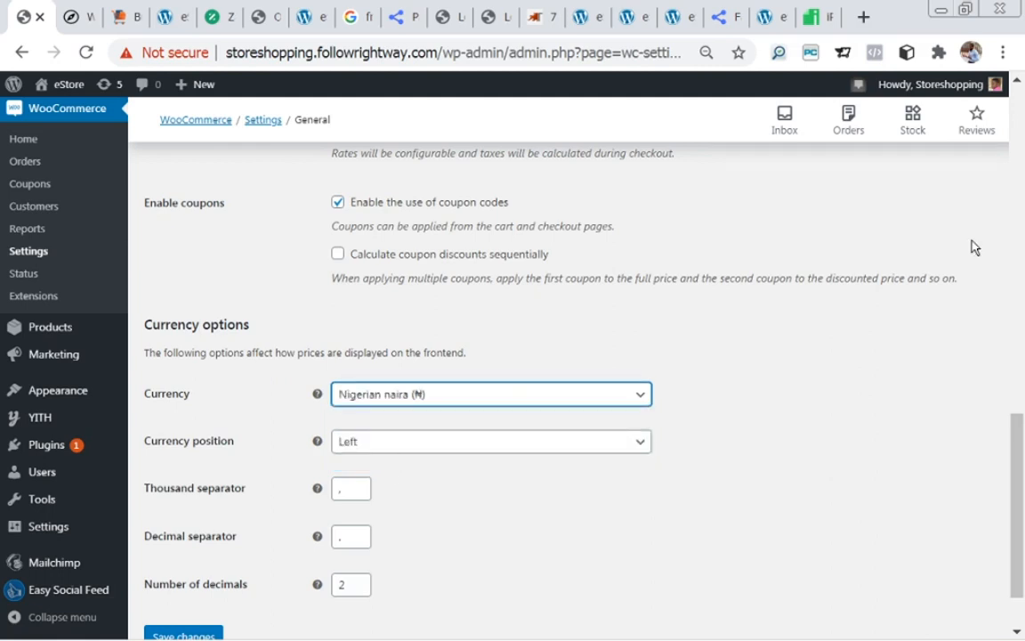
- Save the changes made to the general store settings
{"action": "left_click_drag", "start_coordinate": [1017, 481], "coordinate": [1020, 510]}
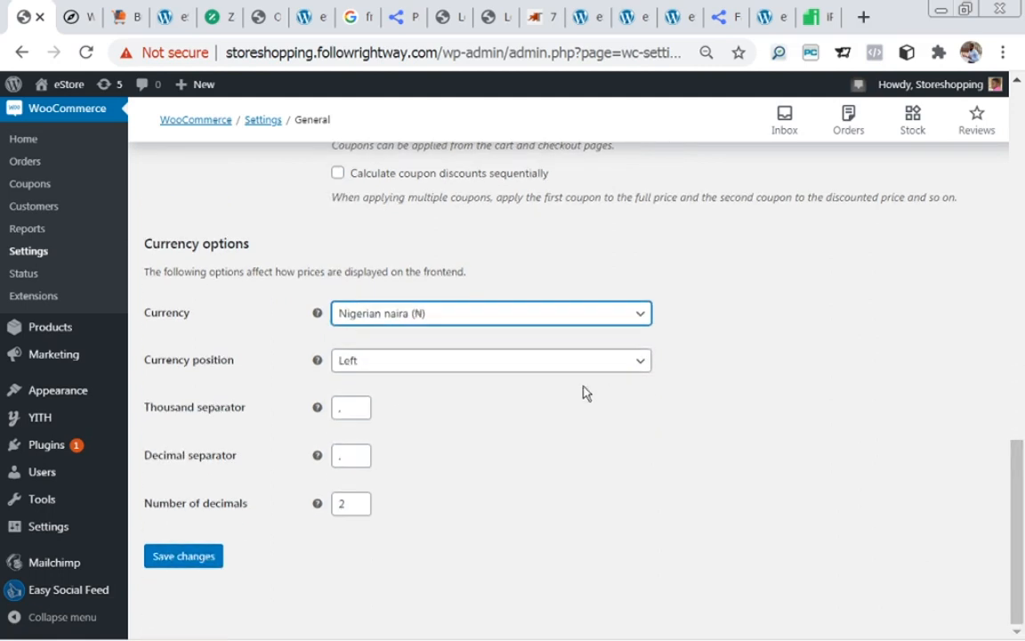
{"action": "left_click", "coordinate": [170, 559]}
{"action": "left_click", "coordinate": [170, 559]}
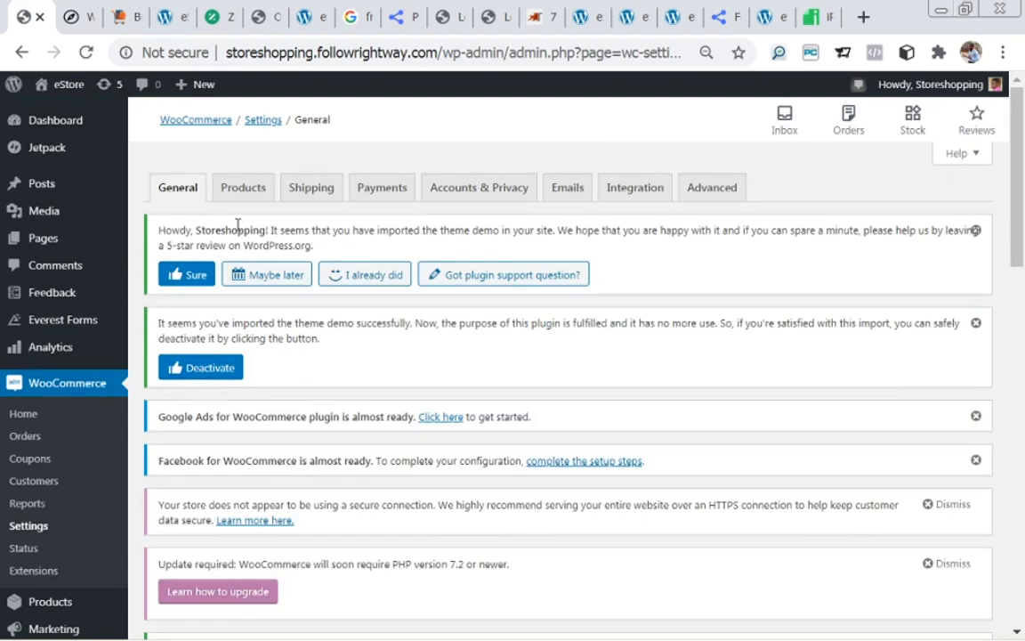
- Go to the product settings and choose Shop as the shop page
{"action": "left_click", "coordinate": [237, 187]}
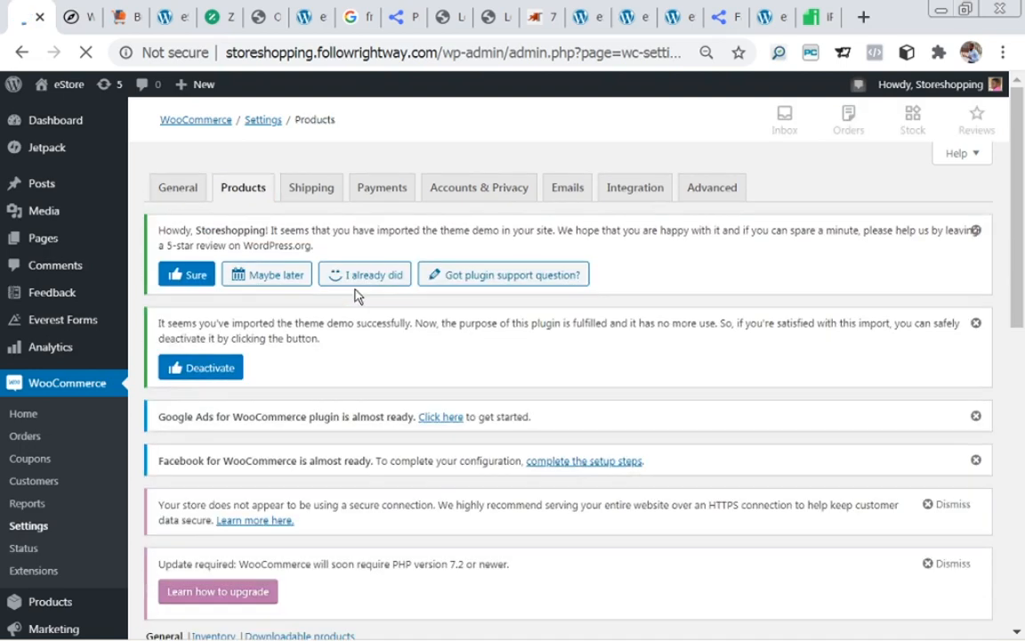
{"action": "left_click_drag", "start_coordinate": [1022, 258], "coordinate": [1024, 415]}
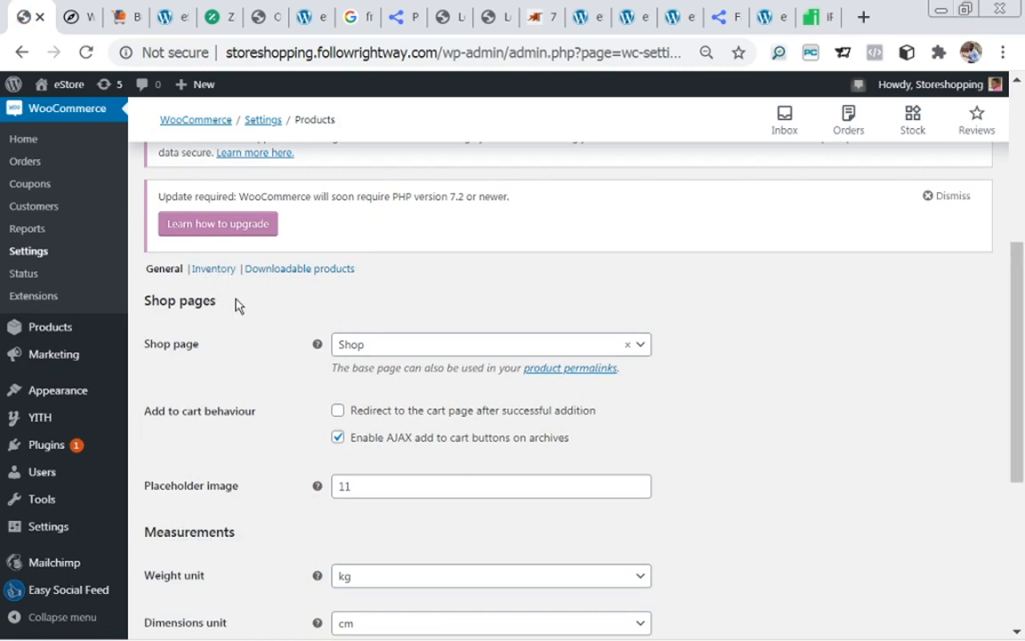
{"action": "left_click", "coordinate": [465, 354]}
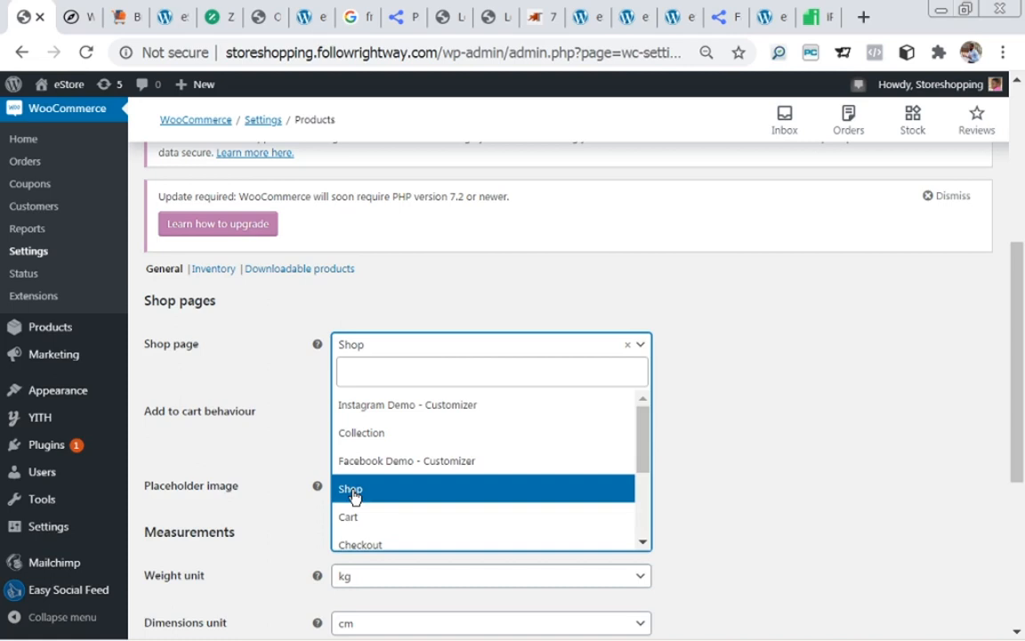
{"action": "left_click", "coordinate": [307, 304]}
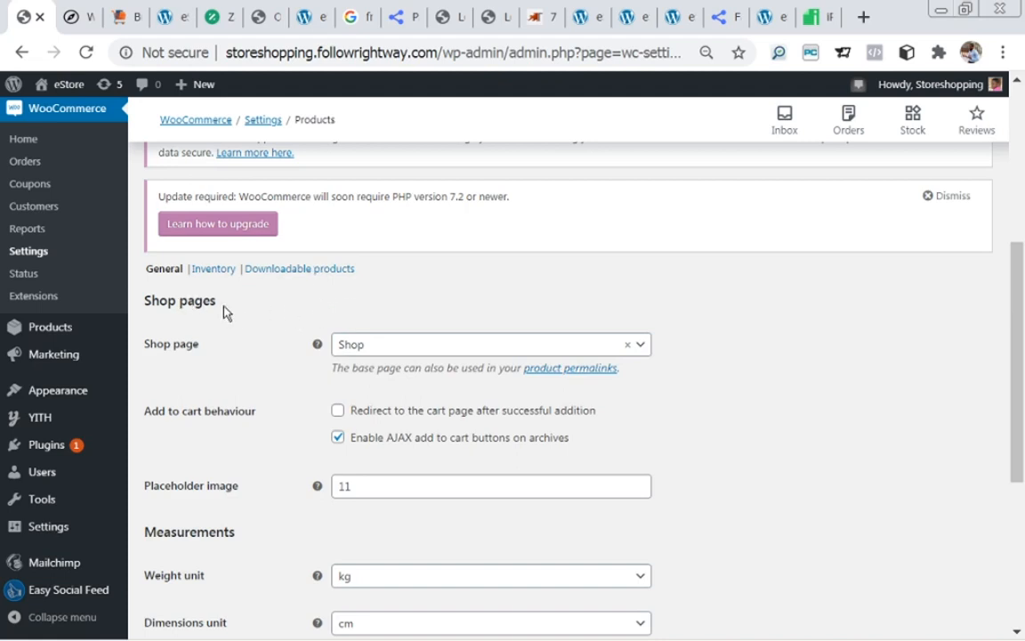
{"action": "left_click", "coordinate": [444, 347]}
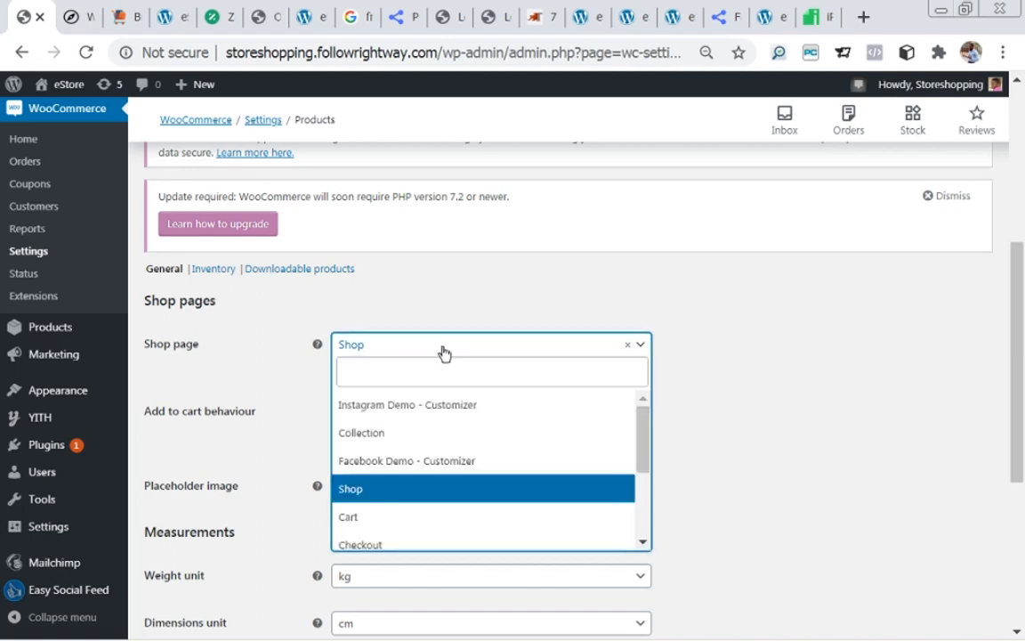
{"action": "left_click", "coordinate": [362, 490]}
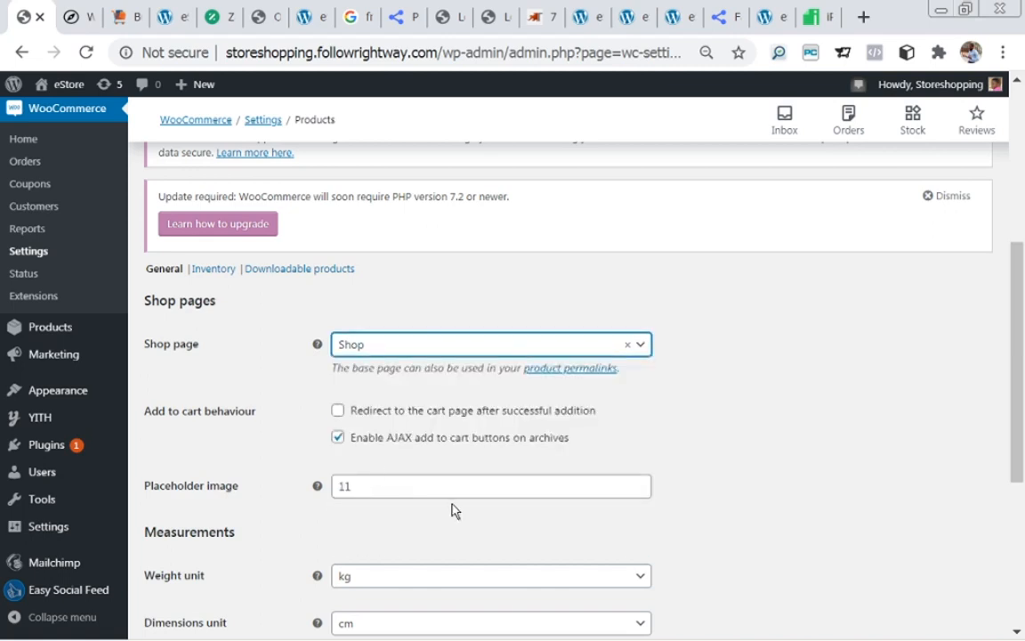
- Choose kg as the weight unit for product measurements and save the general product settings
{"action": "left_click_drag", "start_coordinate": [1015, 259], "coordinate": [1016, 337]}
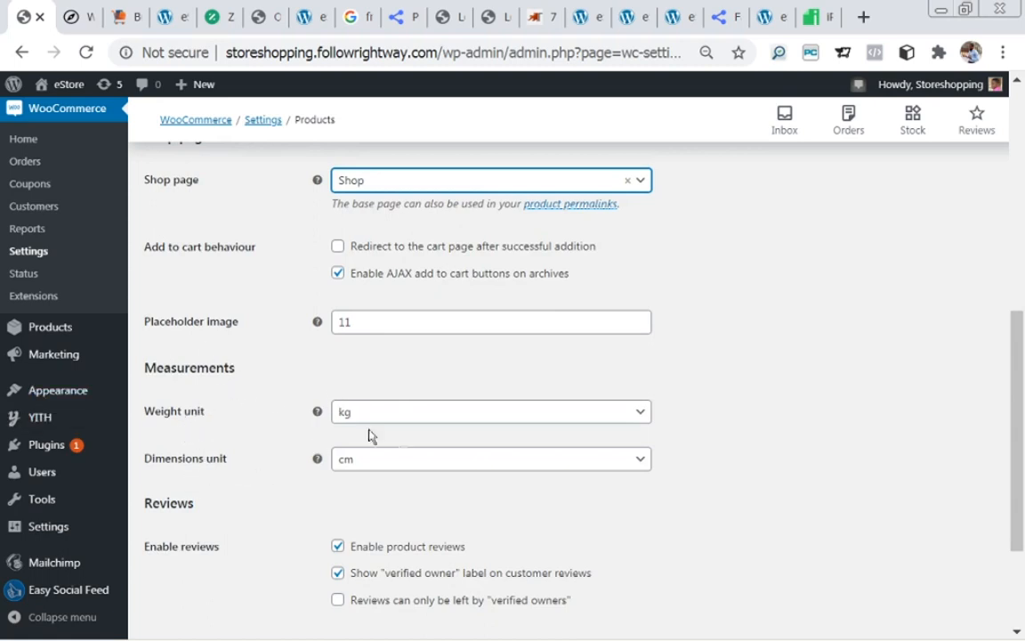
{"action": "left_click", "coordinate": [546, 415]}
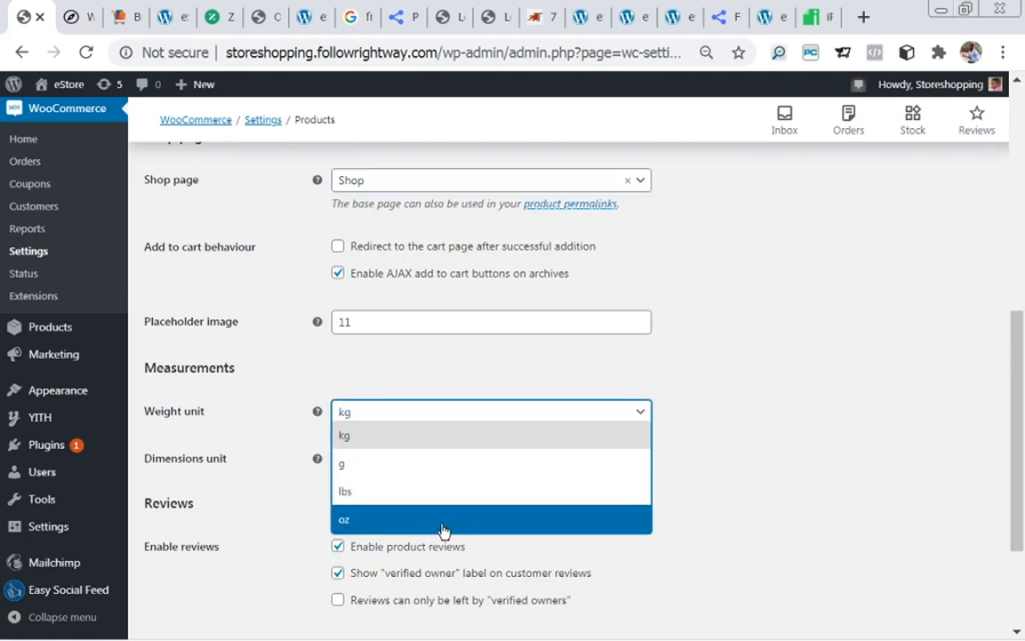
{"action": "left_click", "coordinate": [417, 436]}
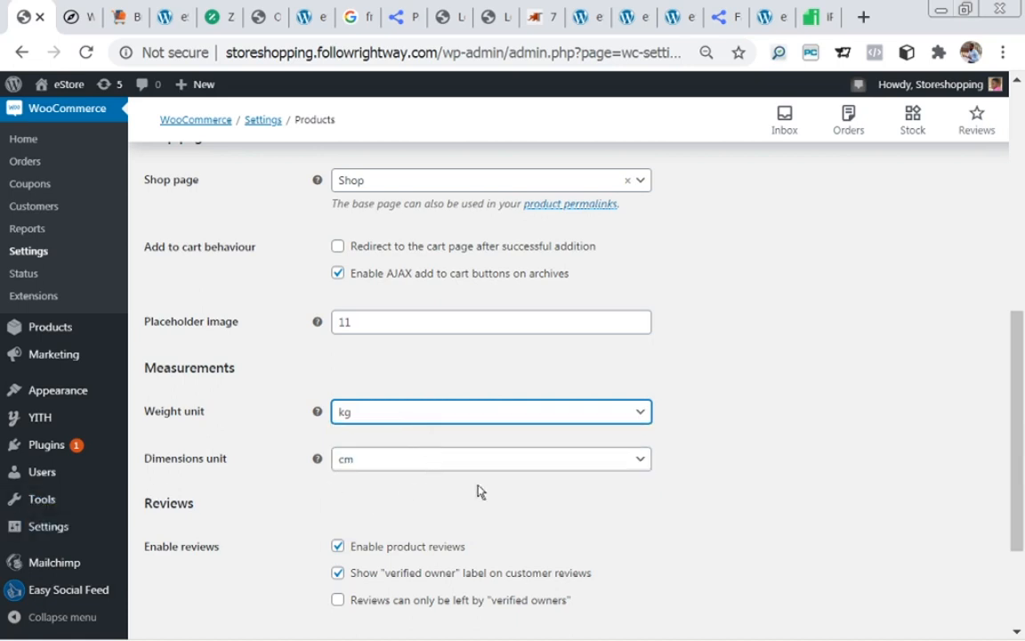
{"action": "left_click_drag", "start_coordinate": [1020, 367], "coordinate": [986, 439]}
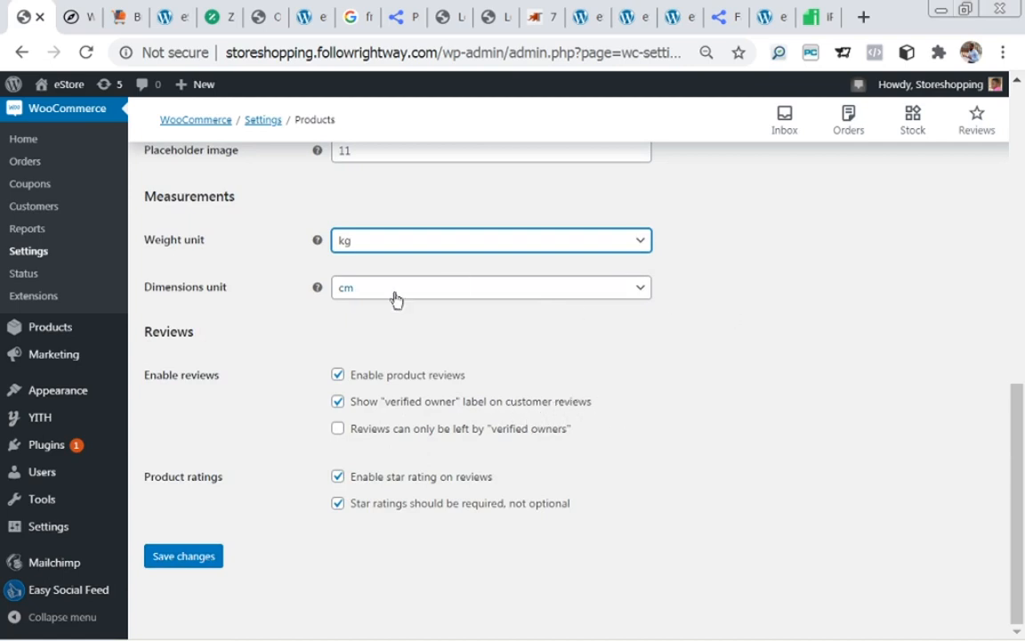
{"action": "left_click", "coordinate": [169, 557]}
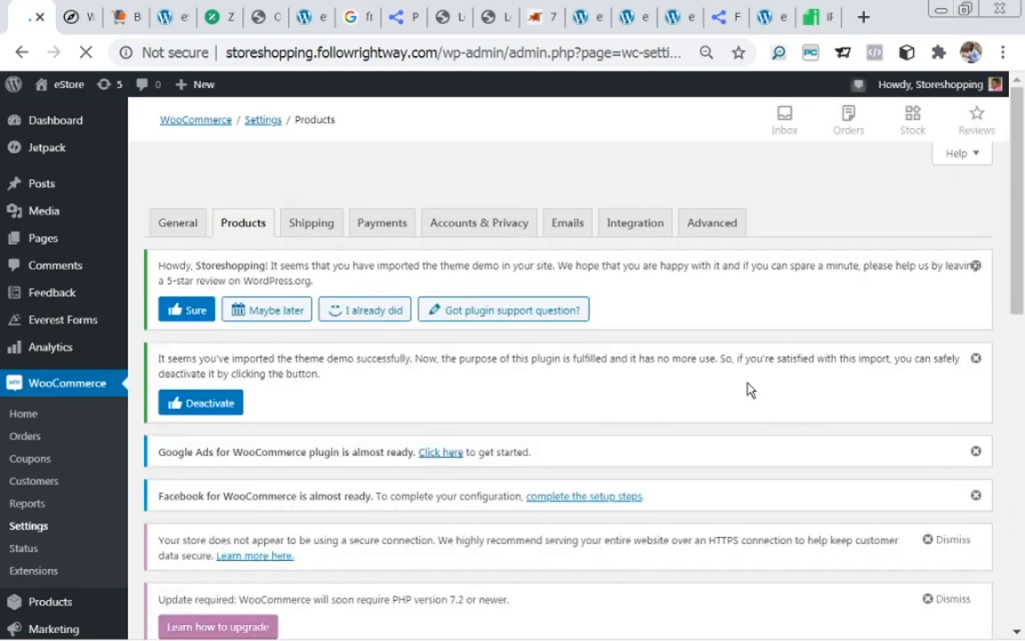
- Open the inventory settings for products, review the stock management, notification and threshold options, and save them
{"action": "left_click_drag", "start_coordinate": [1019, 215], "coordinate": [1015, 317]}
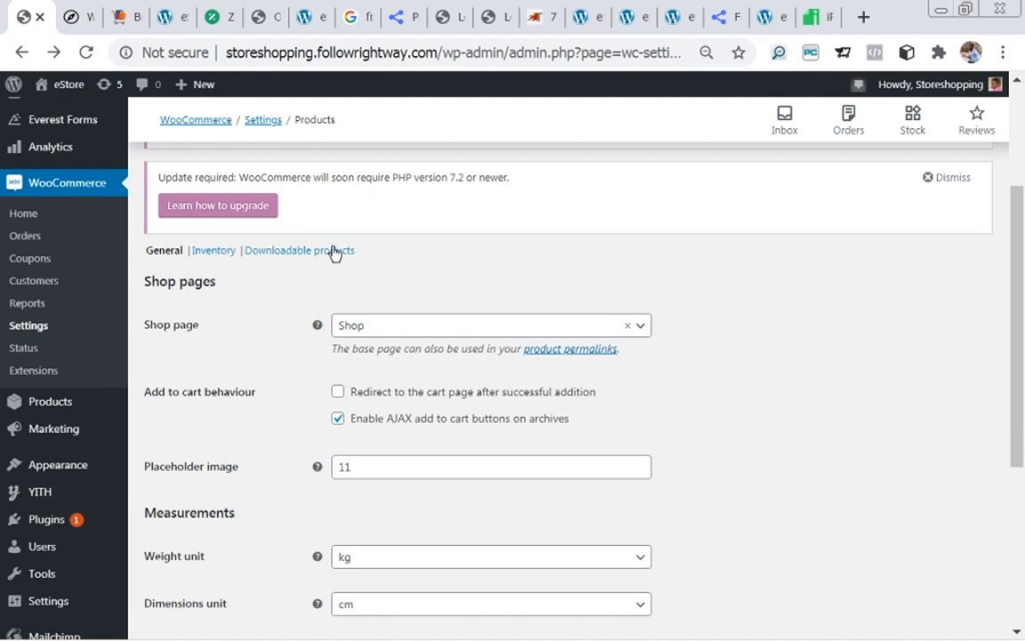
{"action": "left_click", "coordinate": [210, 258]}
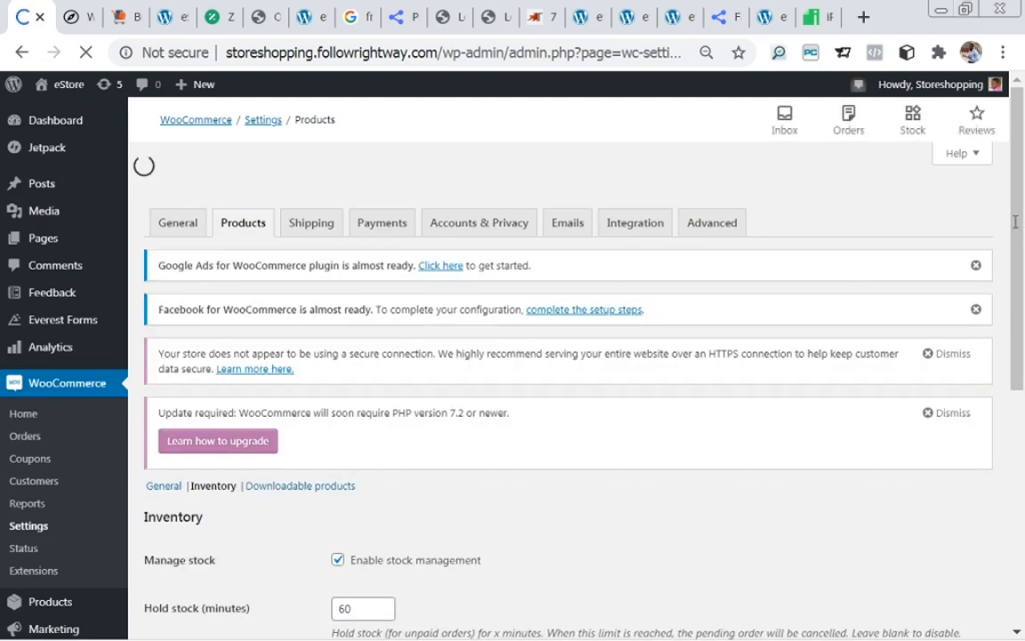
{"action": "left_click_drag", "start_coordinate": [1020, 229], "coordinate": [1020, 346]}
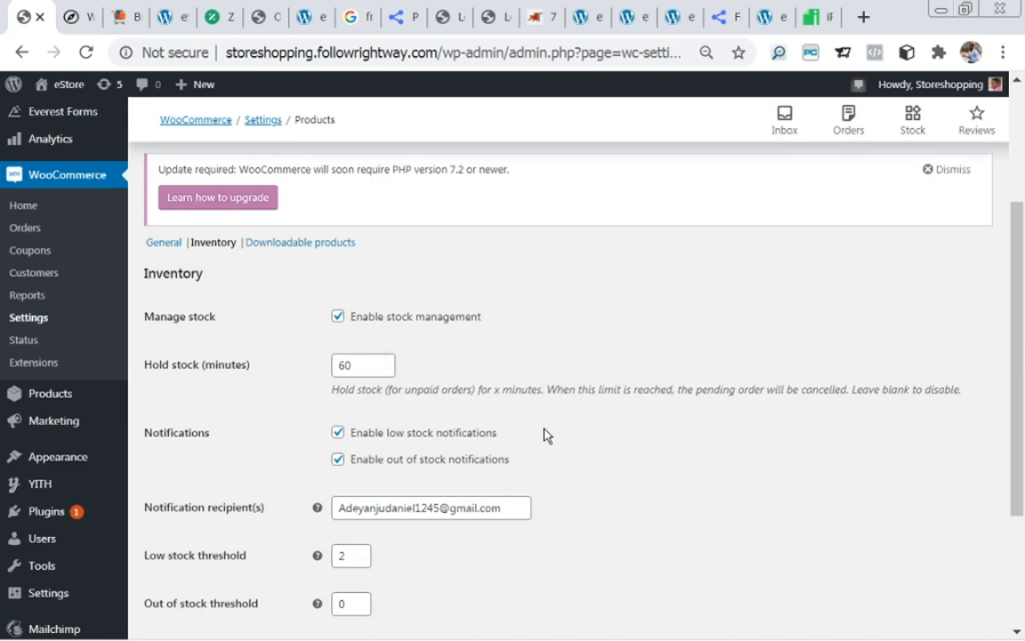
{"action": "left_click_drag", "start_coordinate": [1021, 313], "coordinate": [1021, 398]}
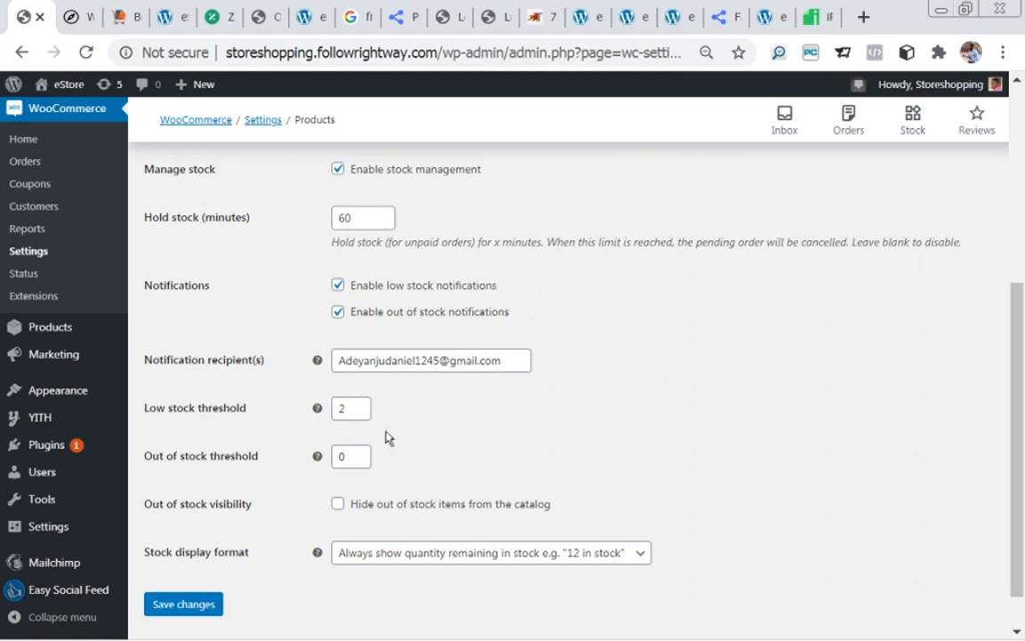
{"action": "left_click", "coordinate": [181, 605]}
- Examine the downloadable products settings, including the help text and available options for the file download method
{"action": "left_click_drag", "start_coordinate": [1021, 419], "coordinate": [1001, 303]}
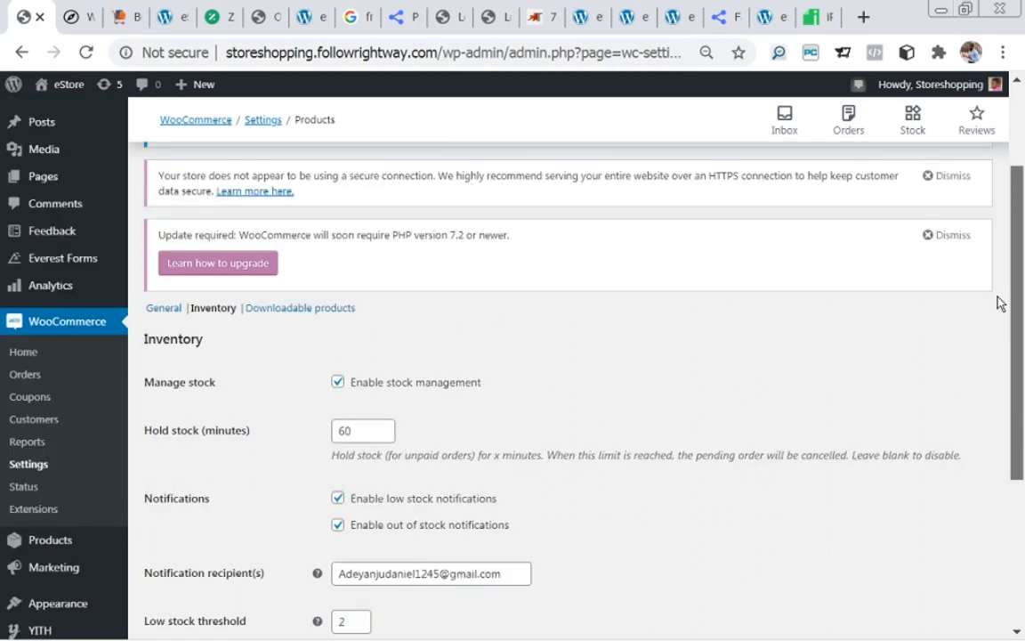
{"action": "left_click", "coordinate": [272, 310]}
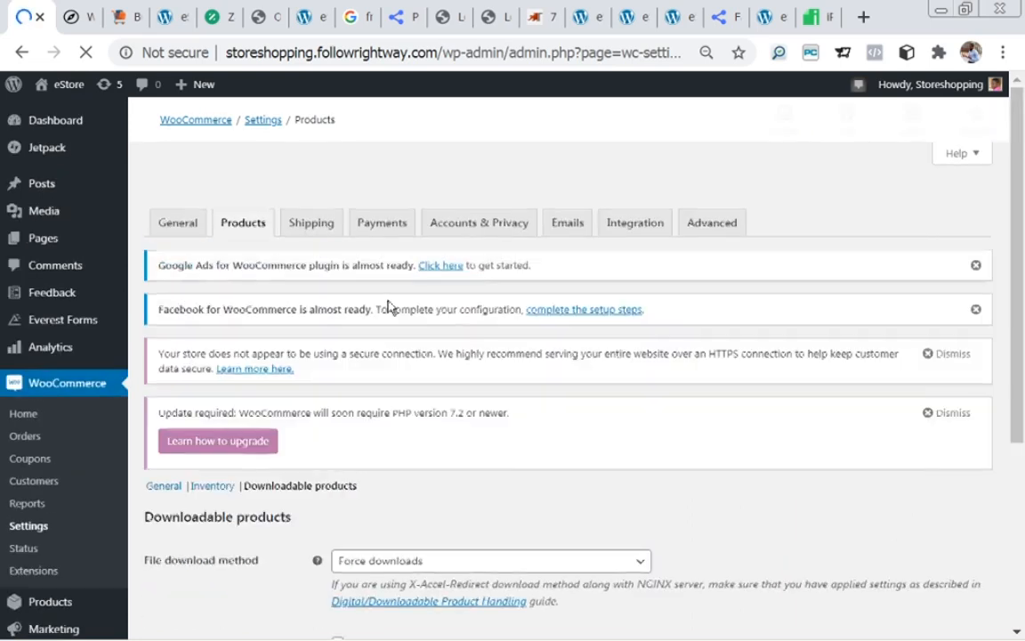
{"action": "scroll", "coordinate": [1023, 282], "scroll_direction": "down", "scroll_amount": 3}
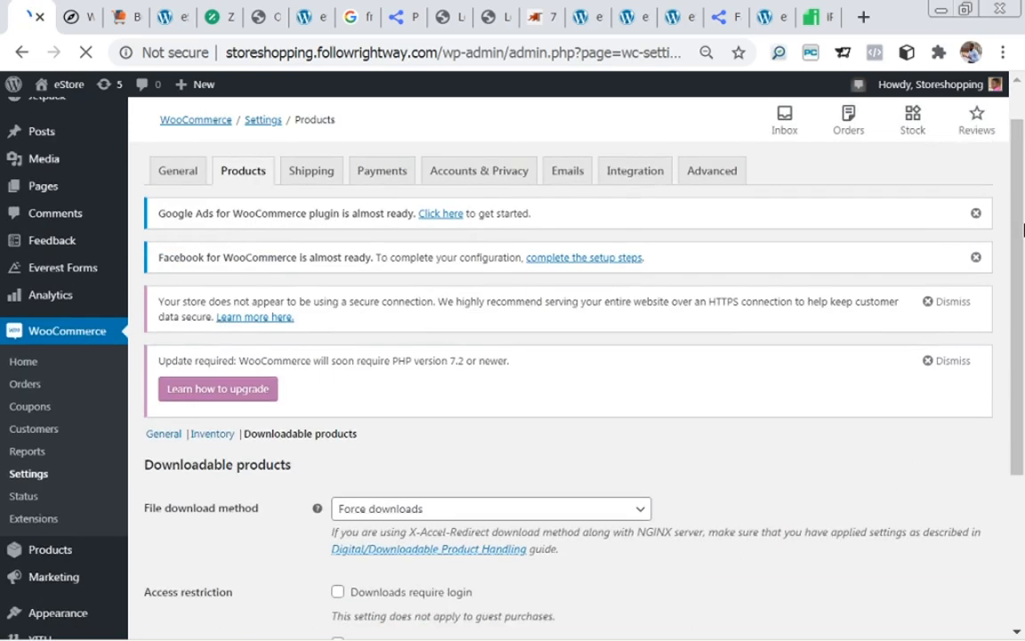
{"action": "left_click_drag", "start_coordinate": [1023, 281], "coordinate": [1023, 366]}
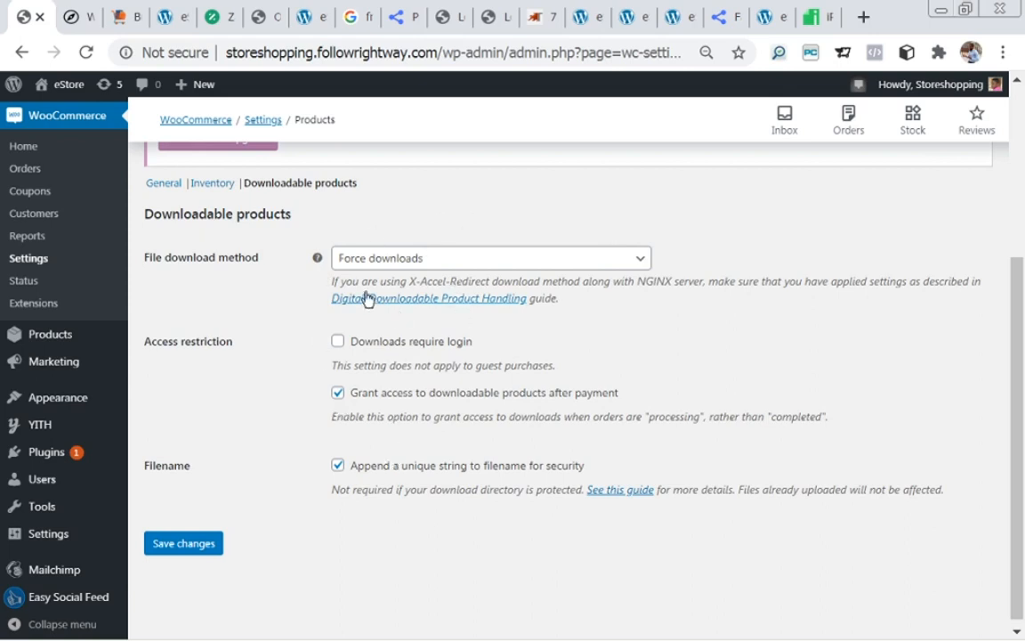
{"action": "mouse_move", "coordinate": [318, 259]}
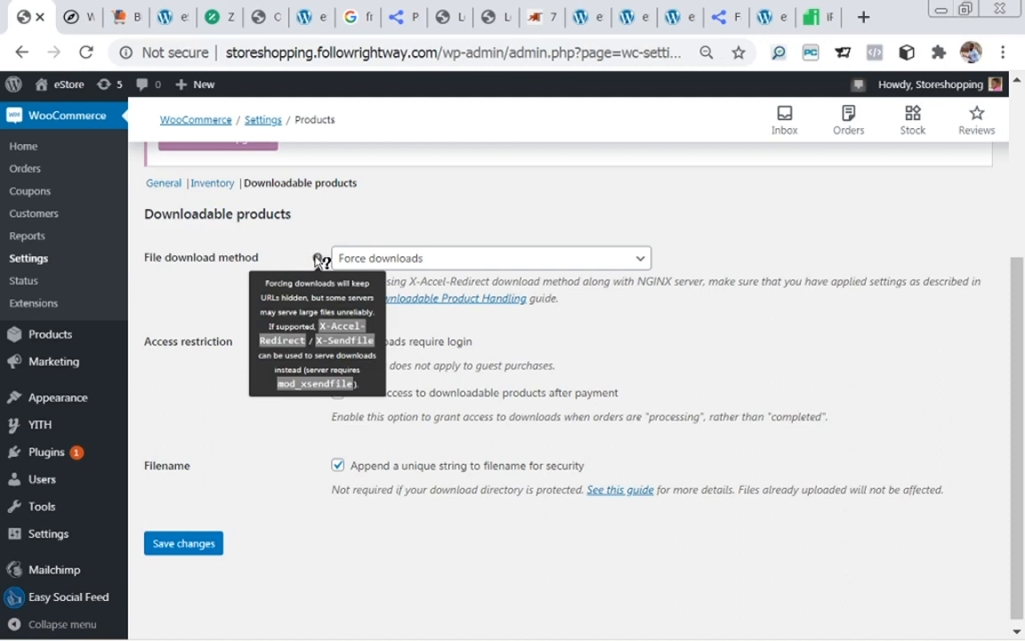
{"action": "left_click", "coordinate": [544, 258]}
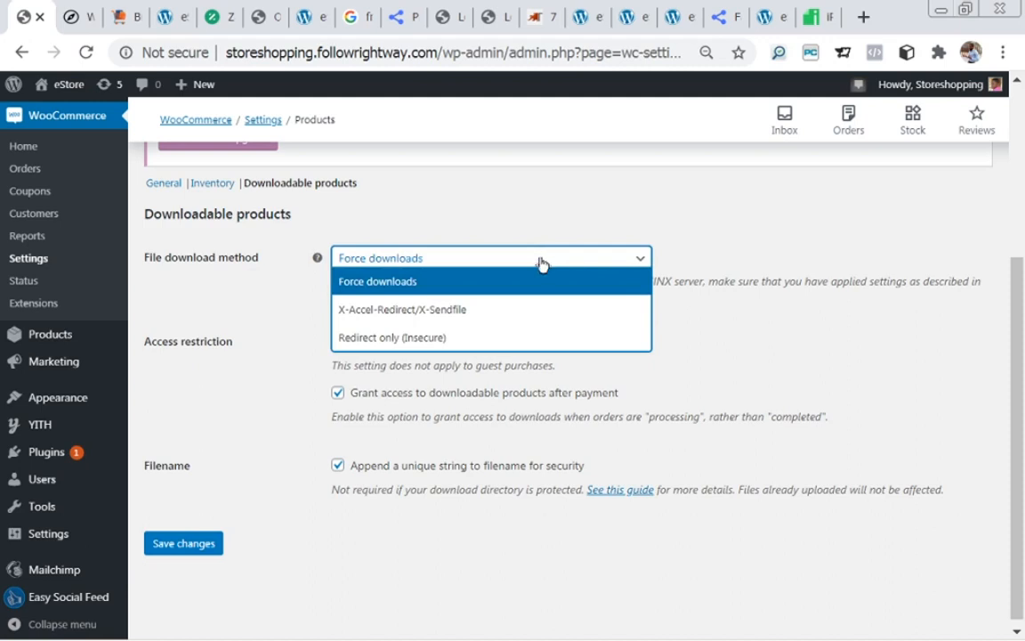
{"action": "left_click", "coordinate": [514, 258]}
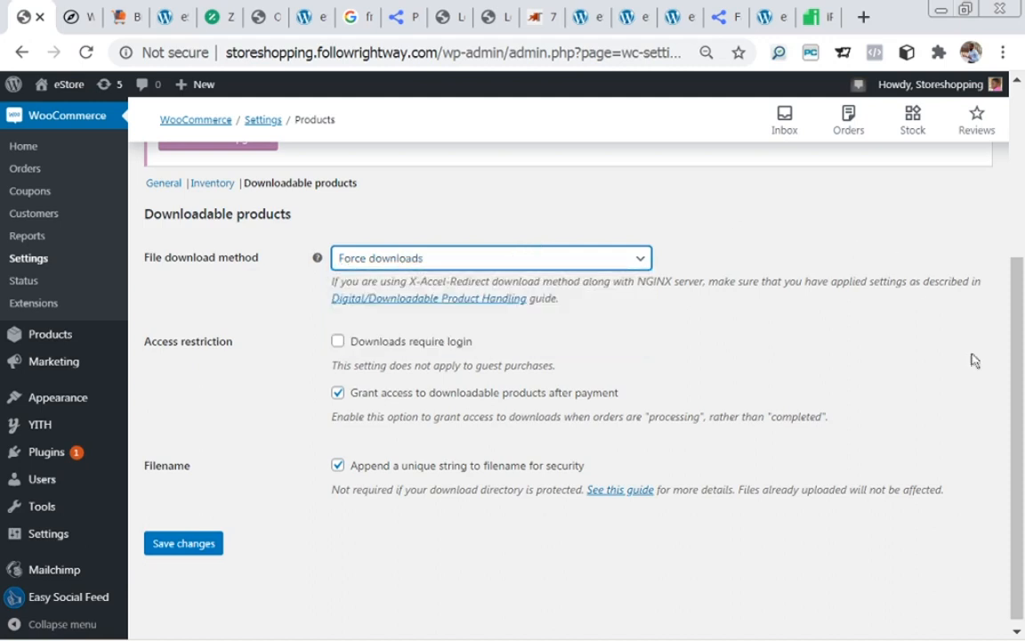
- Open the shipping settings and read the explanation and examples of shipping zones
{"action": "scroll", "coordinate": [1020, 399], "scroll_direction": "up", "scroll_amount": 1}
{"action": "left_click_drag", "start_coordinate": [1020, 399], "coordinate": [994, 213]}
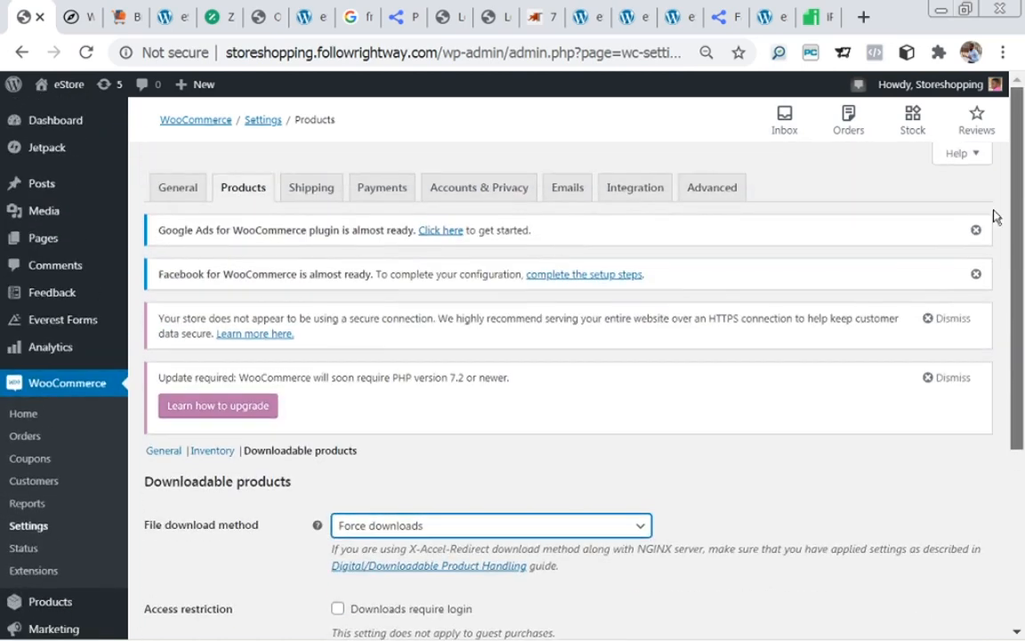
{"action": "left_click", "coordinate": [309, 189]}
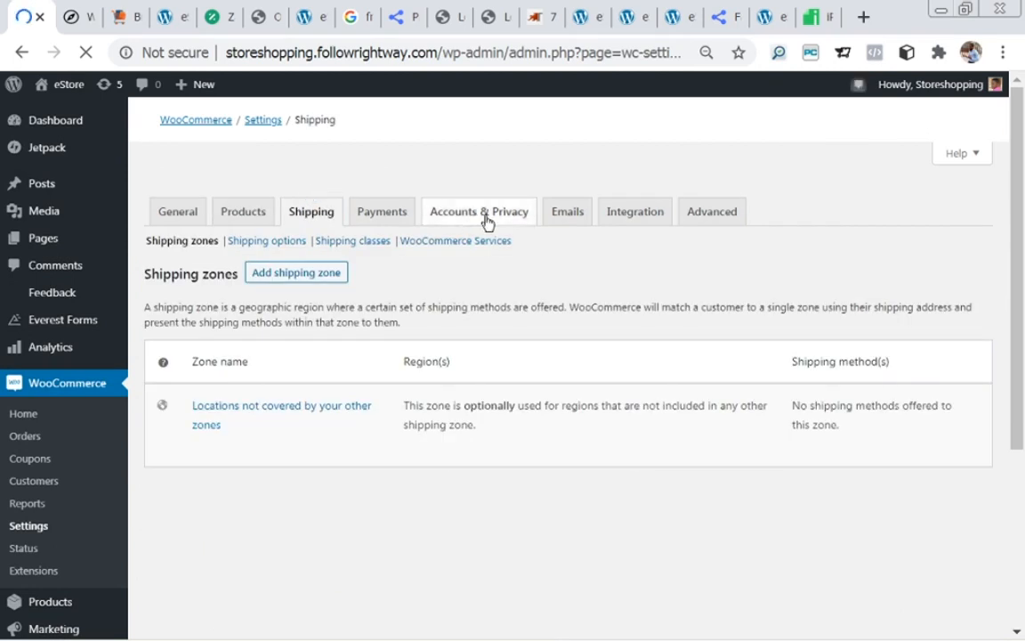
{"action": "left_click_drag", "start_coordinate": [1021, 270], "coordinate": [990, 361]}
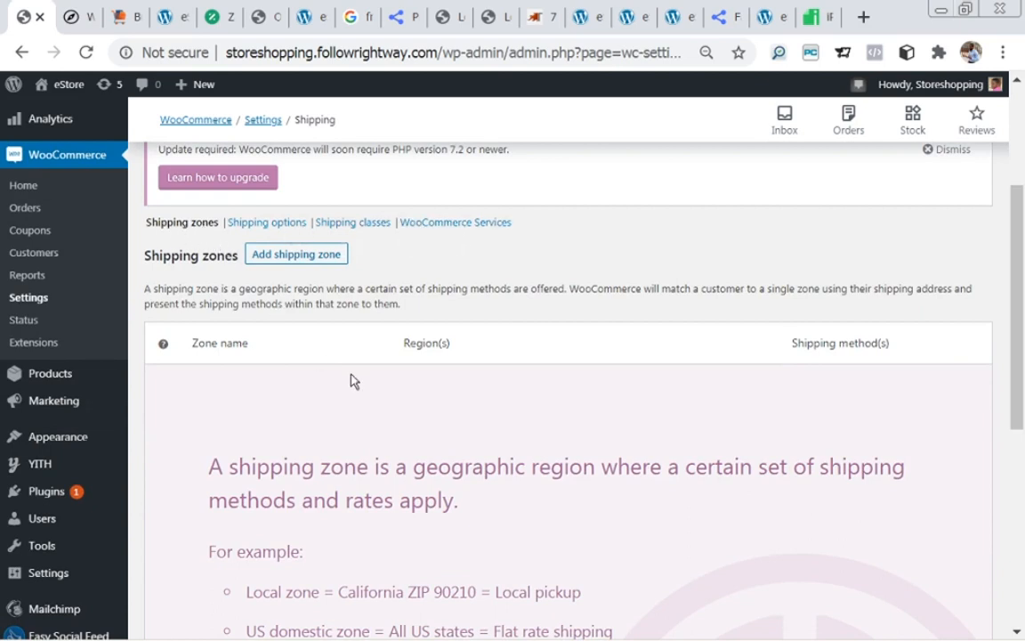
{"action": "left_click_drag", "start_coordinate": [1020, 307], "coordinate": [993, 516]}
{"action": "mouse_move", "coordinate": [270, 513]}
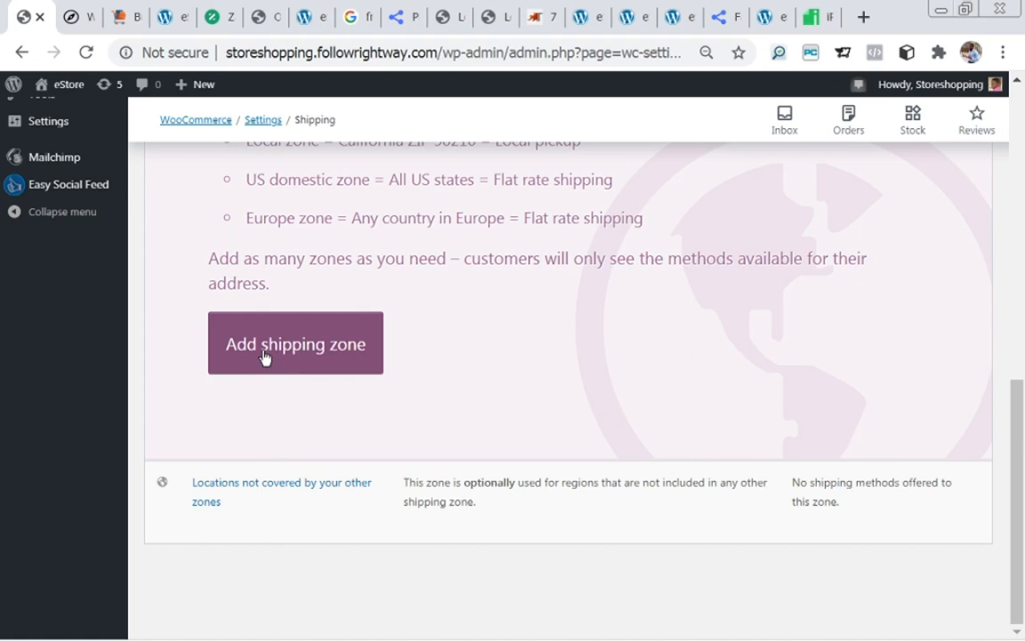
{"action": "mouse_move", "coordinate": [236, 522]}
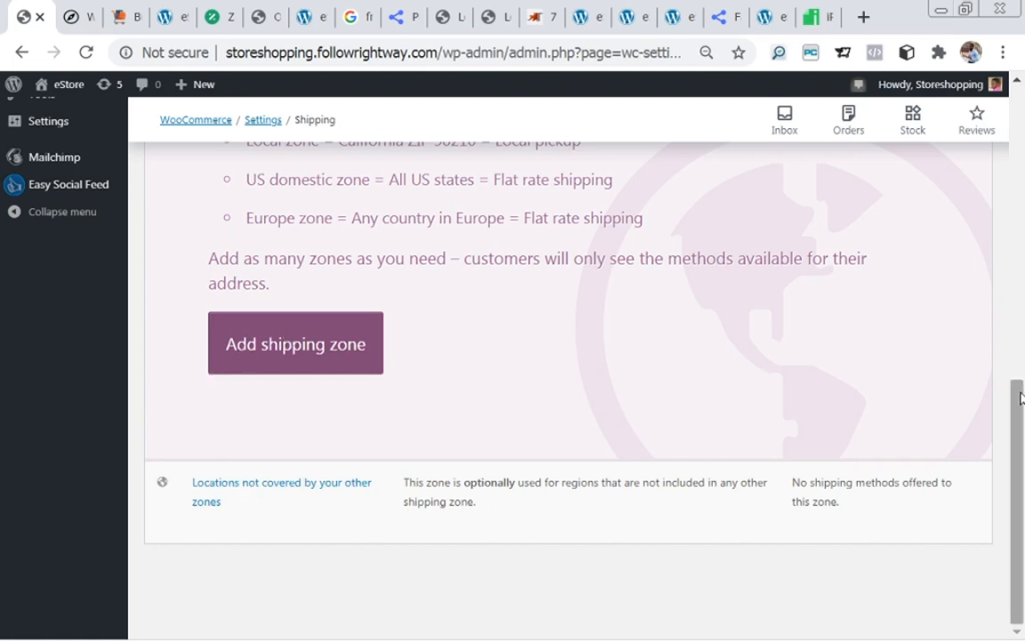
- Add a new shipping zone and name it Nigeria
{"action": "left_click_drag", "start_coordinate": [1020, 396], "coordinate": [1000, 345]}
{"action": "left_click", "coordinate": [259, 481]}
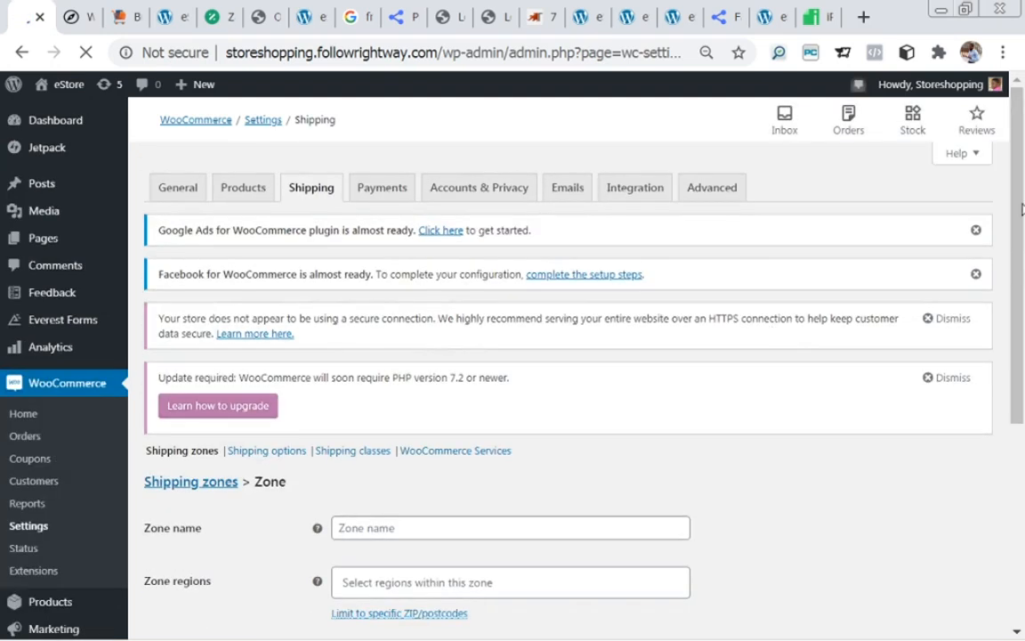
{"action": "left_click_drag", "start_coordinate": [1022, 209], "coordinate": [1019, 299]}
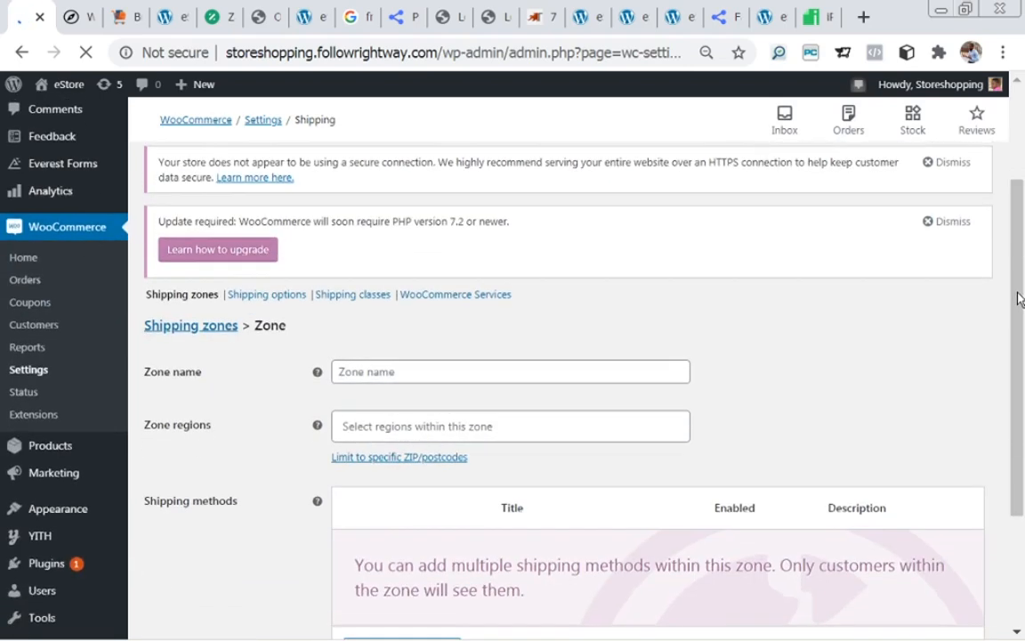
{"action": "left_click", "coordinate": [407, 370]}
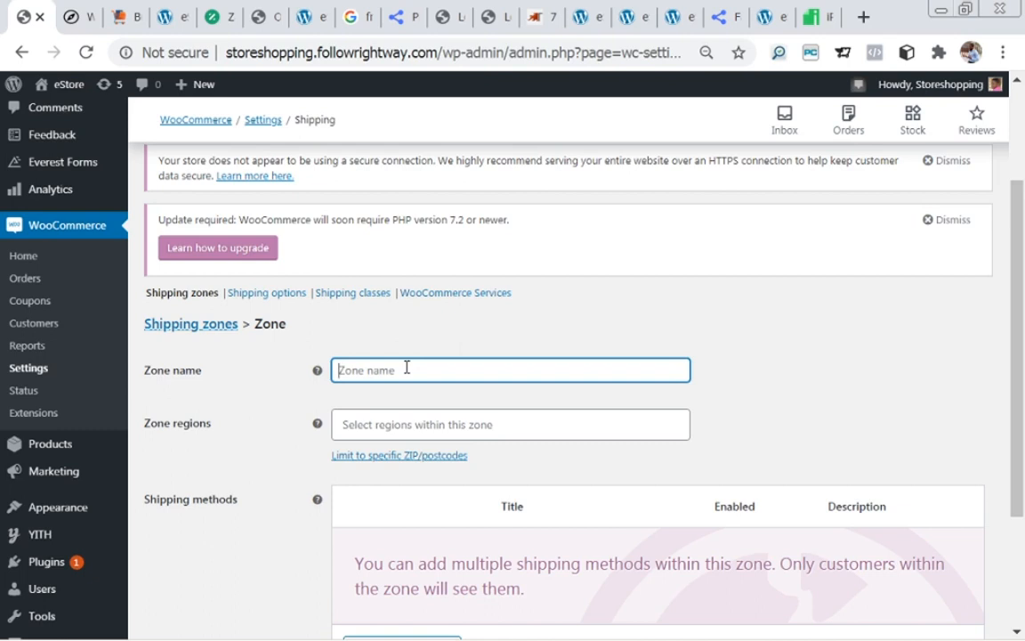
{"action": "type", "text": "Ni"}
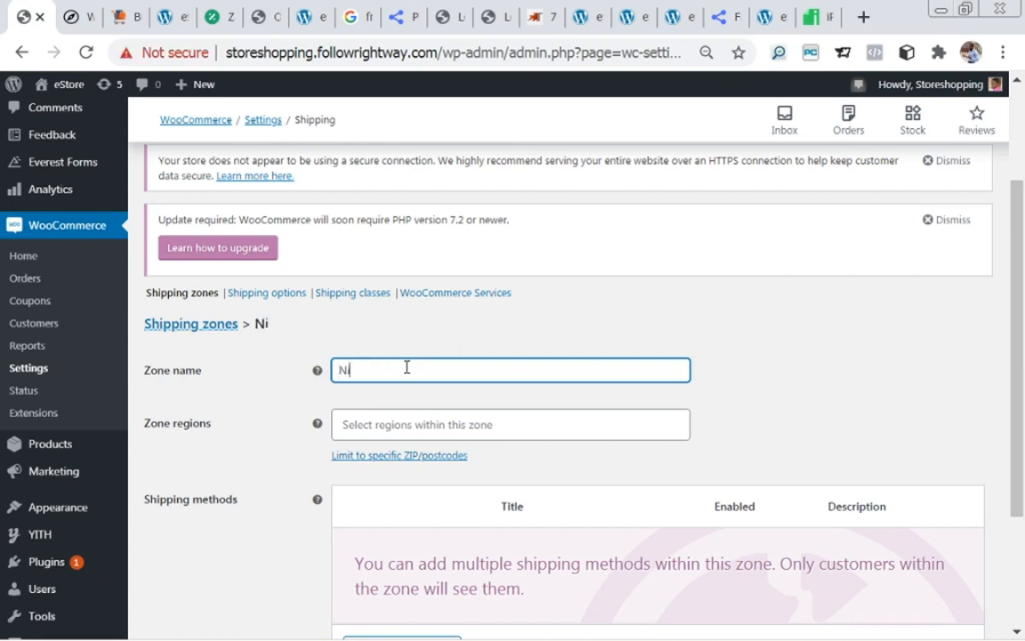
{"action": "type", "text": "geria"}
- Set the Nigeria shipping zone's region to the whole country of Nigeria
{"action": "left_click", "coordinate": [428, 430]}
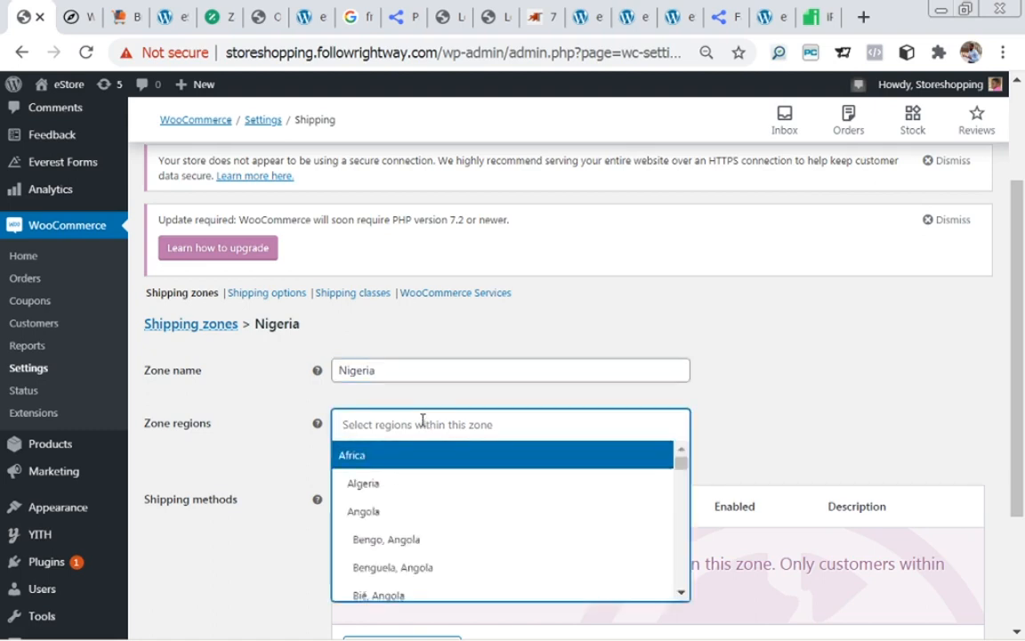
{"action": "type", "text": "n"}
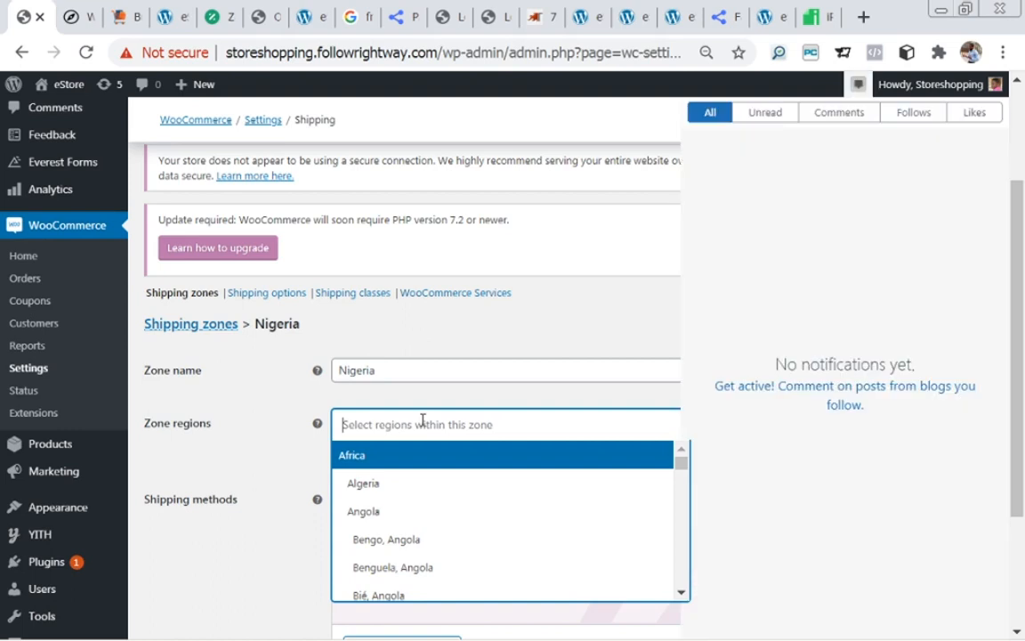
{"action": "type", "text": "igeria"}
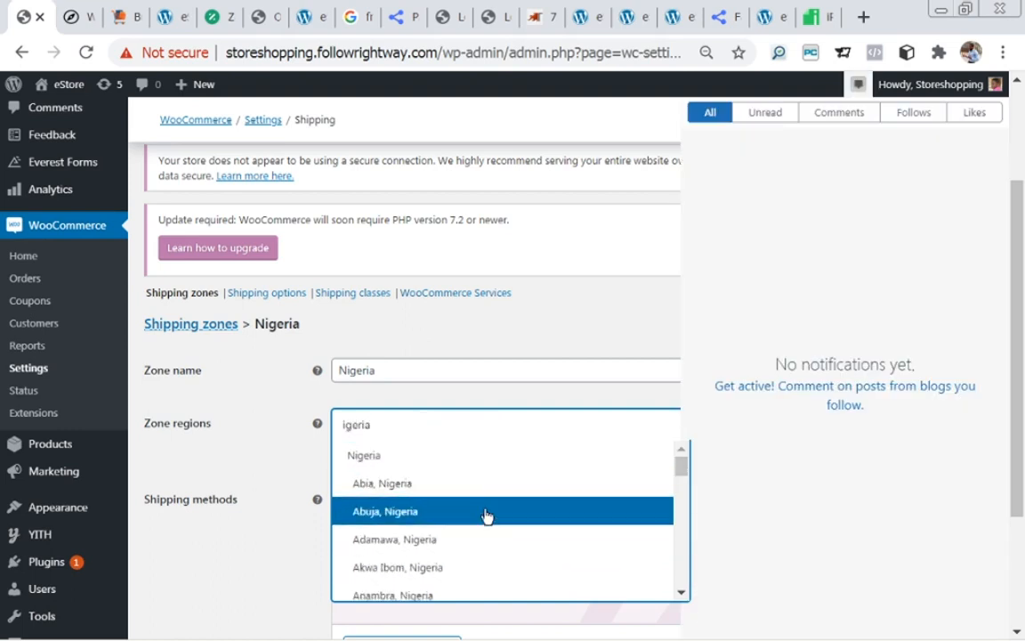
{"action": "left_click", "coordinate": [451, 456]}
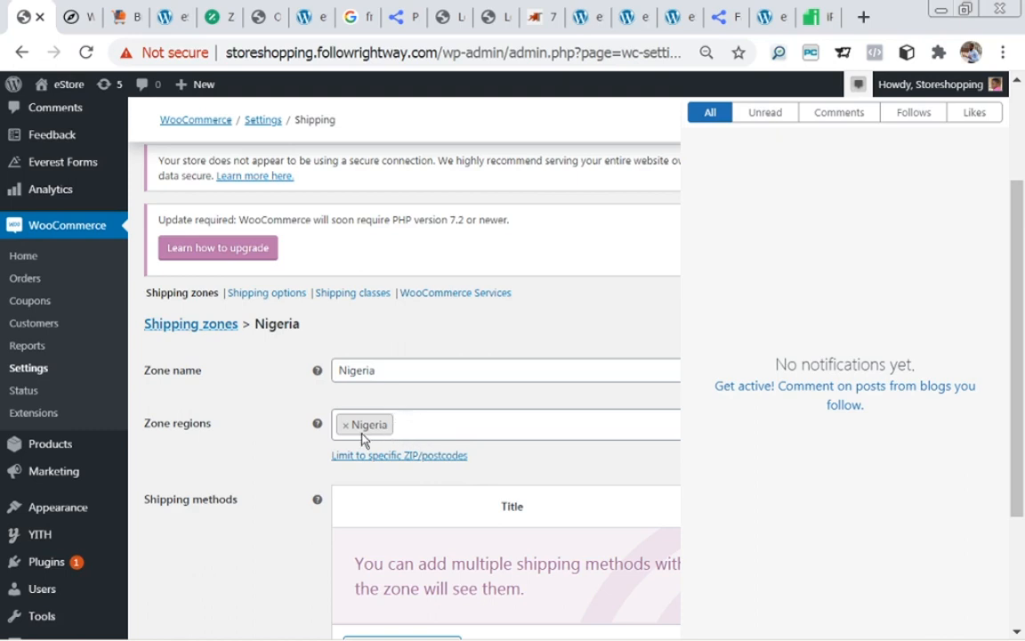
- Add a Flat rate shipping method to the Nigeria zone
{"action": "left_click_drag", "start_coordinate": [1022, 349], "coordinate": [1020, 456]}
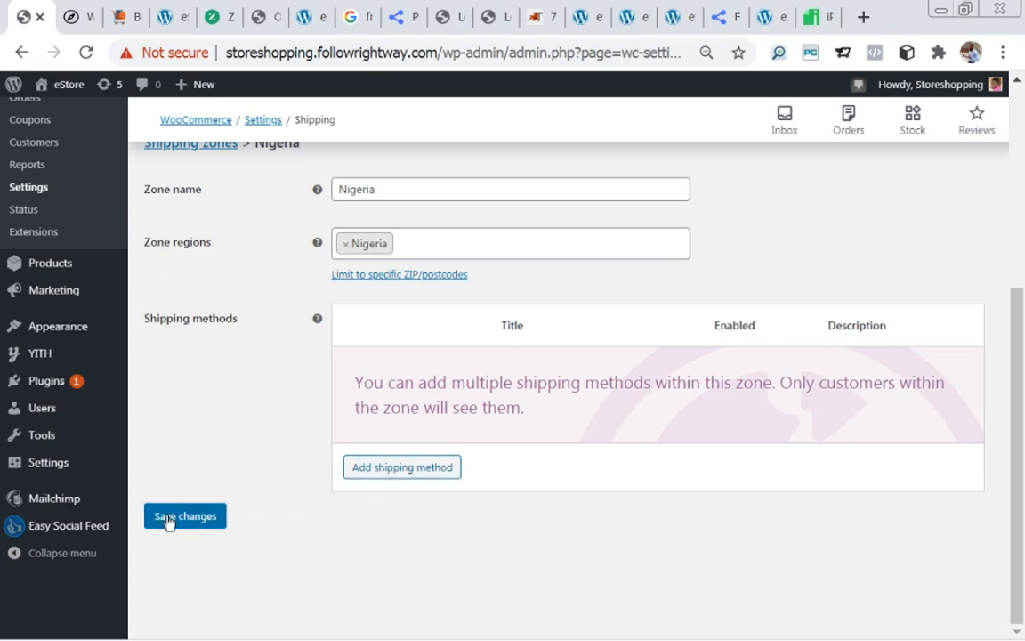
{"action": "left_click", "coordinate": [392, 465]}
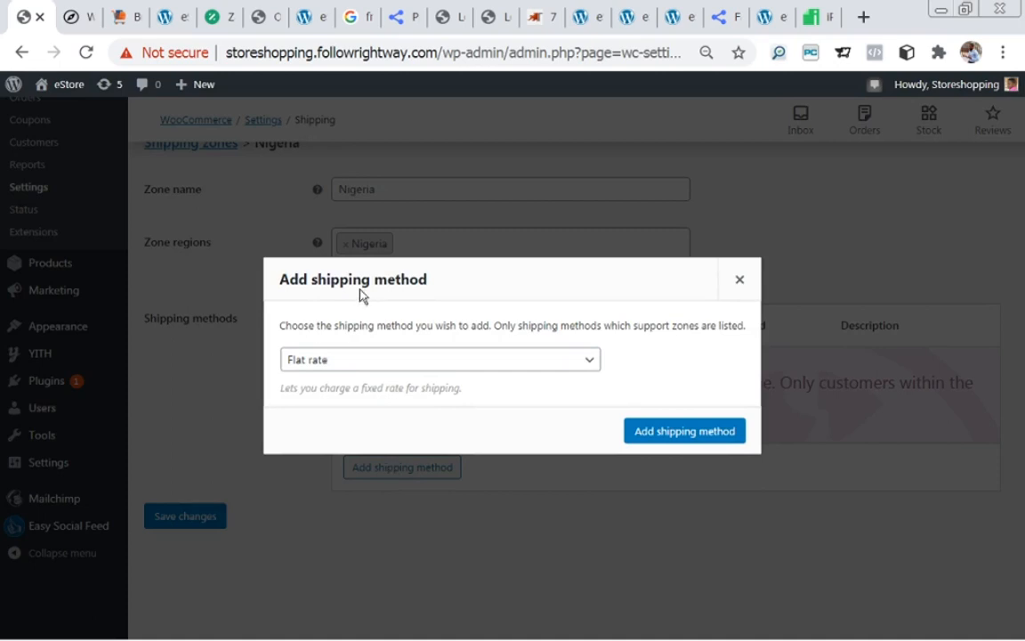
{"action": "left_click", "coordinate": [737, 283]}
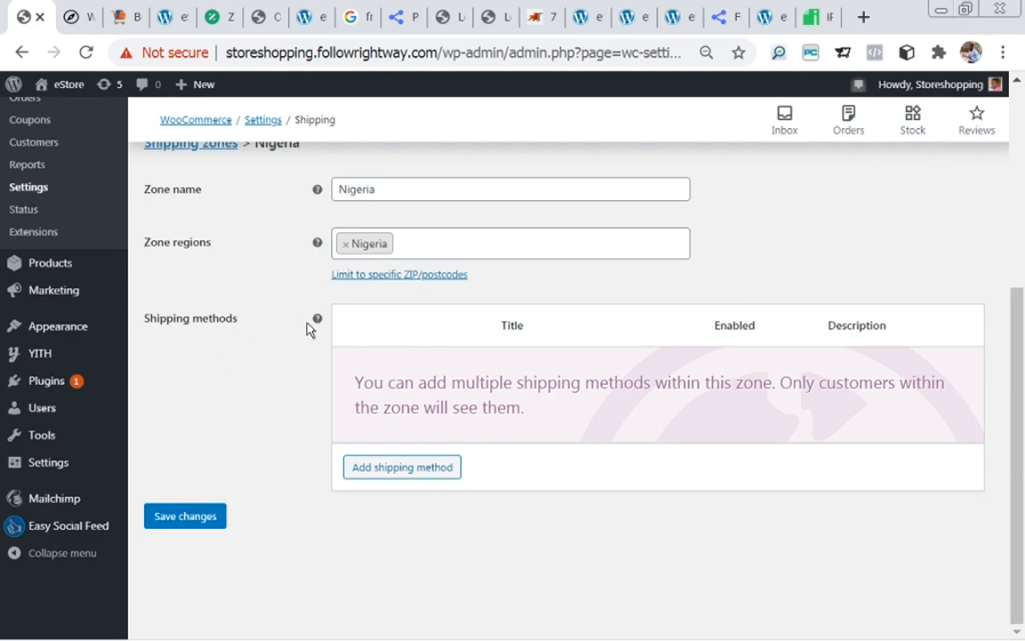
{"action": "mouse_move", "coordinate": [318, 320]}
{"action": "mouse_move", "coordinate": [318, 248]}
{"action": "mouse_move", "coordinate": [318, 189]}
{"action": "left_click", "coordinate": [394, 472]}
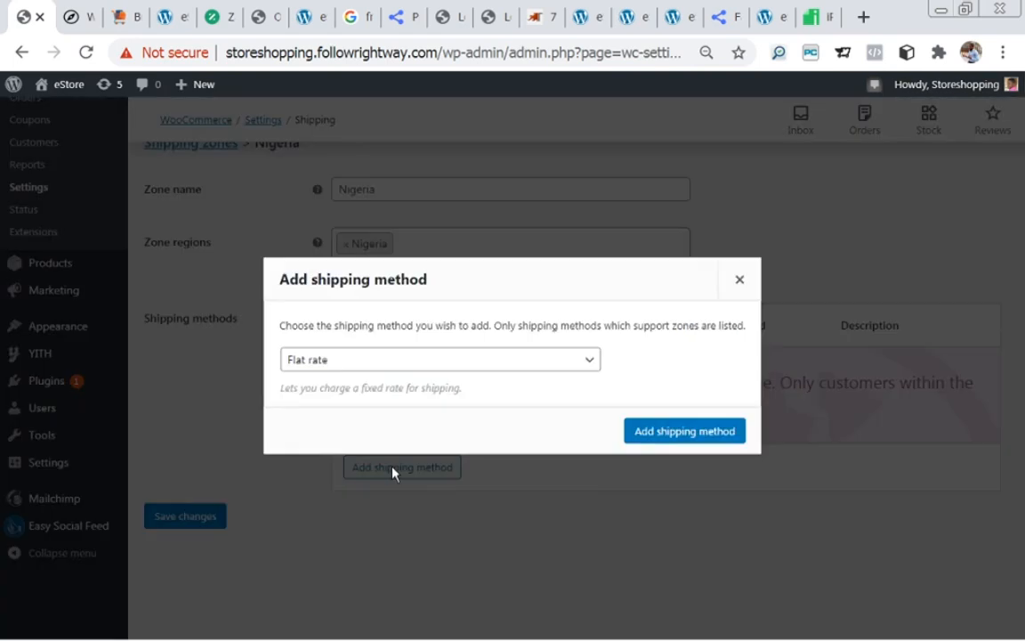
{"action": "left_click", "coordinate": [372, 363]}
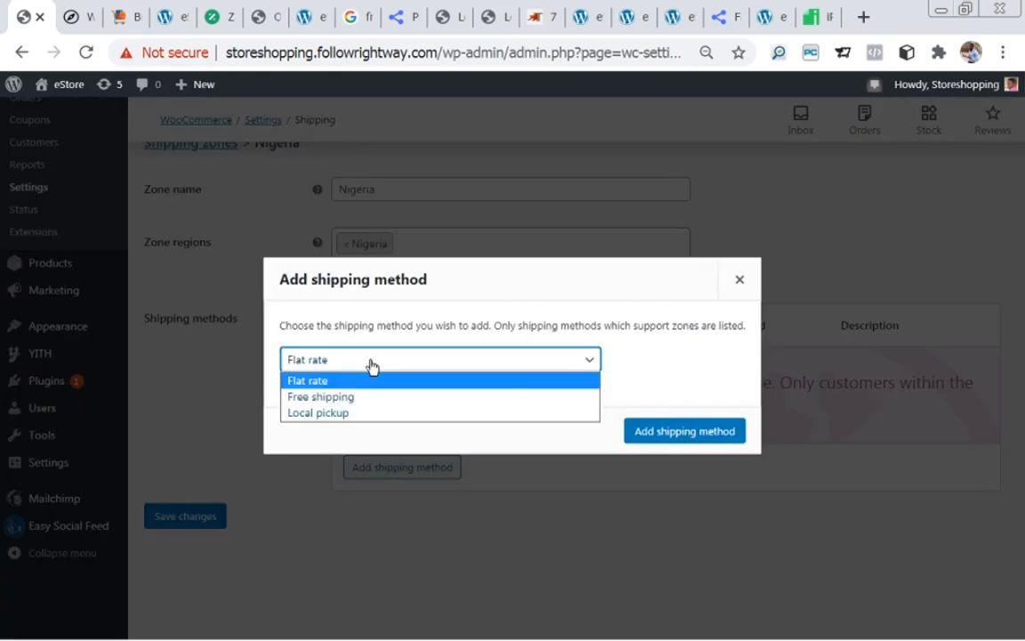
{"action": "left_click", "coordinate": [331, 385]}
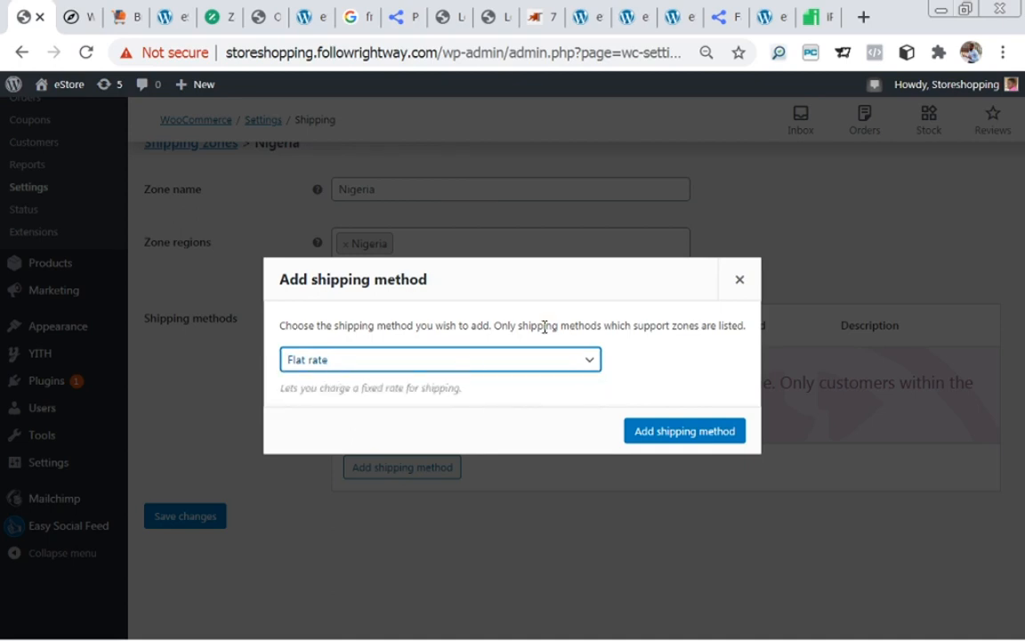
{"action": "left_click", "coordinate": [642, 439]}
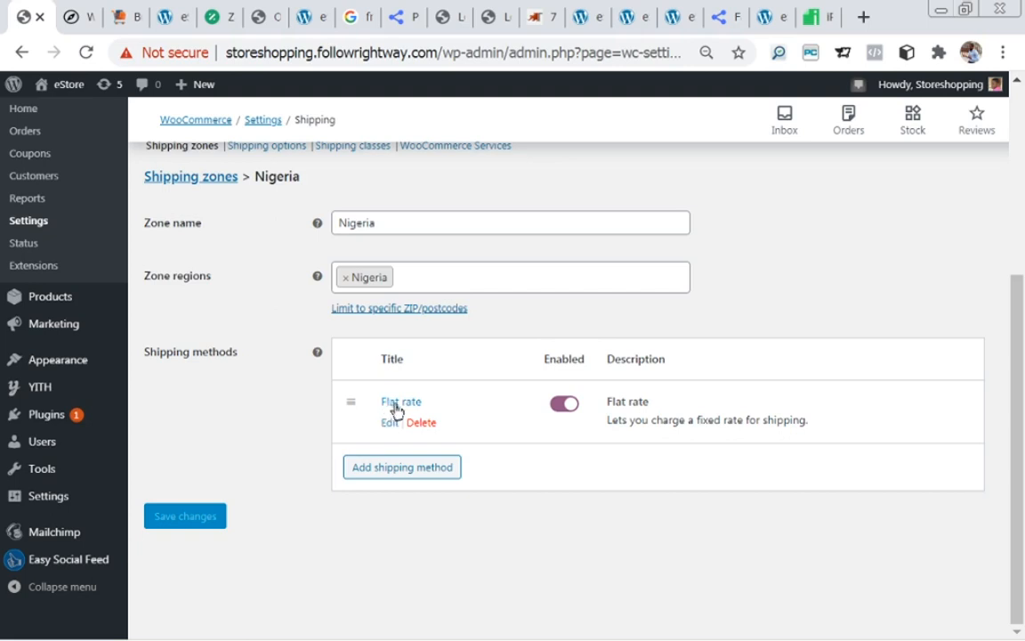
- Edit the flat rate method, keeping its tax status Taxable, set its cost to 1000, and save it
{"action": "left_click", "coordinate": [389, 424]}
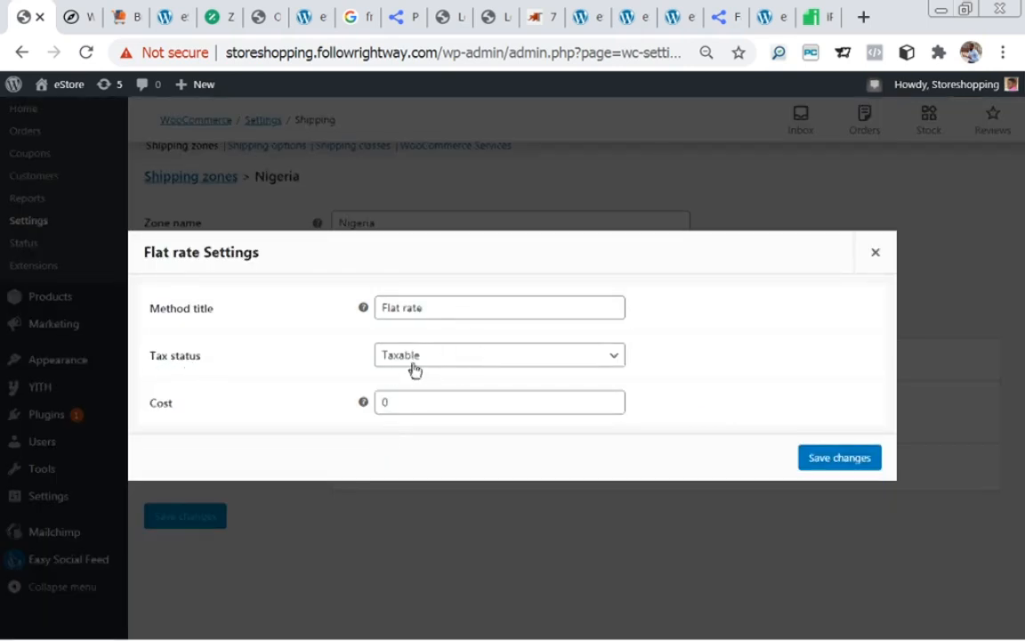
{"action": "left_click", "coordinate": [461, 357]}
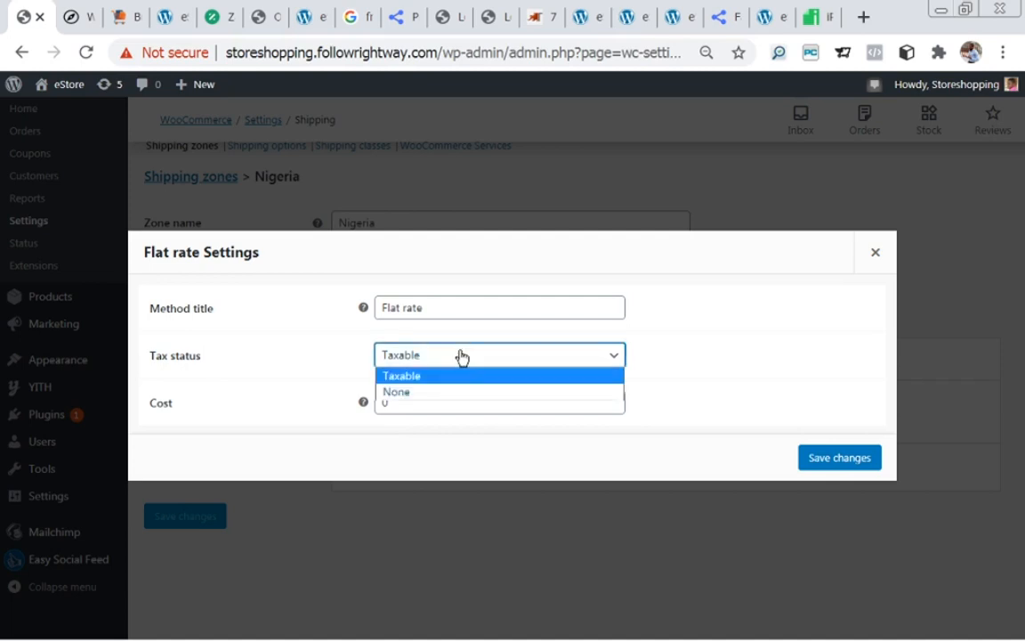
{"action": "left_click", "coordinate": [462, 356]}
{"action": "left_click", "coordinate": [453, 360]}
{"action": "left_click", "coordinate": [435, 373]}
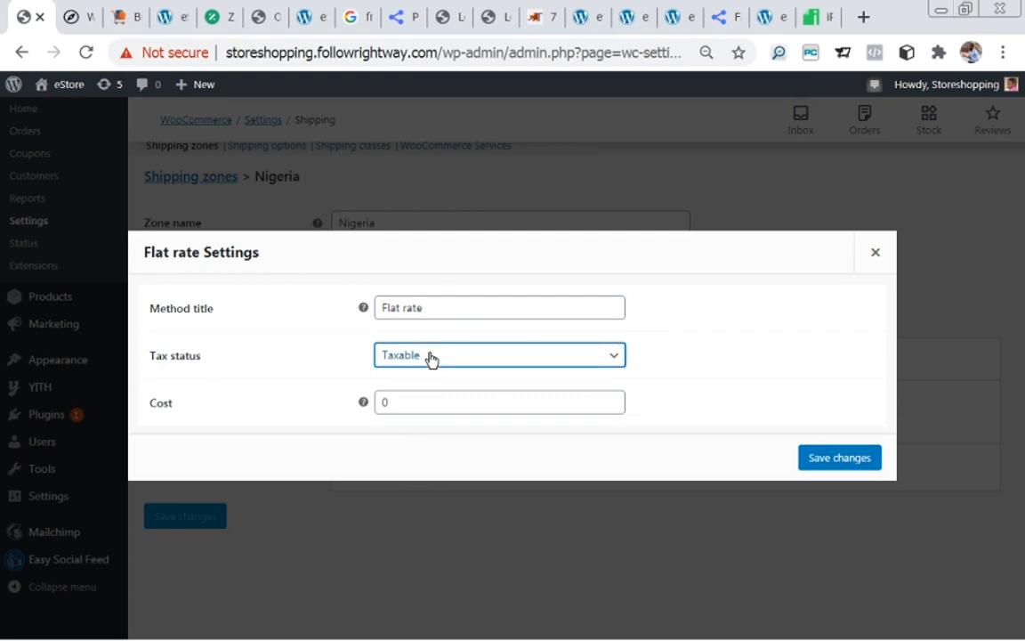
{"action": "left_click", "coordinate": [401, 406]}
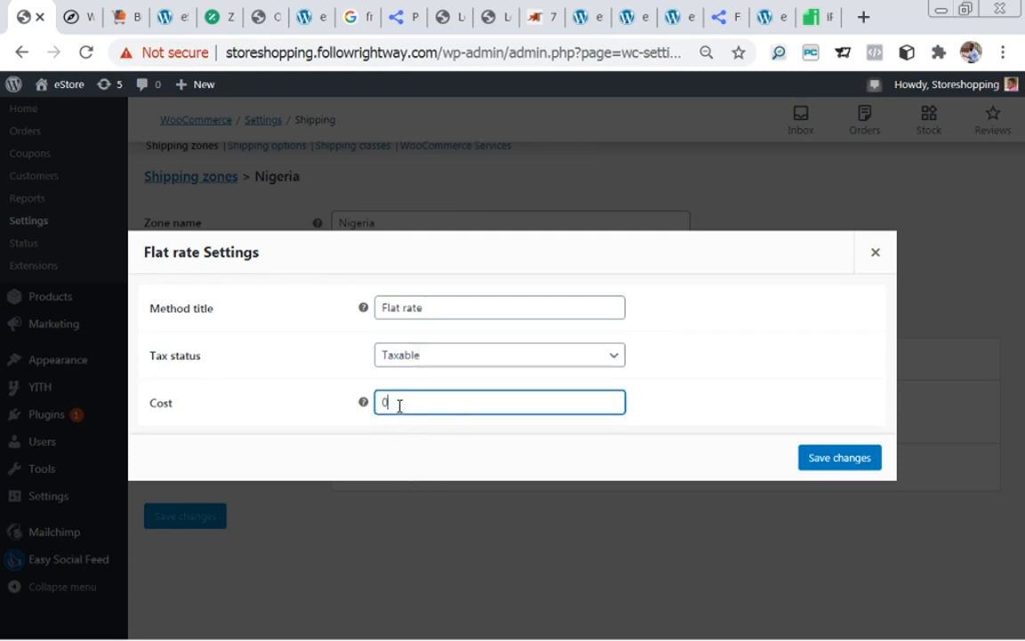
{"action": "key", "text": "BackSpace"}
{"action": "type", "text": "1000"}
{"action": "left_click", "coordinate": [822, 459]}
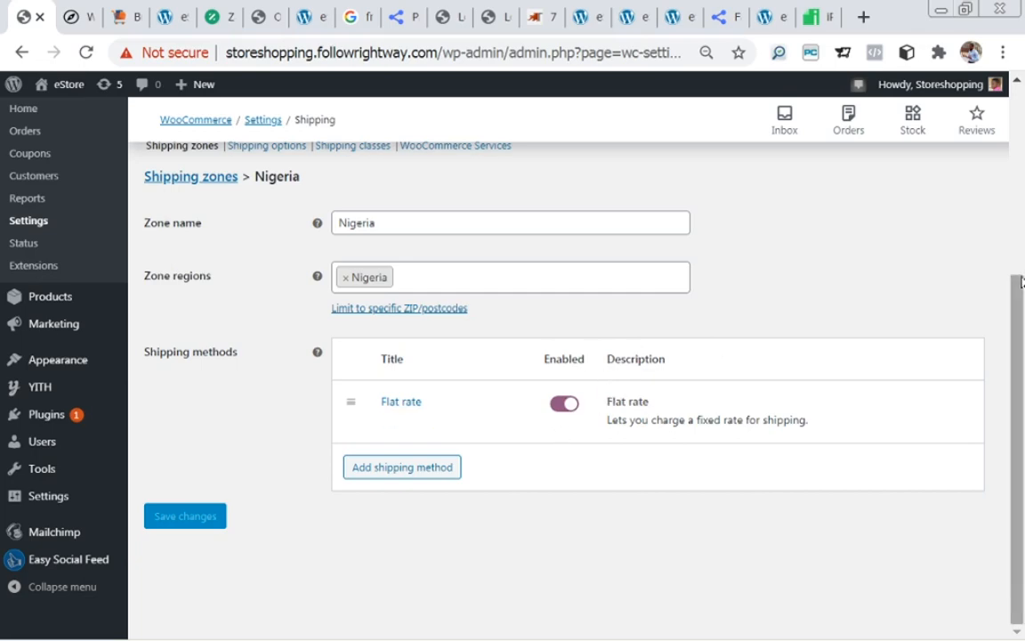
- Open the shipping options and review the calculation, shipping destination and debug mode settings
{"action": "left_click_drag", "start_coordinate": [1022, 291], "coordinate": [1011, 180]}
{"action": "left_click", "coordinate": [260, 344]}
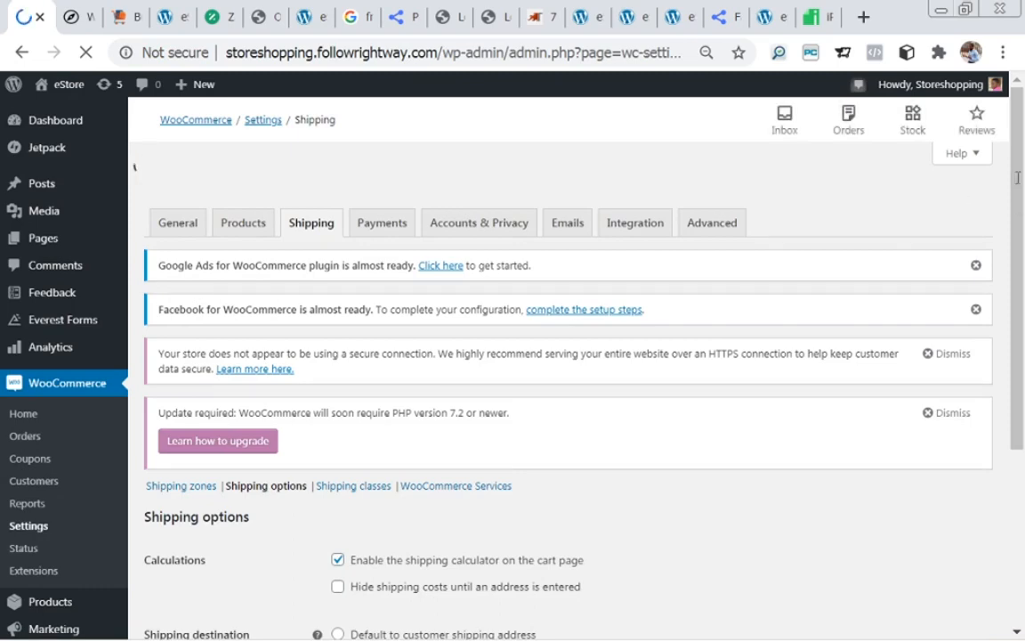
{"action": "scroll", "coordinate": [1019, 214], "scroll_direction": "down", "scroll_amount": 3}
{"action": "left_click_drag", "start_coordinate": [1021, 236], "coordinate": [1021, 305]}
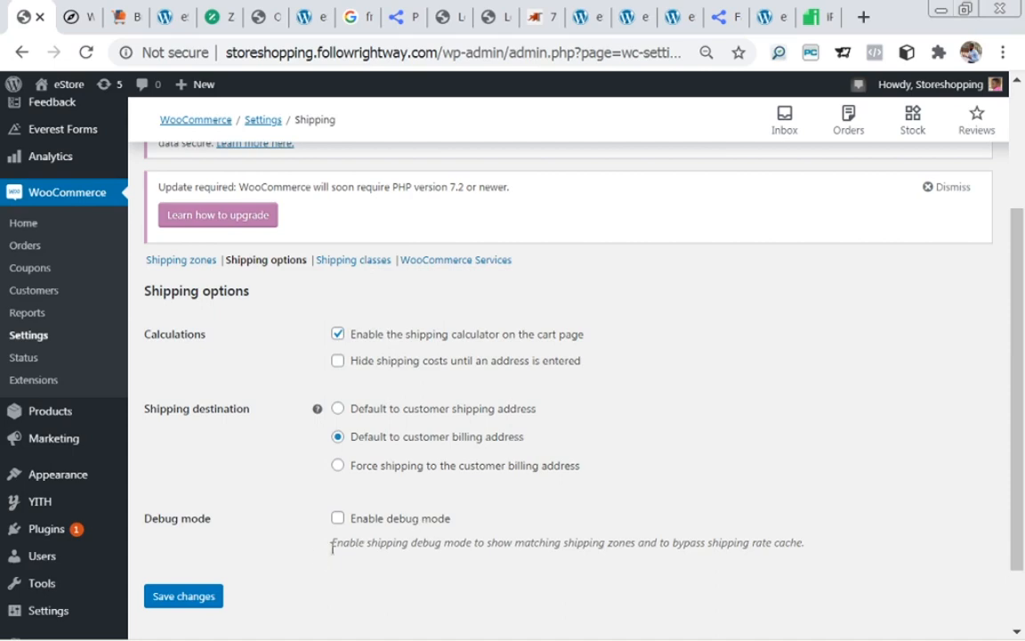
{"action": "left_click_drag", "start_coordinate": [1014, 323], "coordinate": [1017, 206]}
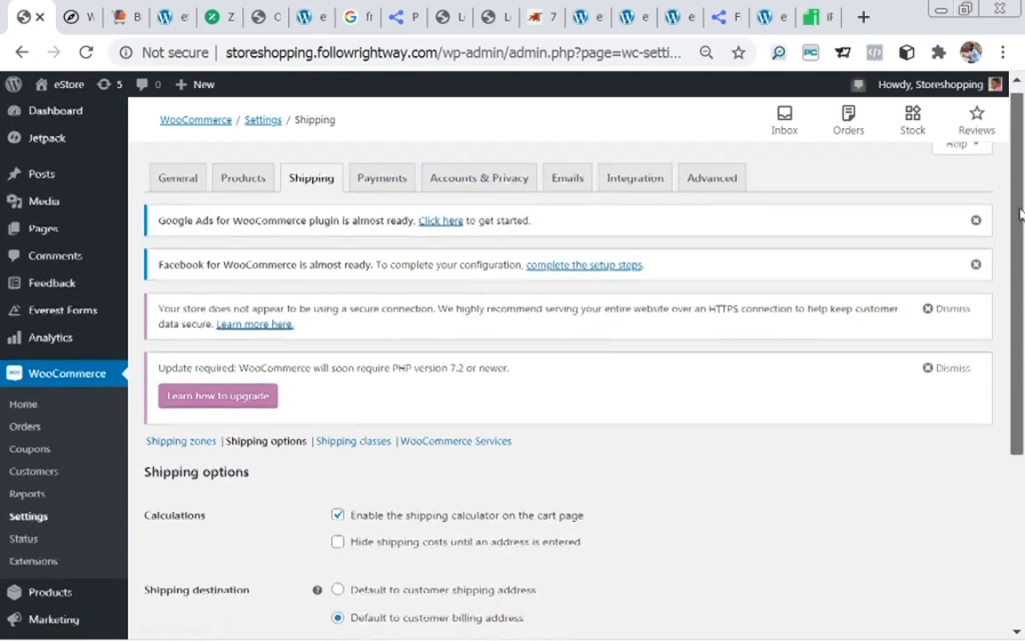
{"action": "scroll", "coordinate": [449, 412], "scroll_direction": "down", "scroll_amount": 1}
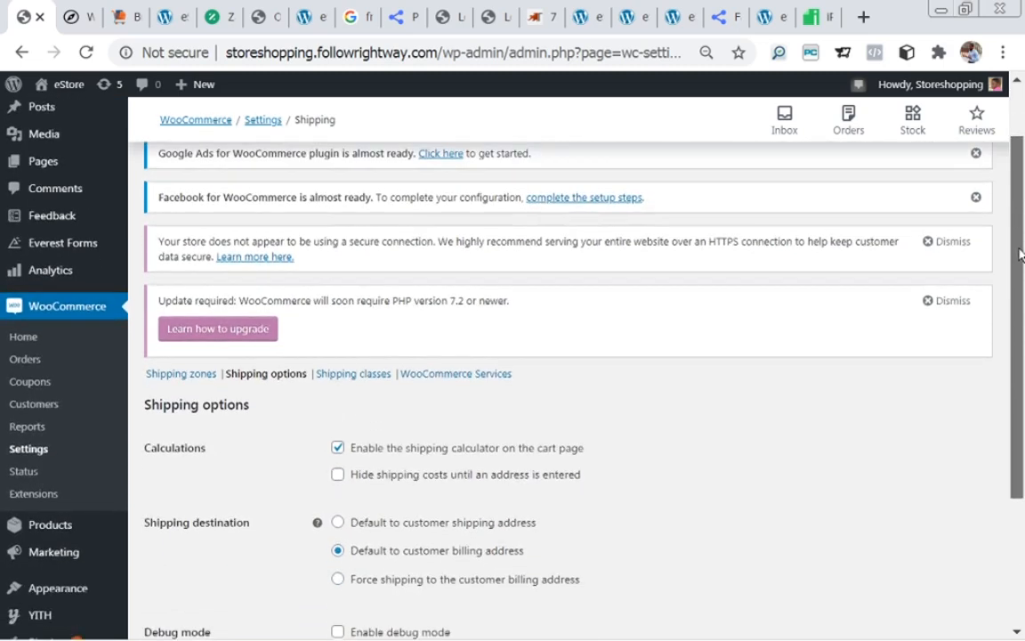
- Open the shipping classes and add two blank shipping class rows
{"action": "left_click", "coordinate": [351, 376]}
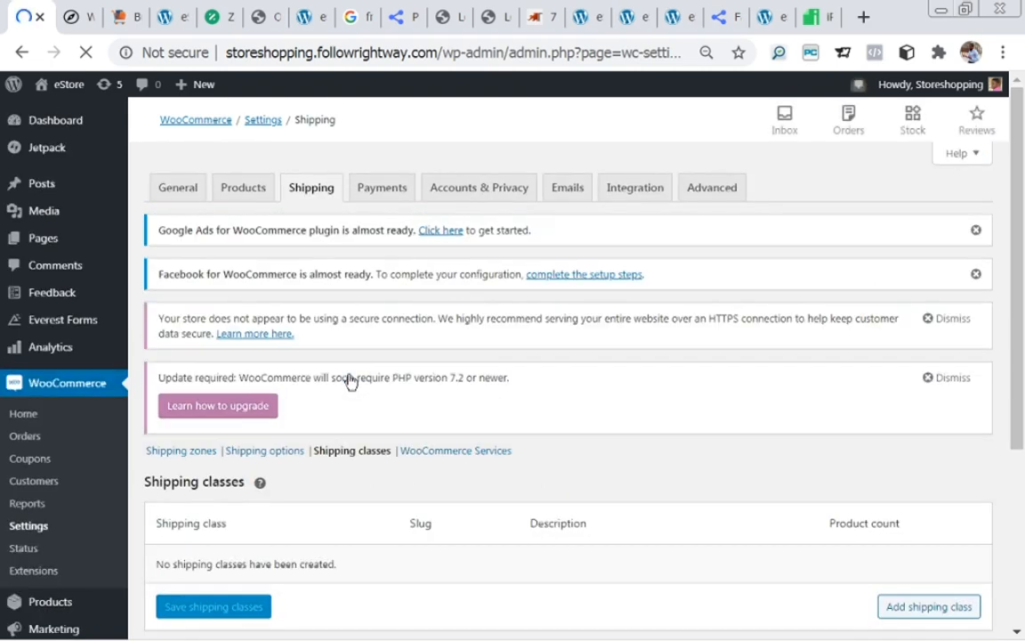
{"action": "scroll", "coordinate": [1020, 261], "scroll_direction": "down", "scroll_amount": 1}
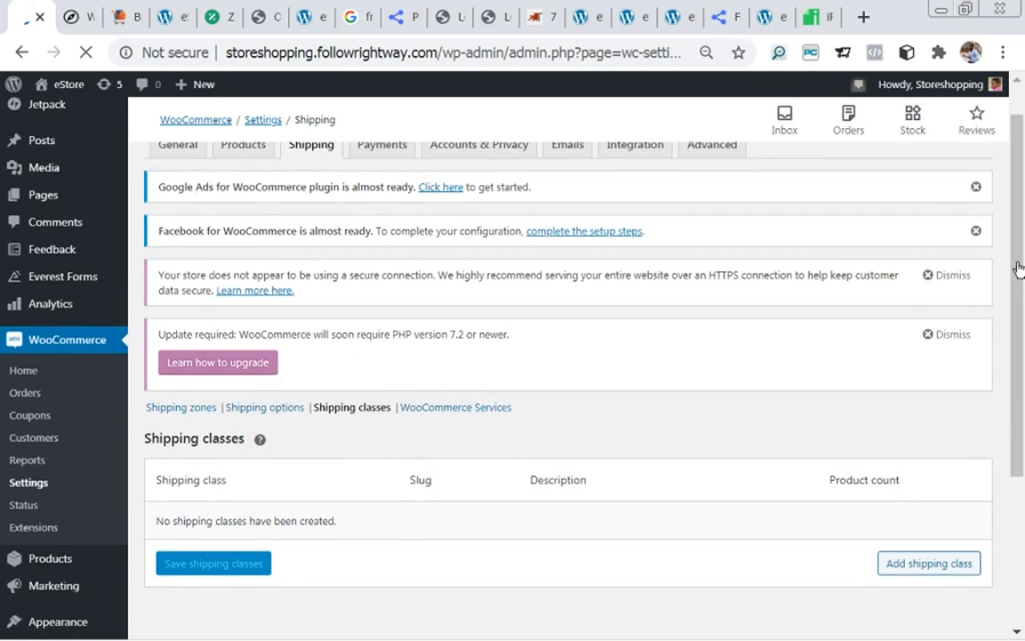
{"action": "left_click_drag", "start_coordinate": [1020, 269], "coordinate": [1013, 344]}
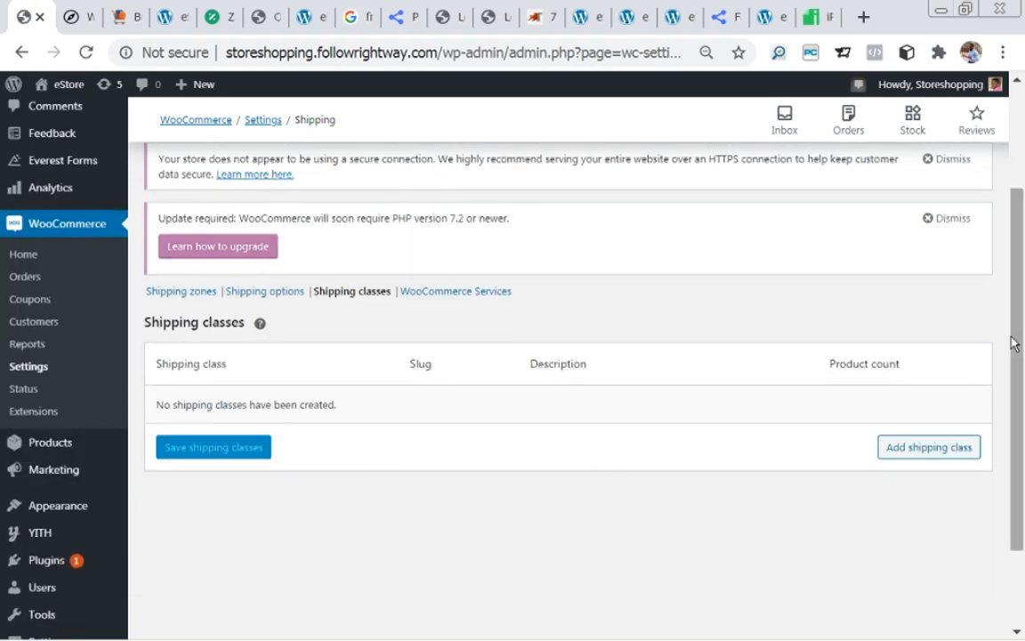
{"action": "left_click_drag", "start_coordinate": [1021, 276], "coordinate": [1020, 295]}
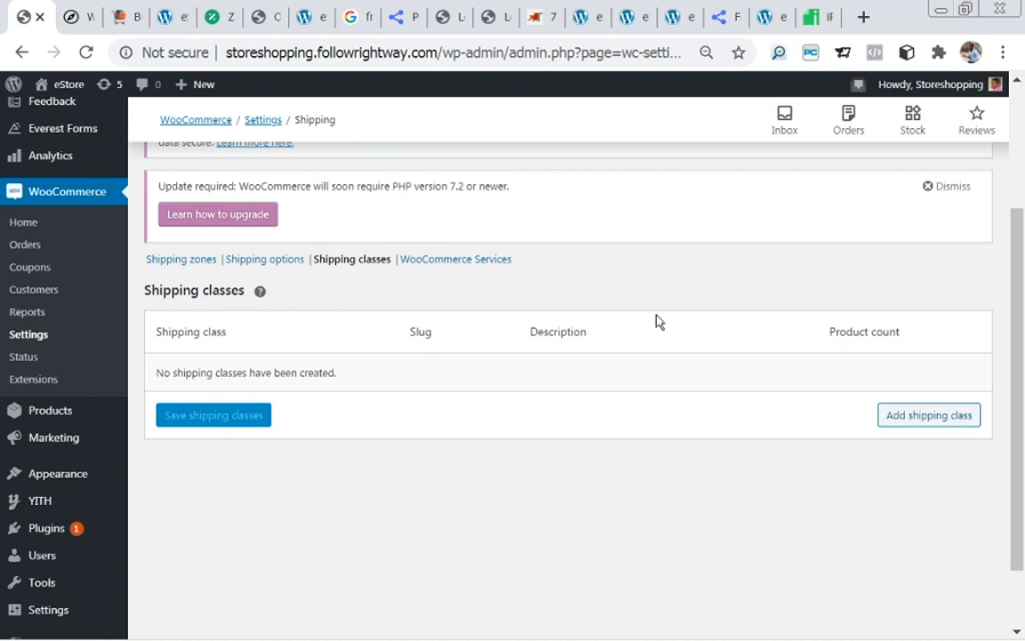
{"action": "left_click", "coordinate": [925, 422]}
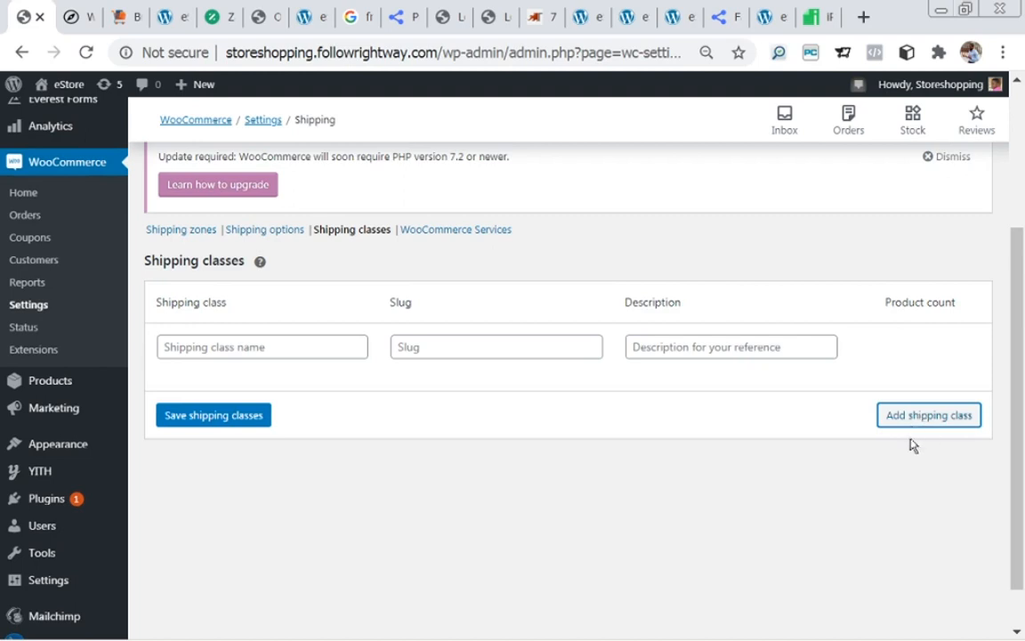
{"action": "left_click", "coordinate": [917, 419]}
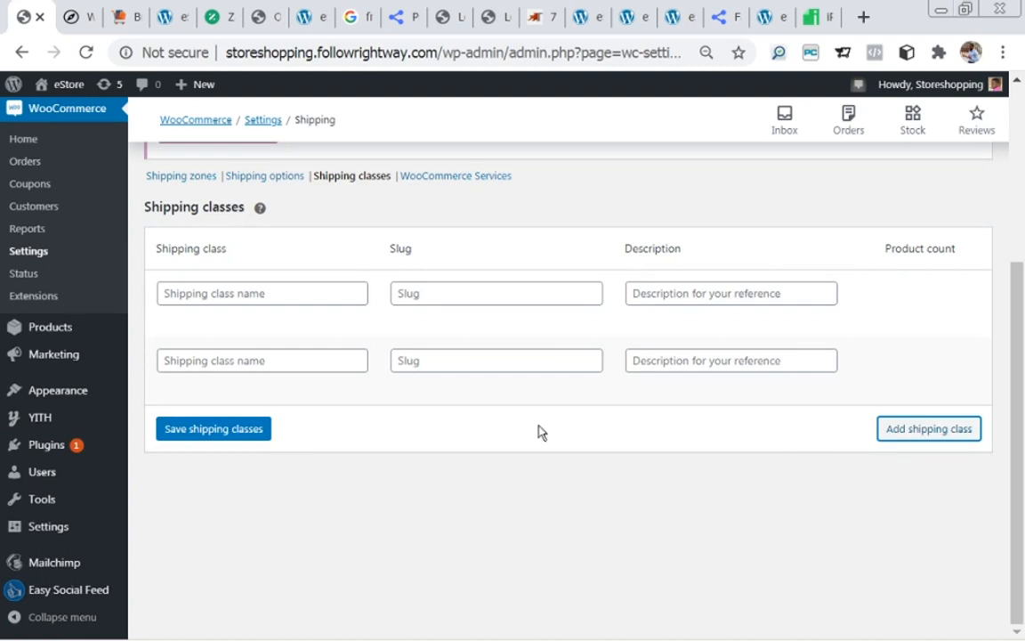
{"action": "mouse_move", "coordinate": [303, 392]}
- Name the first shipping class "bulky" and copy that name into its slug
{"action": "left_click", "coordinate": [229, 292]}
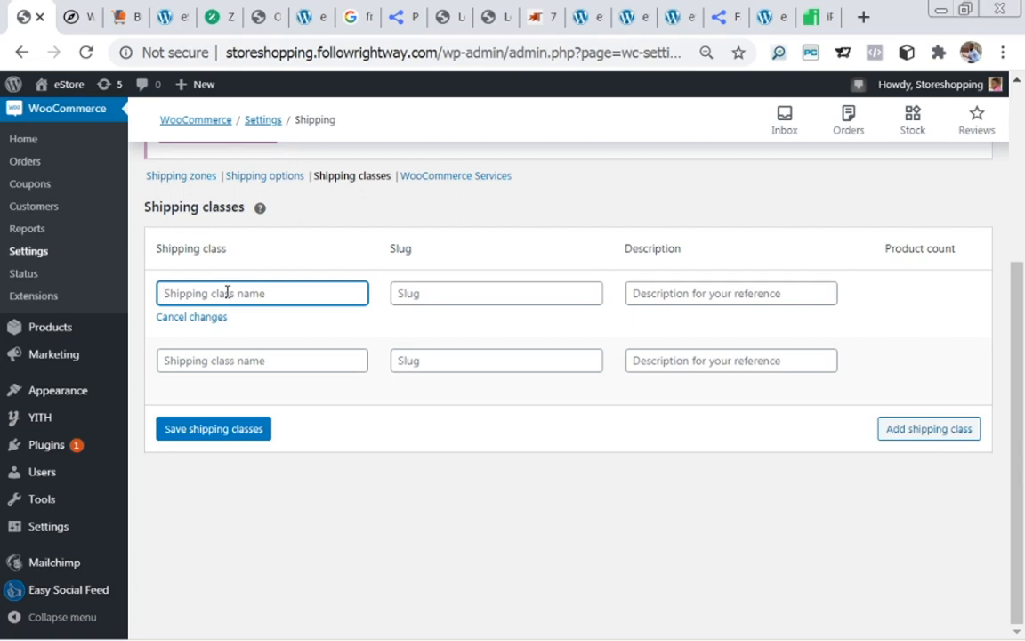
{"action": "type", "text": "bulky"}
{"action": "double_click", "coordinate": [211, 297]}
{"action": "key", "text": "ctrl+c"}
{"action": "left_click", "coordinate": [211, 297]}
{"action": "left_click", "coordinate": [408, 292]}
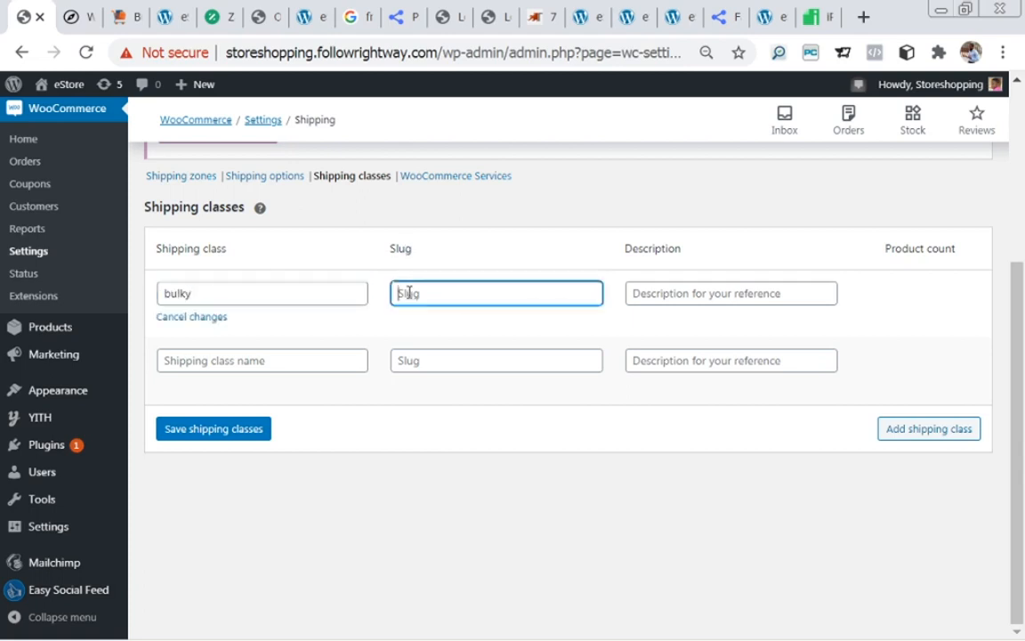
{"action": "key", "text": "ctrl+v"}
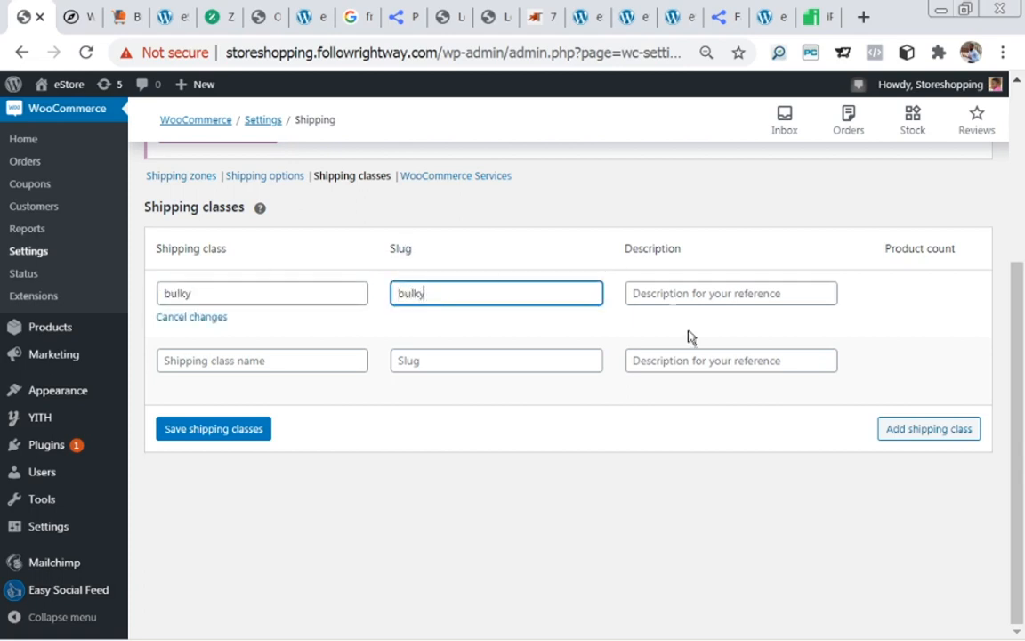
- Describe the bulky shipping class as "more than 10,000"
{"action": "left_click", "coordinate": [662, 294]}
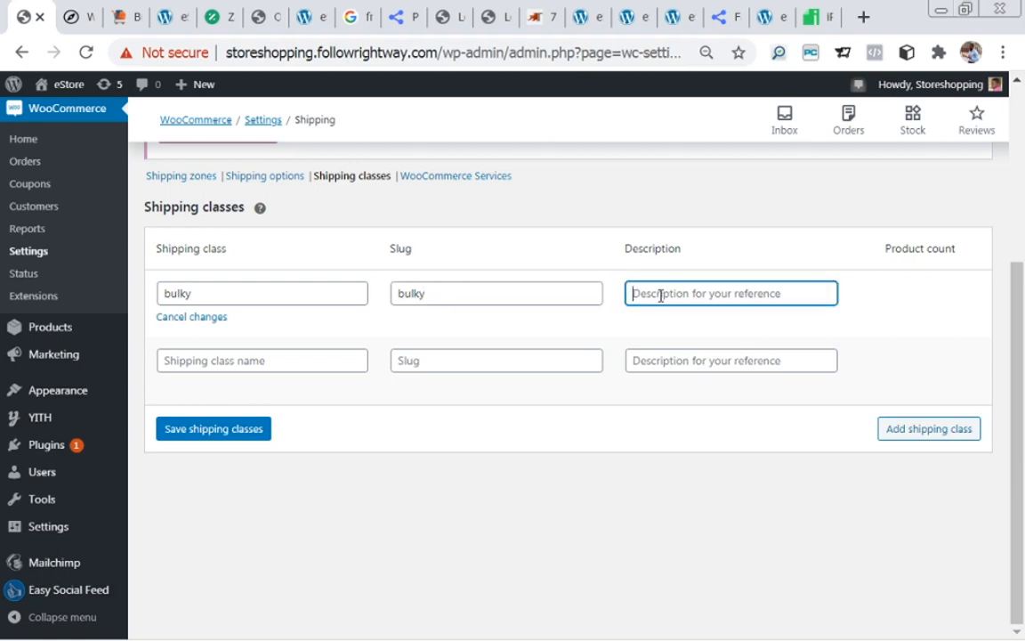
{"action": "type", "text": "mo"}
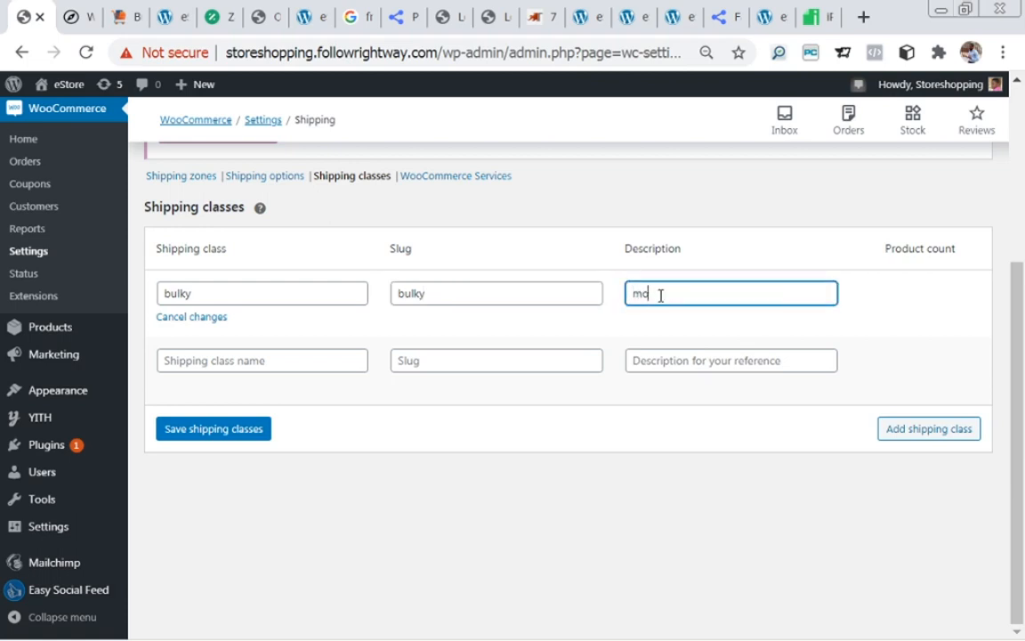
{"action": "type", "text": "re han"}
{"action": "left_click", "coordinate": [662, 293]}
{"action": "type", "text": "t"}
{"action": "left_click", "coordinate": [697, 293]}
{"action": "type", "text": "10,000"}
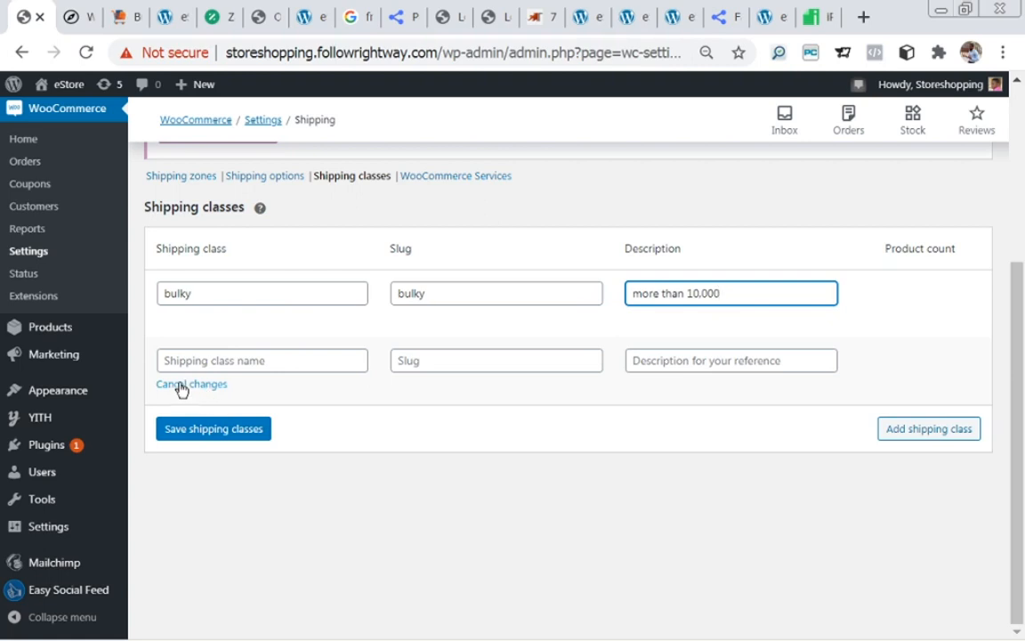
- Discard the empty second shipping class row and save the shipping classes
{"action": "left_click", "coordinate": [179, 388]}
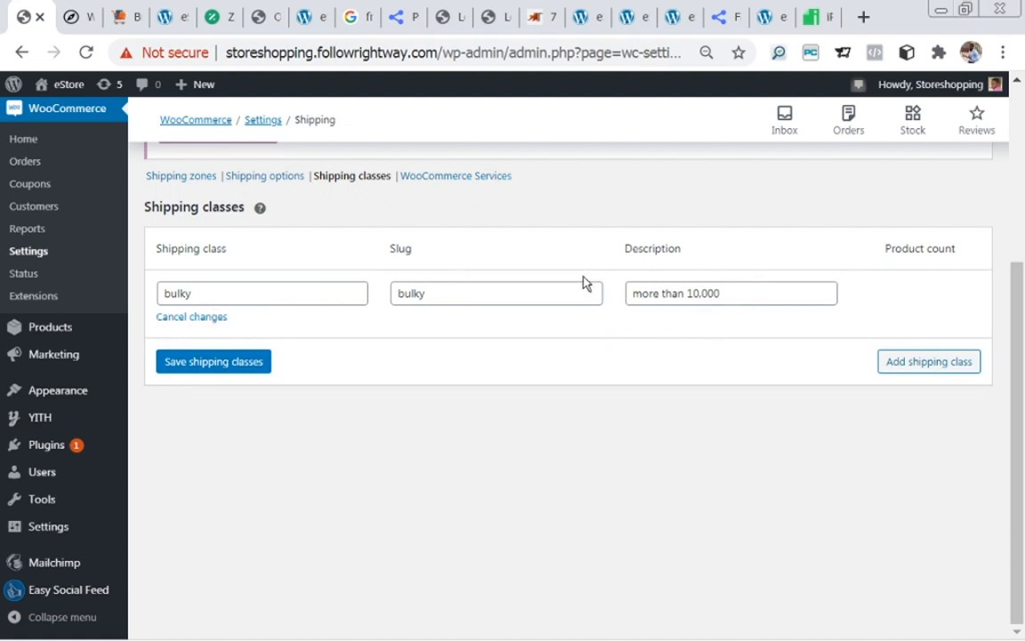
{"action": "left_click", "coordinate": [208, 371]}
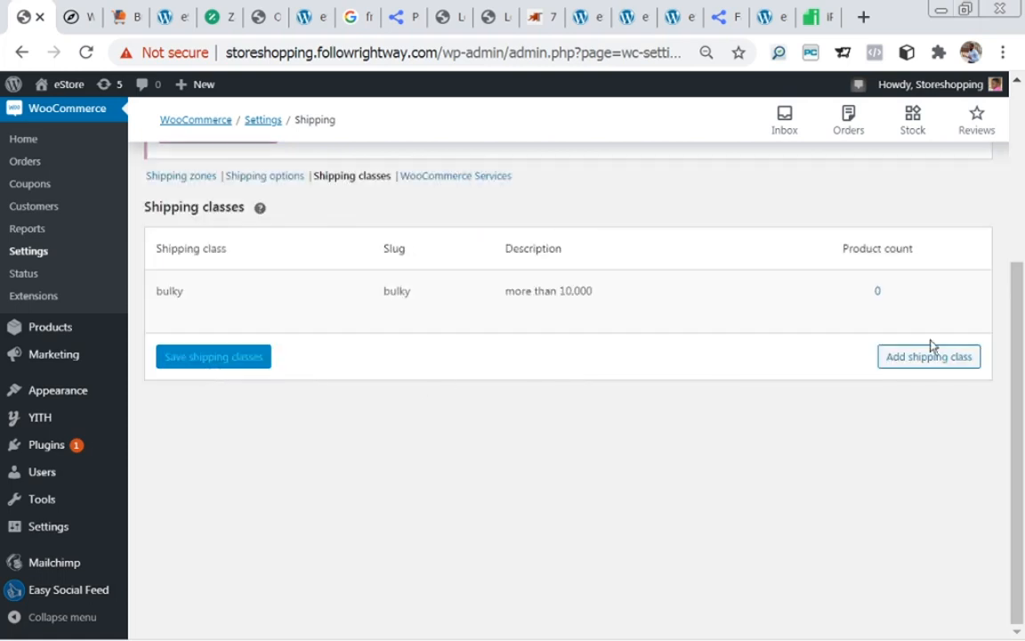
{"action": "left_click_drag", "start_coordinate": [1018, 380], "coordinate": [981, 176]}
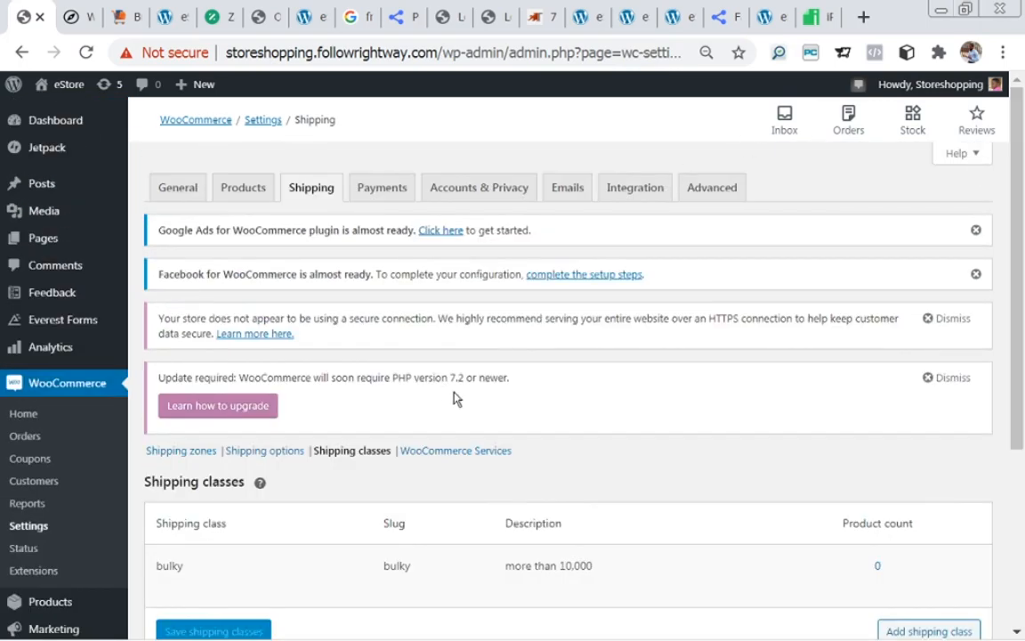
- Open the Nigeria zone's flat rate settings and set the "bulky" shipping class cost to 1000
{"action": "left_click", "coordinate": [177, 452]}
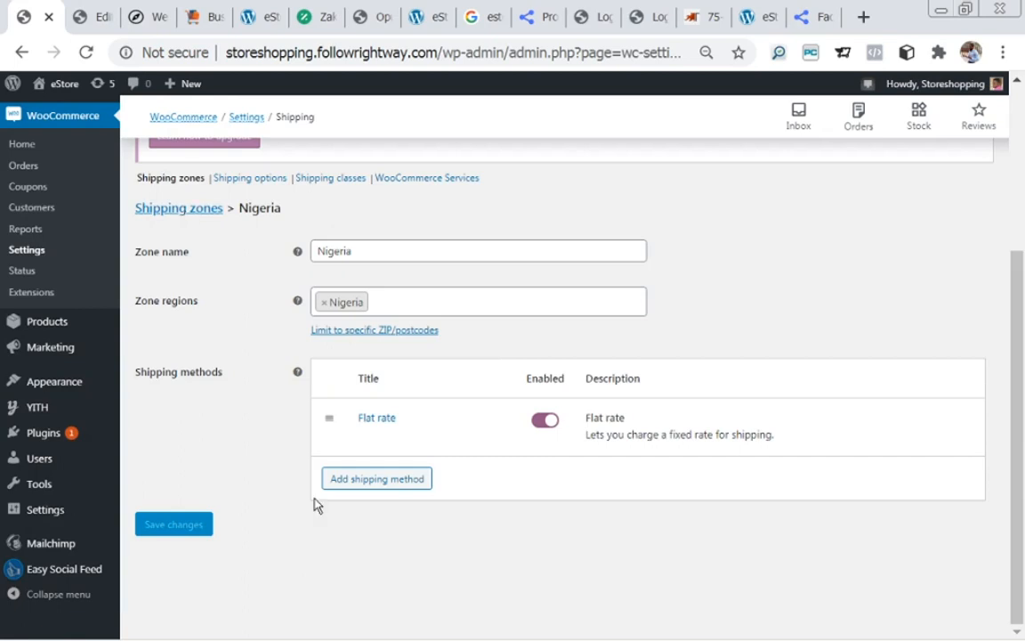
{"action": "mouse_move", "coordinate": [375, 418]}
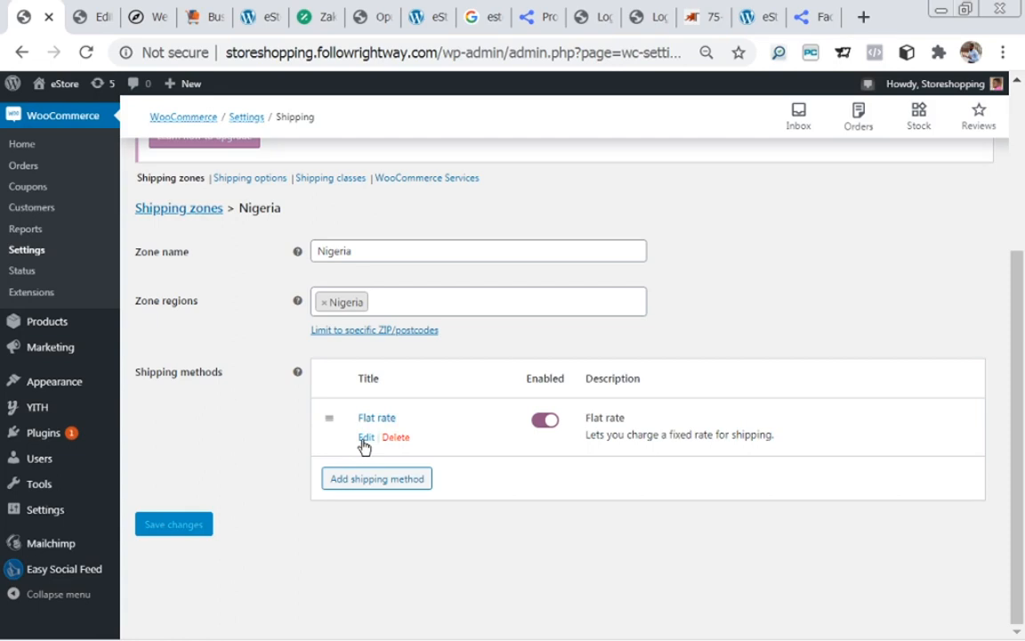
{"action": "left_click", "coordinate": [364, 438]}
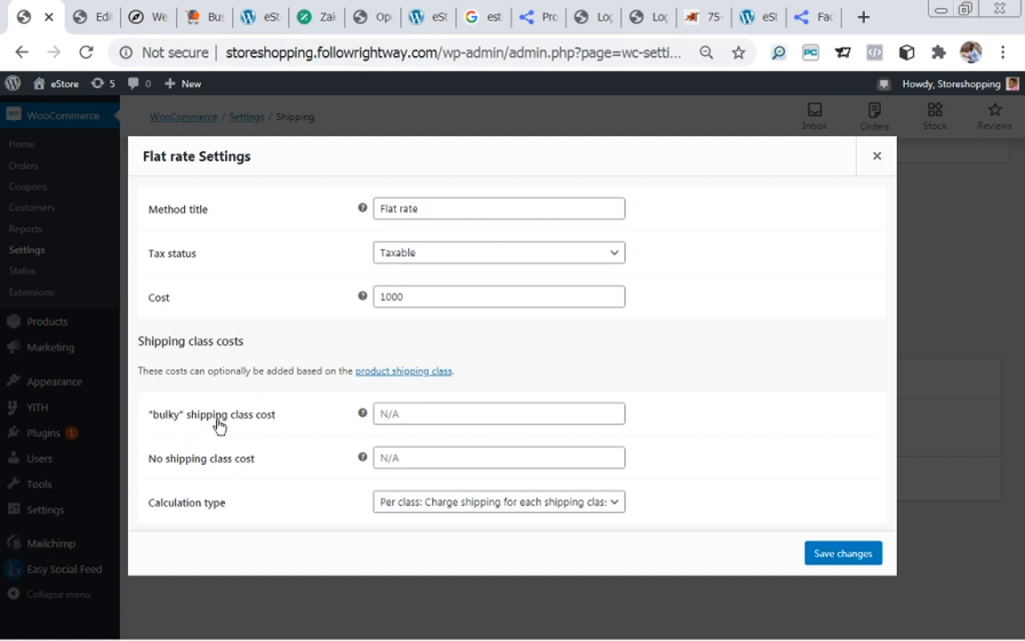
{"action": "left_click", "coordinate": [423, 414]}
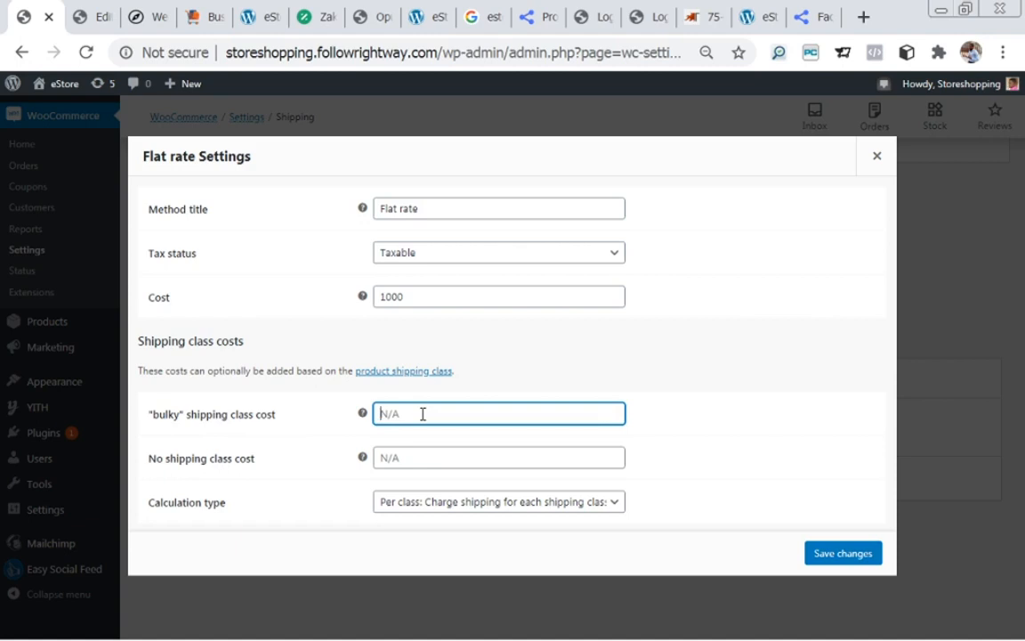
{"action": "type", "text": "1000"}
- Set the no shipping class cost to 500 and keep the per-class calculation type
{"action": "left_click", "coordinate": [409, 456]}
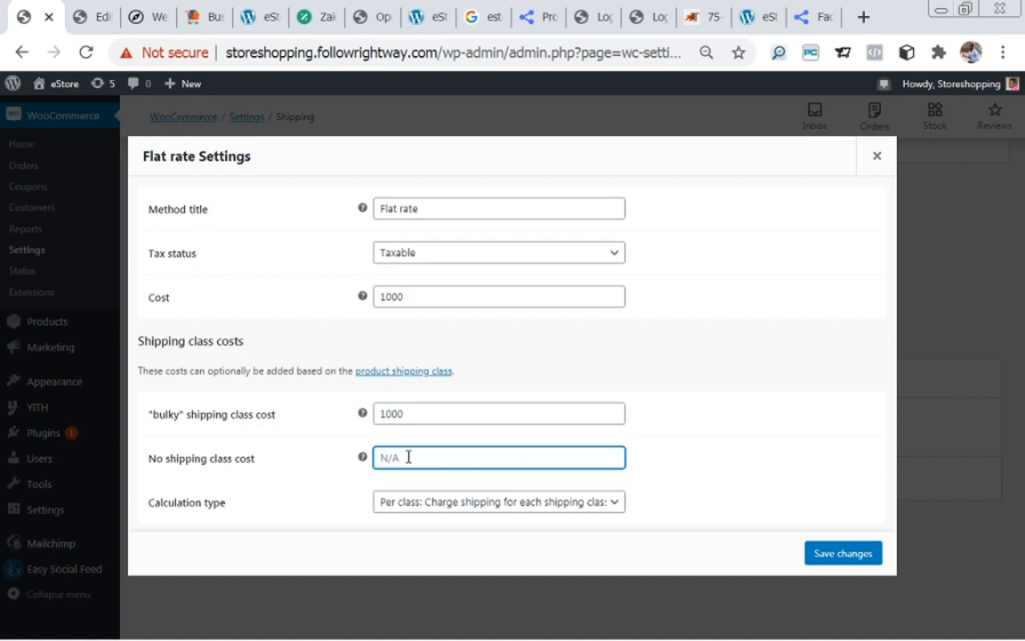
{"action": "type", "text": "500"}
{"action": "left_click", "coordinate": [450, 504]}
{"action": "left_click", "coordinate": [452, 506]}
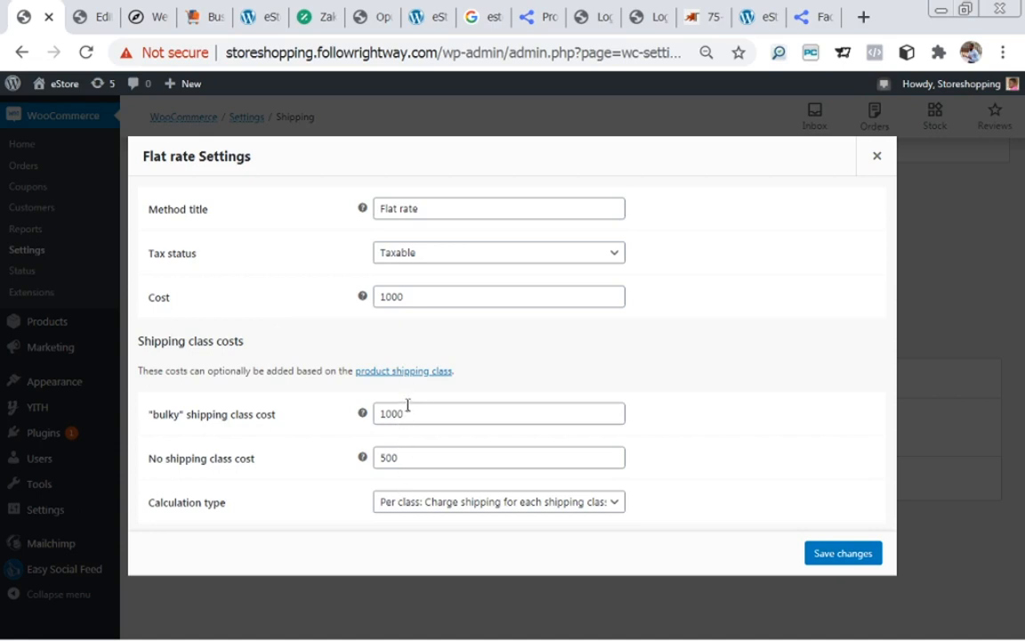
- Clear the flat rate's general cost and save the method's settings
{"action": "left_click_drag", "start_coordinate": [411, 296], "coordinate": [375, 299]}
{"action": "key", "text": "BackSpace"}
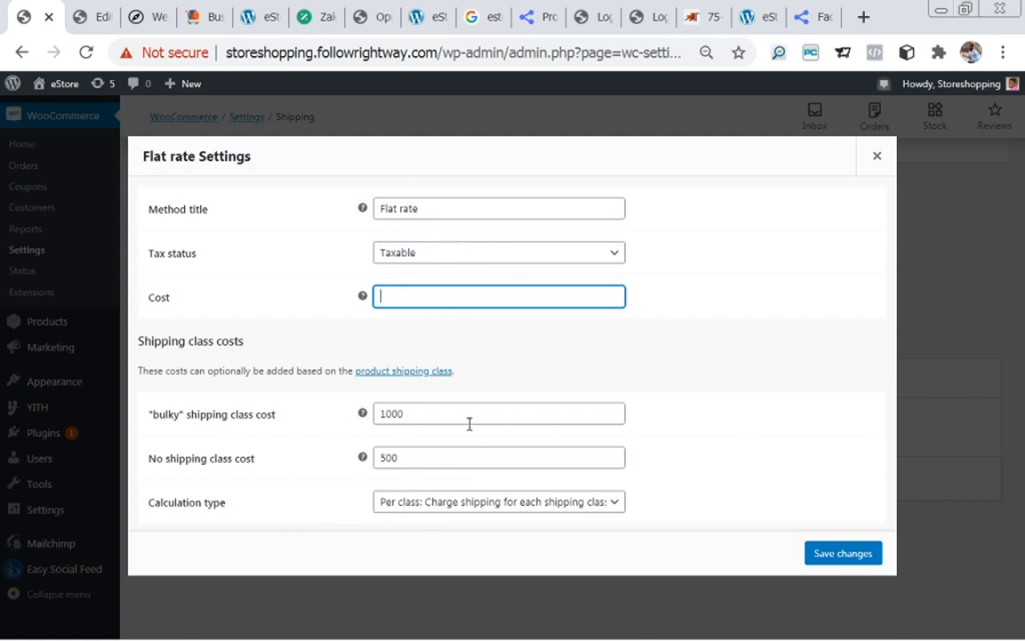
{"action": "left_click", "coordinate": [831, 557]}
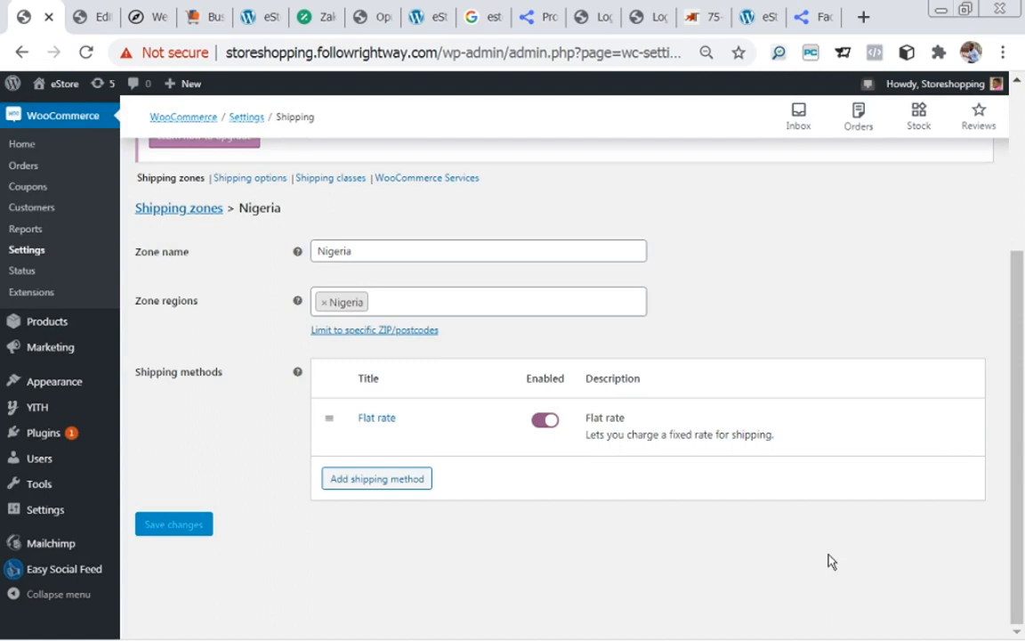
- Add a flat rate shipping method to the zone for locations not covered by the other zones
{"action": "left_click", "coordinate": [153, 217]}
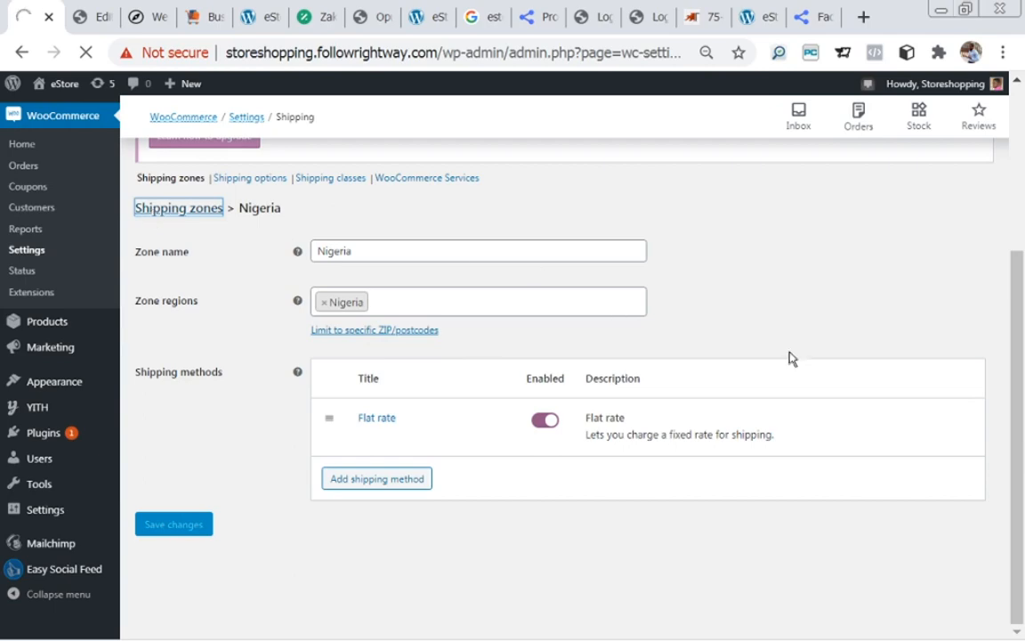
{"action": "scroll", "coordinate": [1013, 309], "scroll_direction": "up", "scroll_amount": 5}
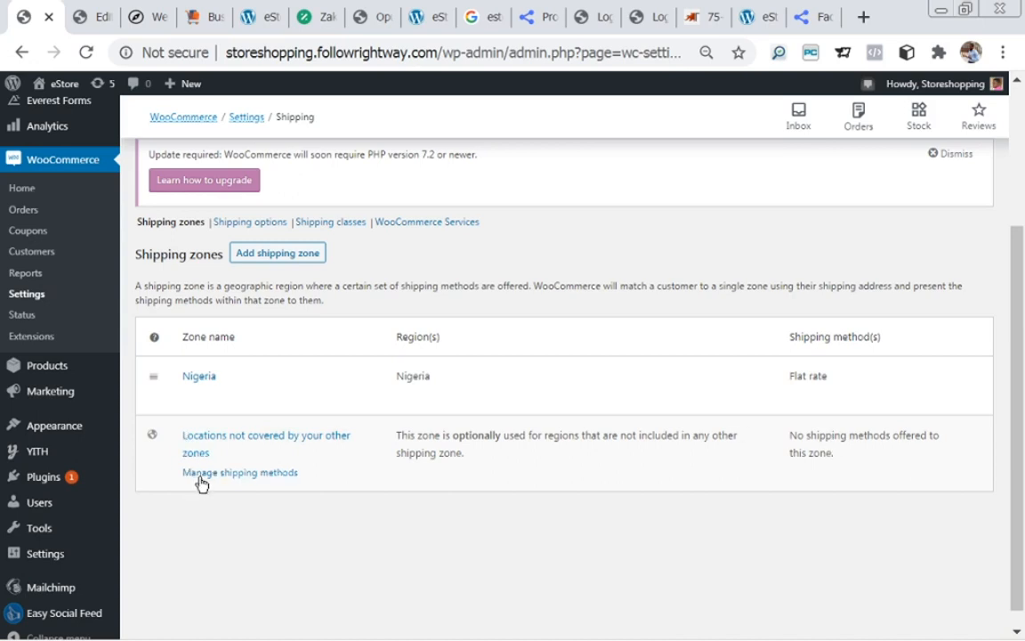
{"action": "left_click", "coordinate": [195, 444]}
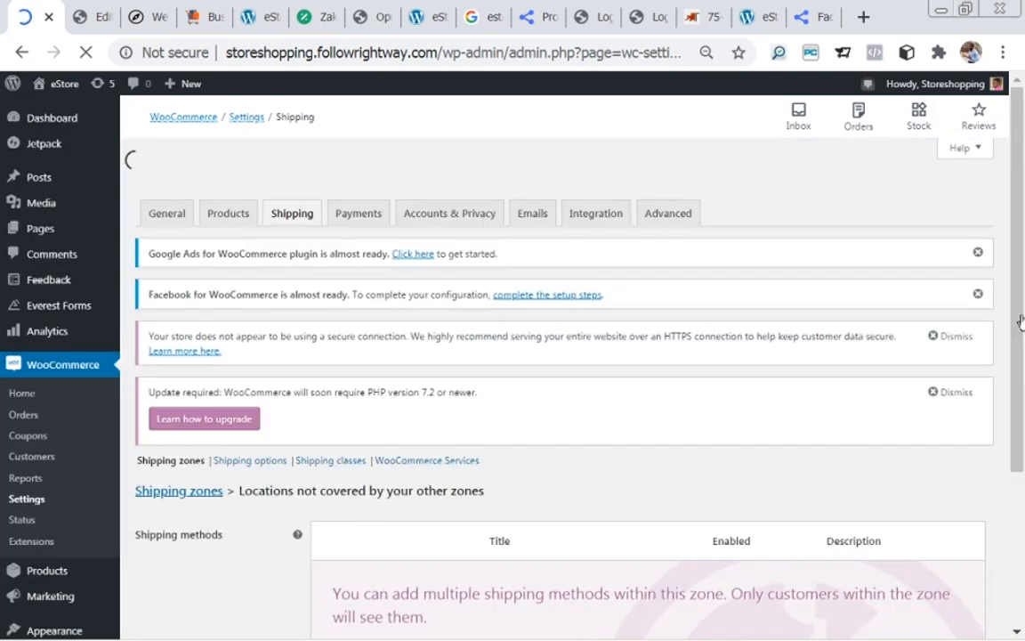
{"action": "left_click_drag", "start_coordinate": [1022, 321], "coordinate": [1021, 468]}
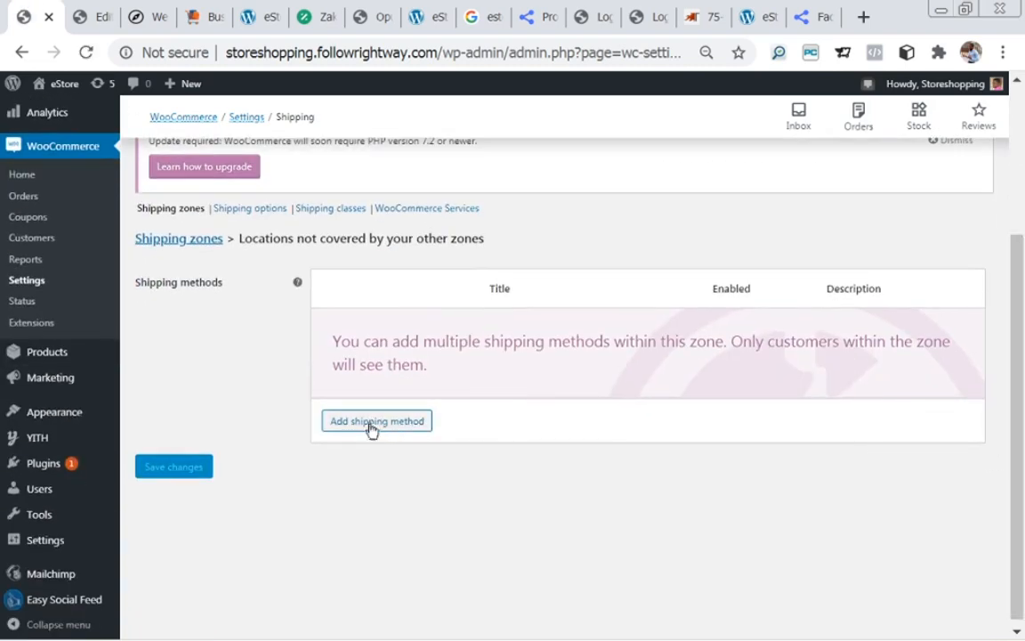
{"action": "left_click", "coordinate": [369, 424]}
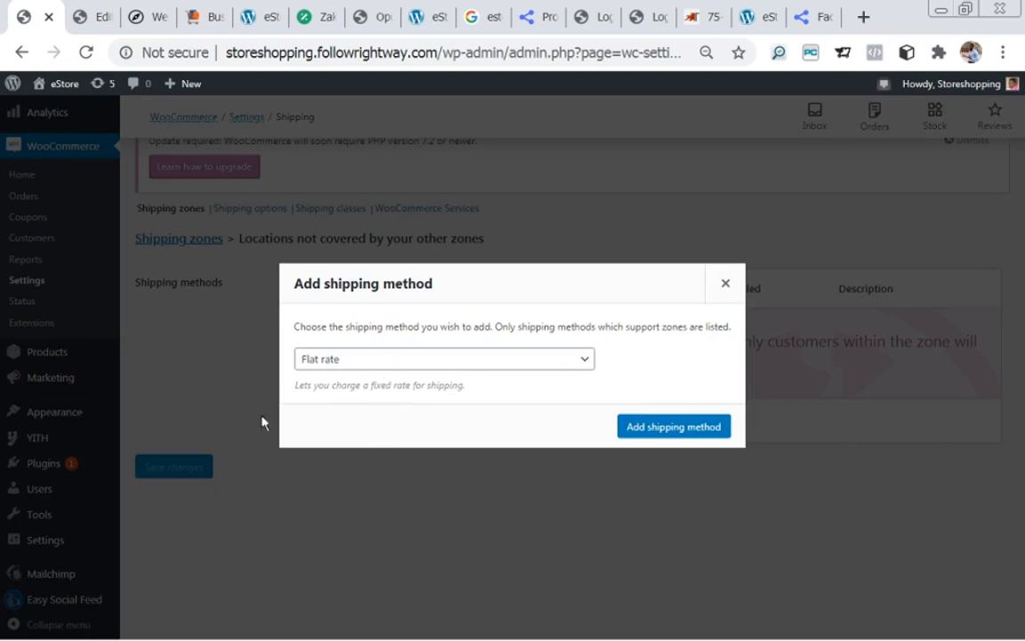
{"action": "left_click", "coordinate": [439, 361]}
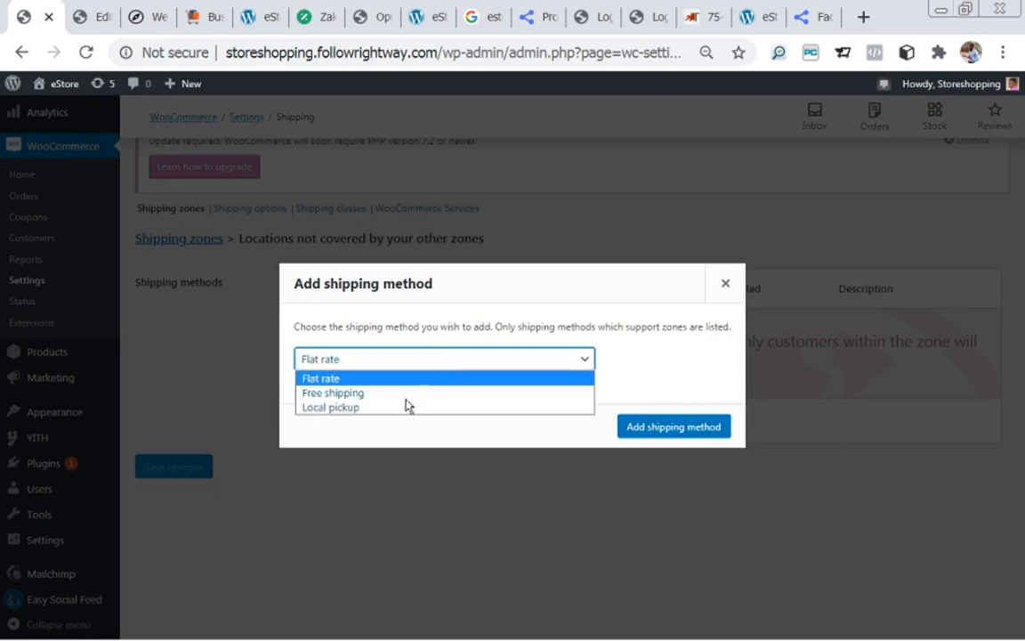
{"action": "left_click", "coordinate": [365, 379]}
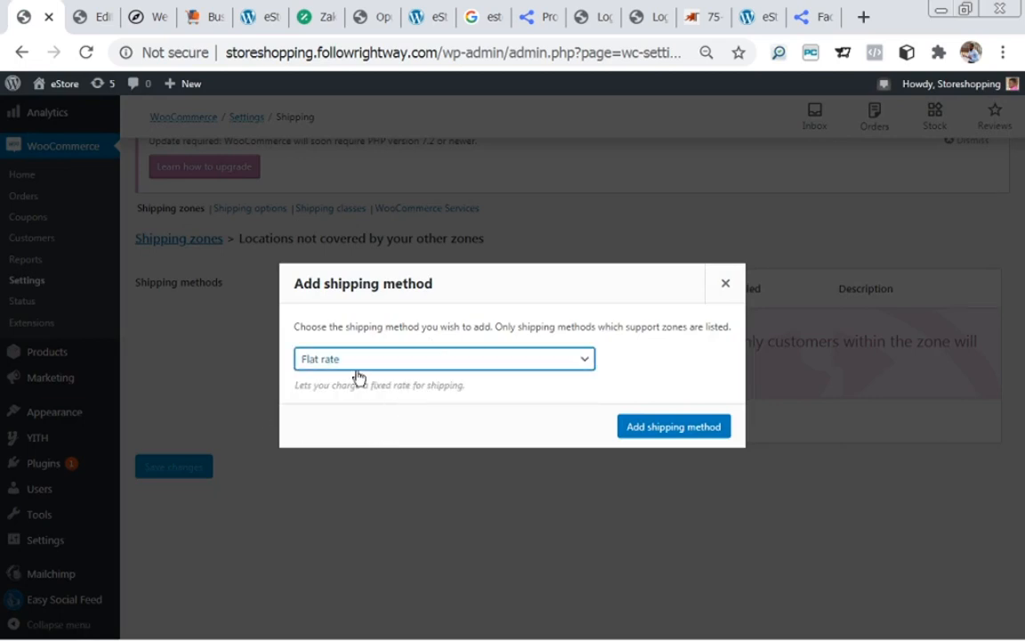
{"action": "left_click", "coordinate": [673, 427]}
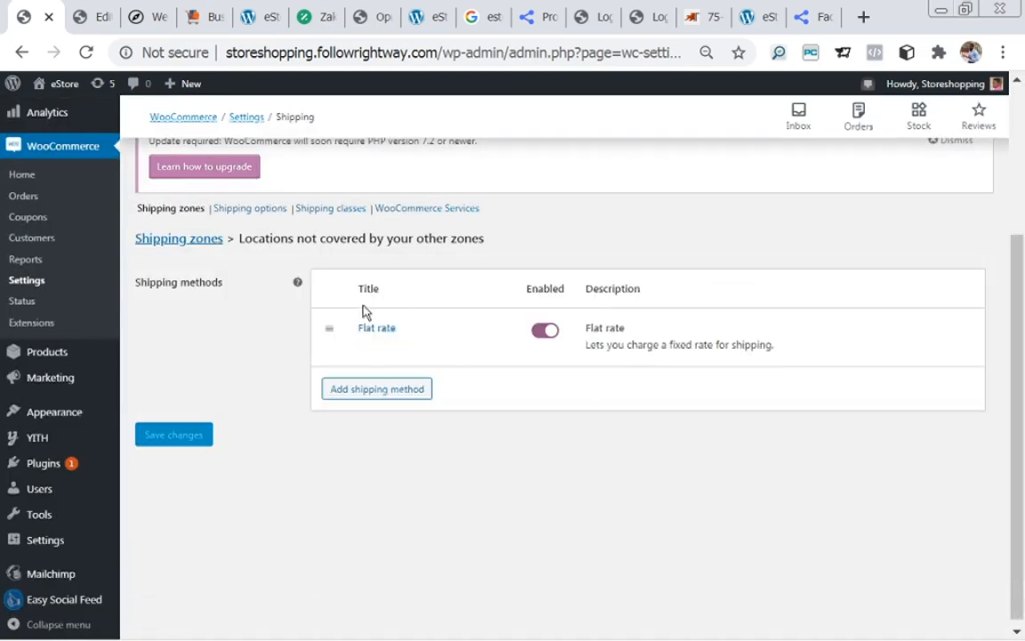
- Set the new flat rate's "bulky" class cost to 1000 and its no shipping class cost to 500, and save it
{"action": "left_click", "coordinate": [364, 349]}
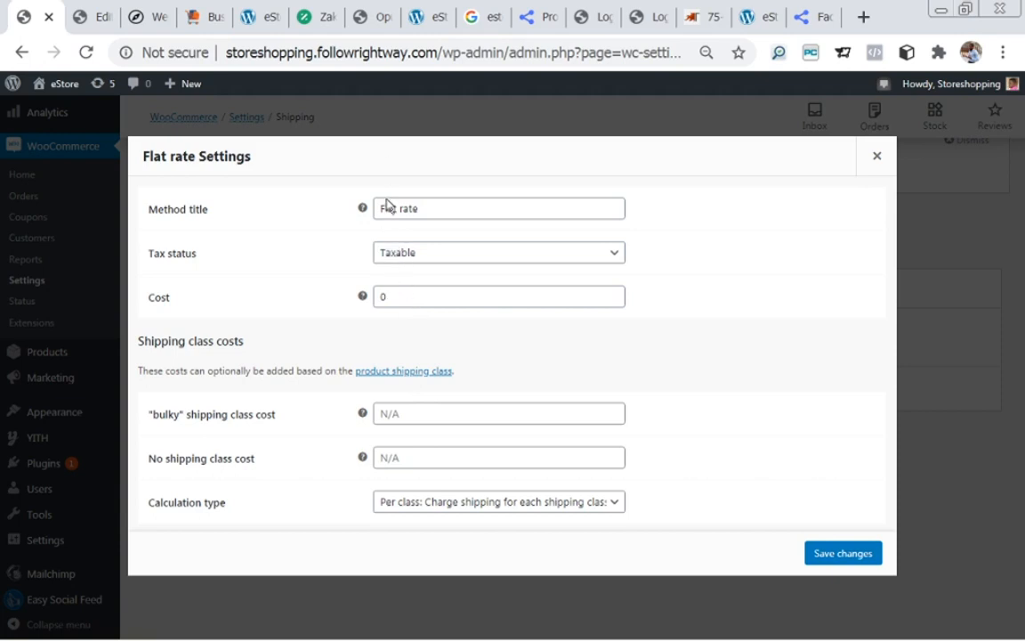
{"action": "left_click", "coordinate": [412, 413]}
{"action": "left_click", "coordinate": [405, 452]}
{"action": "left_click", "coordinate": [408, 457]}
{"action": "left_click", "coordinate": [405, 495]}
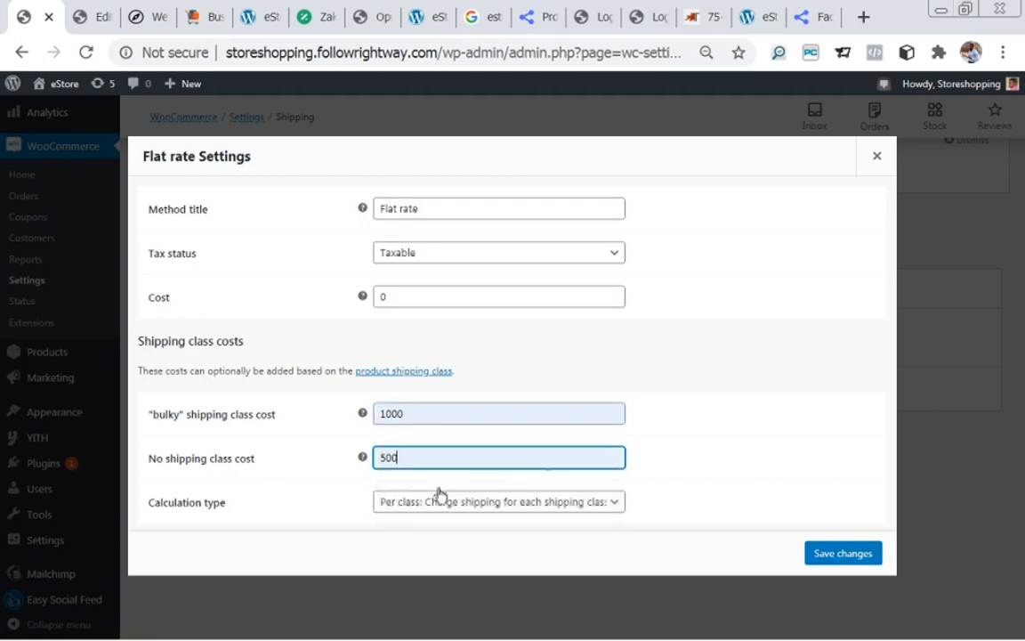
{"action": "left_click", "coordinate": [826, 563]}
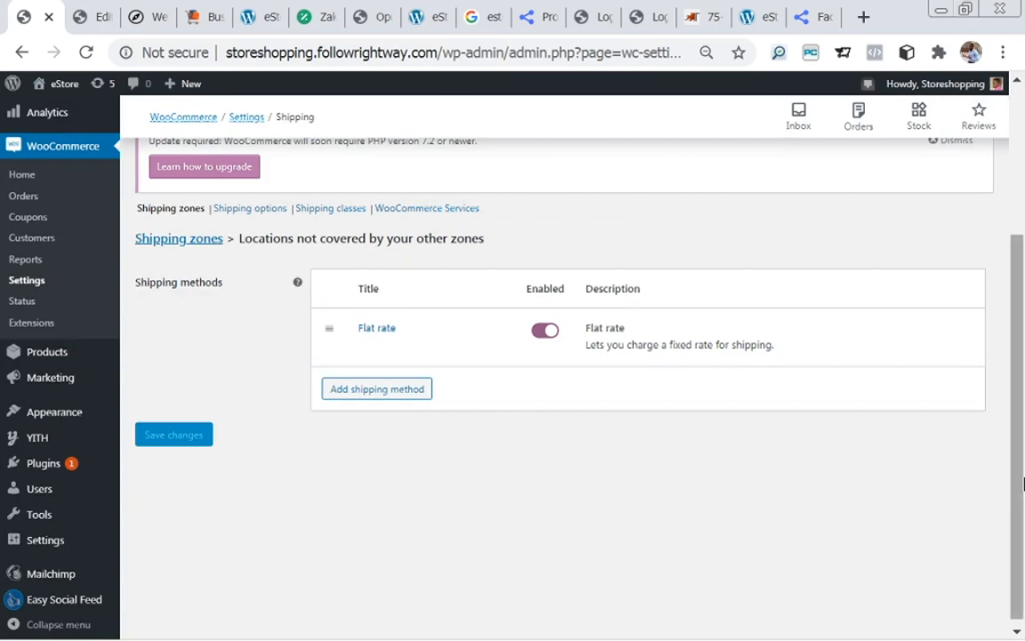
- Enable PayPal in WooCommerce's payment methods and open its setup page
{"action": "scroll", "coordinate": [989, 222], "scroll_direction": "up", "scroll_amount": 3}
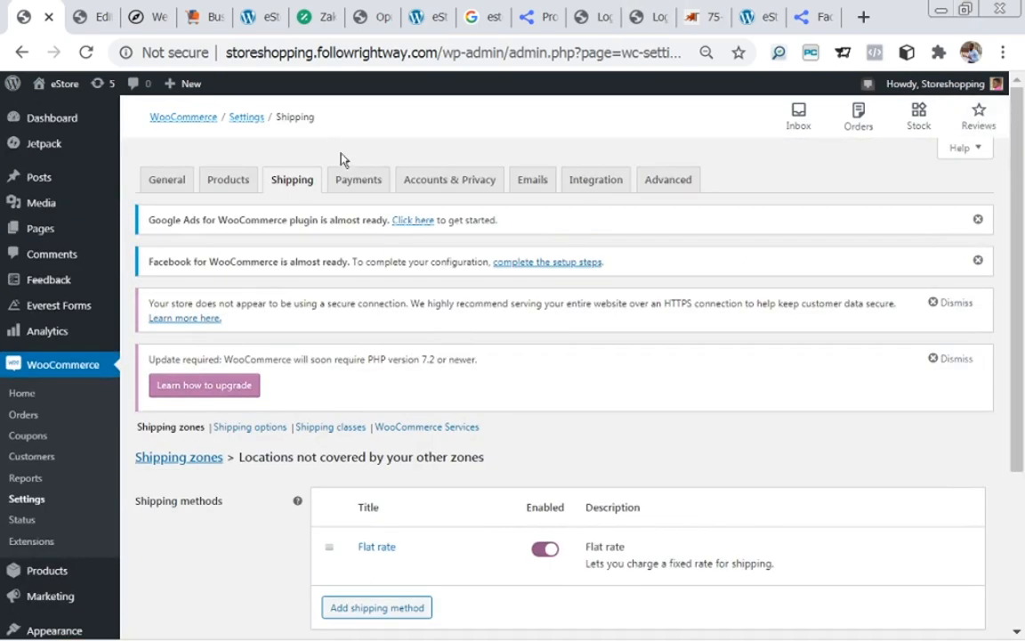
{"action": "left_click", "coordinate": [356, 182]}
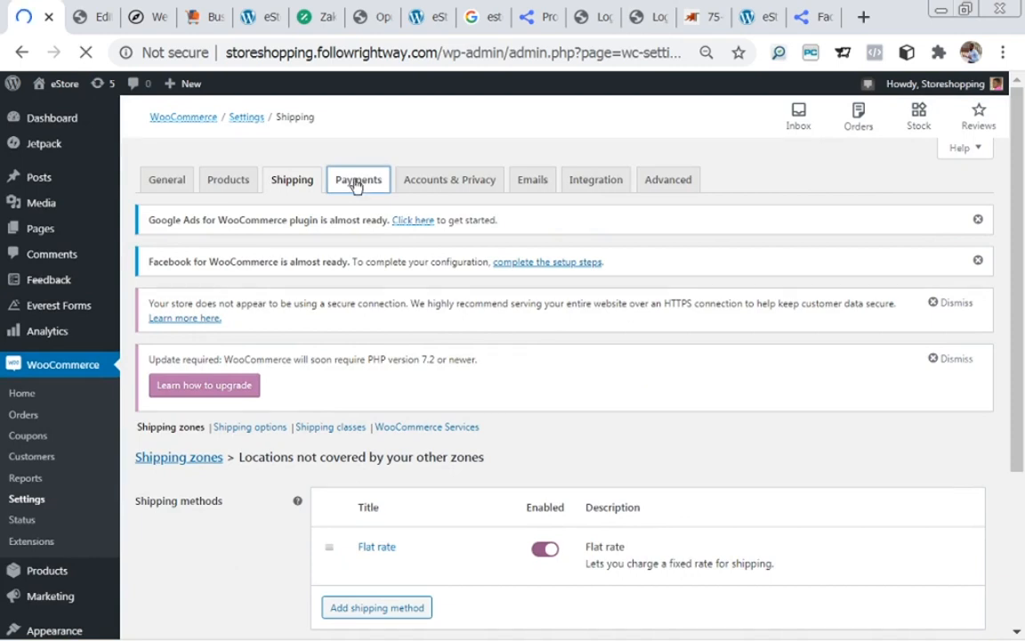
{"action": "left_click_drag", "start_coordinate": [1019, 198], "coordinate": [1020, 321]}
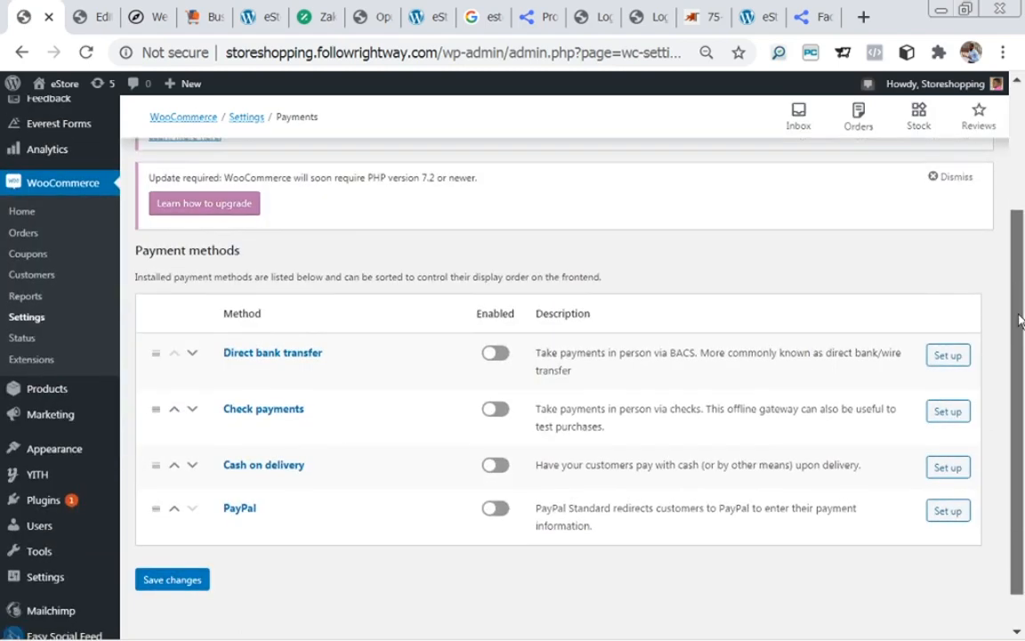
{"action": "left_click_drag", "start_coordinate": [1020, 321], "coordinate": [1015, 361]}
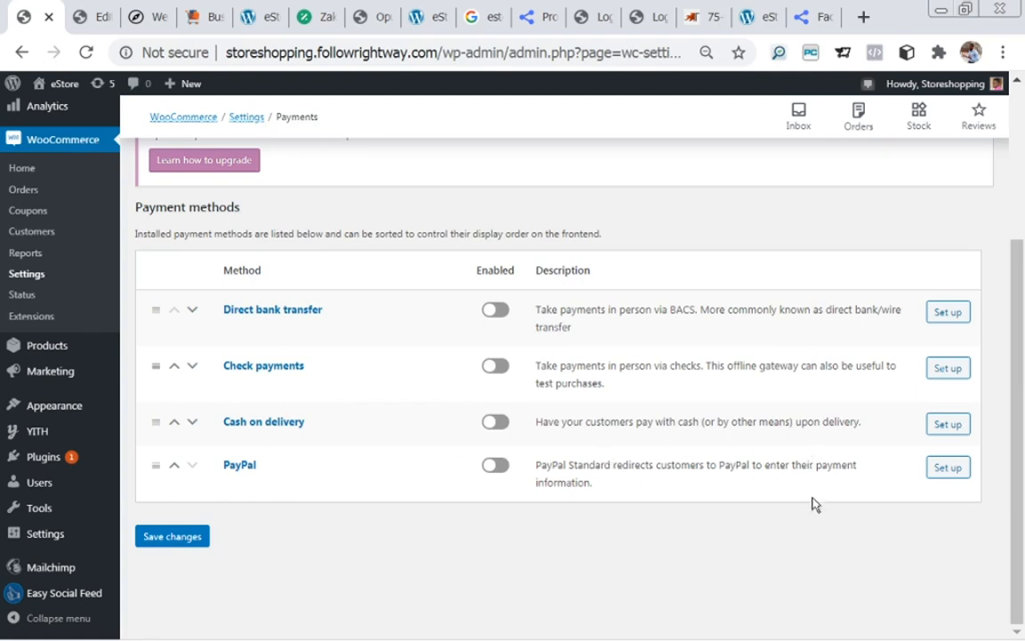
{"action": "left_click", "coordinate": [495, 470]}
{"action": "left_click", "coordinate": [504, 475]}
{"action": "left_click", "coordinate": [951, 475]}
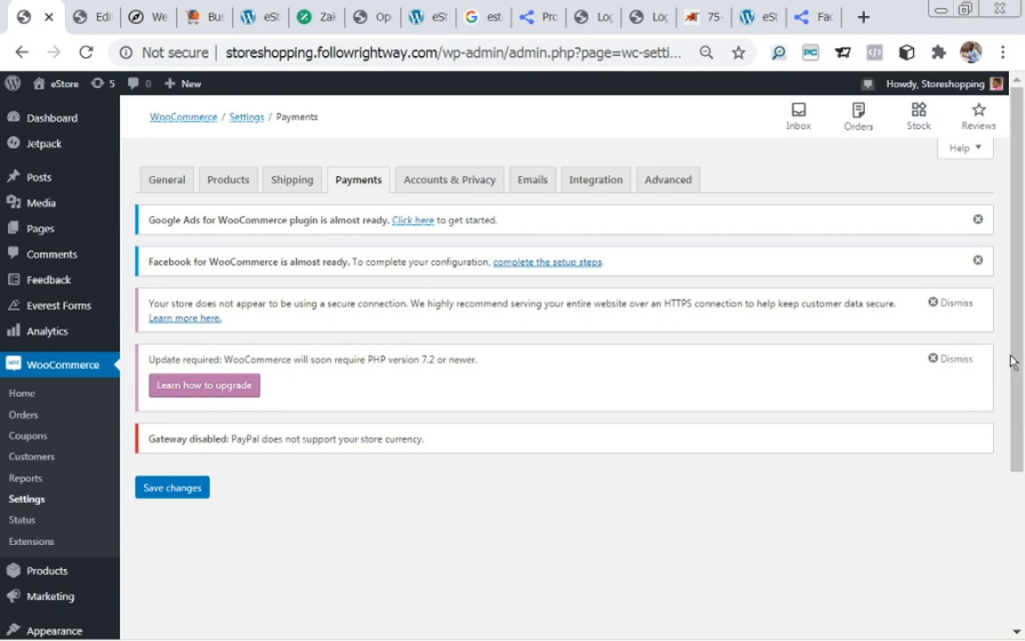
- Change the store currency to United States (US) dollar ($) in the general settings and save
{"action": "left_click", "coordinate": [163, 187]}
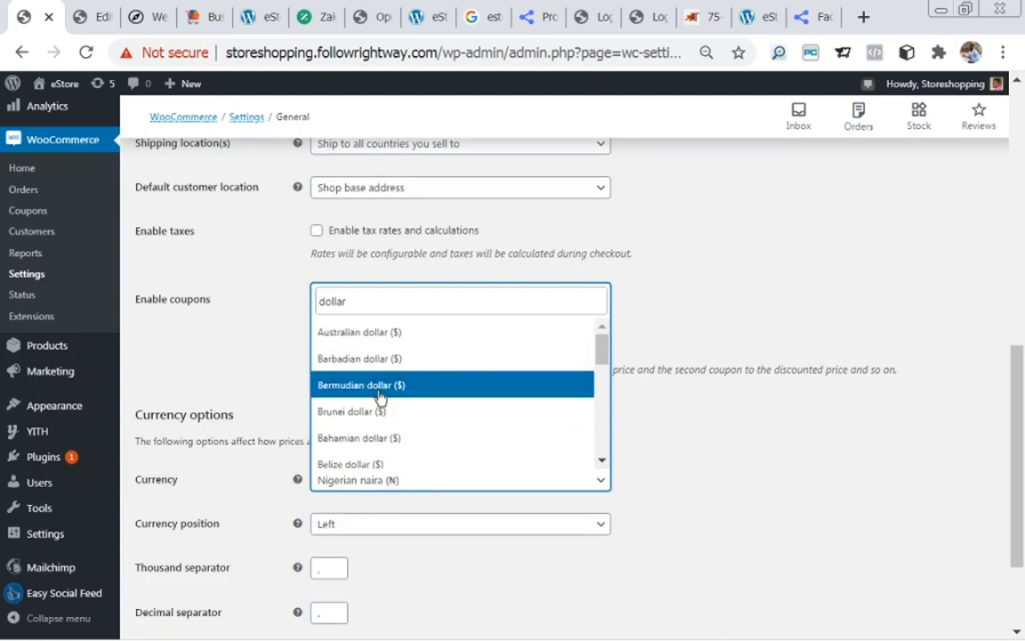
{"action": "left_click_drag", "start_coordinate": [604, 353], "coordinate": [619, 465]}
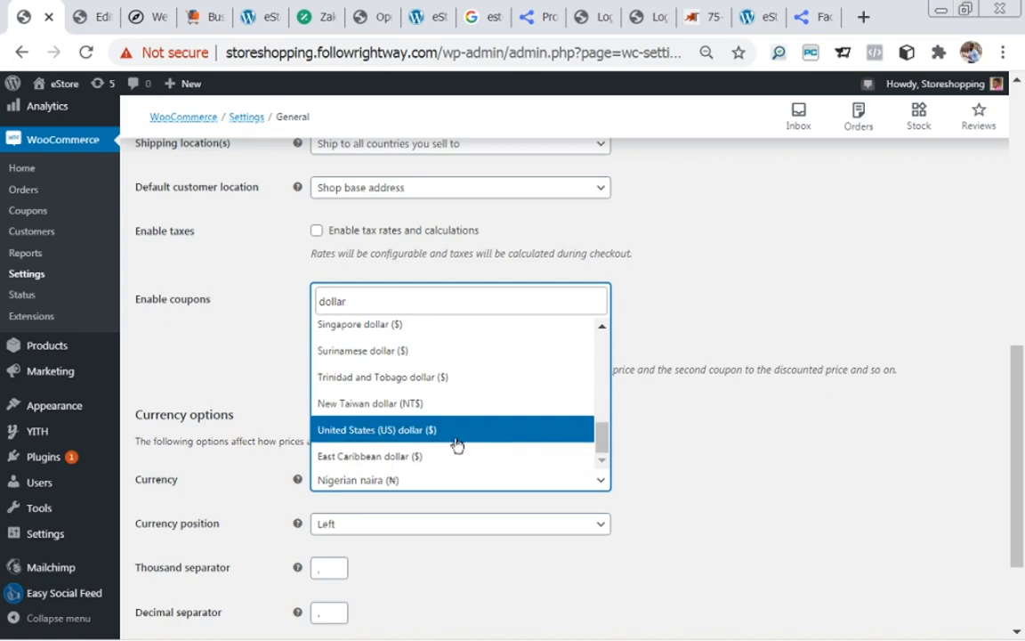
{"action": "left_click", "coordinate": [381, 431]}
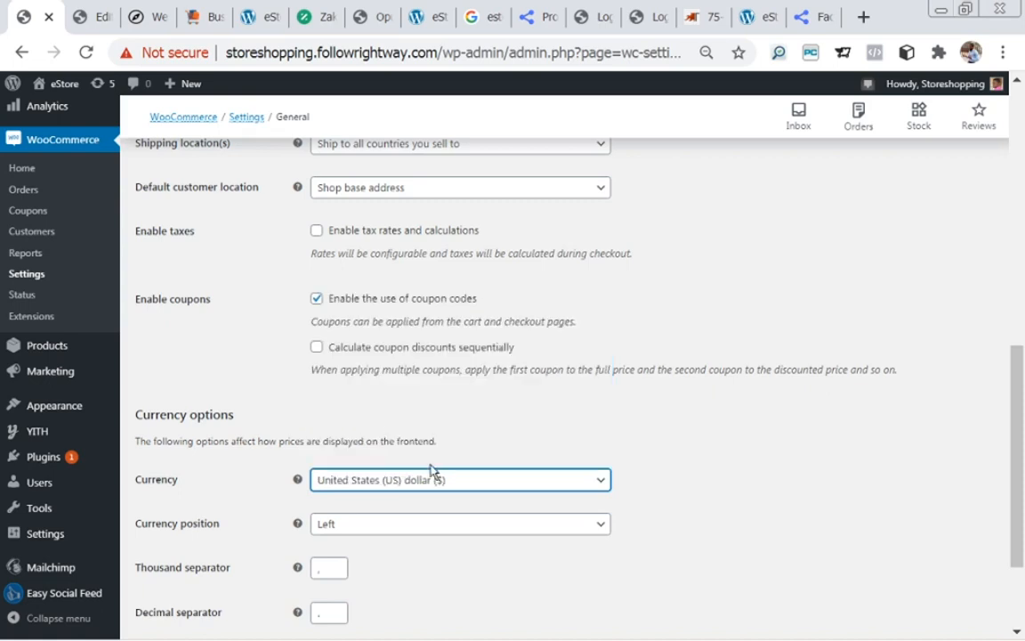
{"action": "left_click_drag", "start_coordinate": [1017, 402], "coordinate": [1017, 459]}
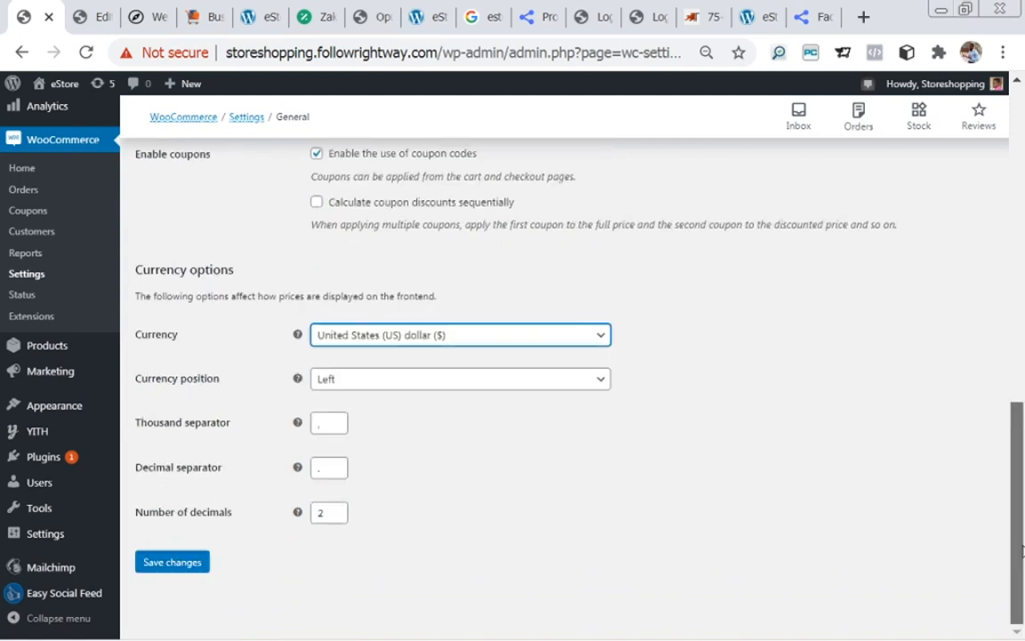
{"action": "left_click", "coordinate": [199, 568]}
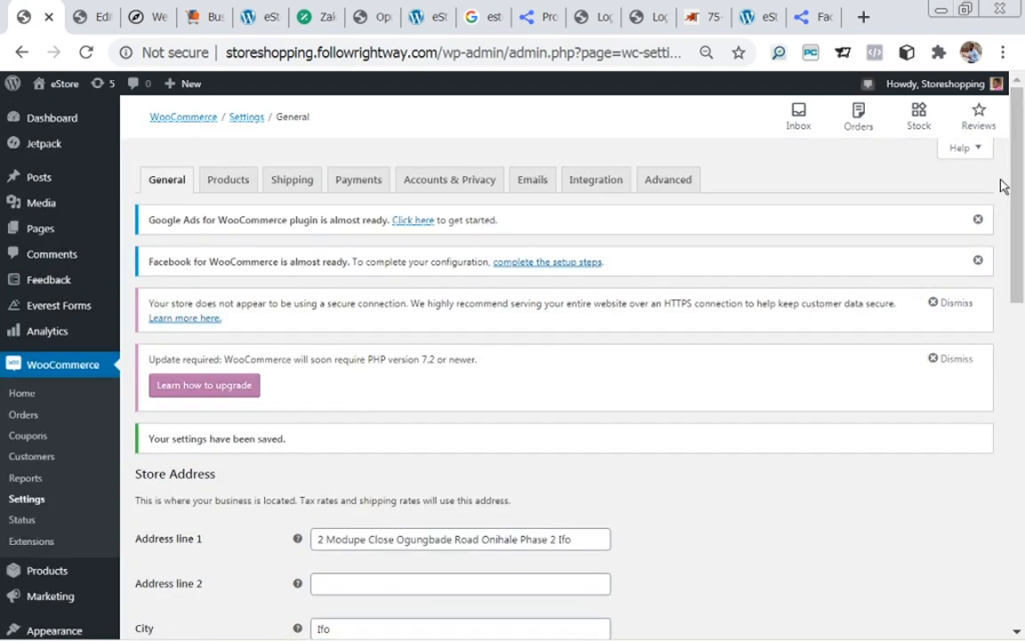
- Reopen the PayPal payment method's settings and review its email, advanced options and API credential fields
{"action": "left_click", "coordinate": [354, 184]}
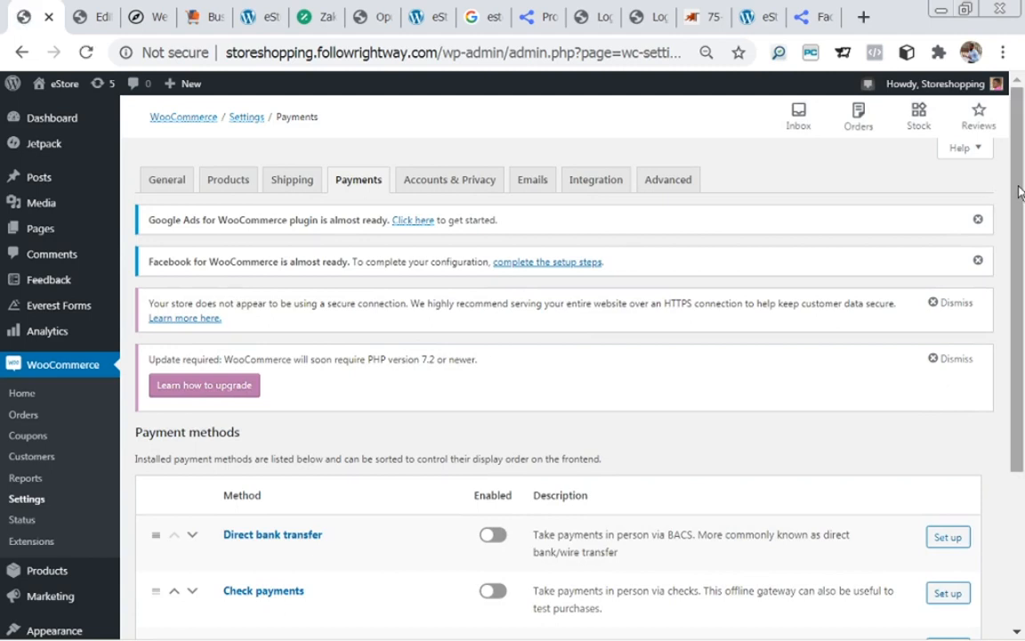
{"action": "left_click_drag", "start_coordinate": [1021, 192], "coordinate": [1019, 350]}
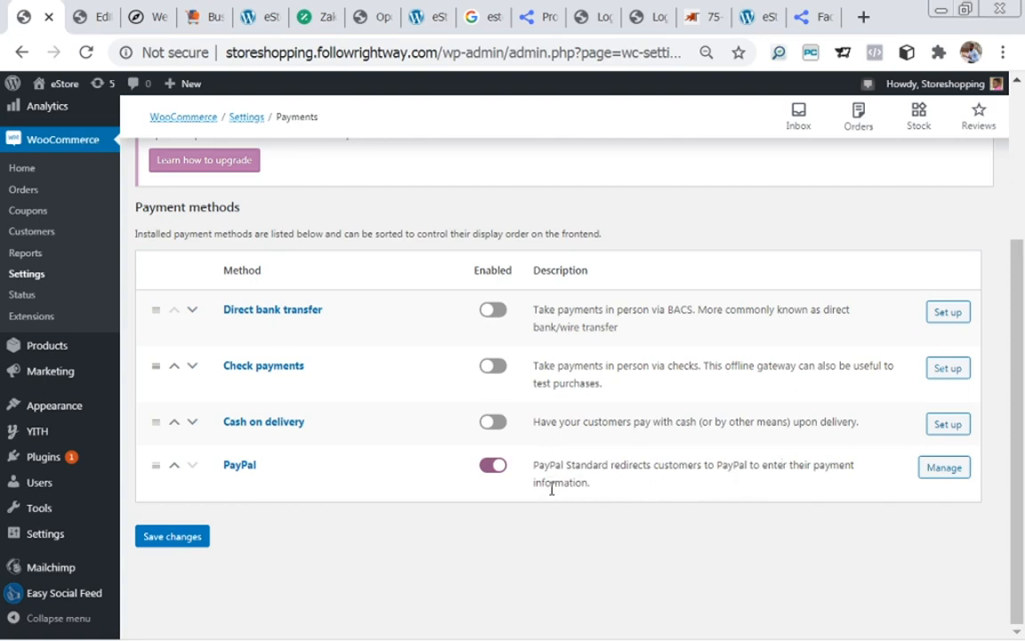
{"action": "left_click", "coordinate": [945, 470]}
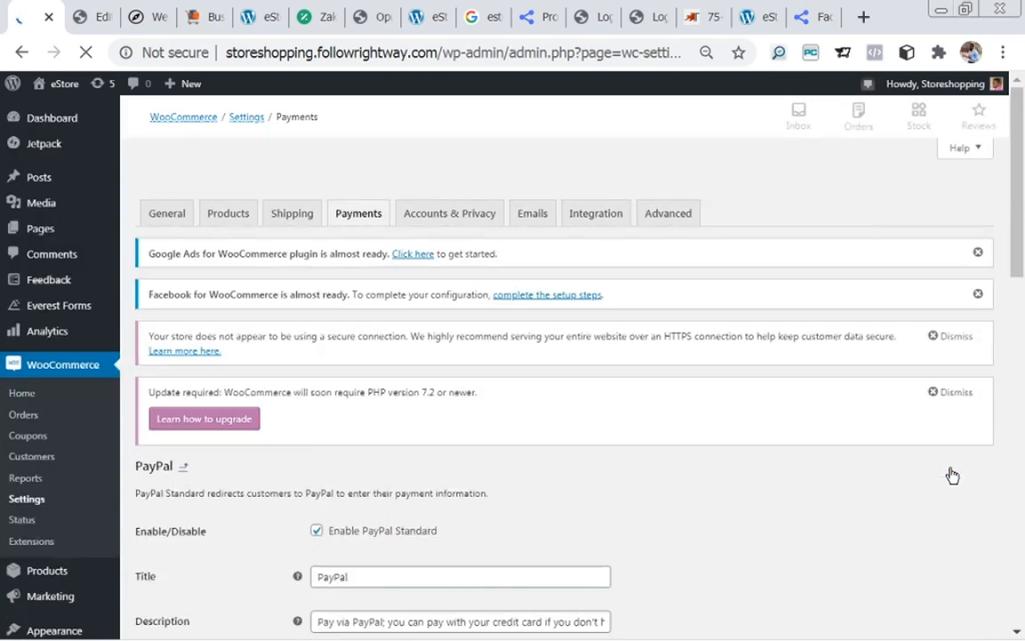
{"action": "left_click_drag", "start_coordinate": [1018, 188], "coordinate": [1017, 429]}
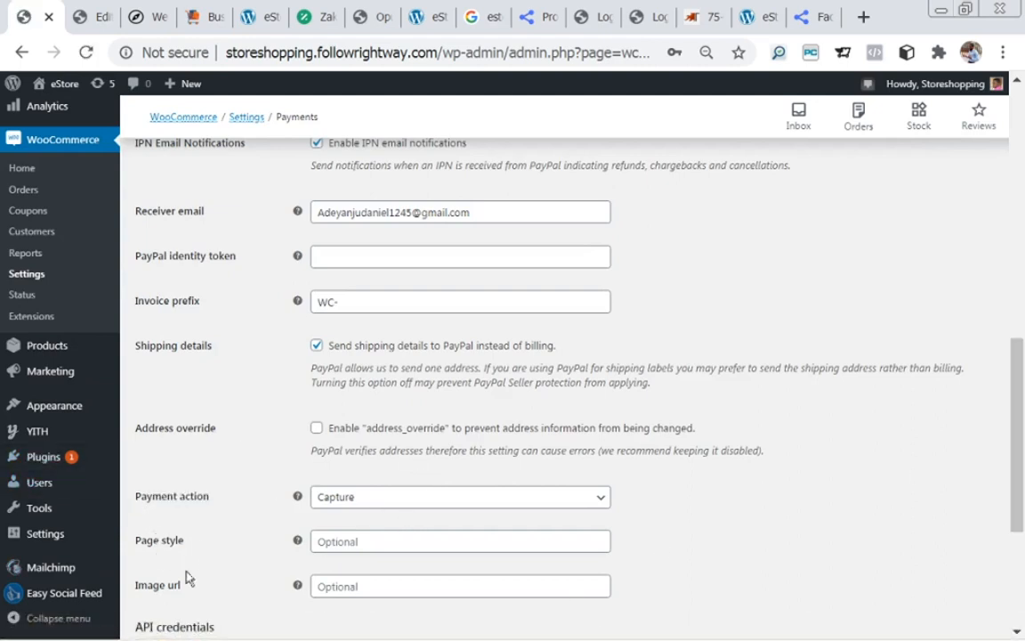
{"action": "left_click_drag", "start_coordinate": [1016, 410], "coordinate": [1018, 521]}
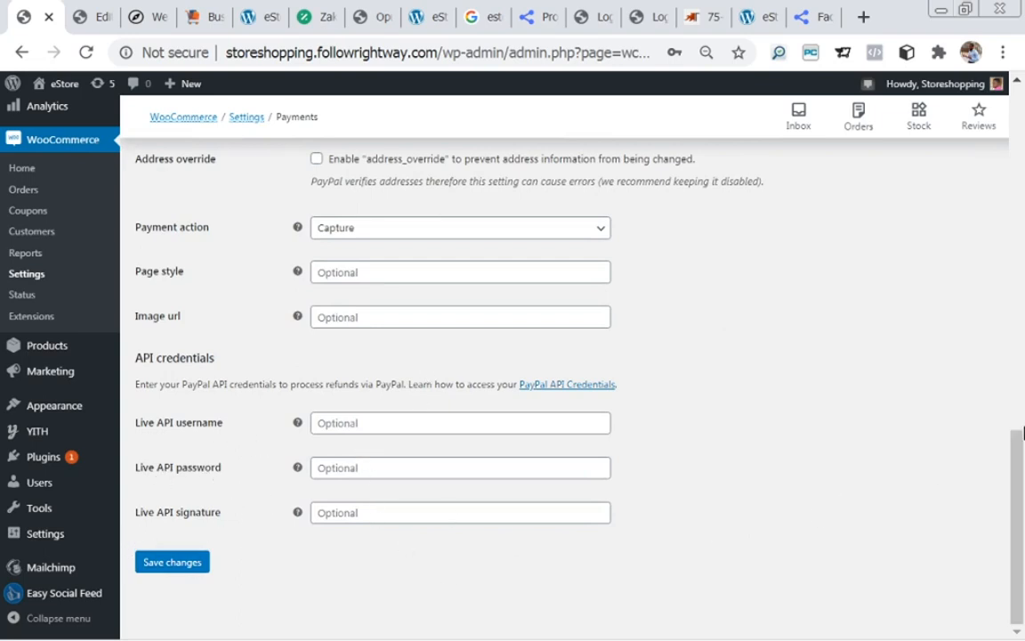
{"action": "left_click_drag", "start_coordinate": [1021, 454], "coordinate": [985, 275]}
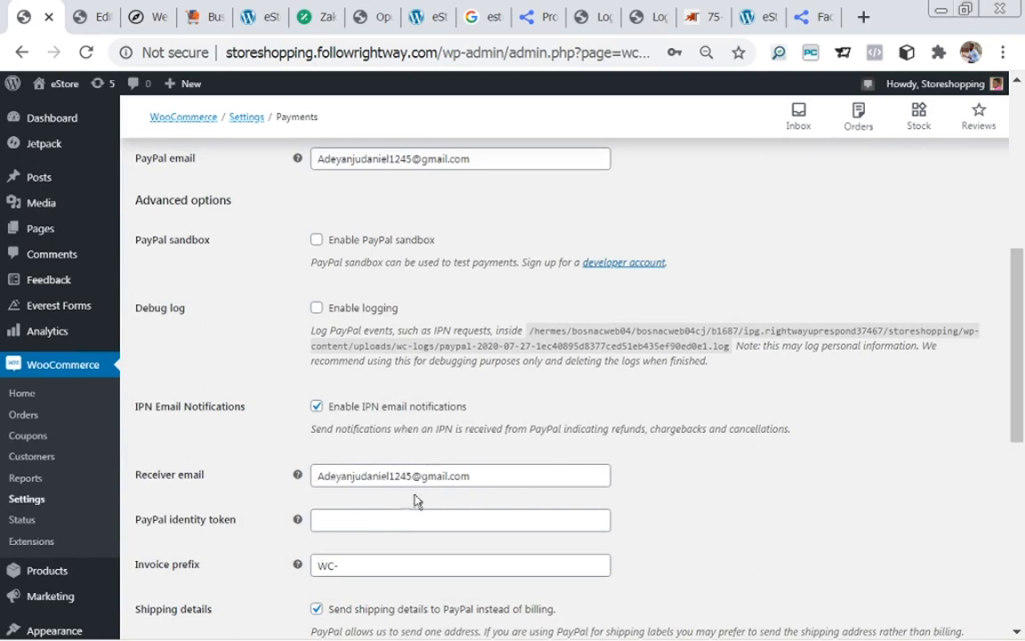
- Open WooCommerce's Accounts & Privacy settings and review the guest checkout, account creation, privacy page choices and personal data retention options
{"action": "left_click_drag", "start_coordinate": [1011, 367], "coordinate": [998, 254]}
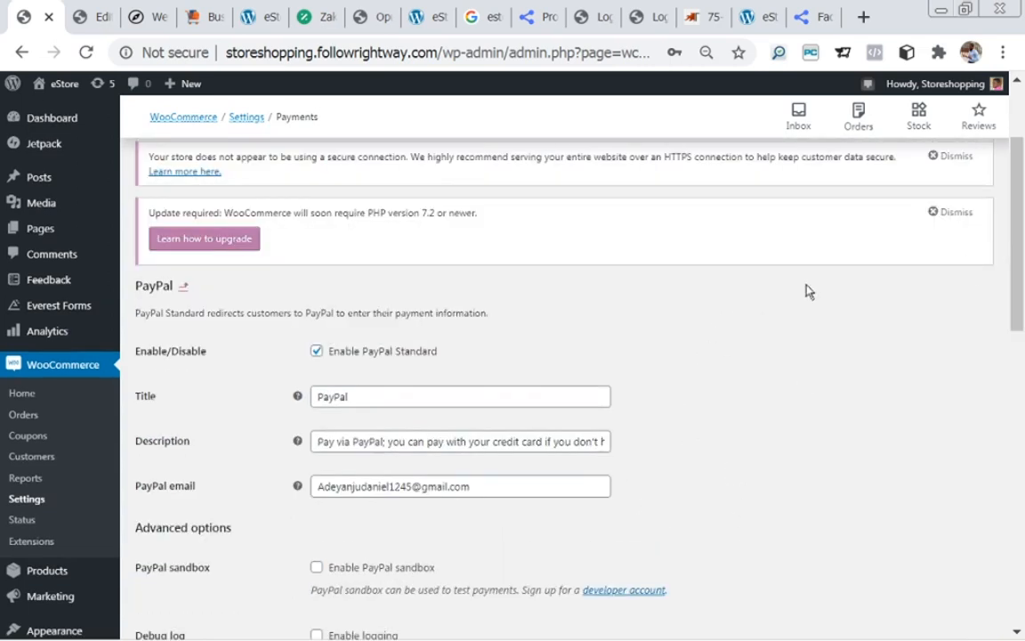
{"action": "left_click_drag", "start_coordinate": [1012, 189], "coordinate": [1013, 518]}
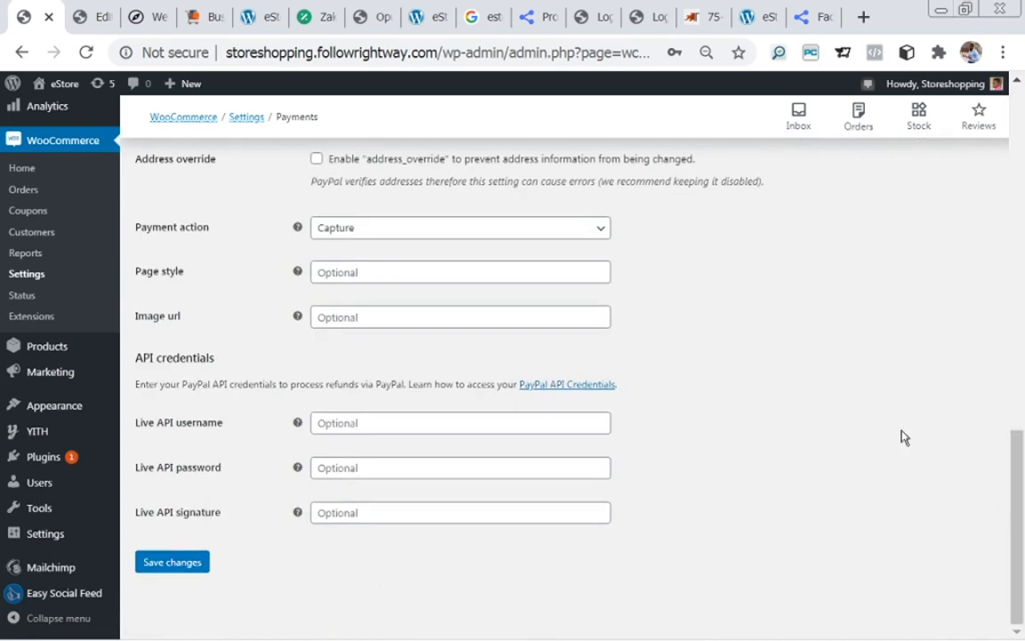
{"action": "left_click_drag", "start_coordinate": [1019, 452], "coordinate": [1012, 81]}
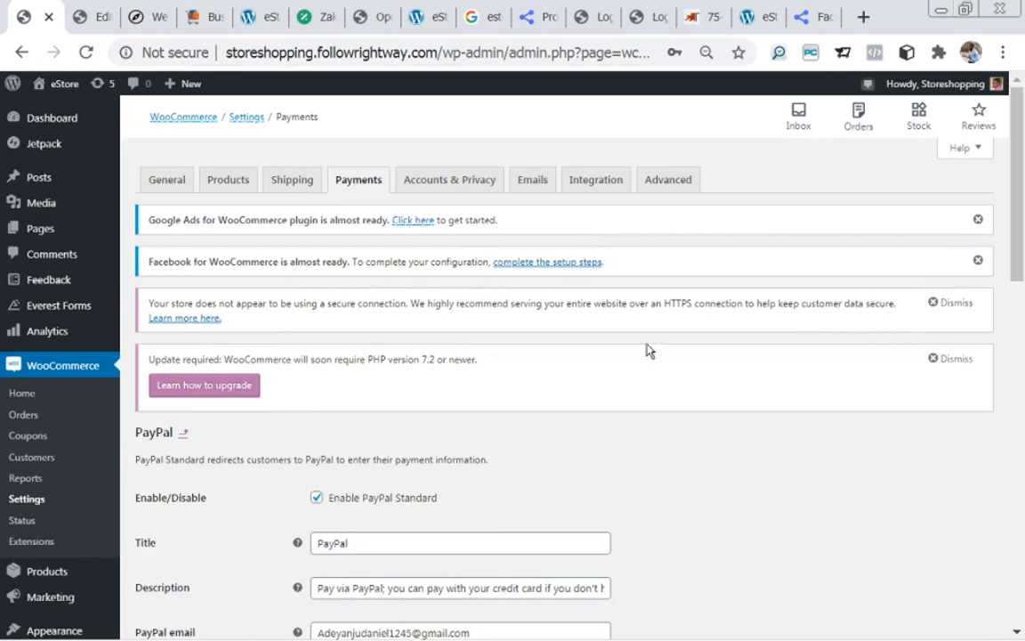
{"action": "left_click", "coordinate": [432, 184]}
{"action": "left_click_drag", "start_coordinate": [1018, 169], "coordinate": [1019, 269]}
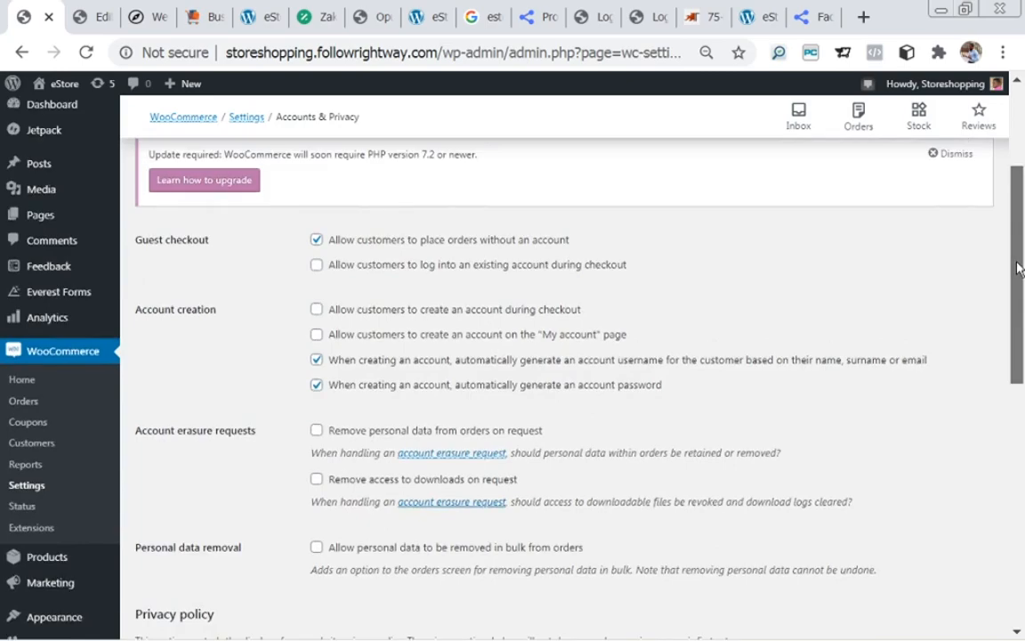
{"action": "left_click_drag", "start_coordinate": [1019, 269], "coordinate": [1020, 400]}
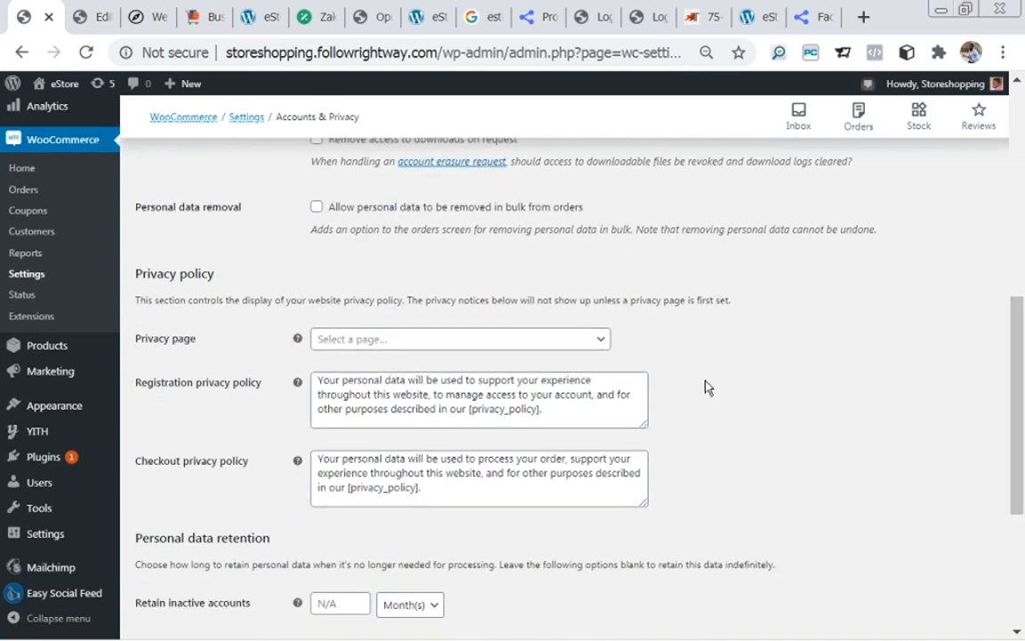
{"action": "left_click", "coordinate": [486, 339]}
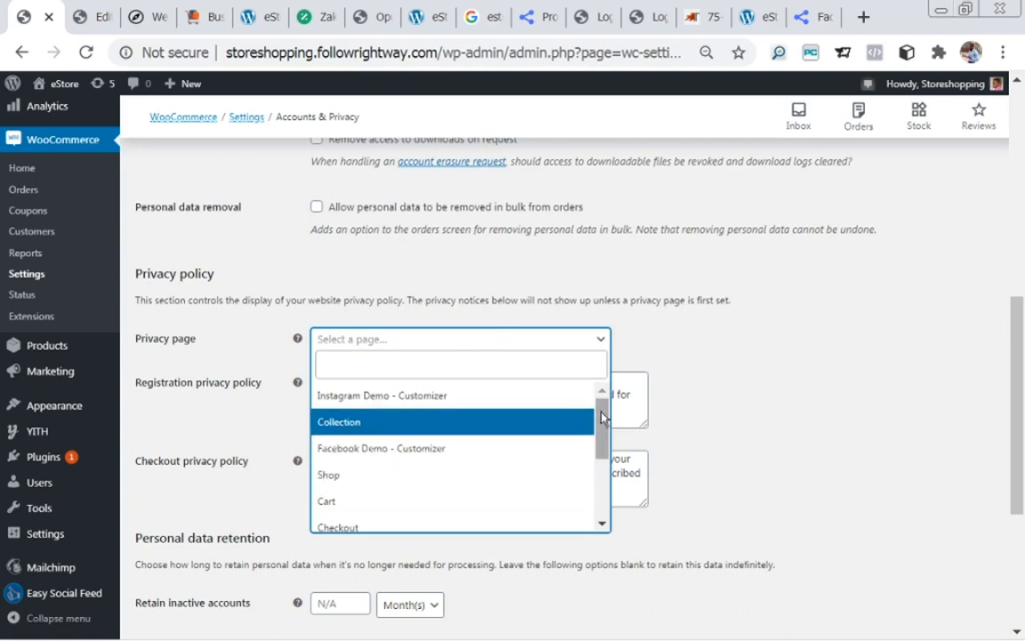
{"action": "mouse_move", "coordinate": [601, 419]}
{"action": "left_mouse_down"}
{"action": "mouse_move", "coordinate": [607, 478]}
{"action": "mouse_move", "coordinate": [612, 415]}
{"action": "left_mouse_up"}
{"action": "left_click", "coordinate": [662, 355]}
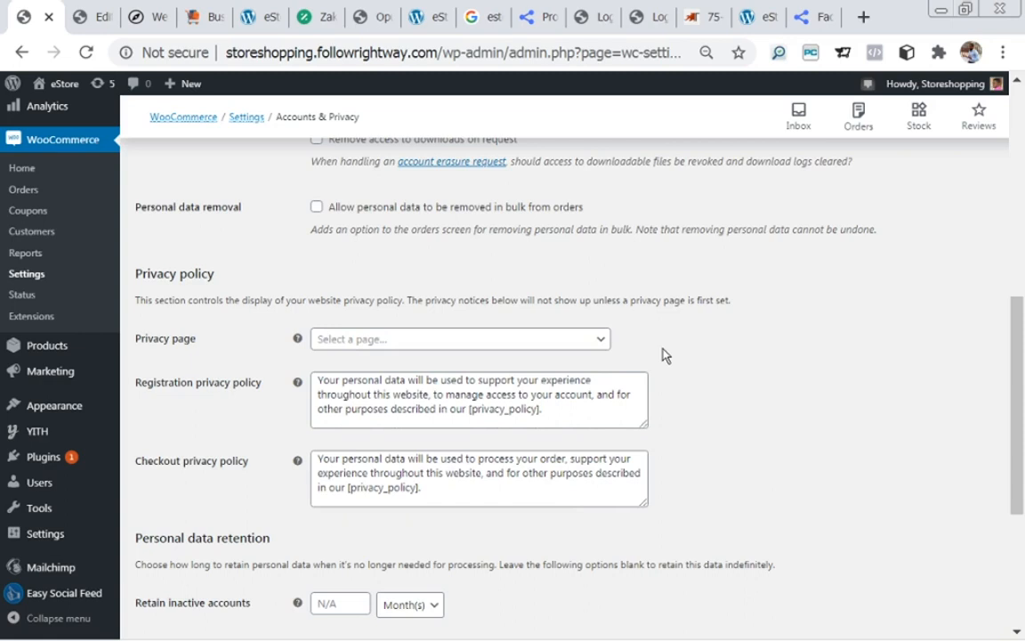
{"action": "left_click_drag", "start_coordinate": [1017, 354], "coordinate": [1022, 394]}
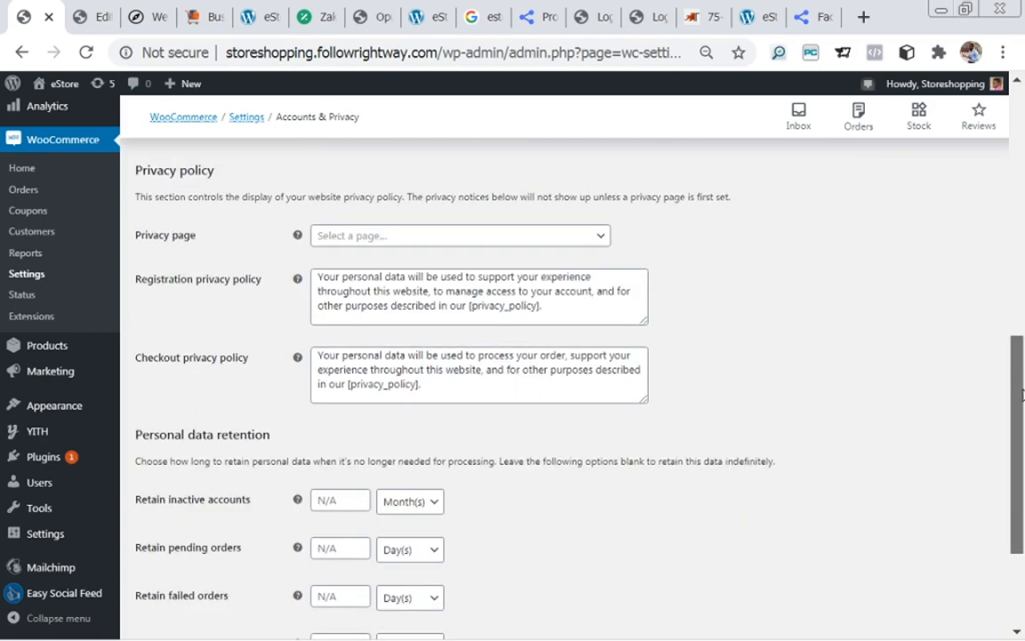
{"action": "mouse_move", "coordinate": [50, 460]}
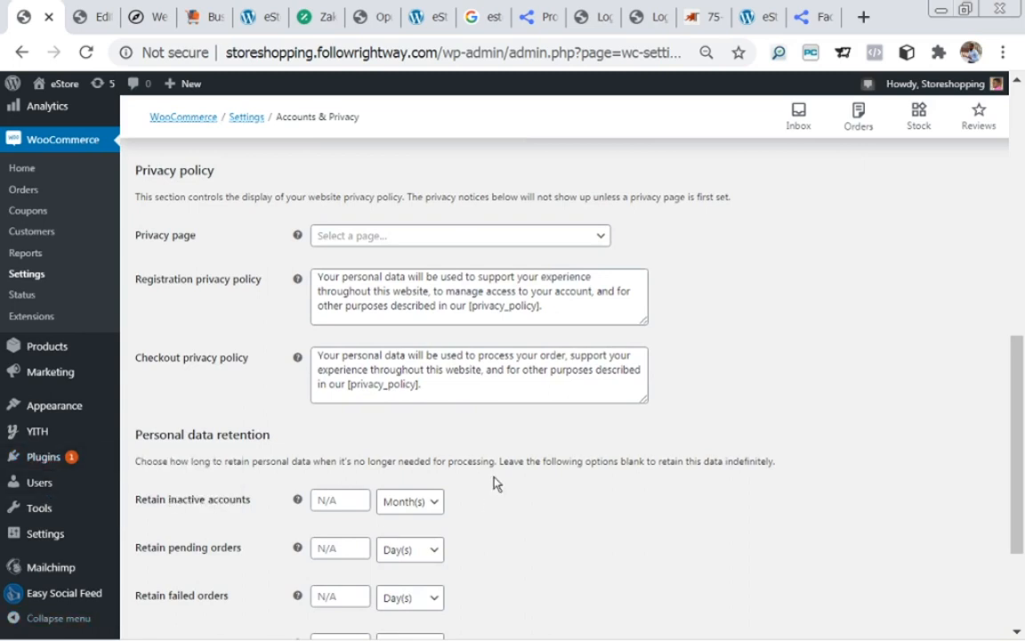
{"action": "left_click_drag", "start_coordinate": [1019, 352], "coordinate": [1023, 481]}
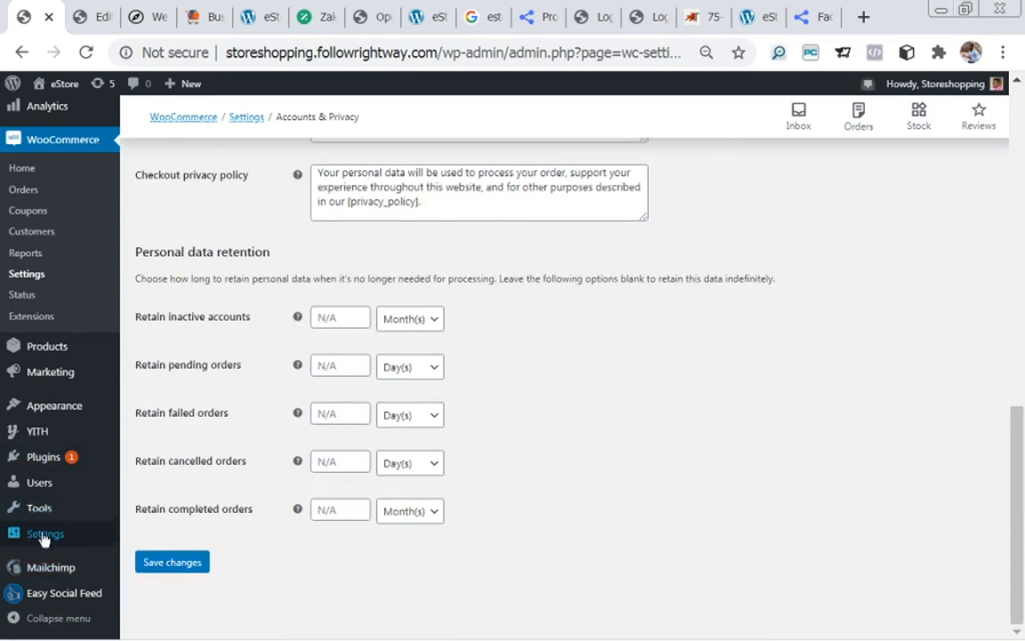
- Create a new Privacy Policy page from the WordPress privacy settings
{"action": "mouse_move", "coordinate": [39, 538]}
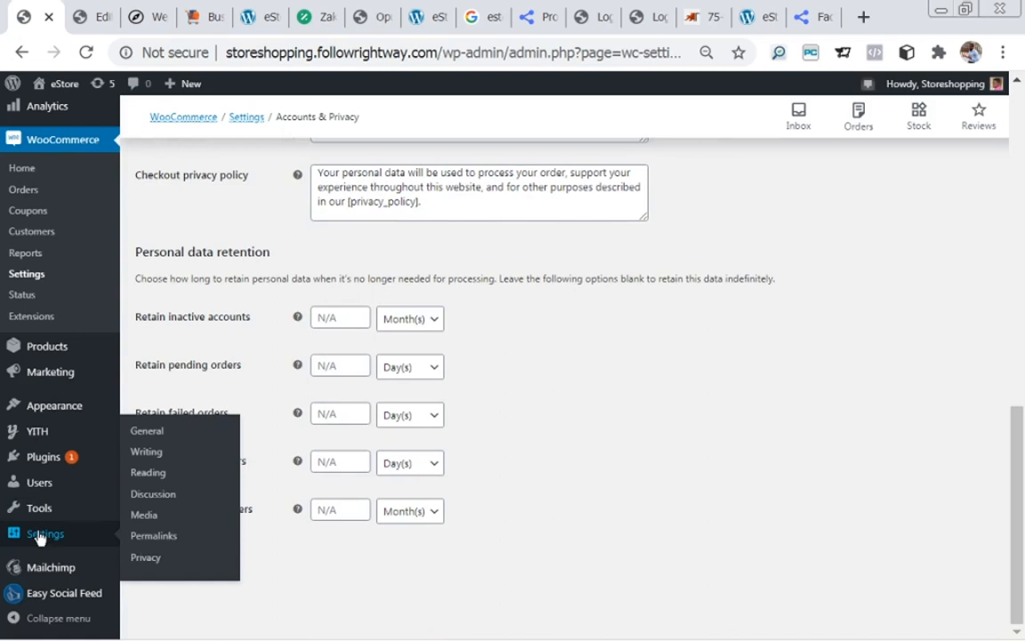
{"action": "left_click", "coordinate": [142, 562]}
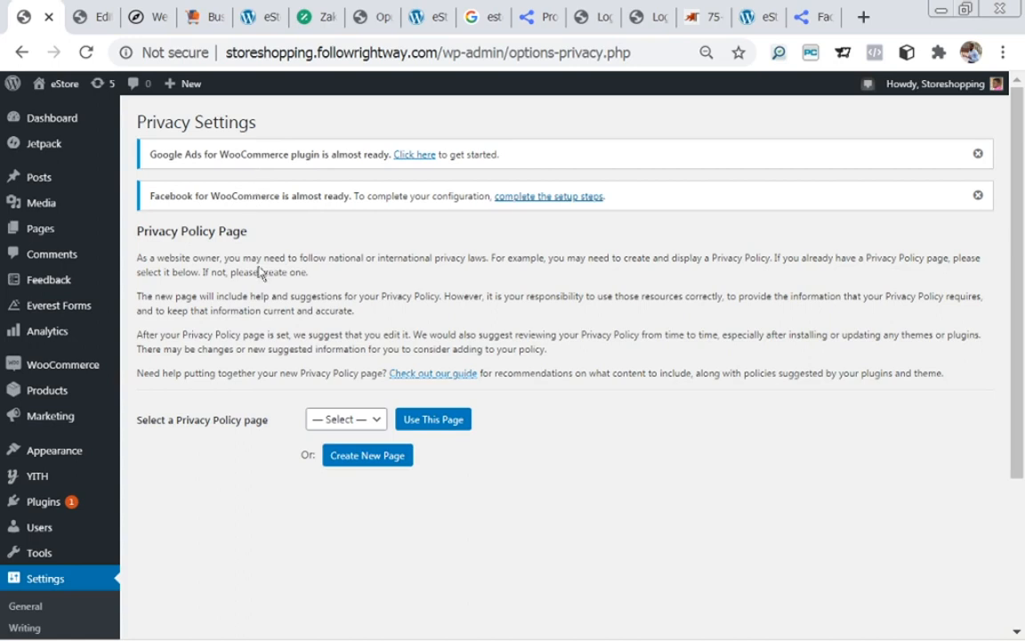
{"action": "left_click", "coordinate": [341, 457]}
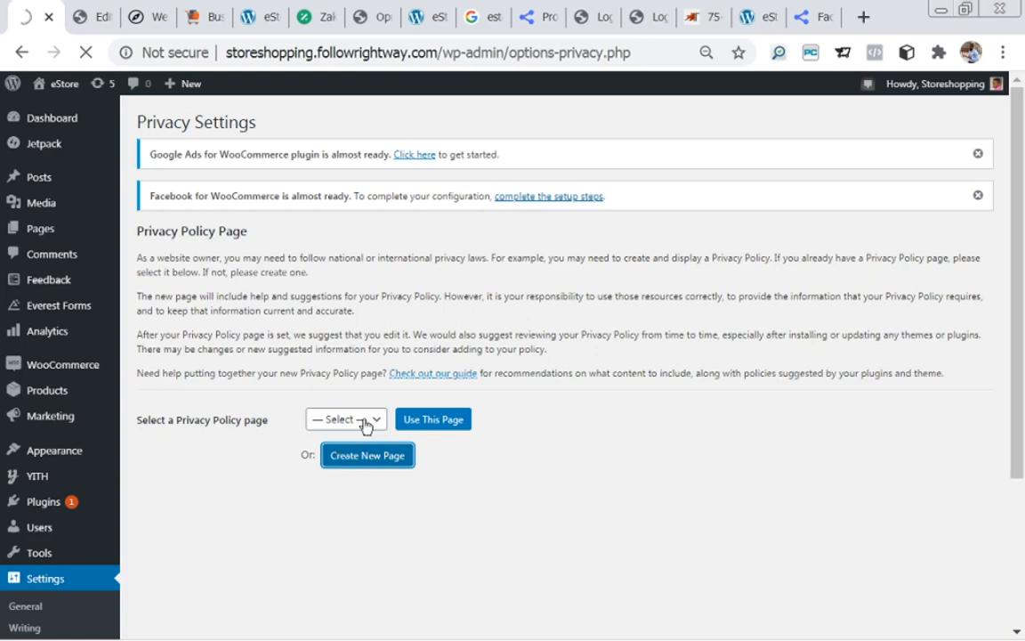
{"action": "left_click", "coordinate": [363, 422]}
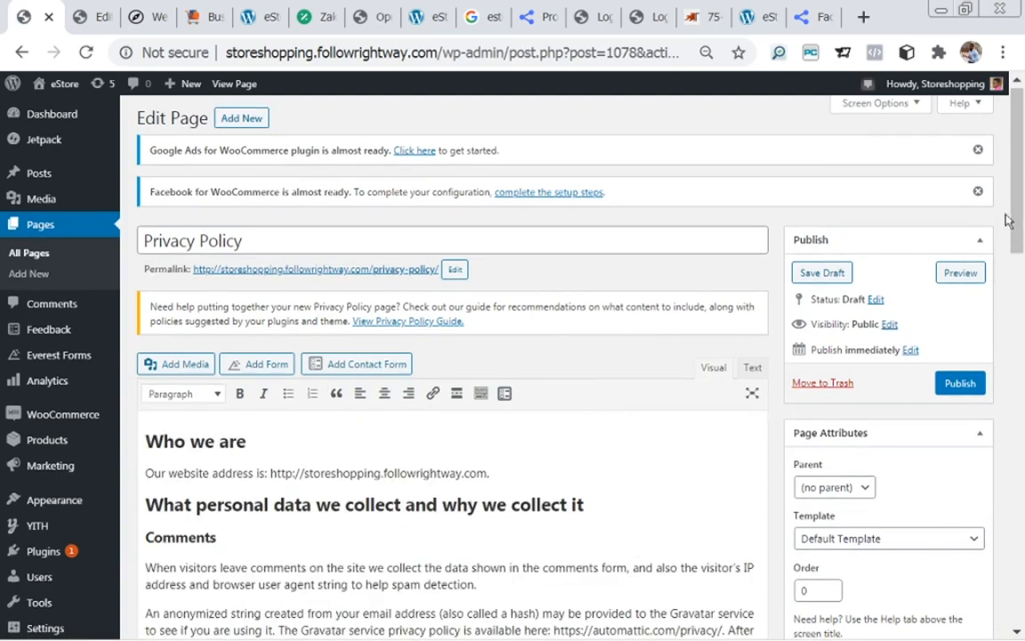
- Look through the Privacy Policy page's template text and publish the page
{"action": "left_click_drag", "start_coordinate": [1018, 216], "coordinate": [1023, 269]}
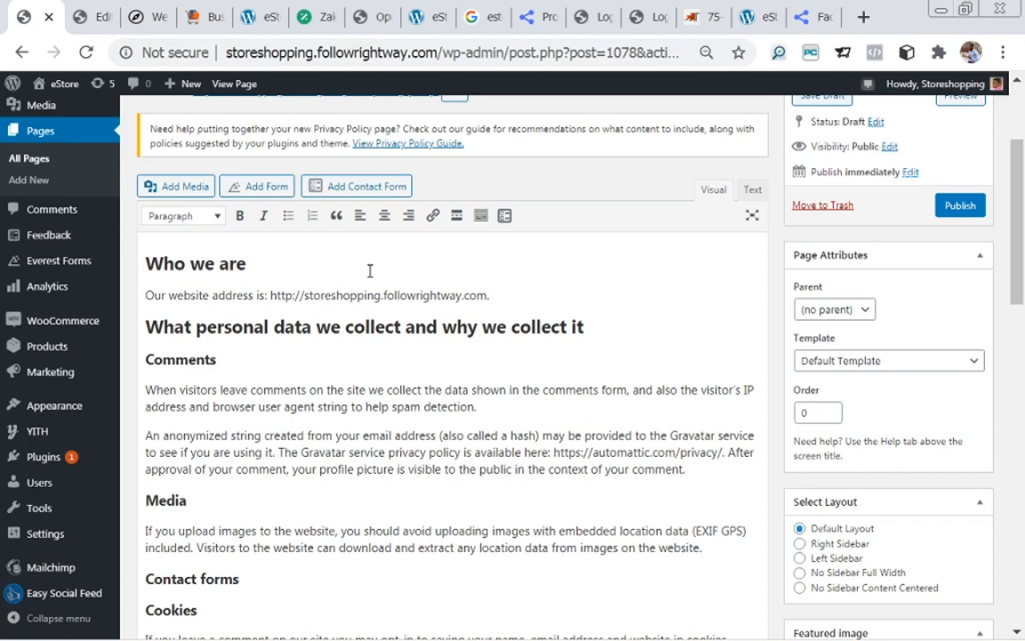
{"action": "scroll", "coordinate": [378, 305], "scroll_direction": "down", "scroll_amount": 5}
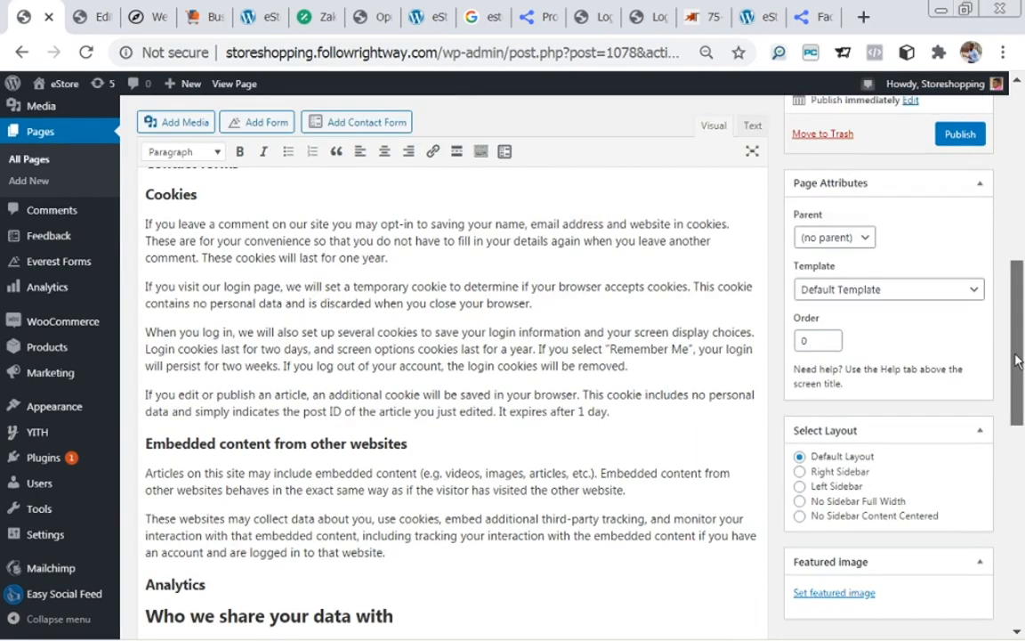
{"action": "left_click_drag", "start_coordinate": [1017, 360], "coordinate": [998, 215]}
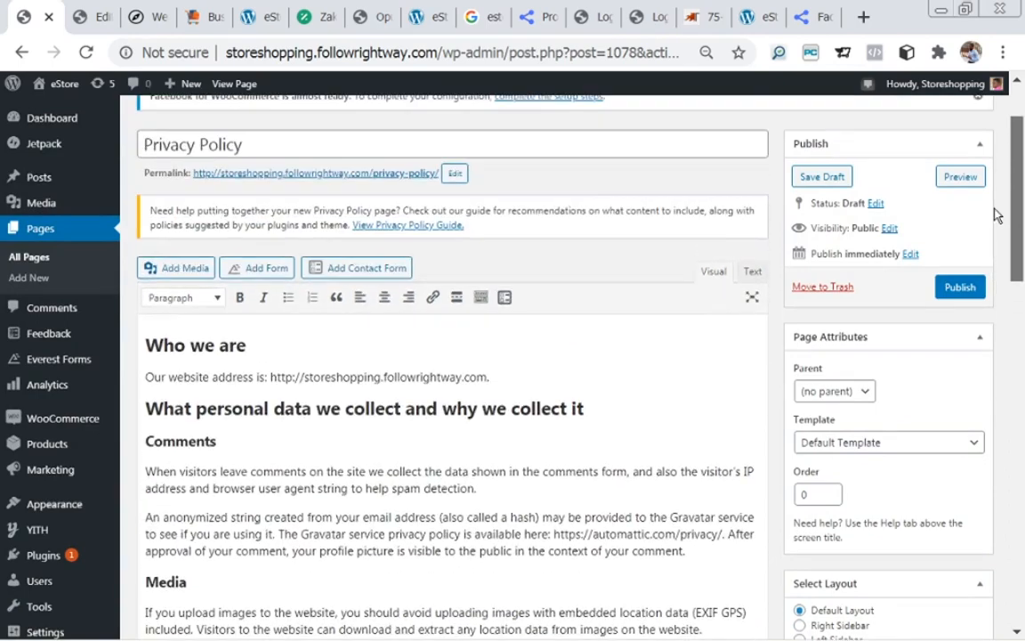
{"action": "left_click", "coordinate": [960, 290]}
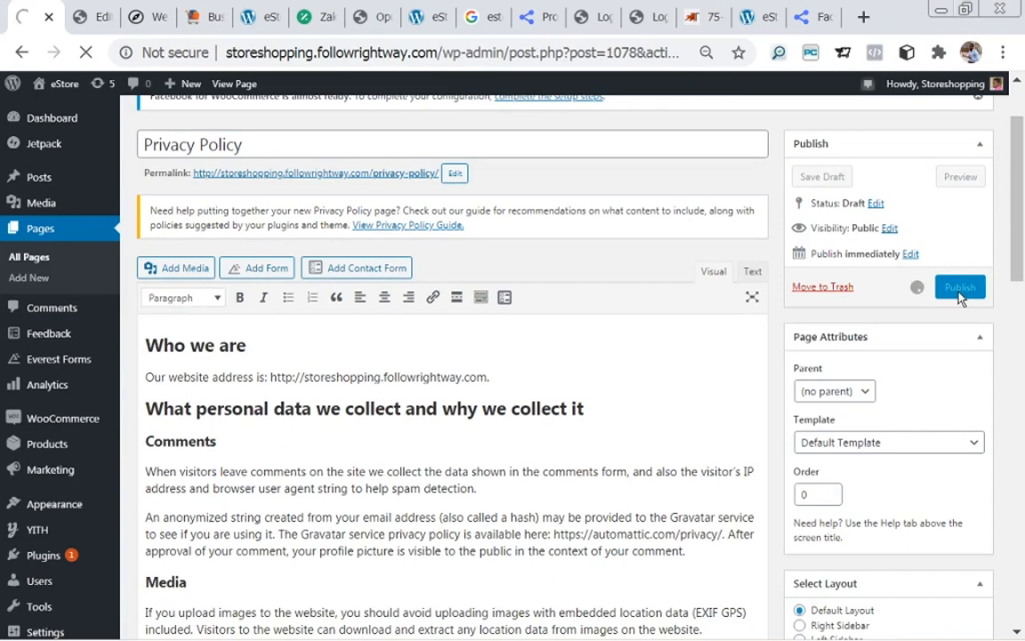
- Return to WooCommerce's Accounts & Privacy settings, choose Privacy Policy as the privacy page and save the changes
{"action": "left_click_drag", "start_coordinate": [1021, 240], "coordinate": [1024, 497]}
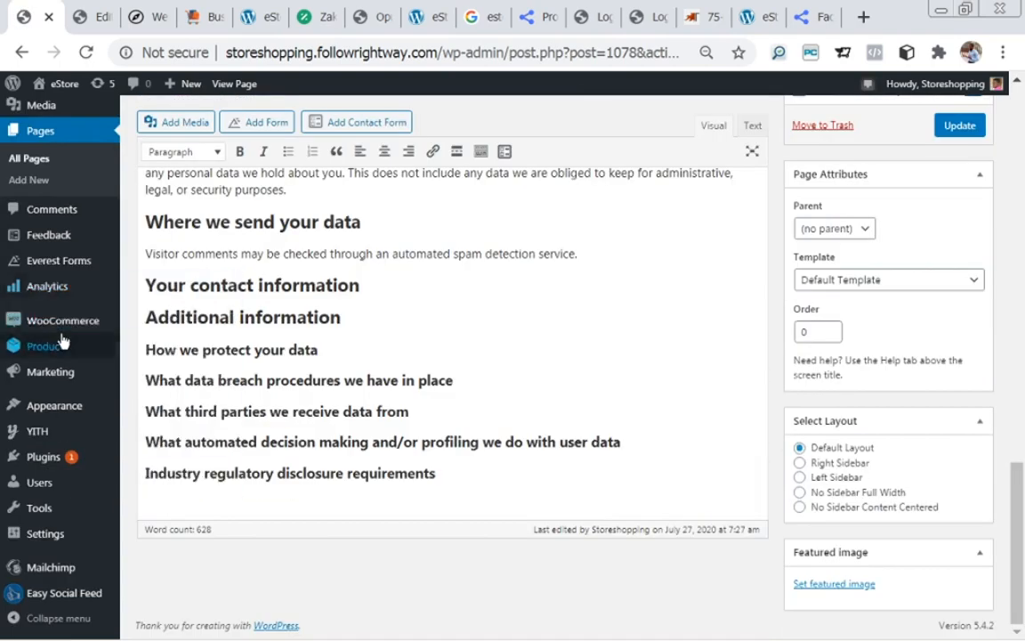
{"action": "mouse_move", "coordinate": [52, 328]}
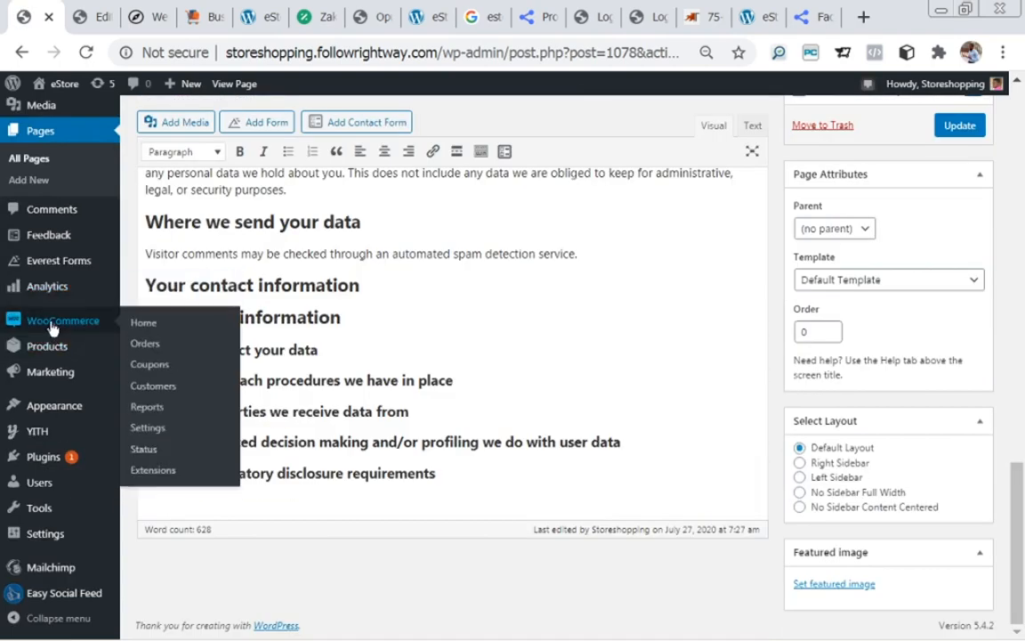
{"action": "left_click", "coordinate": [149, 427]}
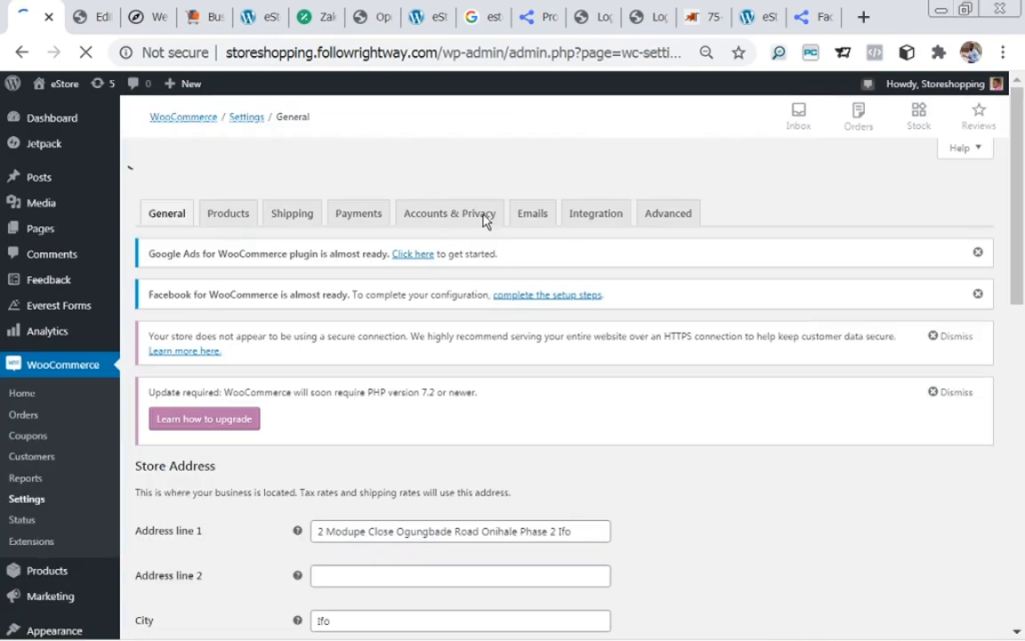
{"action": "left_click", "coordinate": [438, 221]}
{"action": "left_click_drag", "start_coordinate": [1020, 245], "coordinate": [1022, 402]}
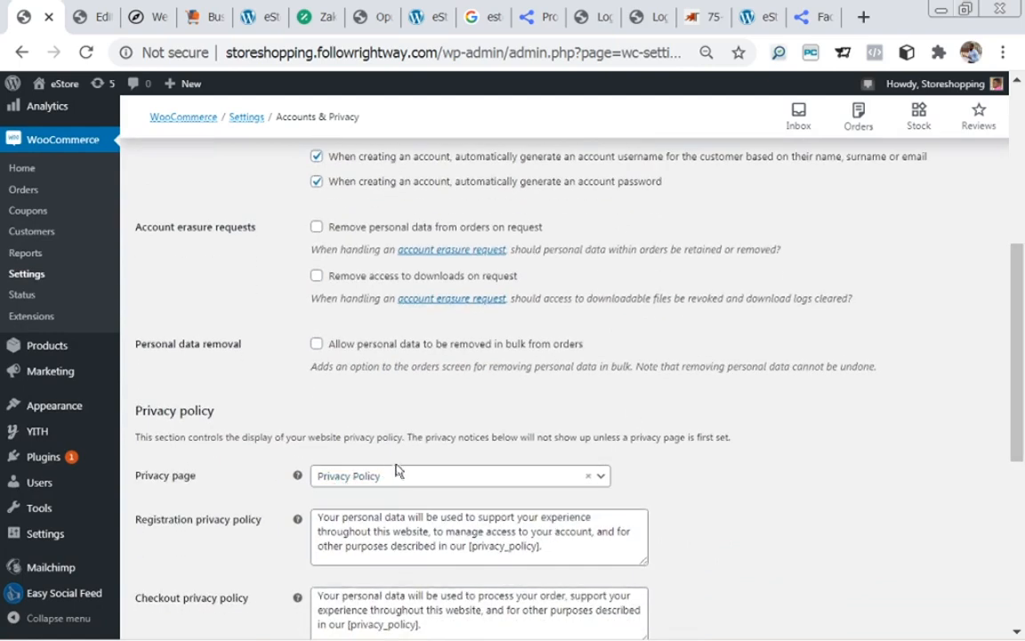
{"action": "left_click", "coordinate": [405, 483]}
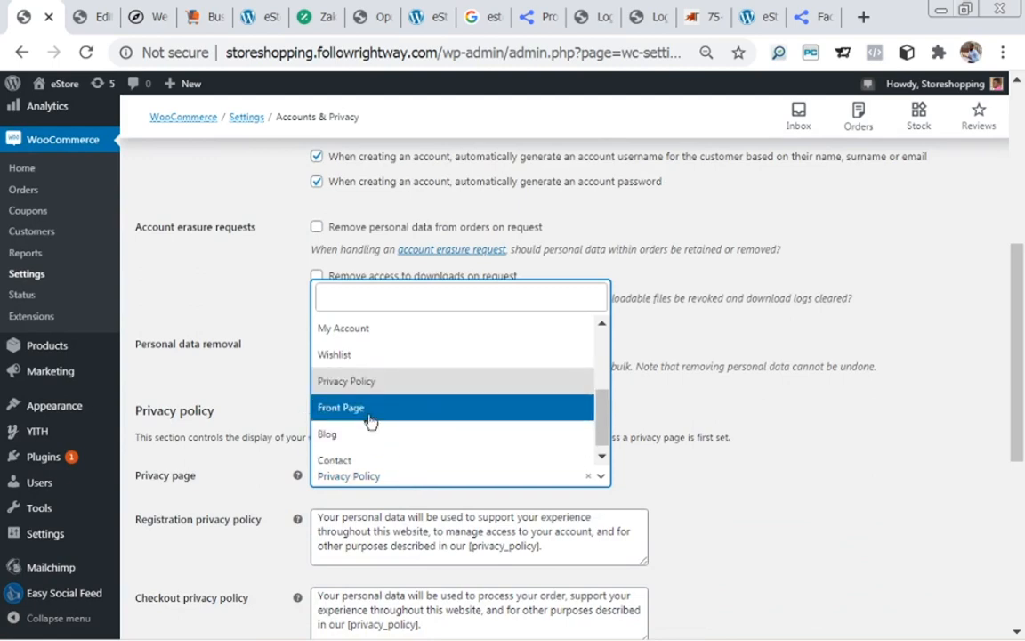
{"action": "left_click", "coordinate": [349, 383]}
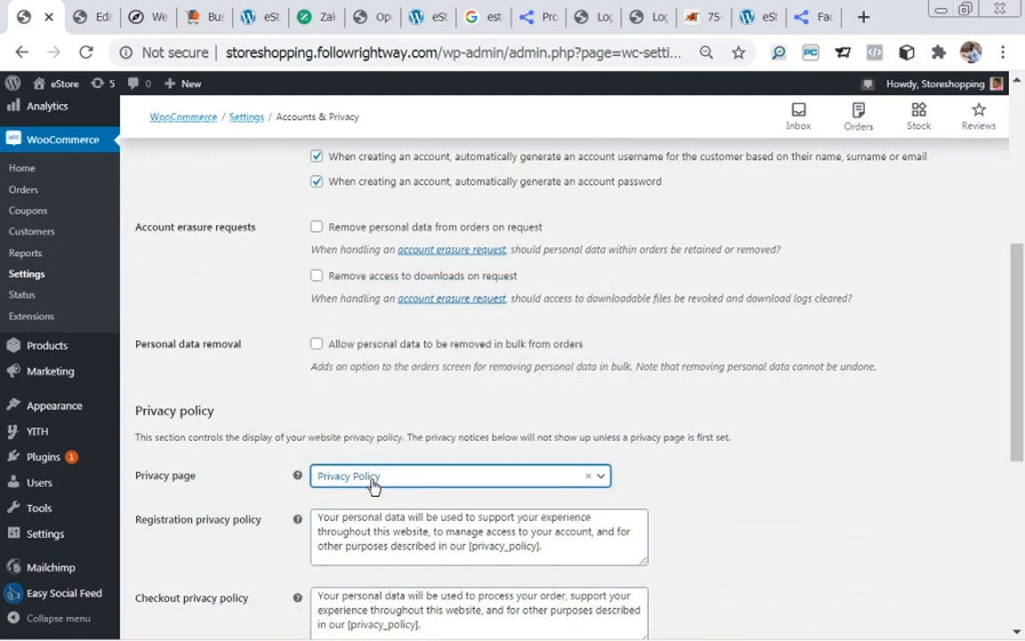
{"action": "left_click_drag", "start_coordinate": [1020, 408], "coordinate": [1022, 613]}
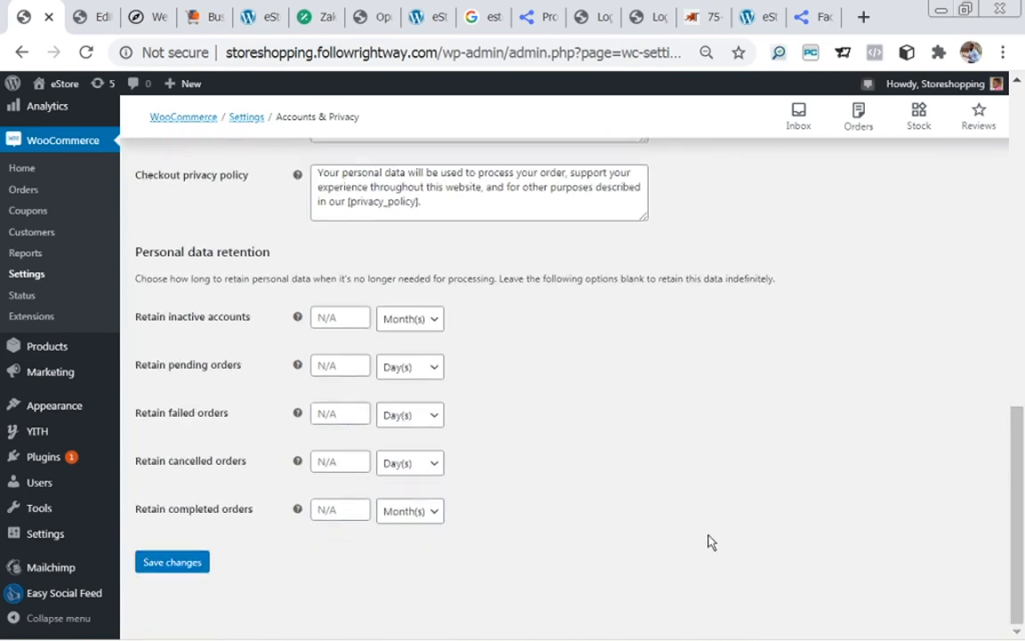
{"action": "left_click", "coordinate": [162, 567]}
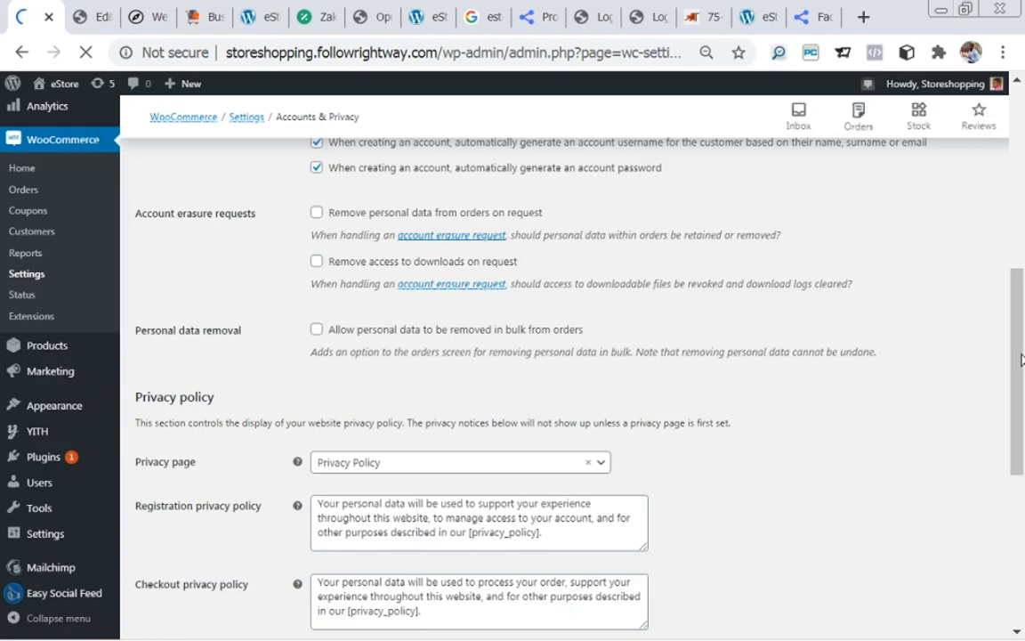
- Open WooCommerce's email settings, review the notifications, sender options and email template, and save them
{"action": "left_click_drag", "start_coordinate": [1021, 358], "coordinate": [1022, 169]}
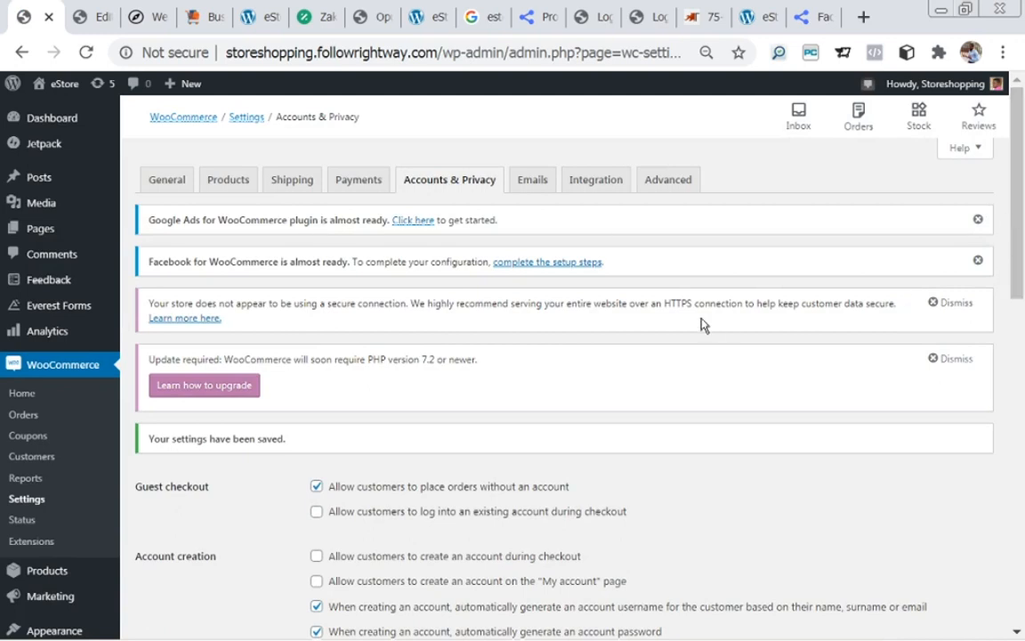
{"action": "left_click", "coordinate": [543, 187]}
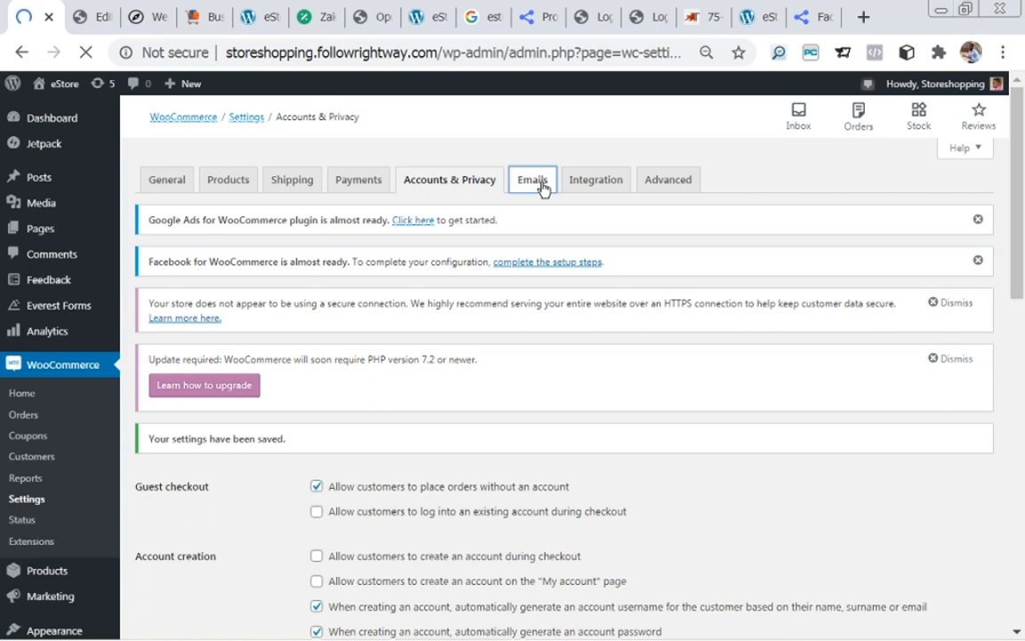
{"action": "left_click_drag", "start_coordinate": [1021, 190], "coordinate": [1021, 244]}
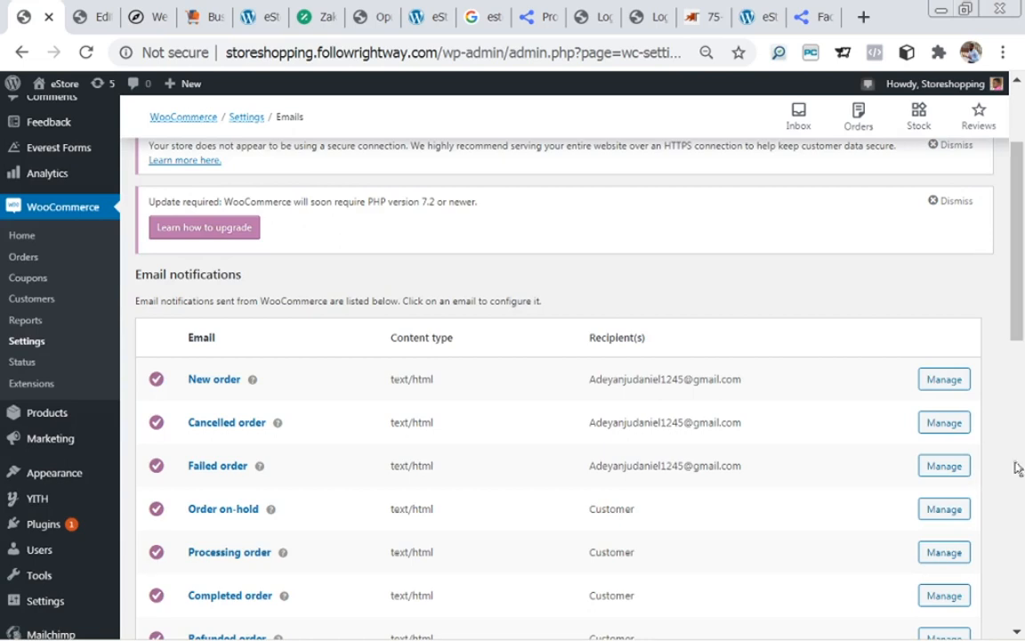
{"action": "left_click_drag", "start_coordinate": [1021, 283], "coordinate": [1024, 338]}
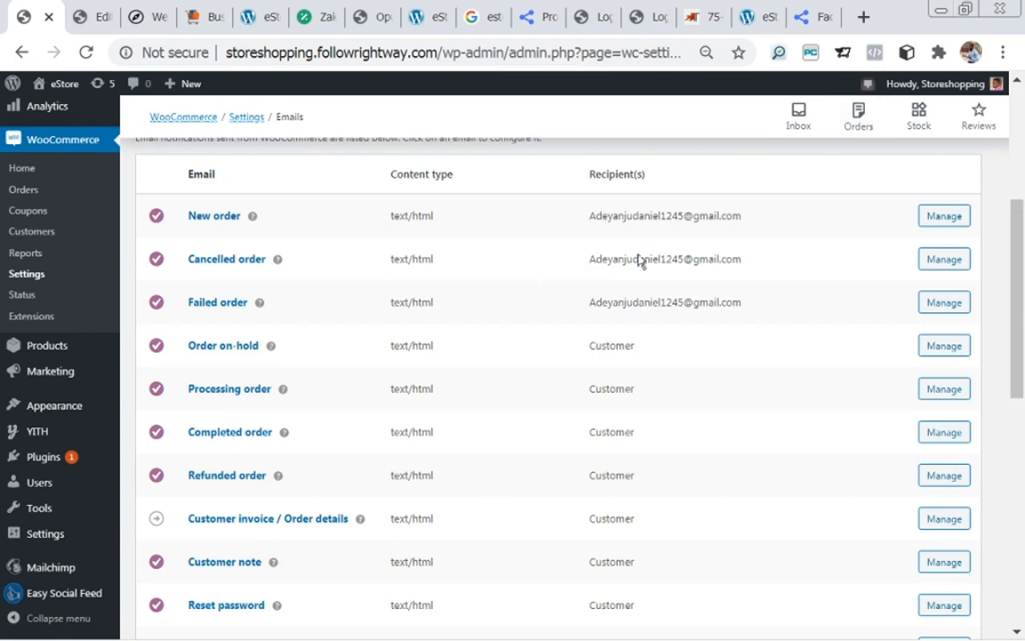
{"action": "left_click_drag", "start_coordinate": [1021, 294], "coordinate": [1019, 445]}
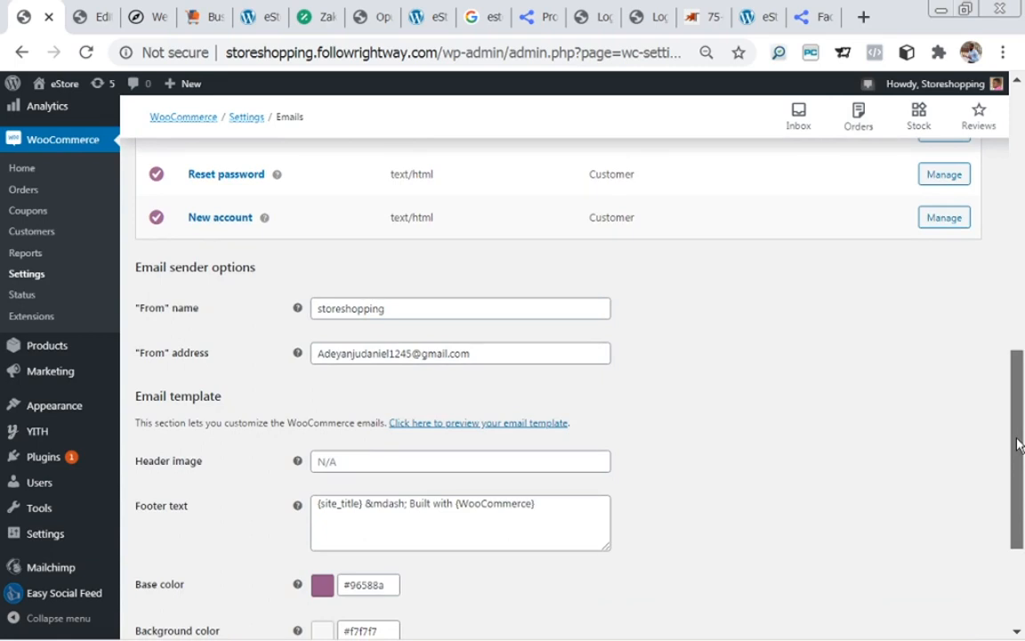
{"action": "left_click_drag", "start_coordinate": [1019, 445], "coordinate": [1019, 462]}
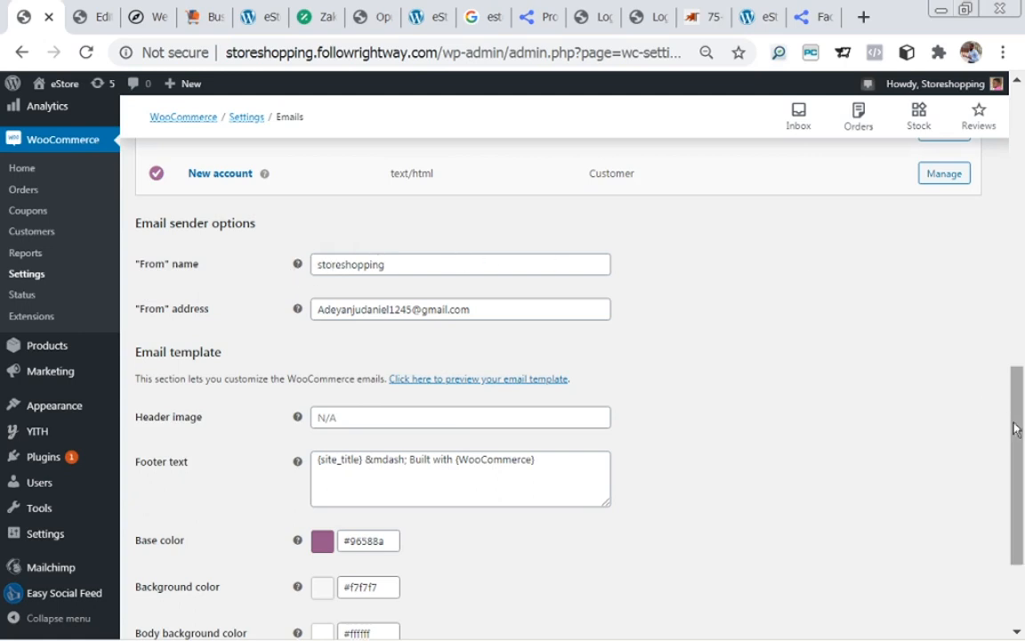
{"action": "left_click_drag", "start_coordinate": [1015, 428], "coordinate": [1016, 521]}
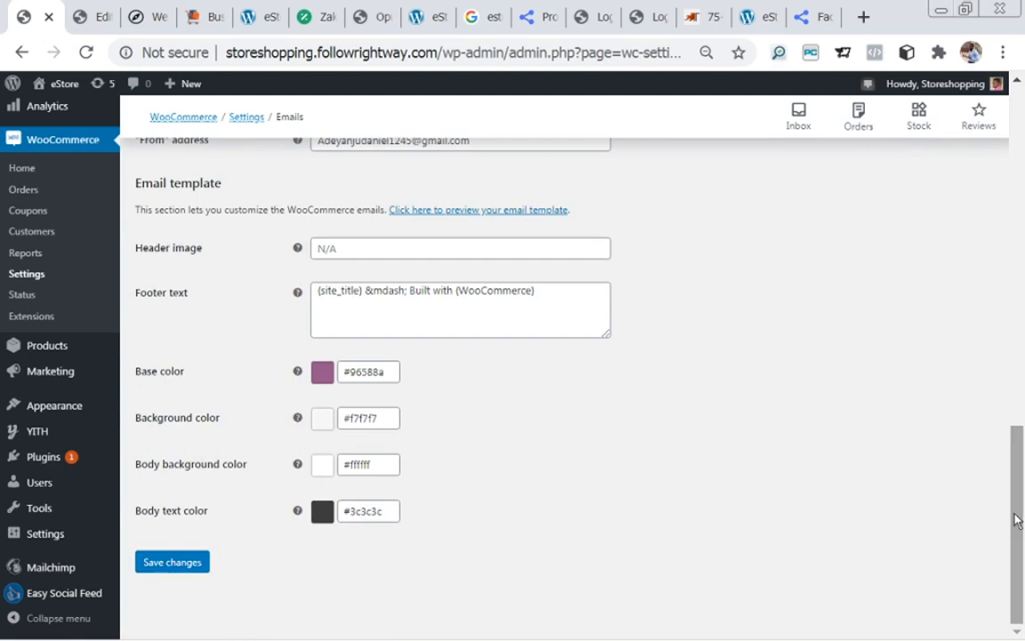
{"action": "left_click", "coordinate": [177, 564]}
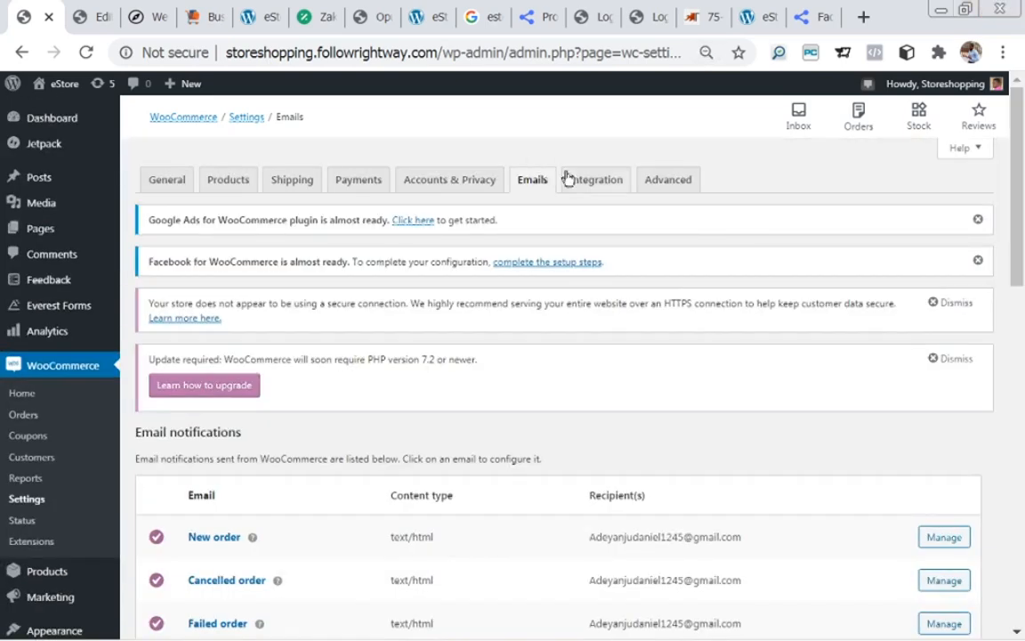
- Open WooCommerce's Integration settings and follow the MaxMind Geolocation documentation to the GeoLite2 sign-up page
{"action": "left_click", "coordinate": [594, 182]}
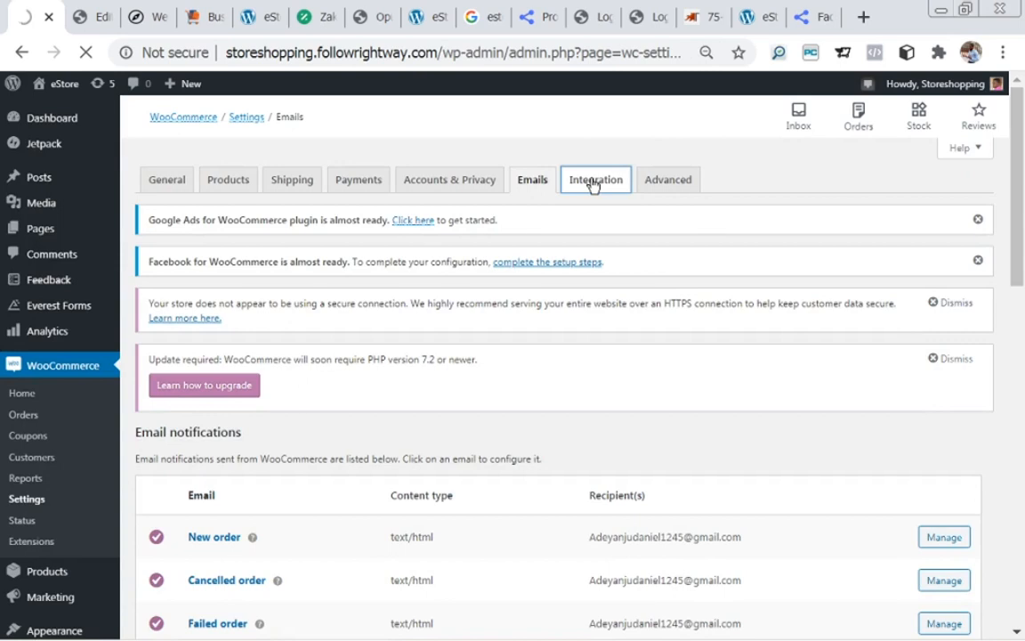
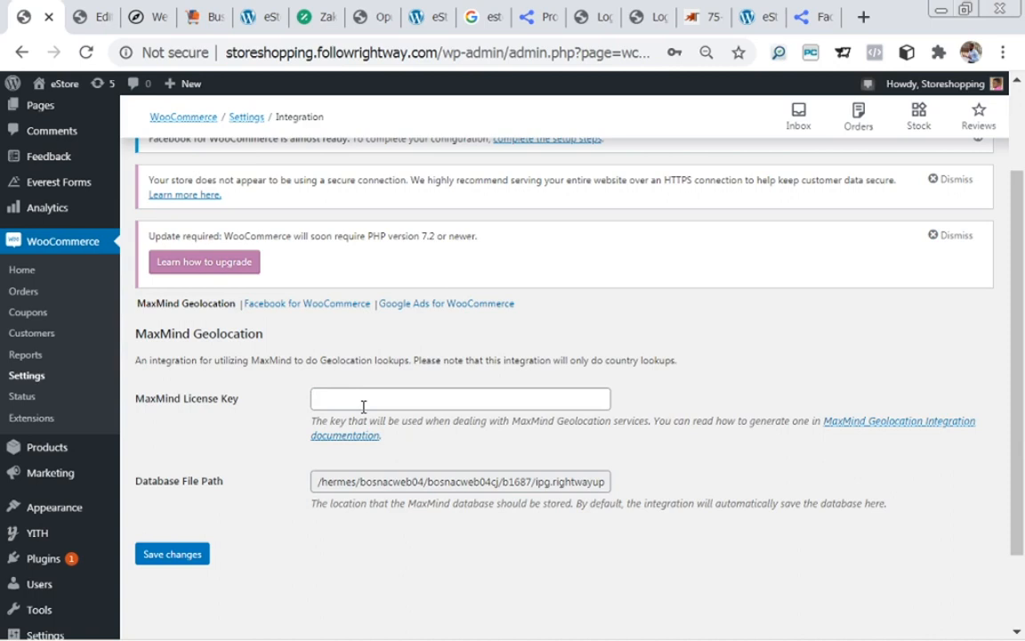
{"action": "left_click", "coordinate": [862, 426]}
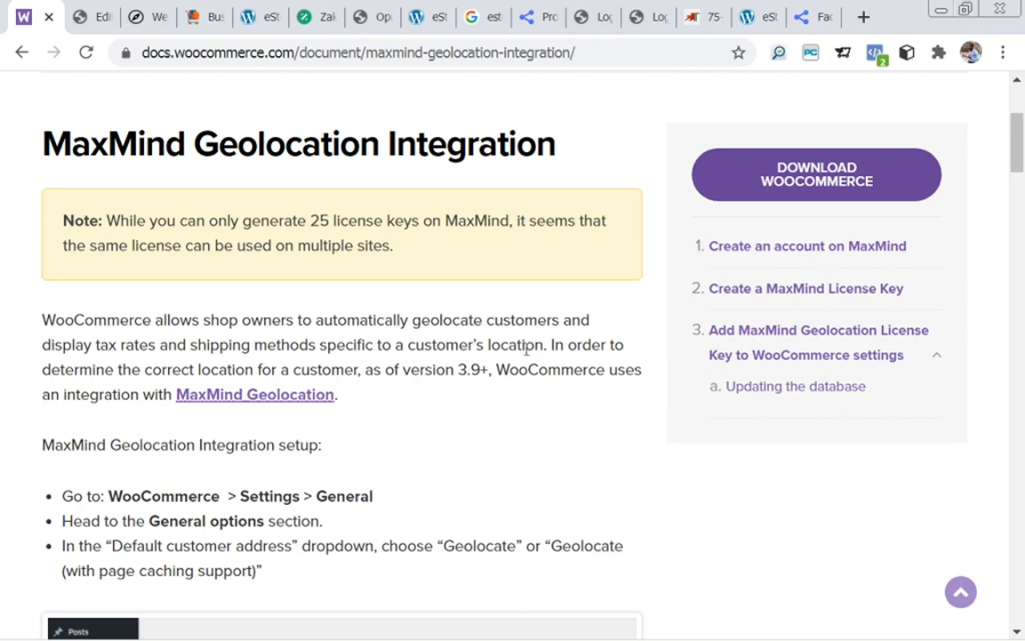
{"action": "left_click_drag", "start_coordinate": [1018, 128], "coordinate": [1023, 233]}
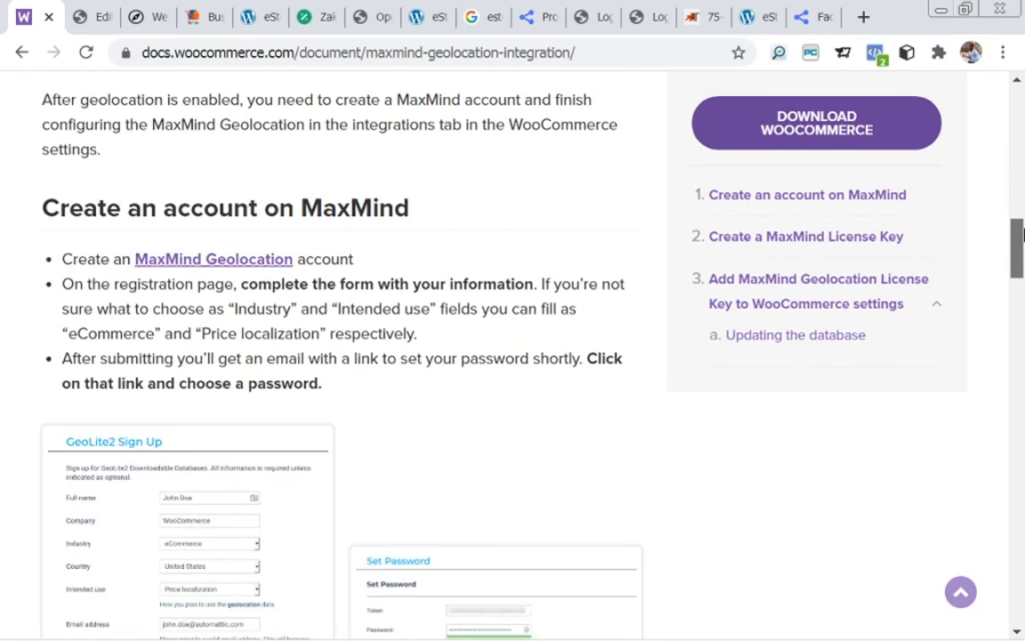
{"action": "left_click", "coordinate": [243, 268]}
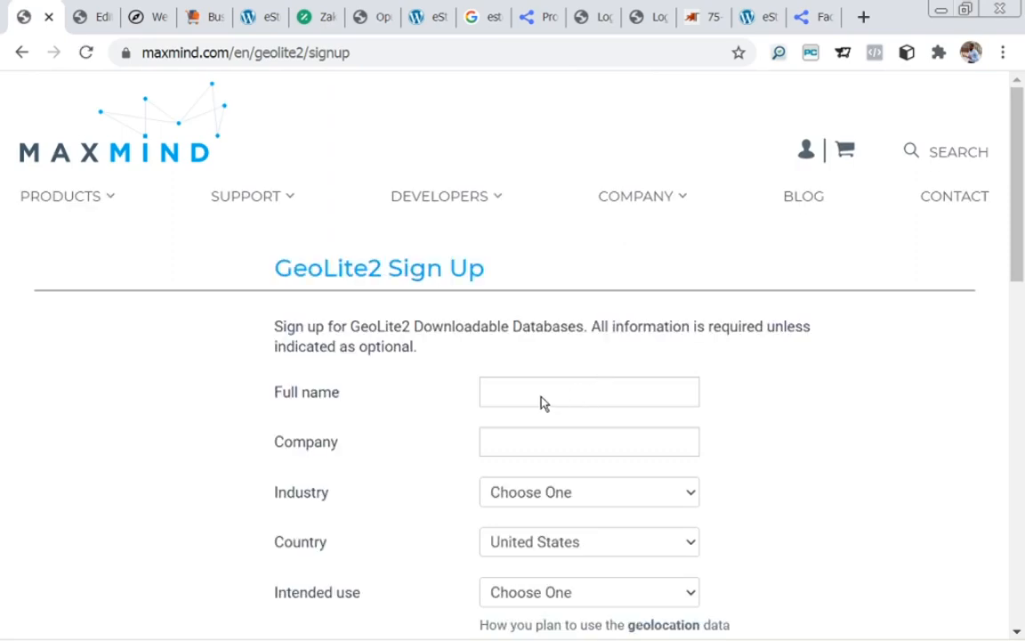
- Fill in the GeoLite2 sign-up form with the full name, company FRW Paradise and industry eCommerce Platform
{"action": "left_click_drag", "start_coordinate": [1023, 216], "coordinate": [1018, 248]}
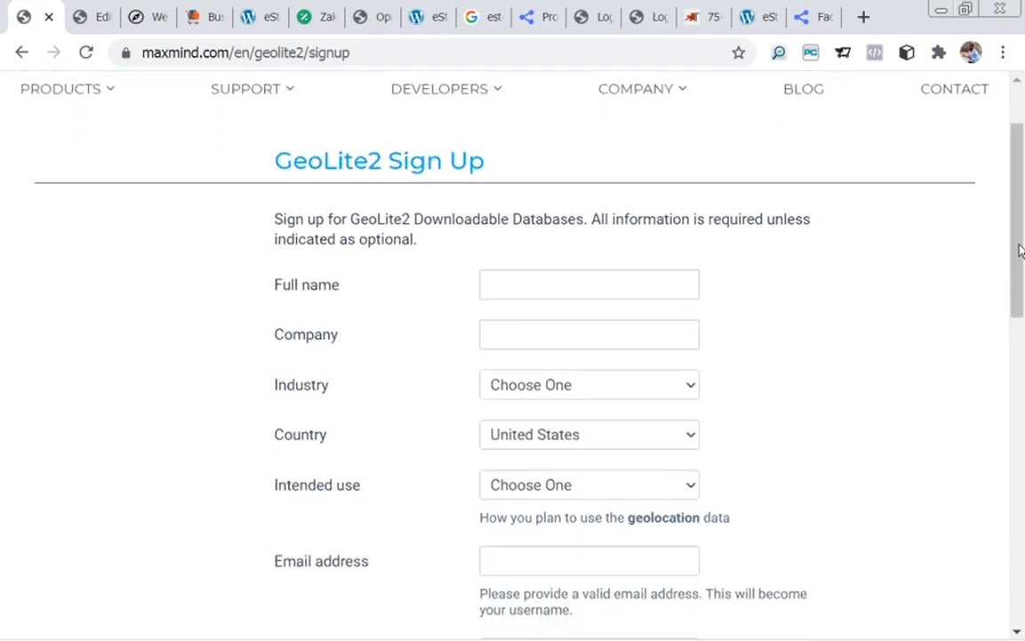
{"action": "left_click", "coordinate": [507, 283]}
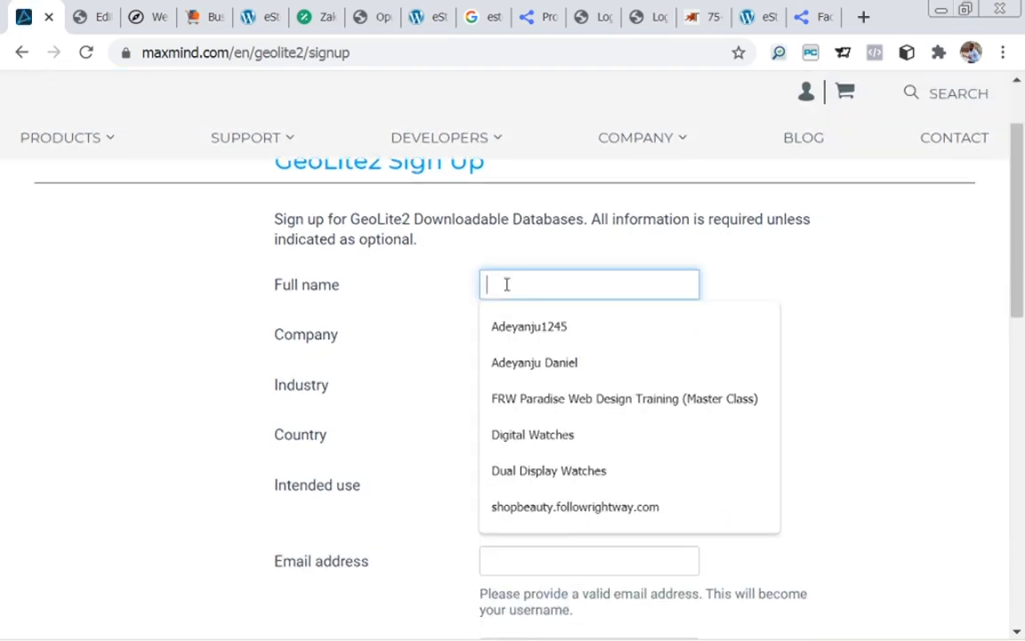
{"action": "left_click", "coordinate": [505, 364]}
{"action": "left_click", "coordinate": [505, 334]}
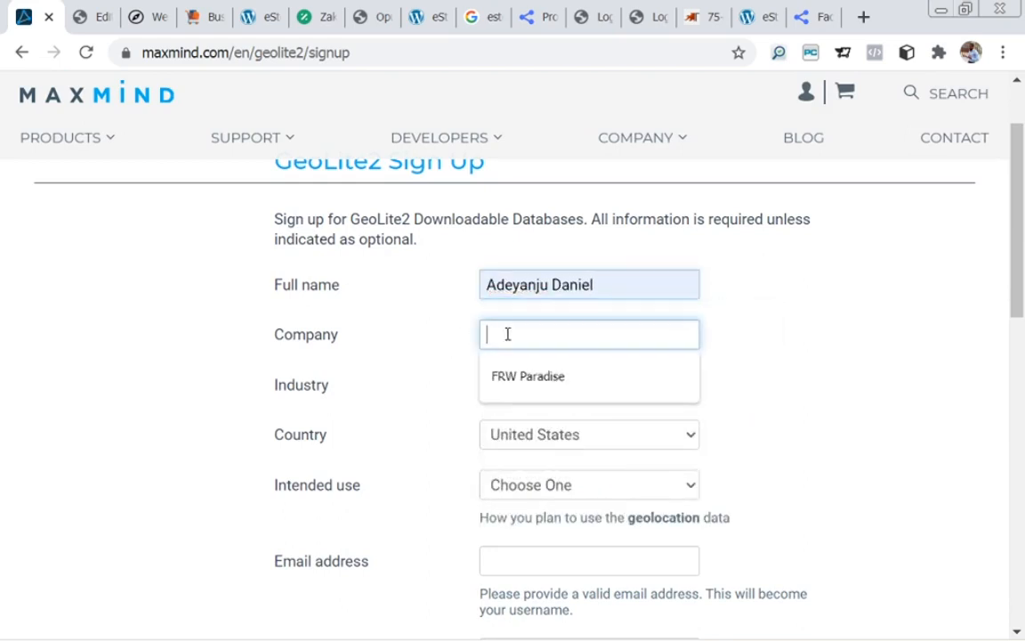
{"action": "left_click", "coordinate": [528, 374]}
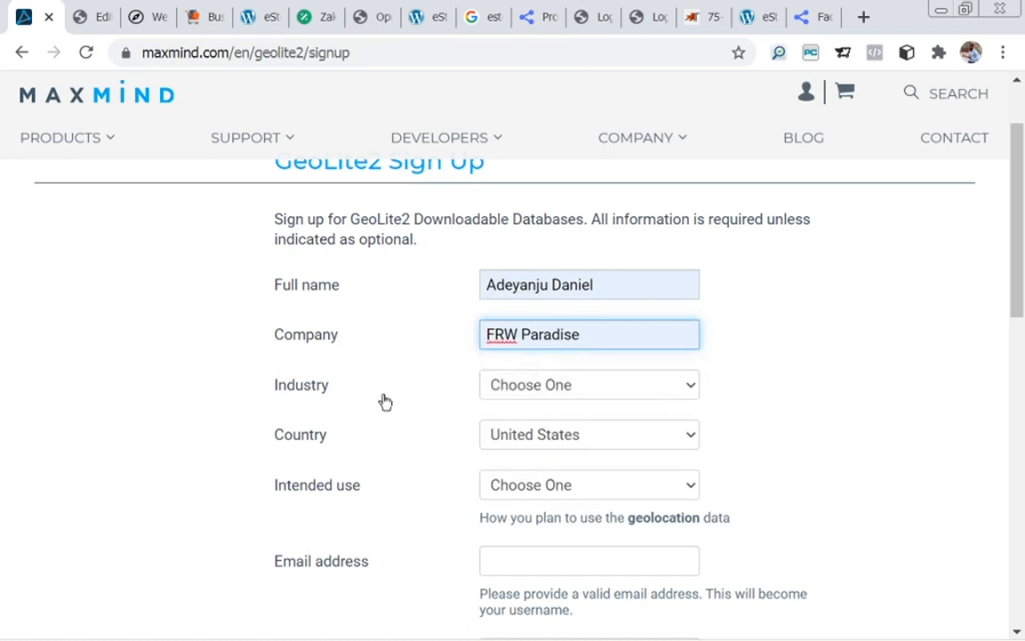
{"action": "left_click", "coordinate": [540, 389]}
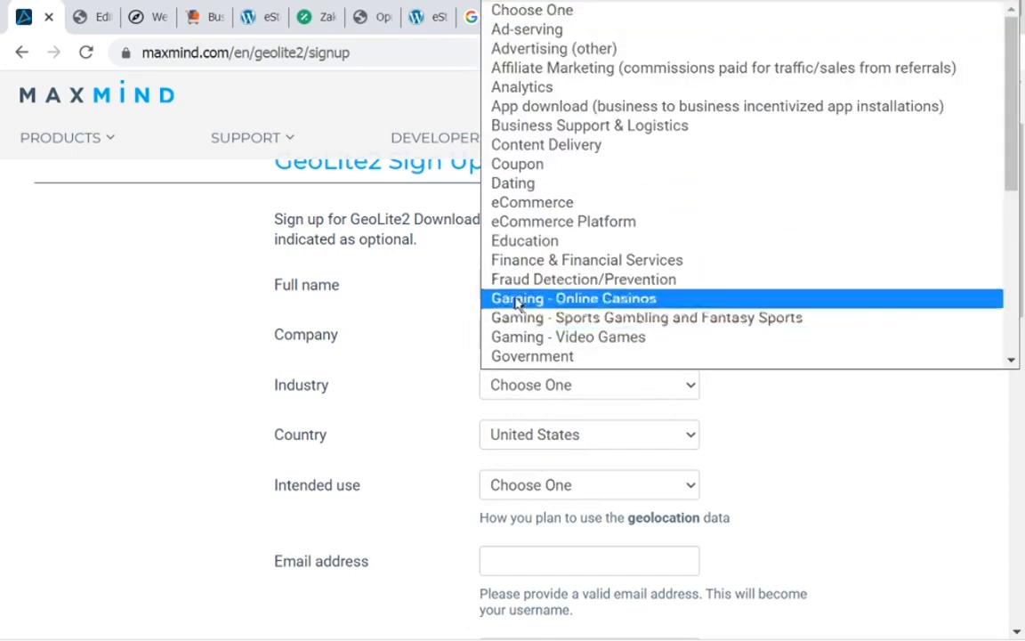
{"action": "left_click", "coordinate": [544, 222]}
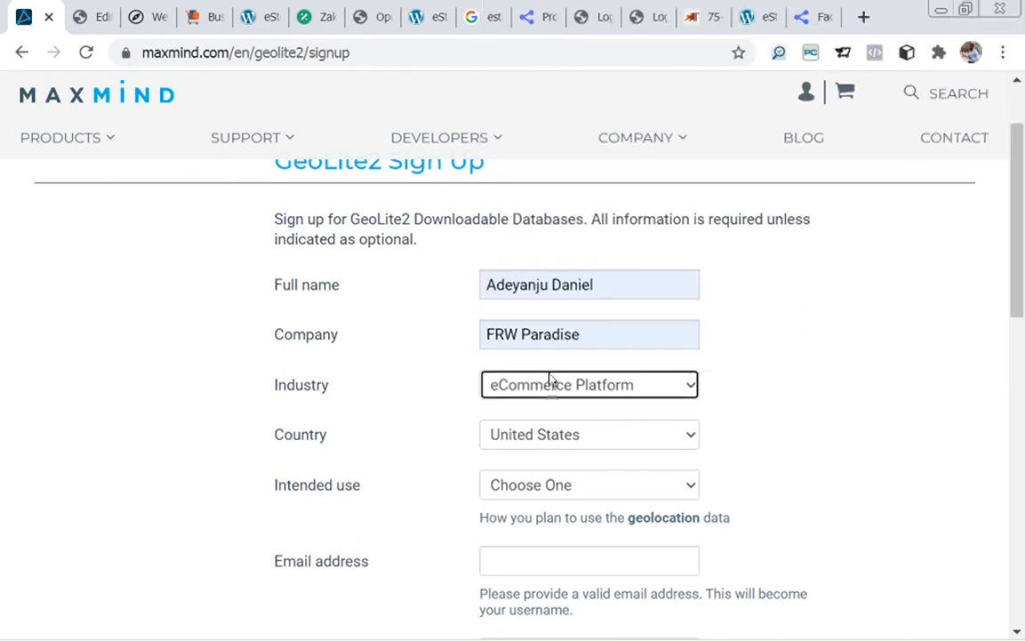
- Set the sign-up country to Nigeria and the intended use to Price localization
{"action": "left_click", "coordinate": [550, 440]}
{"action": "key", "text": "n"}
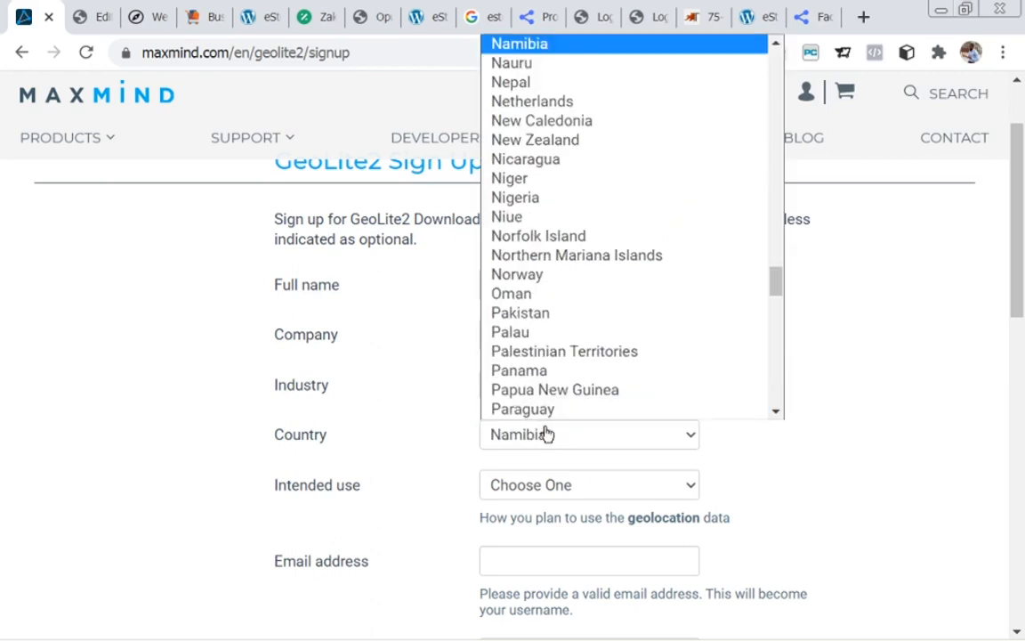
{"action": "left_click", "coordinate": [517, 200]}
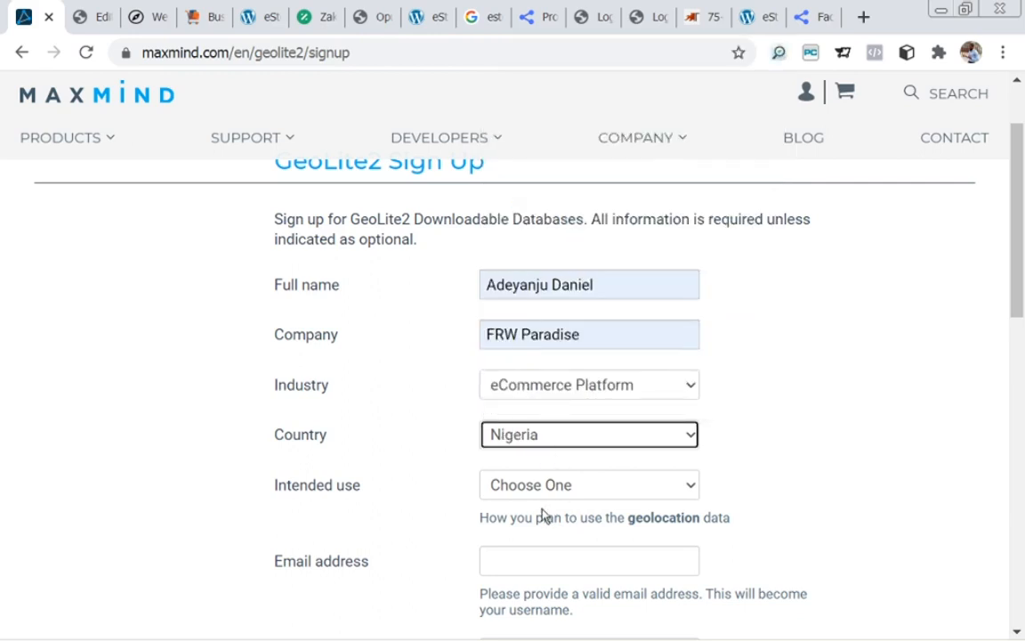
{"action": "left_click", "coordinate": [563, 488]}
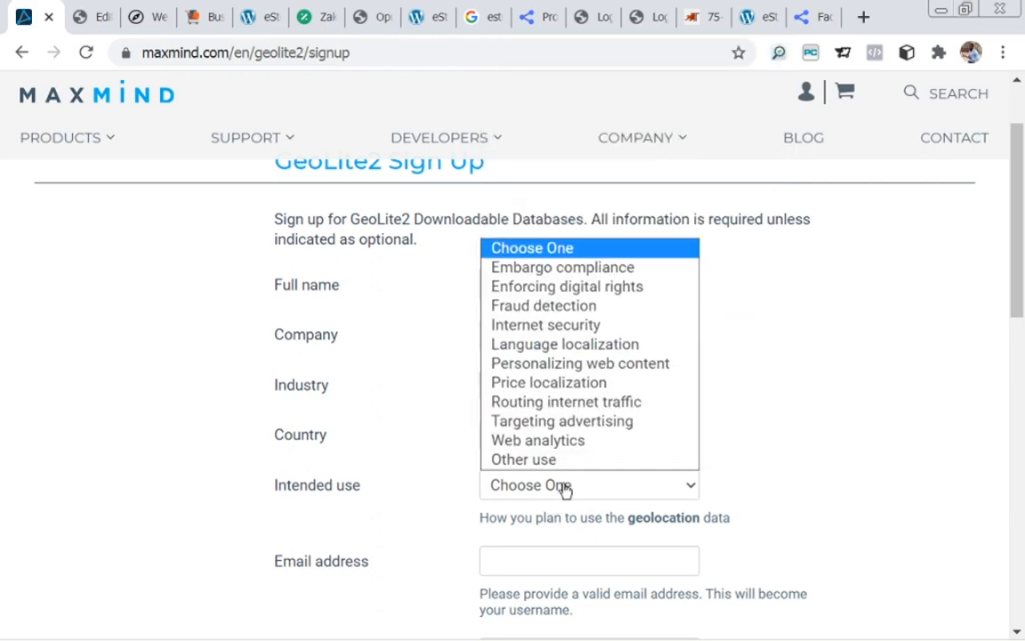
{"action": "left_click", "coordinate": [546, 390]}
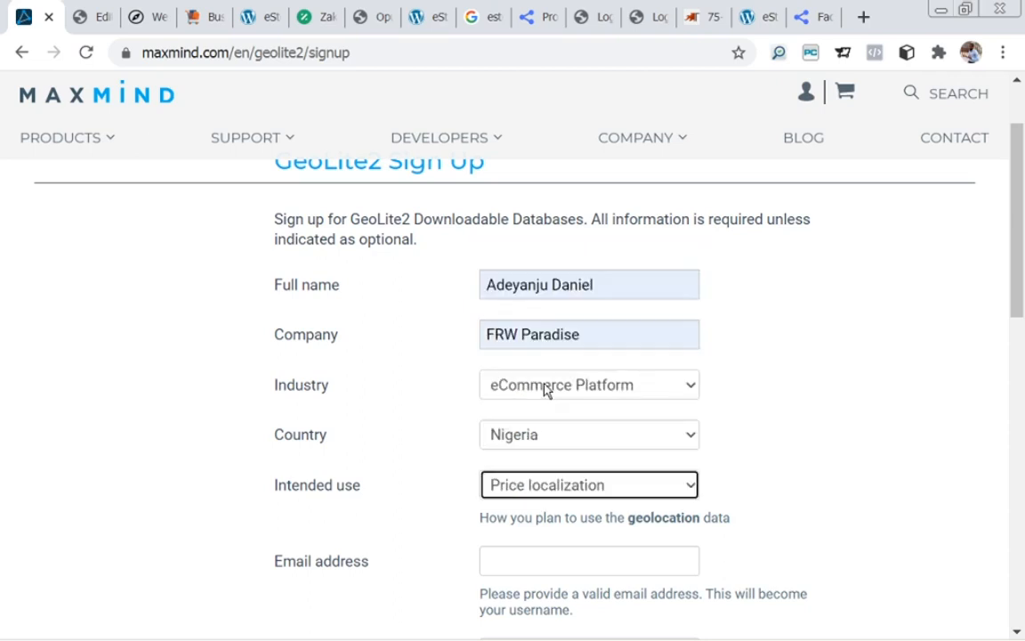
- Fill in the contact e-mail address, accept the GeoLite2 End User License Agreement and submit the sign-up form
{"action": "left_click", "coordinate": [596, 565]}
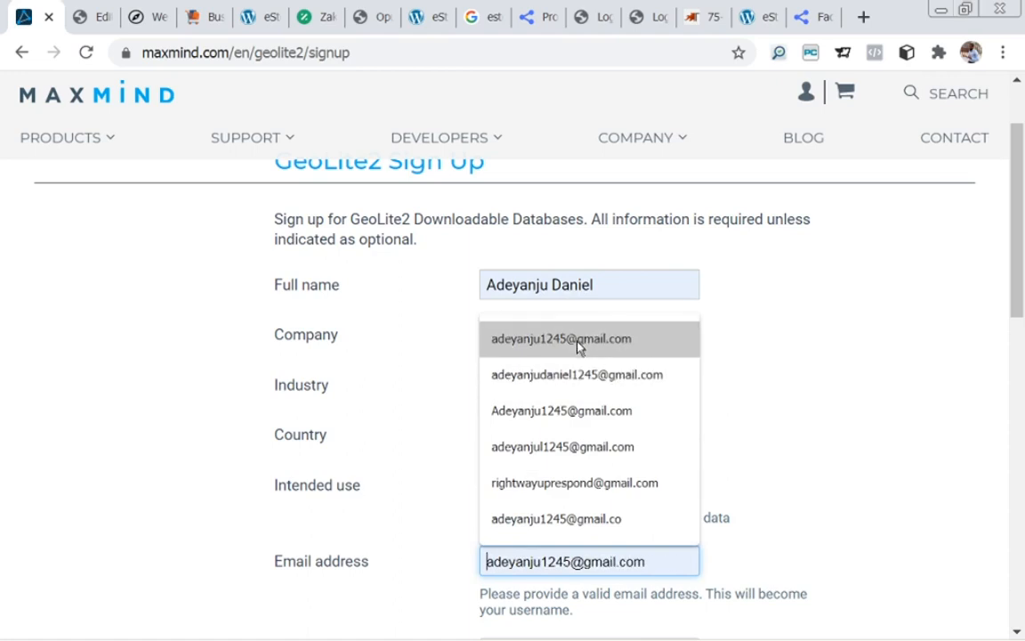
{"action": "left_click", "coordinate": [634, 374]}
{"action": "left_click_drag", "start_coordinate": [1022, 263], "coordinate": [1021, 352]}
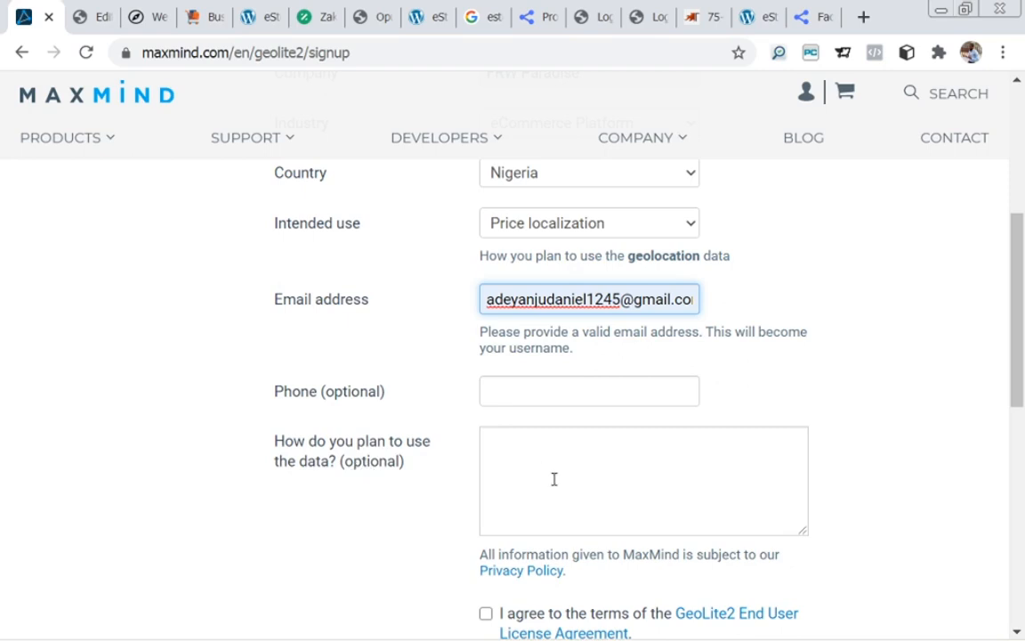
{"action": "left_click_drag", "start_coordinate": [1019, 349], "coordinate": [1021, 417]}
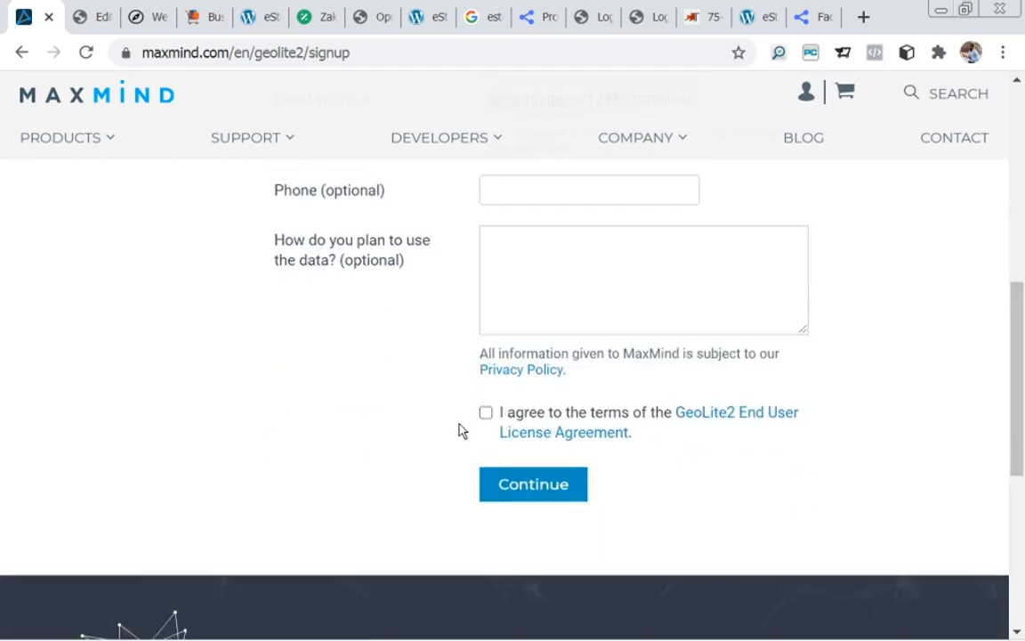
{"action": "left_click", "coordinate": [487, 414]}
{"action": "left_click", "coordinate": [538, 485]}
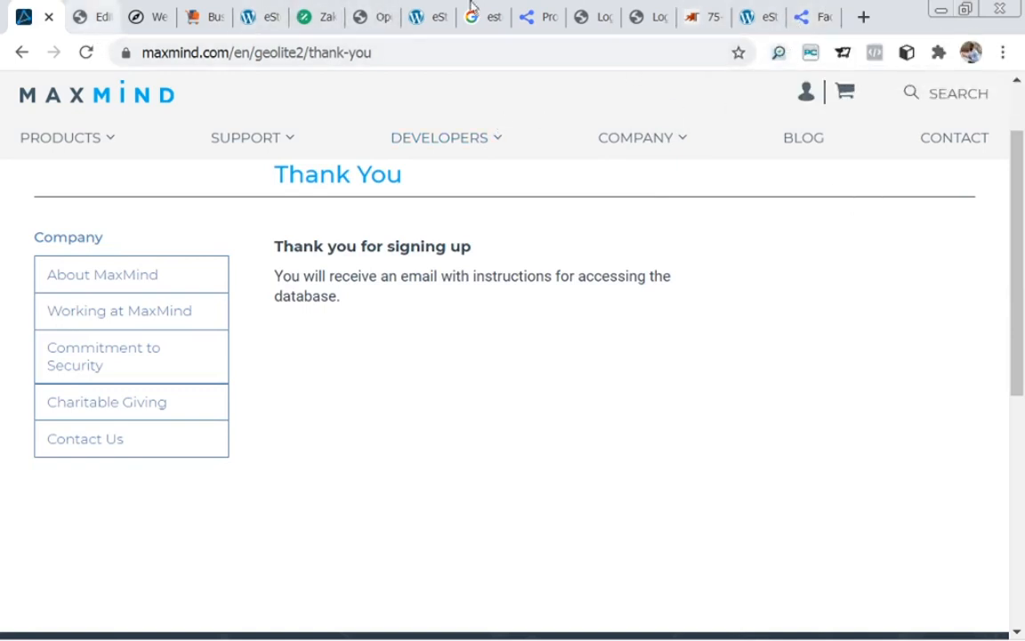
- Open the Welcome to MaxMind email in Gmail, copy the account username and follow the link for creating a password
{"action": "left_click", "coordinate": [865, 17]}
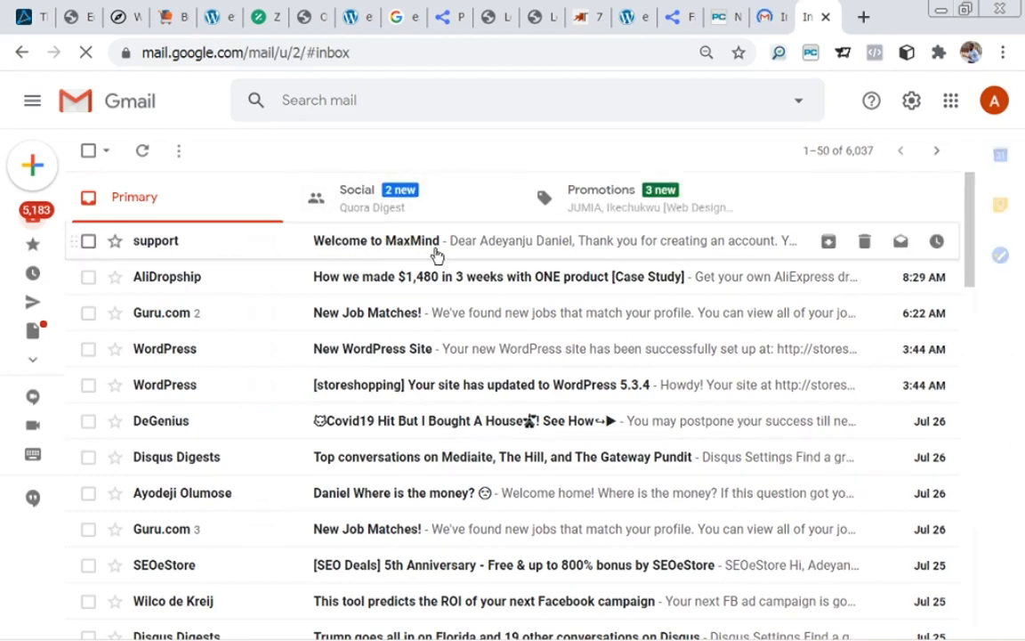
{"action": "left_click", "coordinate": [396, 259]}
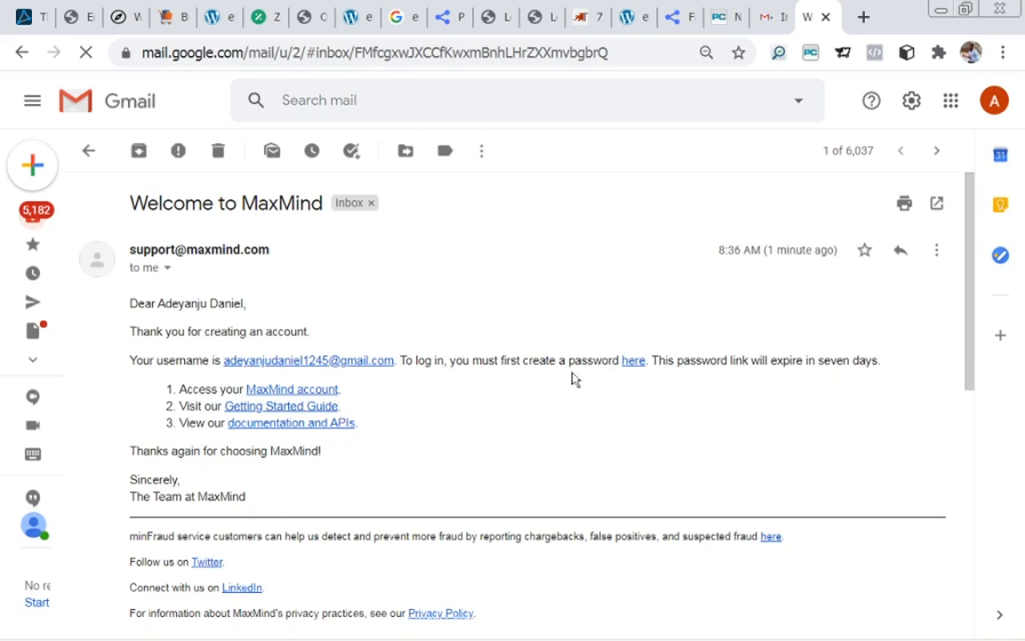
{"action": "left_click_drag", "start_coordinate": [396, 361], "coordinate": [220, 367]}
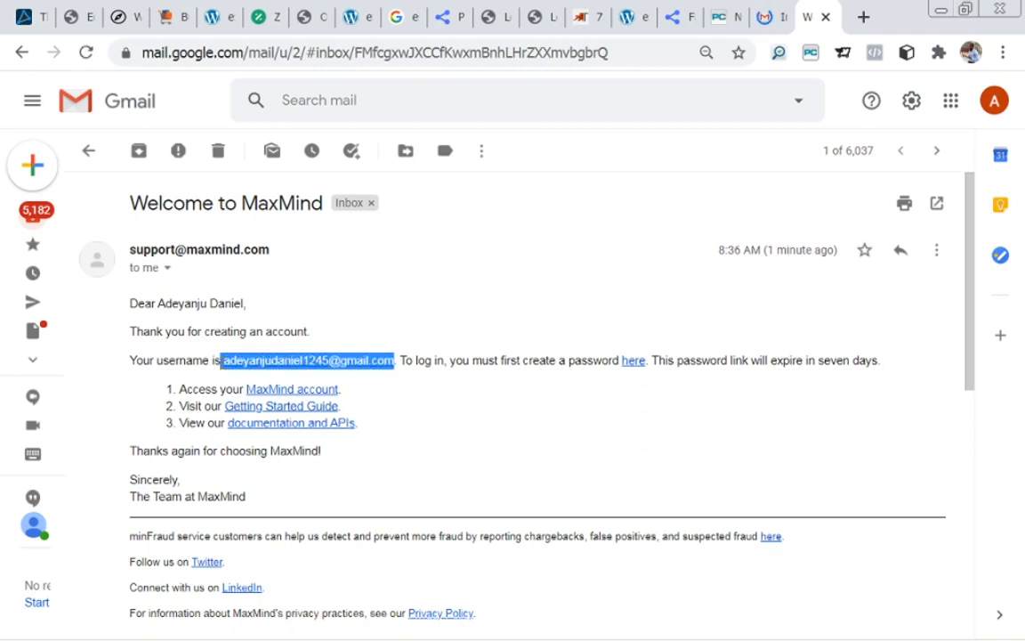
{"action": "left_click_drag", "start_coordinate": [575, 361], "coordinate": [581, 362]}
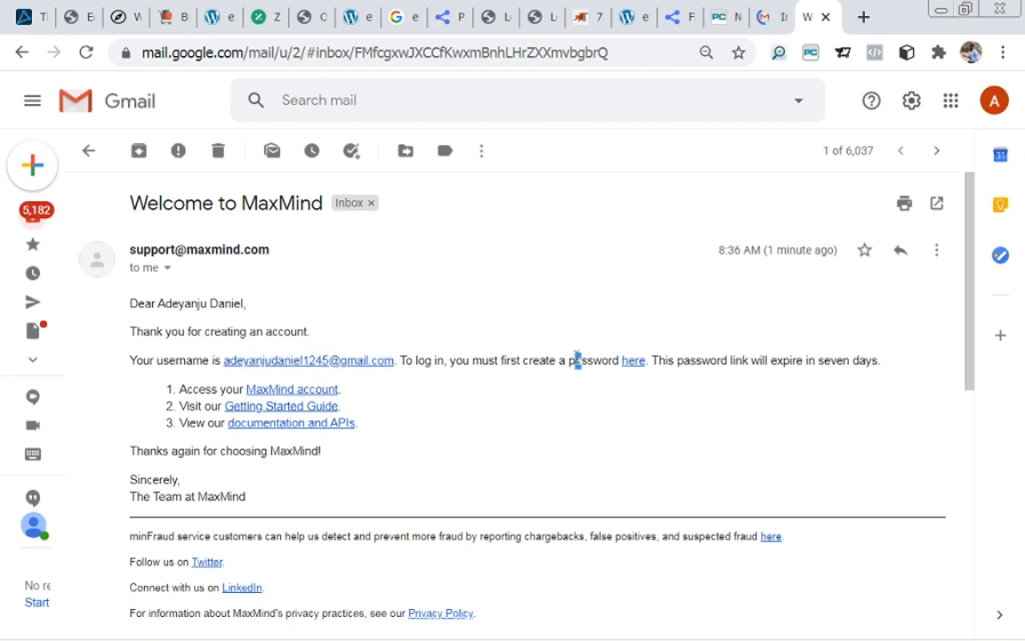
{"action": "left_click", "coordinate": [632, 363]}
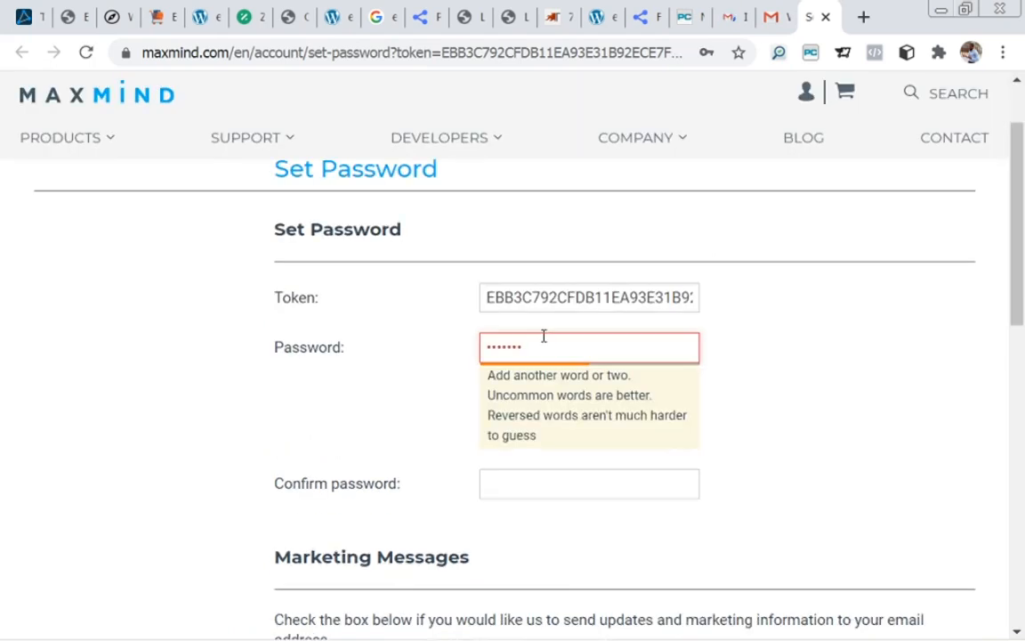
- Clear the first password entry, then enter and confirm a new account password for MaxMind
{"action": "key", "text": "BackSpace"}
{"action": "key", "text": "BackSpace"}
{"action": "key", "text": "BackSpace"}
{"action": "key", "text": "BackSpace"}
{"action": "key", "text": "BackSpace"}
{"action": "key", "text": "BackSpace"}
{"action": "key", "text": "BackSpace"}
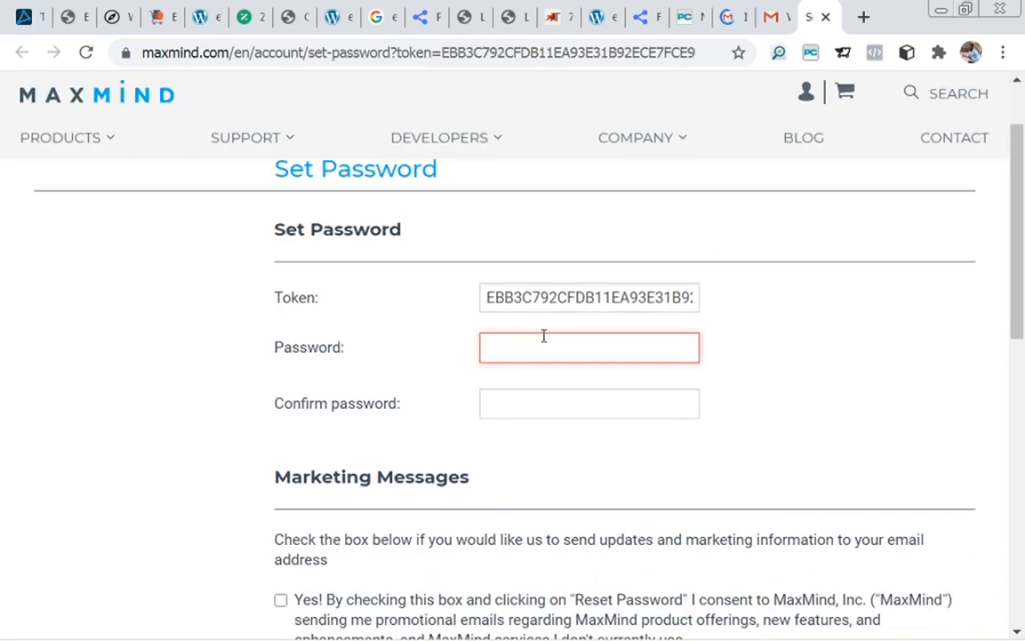
{"action": "type", "text": "••••"}
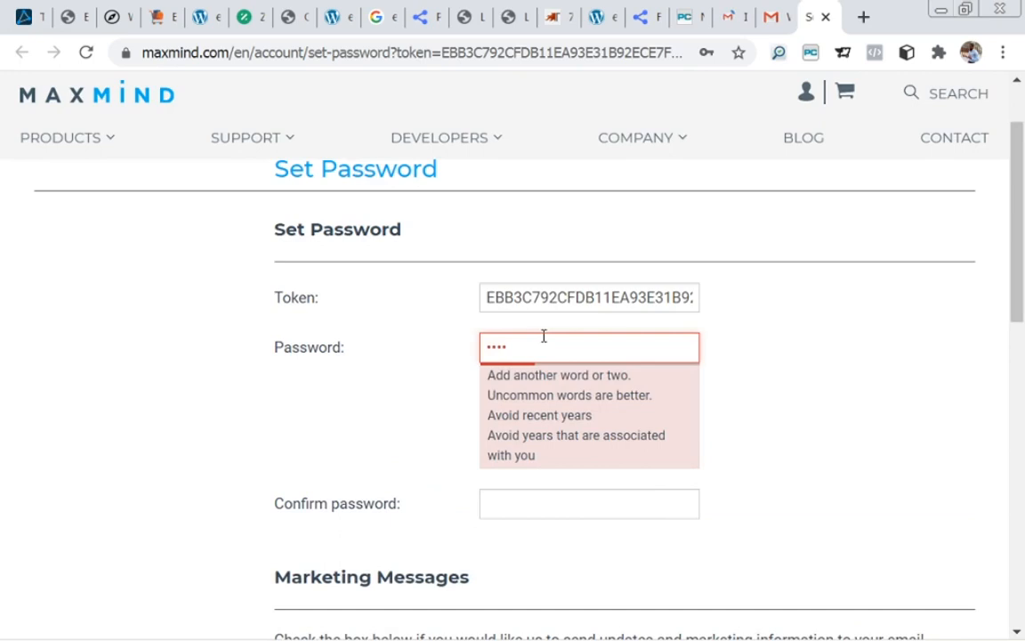
{"action": "type", "text": "••••••••"}
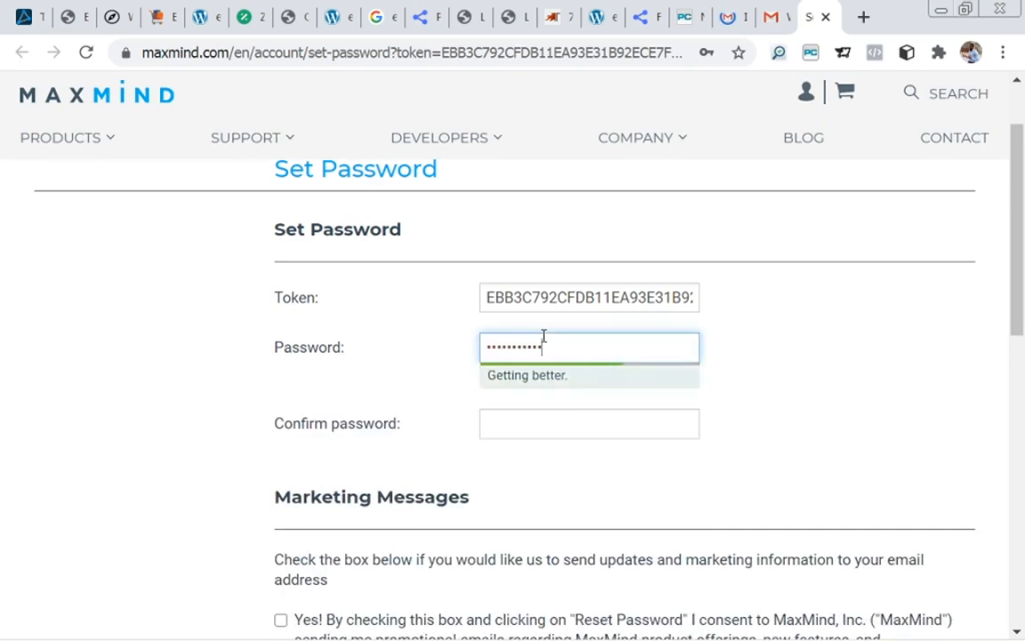
{"action": "left_click", "coordinate": [536, 430]}
{"action": "type", "text": "•••••••••"}
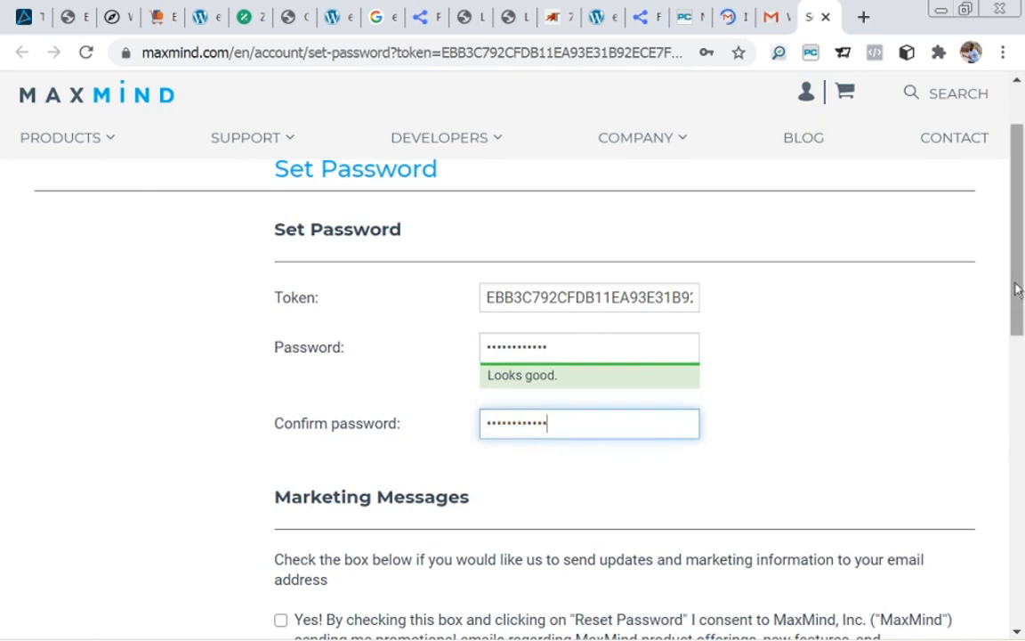
- Opt in to MaxMind's marketing messages and submit the password reset, dismissing the browser's offer to save the password
{"action": "left_click_drag", "start_coordinate": [1018, 289], "coordinate": [1021, 374]}
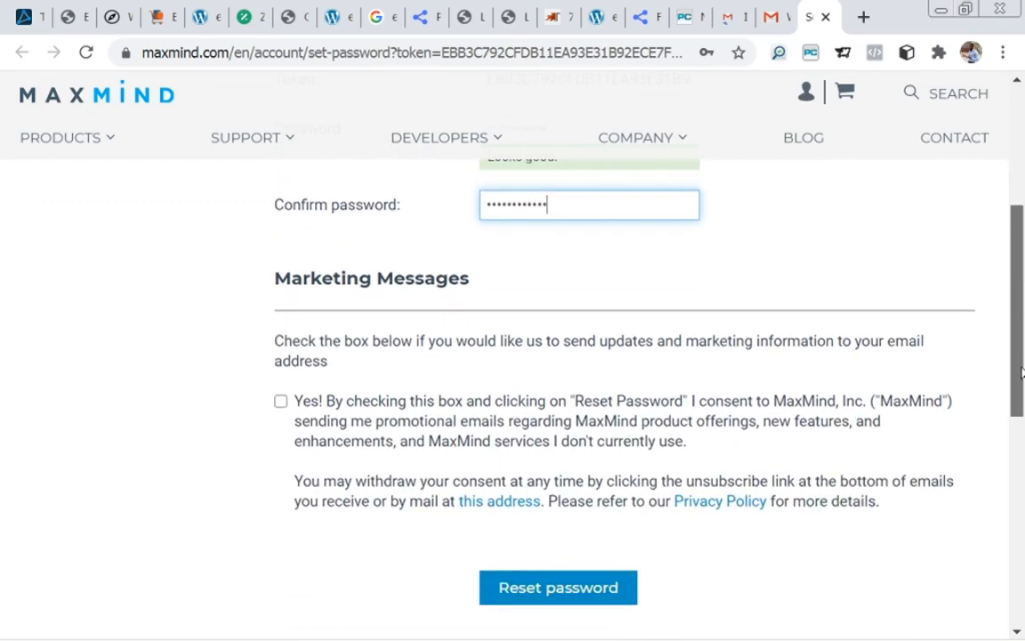
{"action": "left_click", "coordinate": [280, 403]}
{"action": "left_click", "coordinate": [514, 602]}
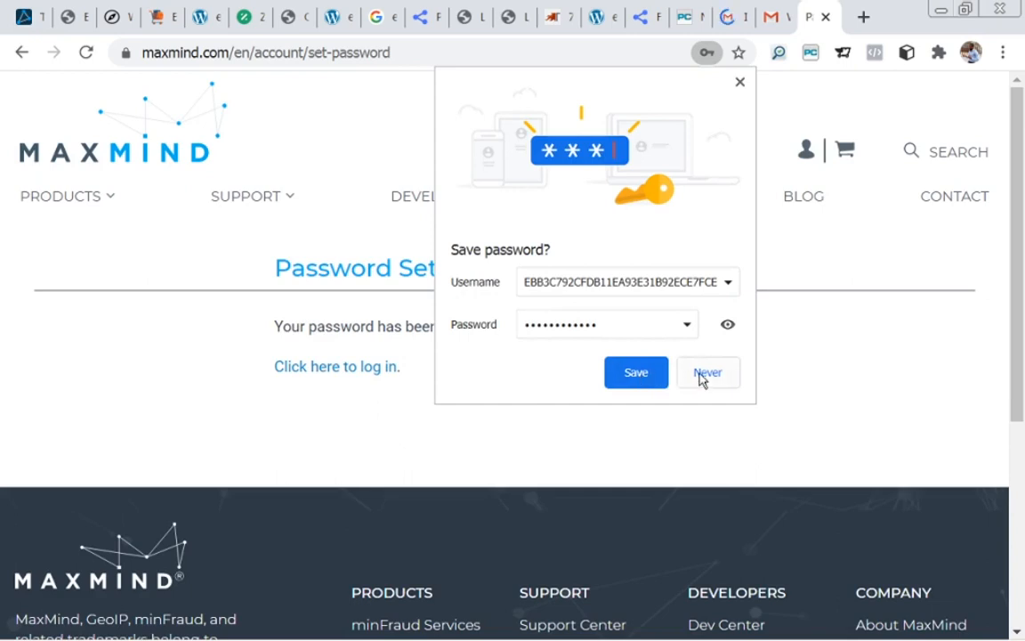
{"action": "left_click", "coordinate": [740, 82]}
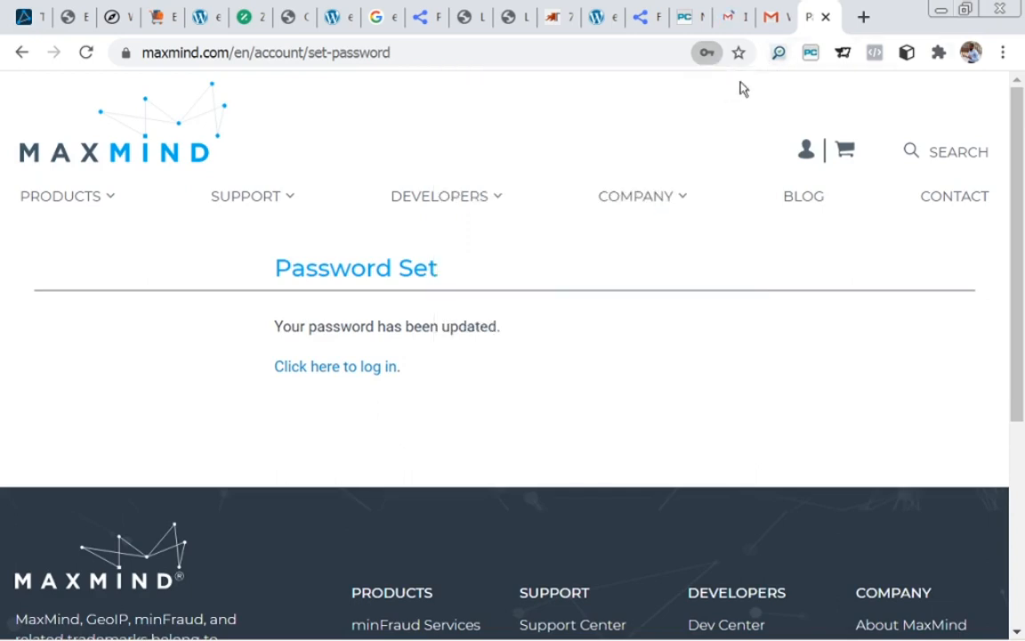
- Open the MaxMind login page and paste the account username, removing the stray leading character
{"action": "left_click", "coordinate": [327, 368]}
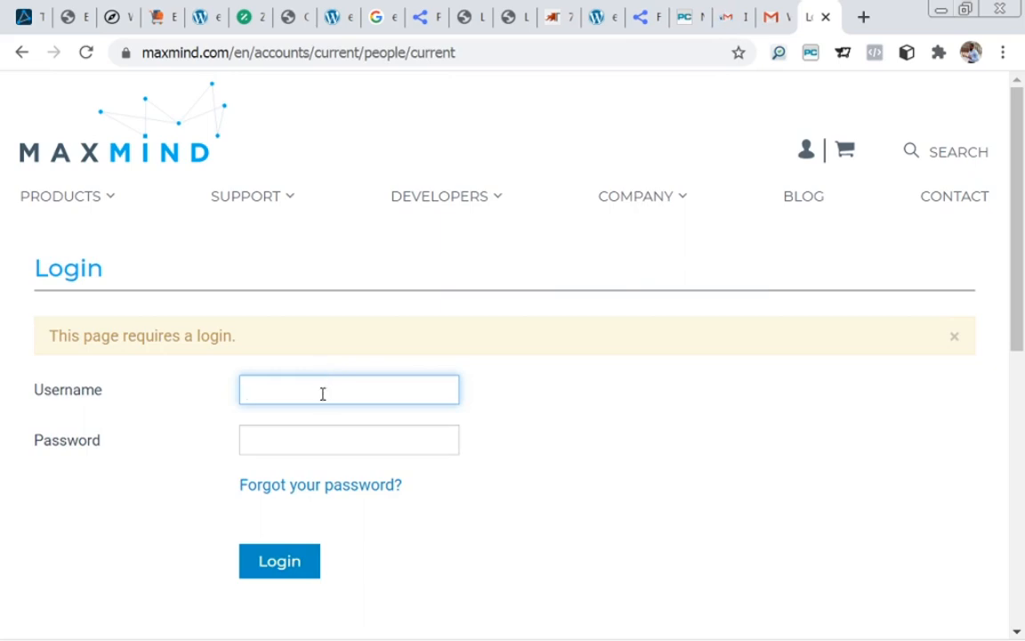
{"action": "left_click", "coordinate": [324, 393]}
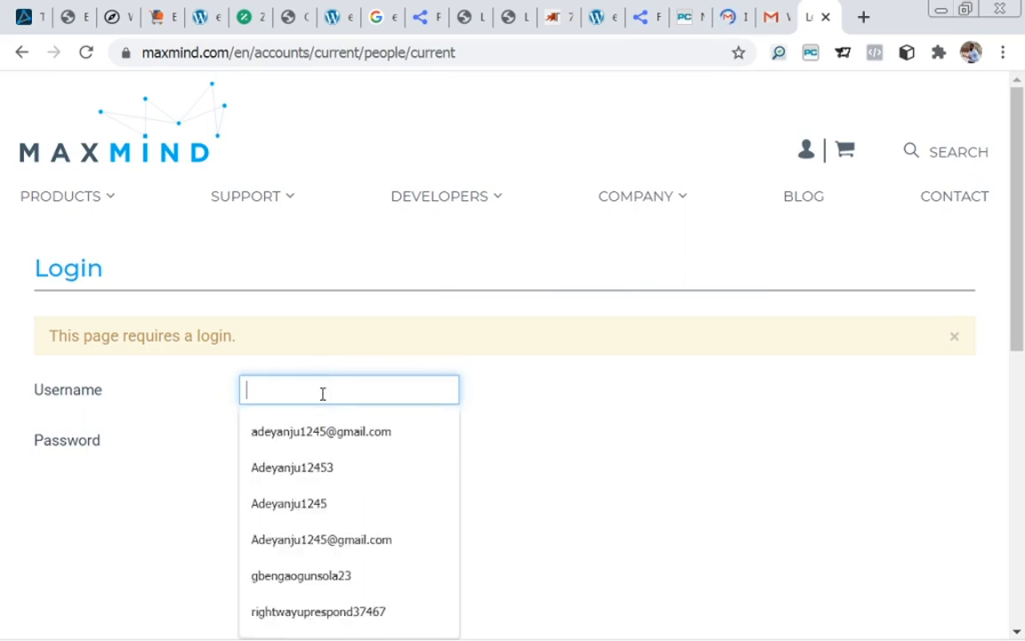
{"action": "key", "text": "ctrl+v"}
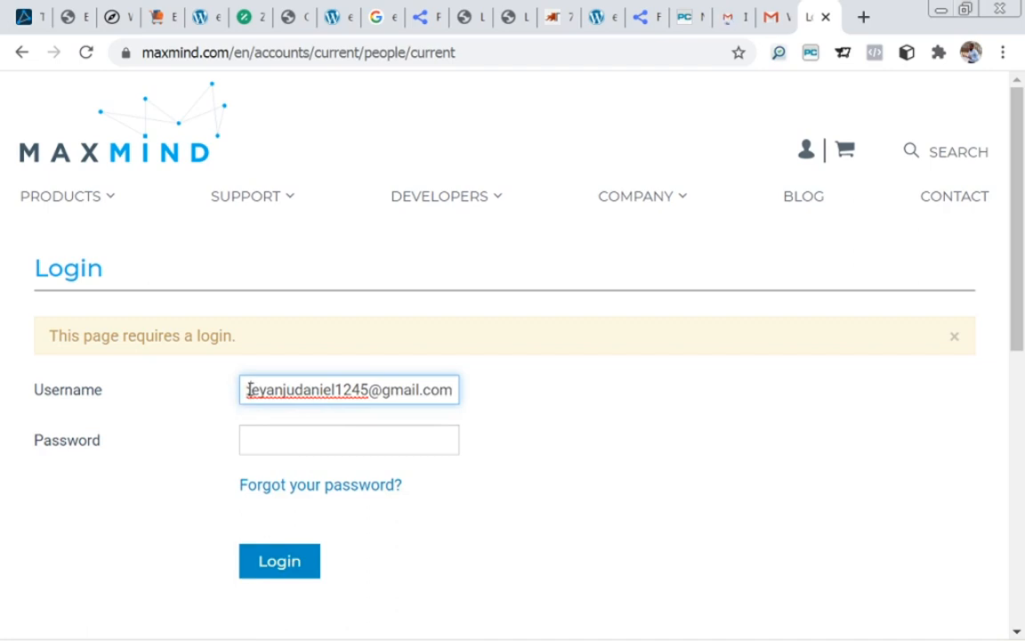
{"action": "left_click", "coordinate": [249, 392]}
{"action": "key", "text": "BackSpace"}
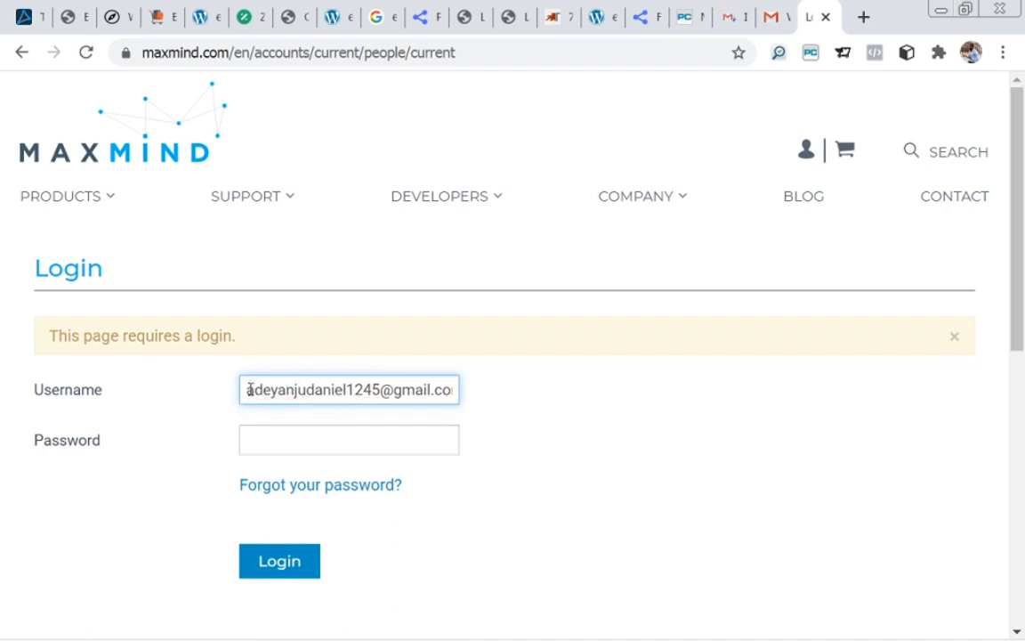
{"action": "left_click", "coordinate": [375, 389]}
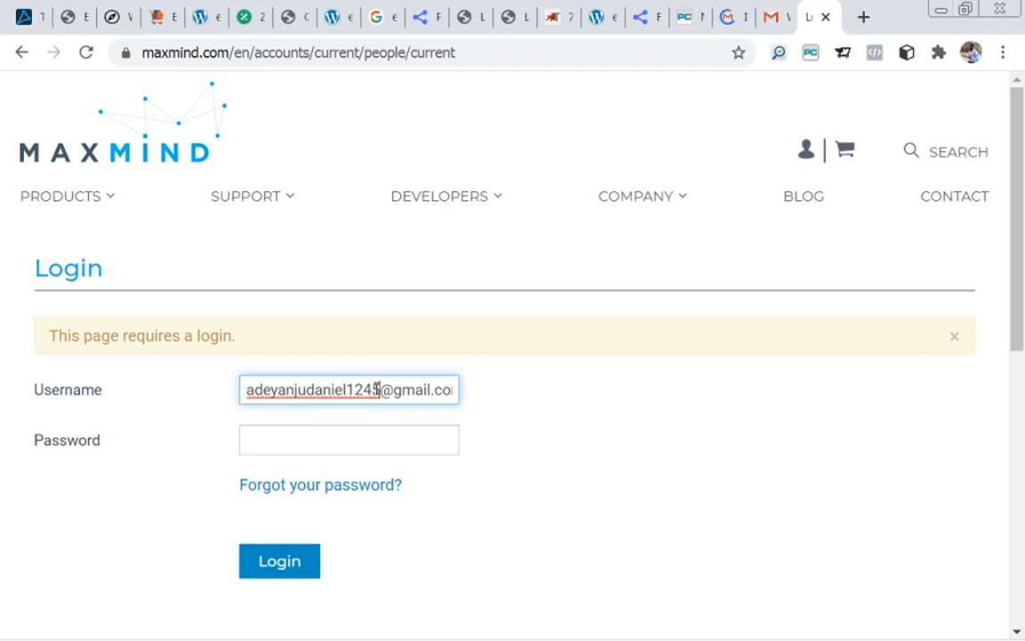
{"action": "key", "text": "End"}
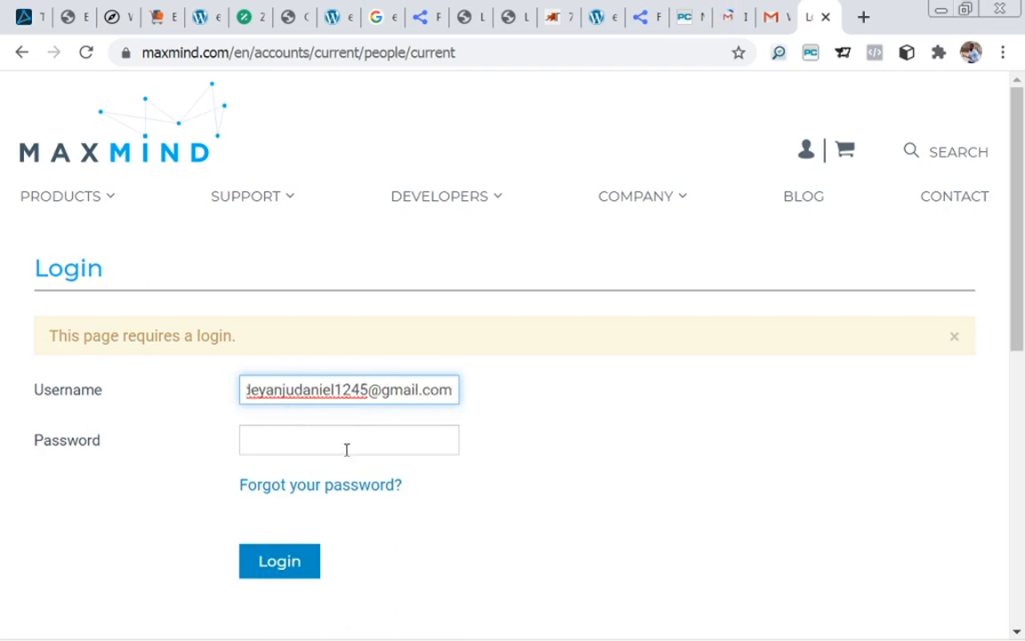
- Enter the account password and log in to MaxMind
{"action": "left_click", "coordinate": [346, 450]}
{"action": "type", "text": "a"}
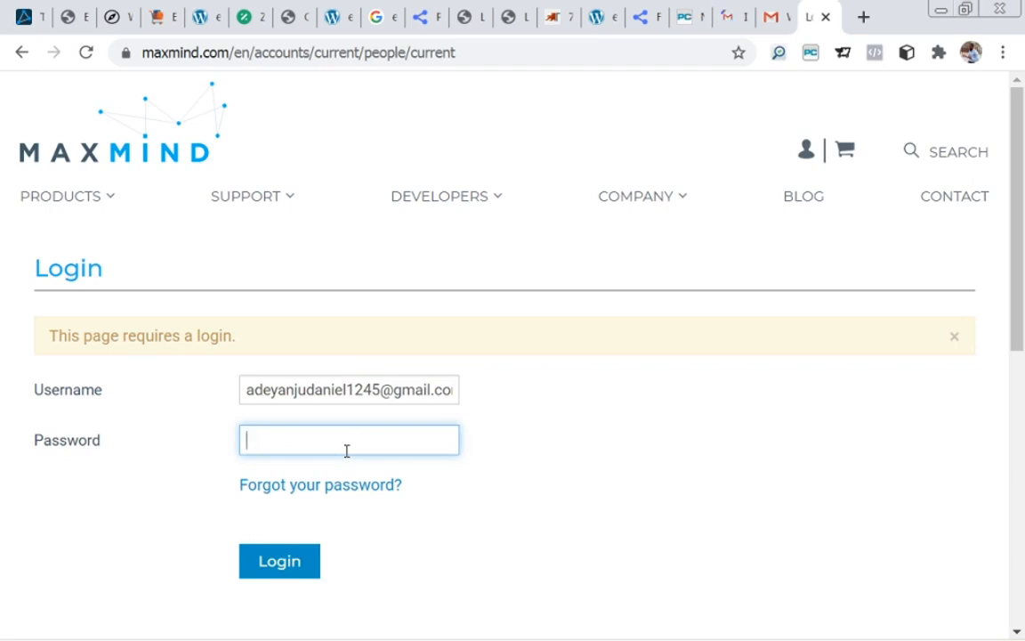
{"action": "type", "text": "aaaaaaaa"}
{"action": "left_click", "coordinate": [273, 558]}
- Open the account's license keys page and generate a new license key, answering No to its use for GeoIP Update
{"action": "scroll", "coordinate": [1021, 223], "scroll_direction": "down", "scroll_amount": 2}
{"action": "left_click_drag", "start_coordinate": [1021, 223], "coordinate": [1021, 331]}
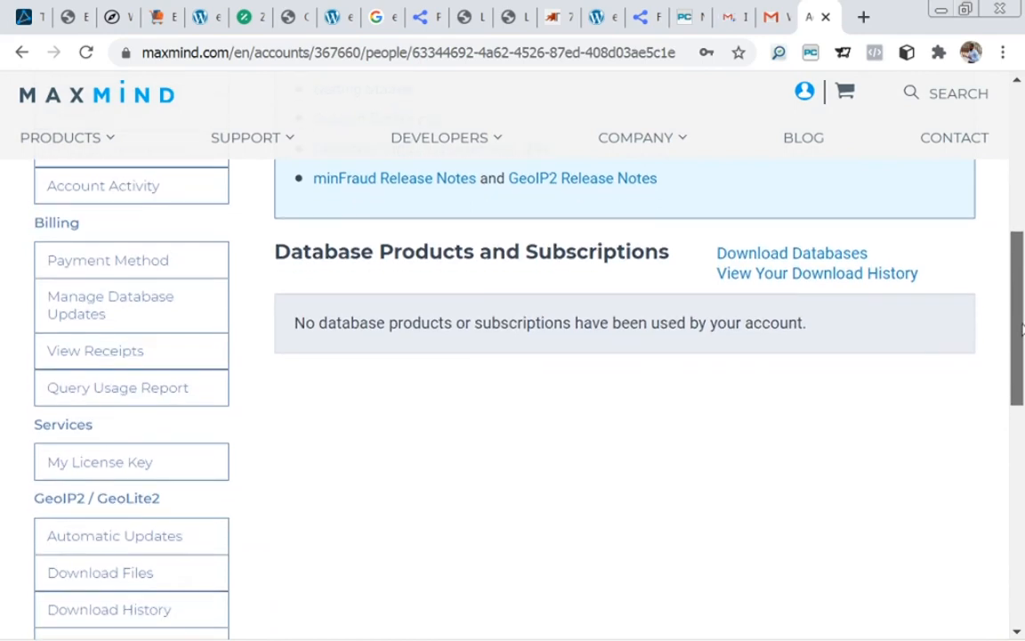
{"action": "left_click", "coordinate": [103, 469]}
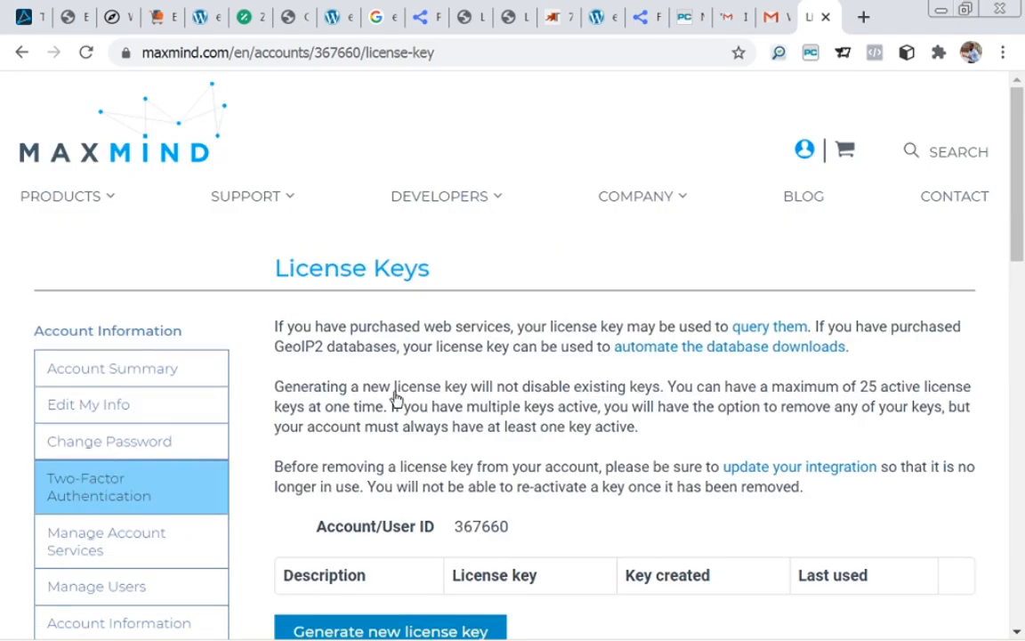
{"action": "left_click_drag", "start_coordinate": [1021, 170], "coordinate": [1019, 236]}
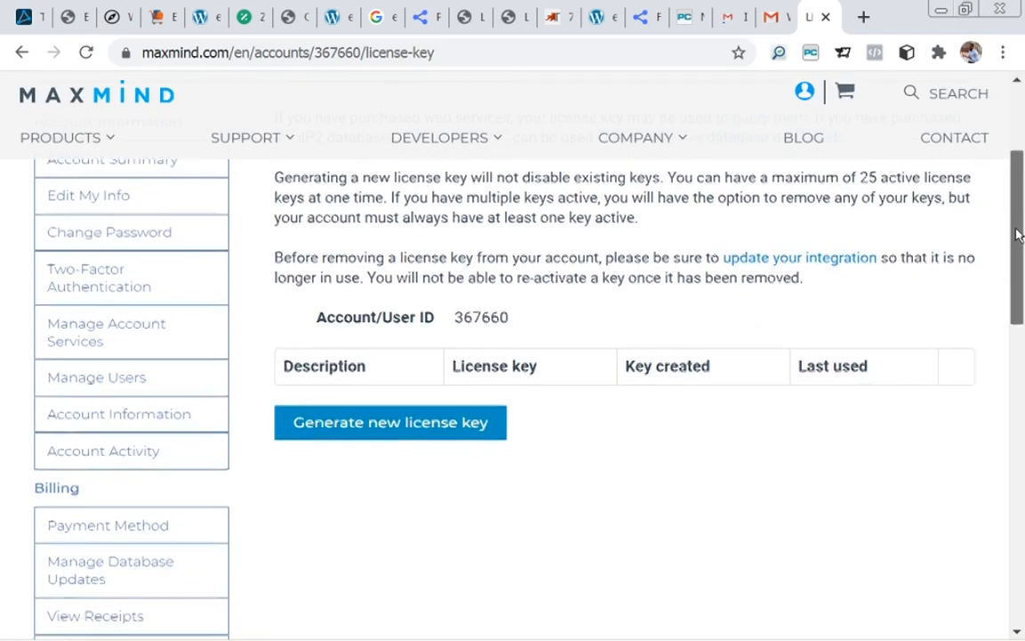
{"action": "left_click", "coordinate": [380, 426]}
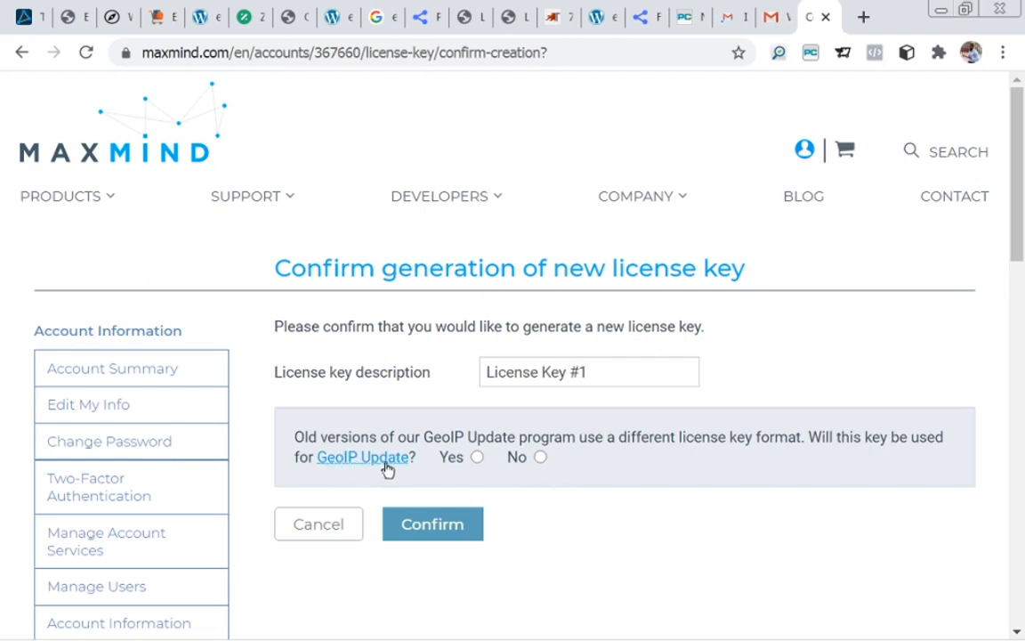
{"action": "left_click", "coordinate": [542, 457]}
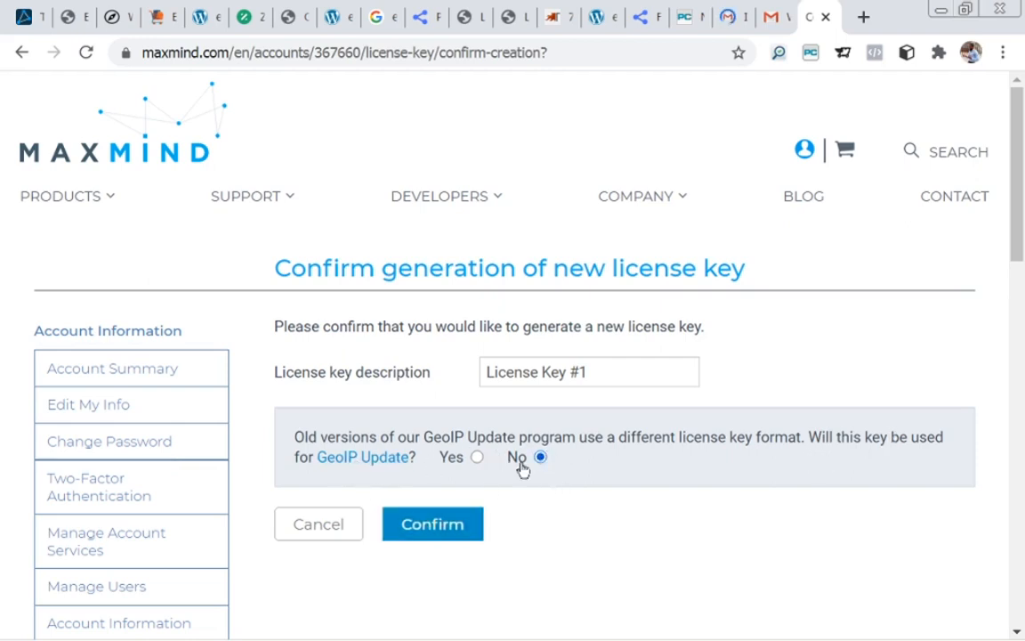
{"action": "left_click", "coordinate": [432, 528]}
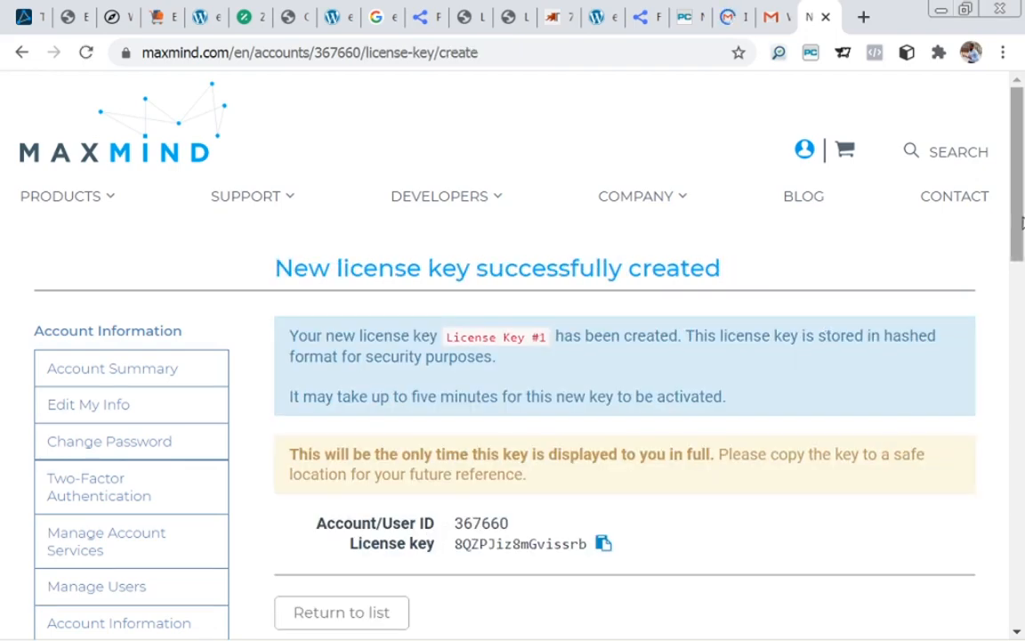
- Copy the newly generated MaxMind license key to the clipboard
{"action": "left_click_drag", "start_coordinate": [1020, 219], "coordinate": [1019, 293]}
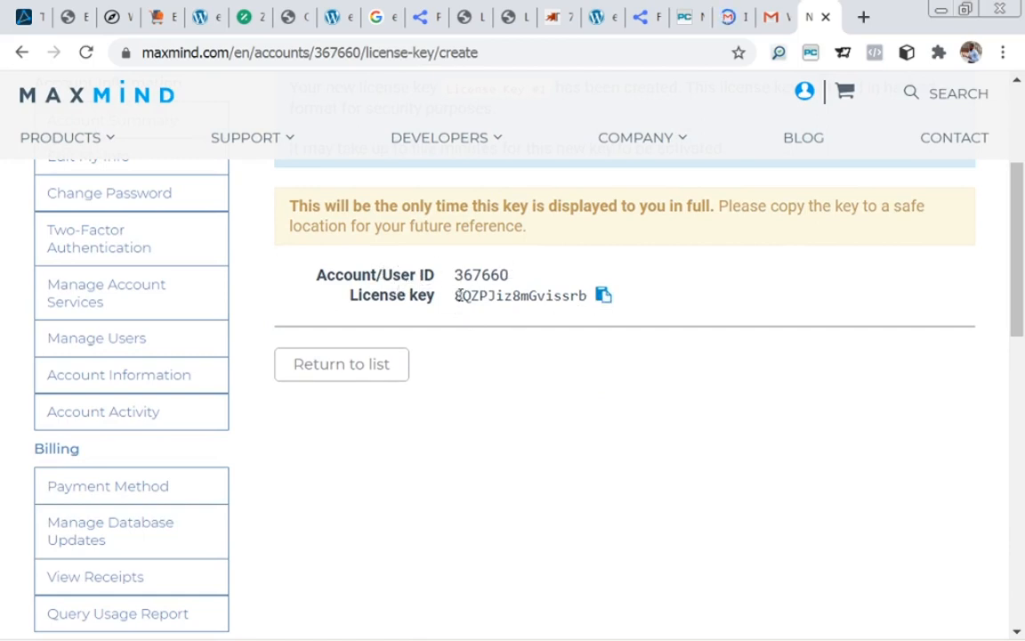
{"action": "left_click_drag", "start_coordinate": [456, 295], "coordinate": [590, 298]}
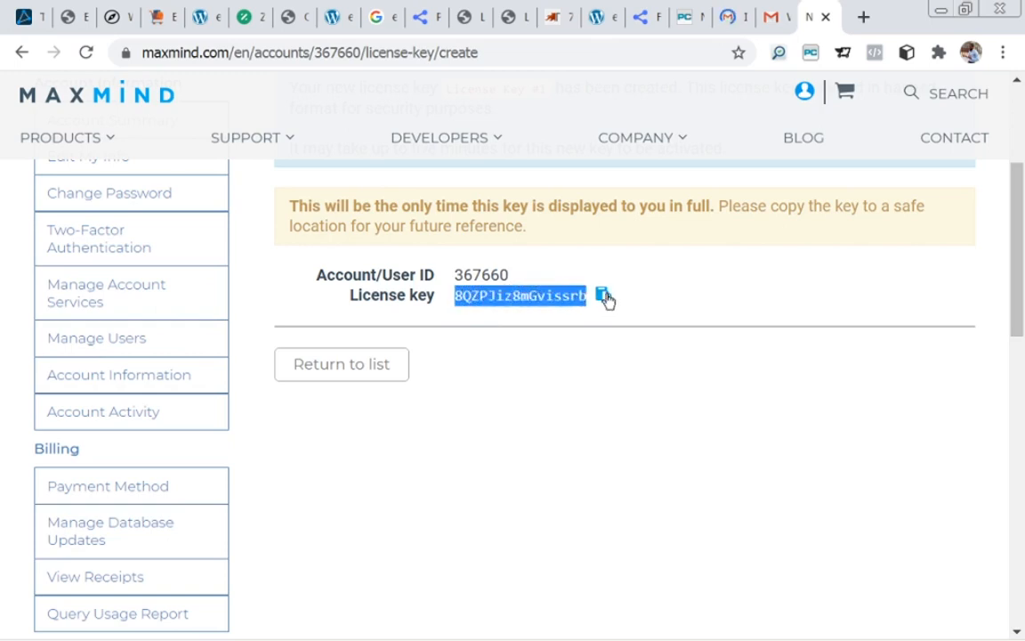
{"action": "left_click", "coordinate": [603, 296]}
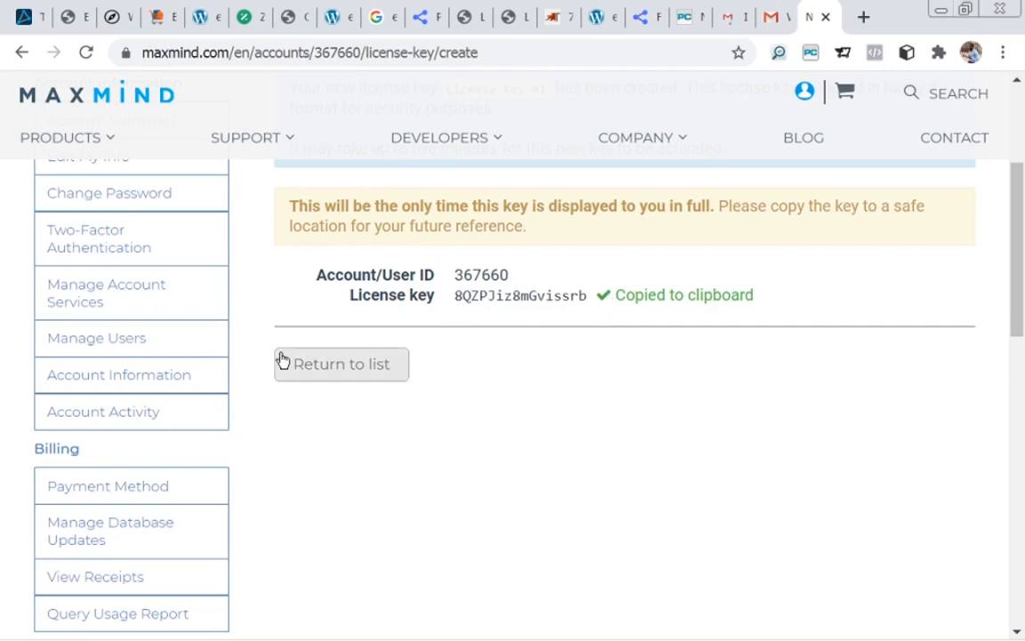
- Try to save the copied MaxMind license key in WooCommerce's MaxMind Geolocation integration, declining the browser's password update offer
{"action": "left_click", "coordinate": [51, 25]}
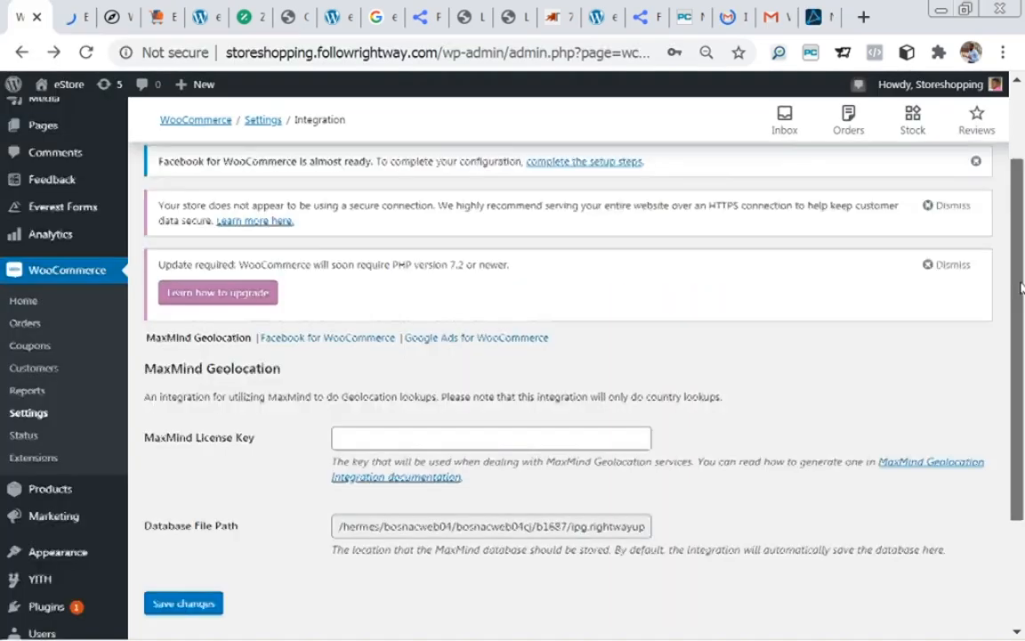
{"action": "scroll", "coordinate": [562, 404], "scroll_direction": "down", "scroll_amount": 2}
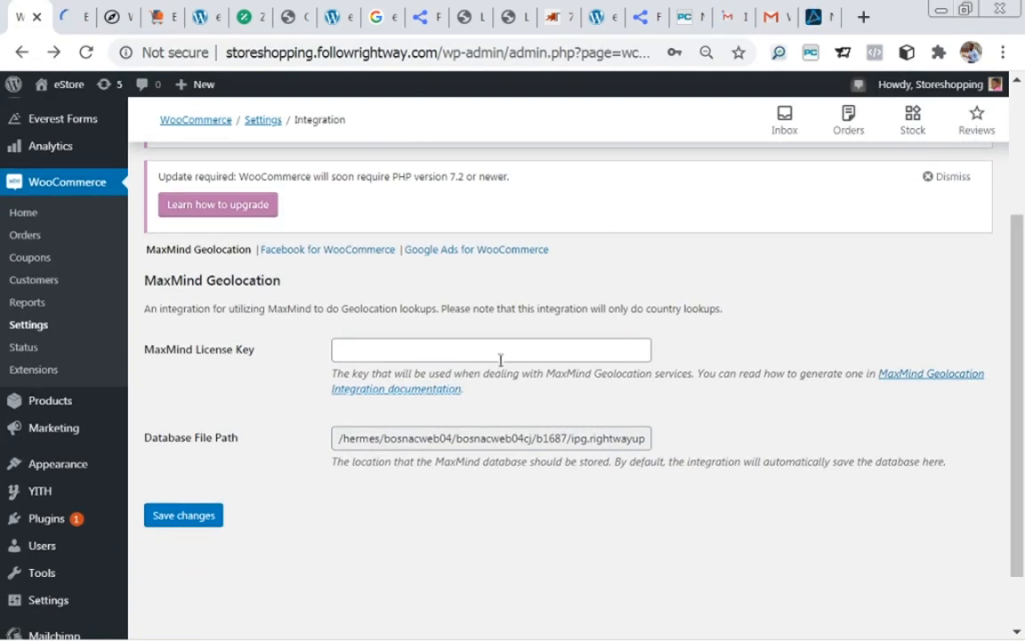
{"action": "left_click", "coordinate": [499, 350]}
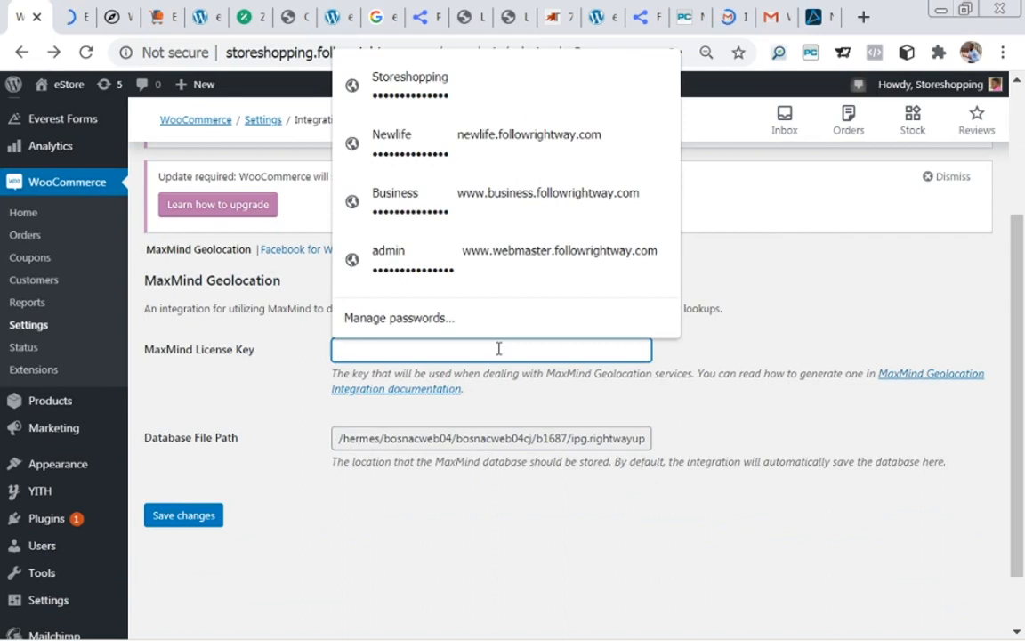
{"action": "key", "text": "ctrl+v"}
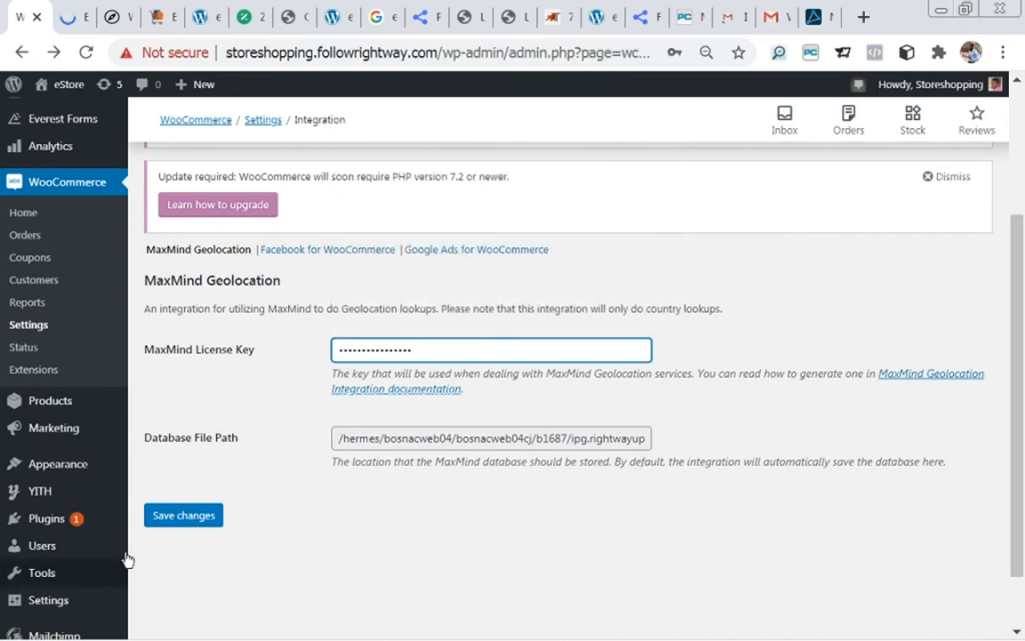
{"action": "left_click", "coordinate": [175, 525]}
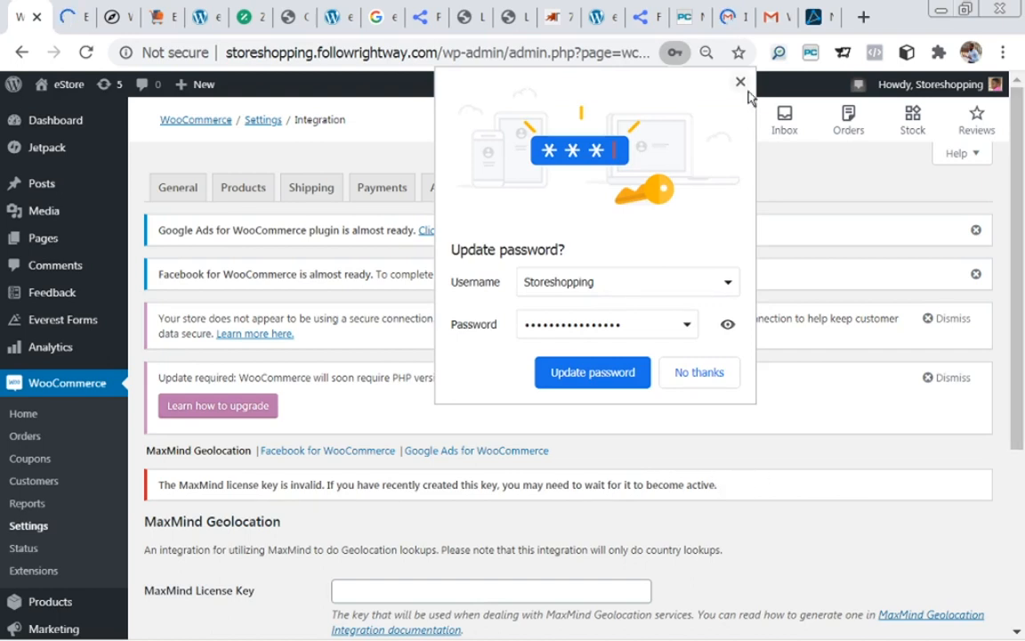
{"action": "left_click", "coordinate": [713, 376]}
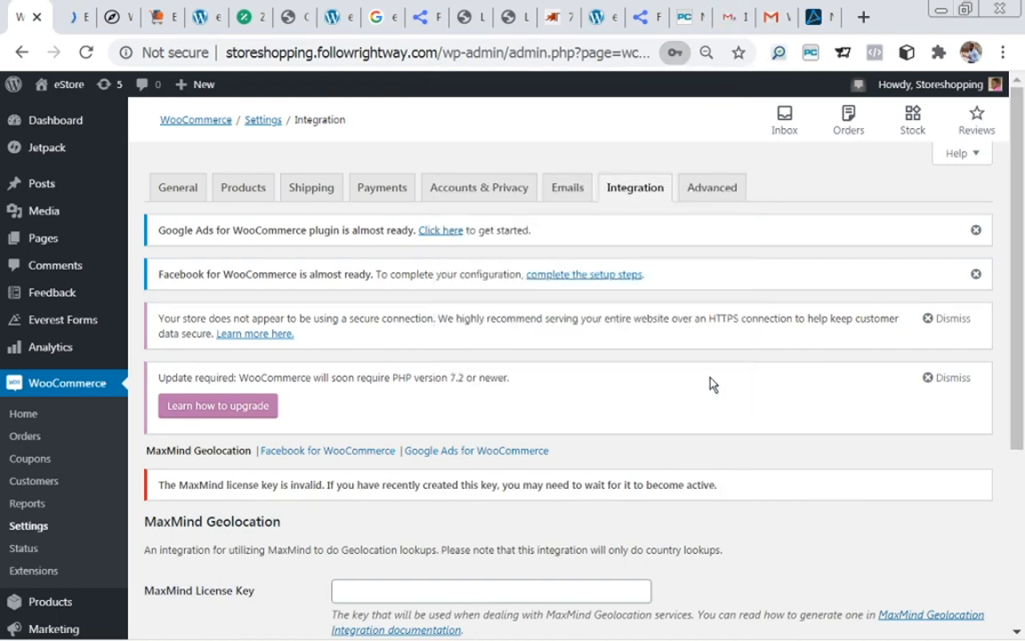
{"action": "left_click_drag", "start_coordinate": [1021, 238], "coordinate": [1021, 358]}
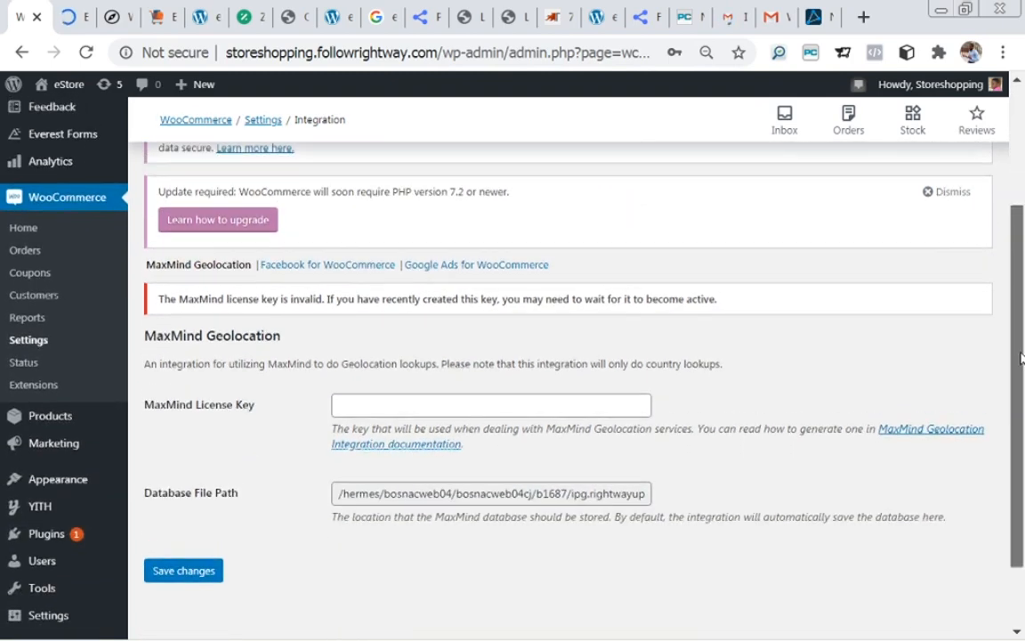
- Back up the license key from the MaxMind account page by pasting it at the end of the sticky note
{"action": "left_click", "coordinate": [810, 20]}
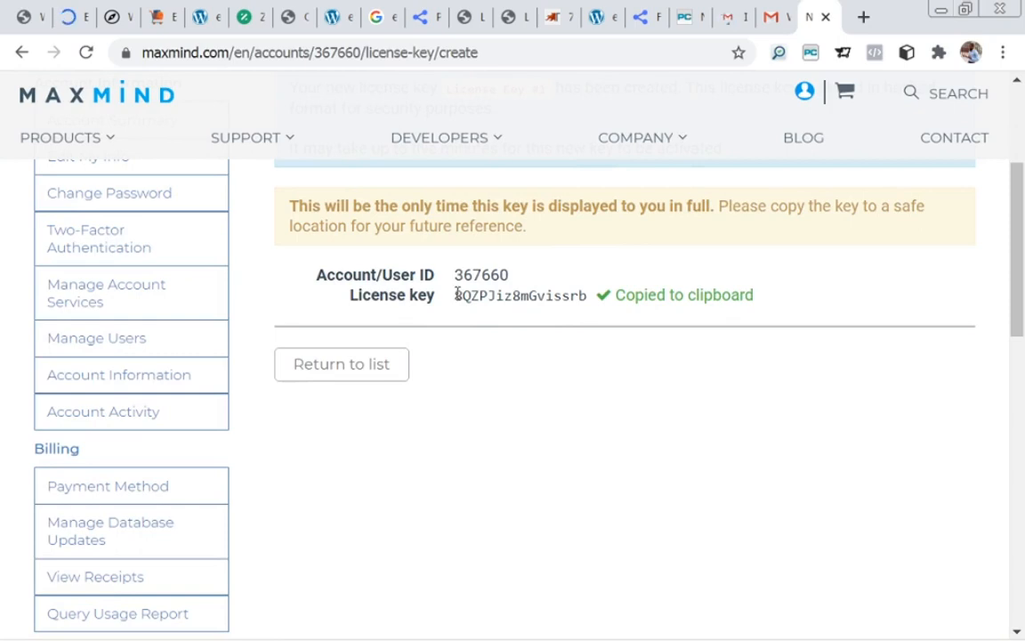
{"action": "left_click_drag", "start_coordinate": [457, 295], "coordinate": [592, 293]}
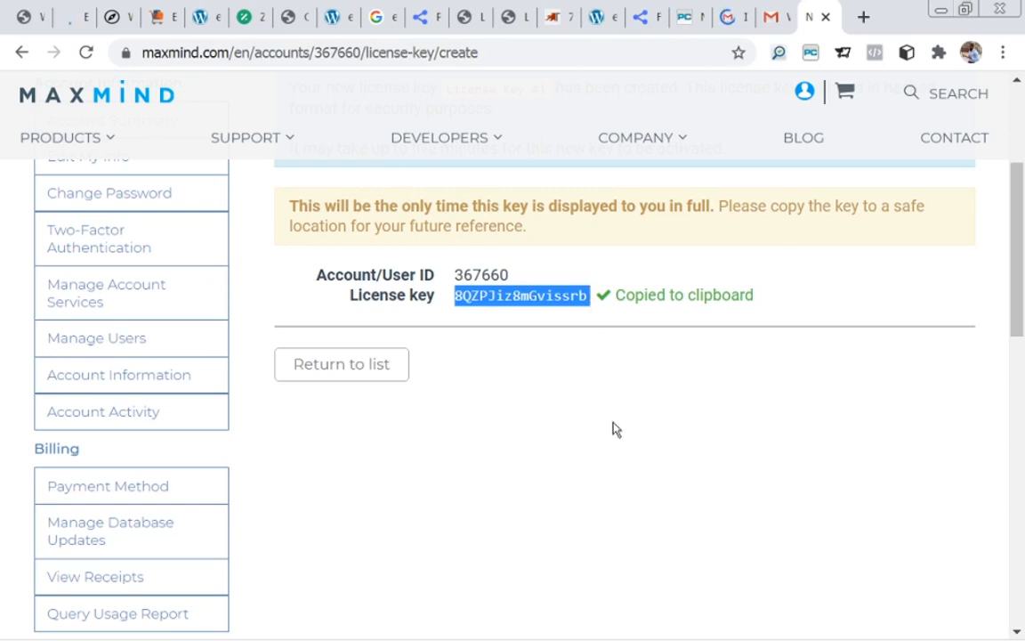
{"action": "mouse_move", "coordinate": [213, 623]}
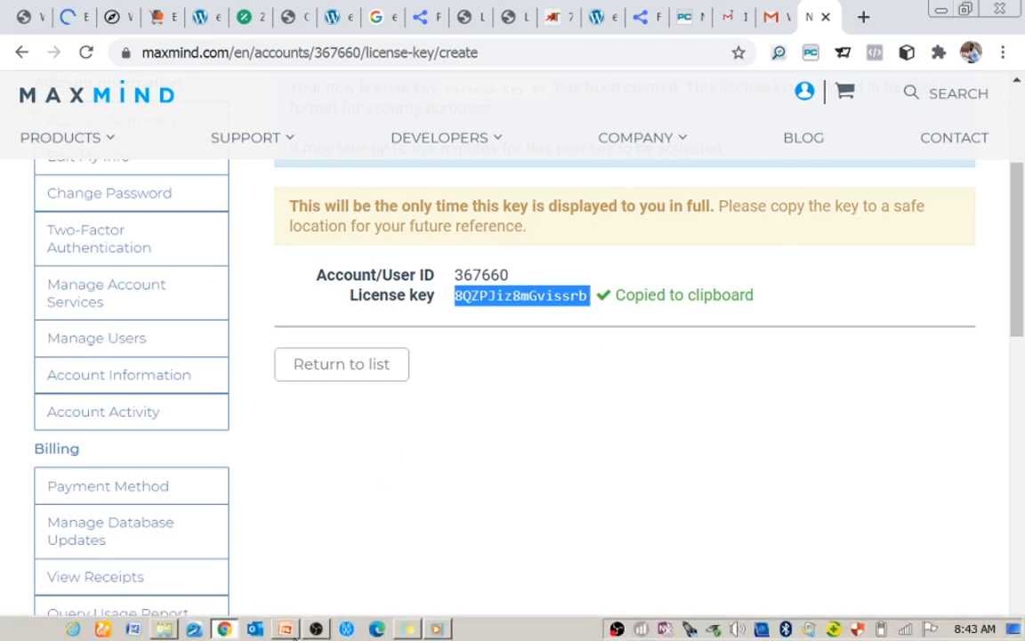
{"action": "left_click", "coordinate": [406, 630]}
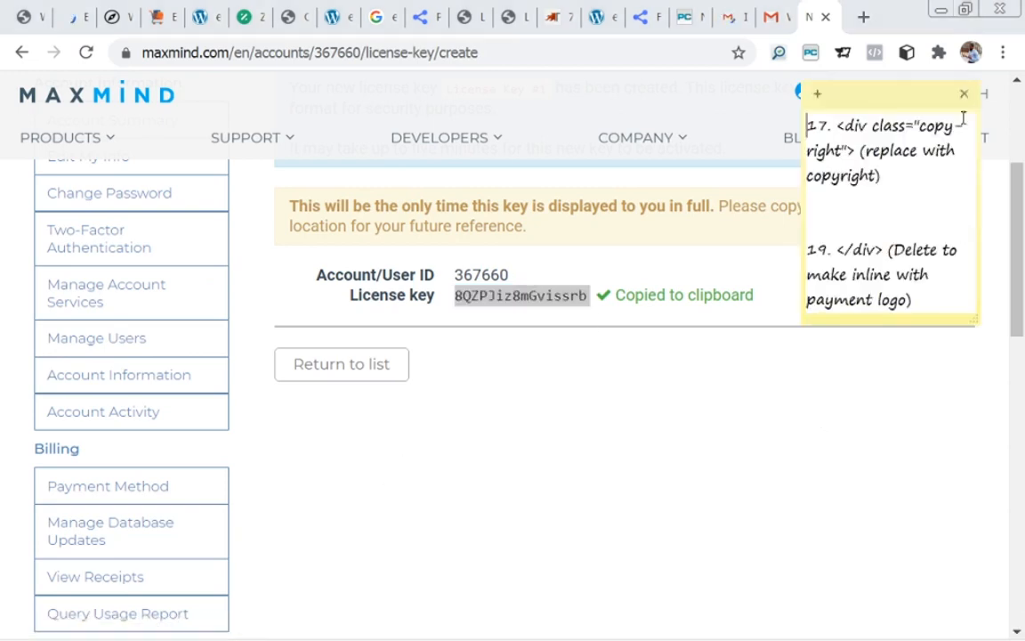
{"action": "left_click", "coordinate": [936, 307]}
{"action": "key", "text": "Return"}
{"action": "key", "text": "Return"}
{"action": "key", "text": "Return"}
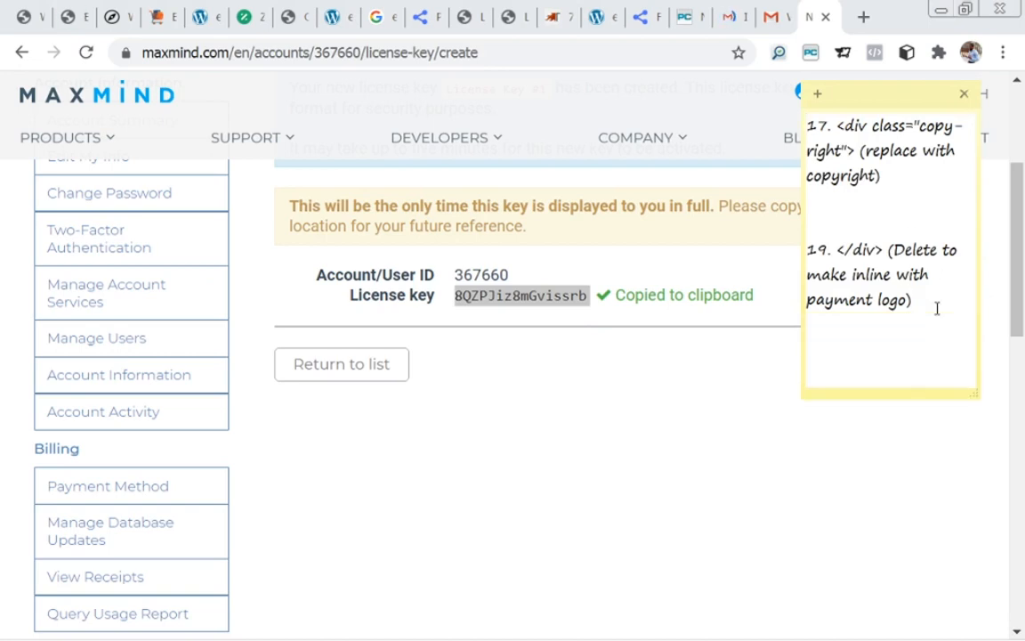
{"action": "key", "text": "ctrl+v"}
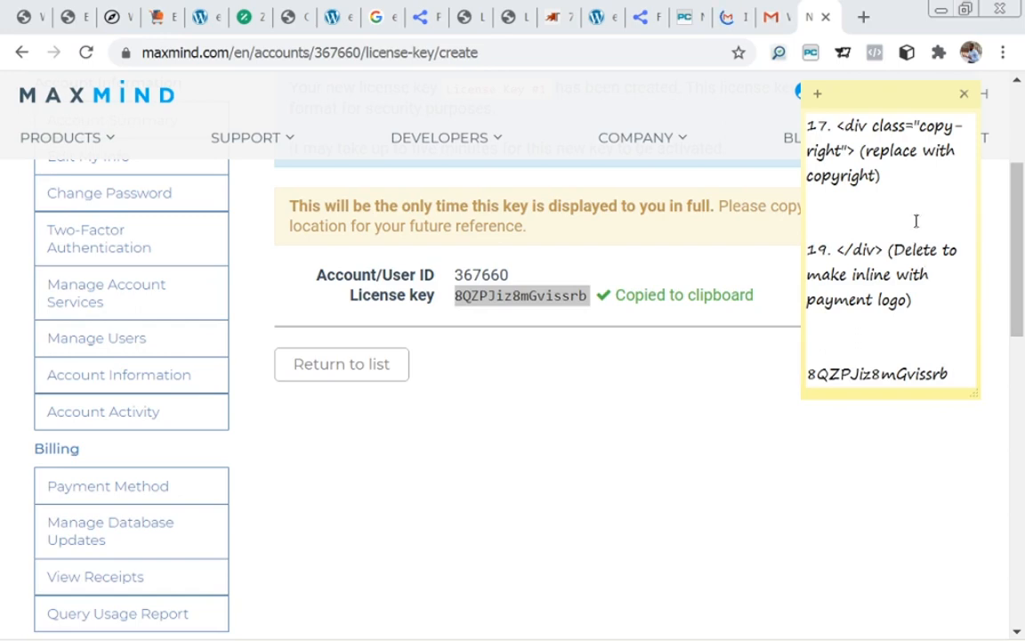
{"action": "left_click", "coordinate": [696, 530]}
- Return to MaxMind's license key list, confirming departure from the key creation page, and check the key's entry
{"action": "left_click", "coordinate": [362, 369]}
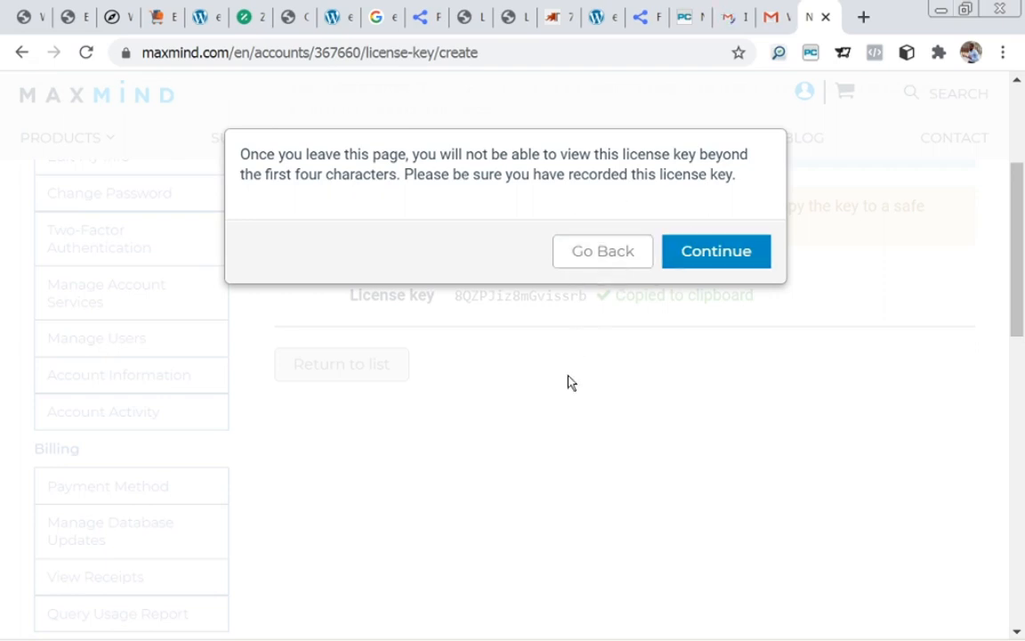
{"action": "left_click", "coordinate": [726, 258]}
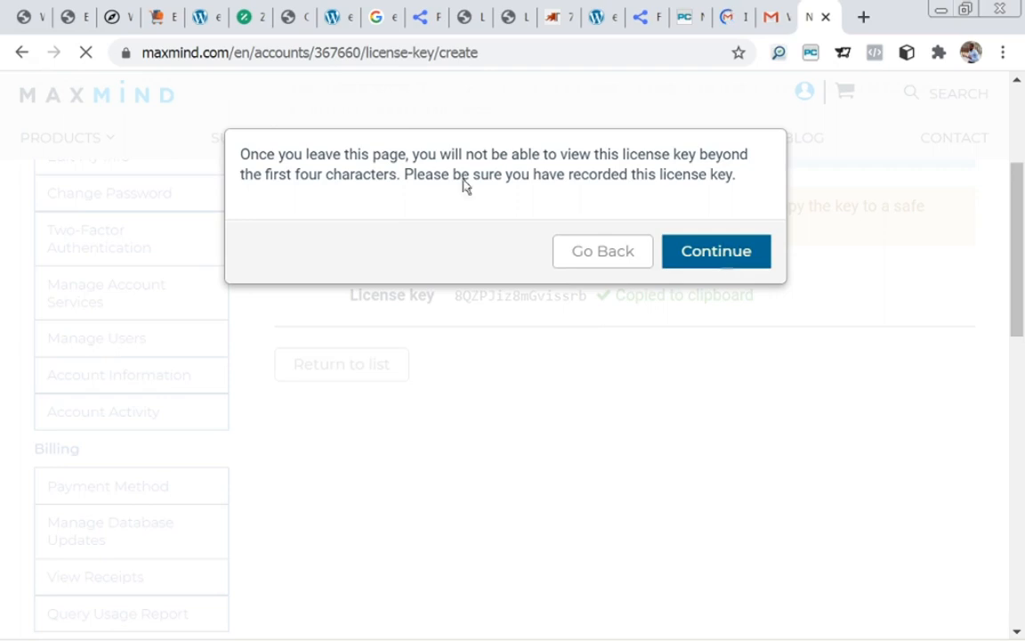
{"action": "left_click", "coordinate": [20, 18]}
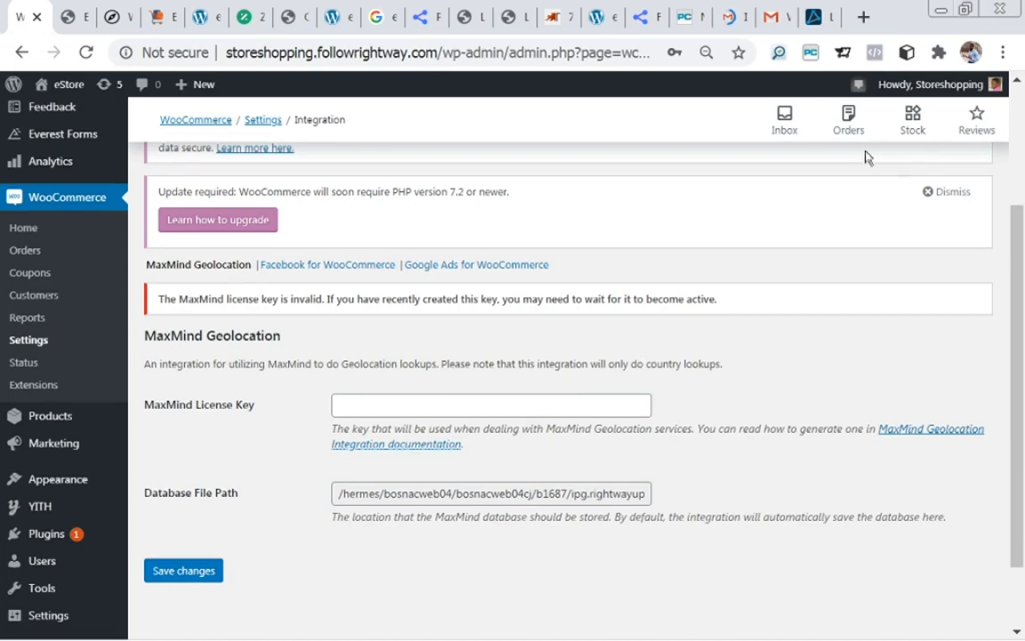
{"action": "left_click", "coordinate": [815, 19]}
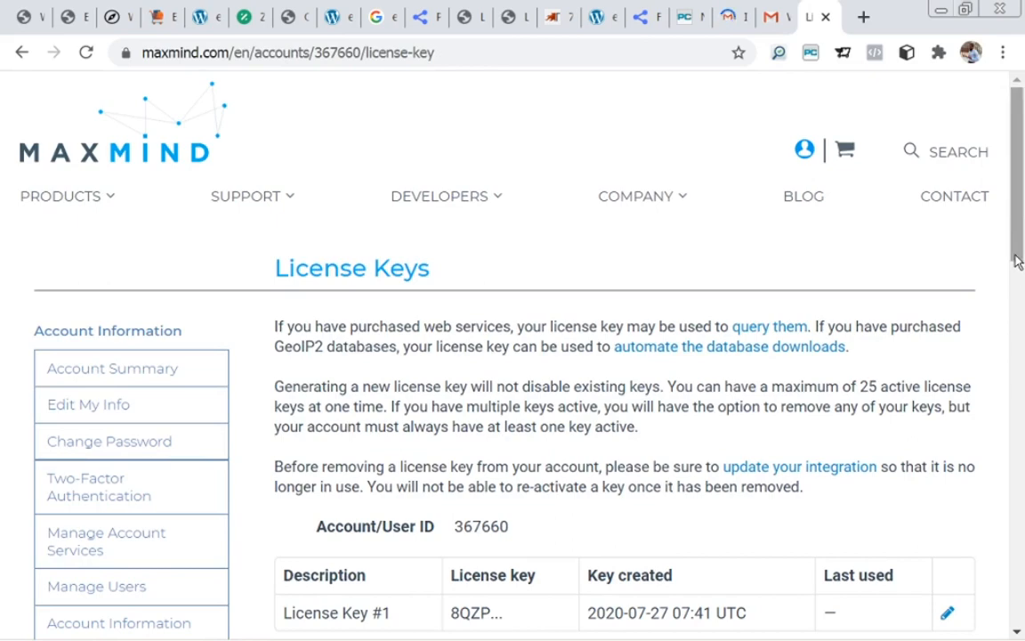
{"action": "left_click_drag", "start_coordinate": [1020, 217], "coordinate": [1024, 280]}
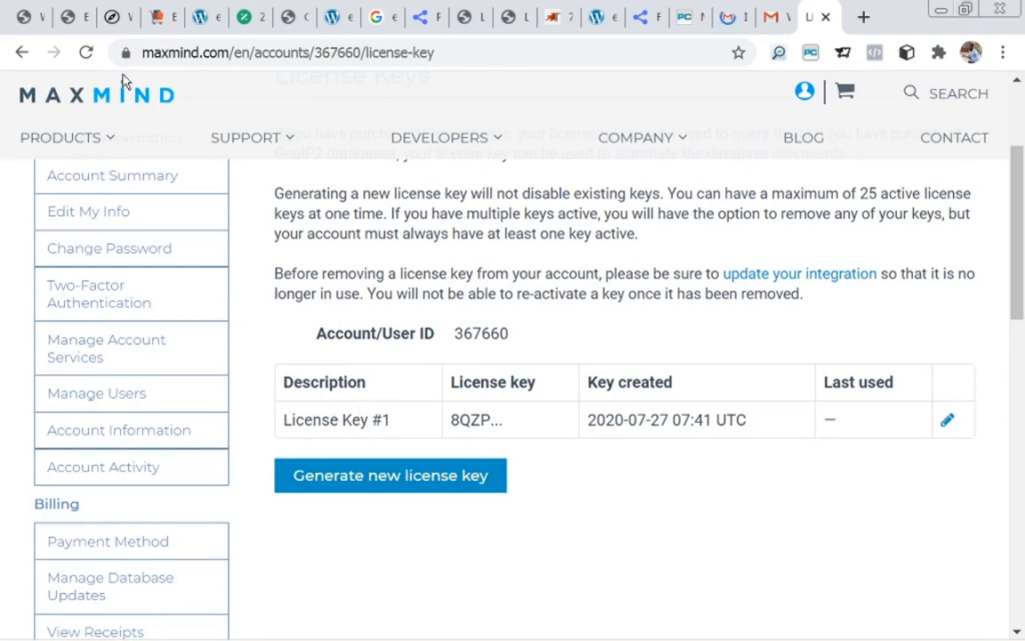
- Paste the MaxMind license key into WooCommerce's MaxMind Geolocation settings and save the changes, declining the browser's password update
{"action": "left_click", "coordinate": [30, 18]}
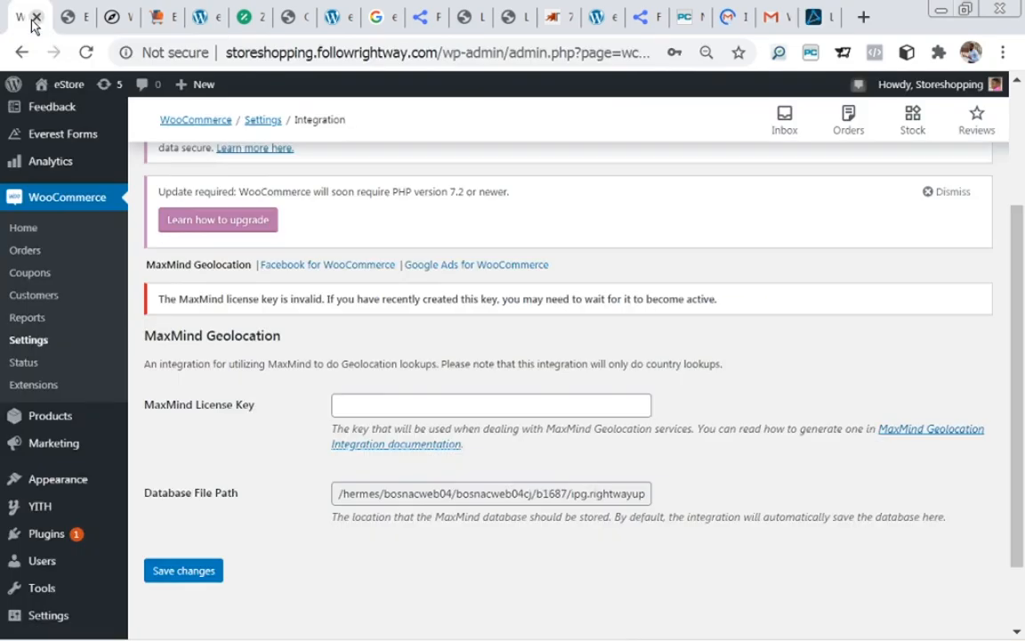
{"action": "left_click", "coordinate": [381, 403]}
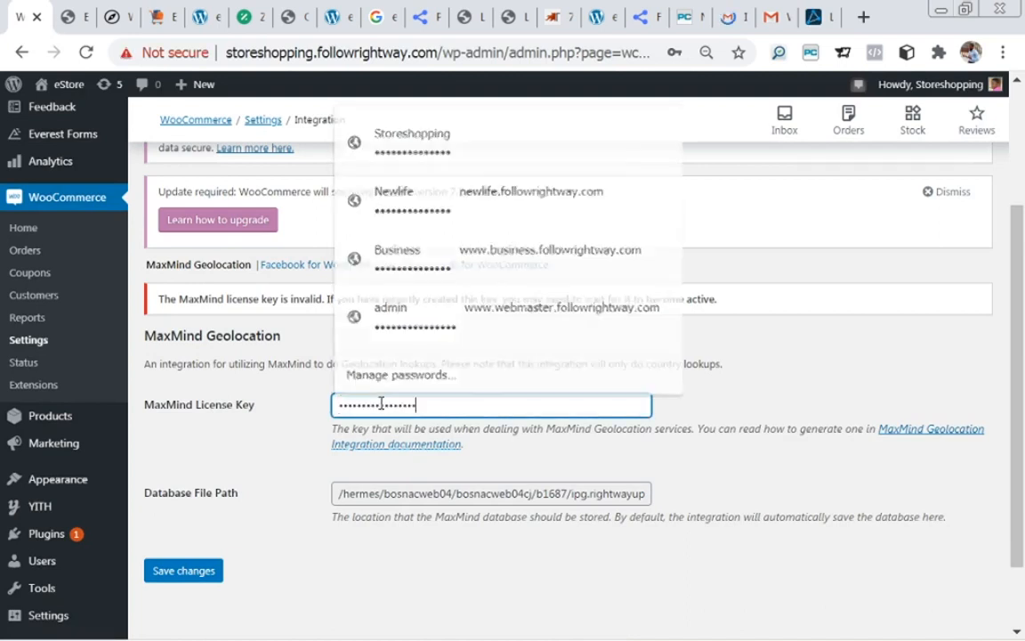
{"action": "key", "text": "ctrl+v"}
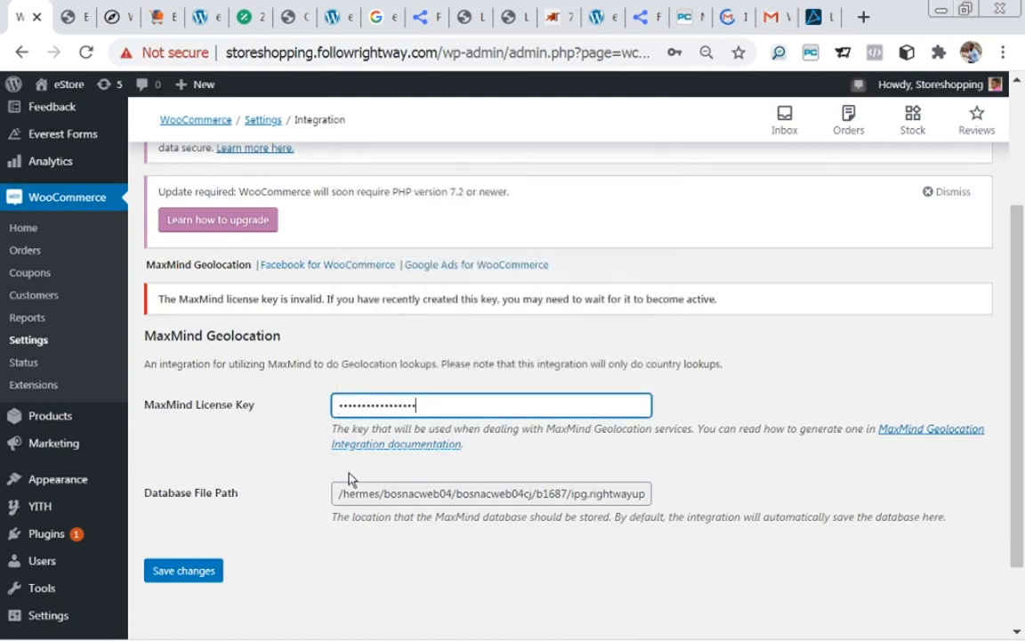
{"action": "left_click", "coordinate": [182, 574]}
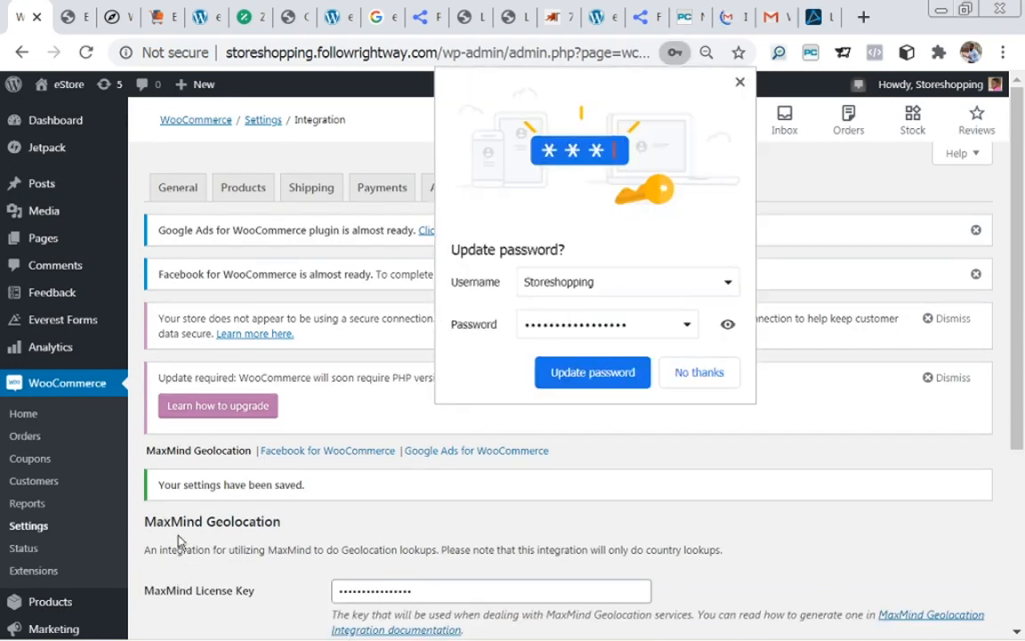
{"action": "left_click", "coordinate": [702, 373]}
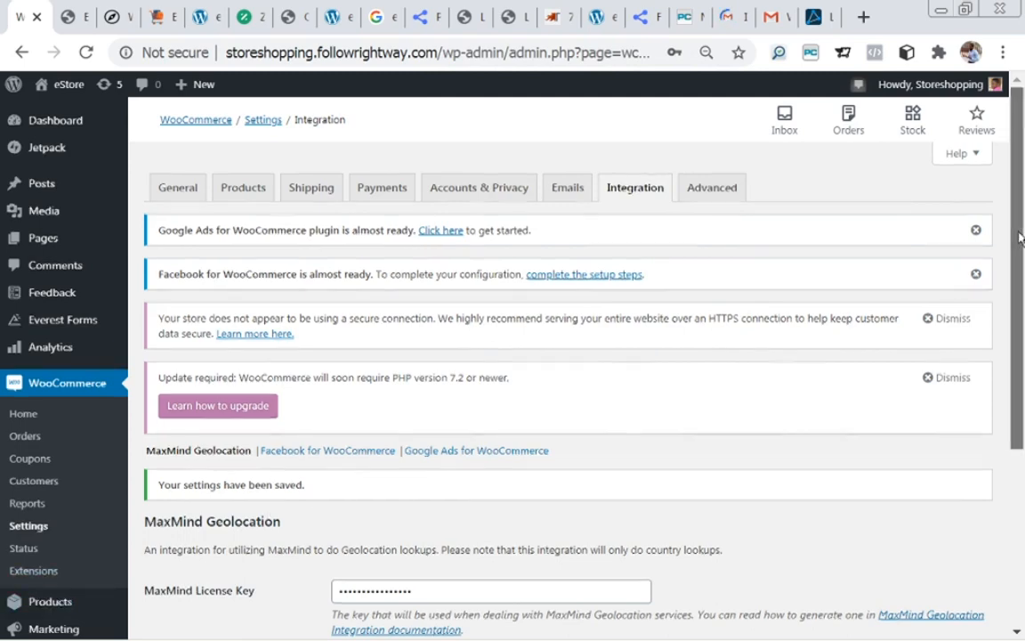
{"action": "scroll", "coordinate": [588, 356], "scroll_direction": "down", "scroll_amount": 2}
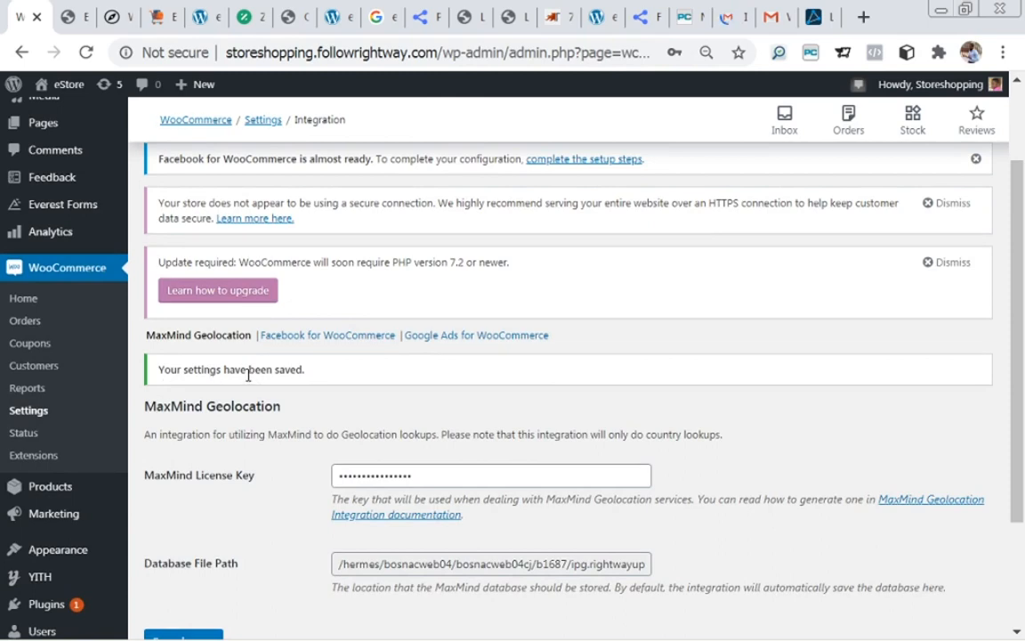
- Open WooCommerce's Advanced settings and close the MaxMind, both Gmail and PConverter browser pages
{"action": "left_click_drag", "start_coordinate": [1018, 277], "coordinate": [1018, 153]}
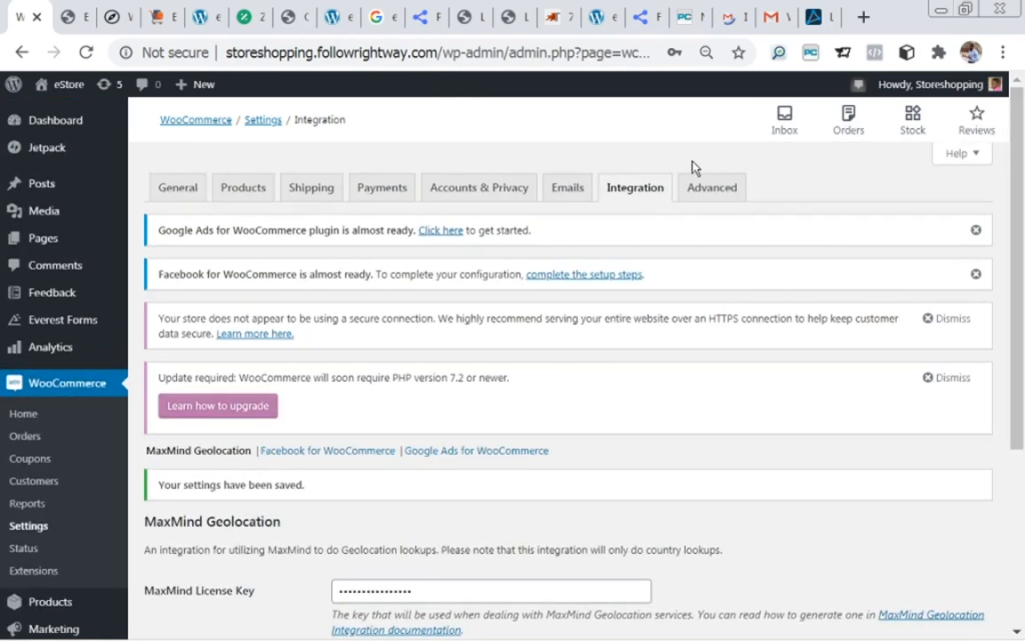
{"action": "left_click", "coordinate": [709, 192]}
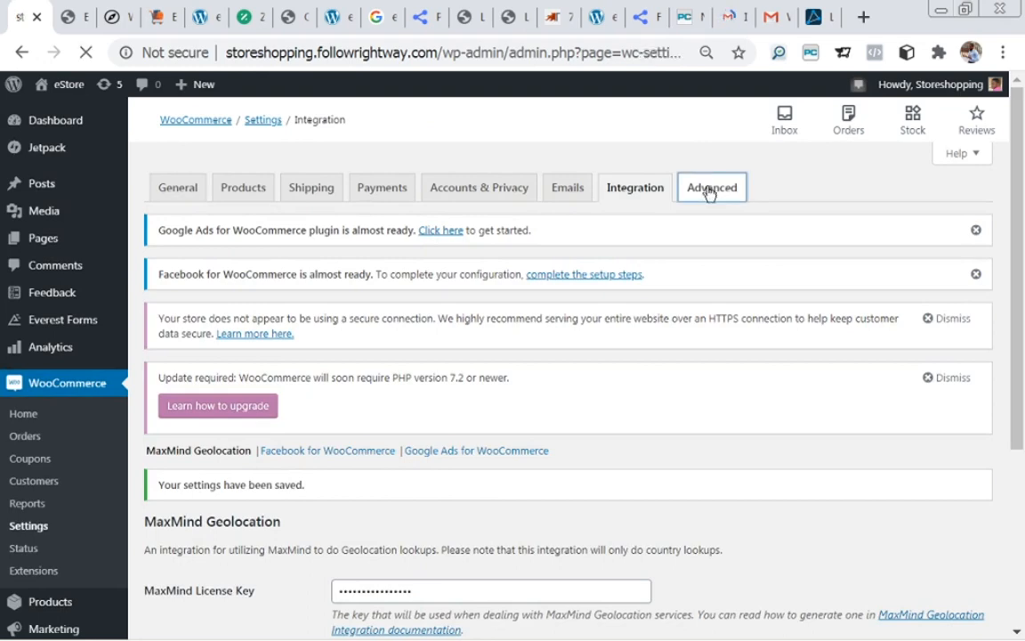
{"action": "left_click", "coordinate": [817, 18]}
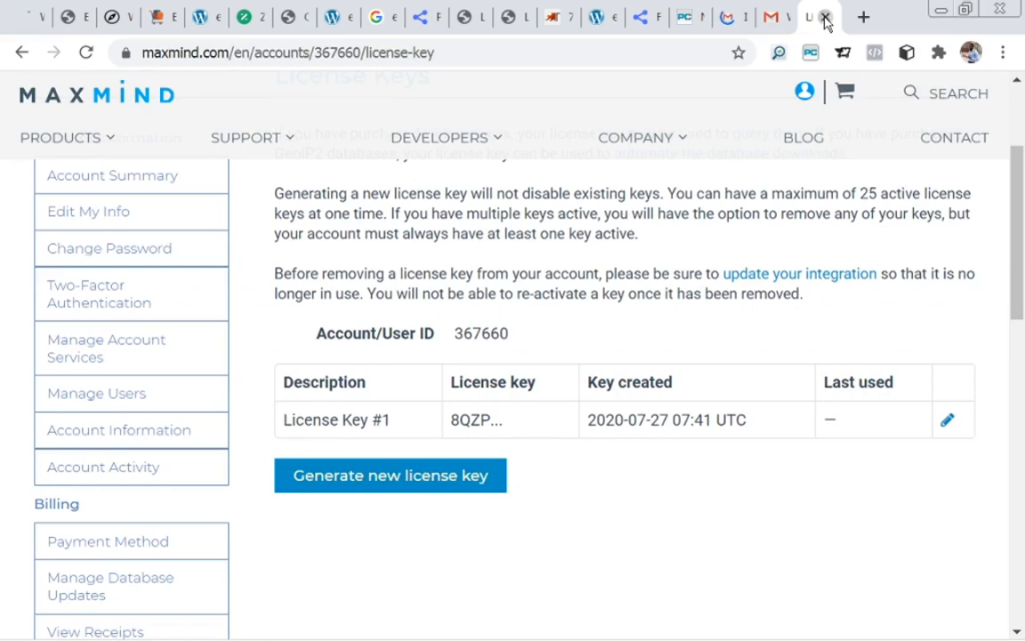
{"action": "left_click", "coordinate": [825, 18]}
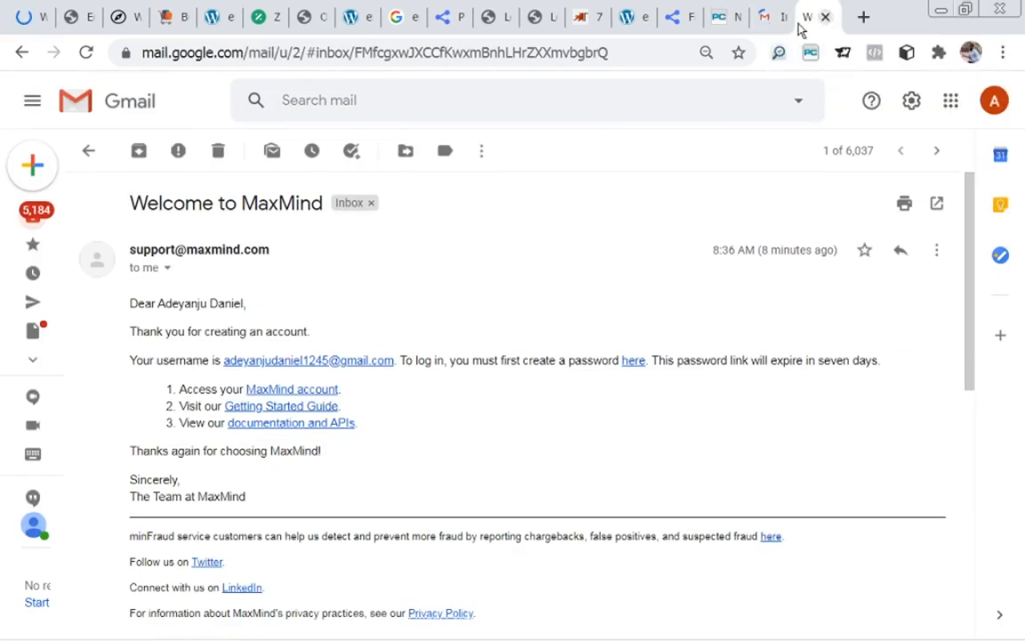
{"action": "left_click", "coordinate": [825, 18]}
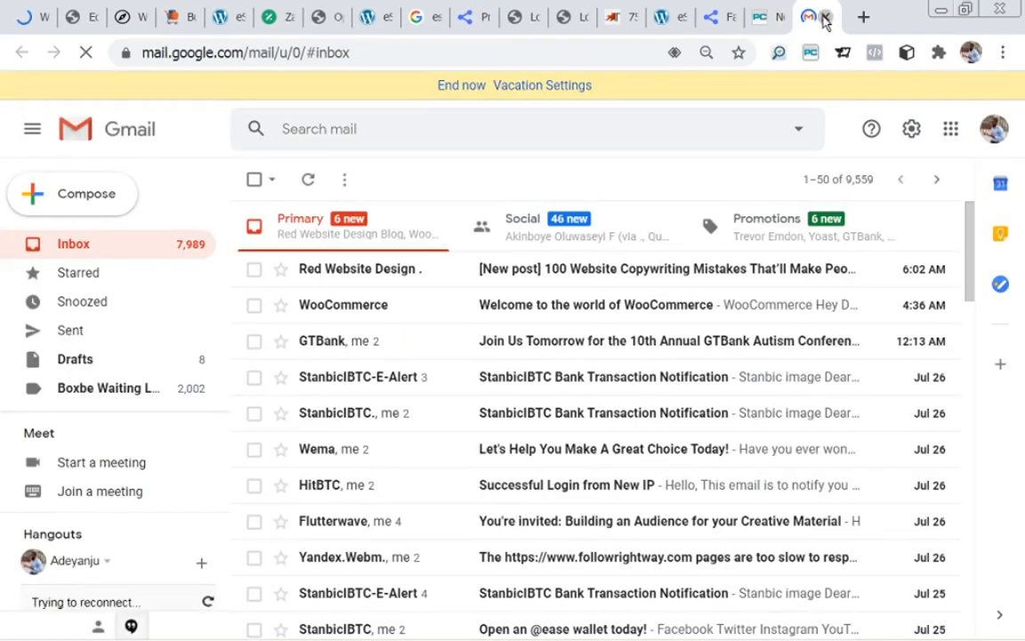
{"action": "left_click", "coordinate": [826, 18]}
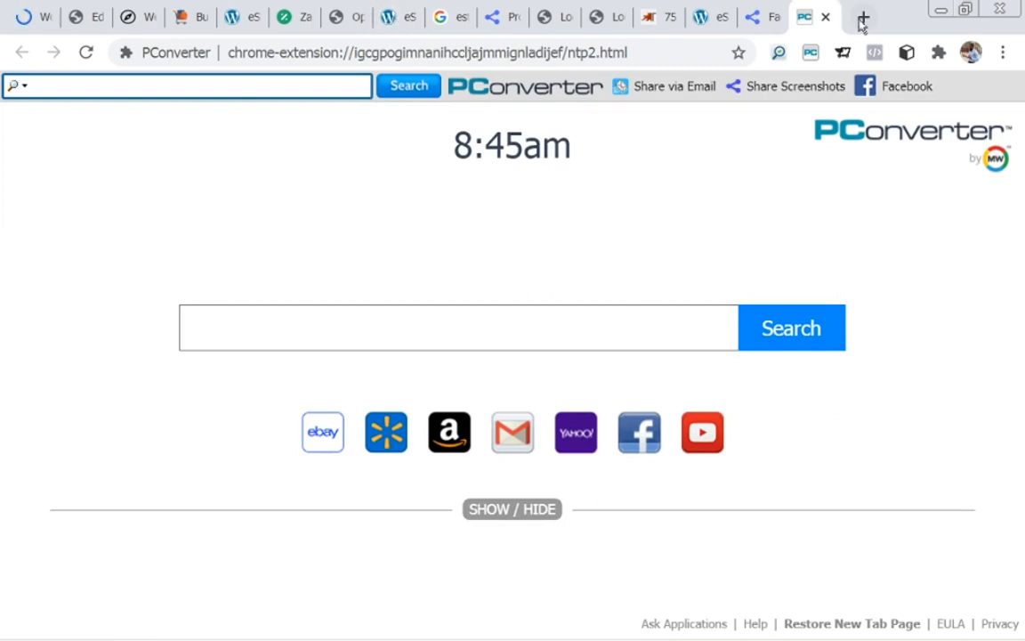
{"action": "left_click", "coordinate": [825, 17]}
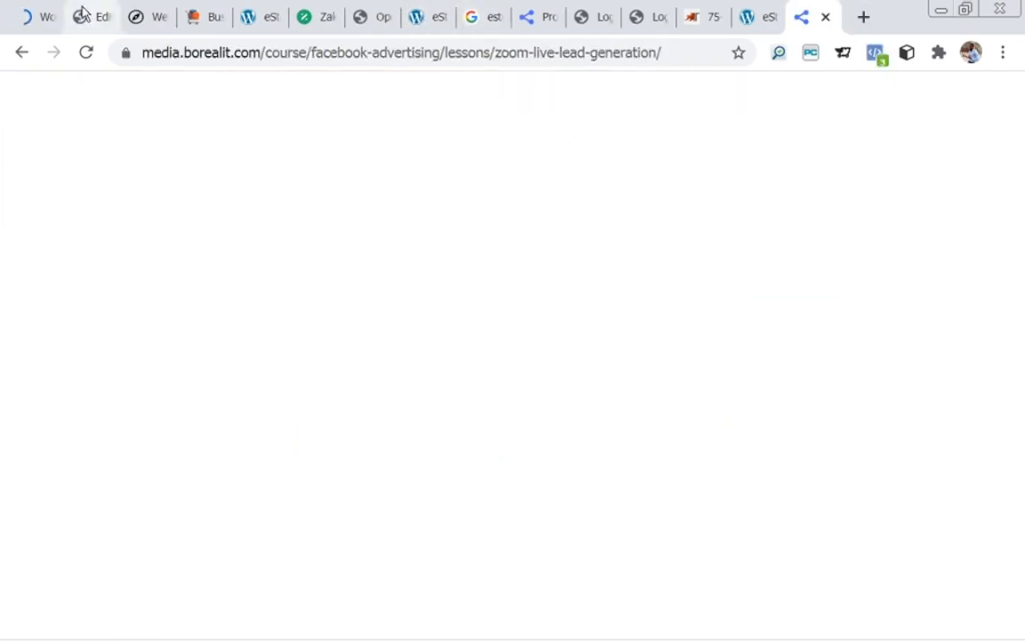
- Review the Page setup section of WooCommerce's Advanced settings, including the pages available for Cart page, leaving Cart selected
{"action": "left_click", "coordinate": [18, 18]}
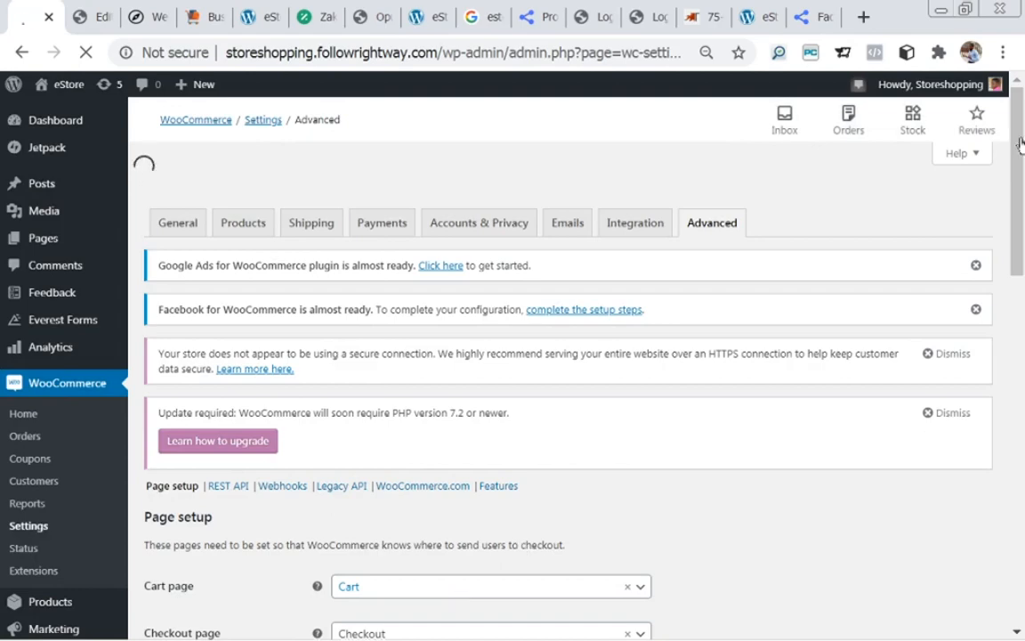
{"action": "left_click_drag", "start_coordinate": [1022, 142], "coordinate": [1024, 207]}
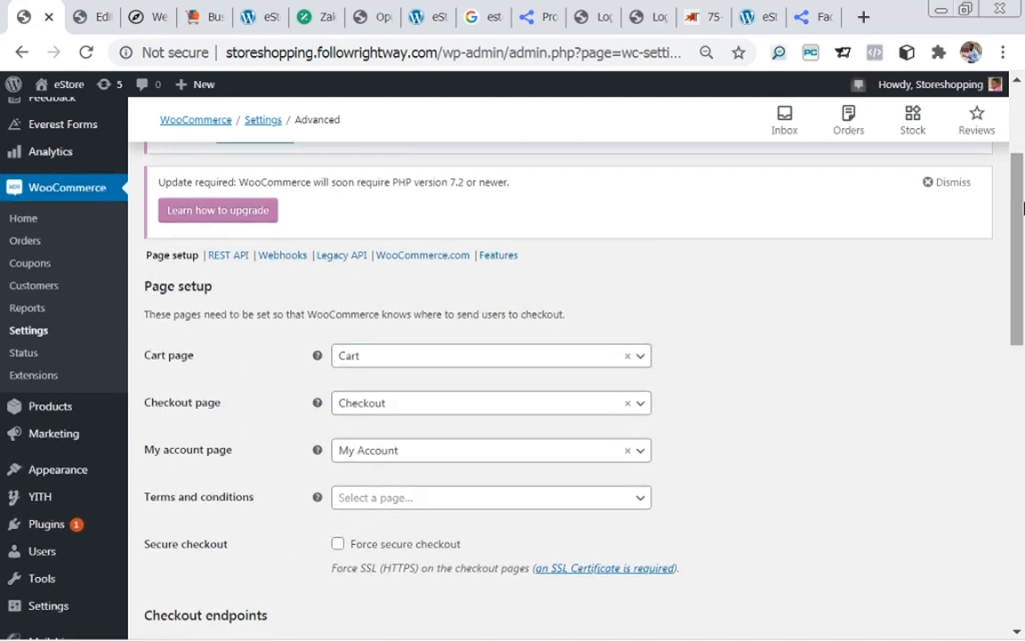
{"action": "left_click", "coordinate": [643, 363]}
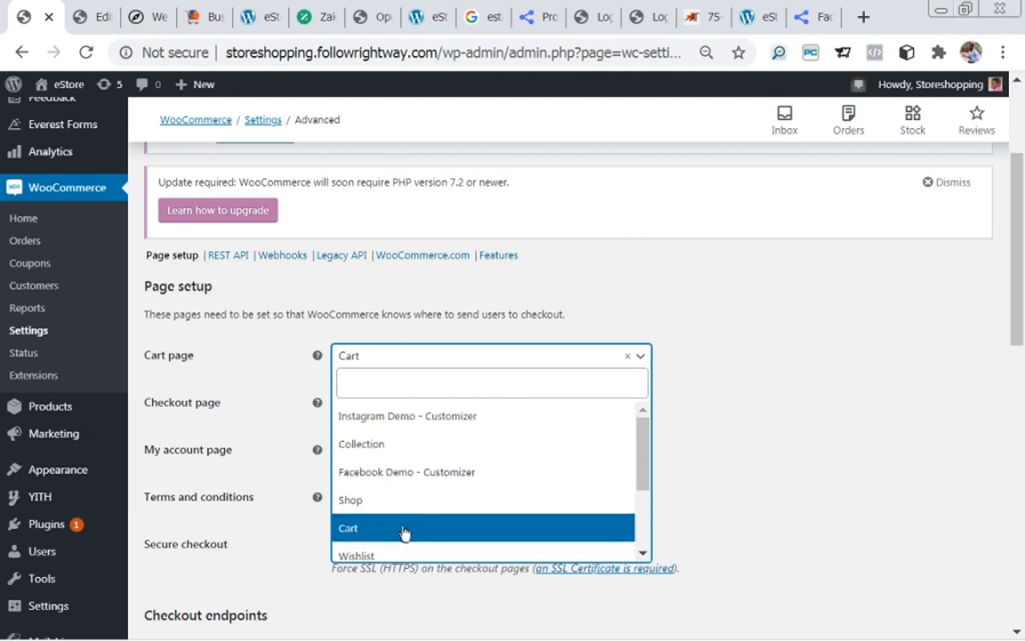
{"action": "left_click", "coordinate": [755, 303]}
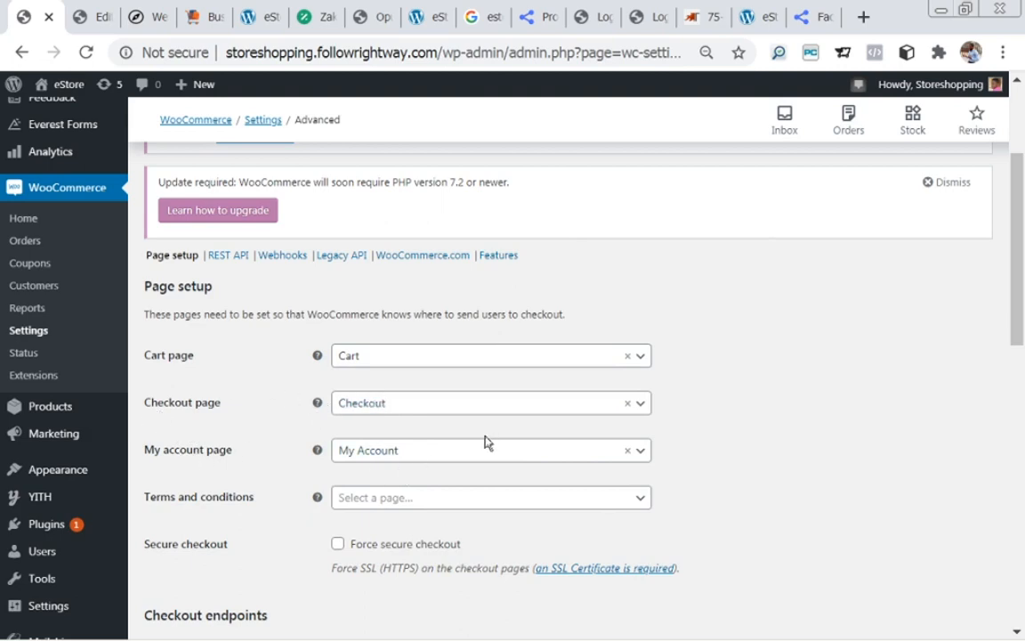
- Check the page choices for Terms and conditions without choosing one, and start a new WordPress page
{"action": "left_click", "coordinate": [425, 499]}
{"action": "left_click", "coordinate": [425, 506]}
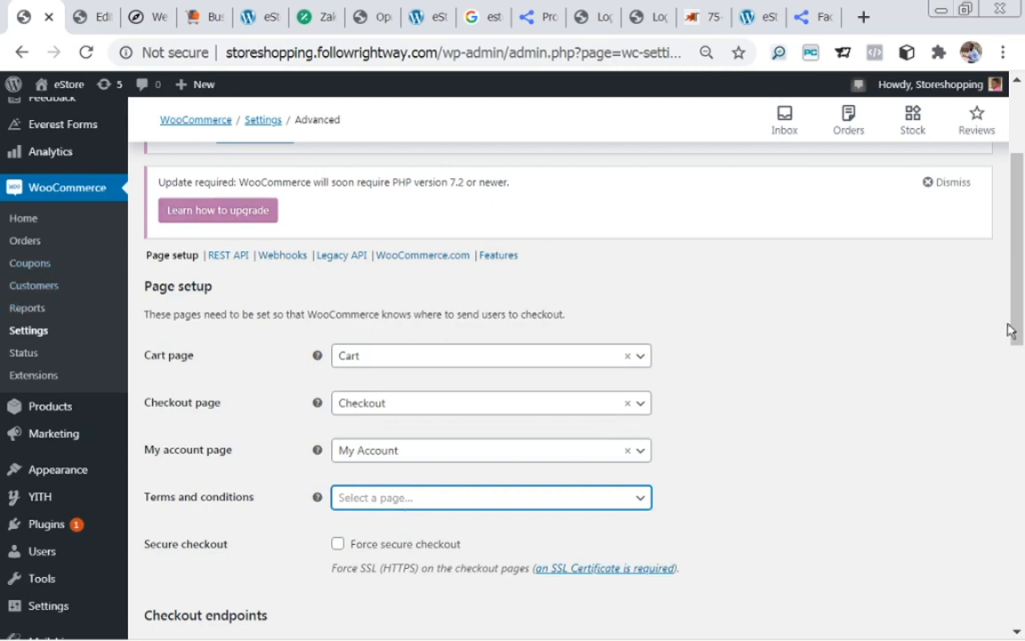
{"action": "scroll", "coordinate": [1010, 331], "scroll_direction": "up", "scroll_amount": 3}
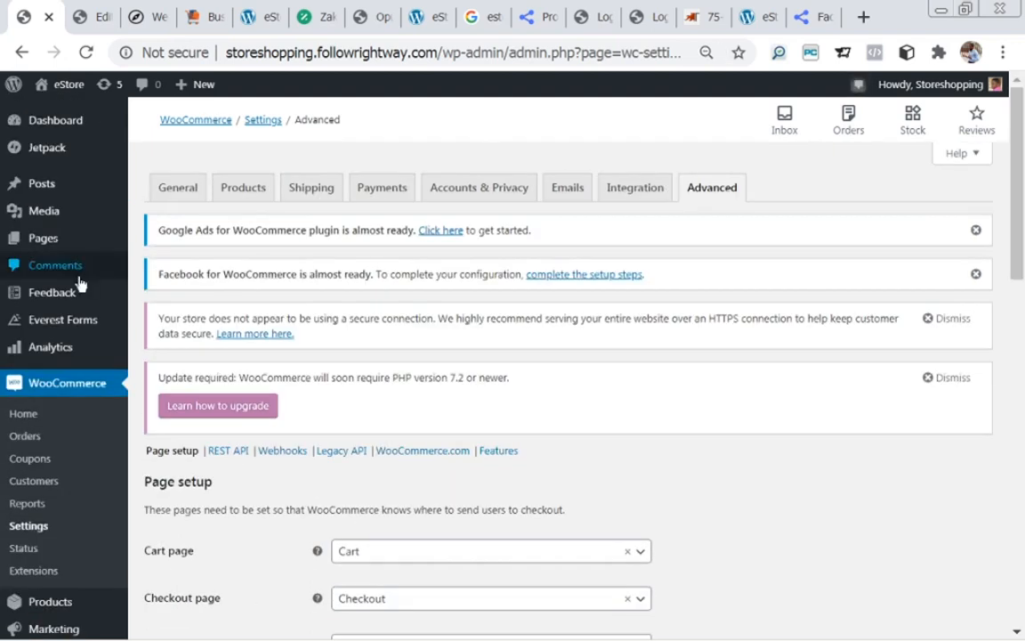
{"action": "mouse_move", "coordinate": [34, 249]}
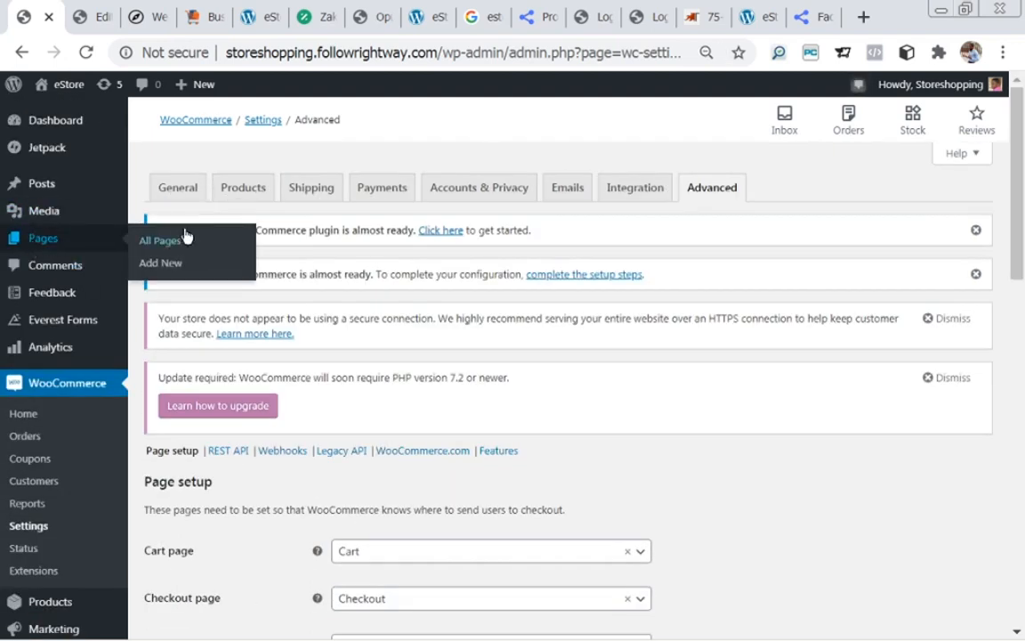
{"action": "left_click", "coordinate": [169, 263]}
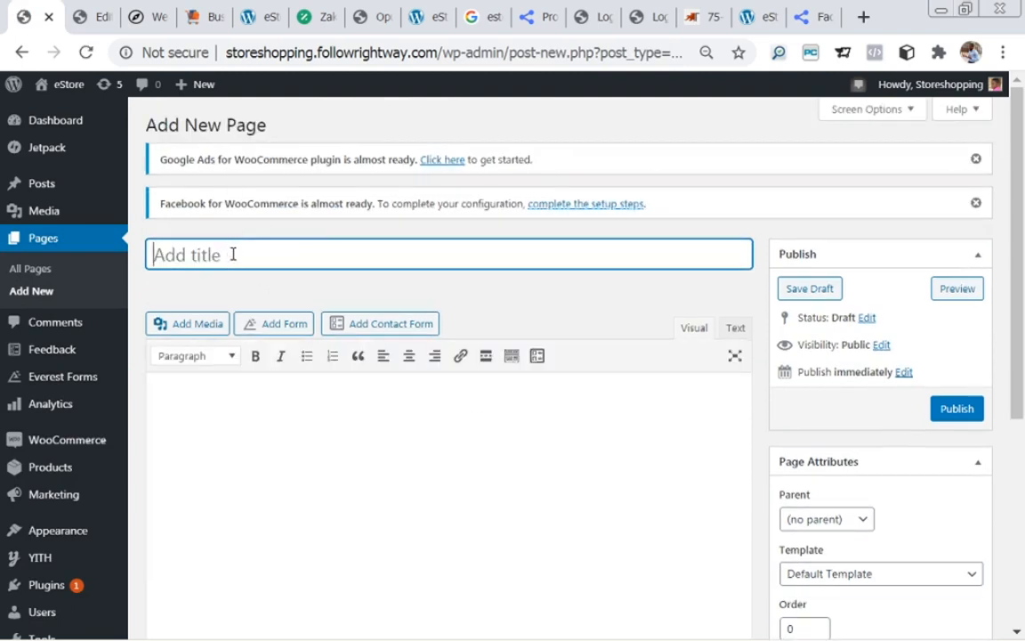
{"action": "type", "text": "Terms"}
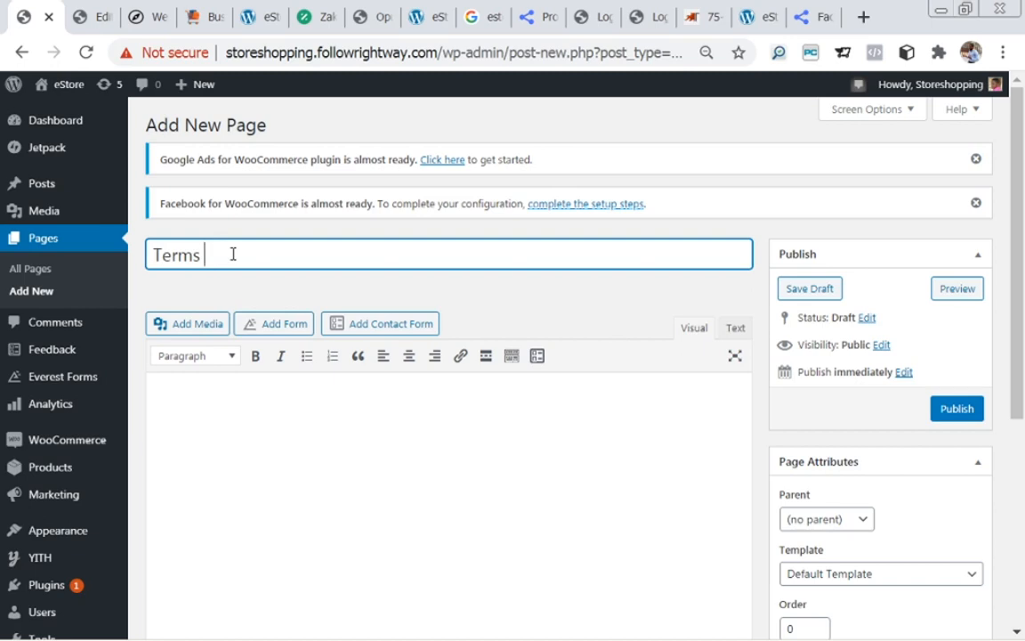
{"action": "key", "text": "BackSpace"}
{"action": "key", "text": "BackSpace"}
{"action": "key", "text": "BackSpace"}
{"action": "key", "text": "BackSpace"}
{"action": "key", "text": "BackSpace"}
{"action": "key", "text": "BackSpace"}
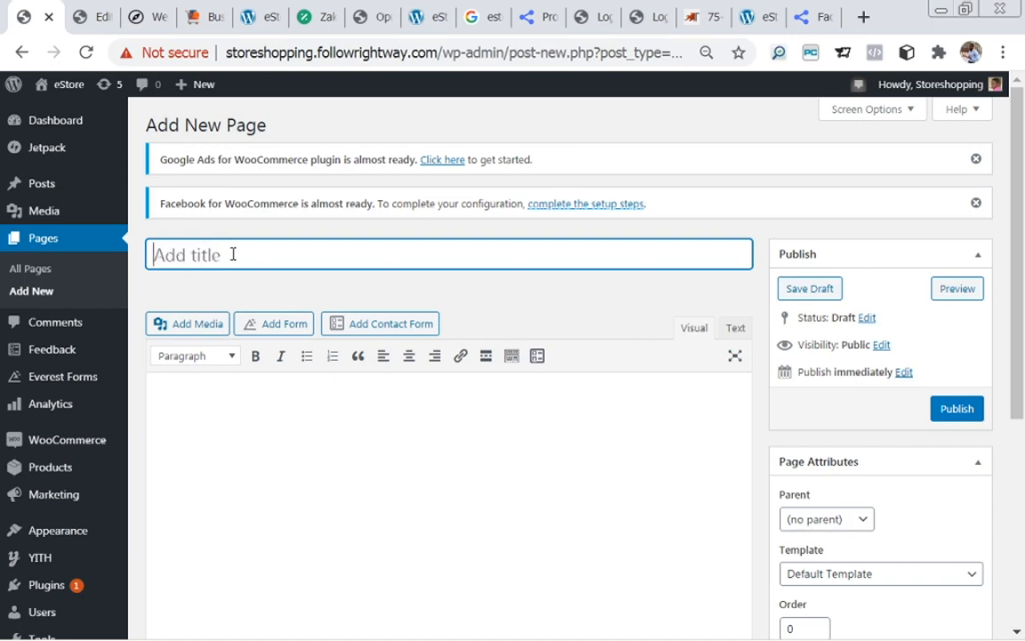
- Title the new page "Terms and Condition" and publish it with empty content
{"action": "type", "text": "T"}
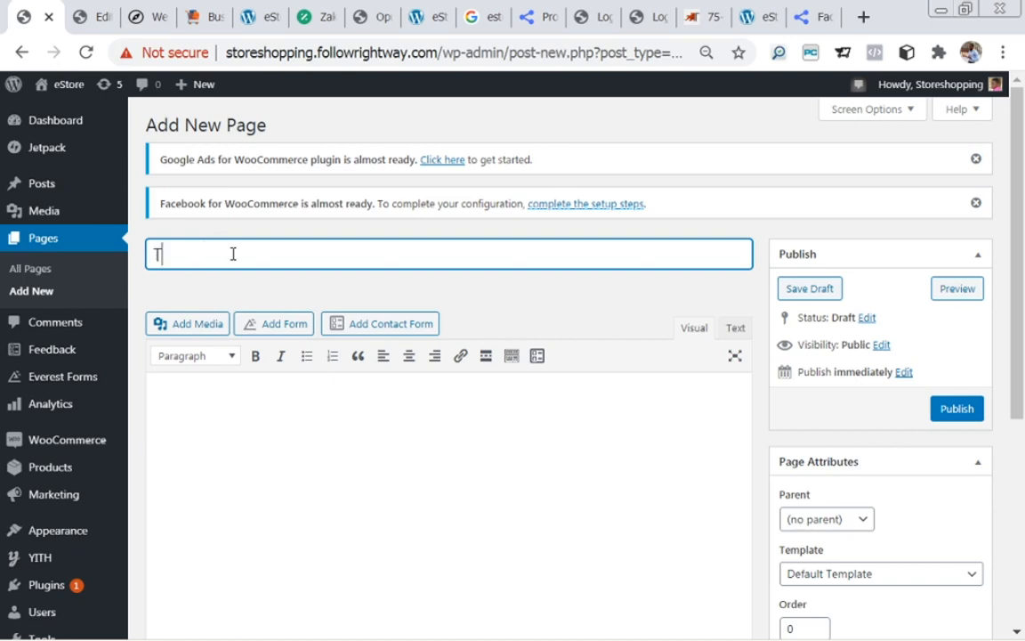
{"action": "type", "text": "erms and Condition"}
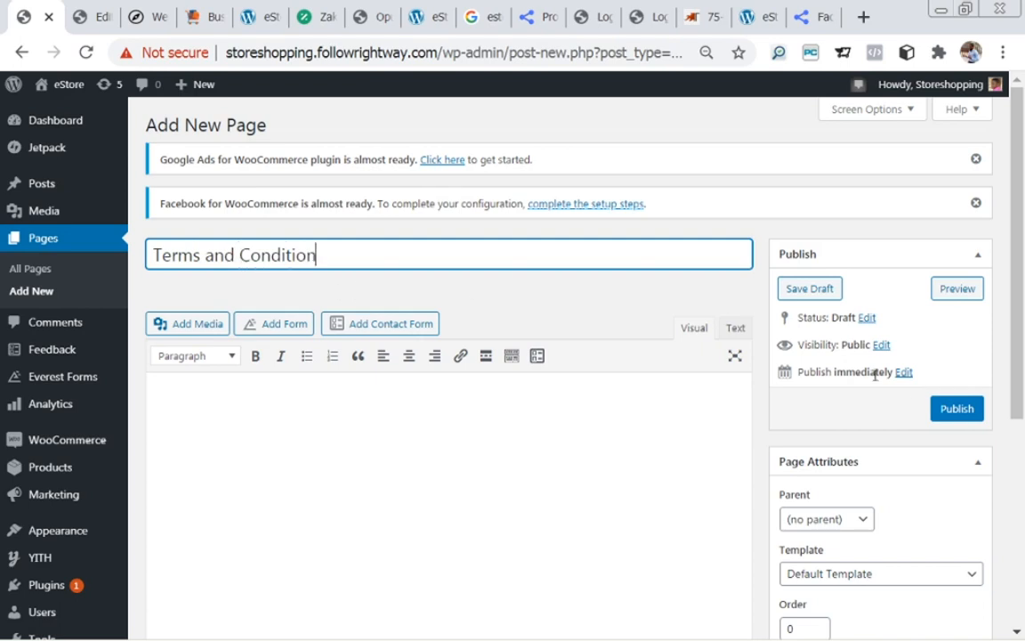
{"action": "left_click", "coordinate": [971, 410]}
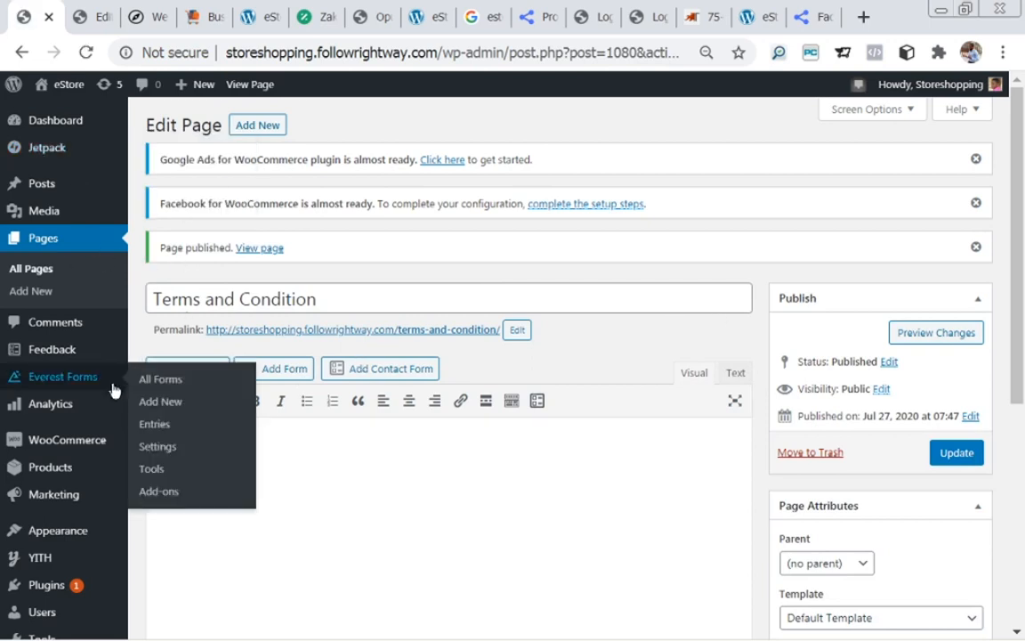
- Return to the Page setup section of WooCommerce's Advanced settings
{"action": "mouse_move", "coordinate": [76, 442]}
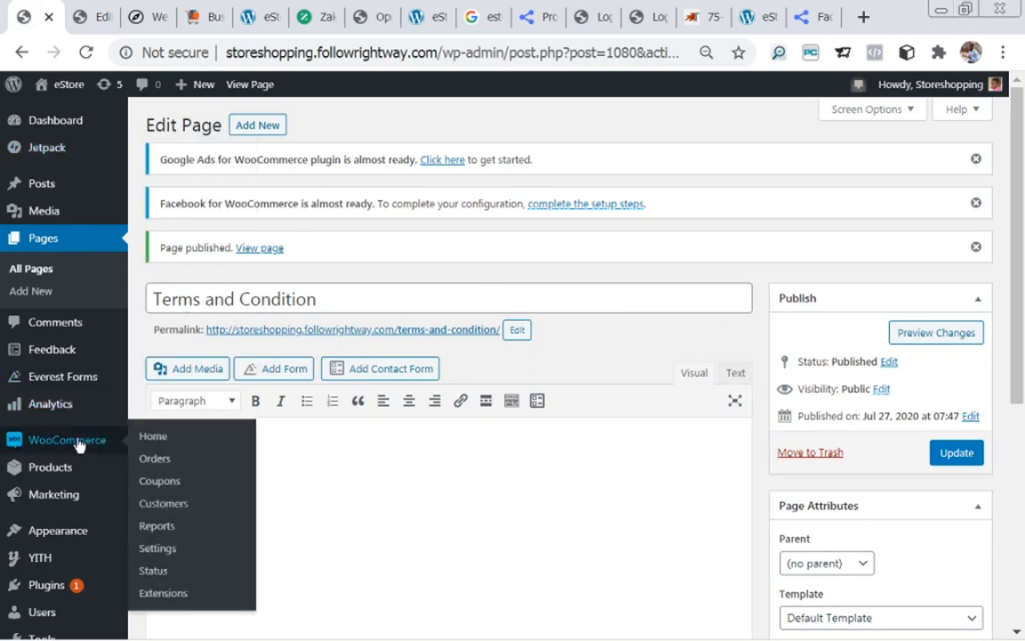
{"action": "left_click", "coordinate": [155, 550]}
{"action": "left_click", "coordinate": [156, 550]}
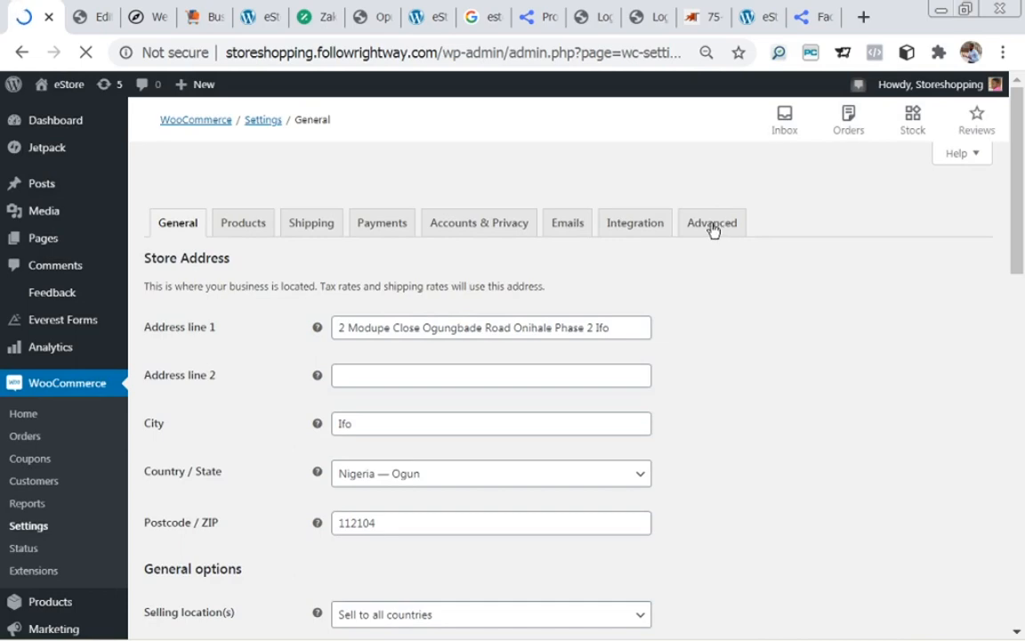
{"action": "left_click", "coordinate": [714, 230]}
{"action": "left_click_drag", "start_coordinate": [1021, 157], "coordinate": [1023, 248]}
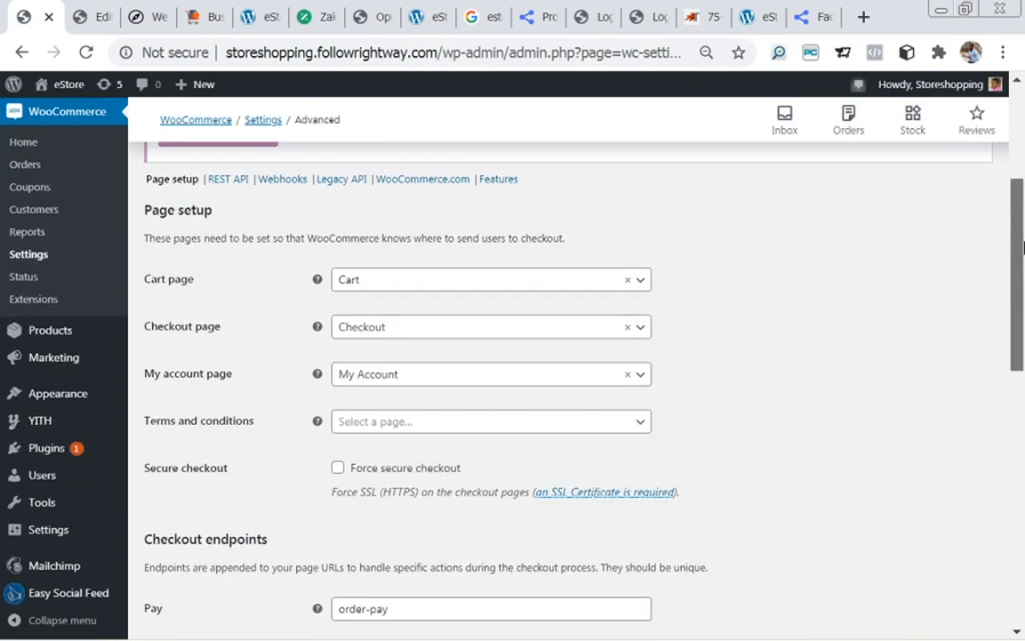
- Assign the "Terms and Condition" page as the store's Terms and conditions page and save the Advanced settings
{"action": "left_click", "coordinate": [377, 423]}
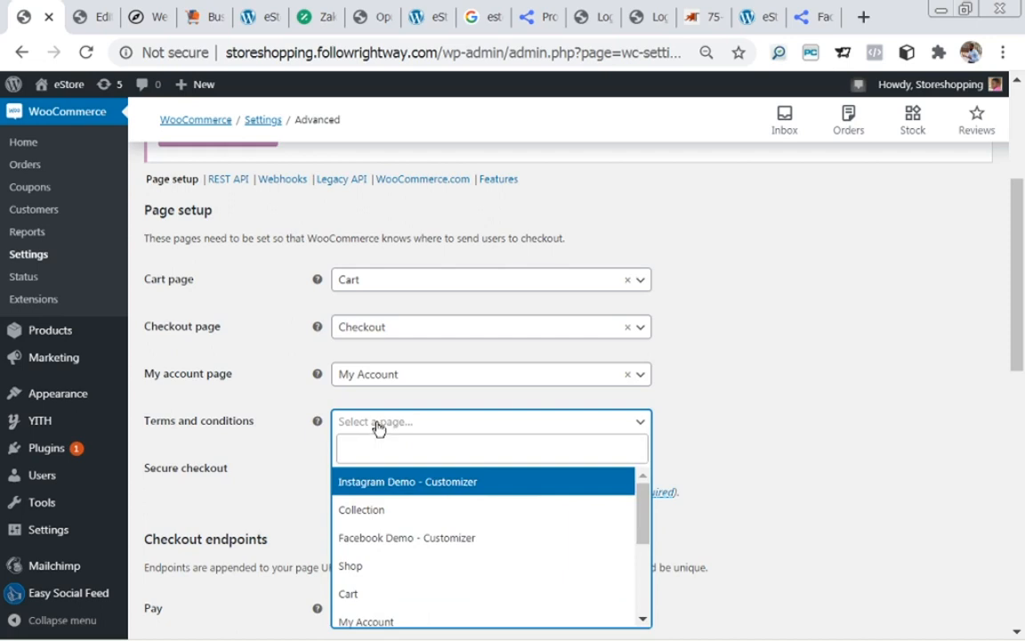
{"action": "left_click_drag", "start_coordinate": [643, 517], "coordinate": [645, 577]}
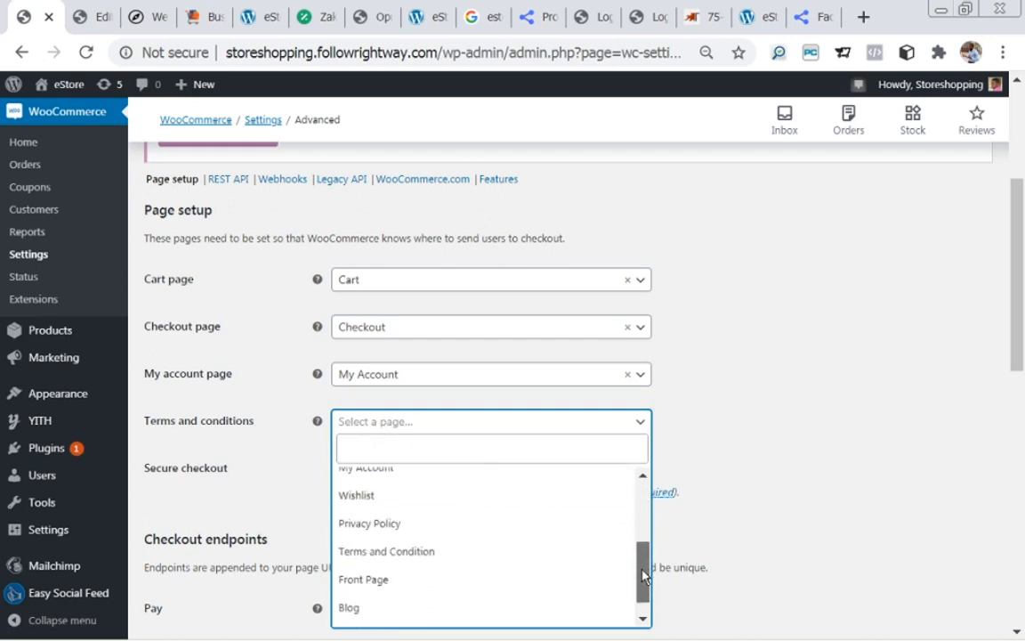
{"action": "left_click", "coordinate": [383, 554]}
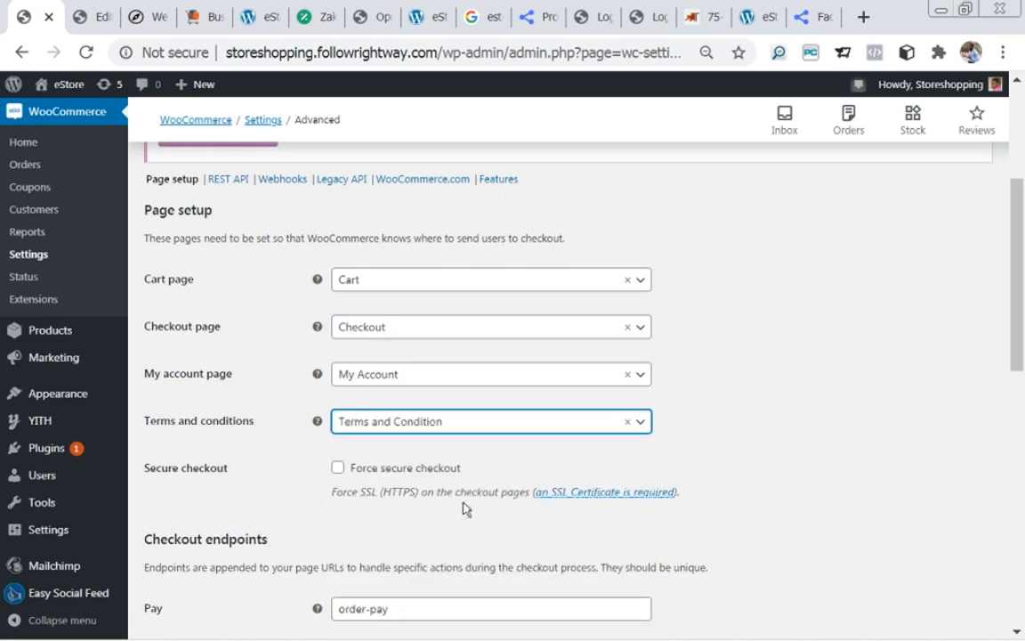
{"action": "left_click_drag", "start_coordinate": [1022, 331], "coordinate": [1017, 583]}
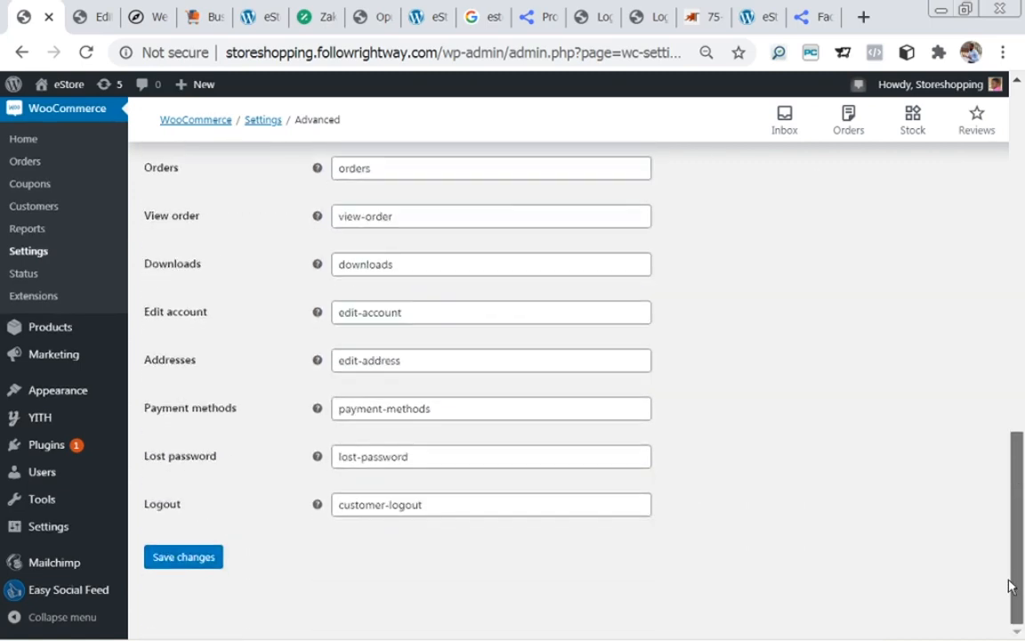
{"action": "left_click", "coordinate": [169, 564]}
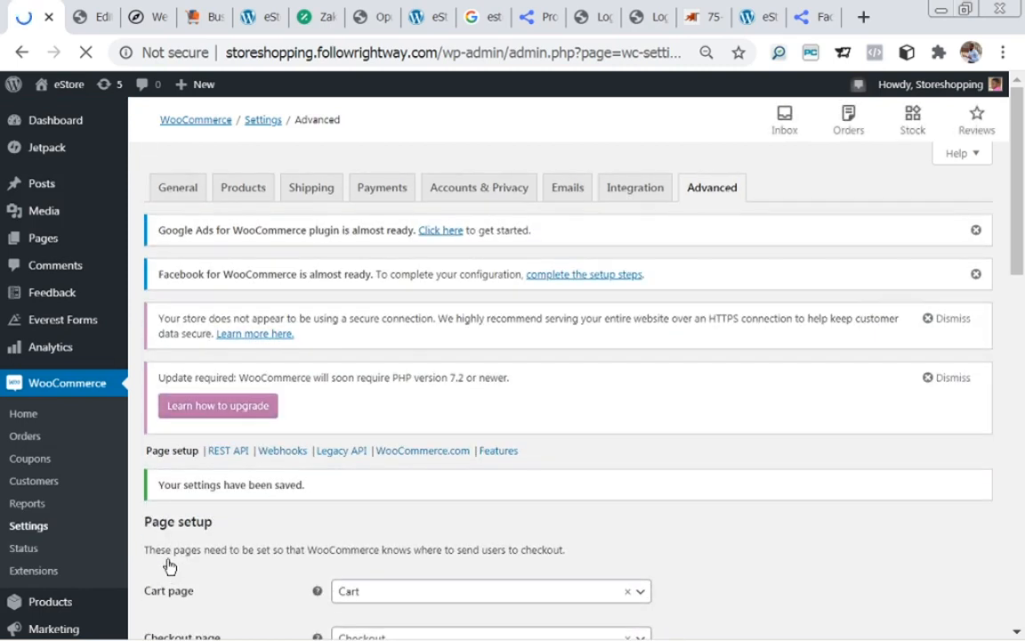
- Open WooCommerce's Shipping settings and open the Nigeria zone from the shipping zones list
{"action": "left_click", "coordinate": [306, 194]}
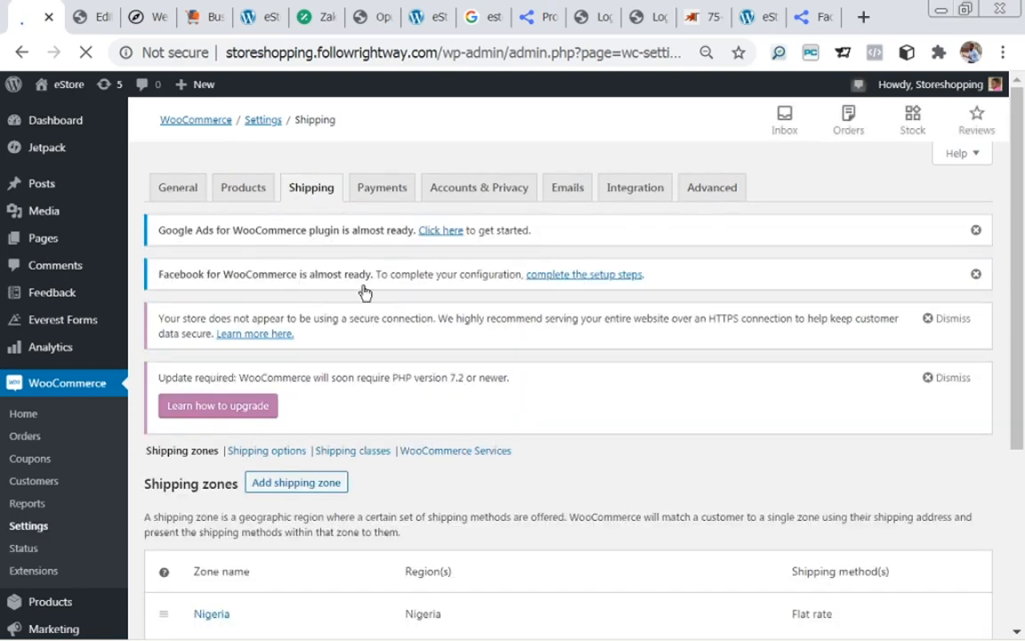
{"action": "left_click_drag", "start_coordinate": [1012, 130], "coordinate": [1012, 331]}
{"action": "mouse_move", "coordinate": [228, 346]}
{"action": "left_click", "coordinate": [201, 361]}
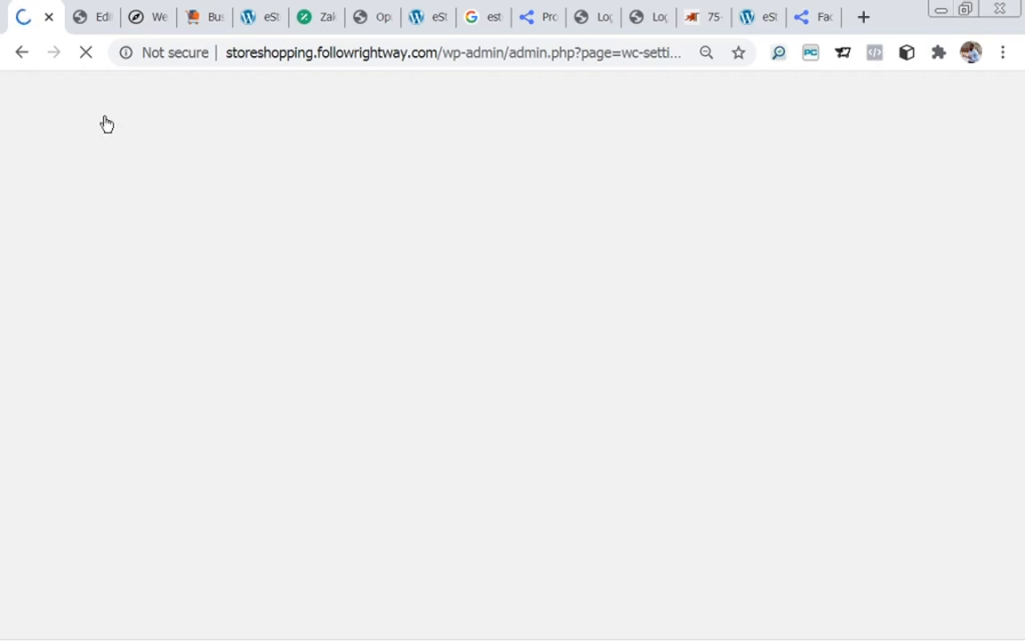
- Switch to the Women's Accessories product's edit page and choose the bulky shipping class in its shipping data
{"action": "left_click", "coordinate": [87, 27]}
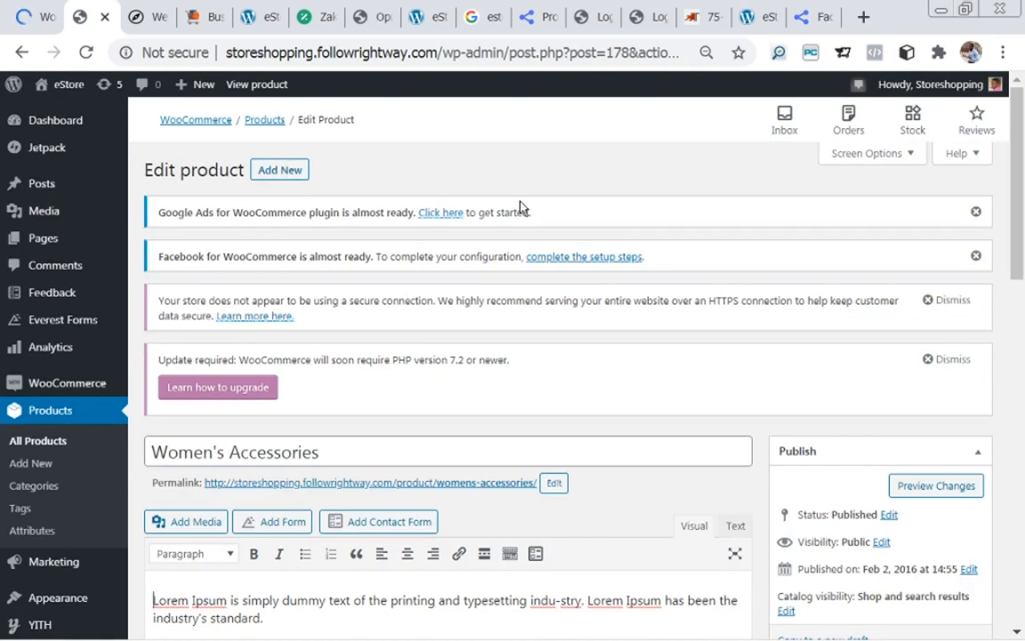
{"action": "scroll", "coordinate": [1019, 258], "scroll_direction": "down", "scroll_amount": 1}
{"action": "left_click_drag", "start_coordinate": [1024, 281], "coordinate": [1024, 405]}
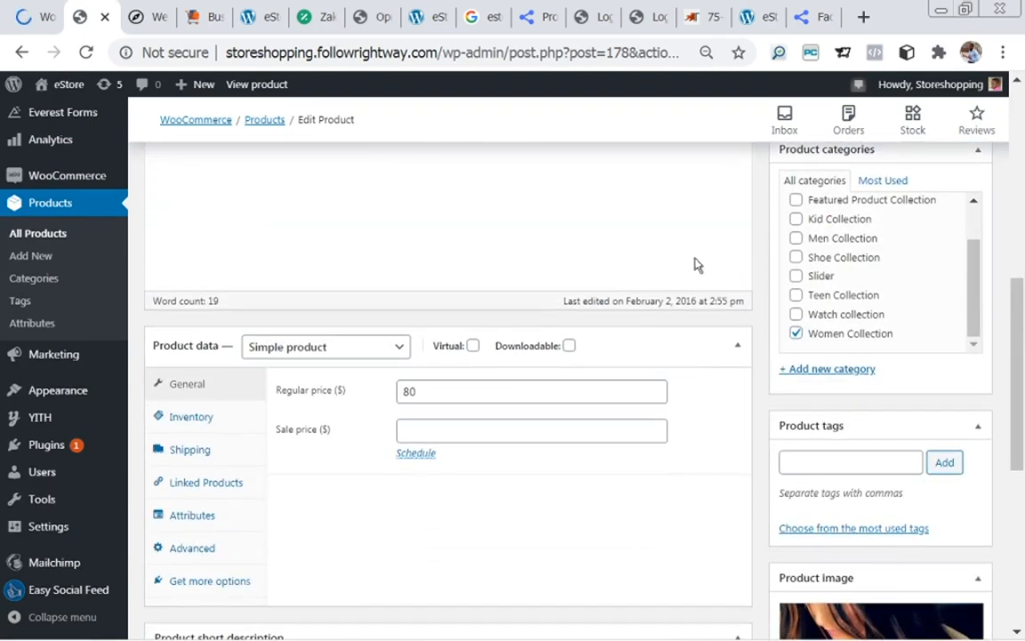
{"action": "left_click", "coordinate": [185, 456]}
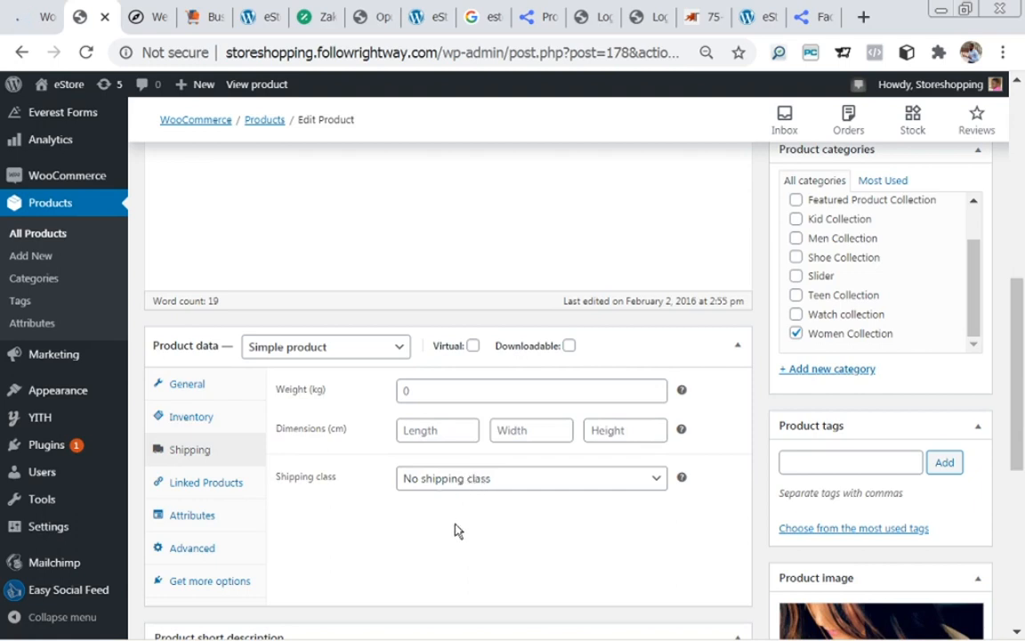
{"action": "left_click", "coordinate": [444, 481]}
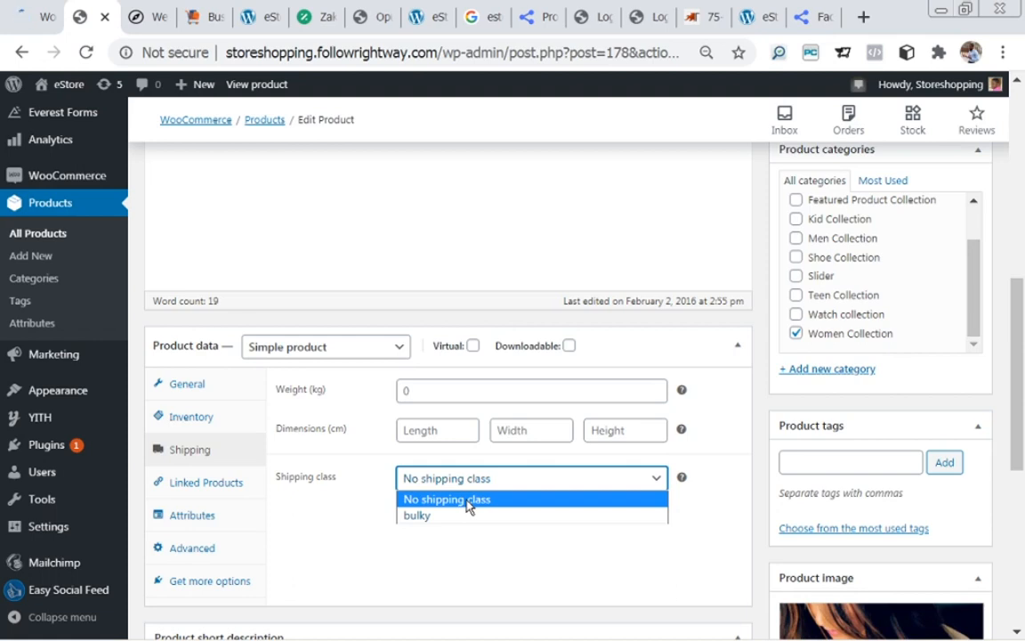
{"action": "left_click", "coordinate": [425, 515]}
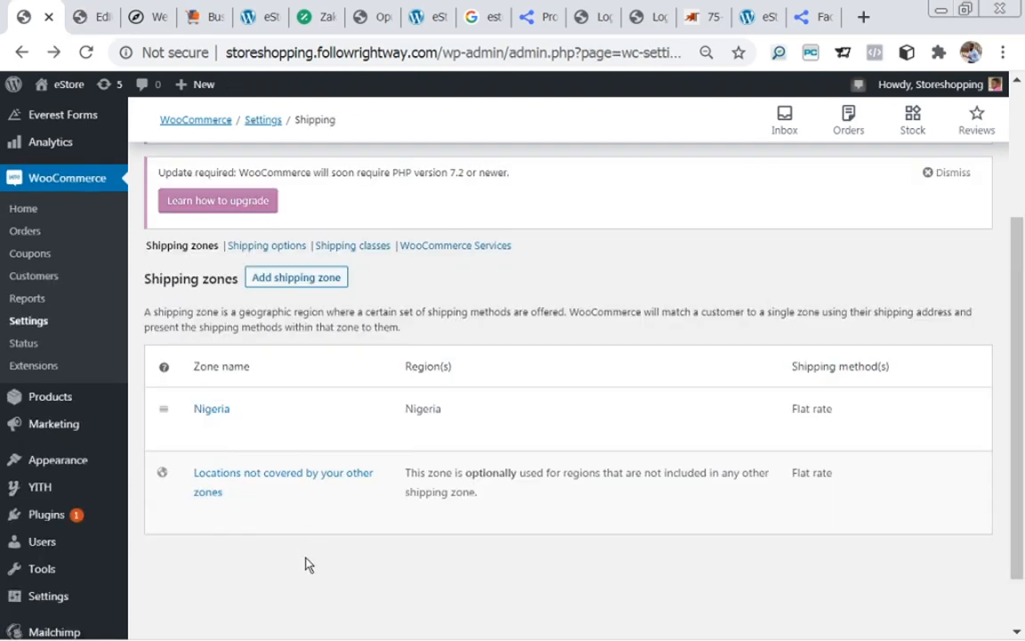
- Open the Nigeria shipping zone in WooCommerce's Shipping settings and edit its Flat rate method
{"action": "left_click", "coordinate": [202, 431]}
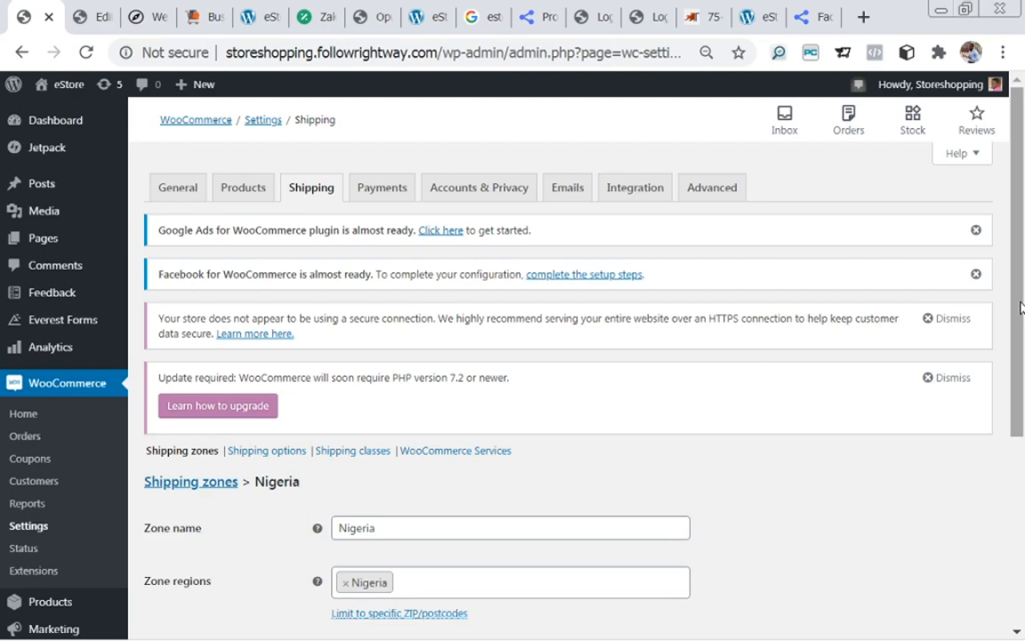
{"action": "scroll", "coordinate": [1020, 376], "scroll_direction": "down", "scroll_amount": 2}
{"action": "left_click_drag", "start_coordinate": [1020, 376], "coordinate": [1011, 442]}
{"action": "mouse_move", "coordinate": [414, 488]}
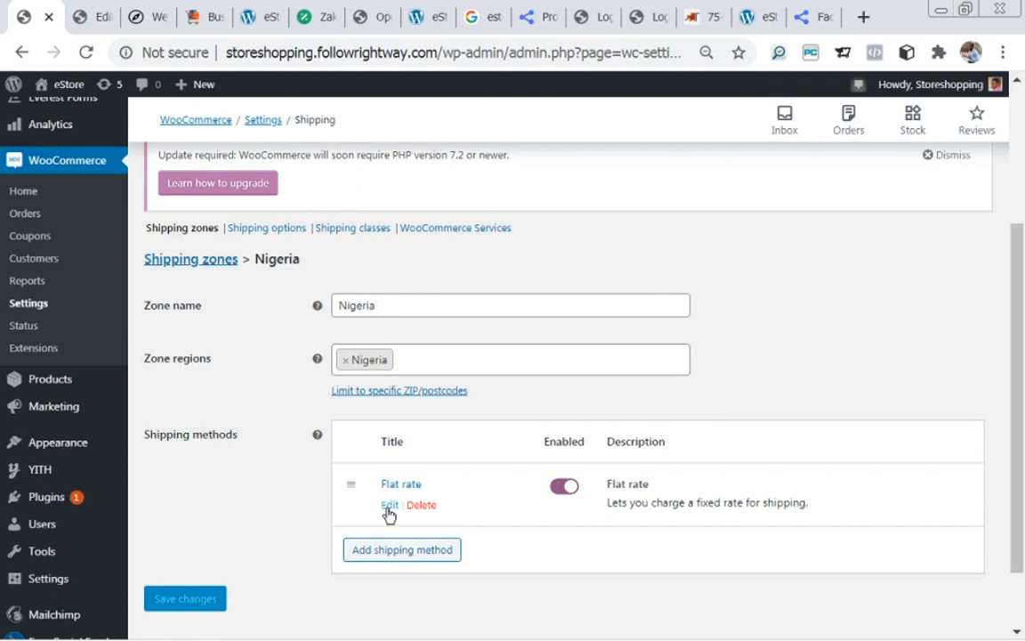
{"action": "left_click", "coordinate": [390, 506]}
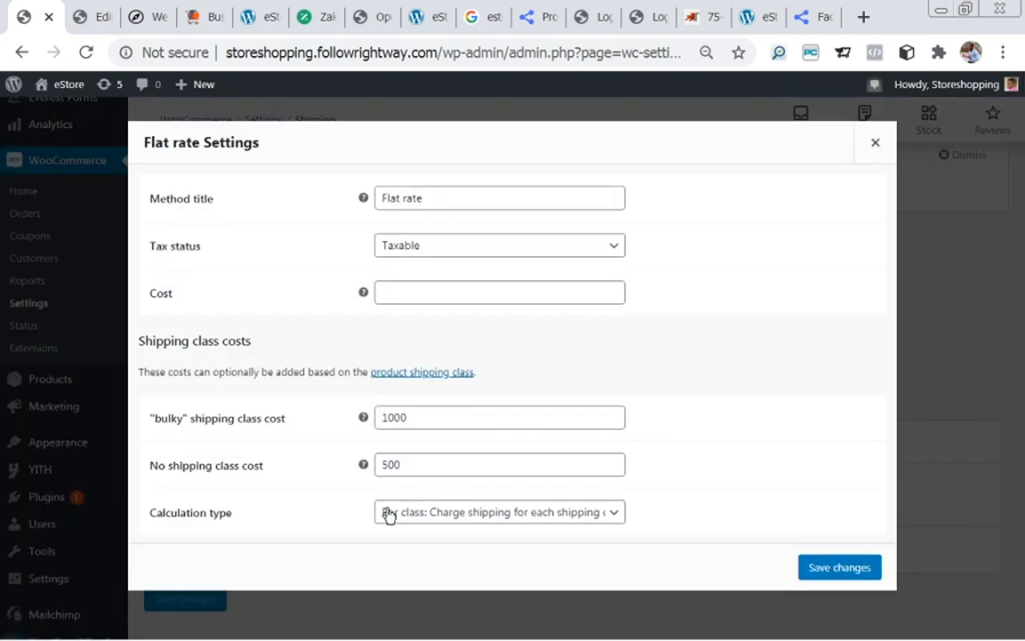
- Set the flat rate's "bulky" shipping class cost to 20 and No shipping class cost to 10, and save the changes
{"action": "left_click", "coordinate": [407, 418]}
{"action": "left_click_drag", "start_coordinate": [408, 419], "coordinate": [379, 419]}
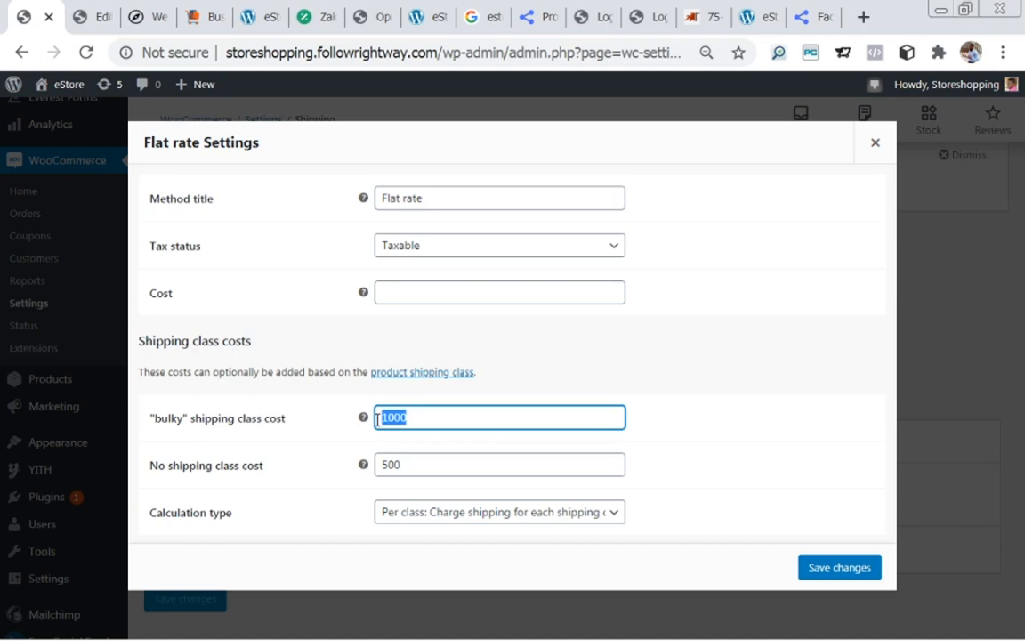
{"action": "key", "text": "BackSpace"}
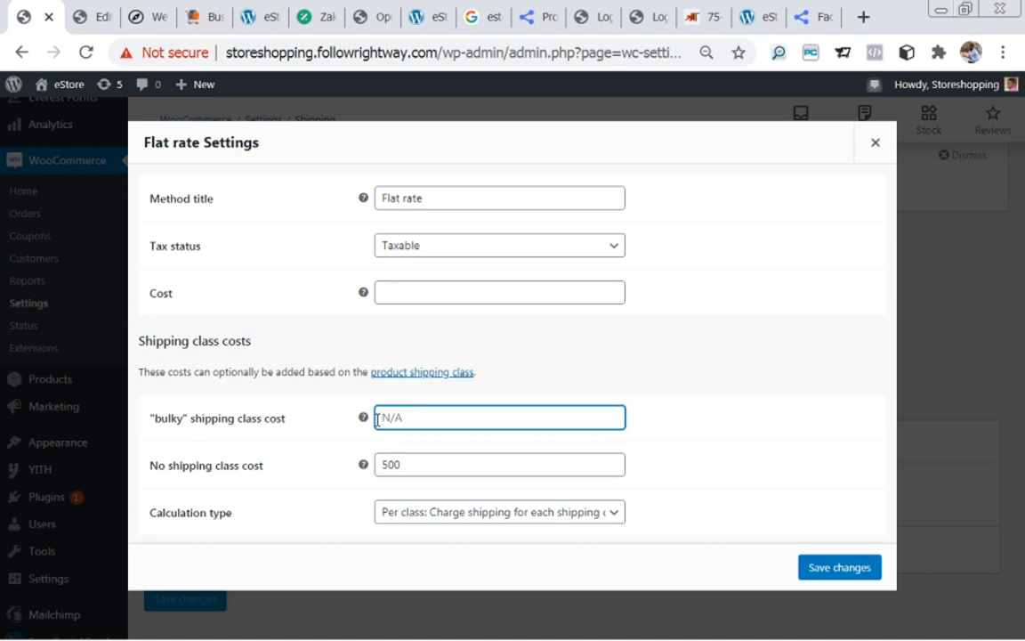
{"action": "type", "text": "20"}
{"action": "left_click_drag", "start_coordinate": [401, 464], "coordinate": [384, 464]}
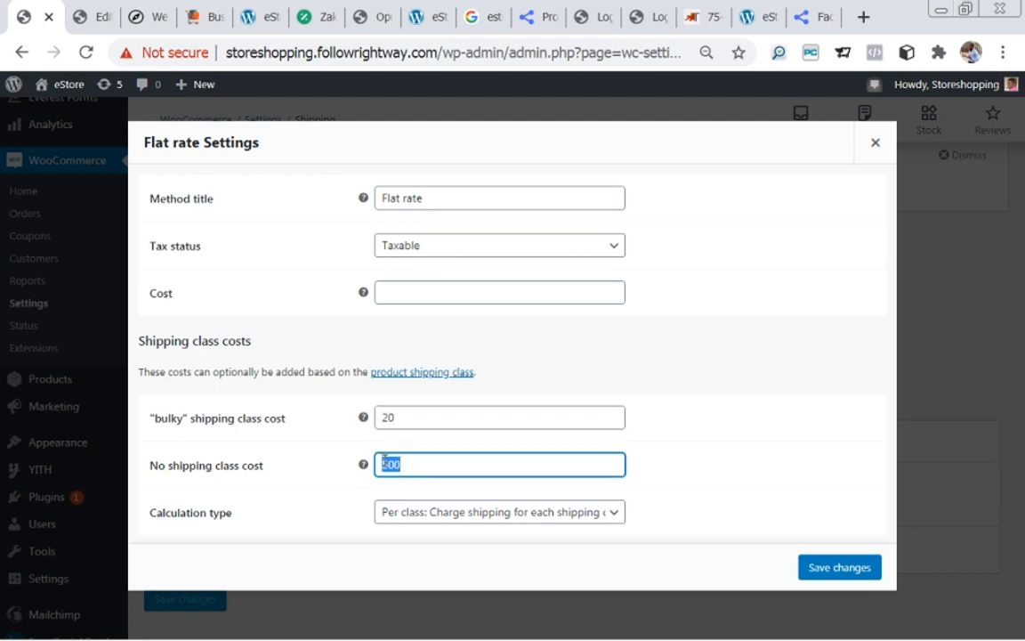
{"action": "key", "text": "BackSpace"}
{"action": "type", "text": "10"}
{"action": "left_click", "coordinate": [818, 577]}
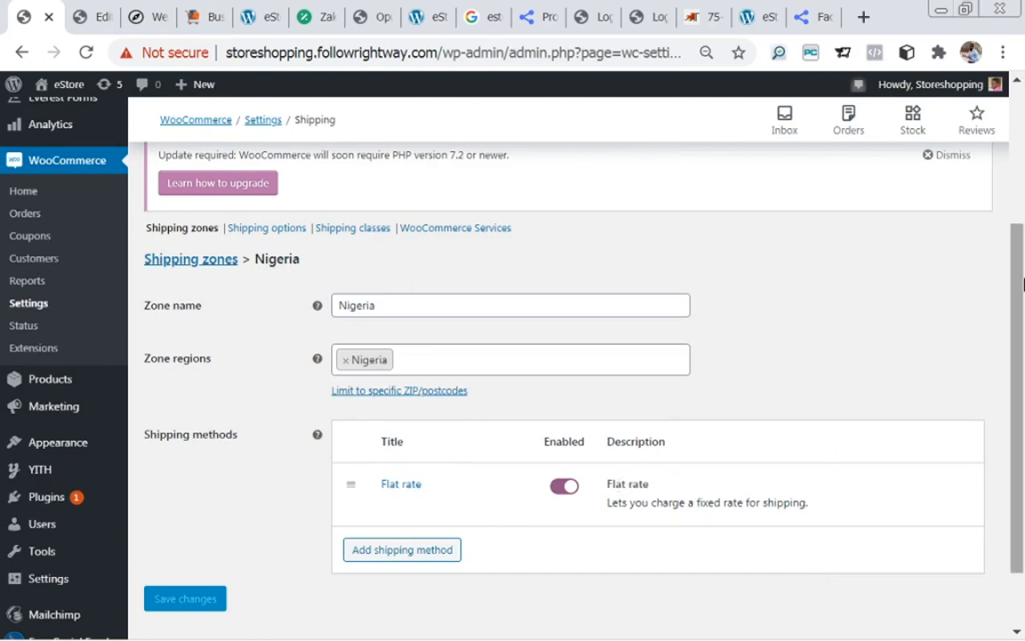
- Go back to the shipping zones list and open the zone "Locations not covered by your other zones"
{"action": "left_click_drag", "start_coordinate": [1018, 293], "coordinate": [1012, 252]}
{"action": "left_click_drag", "start_coordinate": [1010, 245], "coordinate": [1012, 221]}
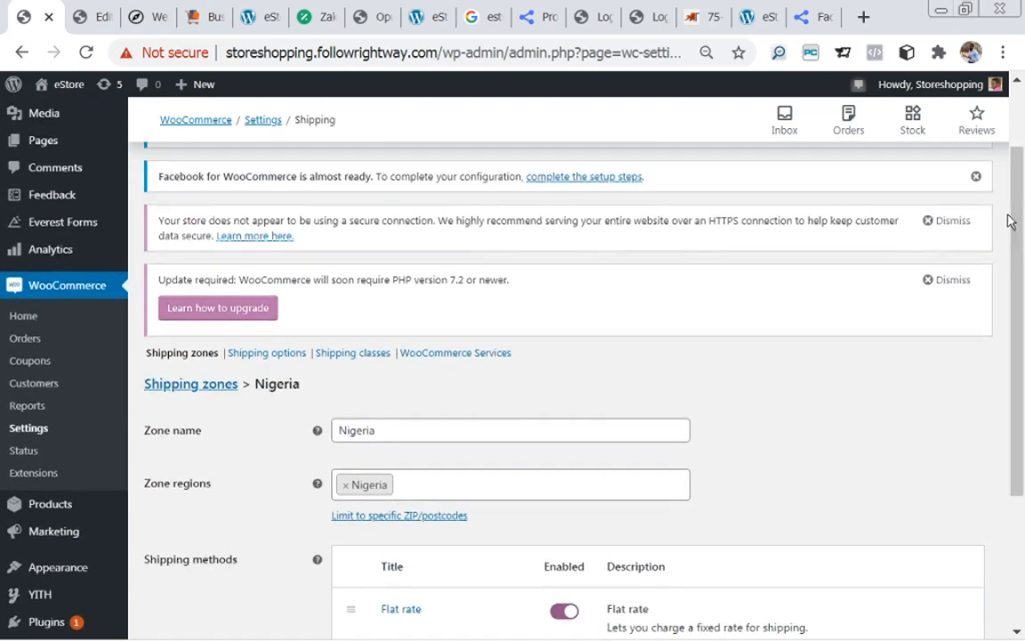
{"action": "left_click", "coordinate": [205, 386]}
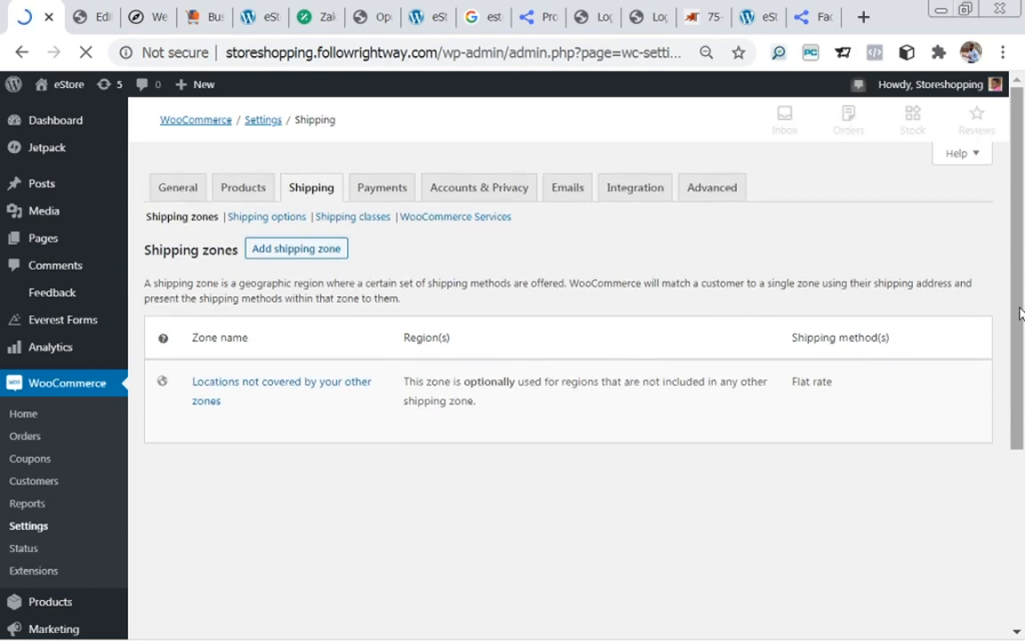
{"action": "left_click_drag", "start_coordinate": [1020, 310], "coordinate": [1023, 443]}
{"action": "mouse_move", "coordinate": [275, 485]}
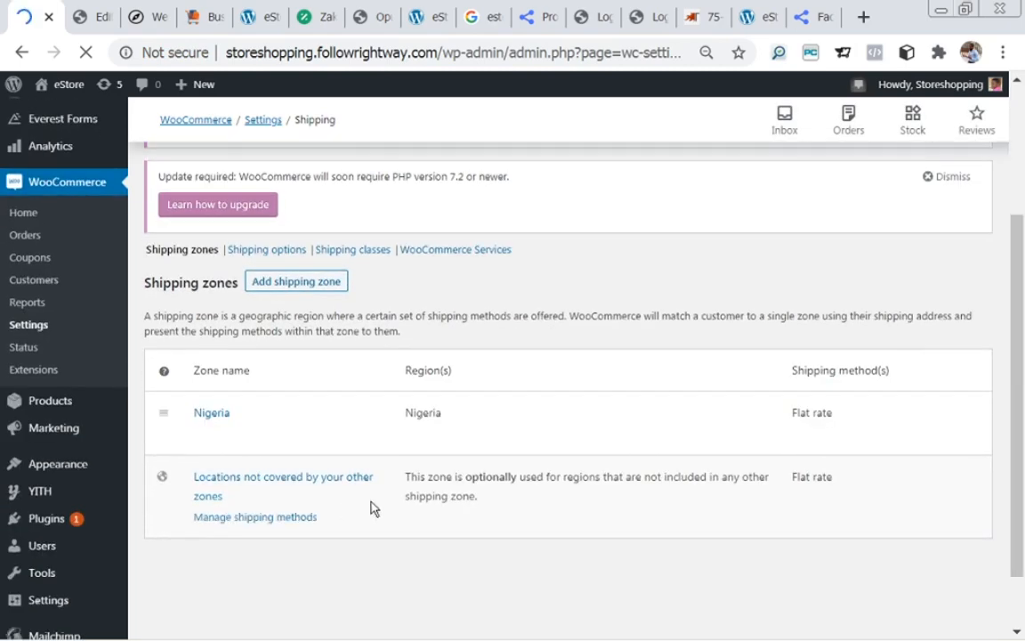
{"action": "left_click", "coordinate": [209, 486]}
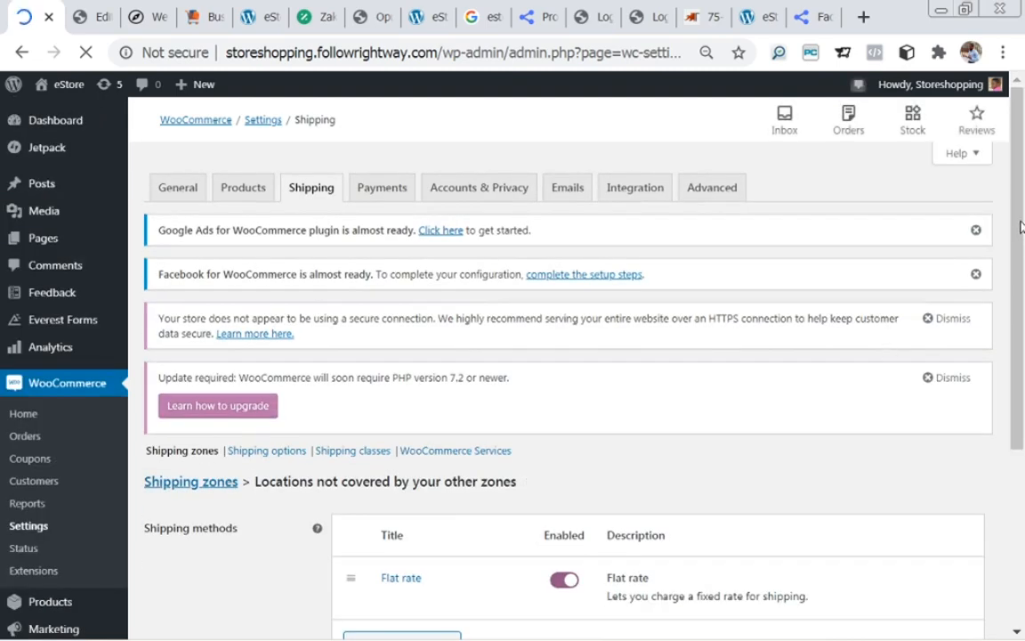
- Set this zone's Flat rate "bulky" shipping class cost to 20 and No shipping class cost to 10, and save the changes
{"action": "left_click_drag", "start_coordinate": [1021, 228], "coordinate": [1021, 373]}
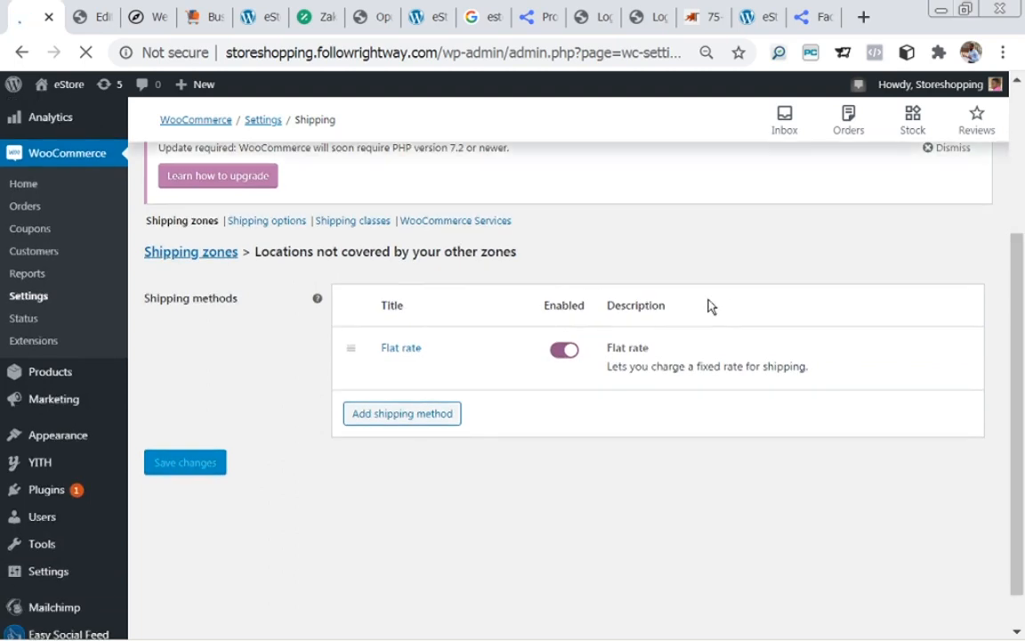
{"action": "left_click", "coordinate": [389, 370]}
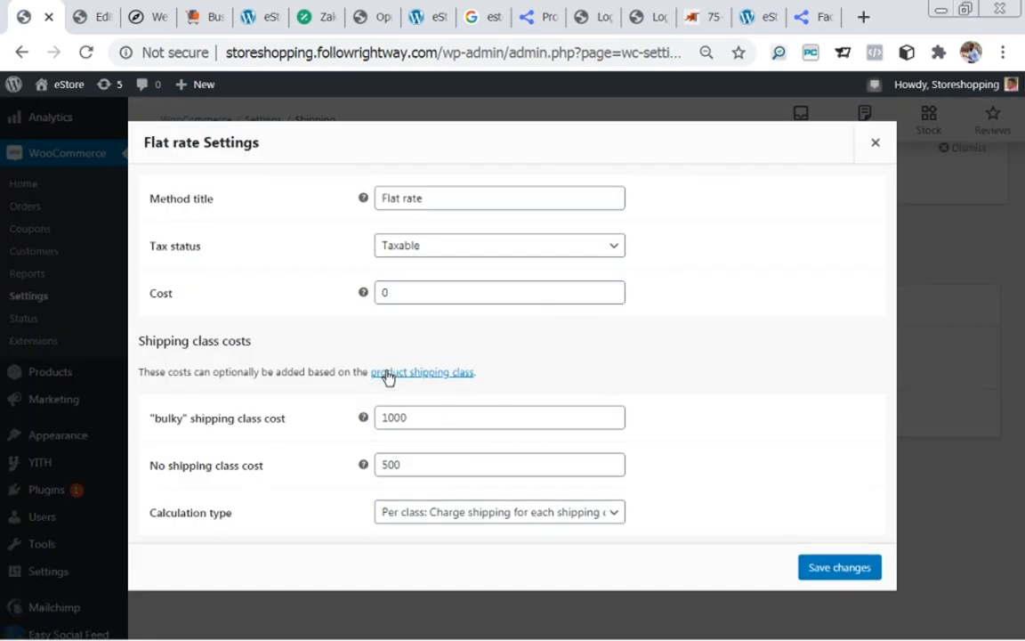
{"action": "double_click", "coordinate": [378, 417]}
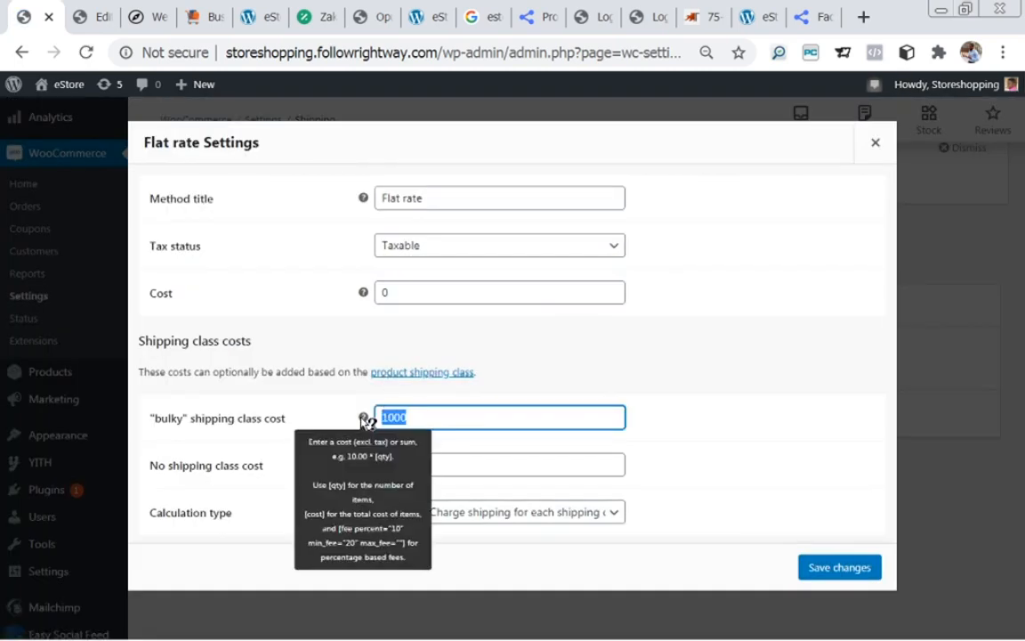
{"action": "type", "text": "20"}
{"action": "double_click", "coordinate": [378, 464]}
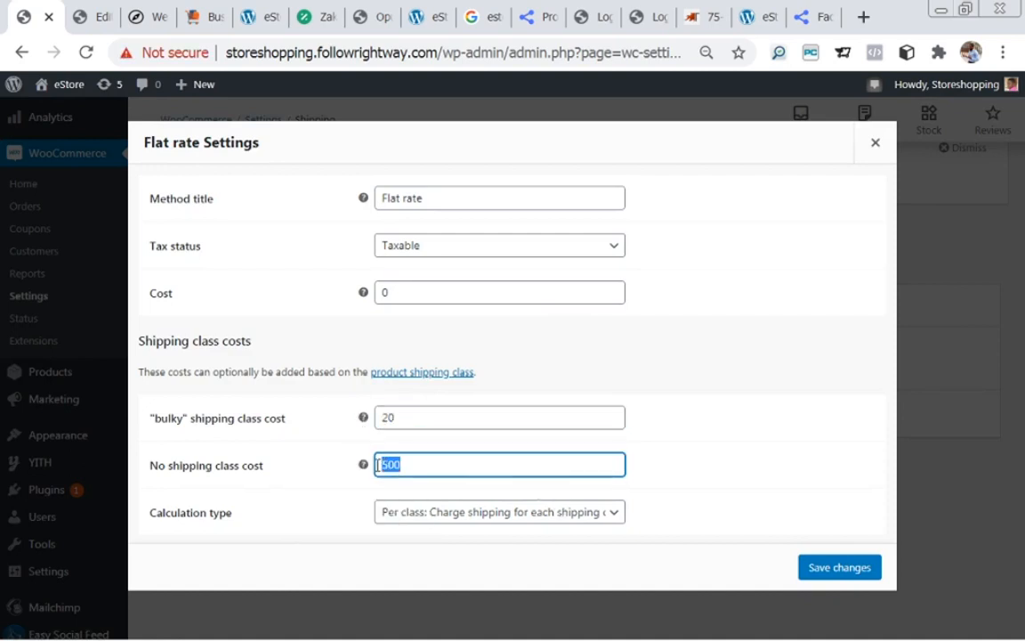
{"action": "type", "text": "10"}
{"action": "left_click", "coordinate": [850, 567]}
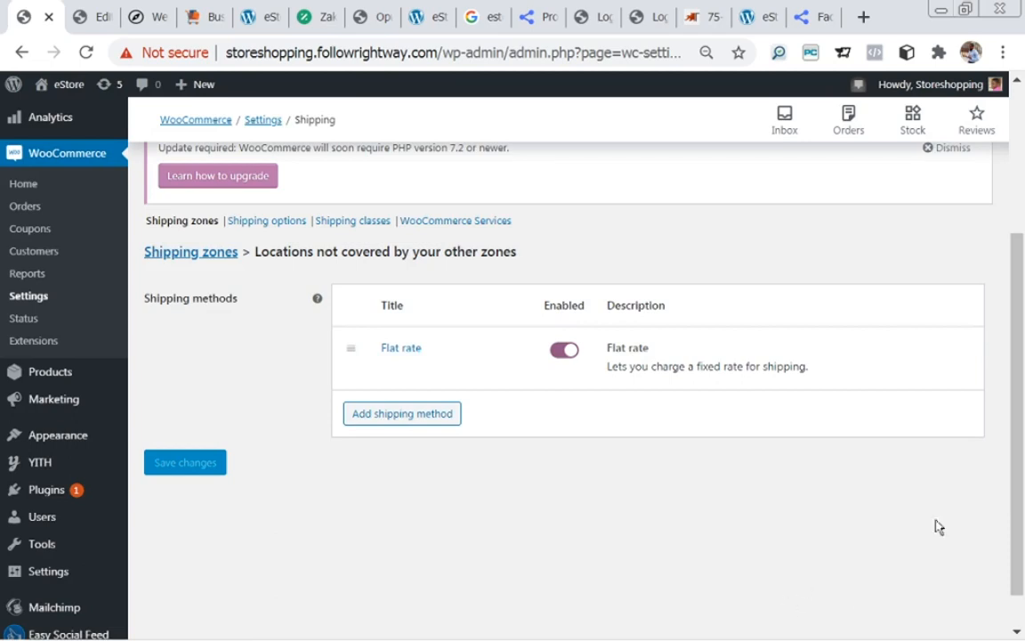
- Open the list of all products in the store's admin area
{"action": "left_click_drag", "start_coordinate": [1021, 430], "coordinate": [1011, 207]}
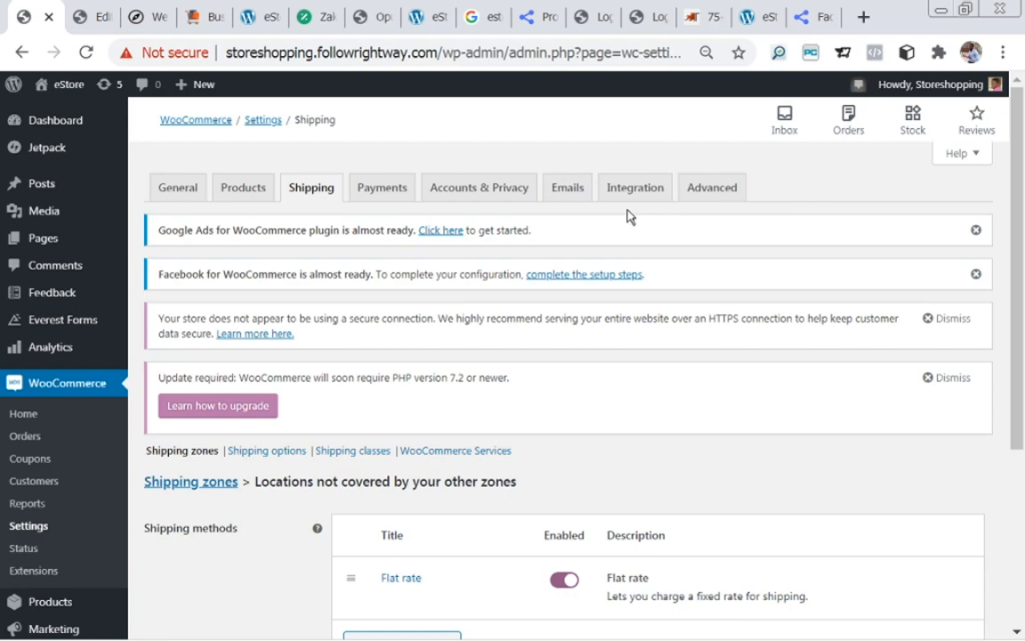
{"action": "left_click_drag", "start_coordinate": [1021, 178], "coordinate": [1013, 302]}
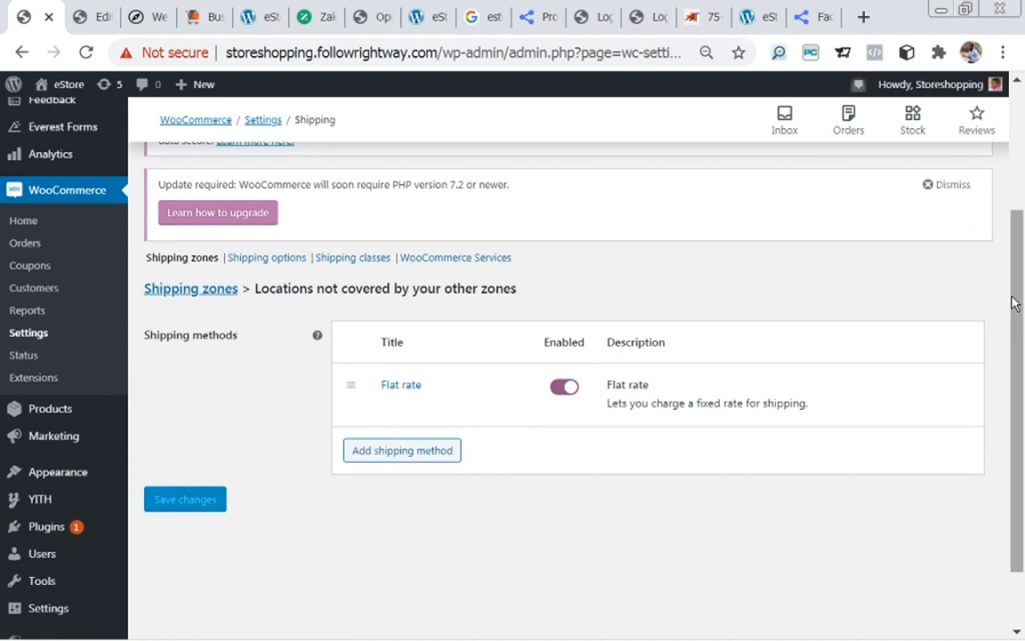
{"action": "mouse_move", "coordinate": [1013, 303]}
{"action": "left_mouse_down"}
{"action": "mouse_move", "coordinate": [1014, 217]}
{"action": "mouse_move", "coordinate": [1012, 317]}
{"action": "left_mouse_up"}
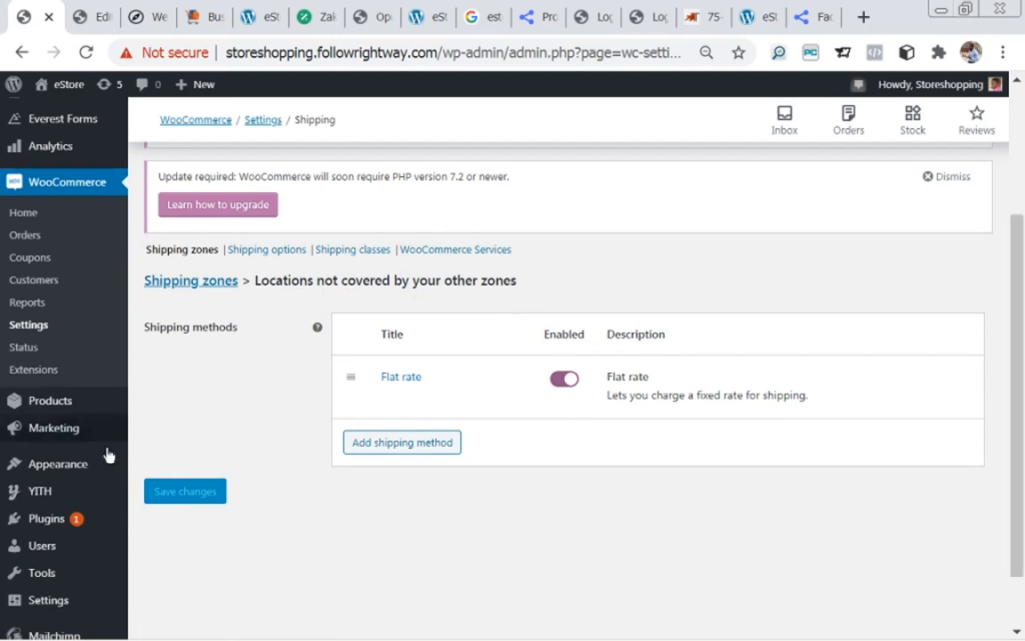
{"action": "mouse_move", "coordinate": [14, 412]}
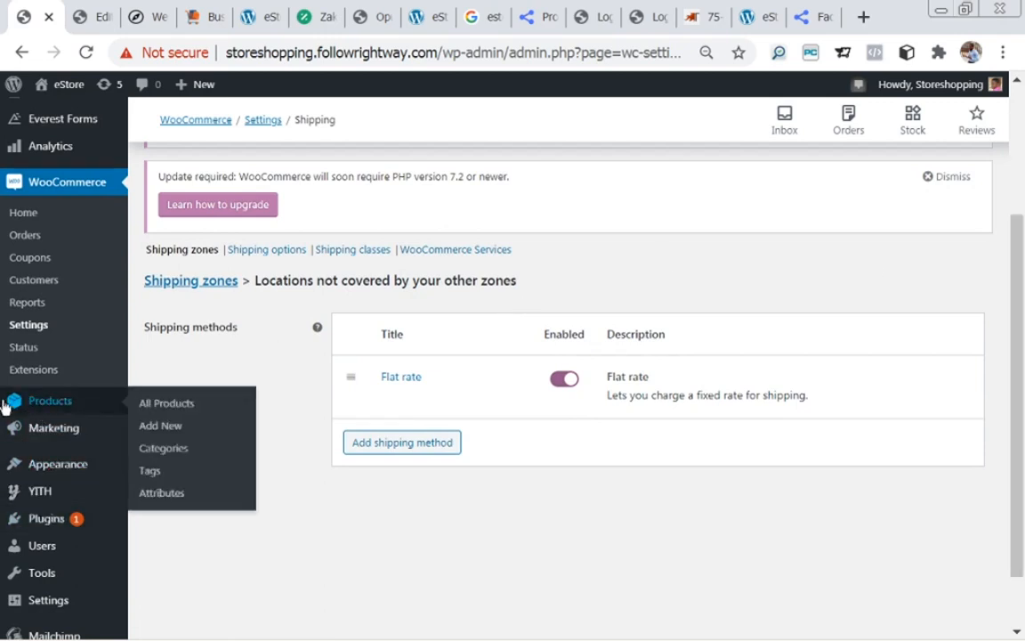
{"action": "left_click", "coordinate": [157, 406]}
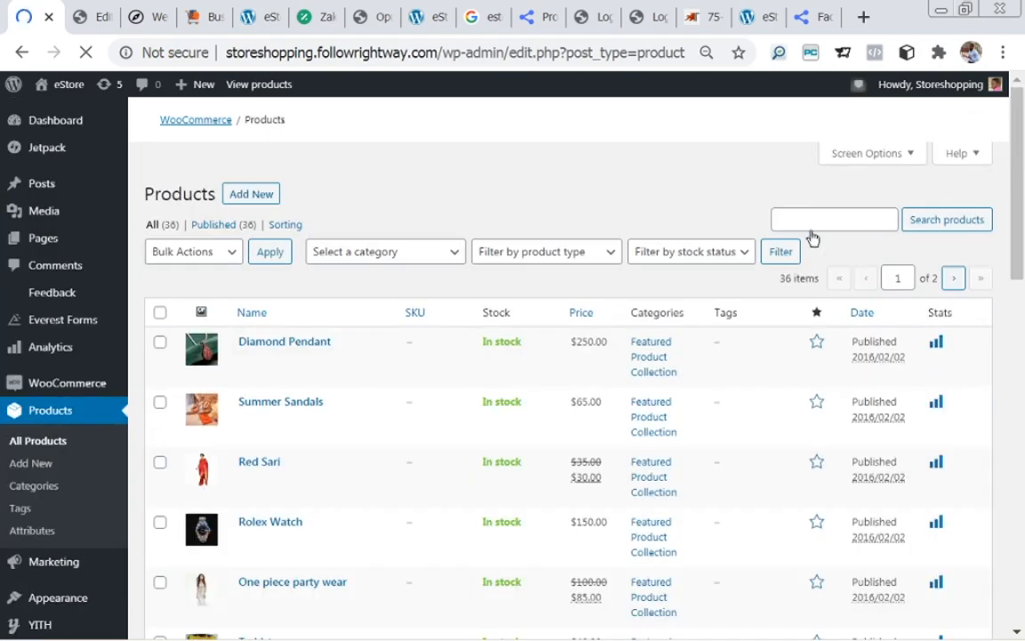
{"action": "scroll", "coordinate": [1024, 252], "scroll_direction": "down", "scroll_amount": 3}
{"action": "left_click_drag", "start_coordinate": [1024, 252], "coordinate": [1024, 270]}
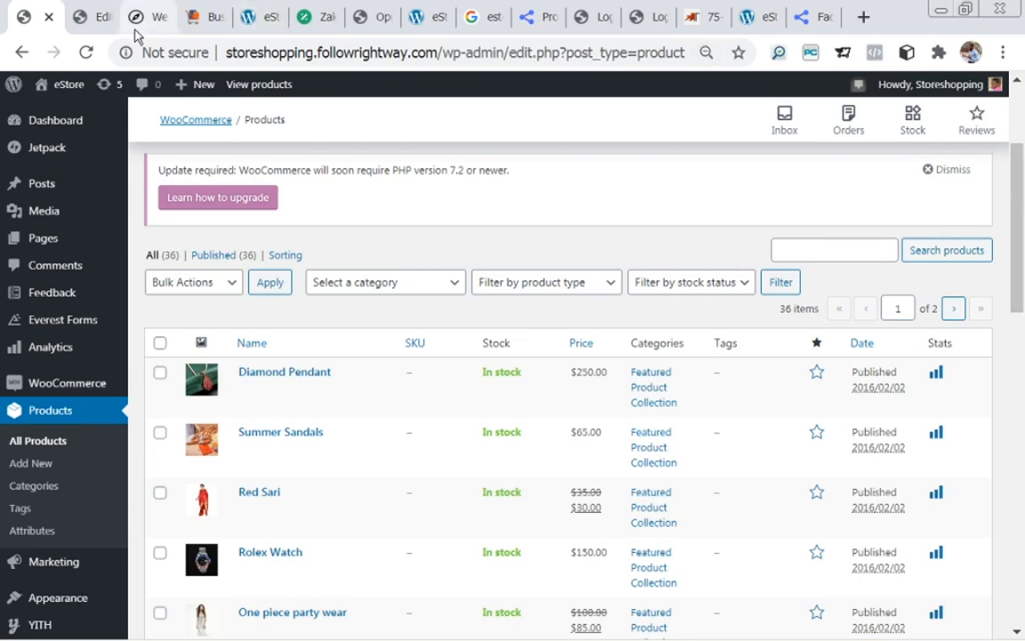
- Switch to the eStore theme demo and examine its homepage sections, from the slider and collections through Featured to Hand Picked Items
{"action": "left_click", "coordinate": [748, 18]}
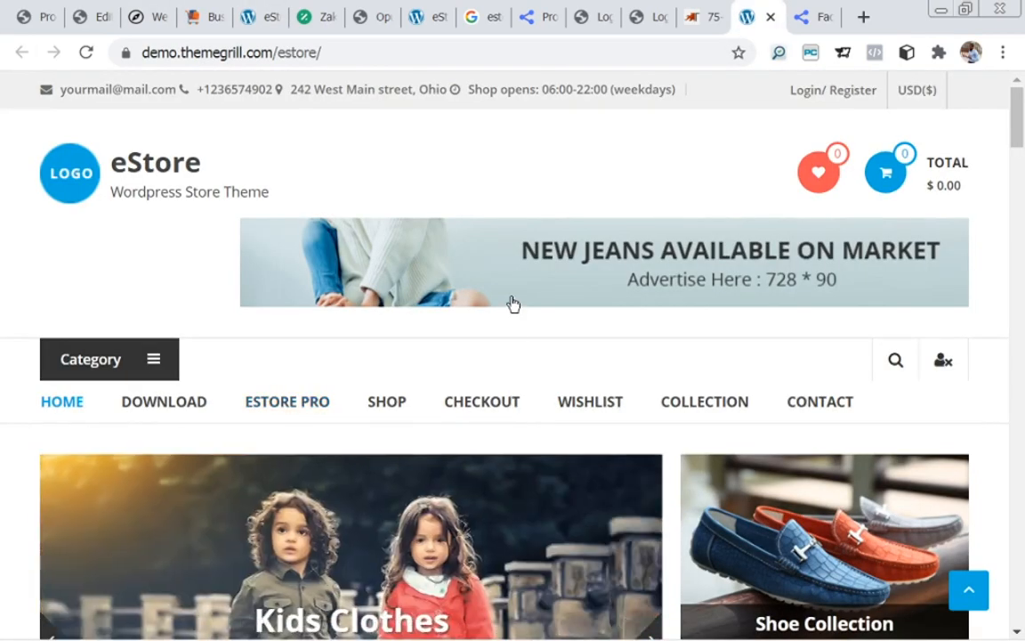
{"action": "mouse_move", "coordinate": [1018, 132]}
{"action": "left_mouse_down"}
{"action": "mouse_move", "coordinate": [1020, 158]}
{"action": "mouse_move", "coordinate": [1021, 132]}
{"action": "left_mouse_up"}
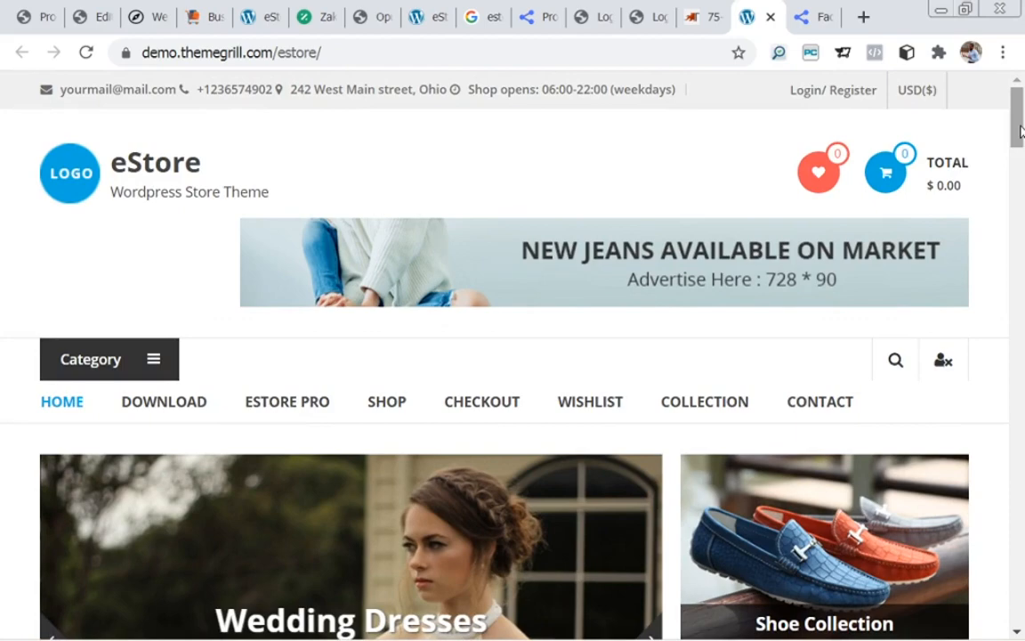
{"action": "left_click_drag", "start_coordinate": [1021, 132], "coordinate": [1022, 188]}
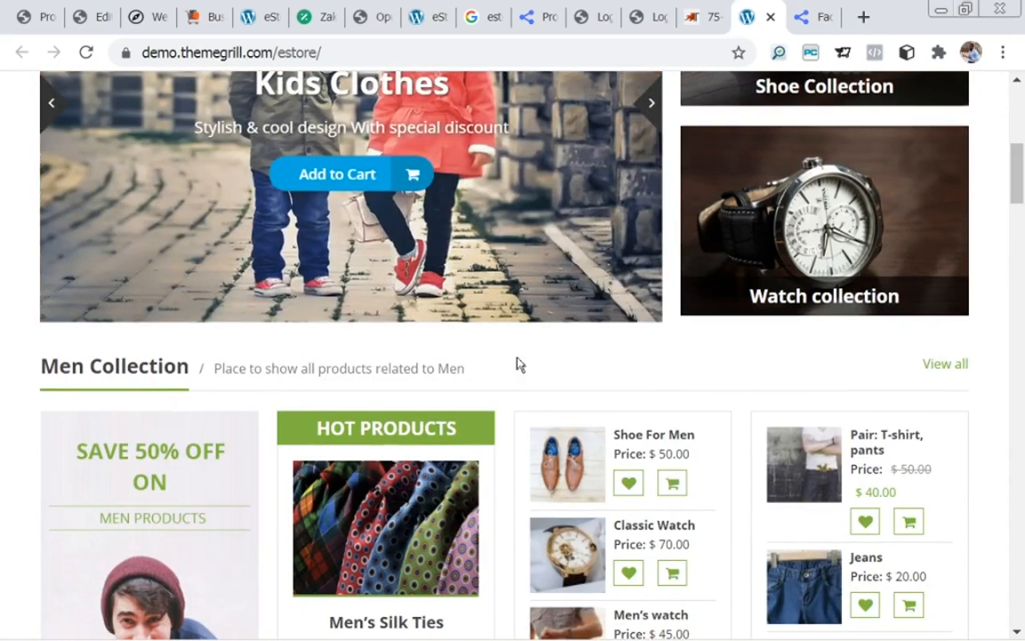
{"action": "left_click_drag", "start_coordinate": [1020, 185], "coordinate": [1021, 275]}
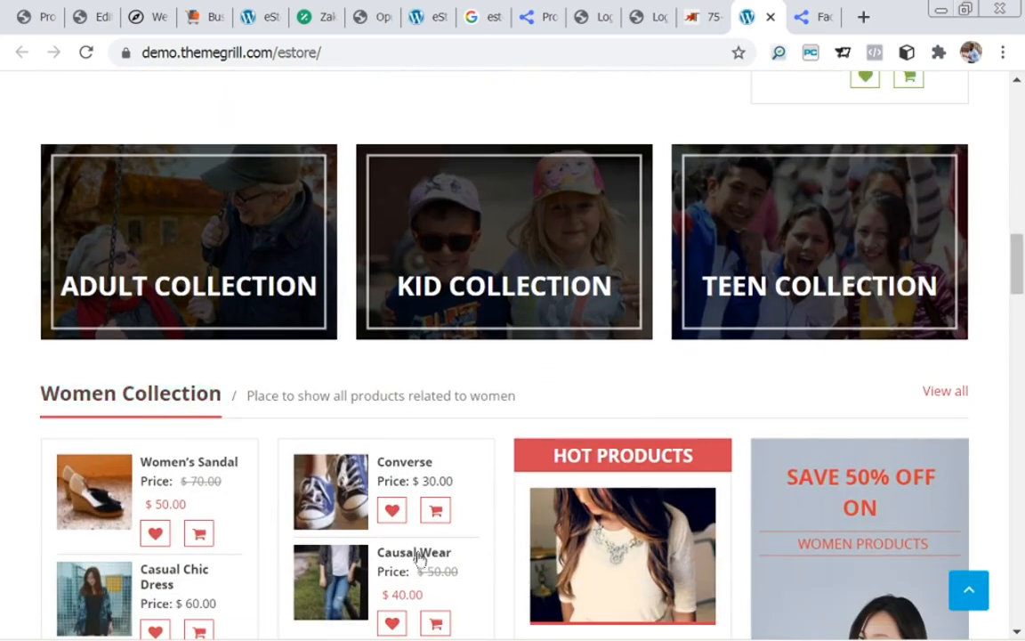
{"action": "left_click_drag", "start_coordinate": [1022, 246], "coordinate": [1015, 362]}
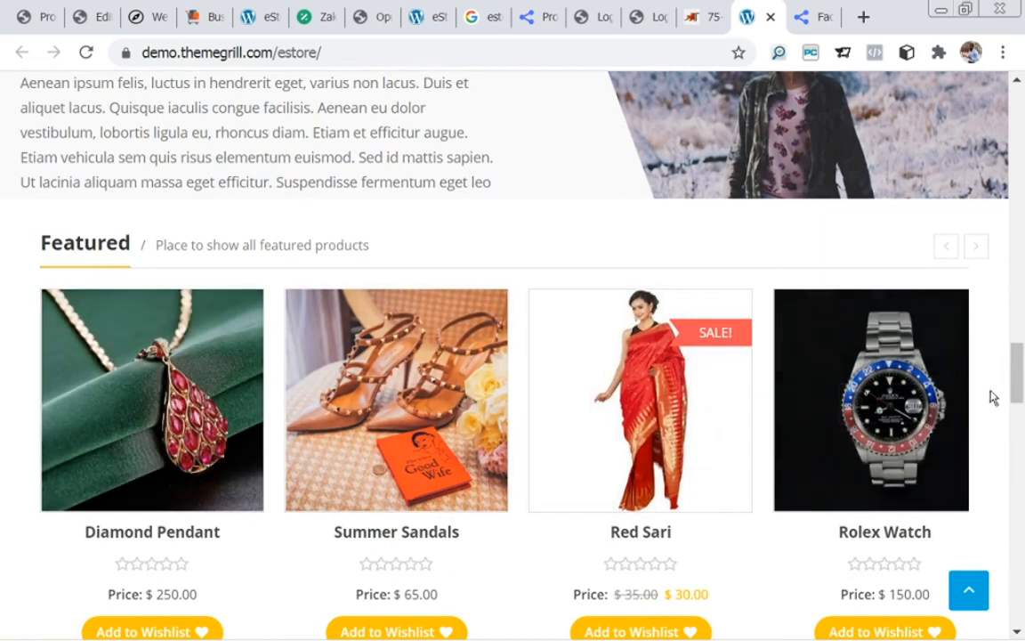
{"action": "left_click_drag", "start_coordinate": [1020, 372], "coordinate": [1020, 392]}
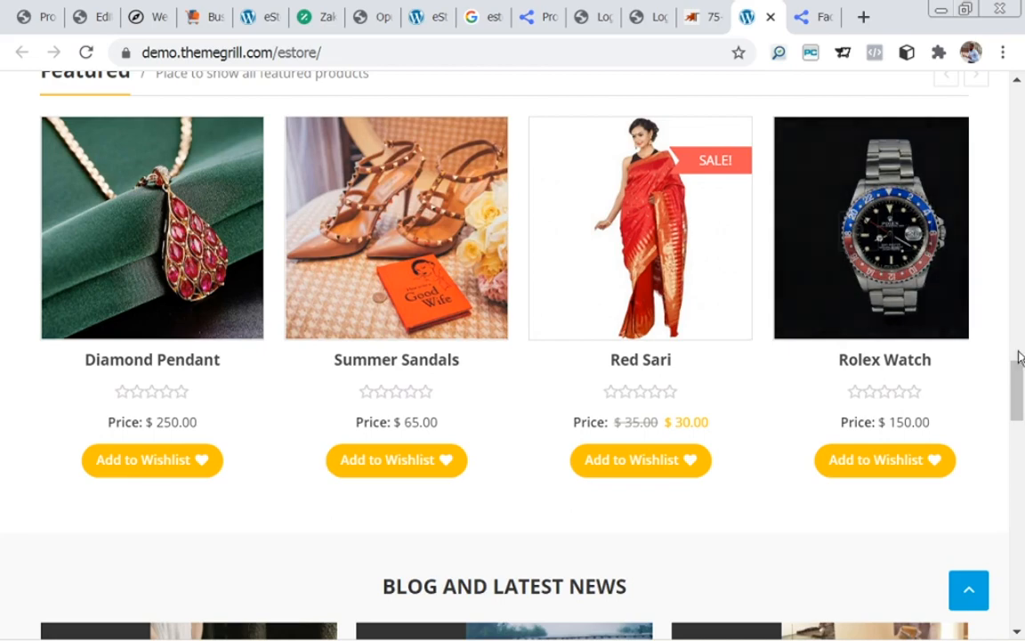
{"action": "left_click_drag", "start_coordinate": [1019, 380], "coordinate": [1019, 487]}
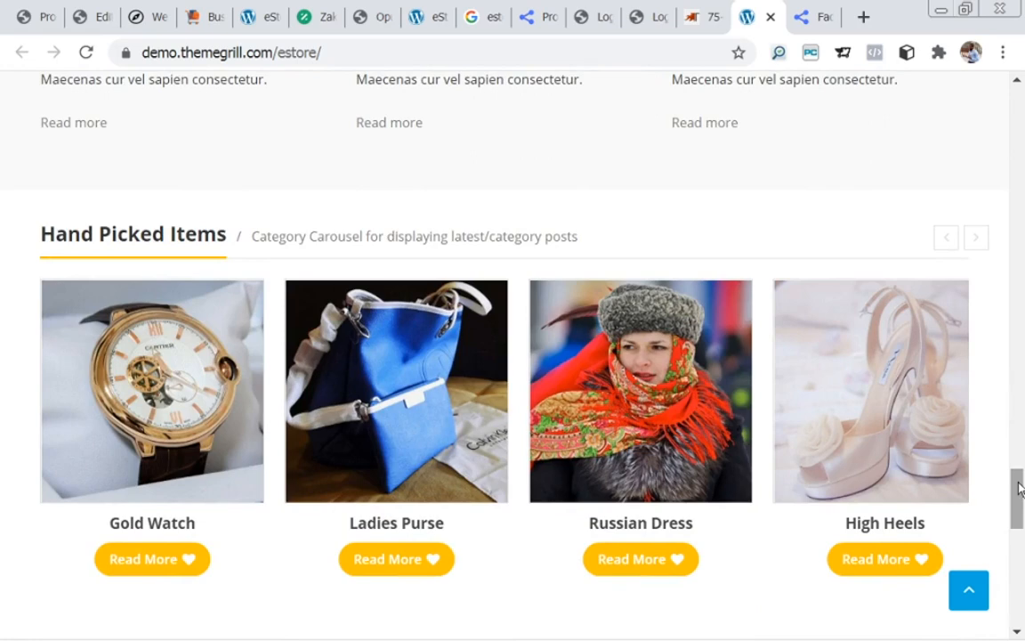
- Return to the store's product list and open the Diamond Pendant product for editing, down to its title and description
{"action": "left_click", "coordinate": [22, 21]}
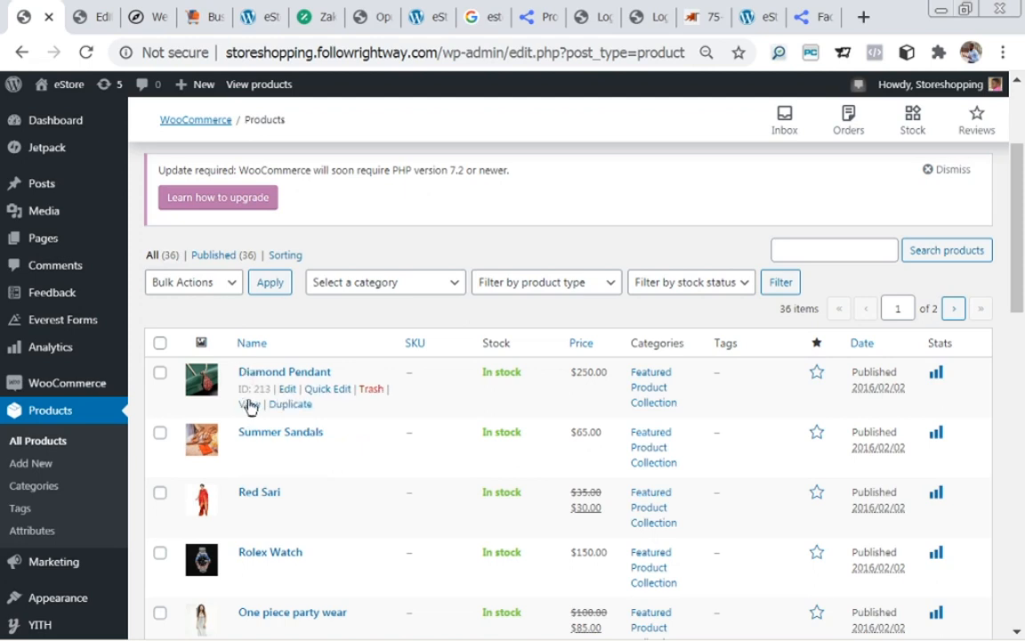
{"action": "left_click", "coordinate": [289, 390]}
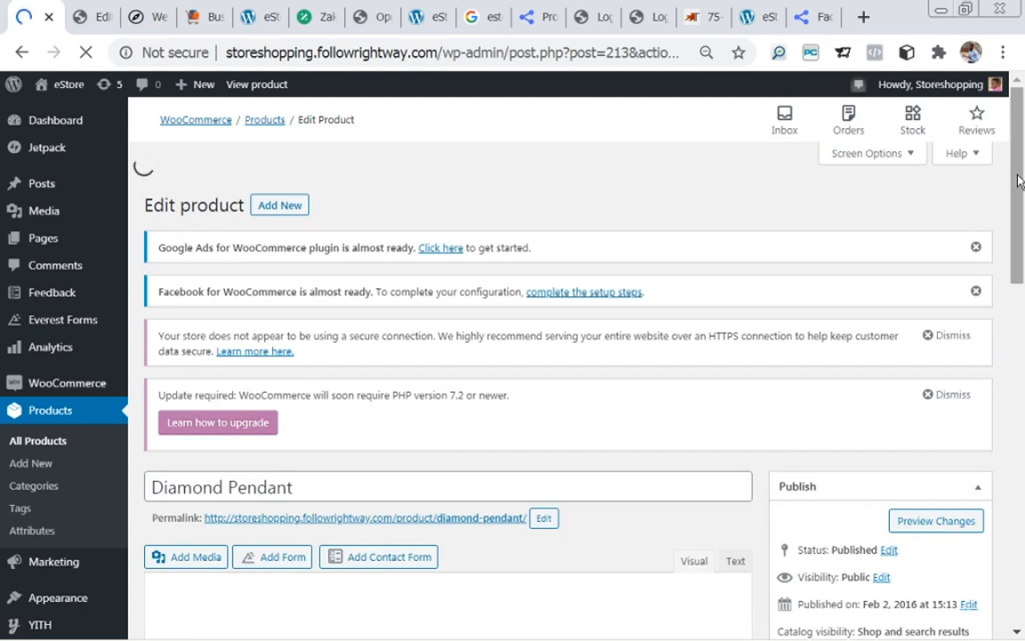
{"action": "left_click_drag", "start_coordinate": [1019, 180], "coordinate": [1021, 220]}
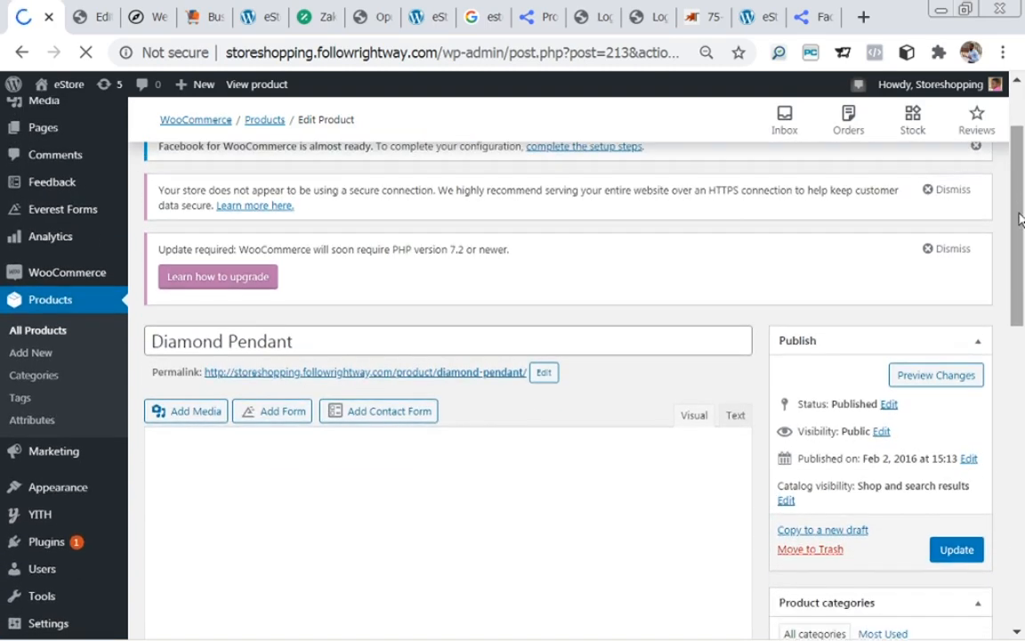
{"action": "mouse_move", "coordinate": [1021, 220]}
{"action": "left_mouse_down"}
{"action": "mouse_move", "coordinate": [1021, 181]}
{"action": "mouse_move", "coordinate": [1022, 228]}
{"action": "left_mouse_up"}
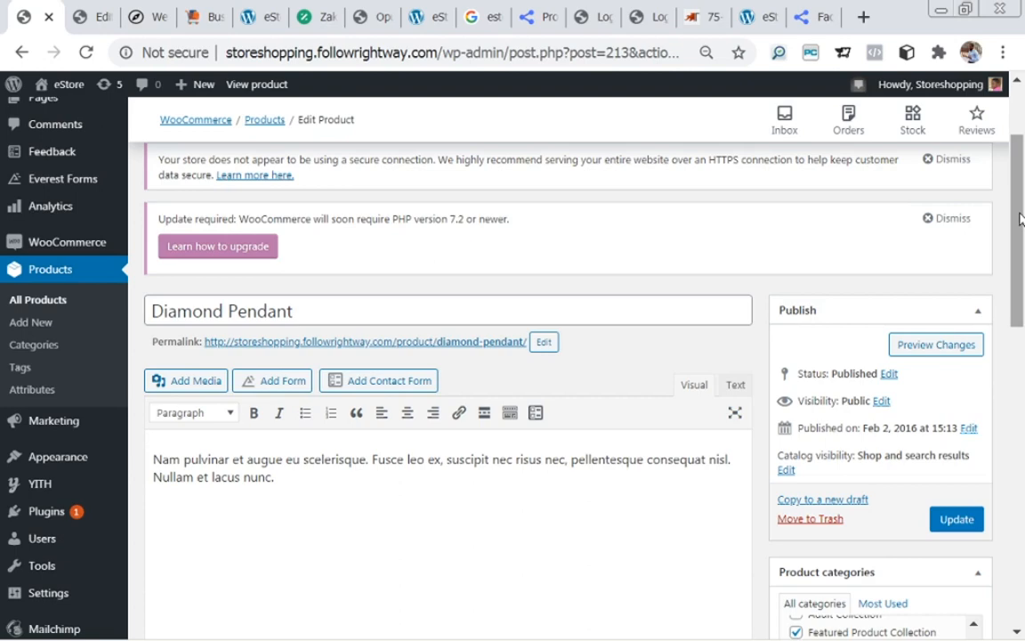
{"action": "left_click_drag", "start_coordinate": [1021, 218], "coordinate": [1021, 239]}
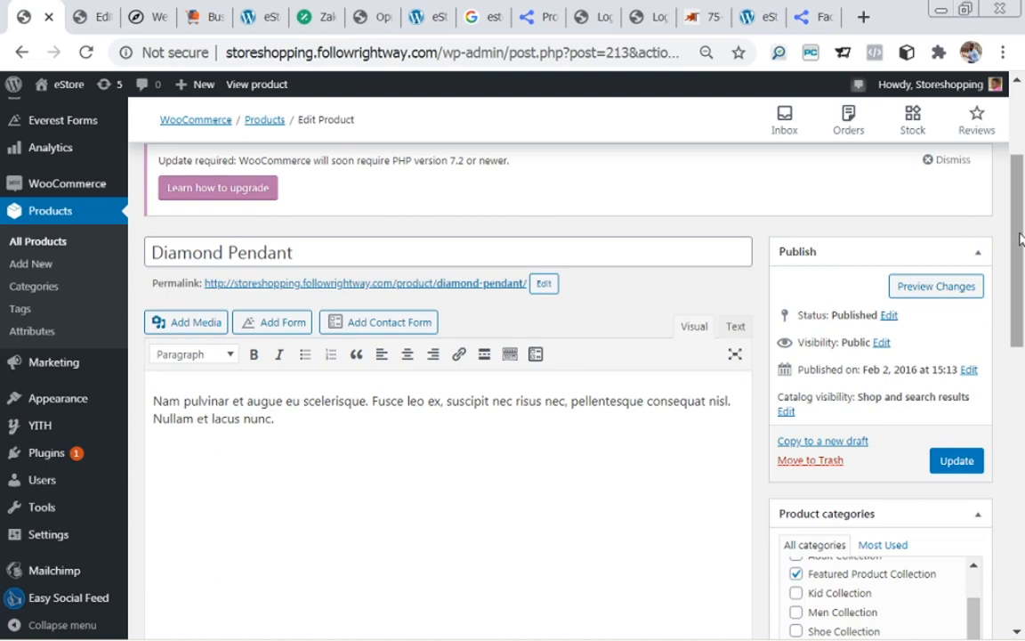
{"action": "scroll", "coordinate": [1021, 238], "scroll_direction": "down", "scroll_amount": 1}
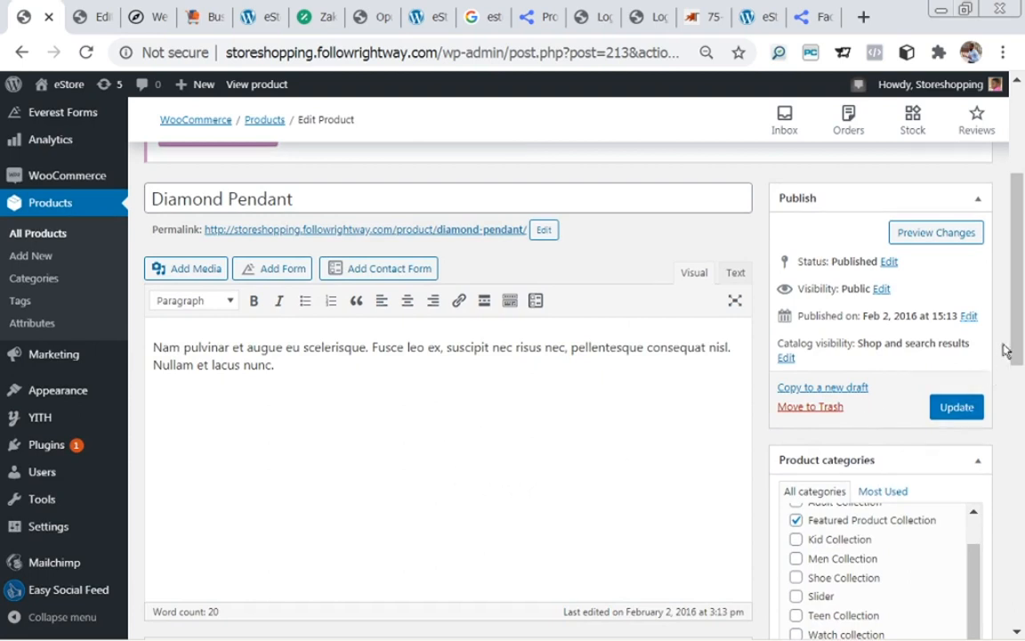
- Open the new category form under Product categories and look through the categories available for the Diamond Pendant
{"action": "left_click_drag", "start_coordinate": [1016, 344], "coordinate": [1023, 373]}
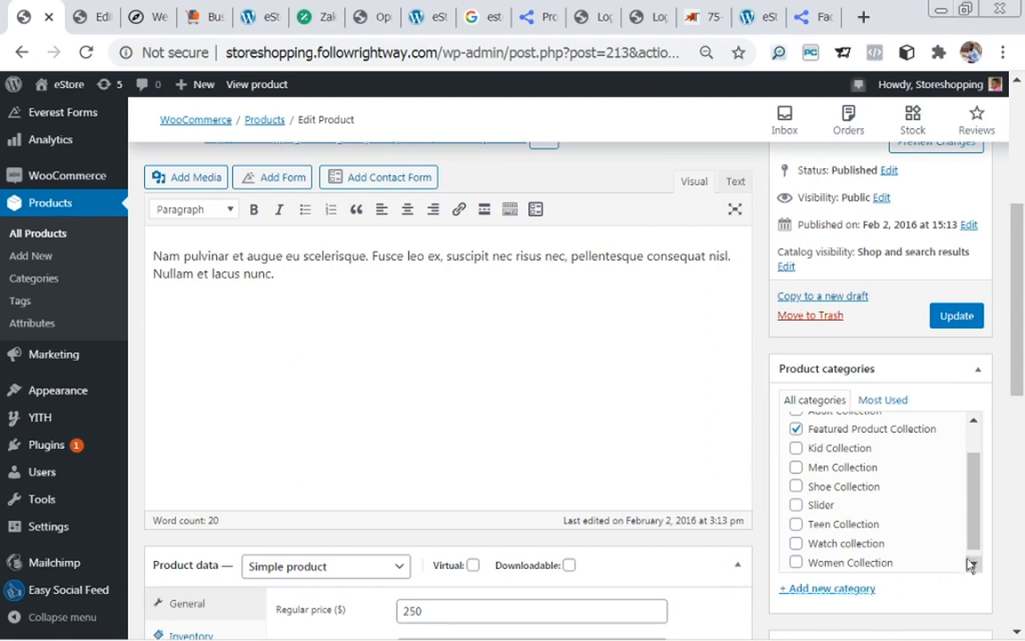
{"action": "left_click_drag", "start_coordinate": [1019, 388], "coordinate": [1019, 427]}
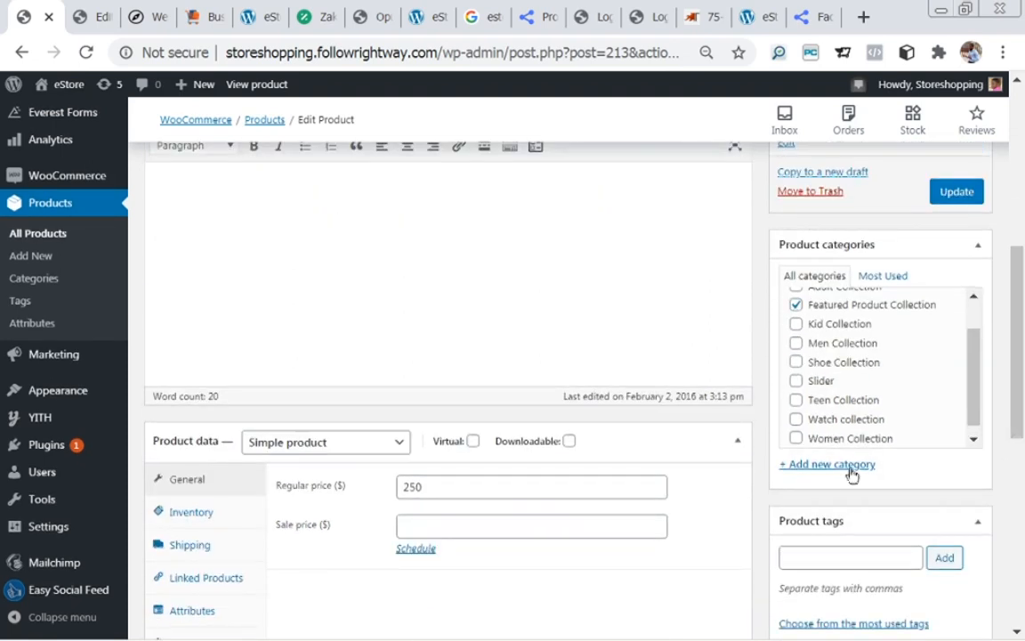
{"action": "left_click", "coordinate": [825, 465]}
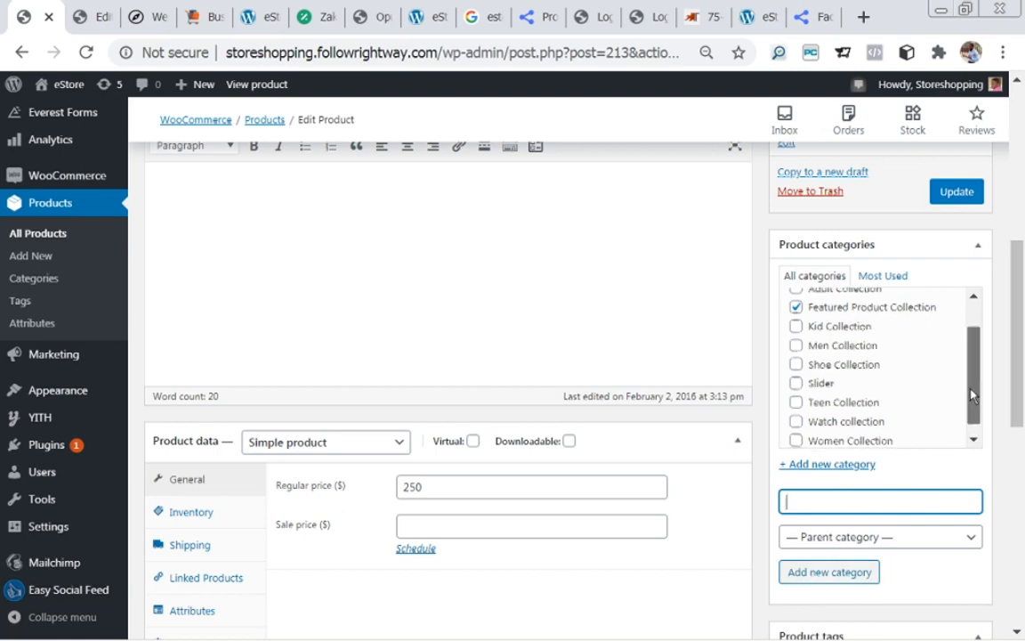
{"action": "left_click_drag", "start_coordinate": [972, 396], "coordinate": [969, 377]}
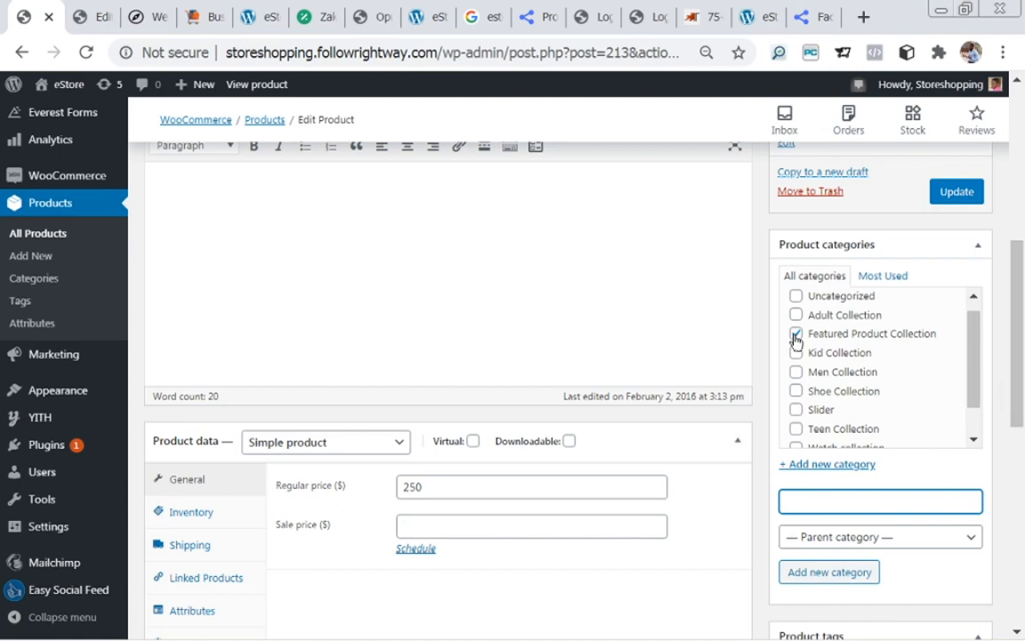
{"action": "left_click_drag", "start_coordinate": [975, 378], "coordinate": [970, 313]}
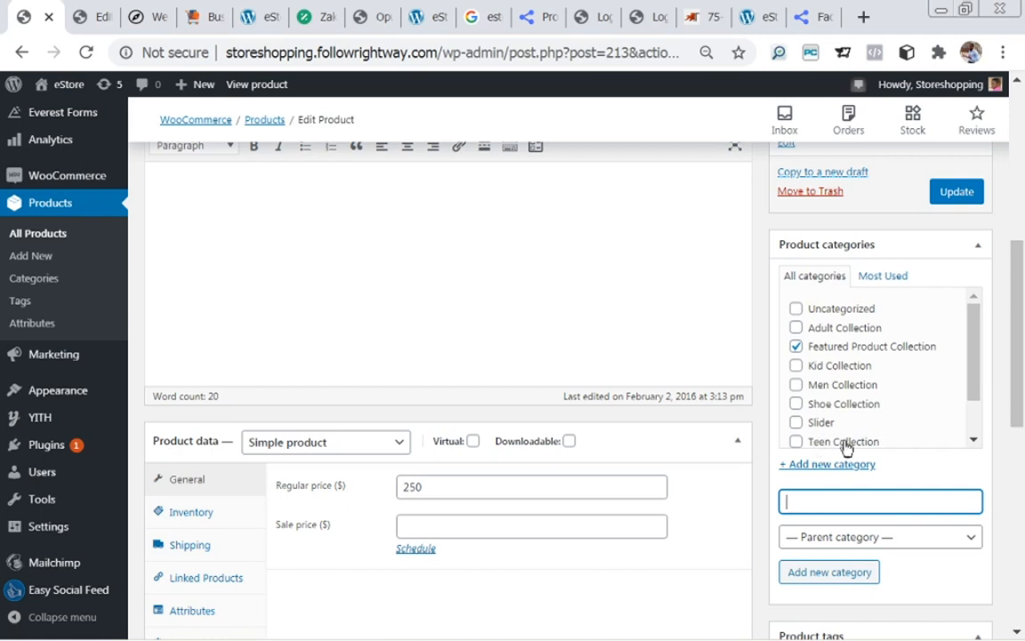
{"action": "left_click_drag", "start_coordinate": [972, 337], "coordinate": [976, 378]}
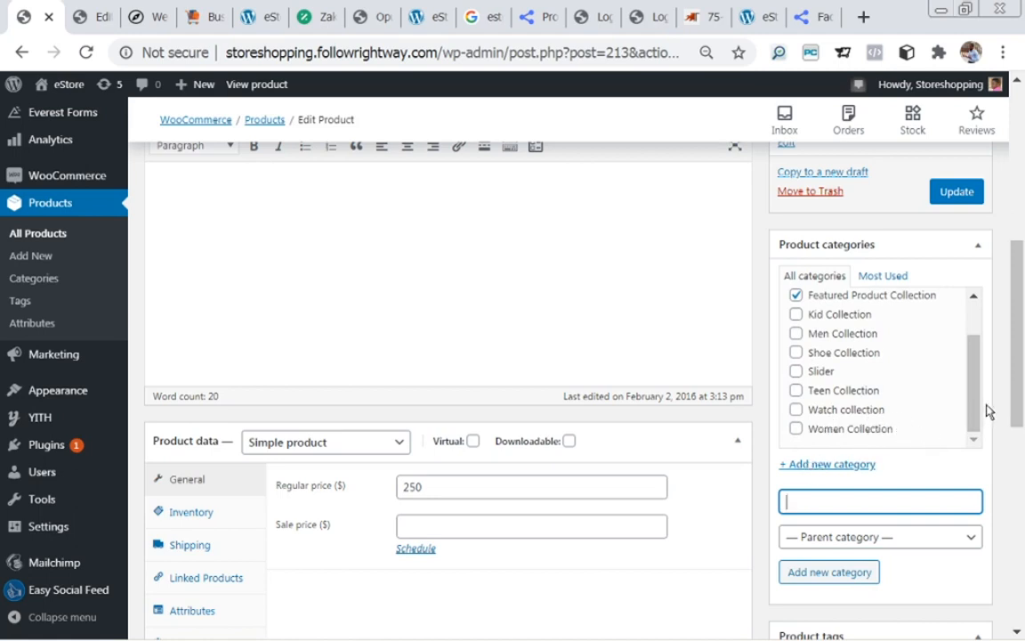
{"action": "left_click_drag", "start_coordinate": [975, 403], "coordinate": [965, 373]}
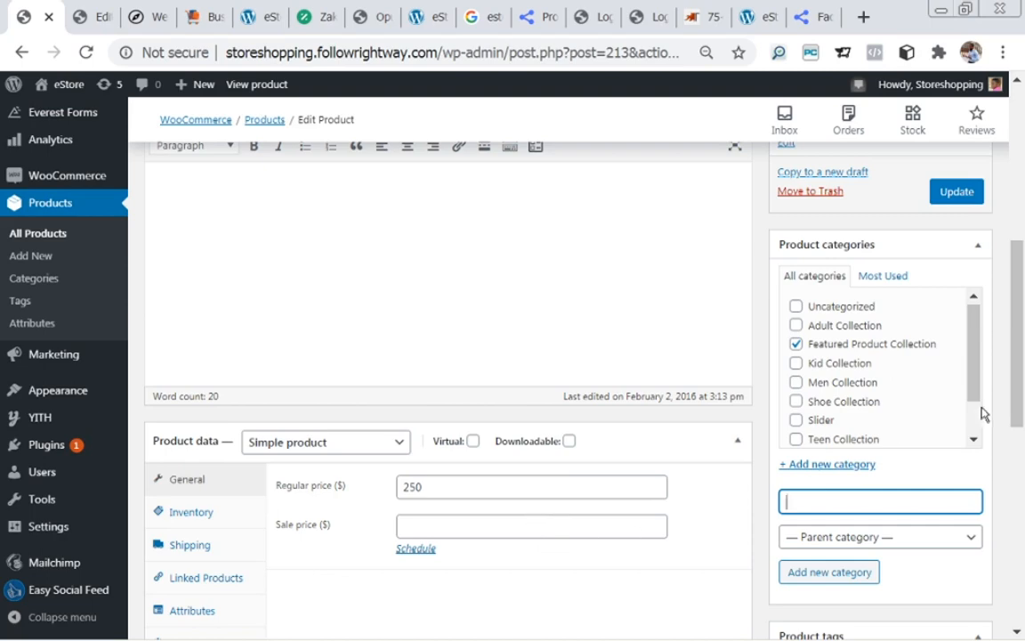
- Review the Diamond Pendant's title and description, and look through the product types available in its product data, keeping Simple product
{"action": "left_click_drag", "start_coordinate": [1015, 405], "coordinate": [1012, 253]}
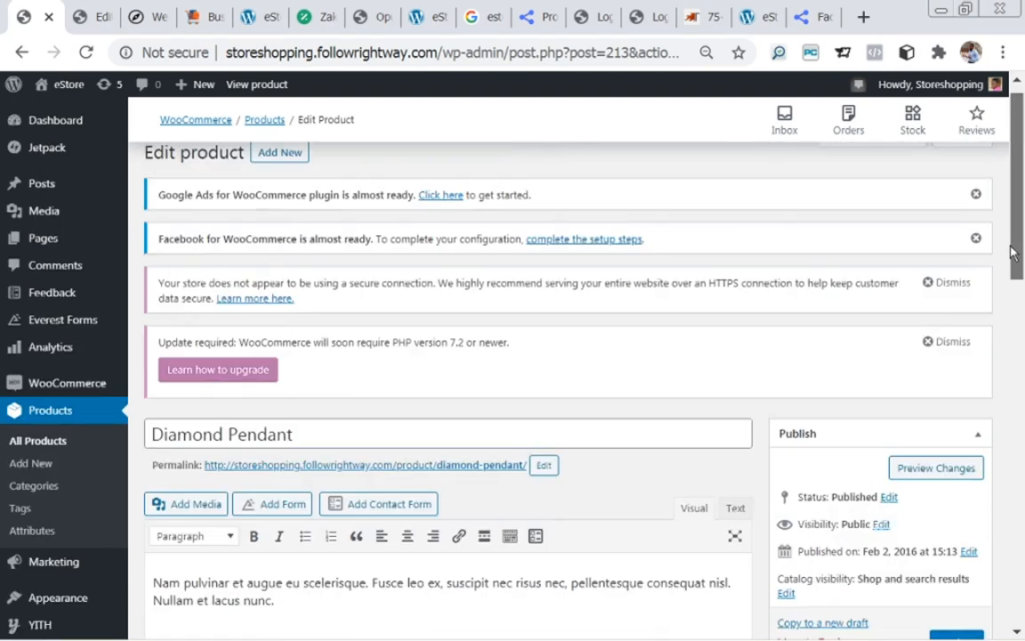
{"action": "scroll", "coordinate": [1012, 253], "scroll_direction": "down", "scroll_amount": 3}
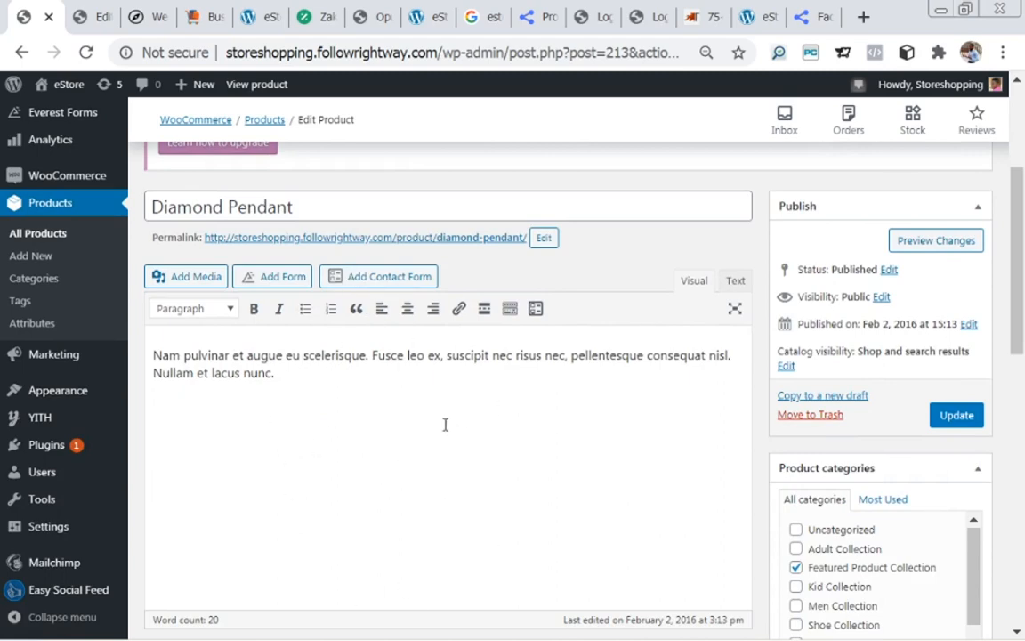
{"action": "left_click_drag", "start_coordinate": [1017, 318], "coordinate": [1012, 449]}
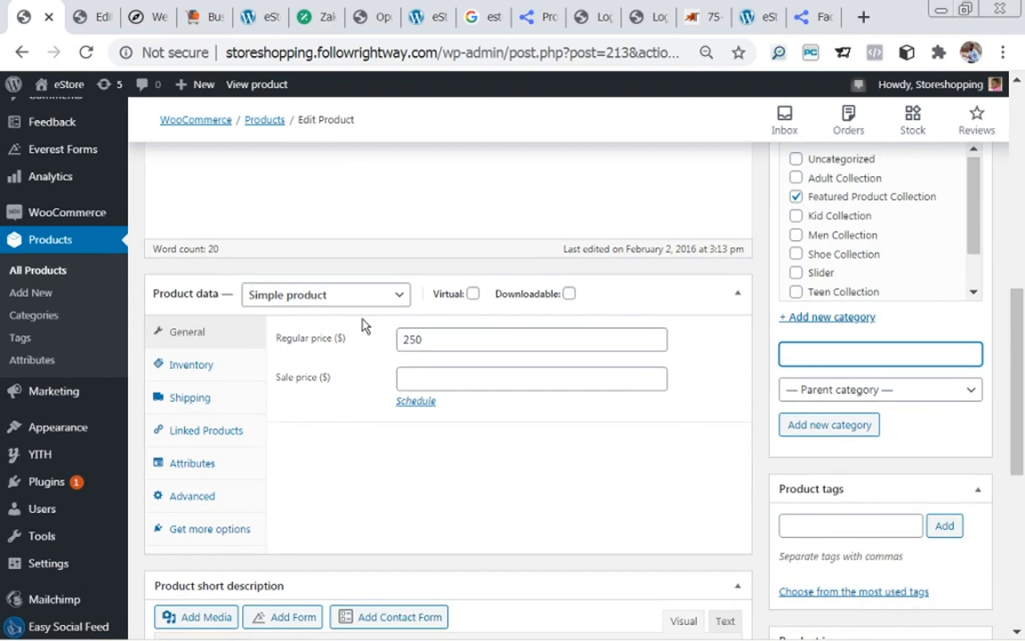
{"action": "left_click", "coordinate": [399, 303]}
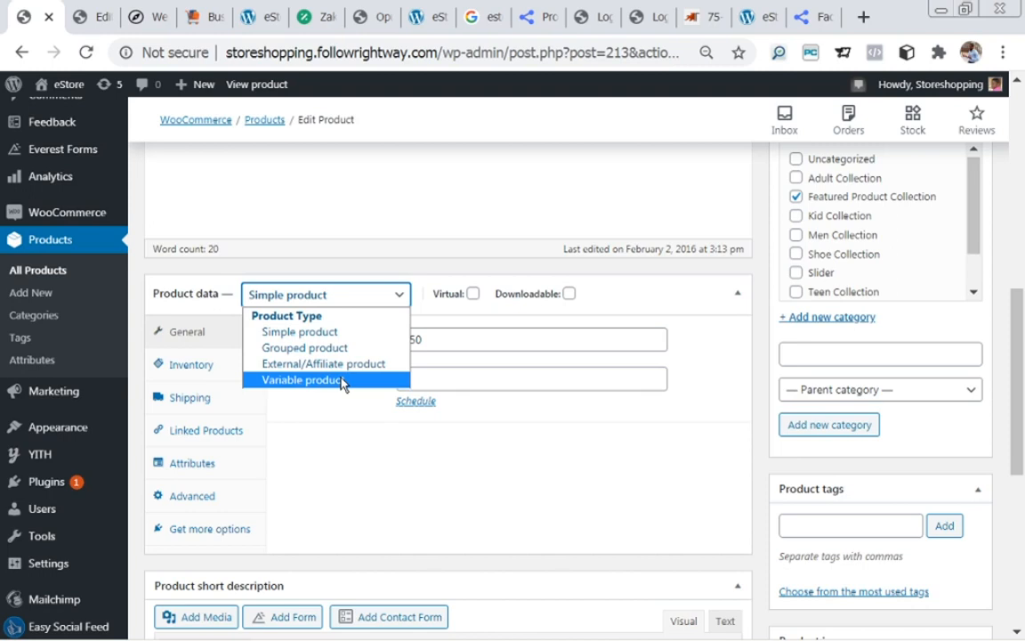
{"action": "left_click", "coordinate": [280, 333]}
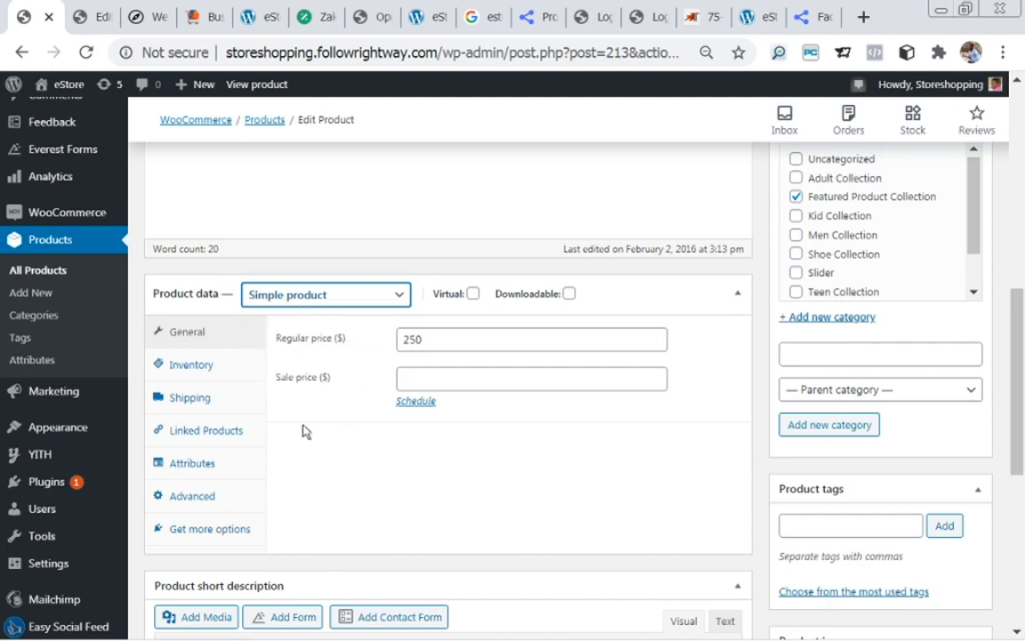
- Try a sale price of 90 for the Diamond Pendant alongside its regular price
{"action": "double_click", "coordinate": [427, 340]}
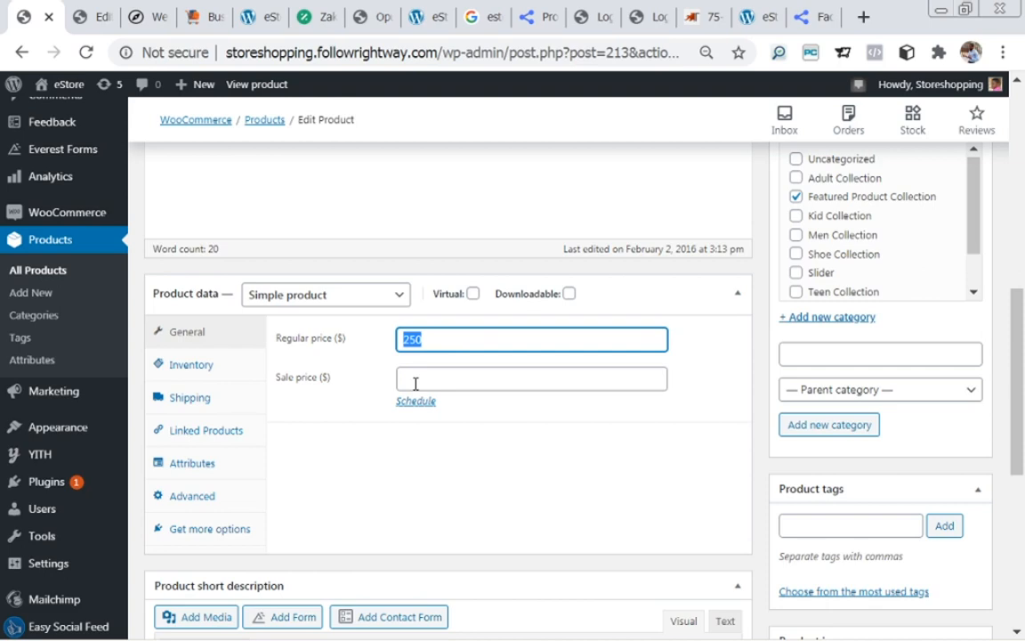
{"action": "left_click", "coordinate": [432, 339]}
{"action": "left_click", "coordinate": [419, 379]}
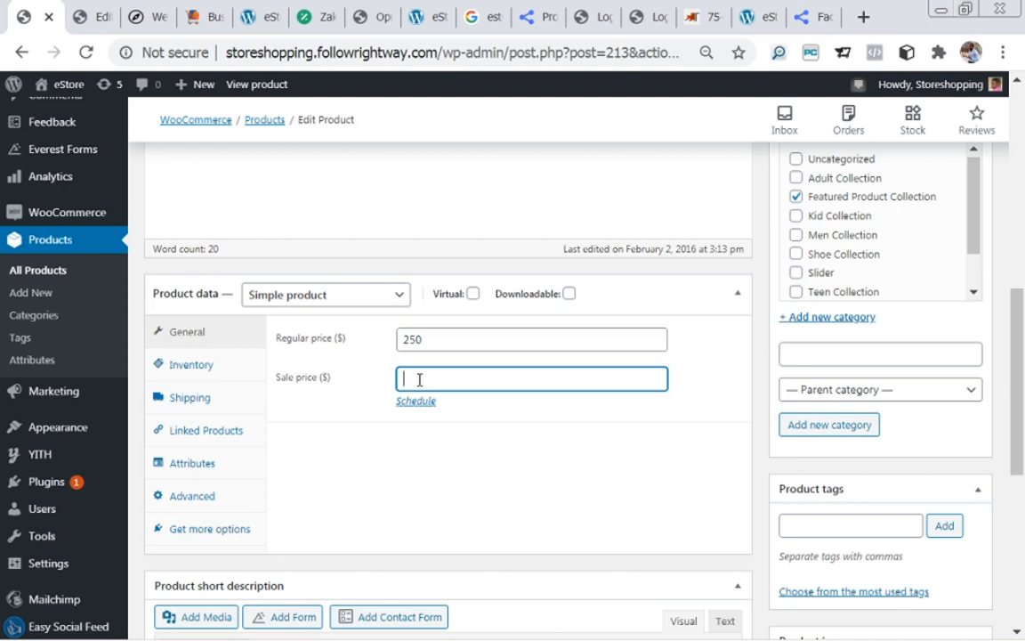
{"action": "type", "text": "90"}
{"action": "left_click_drag", "start_coordinate": [426, 377], "coordinate": [388, 372]}
{"action": "key", "text": "BackSpace"}
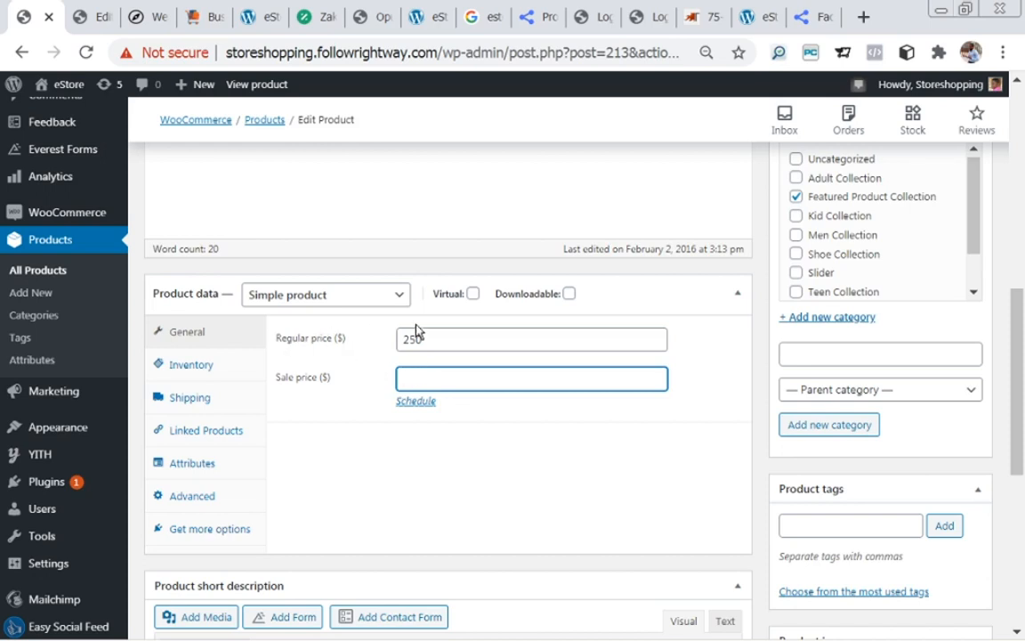
- Examine the Diamond Pendant's inventory fields, including the SKU, and its shipping weight and dimension fields
{"action": "left_click", "coordinate": [185, 373]}
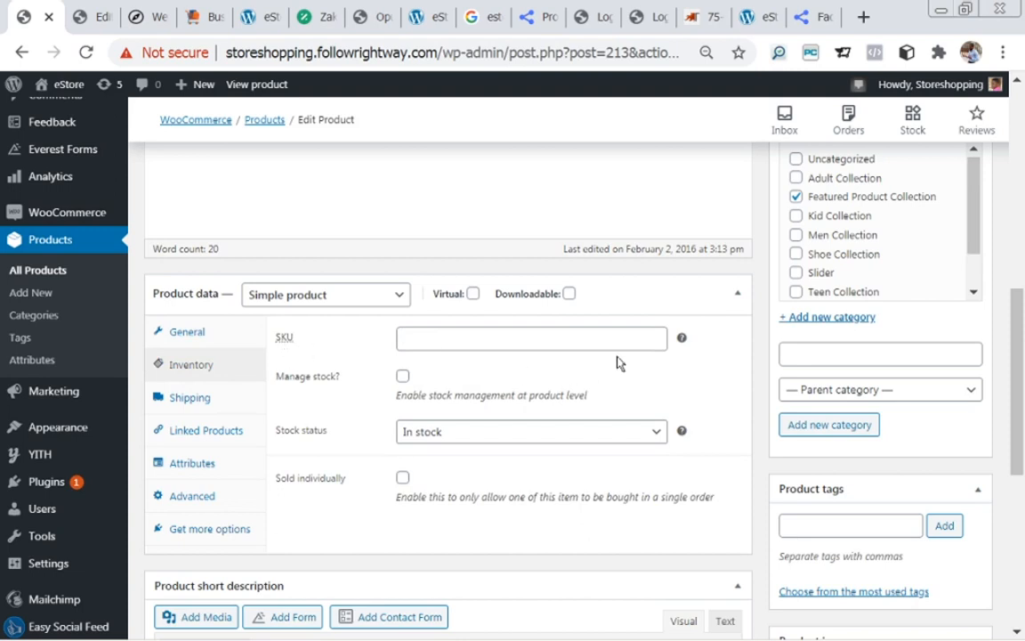
{"action": "left_click", "coordinate": [572, 337]}
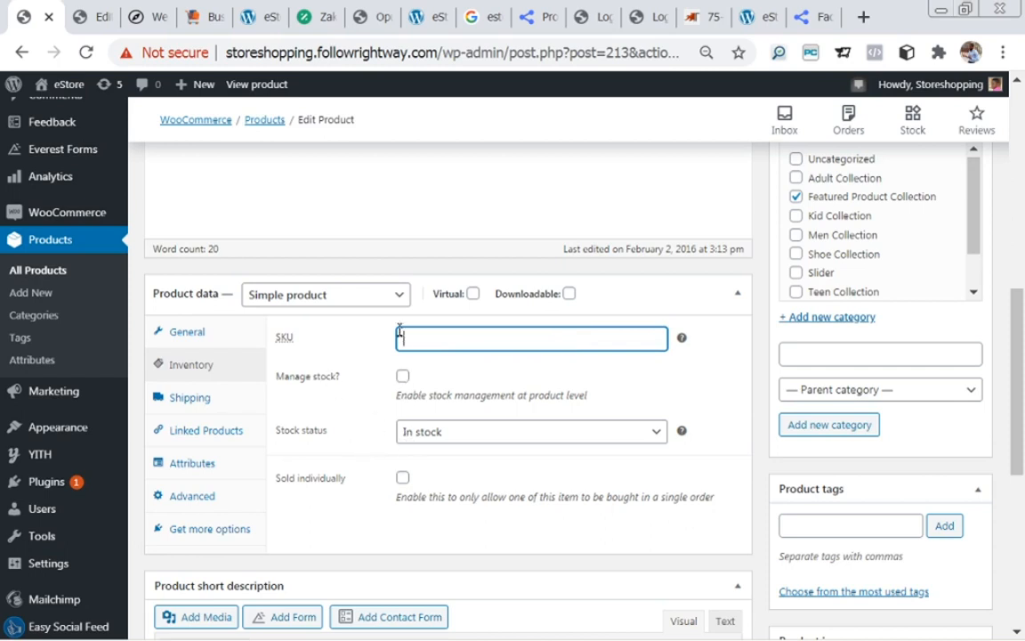
{"action": "left_click", "coordinate": [193, 402]}
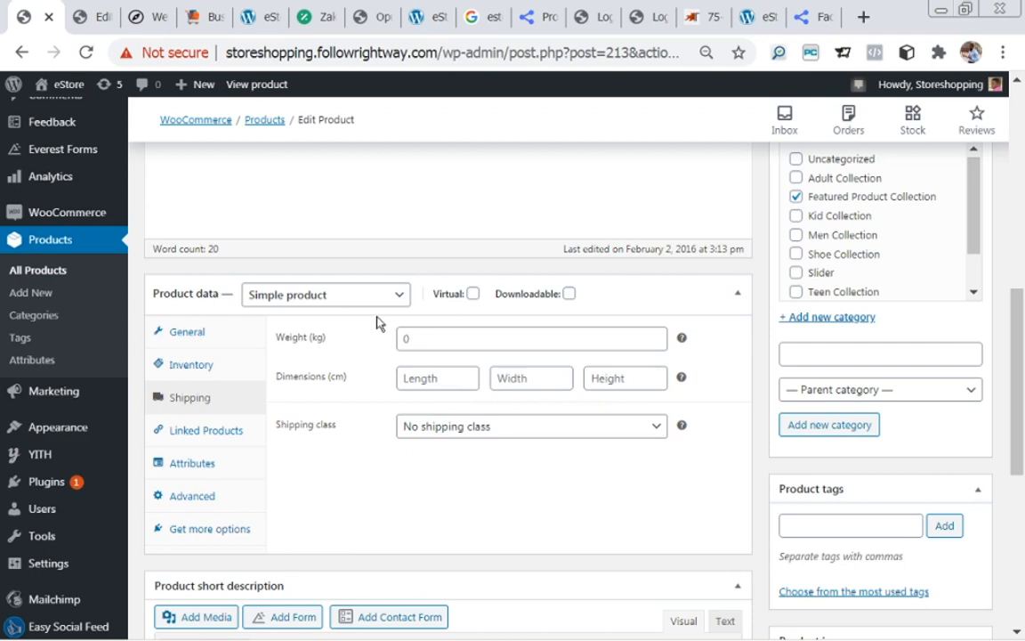
- Mark the Diamond Pendant as virtual and look through the available shipping classes
{"action": "left_click", "coordinate": [473, 295]}
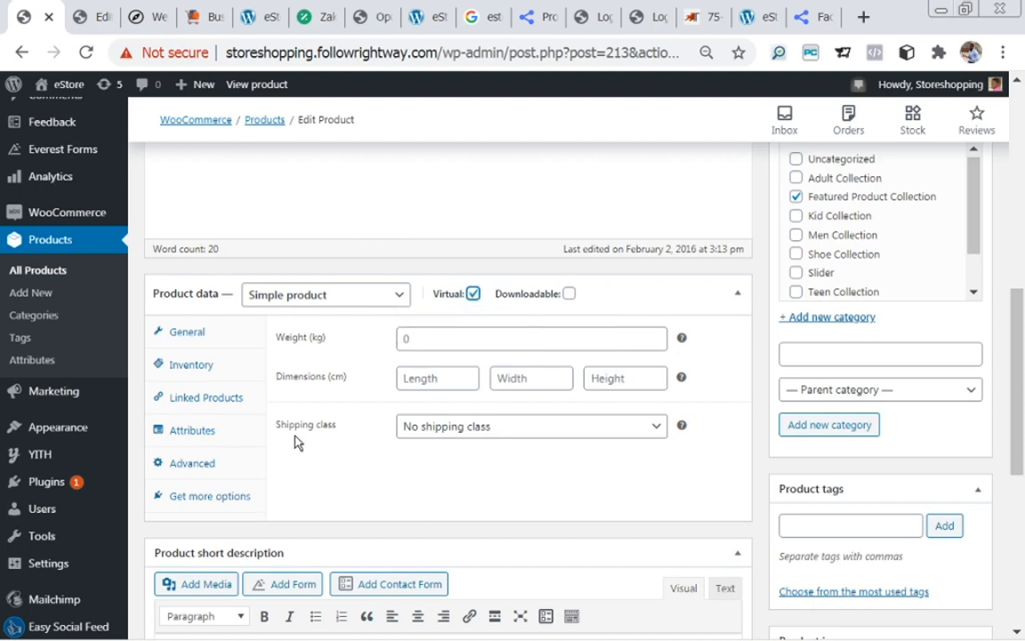
{"action": "left_click", "coordinate": [420, 433]}
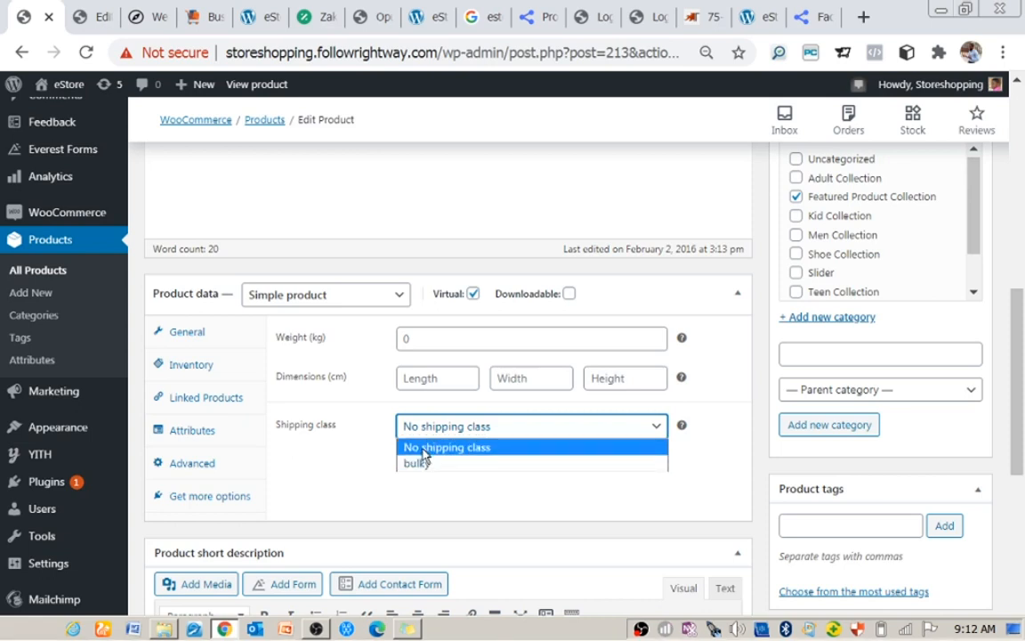
{"action": "left_click", "coordinate": [364, 457]}
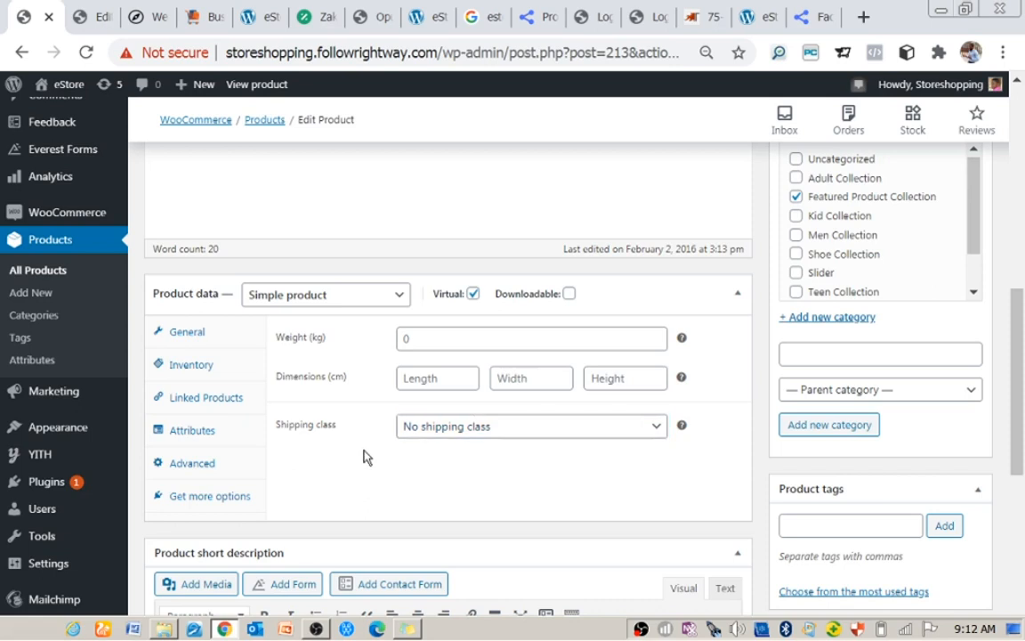
- Examine the Upsells and Cross-sells search fields in the Diamond Pendant's linked products settings
{"action": "left_click", "coordinate": [185, 403]}
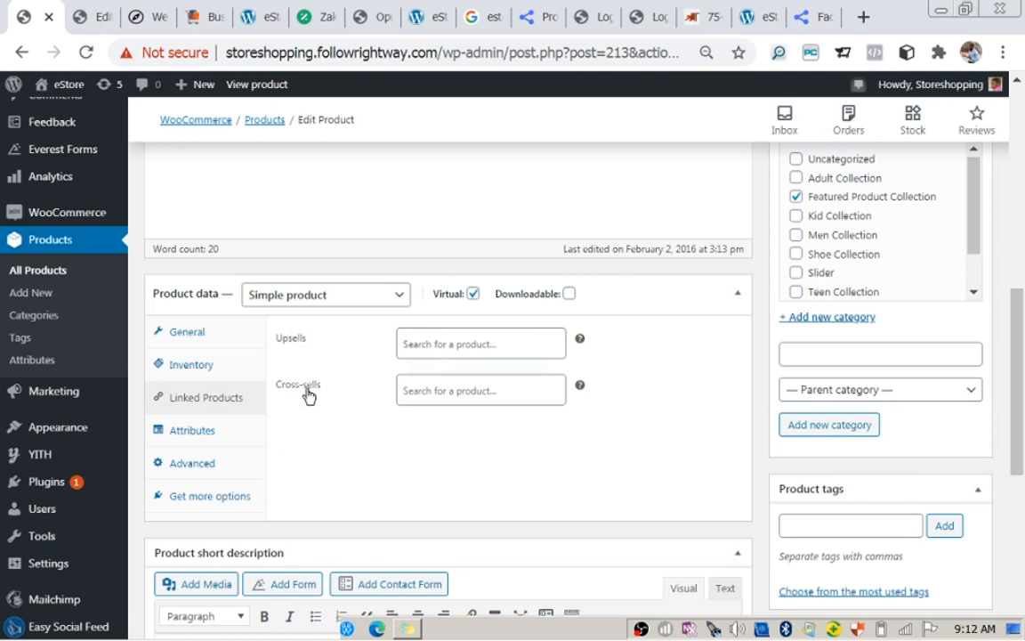
{"action": "left_click", "coordinate": [425, 347]}
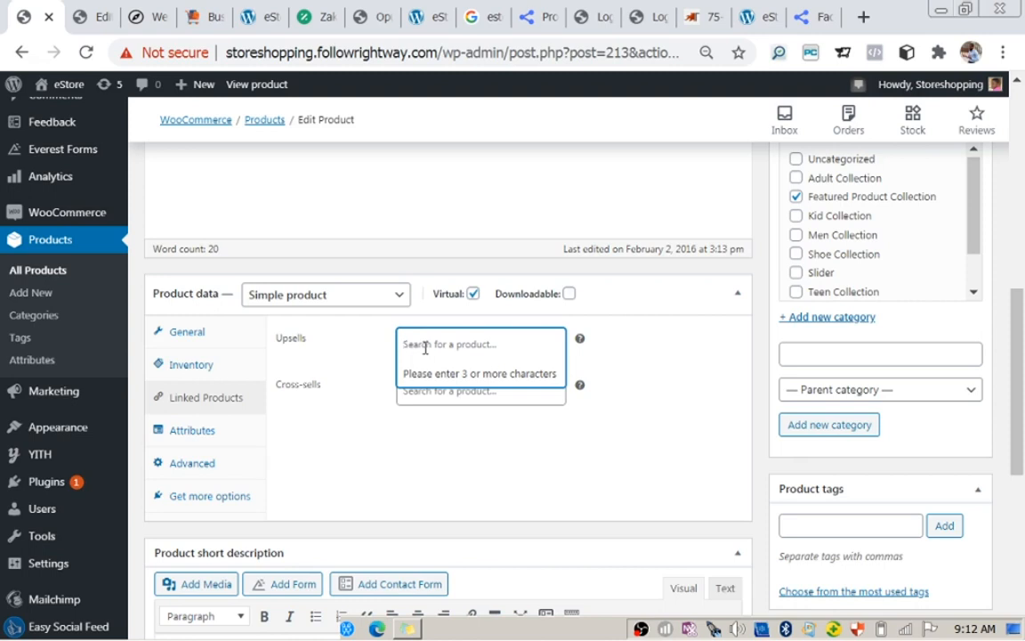
{"action": "left_click", "coordinate": [380, 486]}
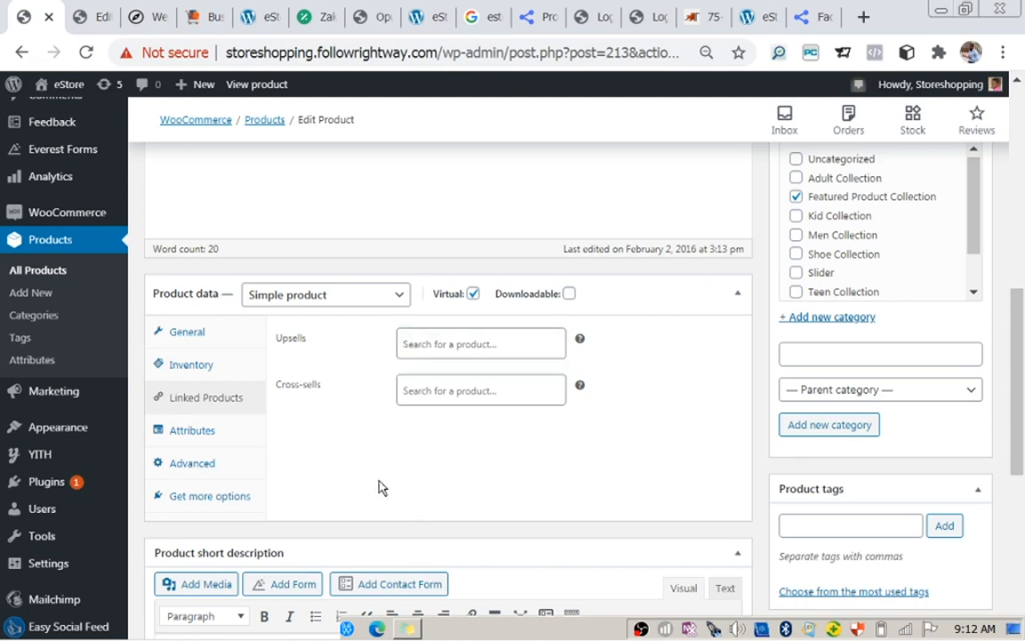
{"action": "left_click", "coordinate": [454, 344]}
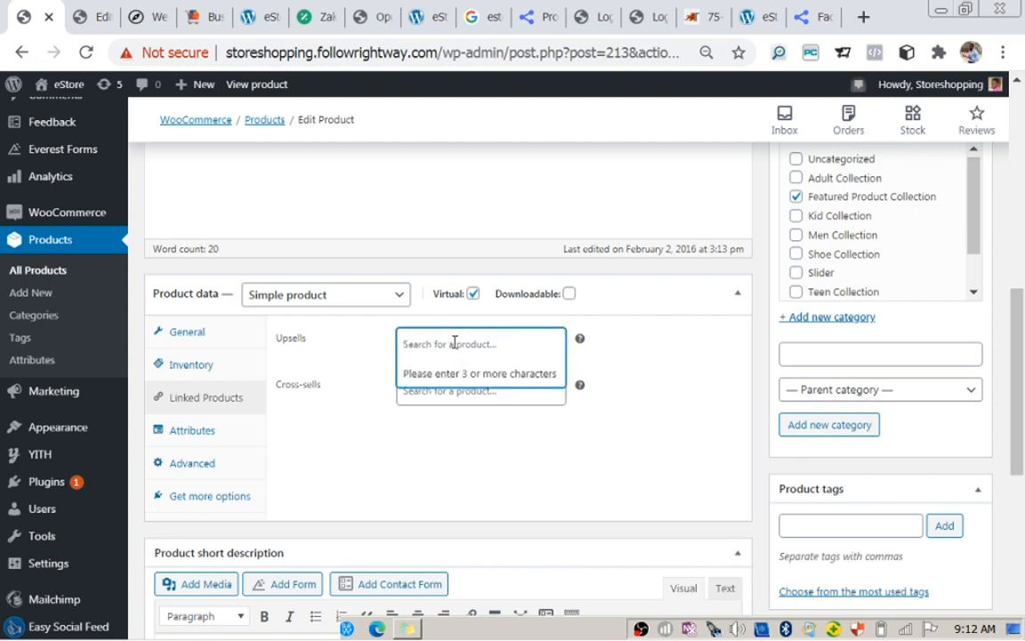
{"action": "left_click", "coordinate": [291, 432]}
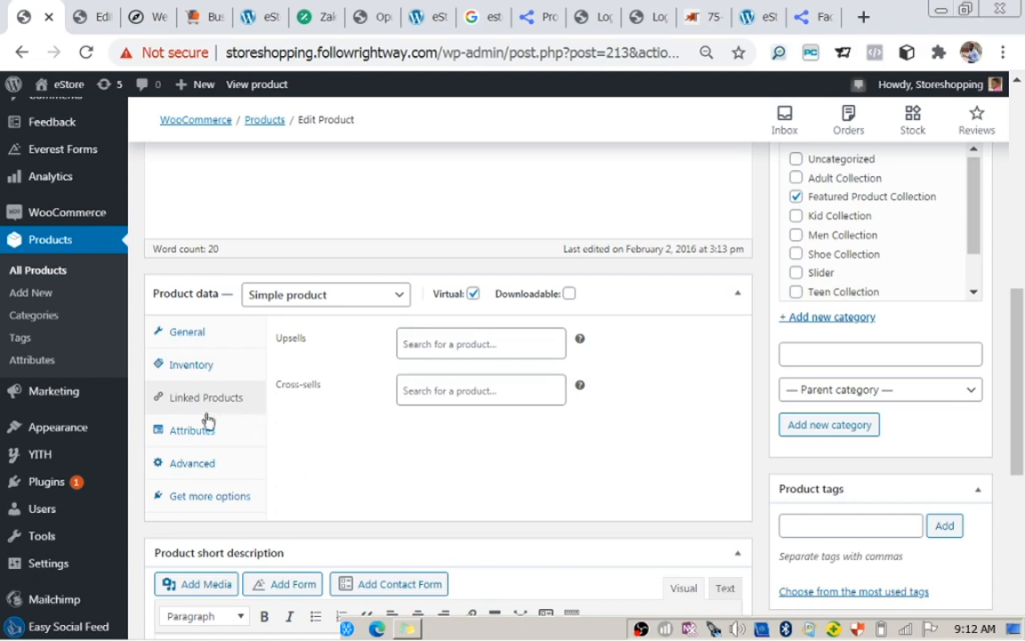
- Examine the Diamond Pendant's custom attribute settings and compare them with the list of product types
{"action": "left_click", "coordinate": [189, 436]}
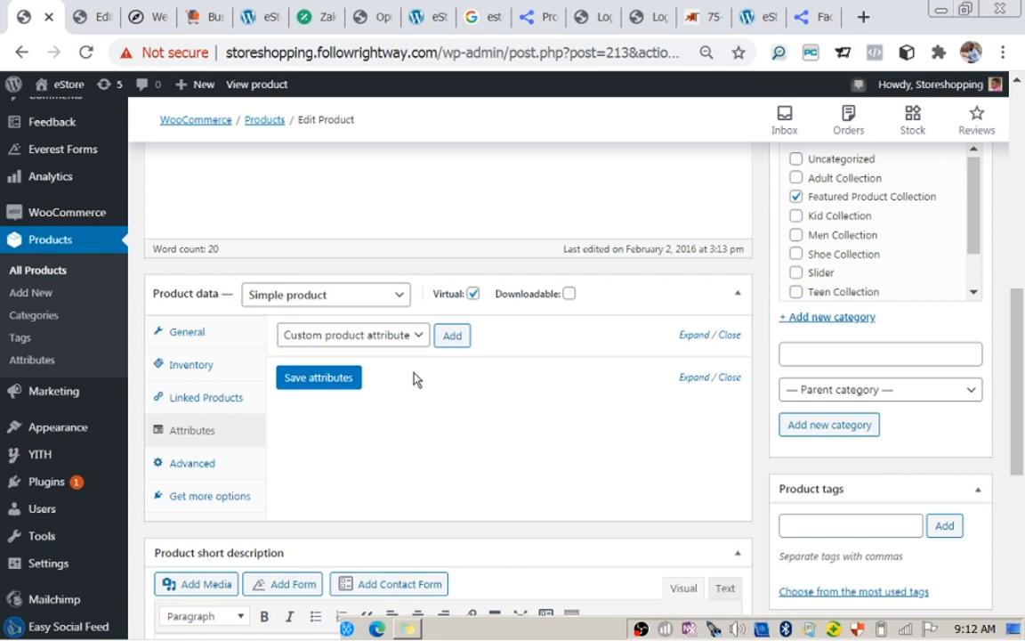
{"action": "left_click", "coordinate": [400, 303]}
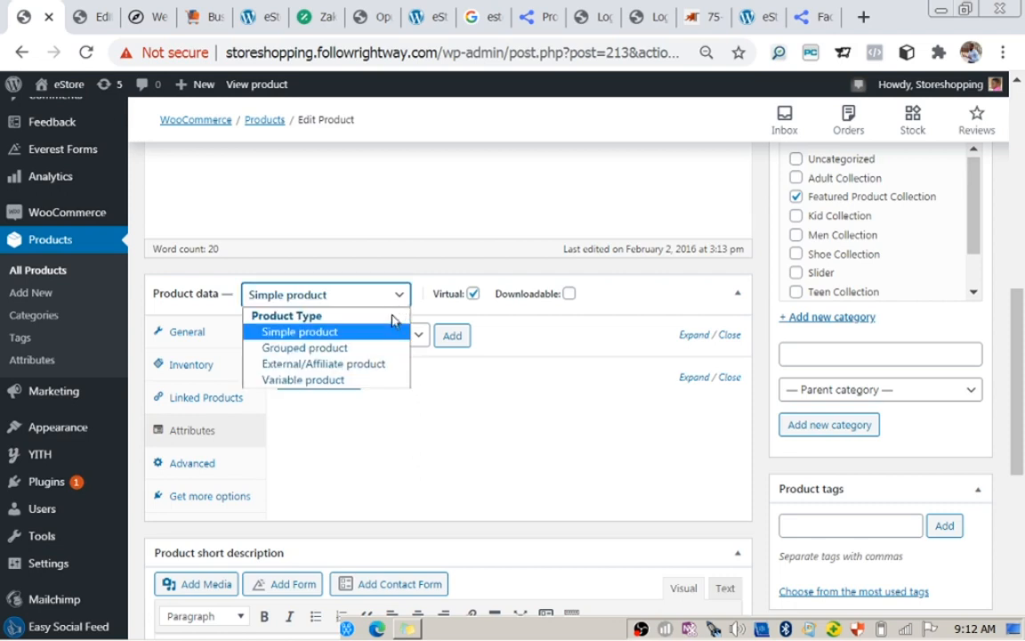
{"action": "left_click", "coordinate": [428, 445]}
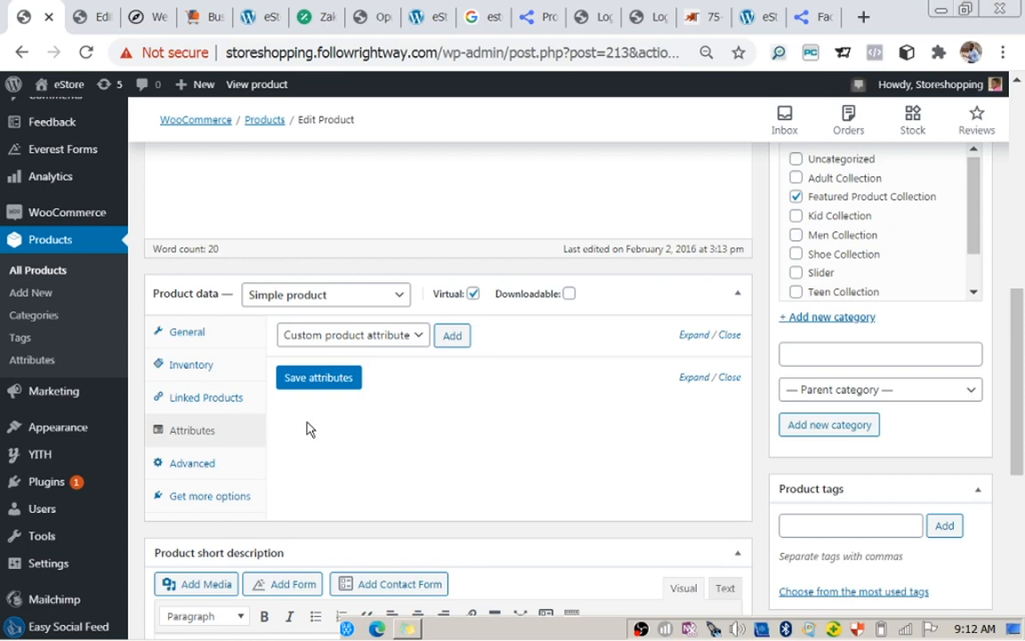
- Examine the Diamond Pendant's advanced settings, short description, reviews, product image and product gallery
{"action": "left_click", "coordinate": [189, 469]}
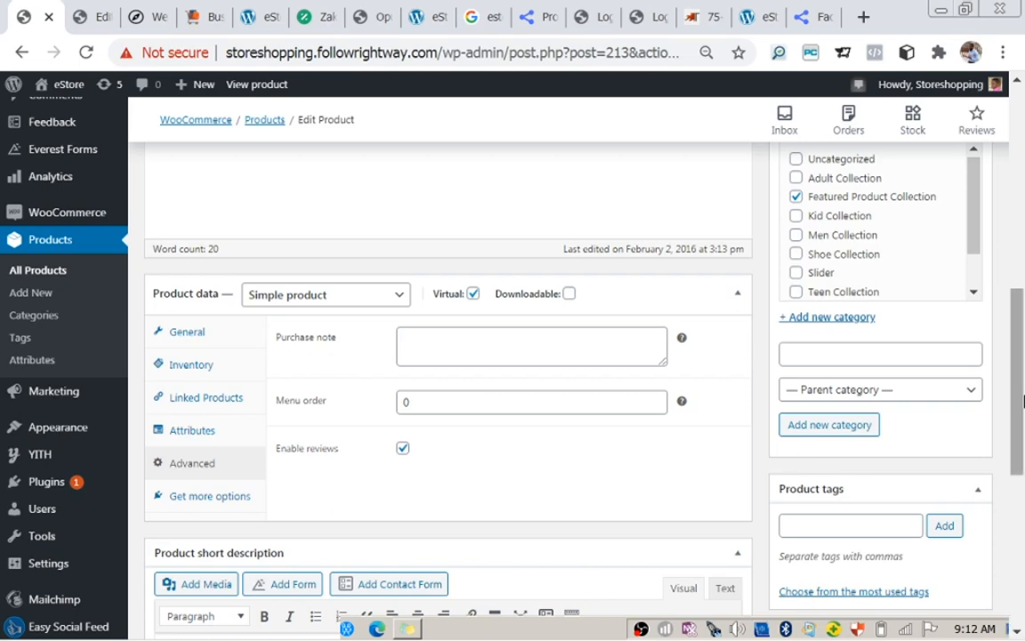
{"action": "scroll", "coordinate": [1021, 400], "scroll_direction": "down", "scroll_amount": 1}
{"action": "left_click_drag", "start_coordinate": [1021, 400], "coordinate": [1019, 480]}
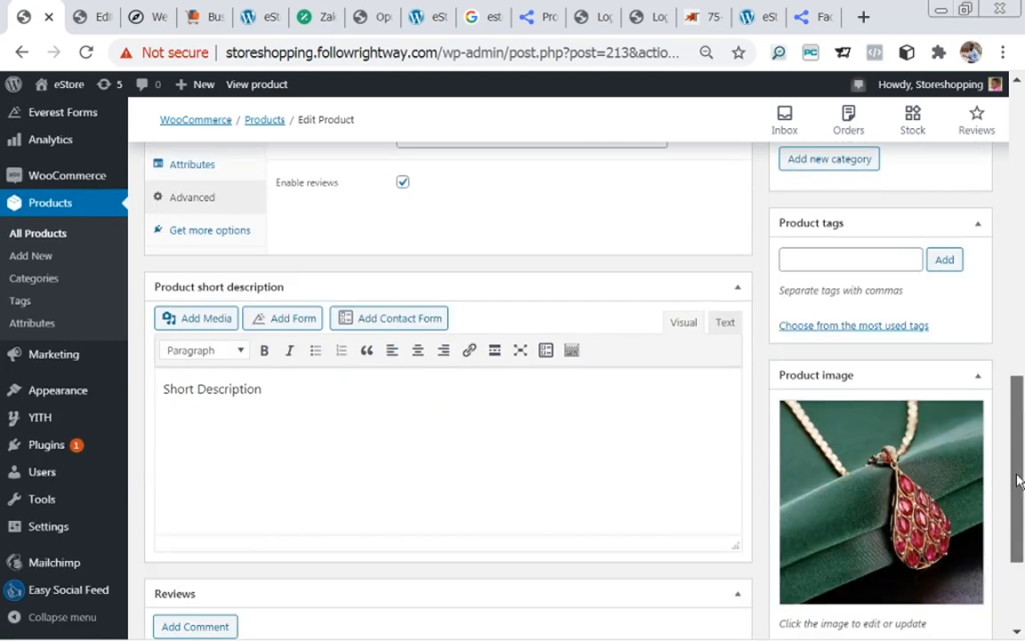
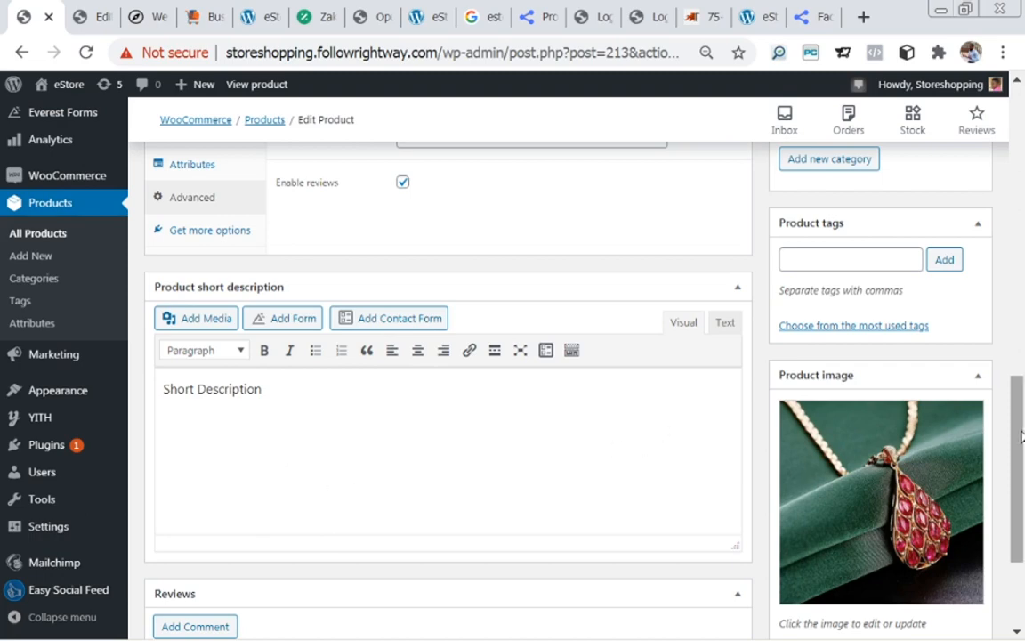
{"action": "left_click_drag", "start_coordinate": [1017, 438], "coordinate": [1018, 492]}
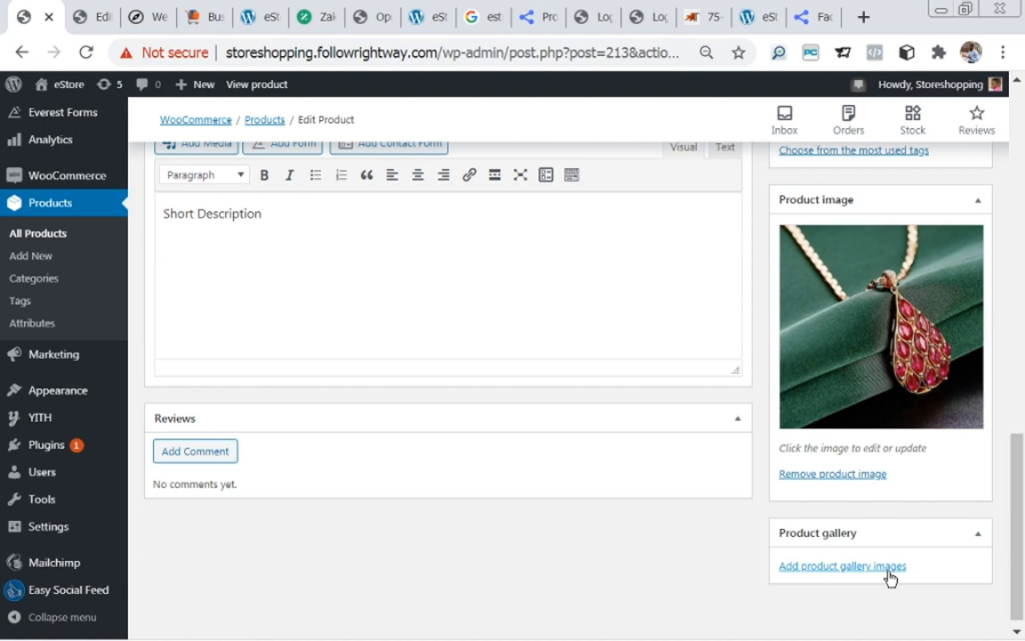
{"action": "left_click_drag", "start_coordinate": [1019, 517], "coordinate": [1020, 528]}
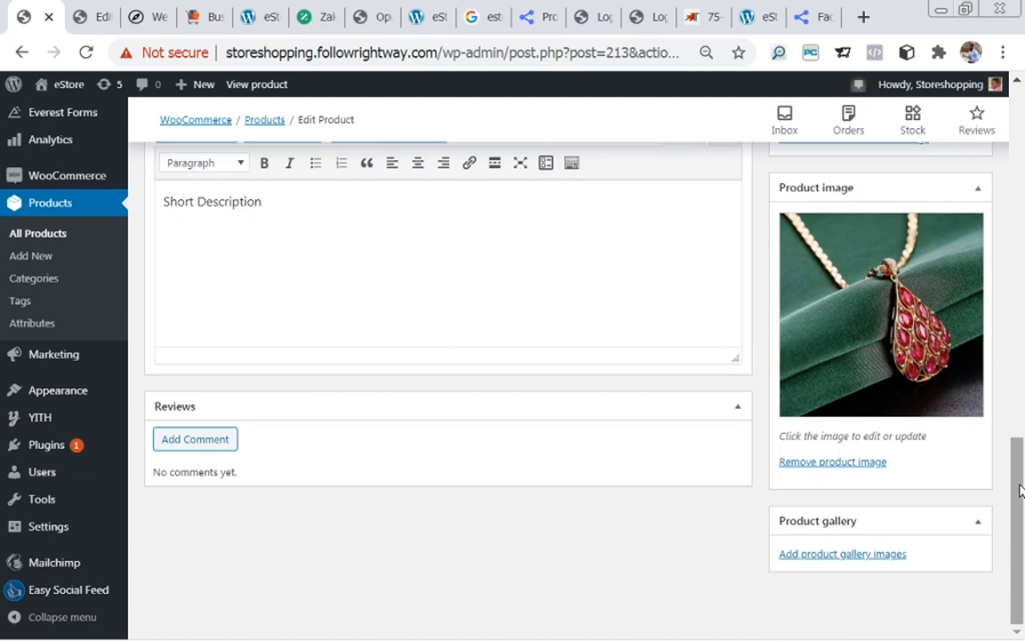
- Open the Diamond Pendant's catalog visibility options and examine the featured product setting together with the assigned categories
{"action": "left_click_drag", "start_coordinate": [1020, 490], "coordinate": [1012, 249]}
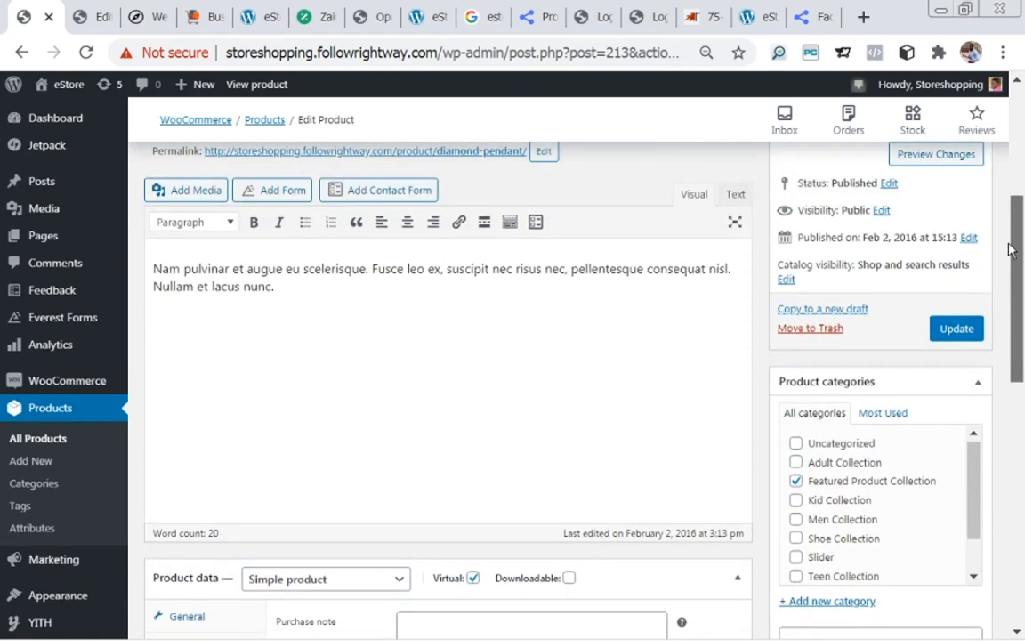
{"action": "left_click_drag", "start_coordinate": [1012, 249], "coordinate": [1009, 226]}
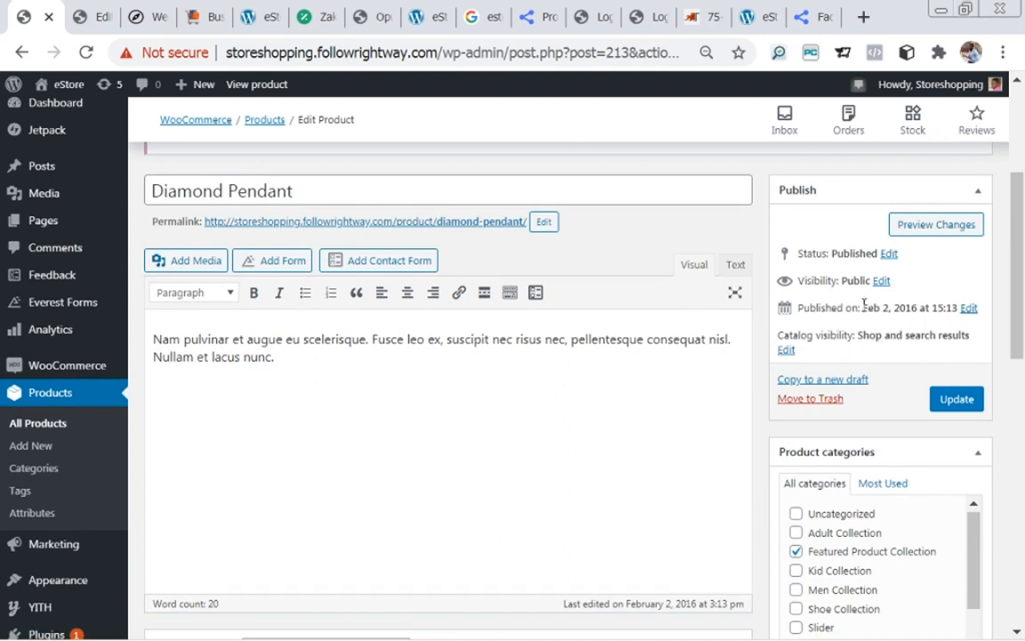
{"action": "left_click", "coordinate": [786, 352]}
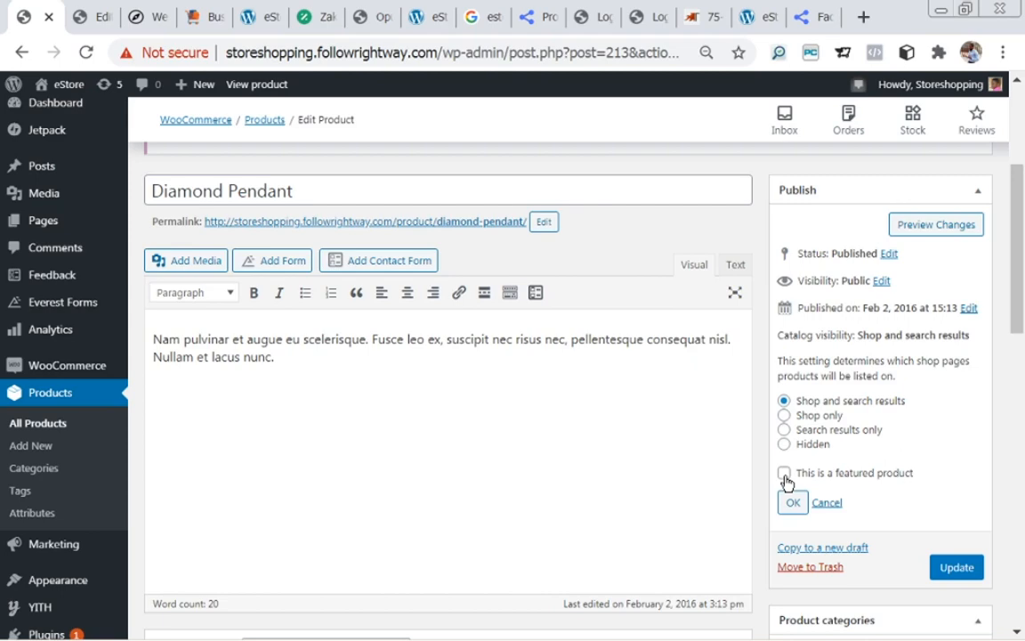
{"action": "left_click_drag", "start_coordinate": [1018, 300], "coordinate": [1021, 399]}
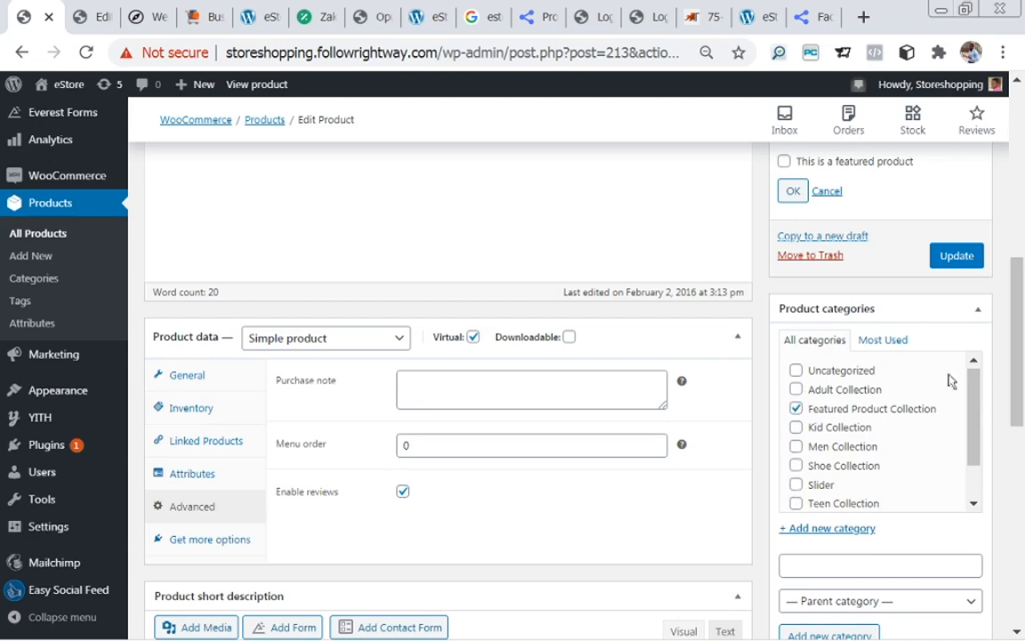
{"action": "scroll", "coordinate": [1021, 305], "scroll_direction": "up", "scroll_amount": 2}
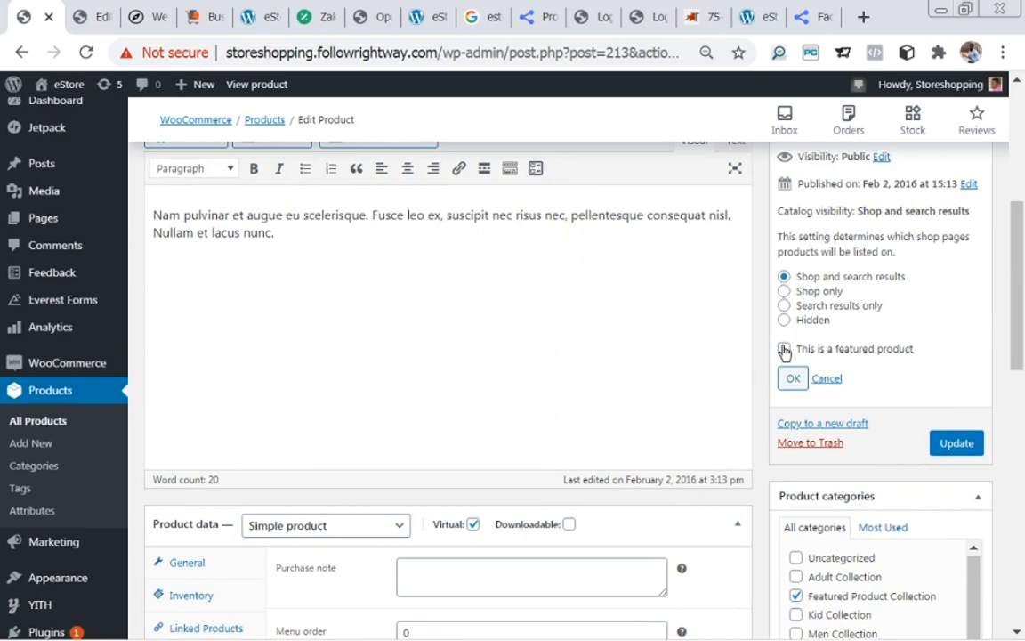
{"action": "left_click_drag", "start_coordinate": [1016, 318], "coordinate": [1016, 397]}
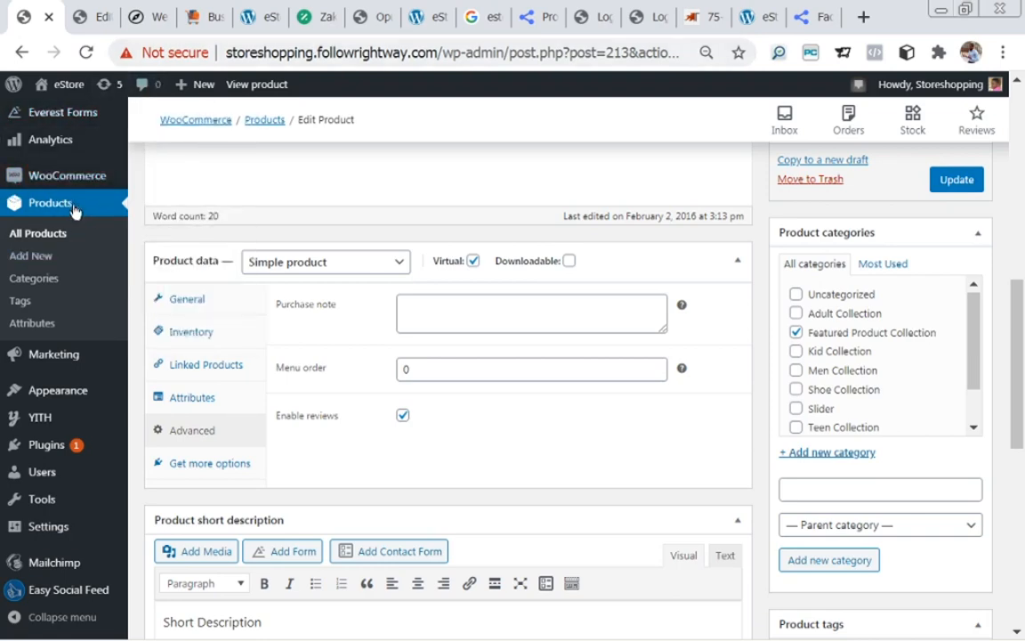
- Start a new product and name it "Cap"
{"action": "left_click", "coordinate": [29, 260]}
{"action": "scroll", "coordinate": [1022, 172], "scroll_direction": "down", "scroll_amount": 2}
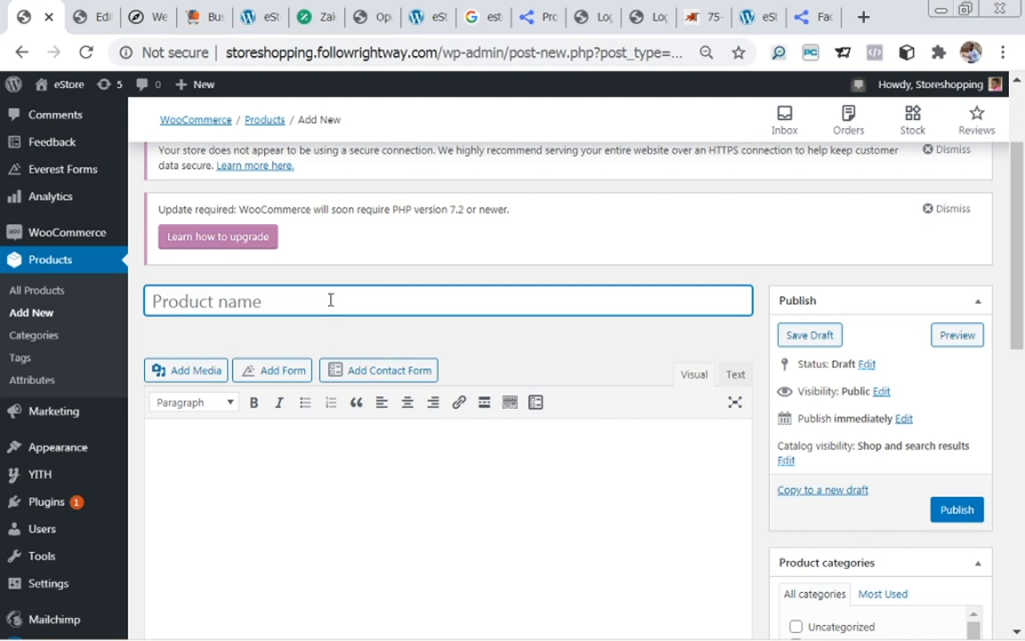
{"action": "type", "text": "Cap"}
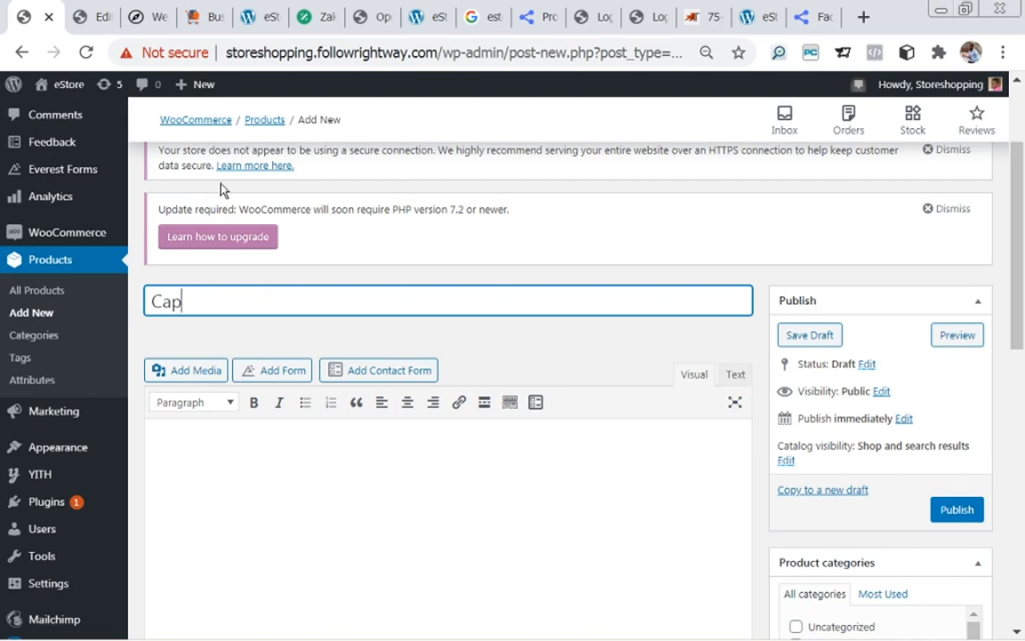
- Copy the first line of the secure-connection notice from the other product's edit page and paste it into the Cap's description
{"action": "left_click", "coordinate": [92, 27]}
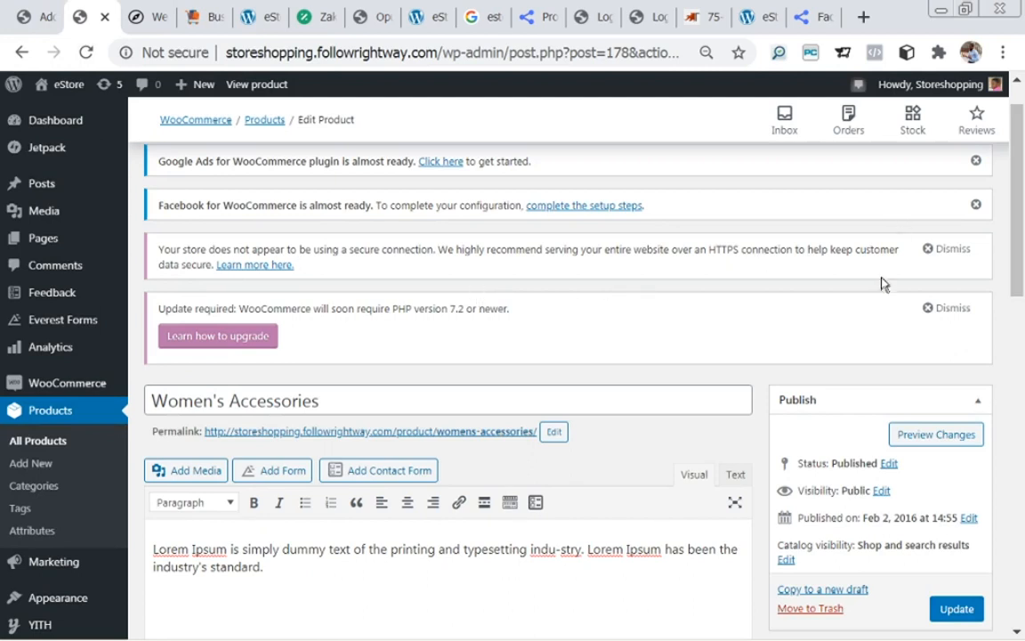
{"action": "left_click_drag", "start_coordinate": [900, 252], "coordinate": [161, 247]}
{"action": "key", "text": "ctrl+c"}
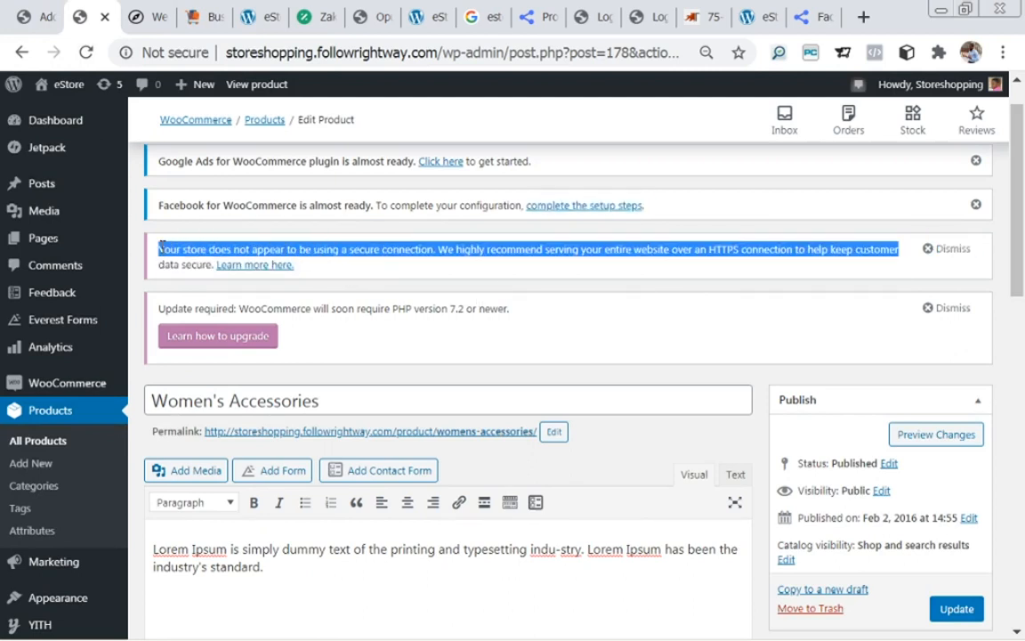
{"action": "left_click", "coordinate": [24, 18]}
{"action": "left_click", "coordinate": [314, 470]}
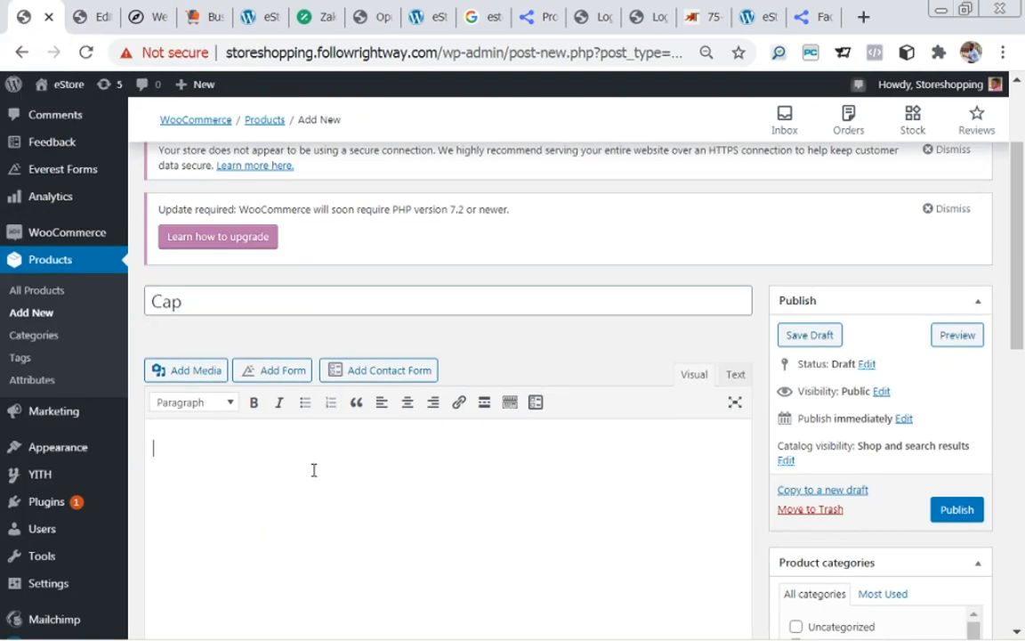
{"action": "key", "text": "ctrl+v"}
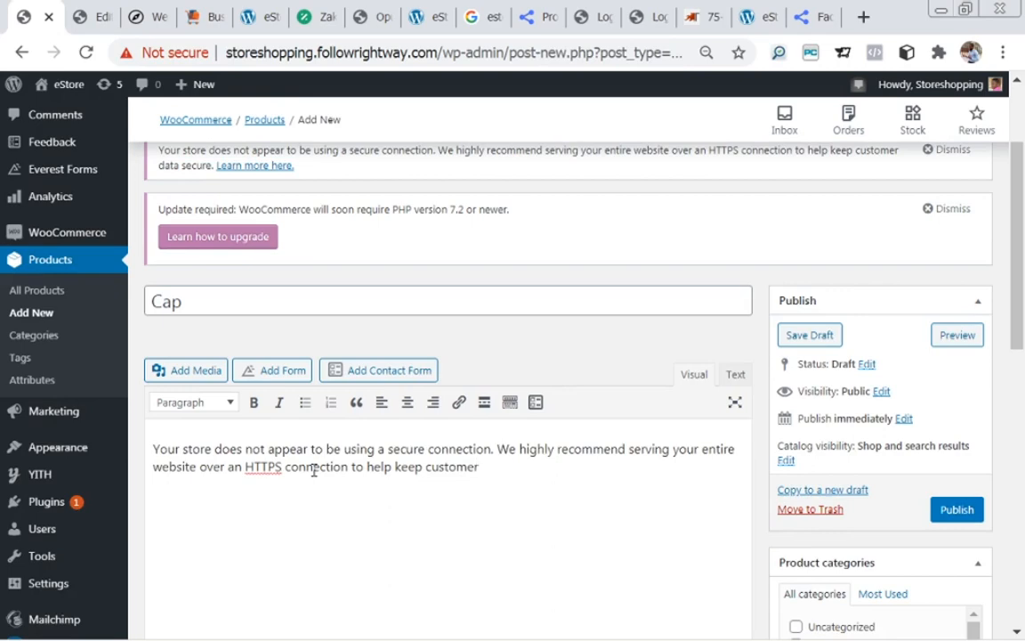
- Assign the product to the Men Collection category and set its regular price to 25
{"action": "left_click_drag", "start_coordinate": [1018, 201], "coordinate": [1022, 294]}
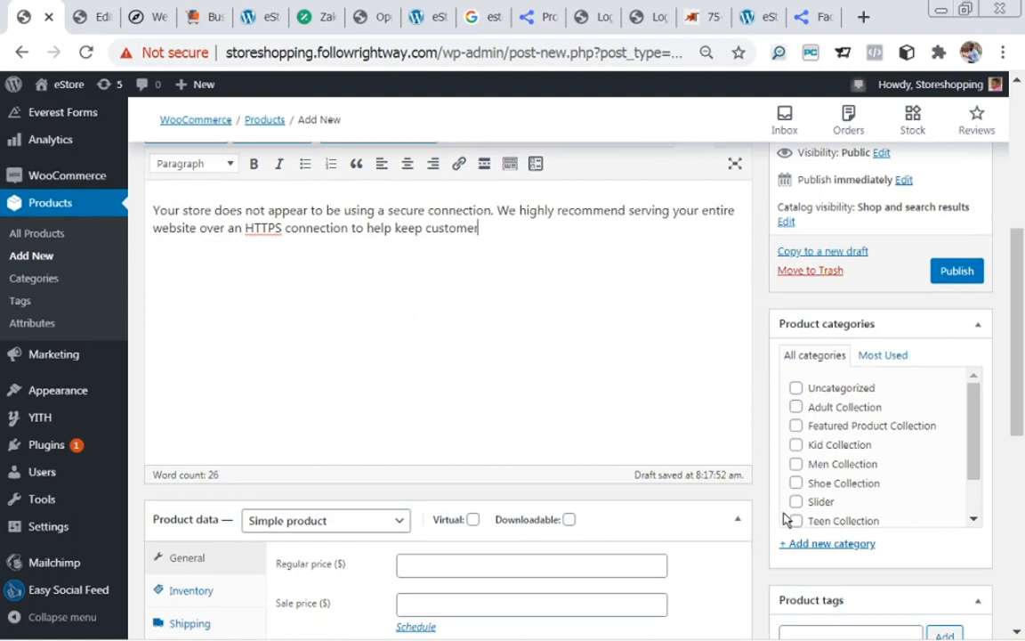
{"action": "left_click", "coordinate": [797, 465]}
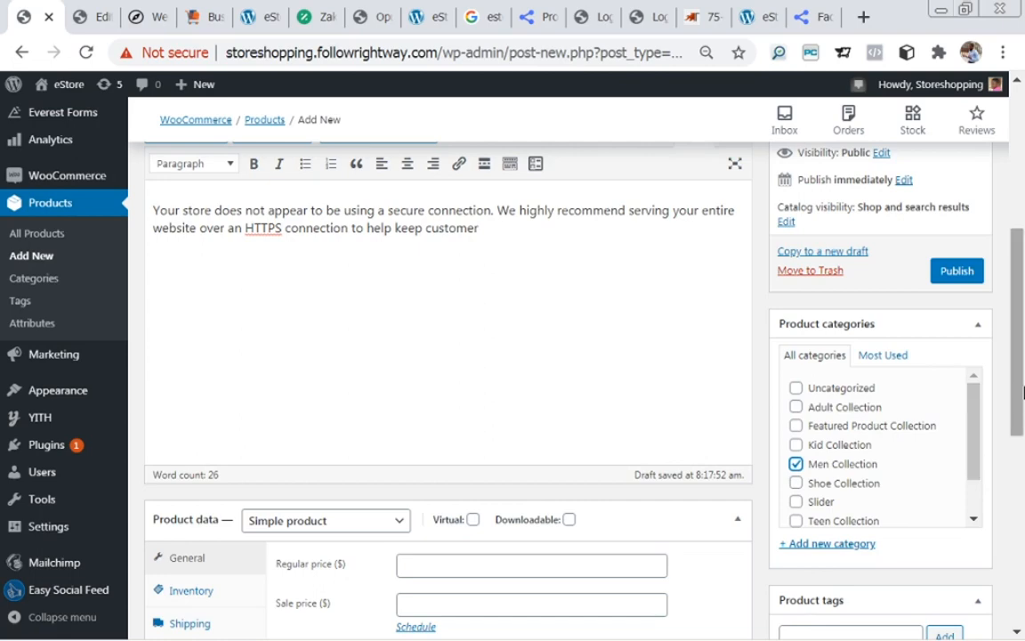
{"action": "left_click_drag", "start_coordinate": [1021, 389], "coordinate": [1018, 461]}
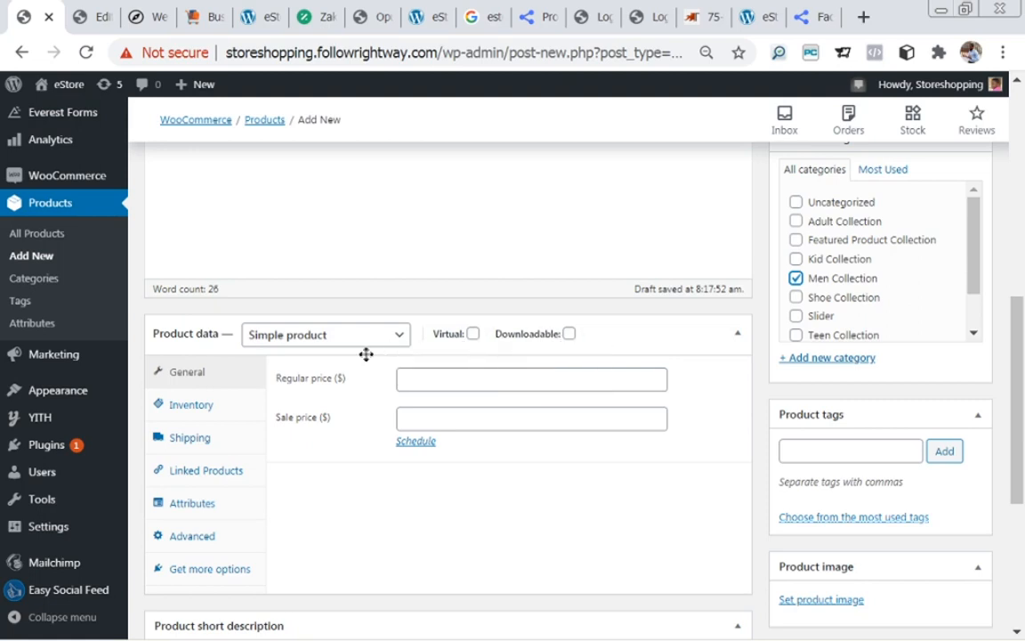
{"action": "left_click", "coordinate": [422, 378]}
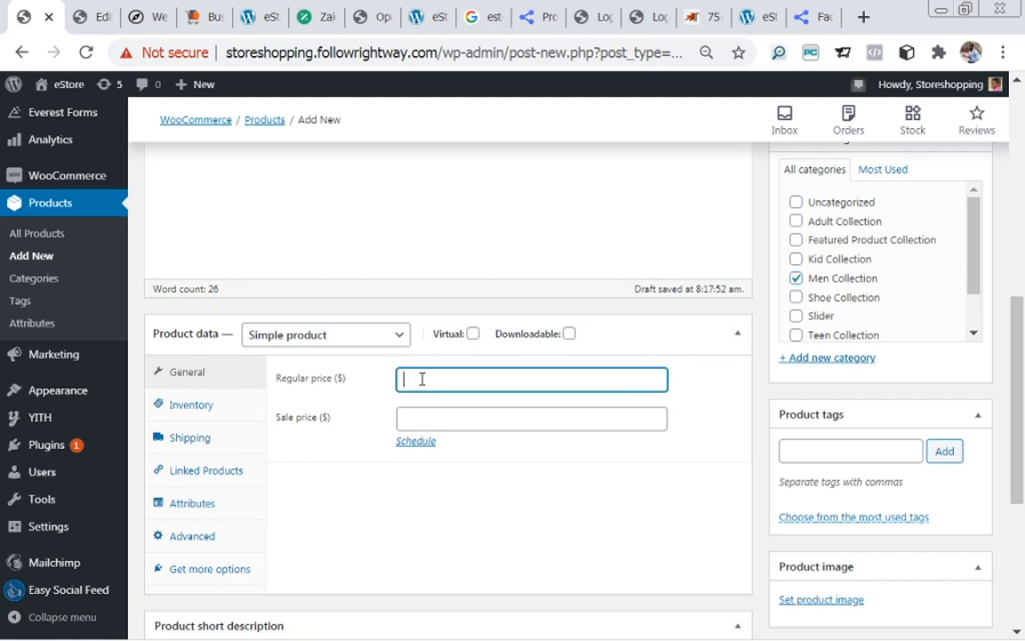
{"action": "type", "text": "25"}
- View the inventory settings, then try the bulky shipping class and return it to No shipping class
{"action": "left_click", "coordinate": [197, 412]}
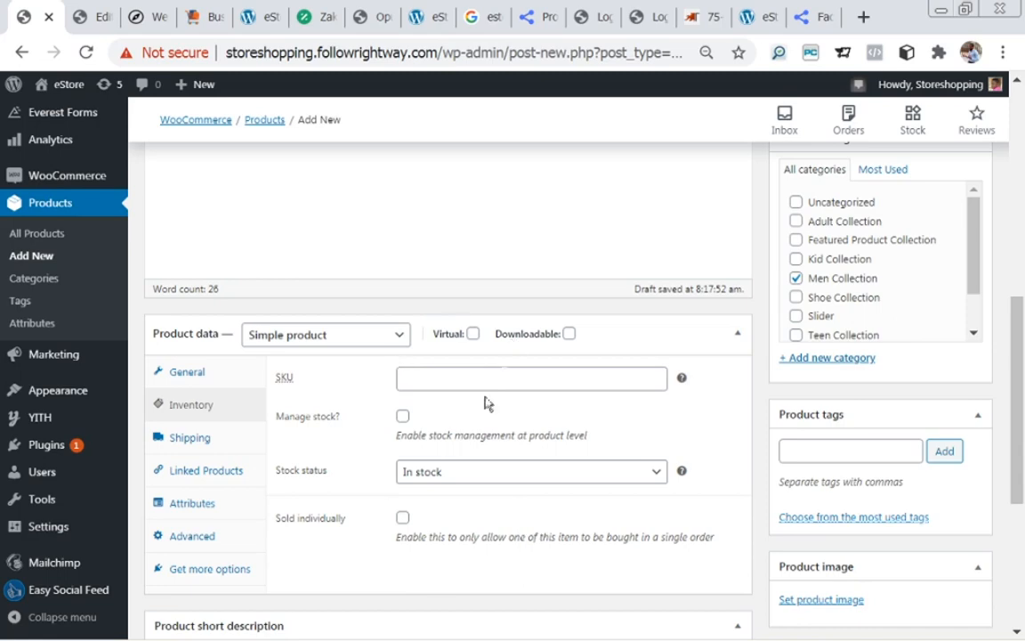
{"action": "left_click_drag", "start_coordinate": [1019, 350], "coordinate": [1020, 387]}
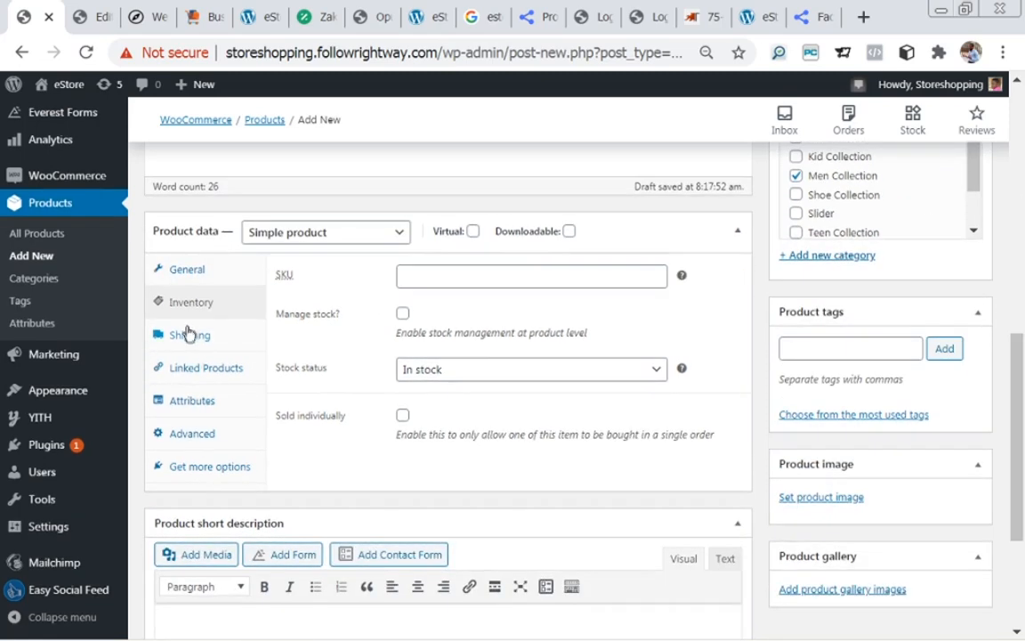
{"action": "left_click", "coordinate": [189, 336]}
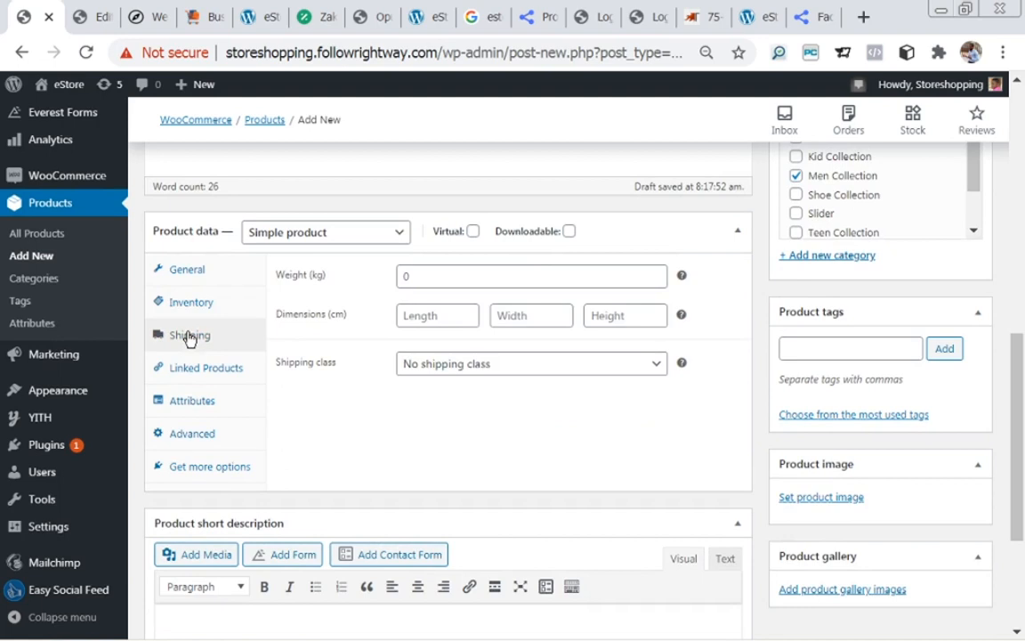
{"action": "left_click", "coordinate": [425, 367]}
{"action": "left_click", "coordinate": [428, 386]}
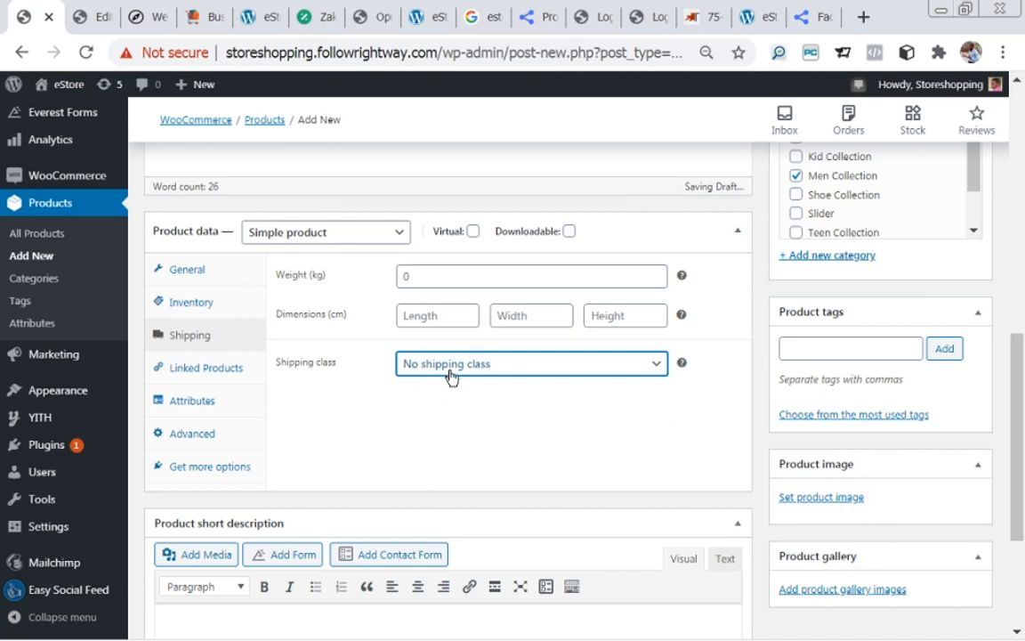
{"action": "key", "text": "Down"}
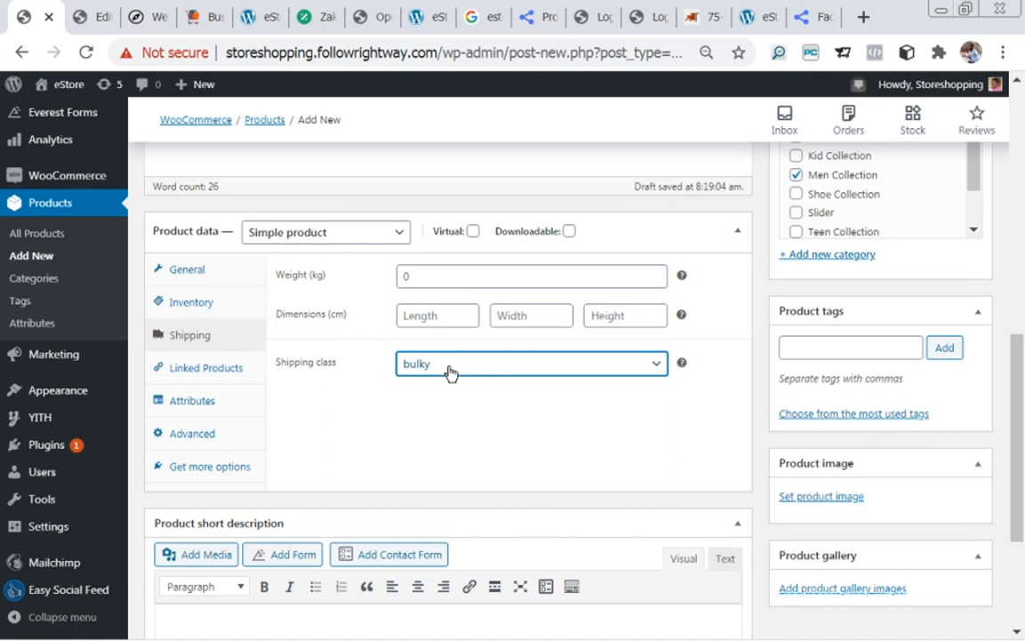
{"action": "left_click", "coordinate": [449, 372]}
{"action": "left_click", "coordinate": [449, 384]}
{"action": "left_click", "coordinate": [450, 368]}
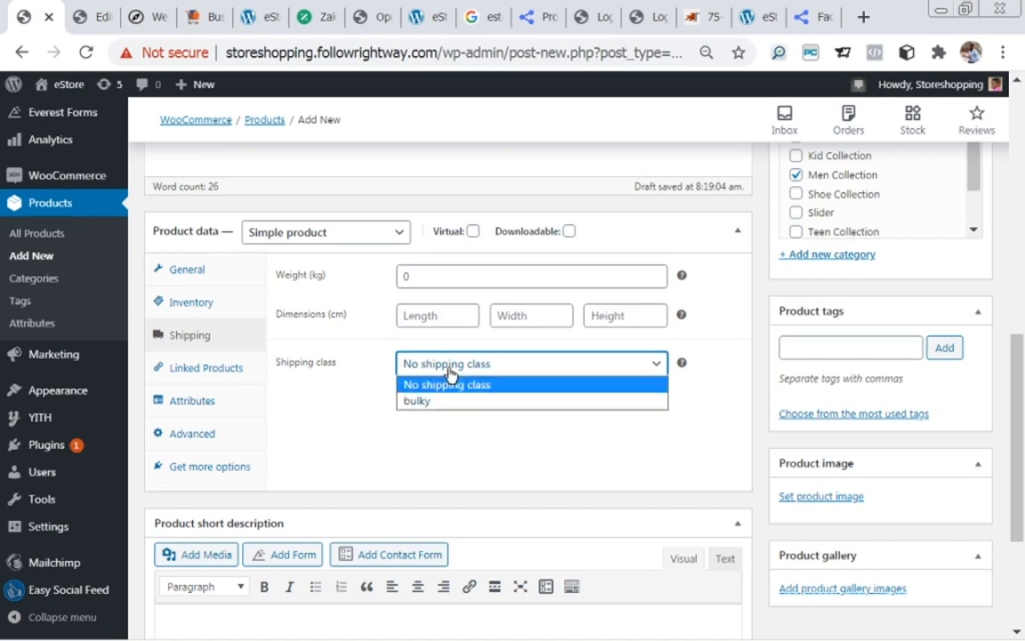
{"action": "left_click", "coordinate": [430, 424]}
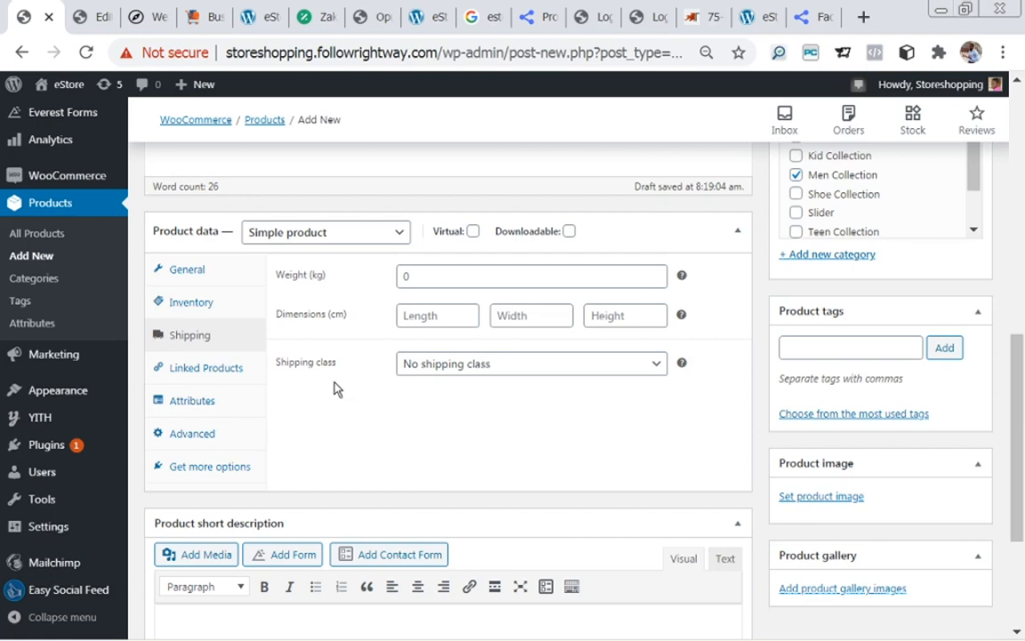
- Examine the length, width, height and weight fields in the Cap's shipping settings without entering values
{"action": "left_click", "coordinate": [425, 319]}
{"action": "left_click", "coordinate": [531, 318]}
{"action": "left_click", "coordinate": [629, 314]}
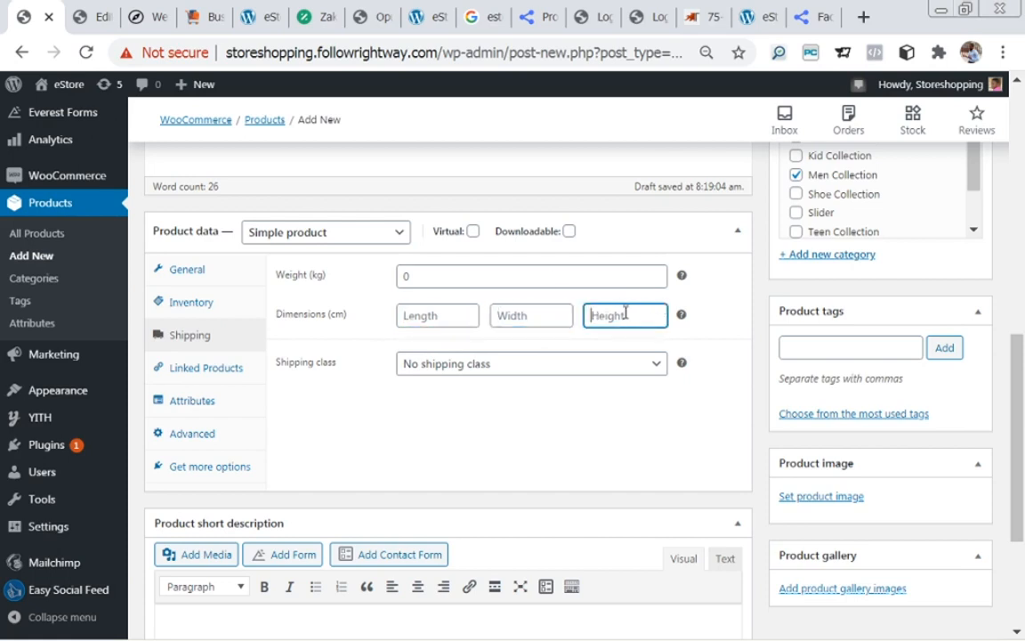
{"action": "left_click", "coordinate": [501, 276]}
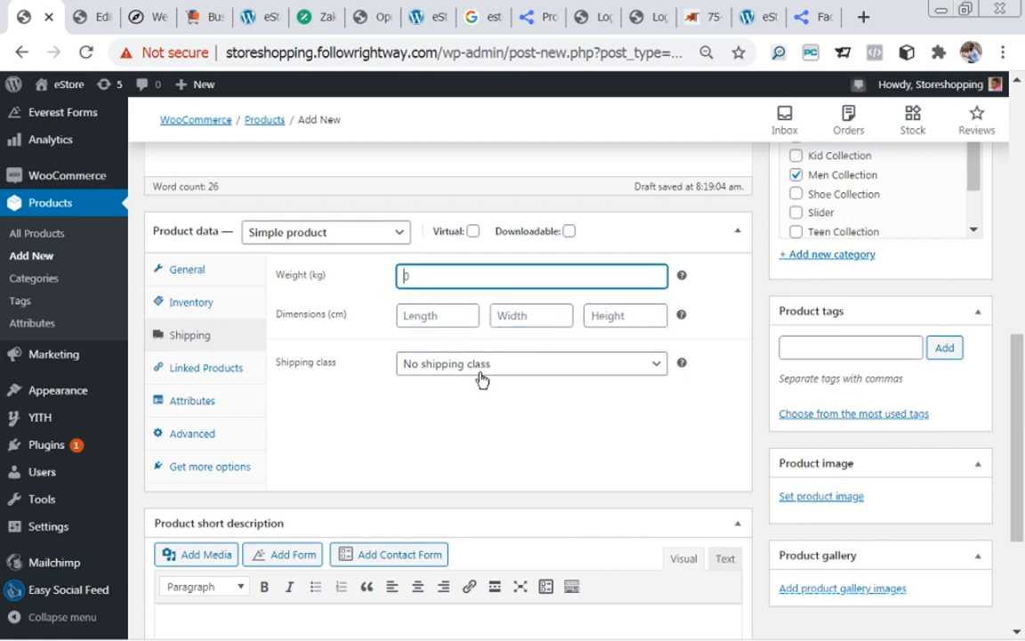
{"action": "left_click", "coordinate": [478, 414]}
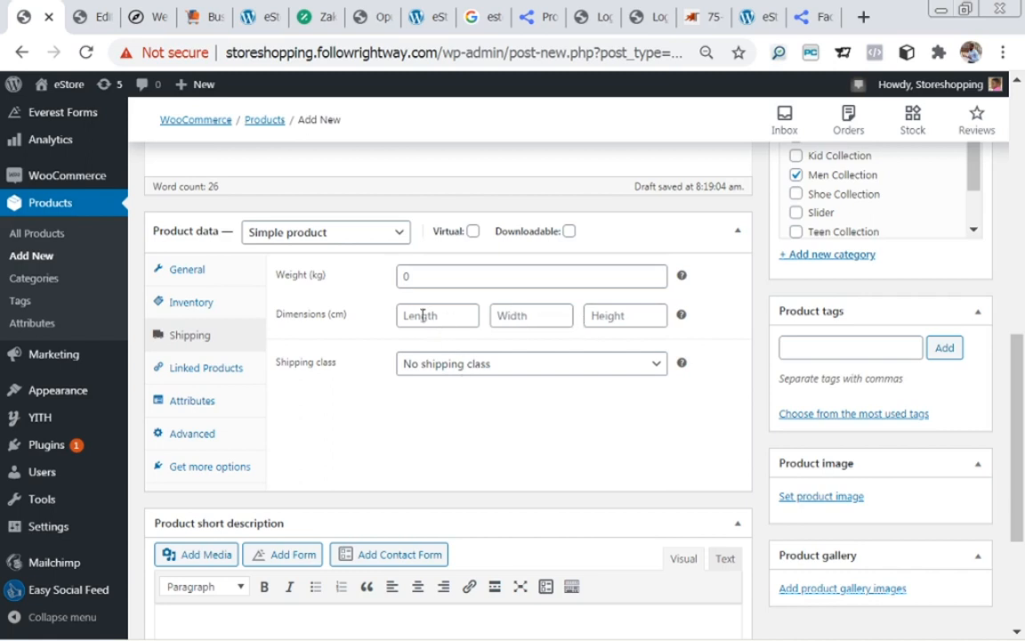
- Try an upsell search for "colo cap" in the linked products and clear the search text
{"action": "left_click", "coordinate": [201, 369]}
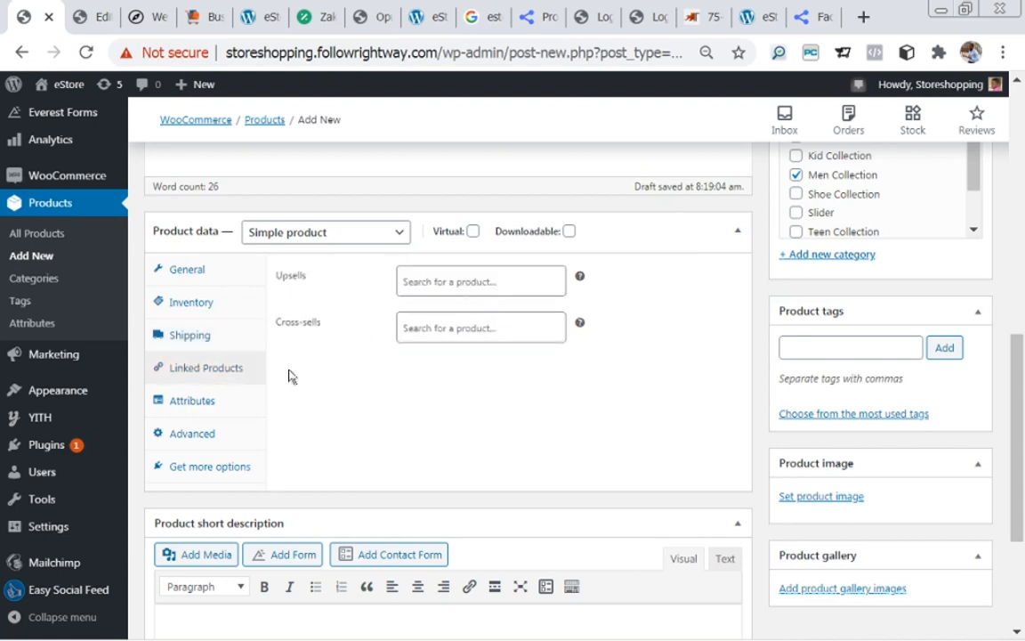
{"action": "left_click", "coordinate": [450, 282]}
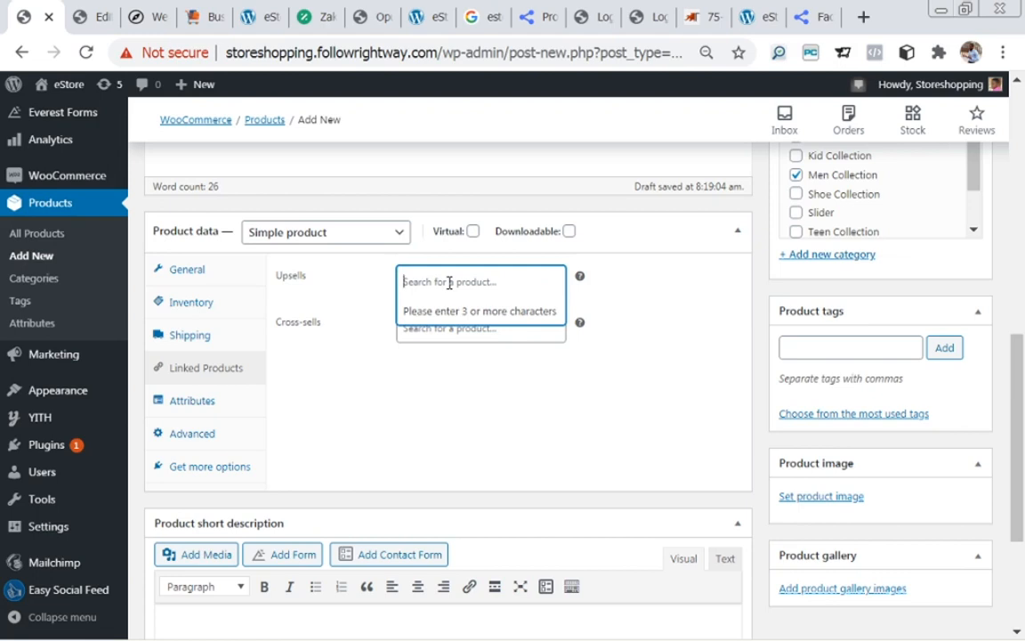
{"action": "type", "text": "colo"}
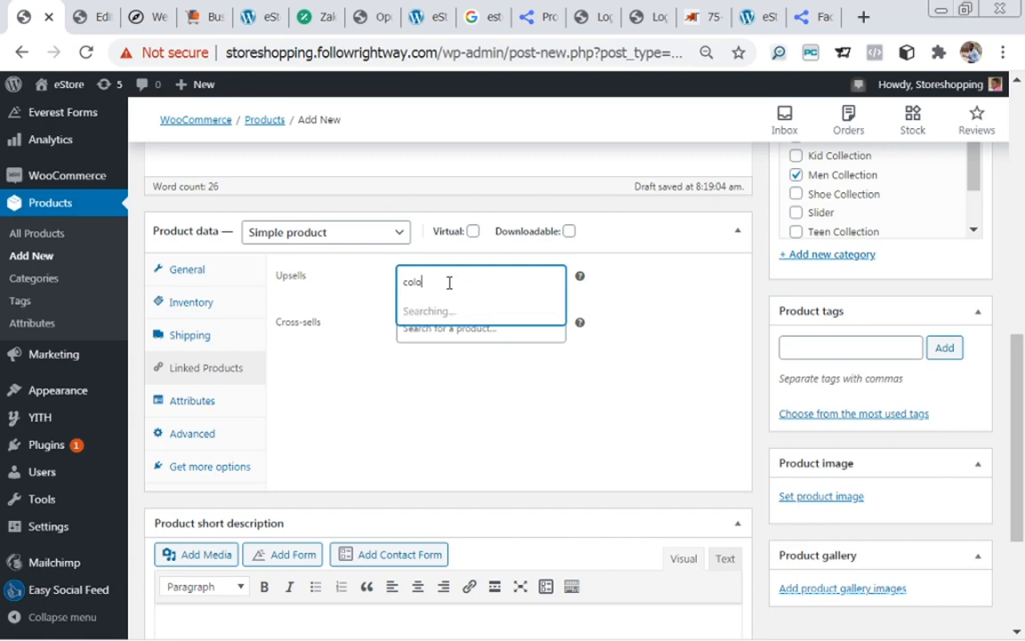
{"action": "type", "text": " cap."}
{"action": "key", "text": "BackSpace"}
{"action": "key", "text": "BackSpace"}
{"action": "key", "text": "BackSpace"}
{"action": "key", "text": "BackSpace"}
{"action": "key", "text": "BackSpace"}
{"action": "key", "text": "BackSpace"}
{"action": "key", "text": "BackSpace"}
{"action": "key", "text": "BackSpace"}
{"action": "key", "text": "BackSpace"}
{"action": "left_click", "coordinate": [432, 398]}
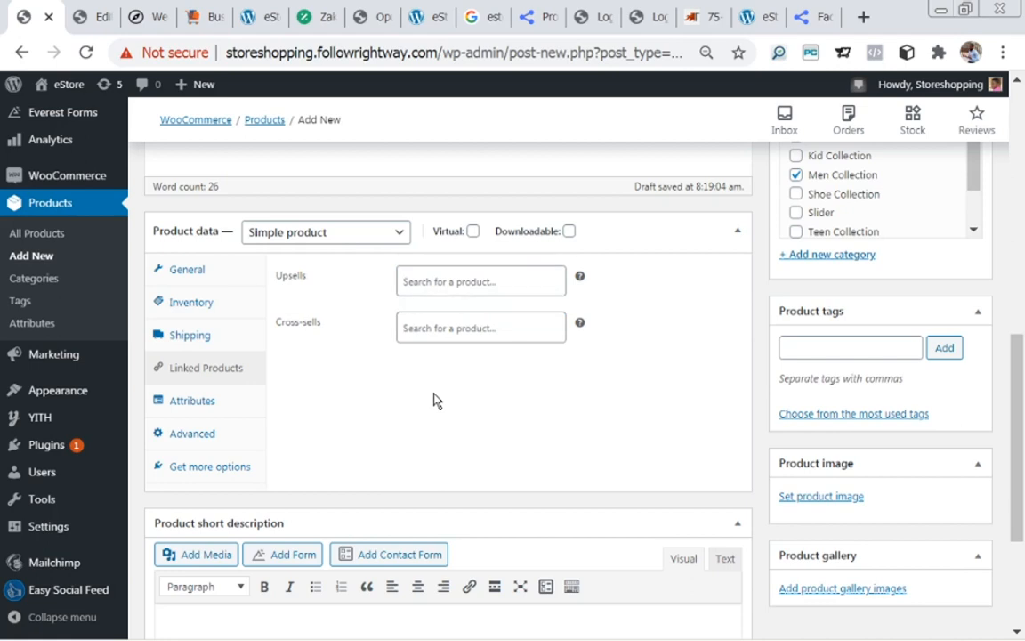
- Look at the attribute settings and paste the copied secure-connection text into the product short description
{"action": "left_click", "coordinate": [192, 403]}
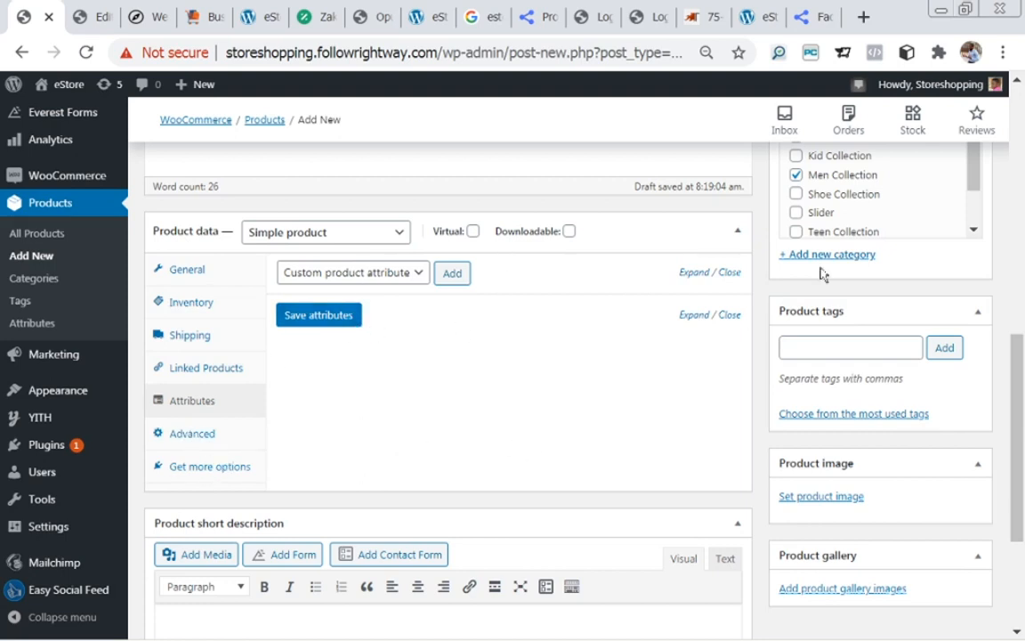
{"action": "left_click_drag", "start_coordinate": [1022, 342], "coordinate": [1018, 443]}
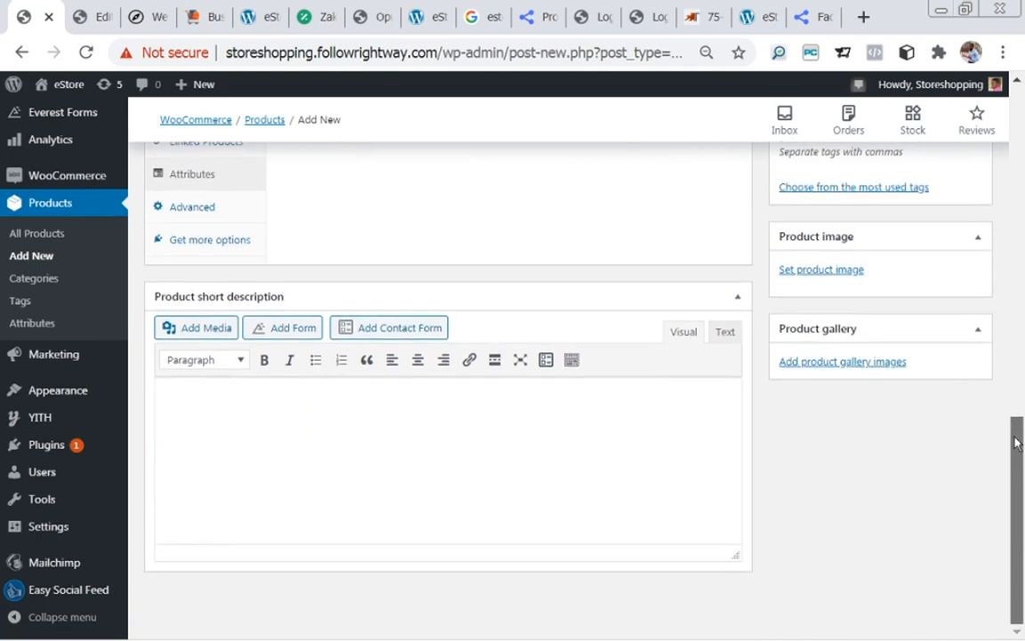
{"action": "left_click", "coordinate": [321, 483]}
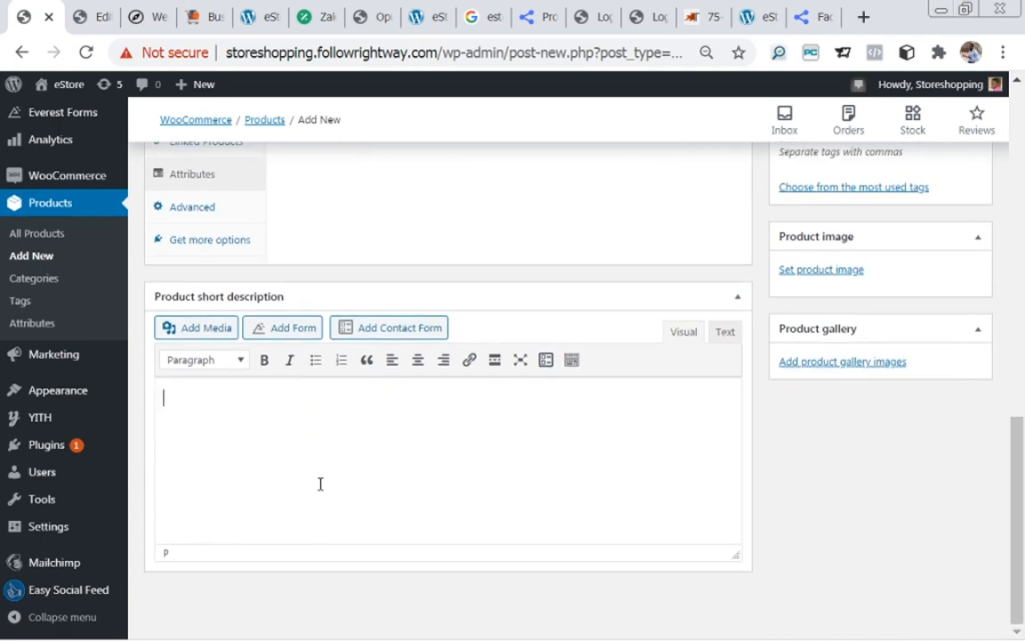
{"action": "type", "text": "Your store does not appear to be using a secure connection. We highly recommend serving your entire website over an HTTPS connection to help keep customer"}
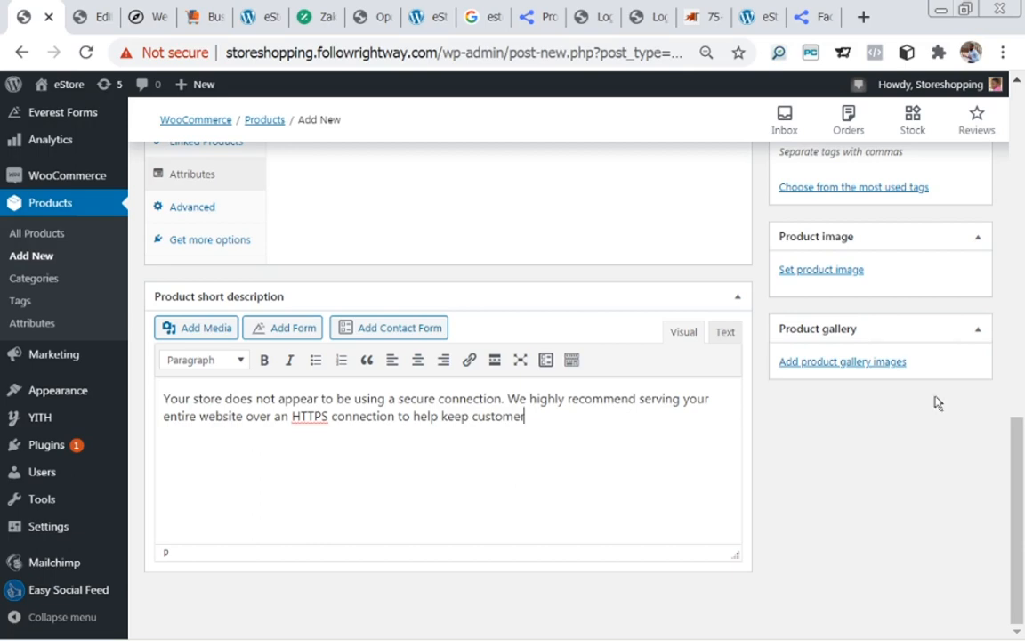
- Enter the product tags "men cap, women cap, beautiful cap", correcting the misspelled "beautifull"
{"action": "left_click_drag", "start_coordinate": [1021, 449], "coordinate": [1020, 379]}
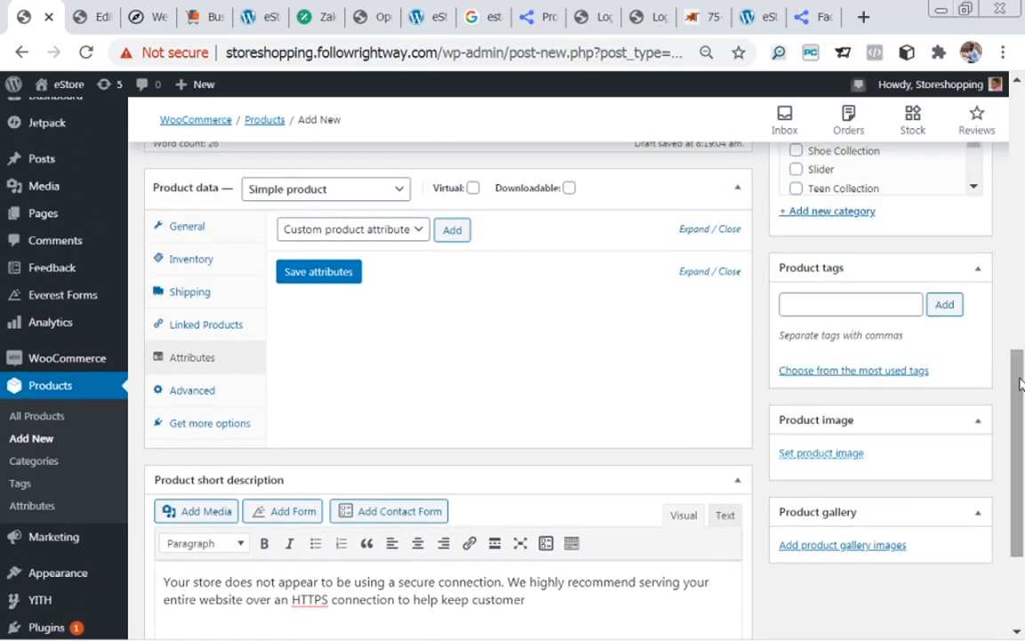
{"action": "left_click", "coordinate": [828, 308]}
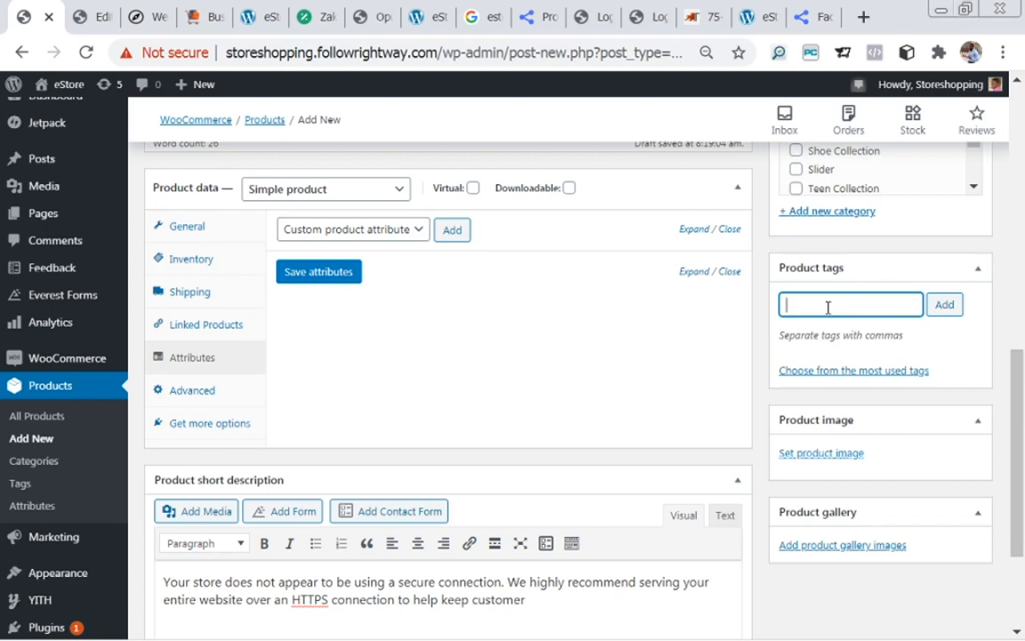
{"action": "type", "text": "men cap, women cap, be"}
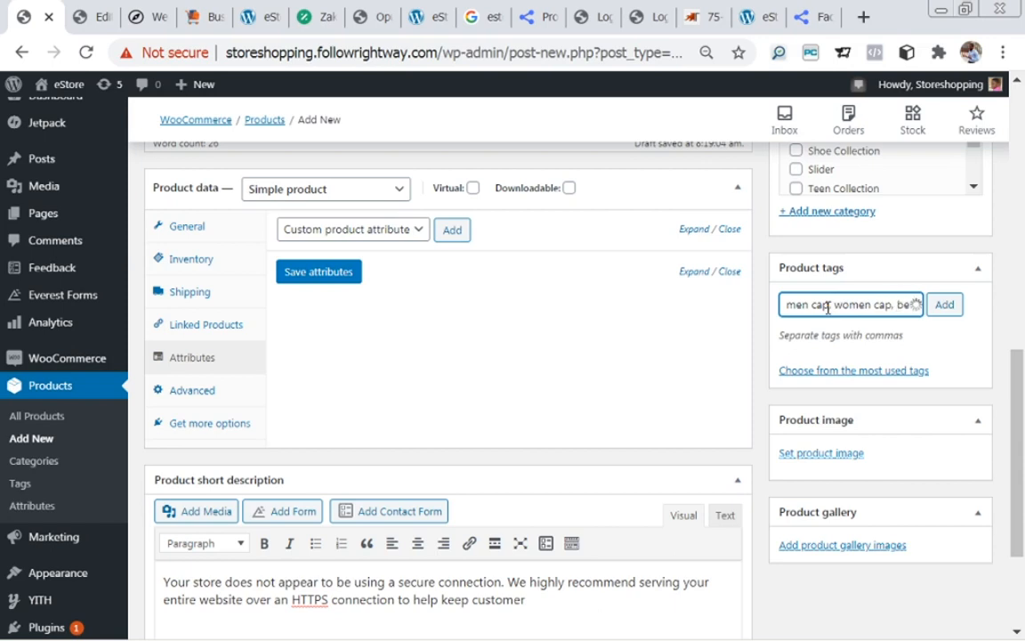
{"action": "type", "text": "autifull"}
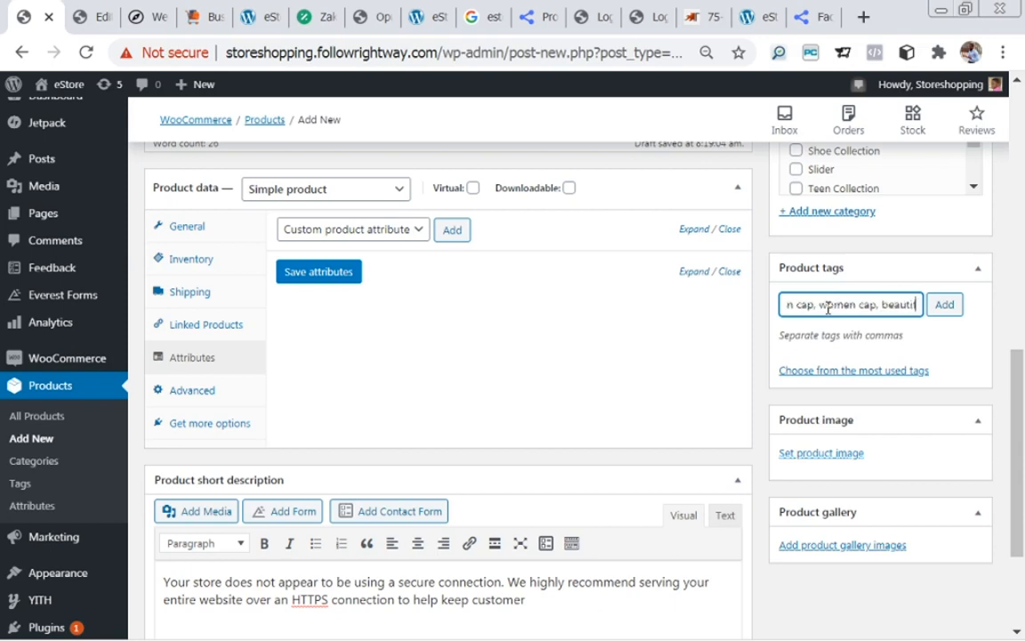
{"action": "type", "text": " cap"}
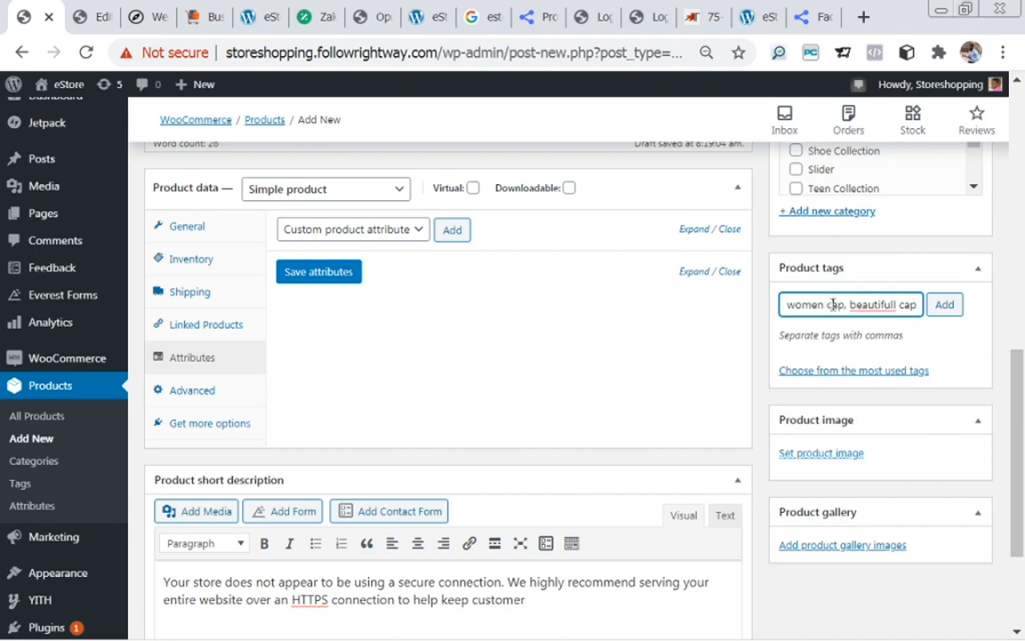
{"action": "double_click", "coordinate": [871, 305]}
{"action": "right_click", "coordinate": [870, 305]}
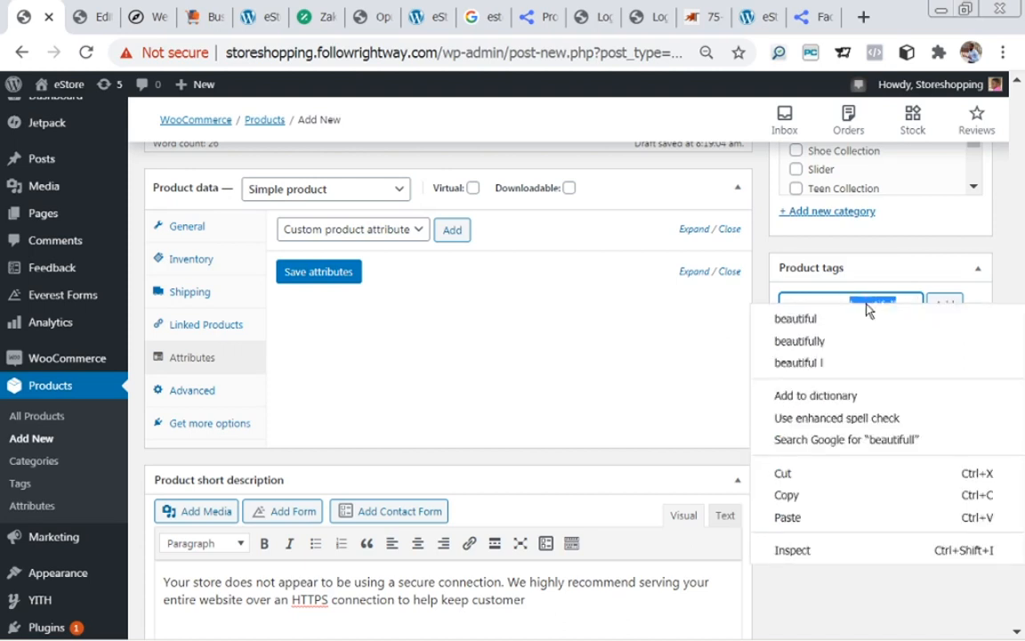
{"action": "left_click", "coordinate": [826, 320]}
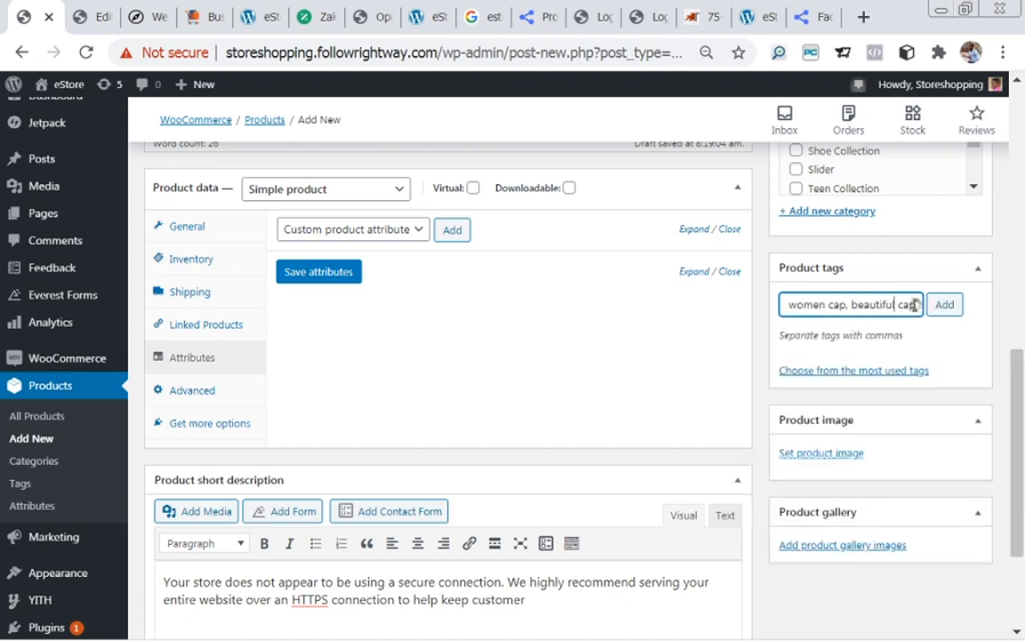
{"action": "type", "text": "s"}
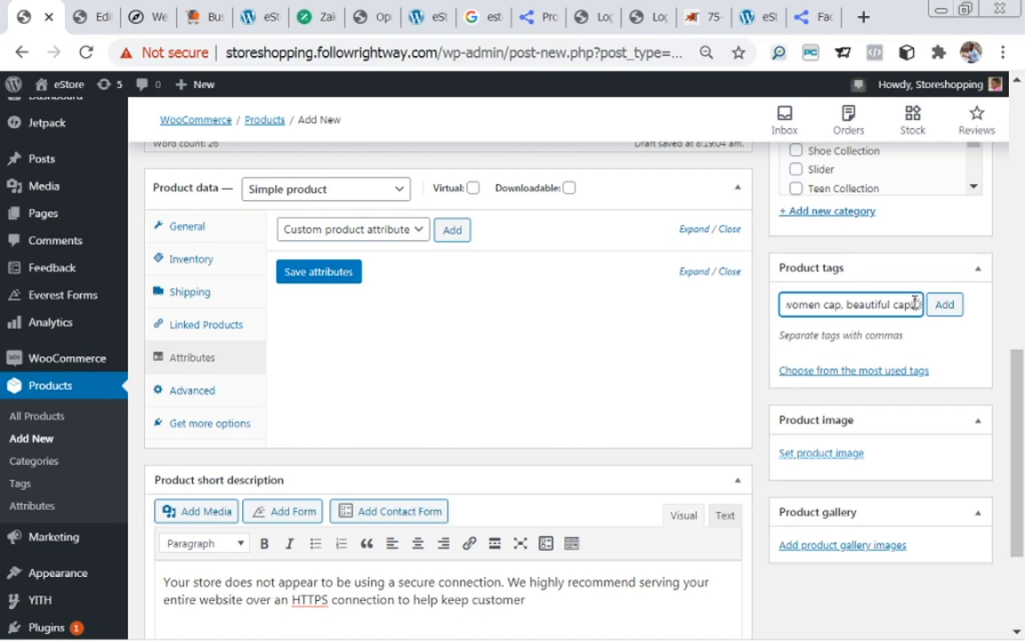
- Set the yellow t-shirt photo, t-shirt.jpg, from the media library as the Cap's product image
{"action": "left_click_drag", "start_coordinate": [1021, 378], "coordinate": [1017, 424]}
{"action": "left_click", "coordinate": [803, 346]}
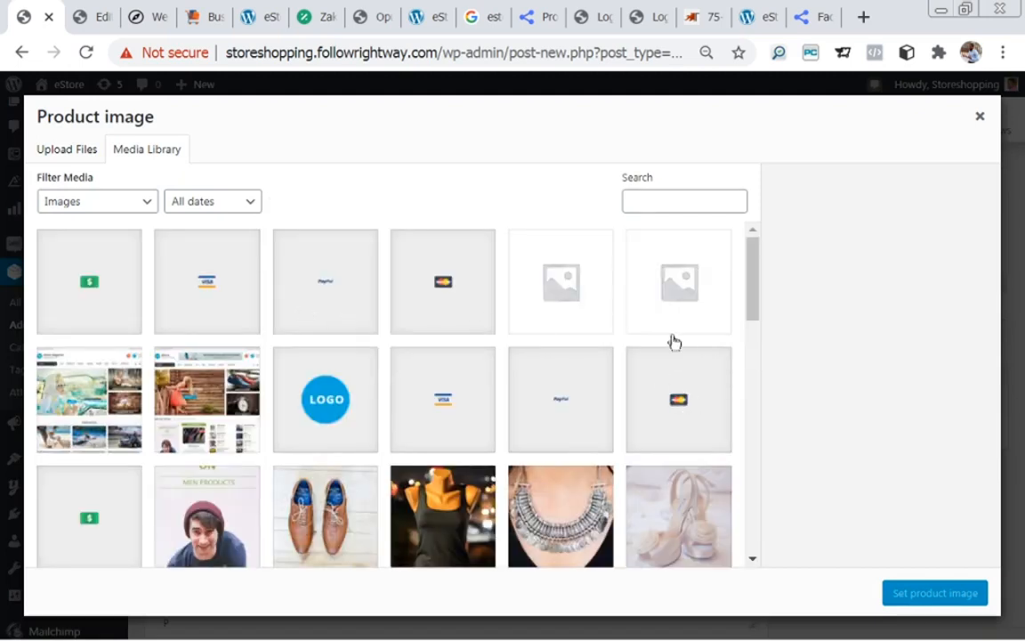
{"action": "left_click_drag", "start_coordinate": [753, 281], "coordinate": [728, 313]}
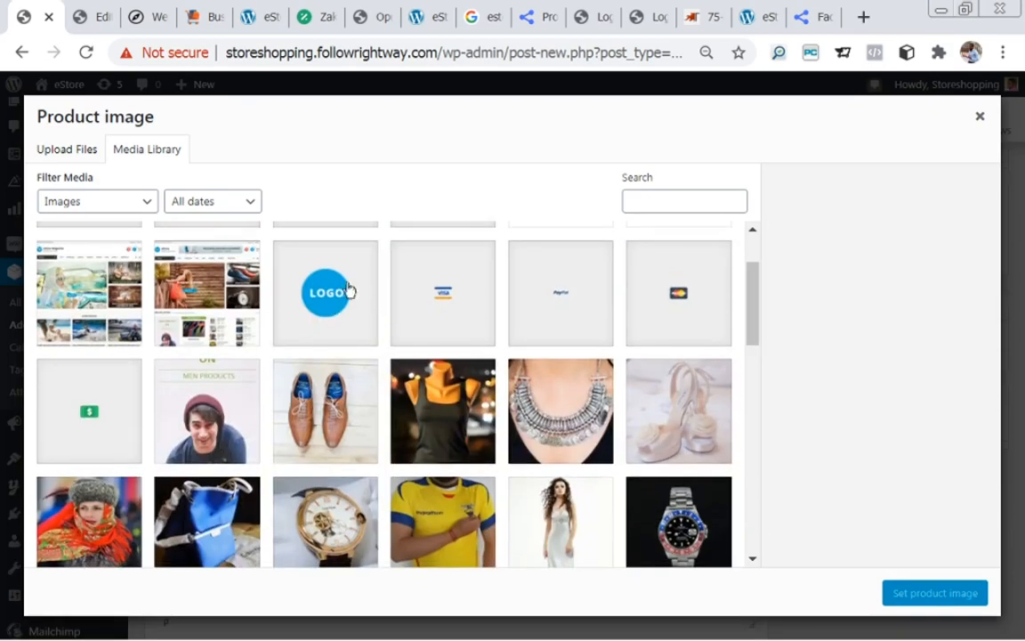
{"action": "left_click_drag", "start_coordinate": [755, 309], "coordinate": [748, 363]}
{"action": "left_click", "coordinate": [436, 328]}
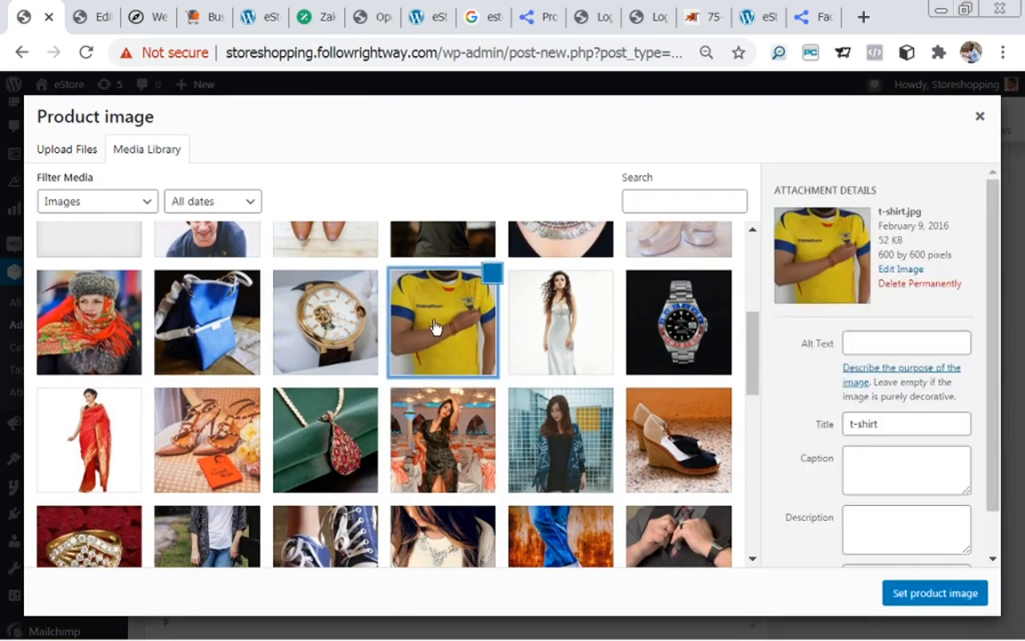
{"action": "left_click", "coordinate": [932, 595]}
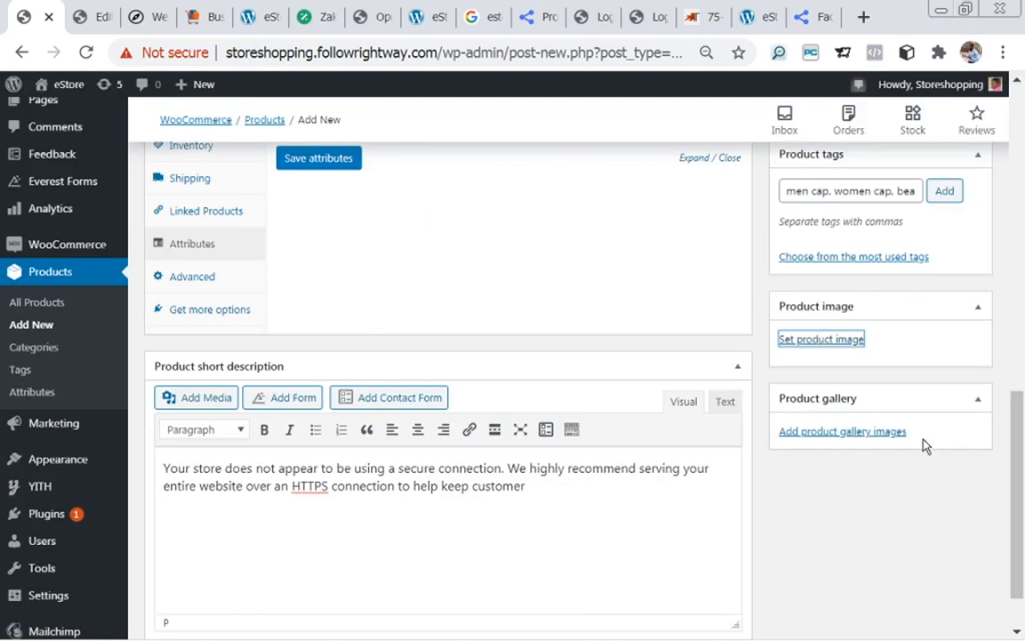
{"action": "left_click_drag", "start_coordinate": [1021, 406], "coordinate": [1023, 476]}
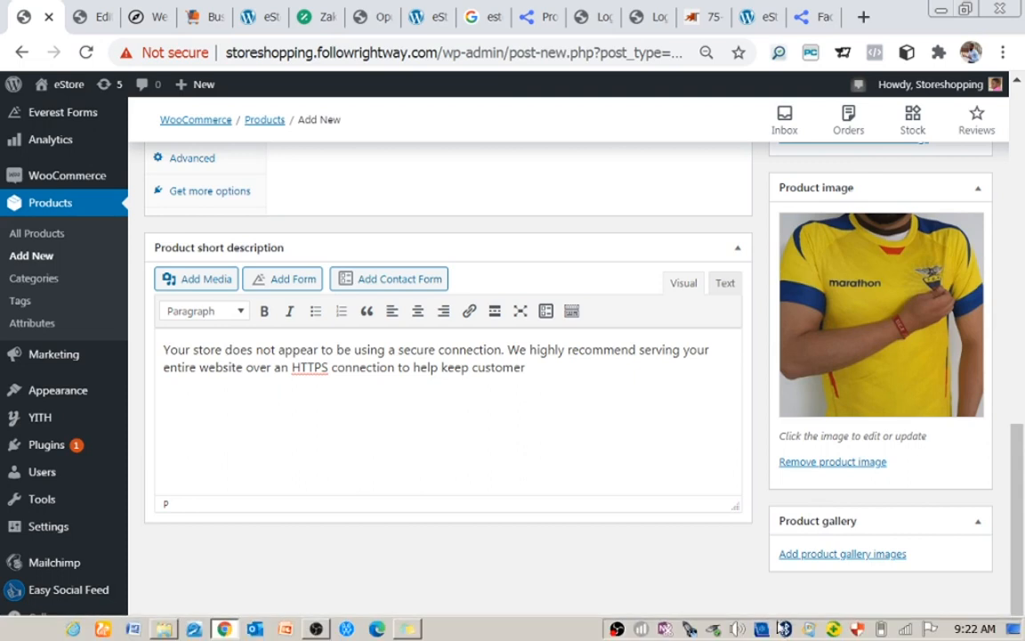
- Try selecting the t-shirt, gold watch, white dress, black watch and wedge shoes images for the product gallery, and close without adding them
{"action": "left_click", "coordinate": [834, 556]}
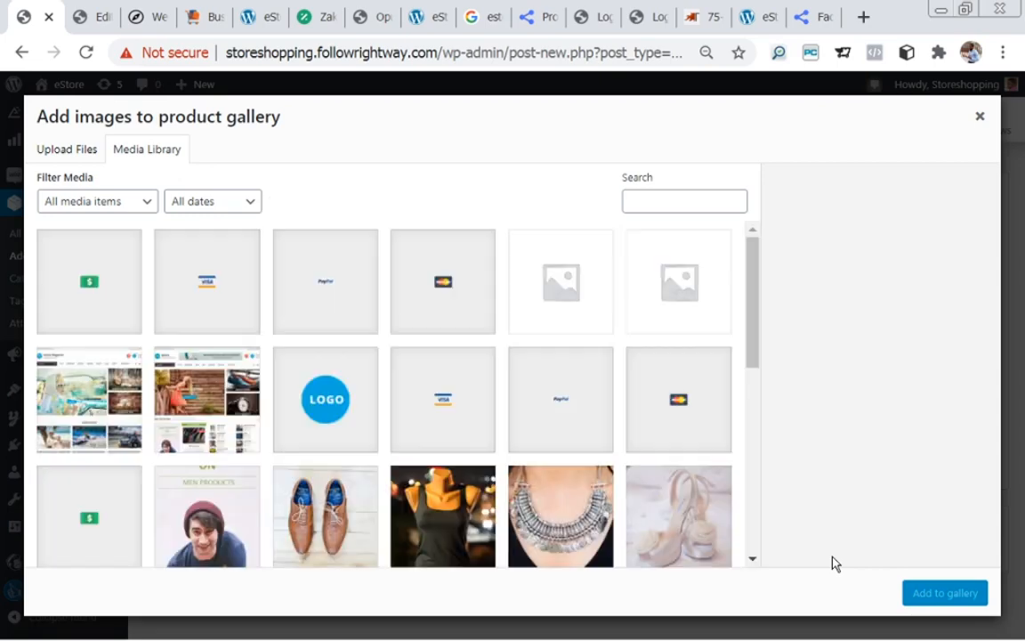
{"action": "left_click_drag", "start_coordinate": [758, 268], "coordinate": [758, 356]}
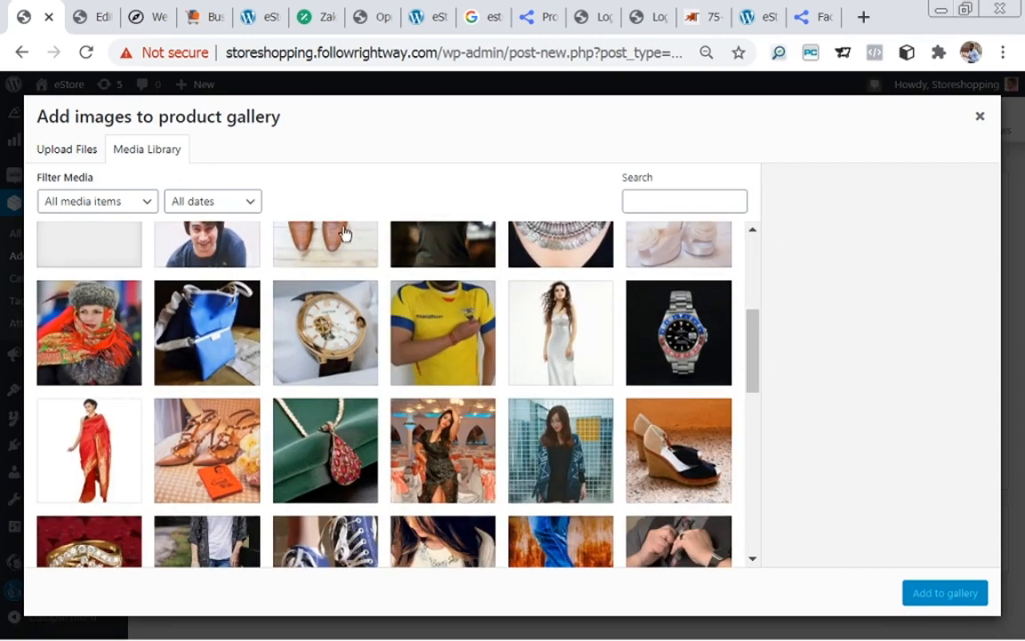
{"action": "left_click", "coordinate": [316, 293]}
{"action": "left_click", "coordinate": [481, 308]}
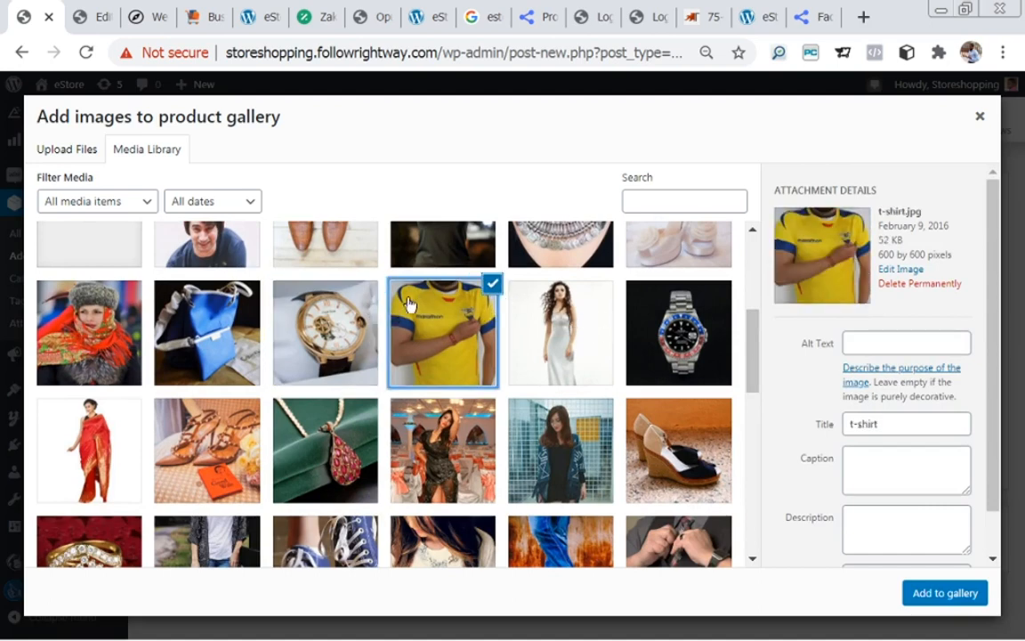
{"action": "left_click", "coordinate": [368, 307]}
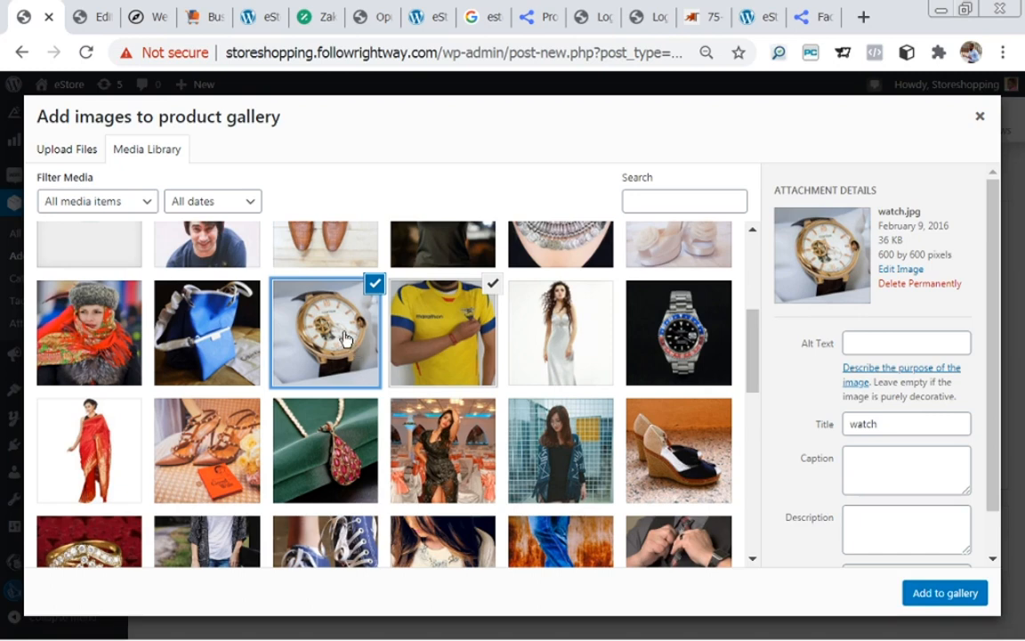
{"action": "left_click", "coordinate": [342, 338]}
{"action": "left_click", "coordinate": [339, 337]}
{"action": "left_click", "coordinate": [574, 374]}
{"action": "left_click", "coordinate": [636, 356]}
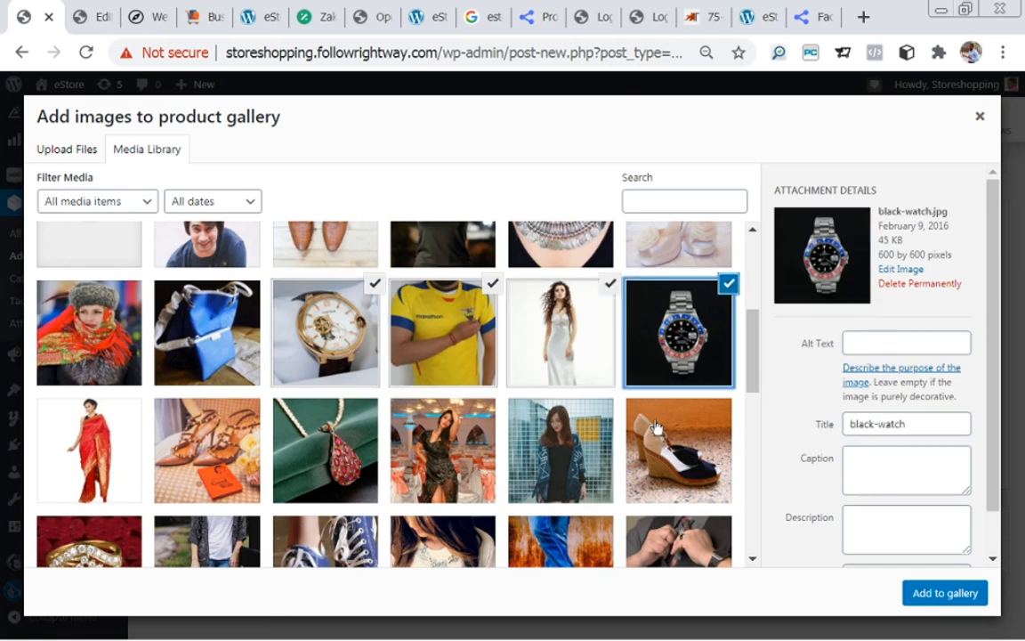
{"action": "left_click", "coordinate": [656, 429]}
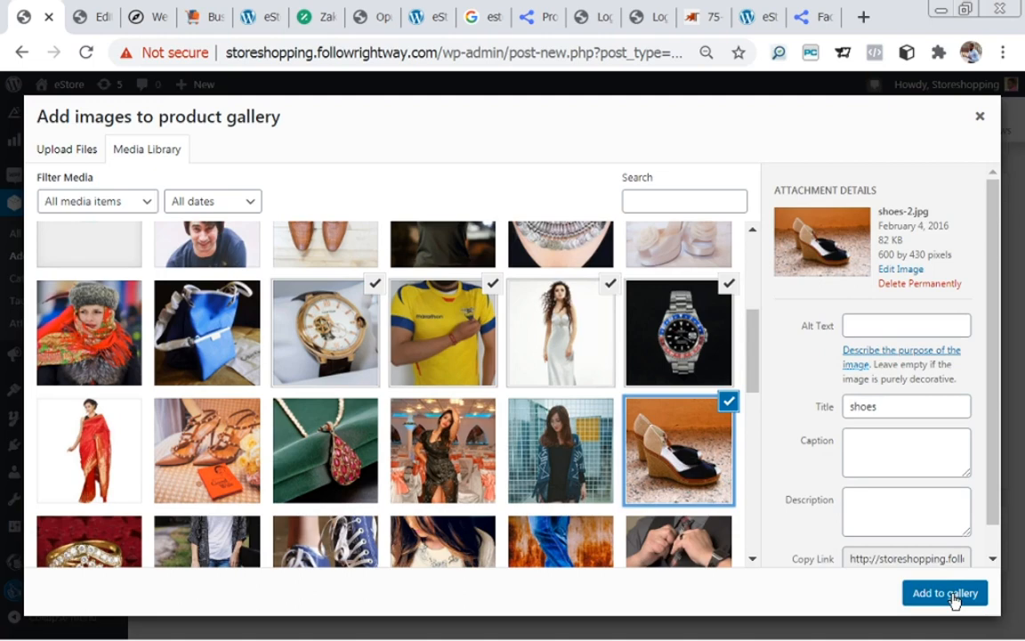
{"action": "left_click", "coordinate": [982, 118]}
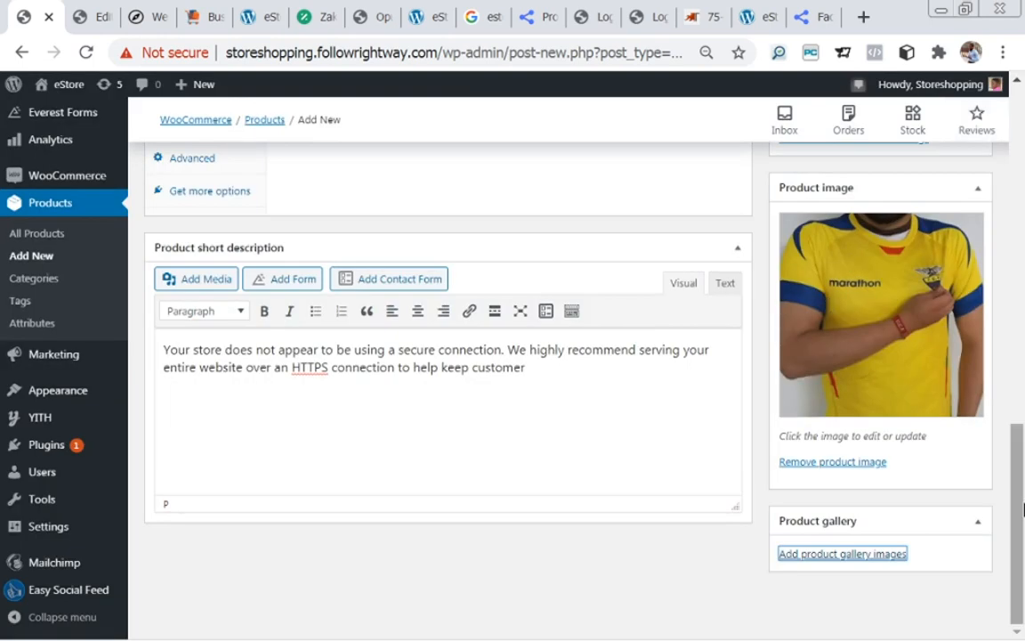
- Switch to the eStore demo site and look over its home page from header to footer
{"action": "left_click_drag", "start_coordinate": [1023, 508], "coordinate": [1008, 256]}
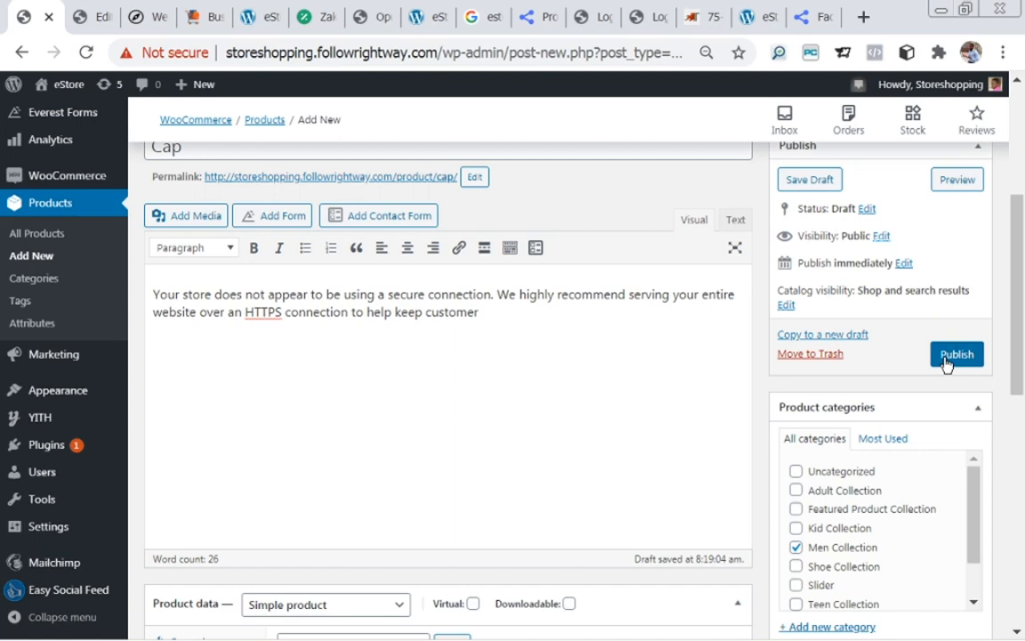
{"action": "left_click", "coordinate": [745, 23]}
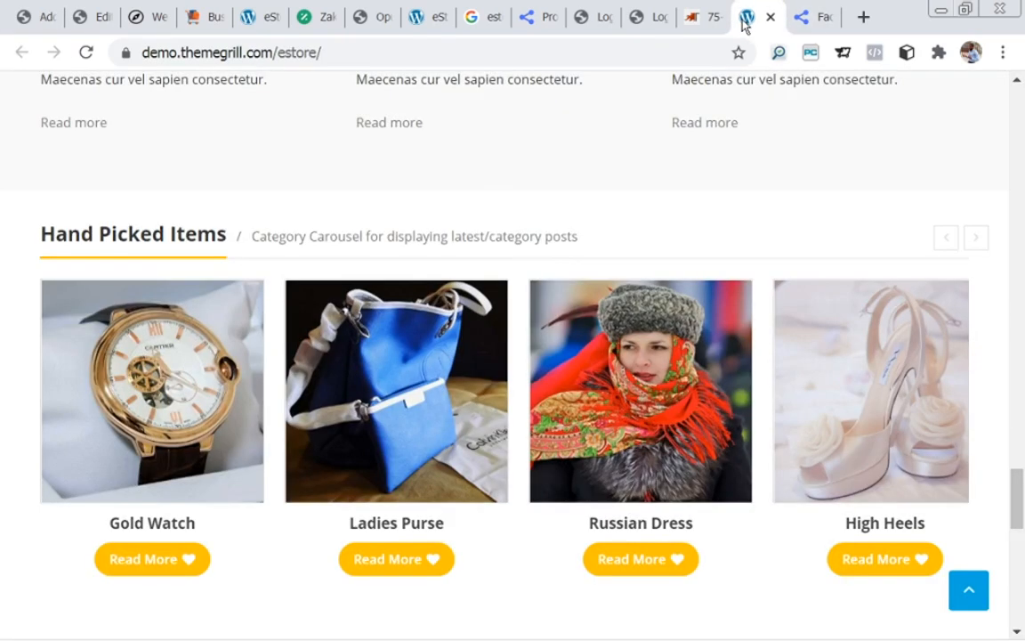
{"action": "left_click_drag", "start_coordinate": [1018, 510], "coordinate": [1022, 187]}
{"action": "left_click_drag", "start_coordinate": [1022, 133], "coordinate": [1022, 613]}
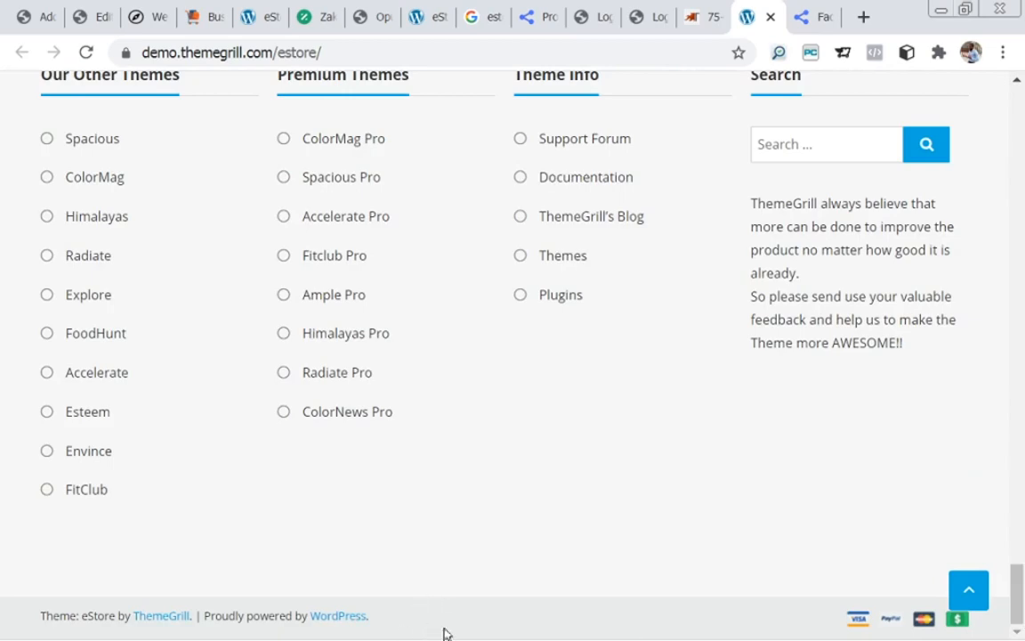
{"action": "left_click_drag", "start_coordinate": [1022, 581], "coordinate": [988, 71]}
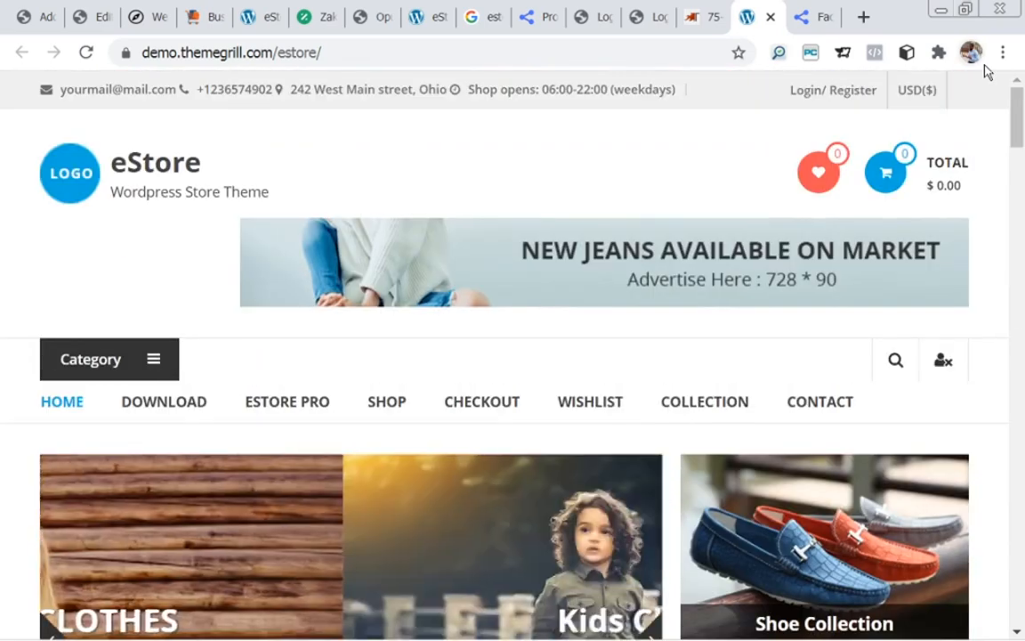
{"action": "left_click", "coordinate": [18, 19]}
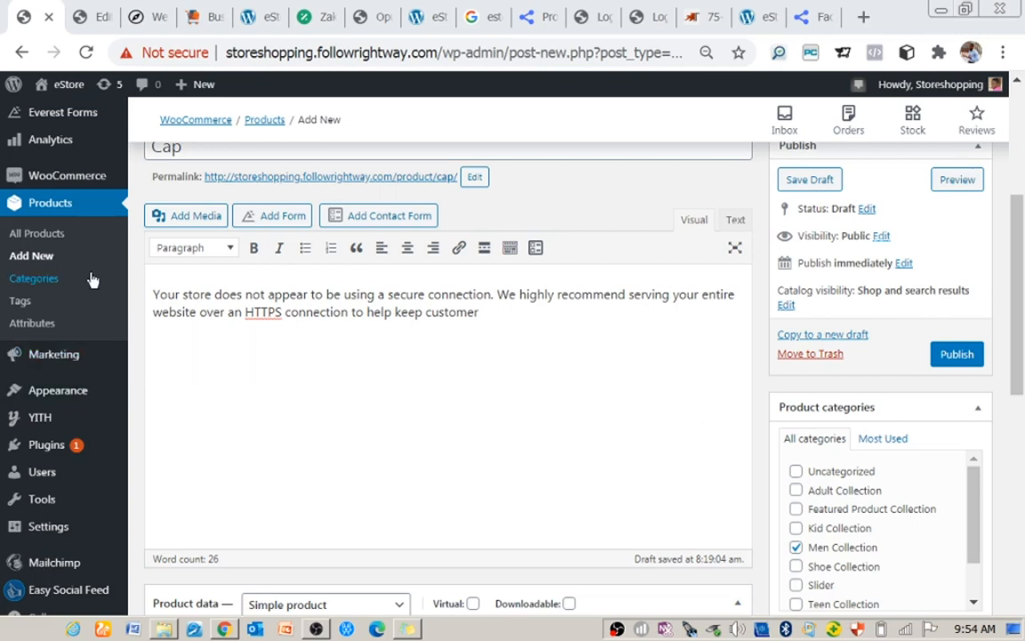
{"action": "left_click", "coordinate": [746, 18]}
{"action": "mouse_move", "coordinate": [1020, 108]}
{"action": "left_mouse_down"}
{"action": "mouse_move", "coordinate": [1023, 500]}
{"action": "mouse_move", "coordinate": [1017, 105]}
{"action": "left_mouse_up"}
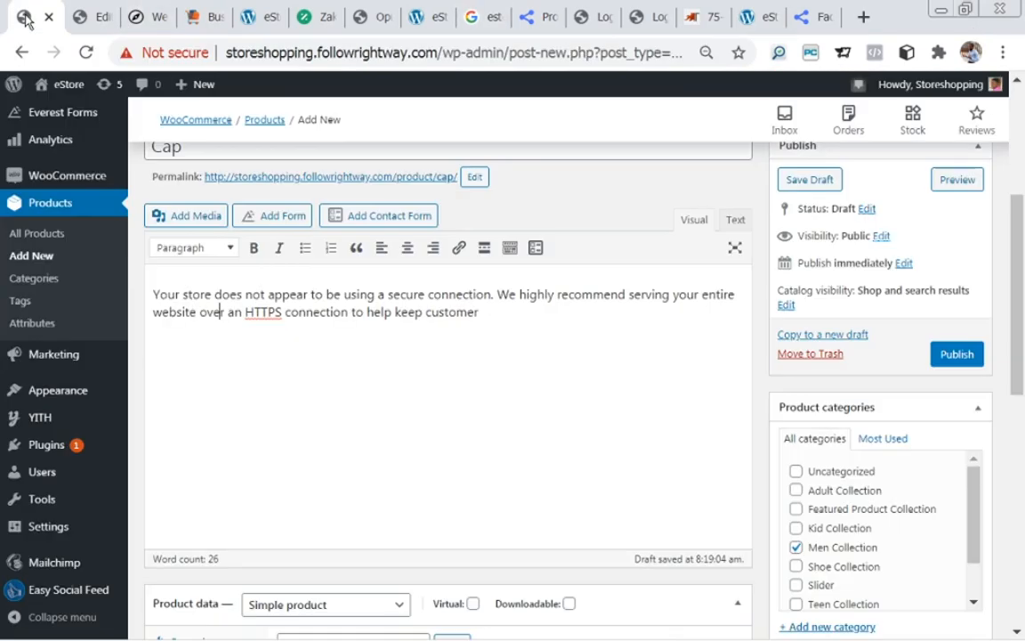
- Return to the store's WordPress admin and open the Widgets page, leaving the Cap product without saving the changes
{"action": "left_click", "coordinate": [36, 16]}
{"action": "mouse_move", "coordinate": [55, 392]}
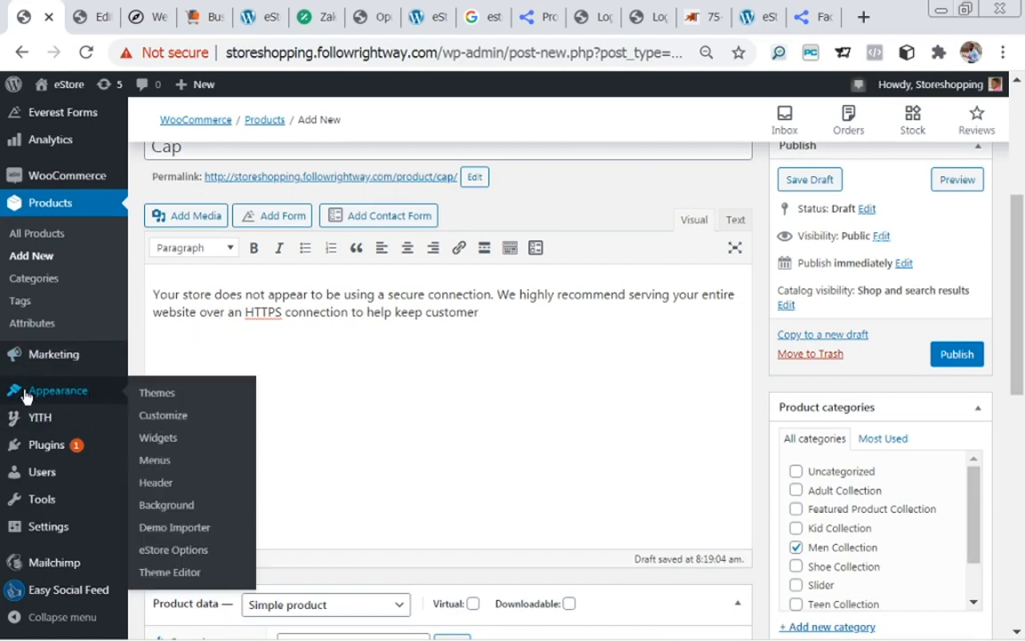
{"action": "left_click", "coordinate": [165, 441]}
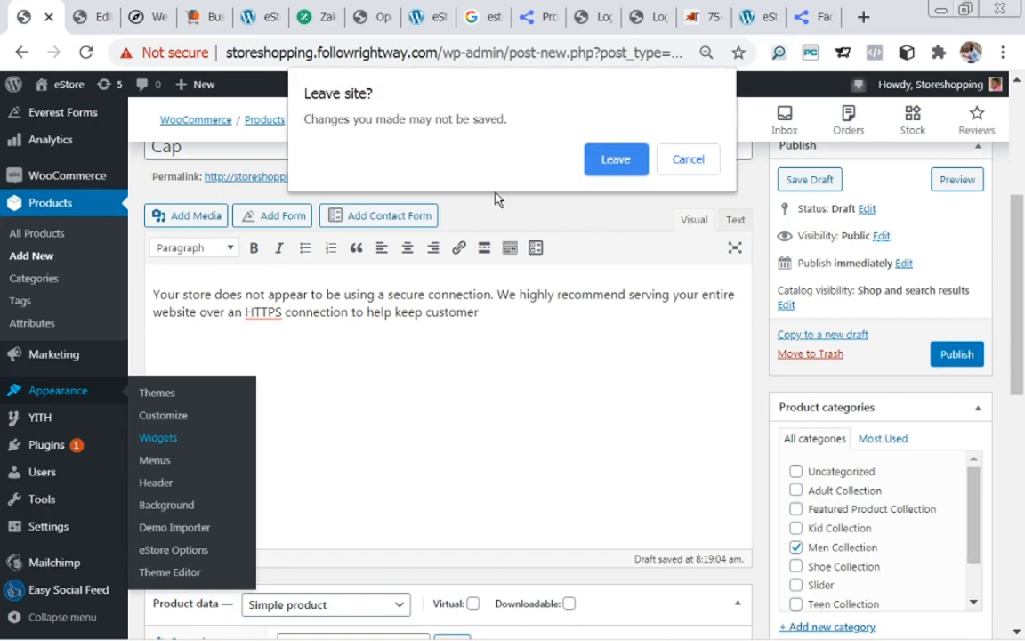
{"action": "left_click", "coordinate": [606, 160]}
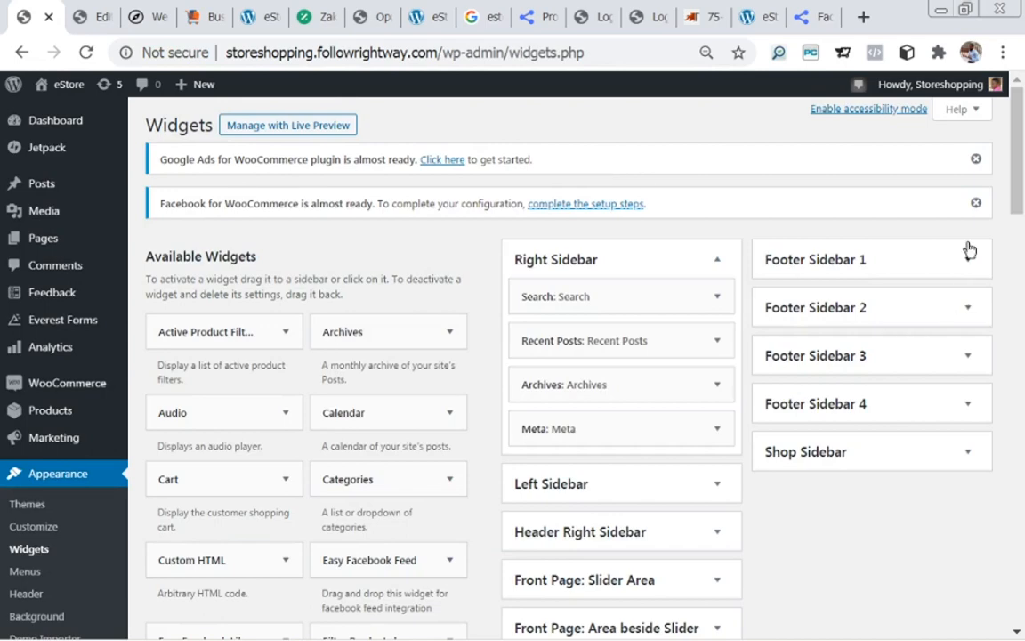
- Examine the widgets assigned to the Right Sidebar, Left Sidebar, Header Right Sidebar and Front Page: Slider Area
{"action": "mouse_move", "coordinate": [1013, 156]}
{"action": "left_mouse_down"}
{"action": "mouse_move", "coordinate": [1014, 221]}
{"action": "mouse_move", "coordinate": [1008, 147]}
{"action": "left_mouse_up"}
{"action": "scroll", "coordinate": [1009, 165], "scroll_direction": "down", "scroll_amount": 2}
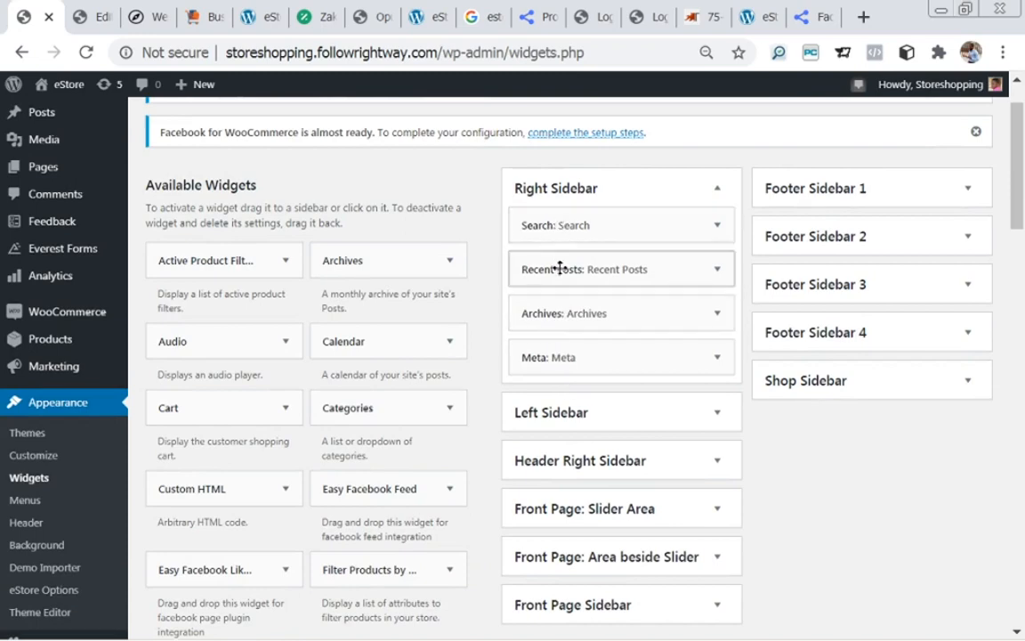
{"action": "left_click", "coordinate": [720, 190]}
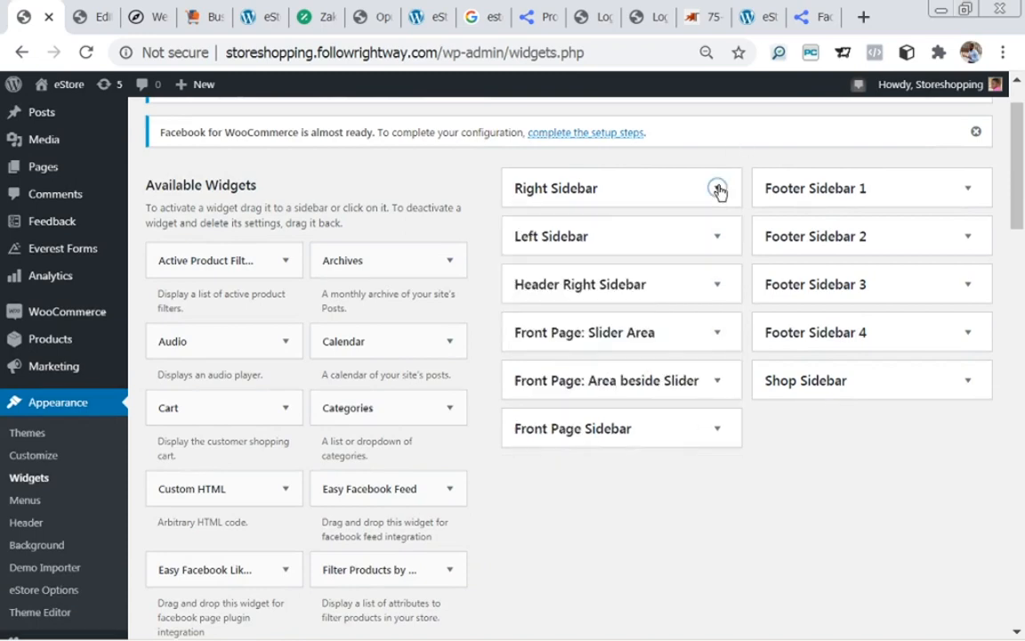
{"action": "scroll", "coordinate": [685, 202], "scroll_direction": "down", "scroll_amount": 1}
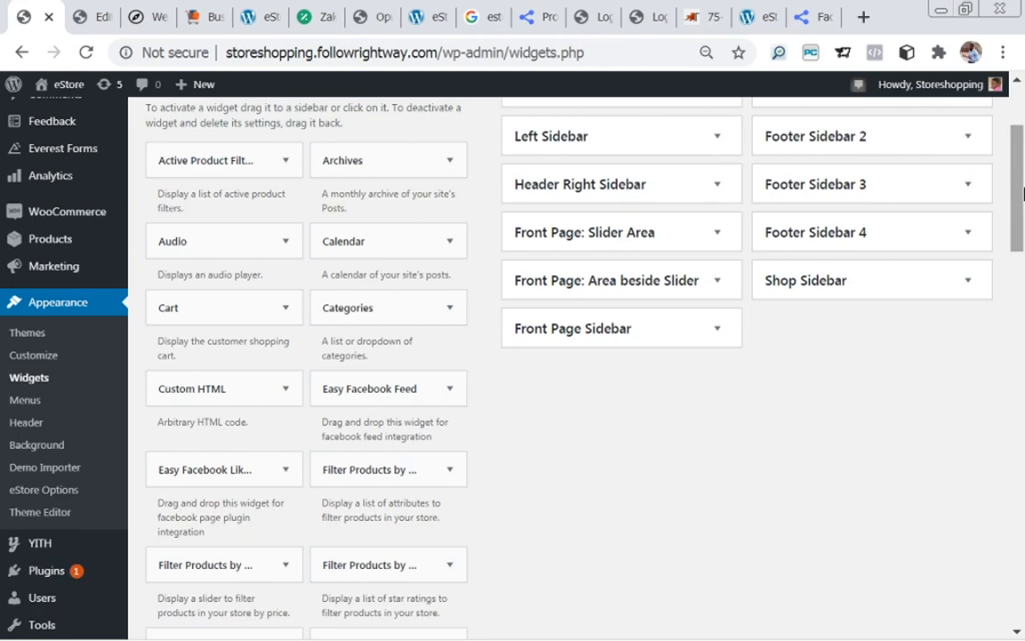
{"action": "scroll", "coordinate": [1019, 194], "scroll_direction": "up", "scroll_amount": 2}
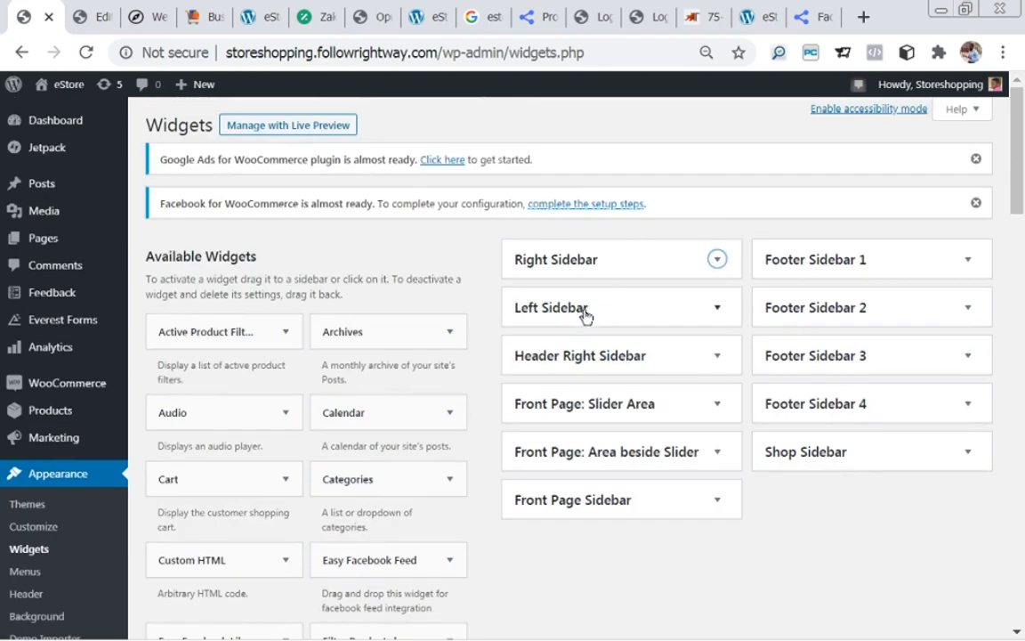
{"action": "left_click", "coordinate": [717, 308]}
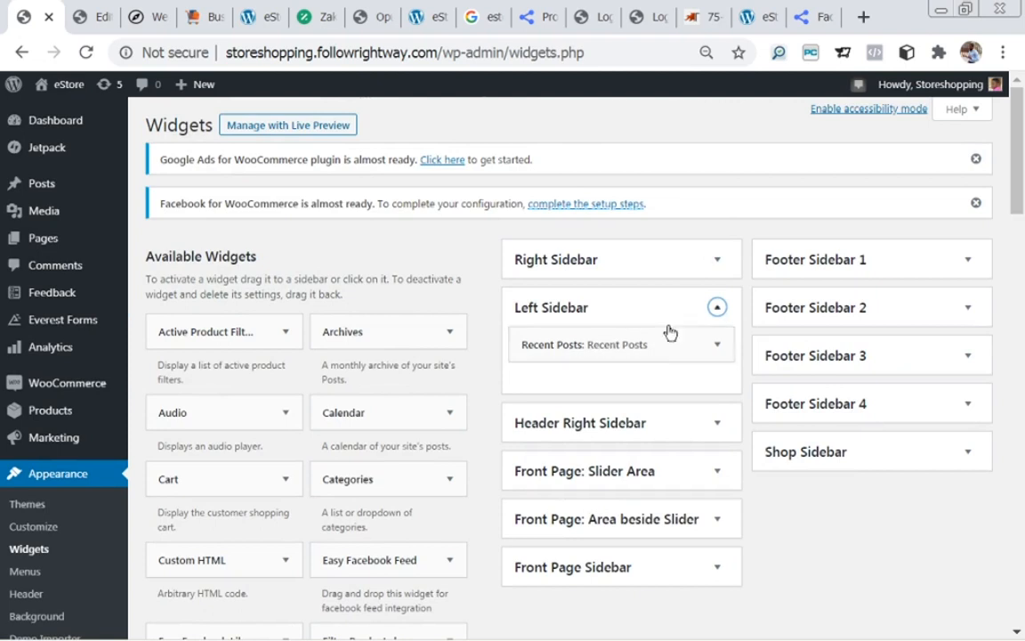
{"action": "left_click", "coordinate": [720, 307]}
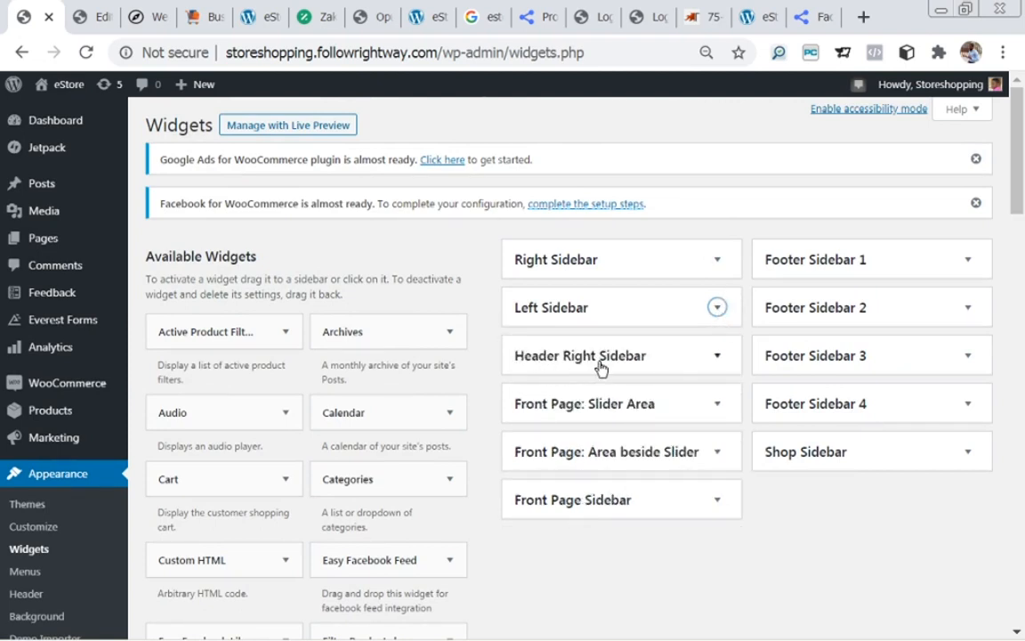
{"action": "left_click", "coordinate": [717, 356]}
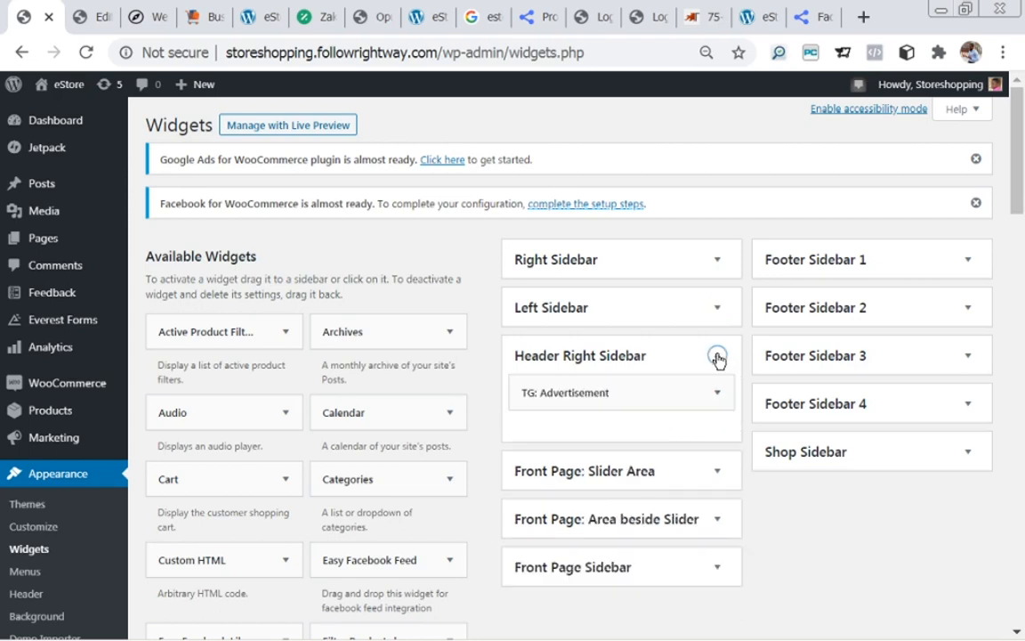
{"action": "left_click", "coordinate": [718, 357]}
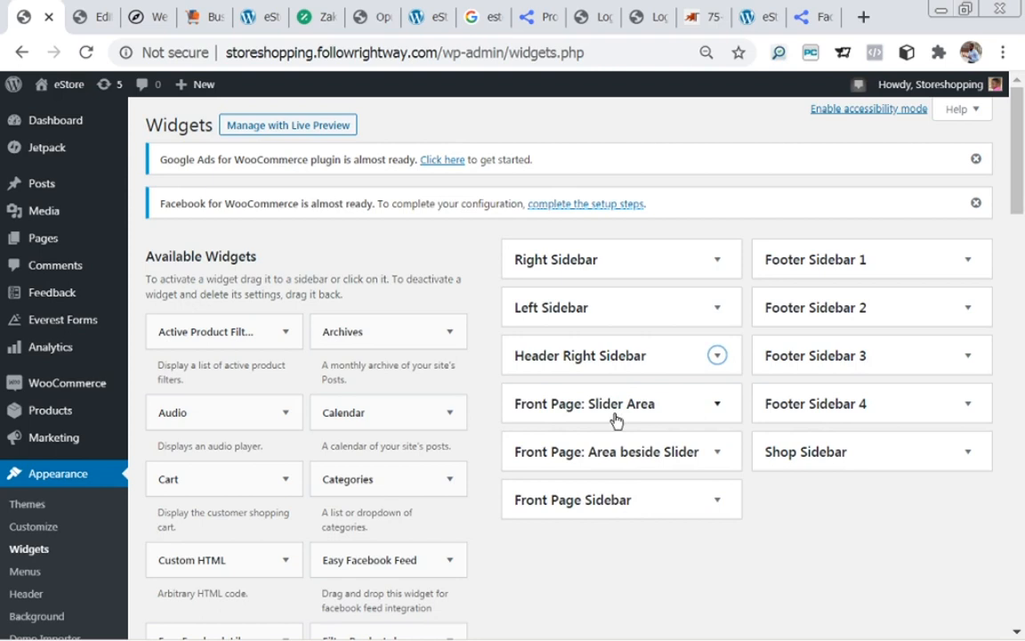
{"action": "left_click", "coordinate": [720, 406]}
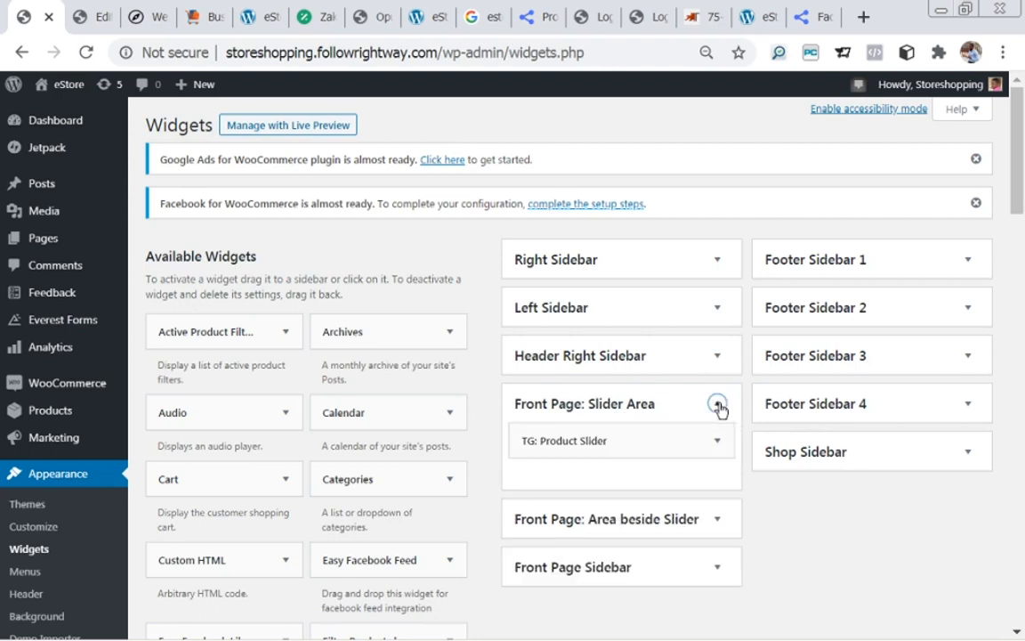
{"action": "left_click", "coordinate": [720, 409]}
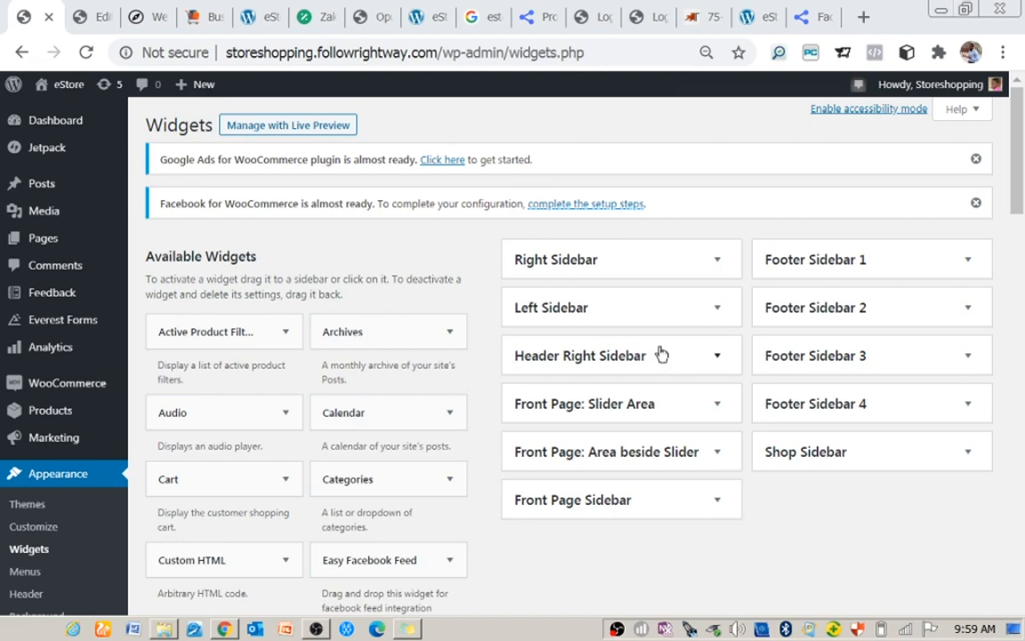
- Expand the Right Sidebar widget area and open the Chines Traditional blog post on the eStore demo site for comparison
{"action": "left_click", "coordinate": [716, 261]}
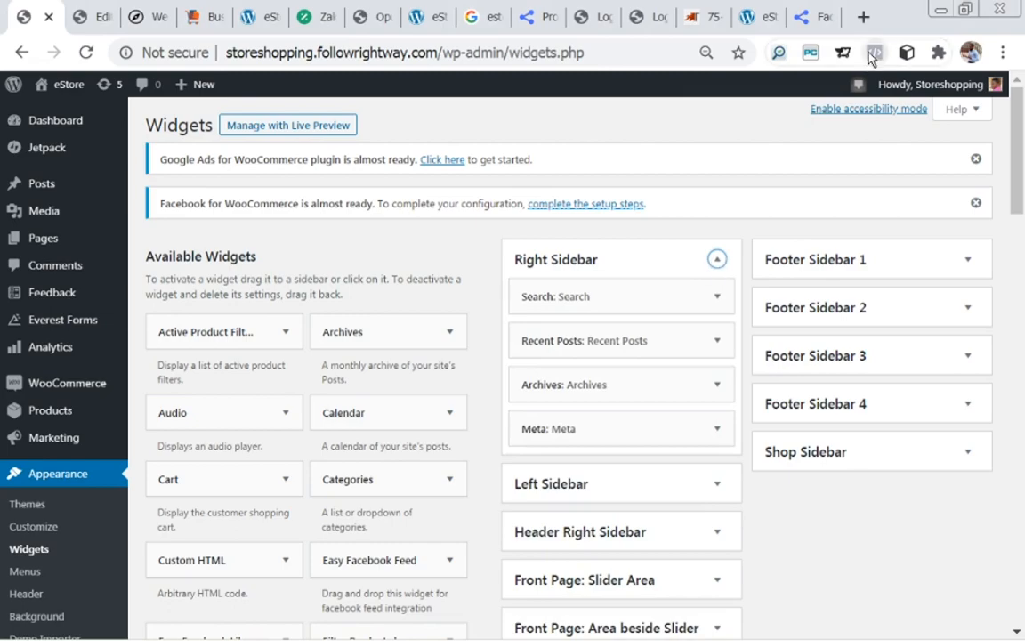
{"action": "left_click", "coordinate": [748, 27]}
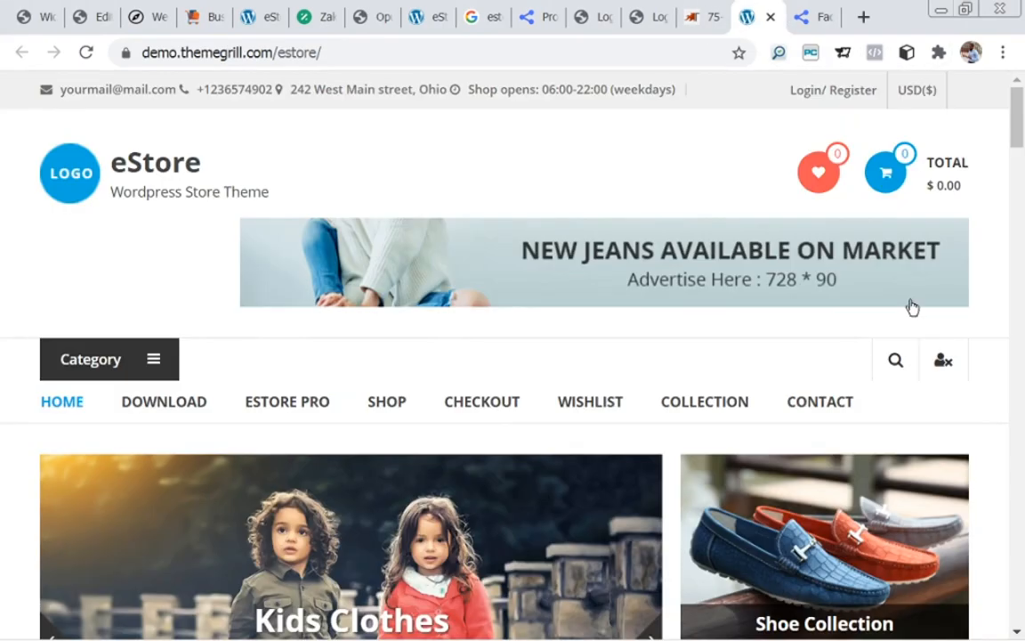
{"action": "left_click_drag", "start_coordinate": [1018, 109], "coordinate": [1018, 429]}
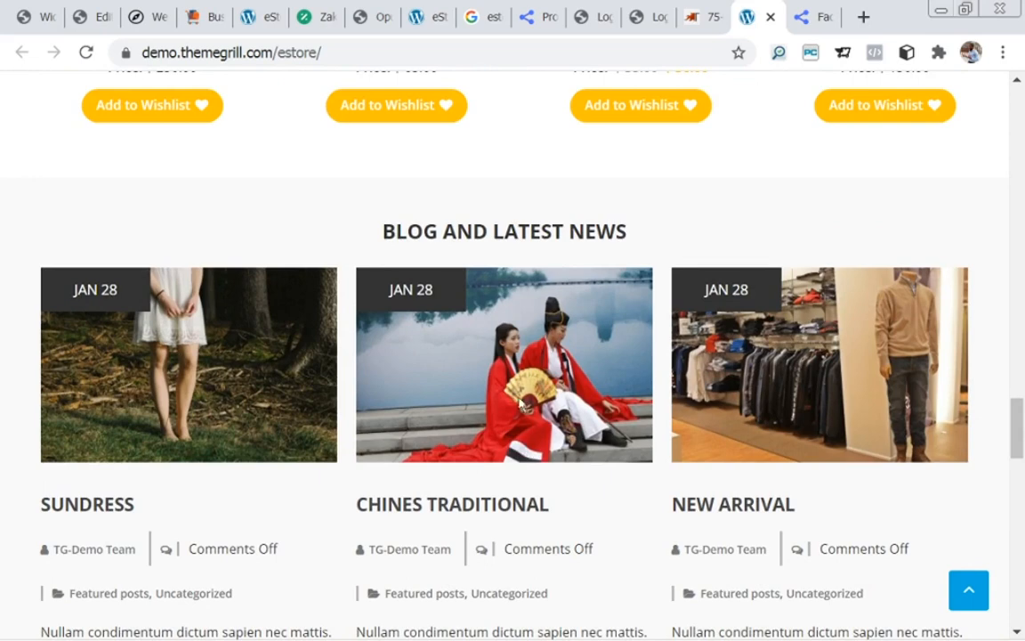
{"action": "left_click", "coordinate": [488, 511]}
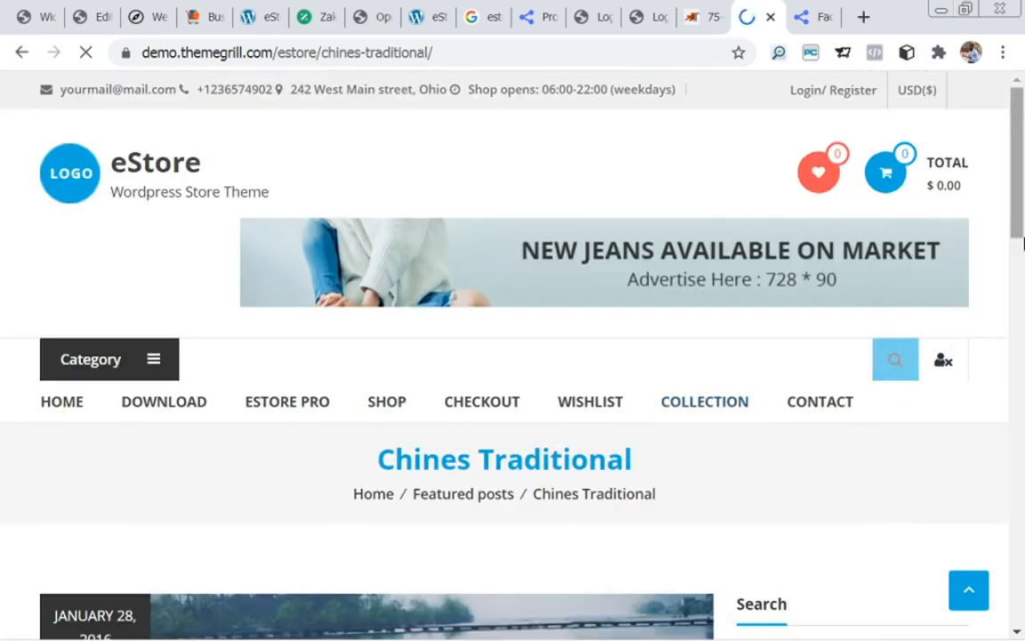
- Compare the sidebar of the Chines Traditional demo post with the widgets assigned to the store's Right Sidebar
{"action": "left_click_drag", "start_coordinate": [1017, 152], "coordinate": [1002, 255]}
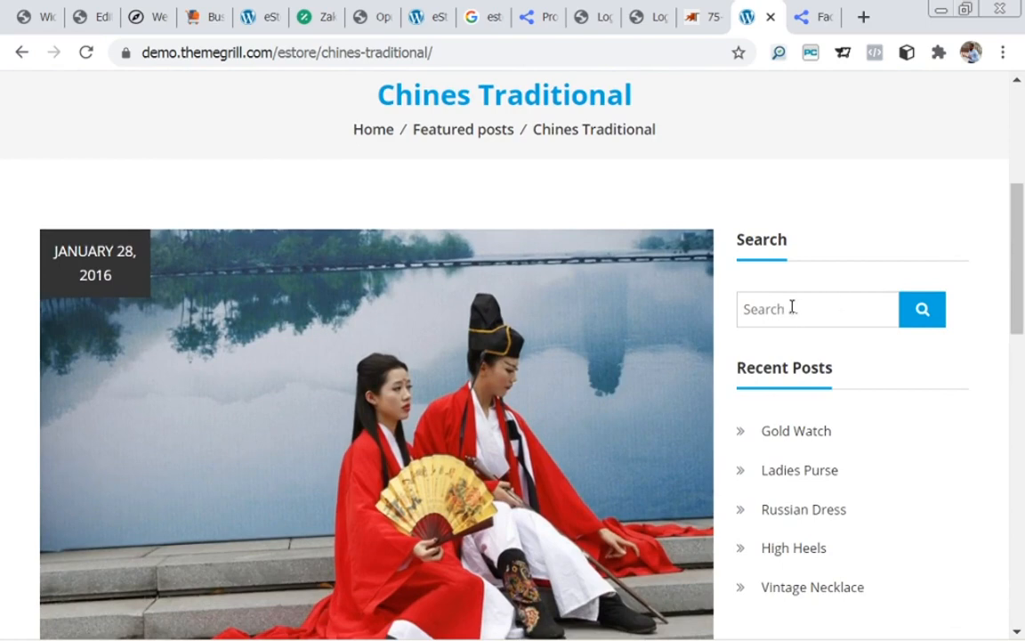
{"action": "left_click", "coordinate": [7, 18]}
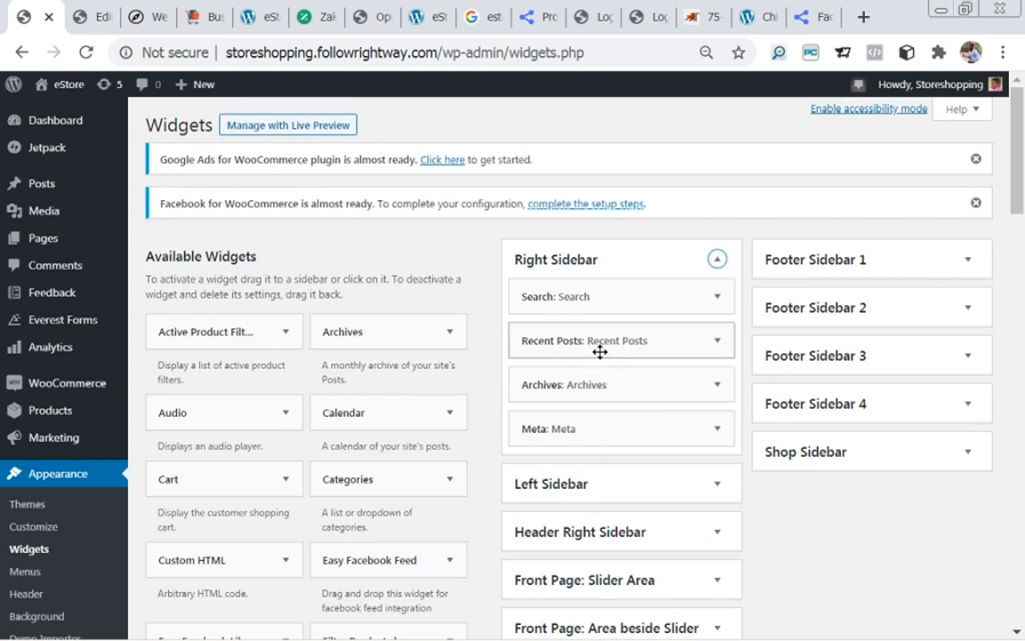
{"action": "left_click", "coordinate": [750, 18]}
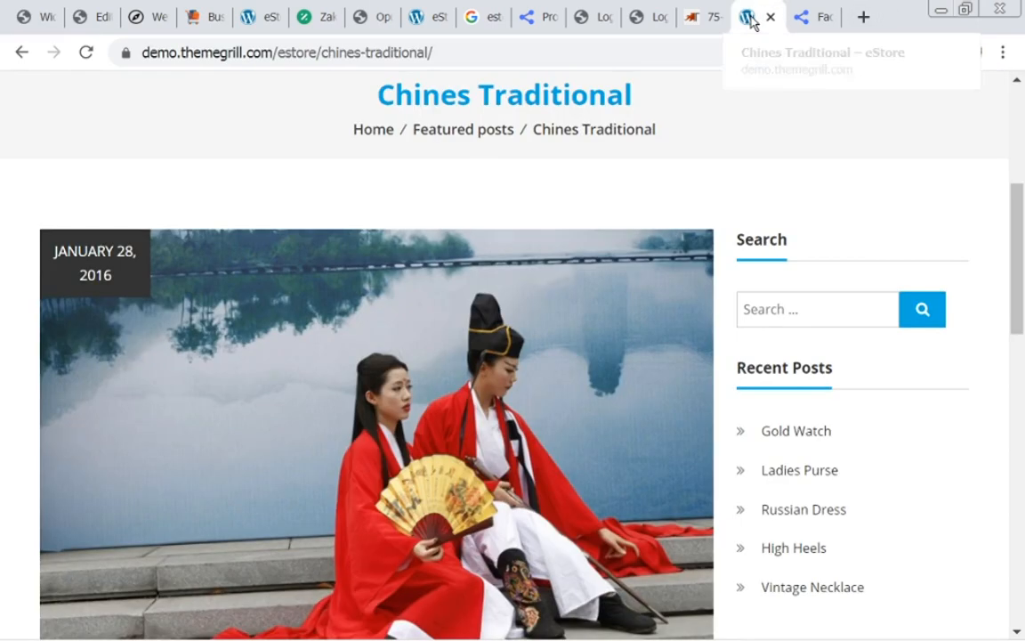
- Open the Converse product from the demo home page's Women Collection and examine its page layout and sidebar
{"action": "left_click_drag", "start_coordinate": [1015, 298], "coordinate": [1010, 156]}
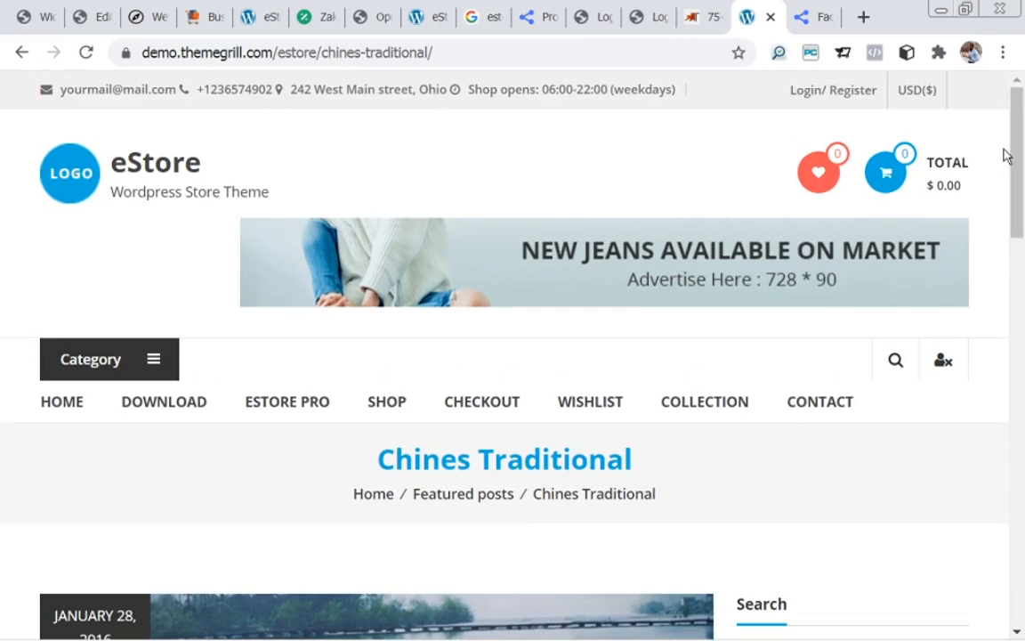
{"action": "left_click", "coordinate": [153, 162]}
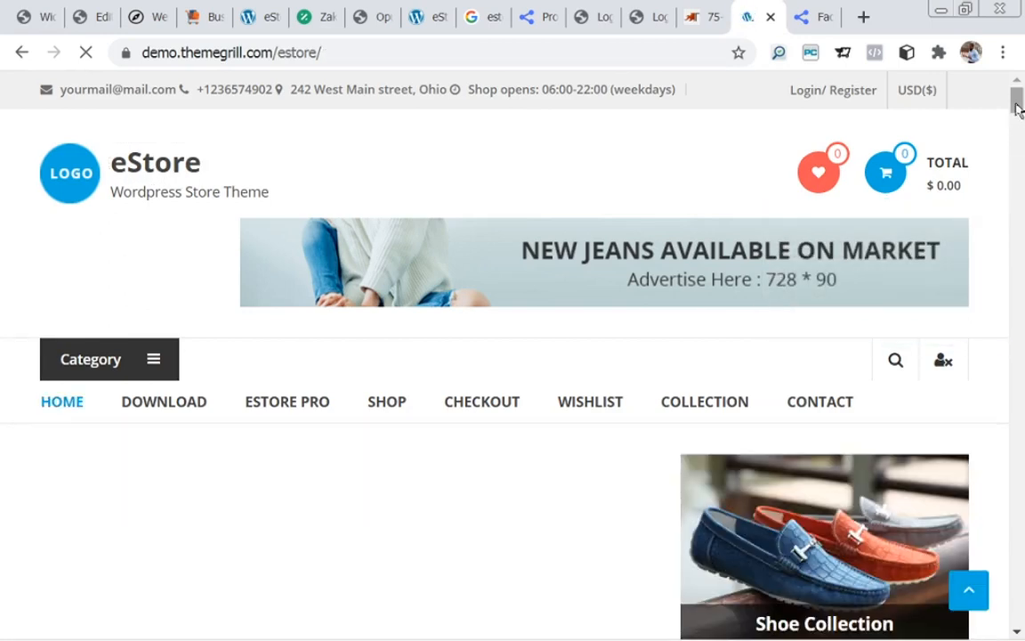
{"action": "left_click_drag", "start_coordinate": [1017, 107], "coordinate": [1017, 272]}
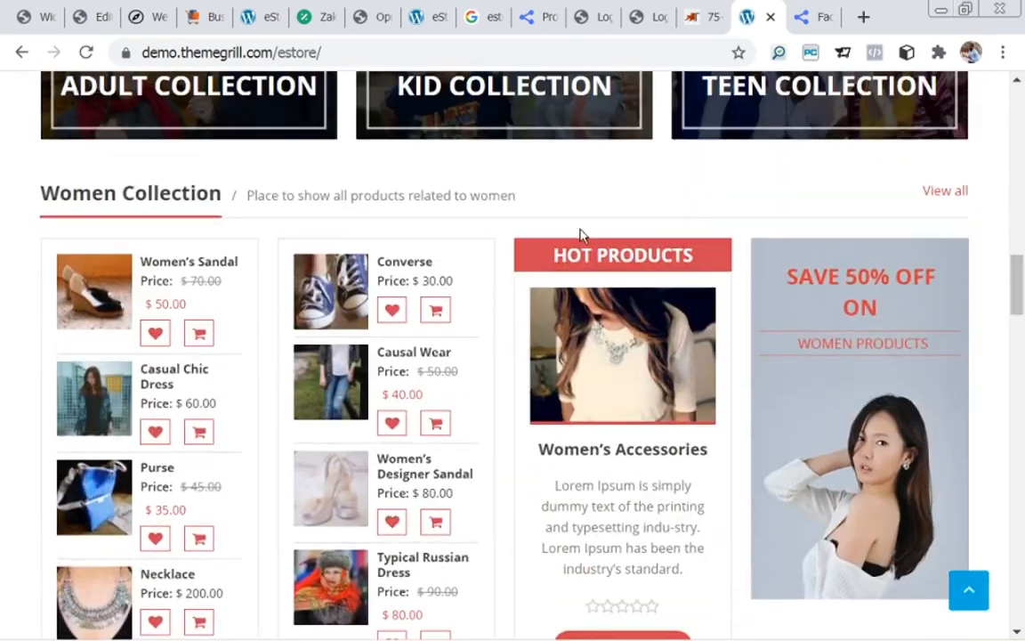
{"action": "left_click", "coordinate": [322, 291]}
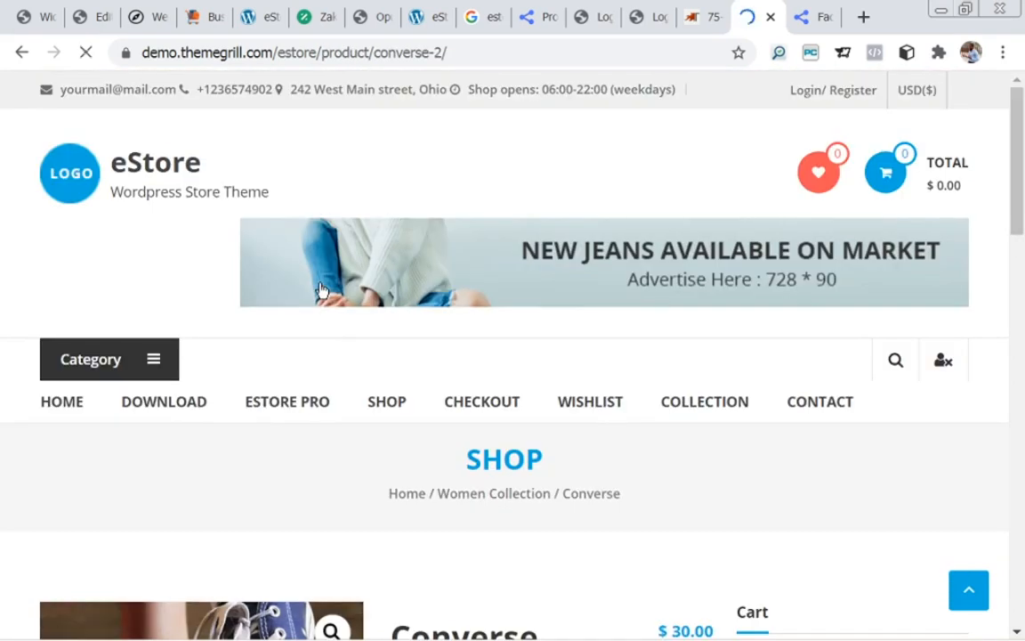
{"action": "left_click_drag", "start_coordinate": [1020, 201], "coordinate": [1022, 304]}
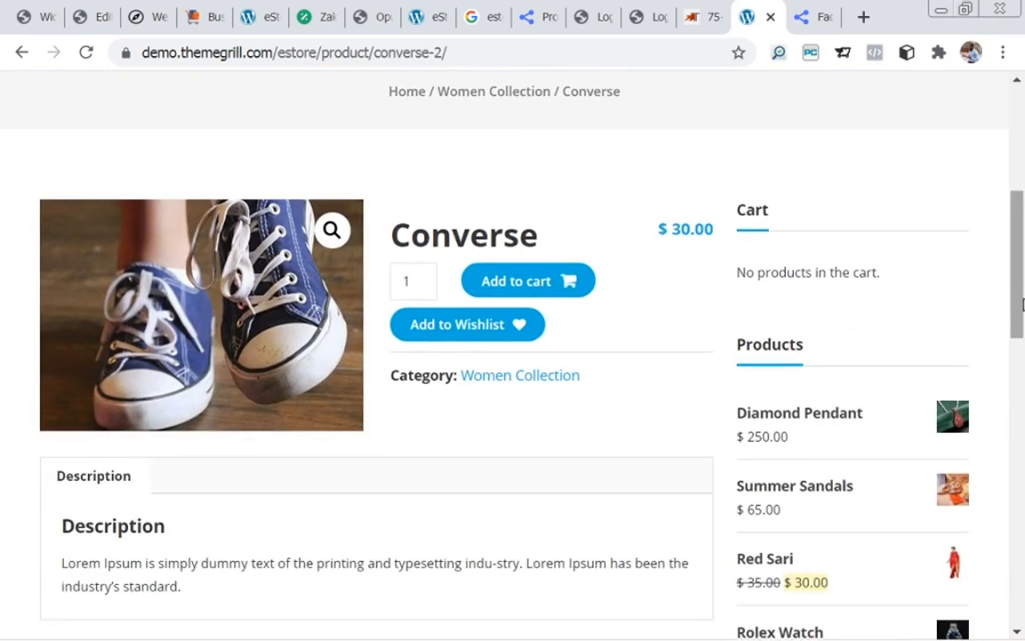
{"action": "left_click_drag", "start_coordinate": [1021, 292], "coordinate": [1023, 378]}
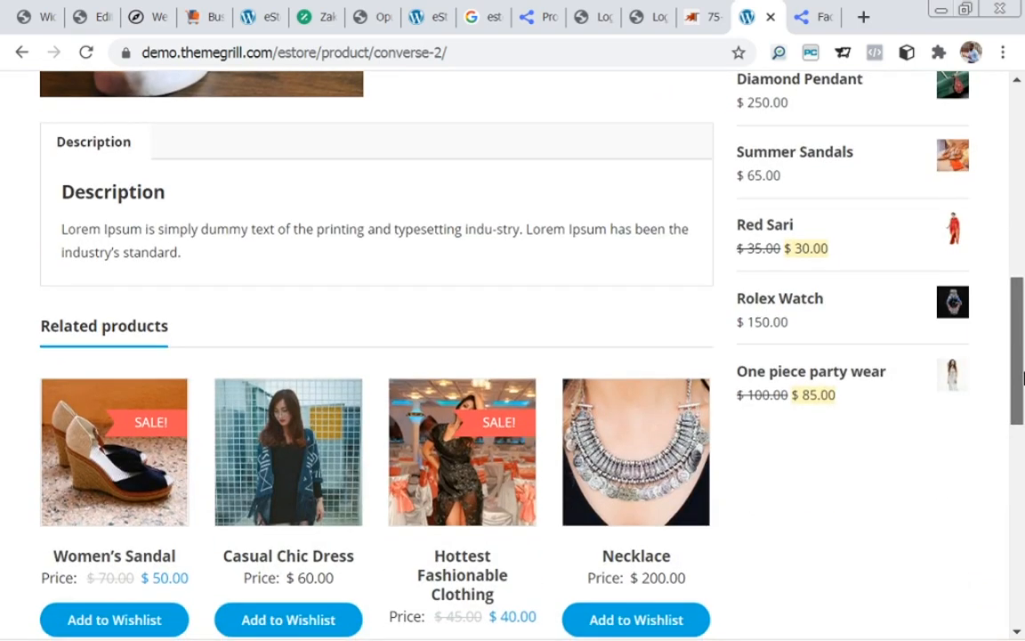
{"action": "left_click_drag", "start_coordinate": [1023, 379], "coordinate": [1003, 270]}
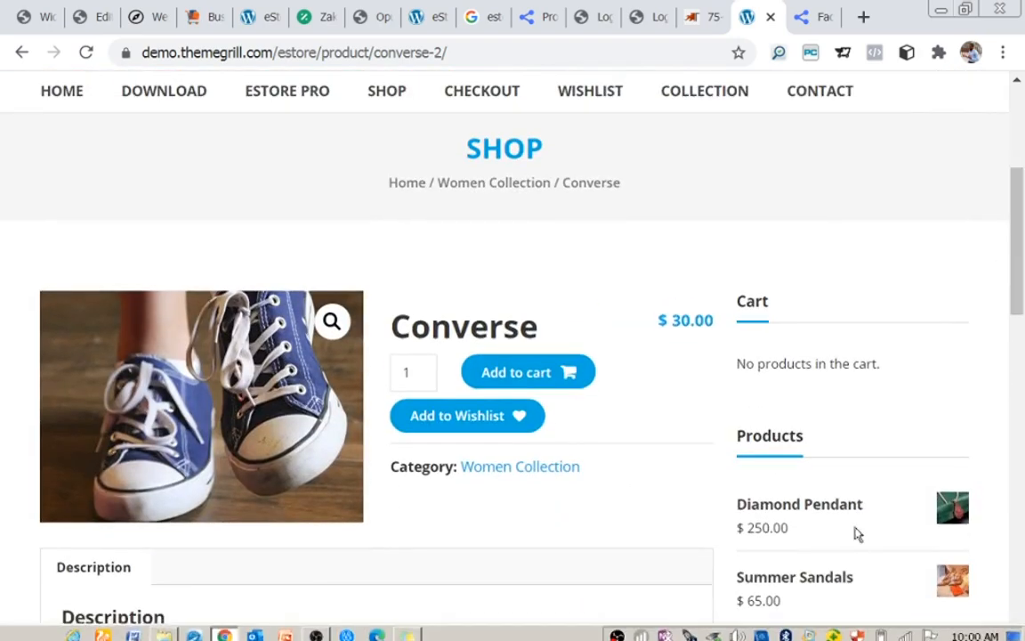
{"action": "left_click_drag", "start_coordinate": [1021, 263], "coordinate": [522, 142]}
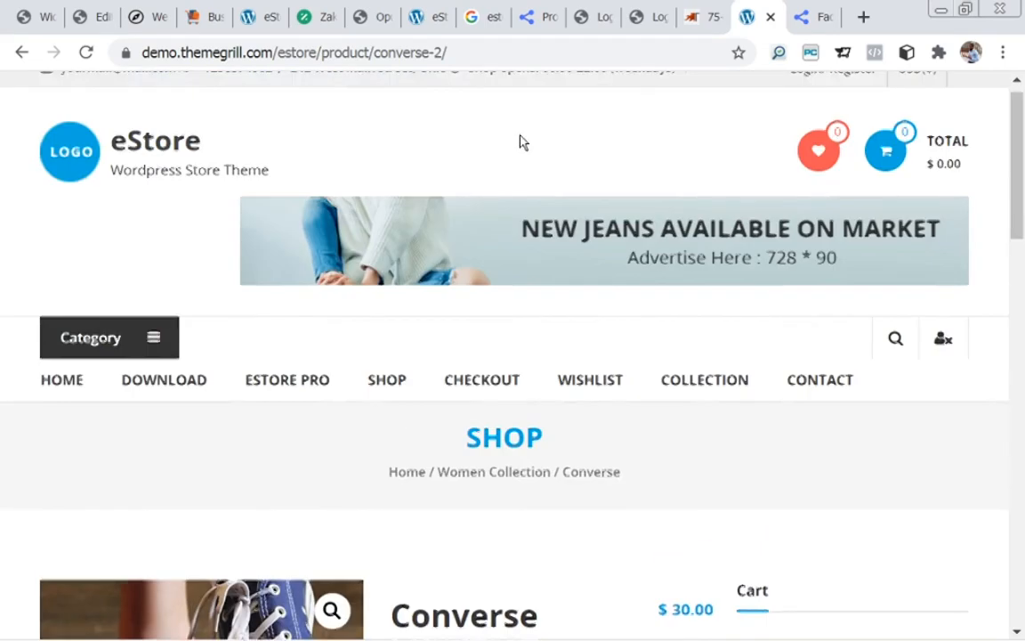
- Return to the store's Widgets page and compare the widgets in the Left Sidebar with those in the Right Sidebar
{"action": "left_click", "coordinate": [18, 16]}
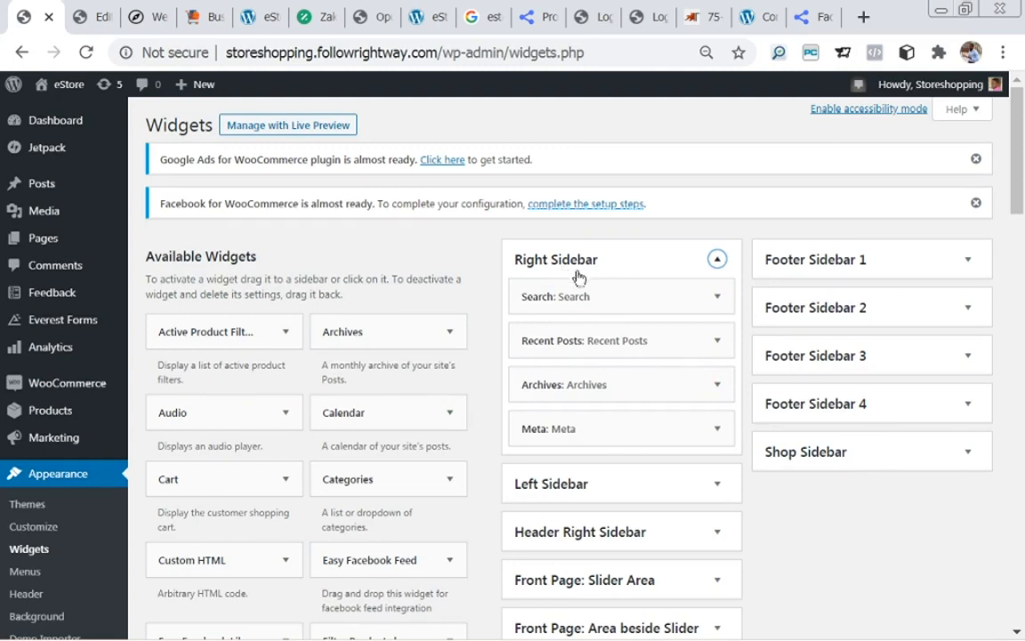
{"action": "left_click", "coordinate": [720, 260]}
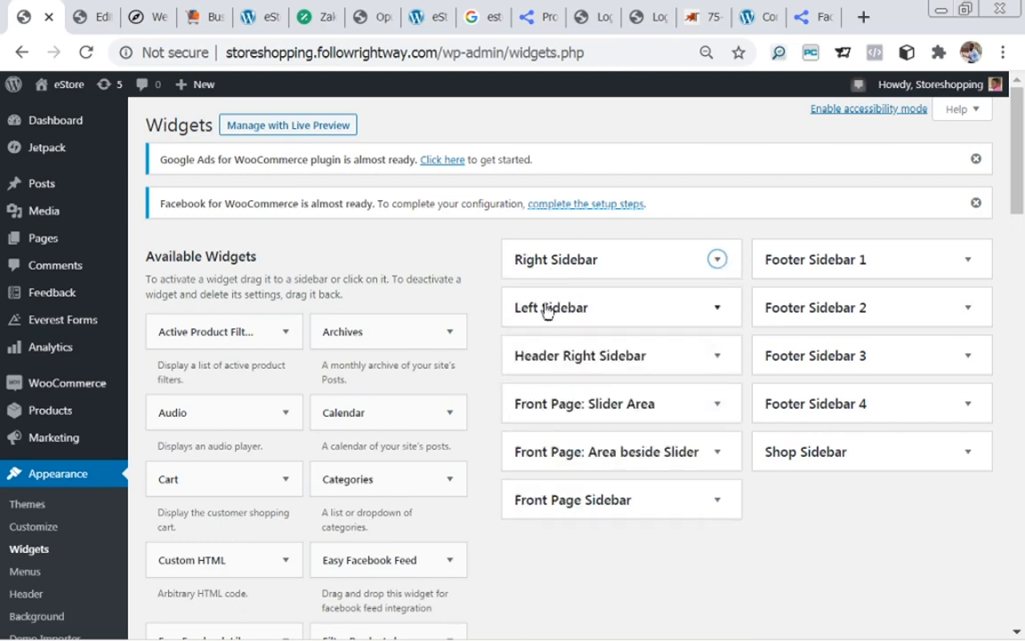
{"action": "left_click", "coordinate": [717, 308]}
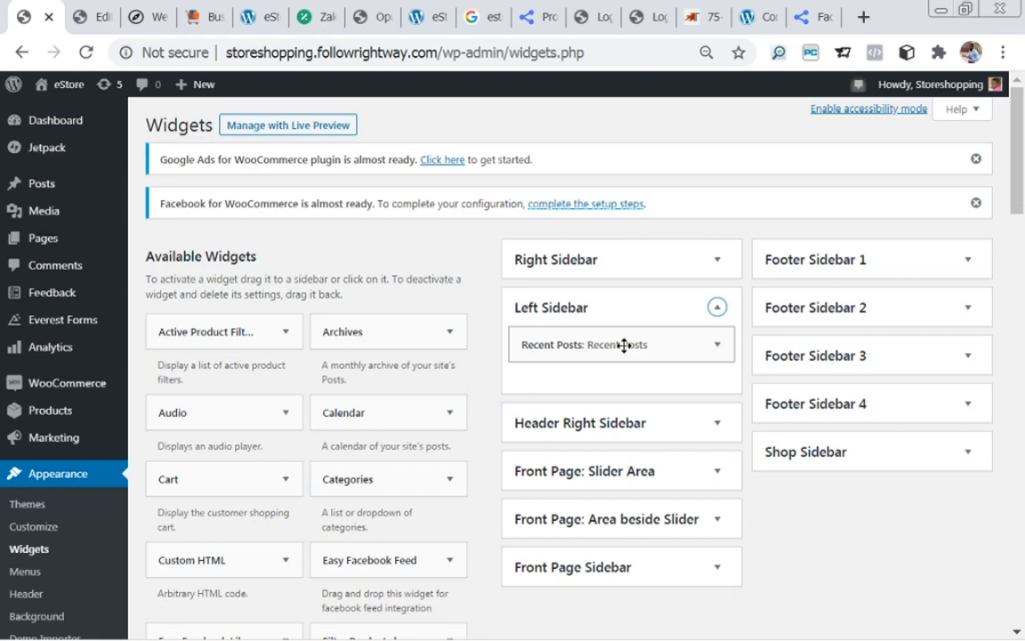
{"action": "left_click", "coordinate": [718, 259]}
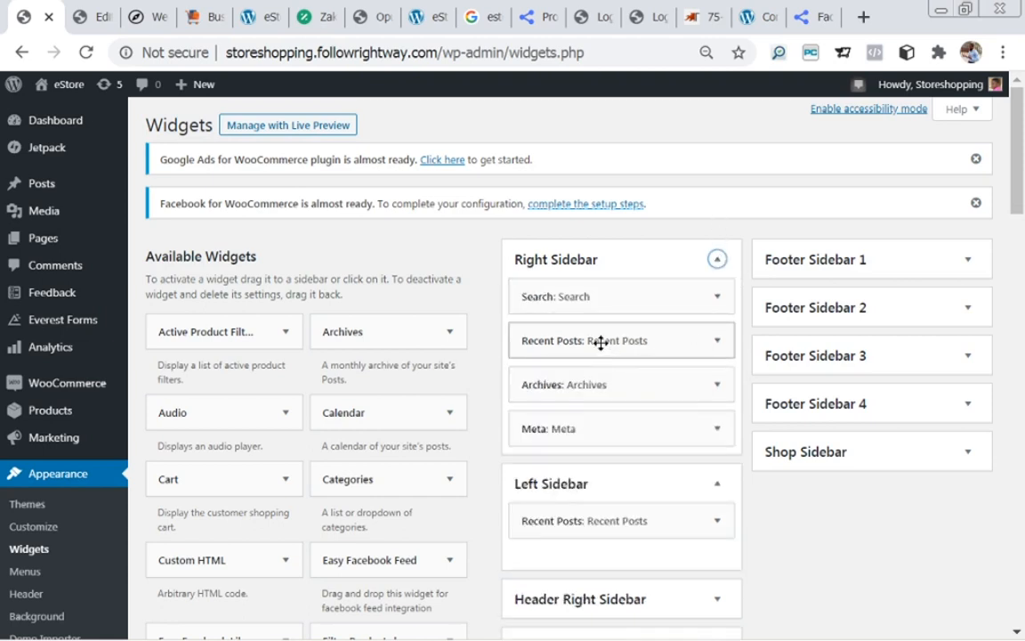
{"action": "left_click", "coordinate": [719, 259]}
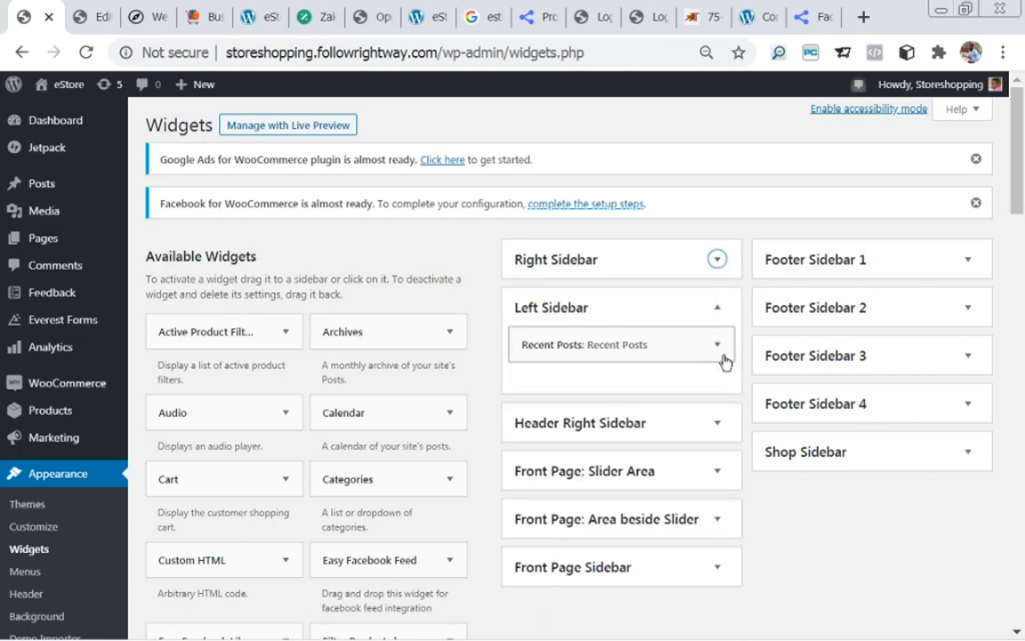
{"action": "left_click", "coordinate": [720, 312]}
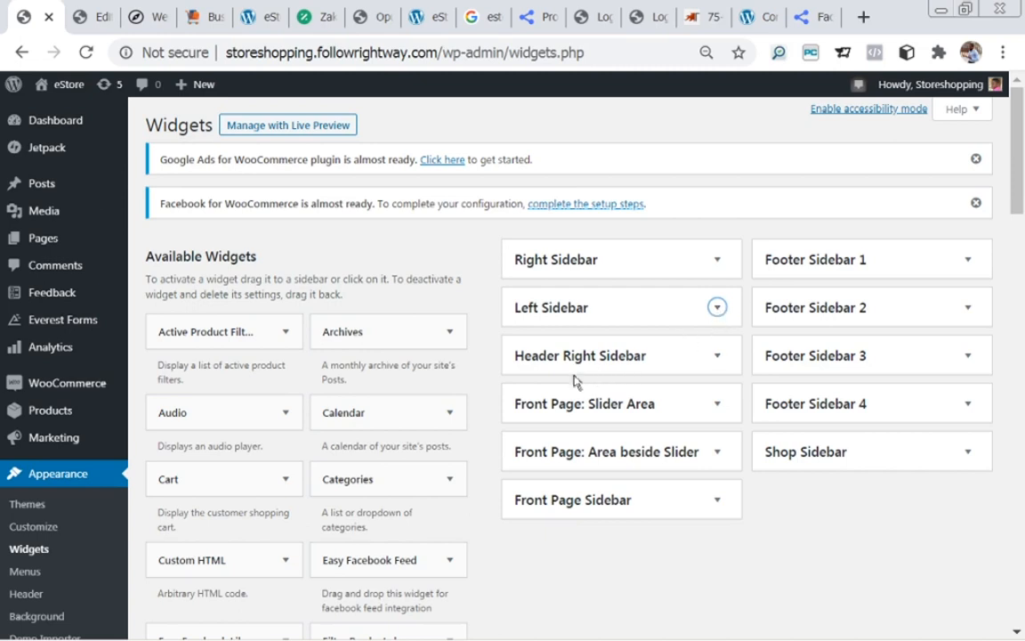
- Expand the Header Right Sidebar and compare its widget with the banner in the demo site's header
{"action": "left_click", "coordinate": [717, 355]}
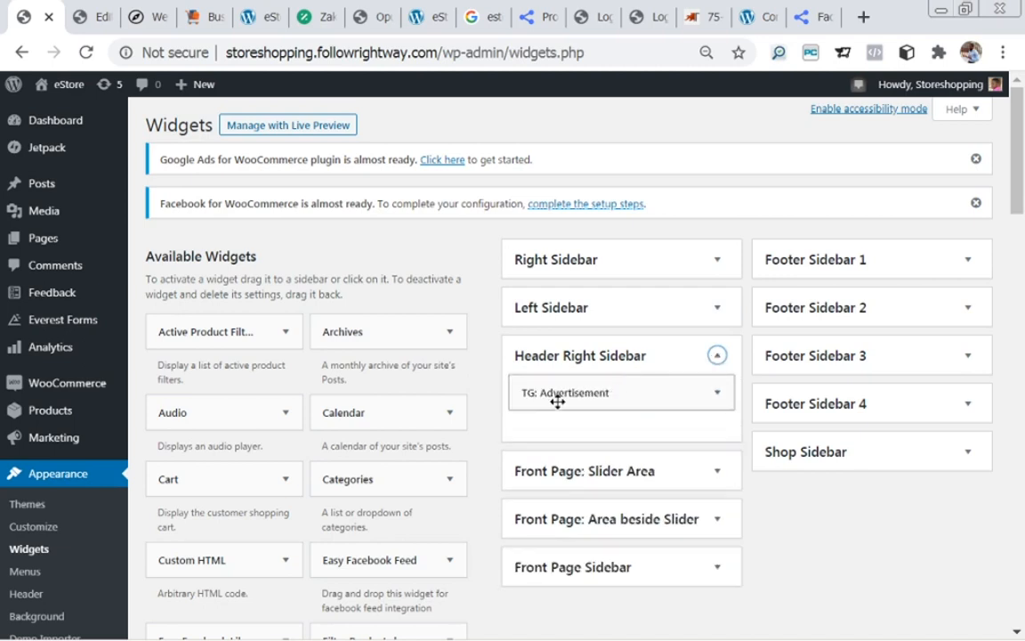
{"action": "left_click", "coordinate": [753, 16]}
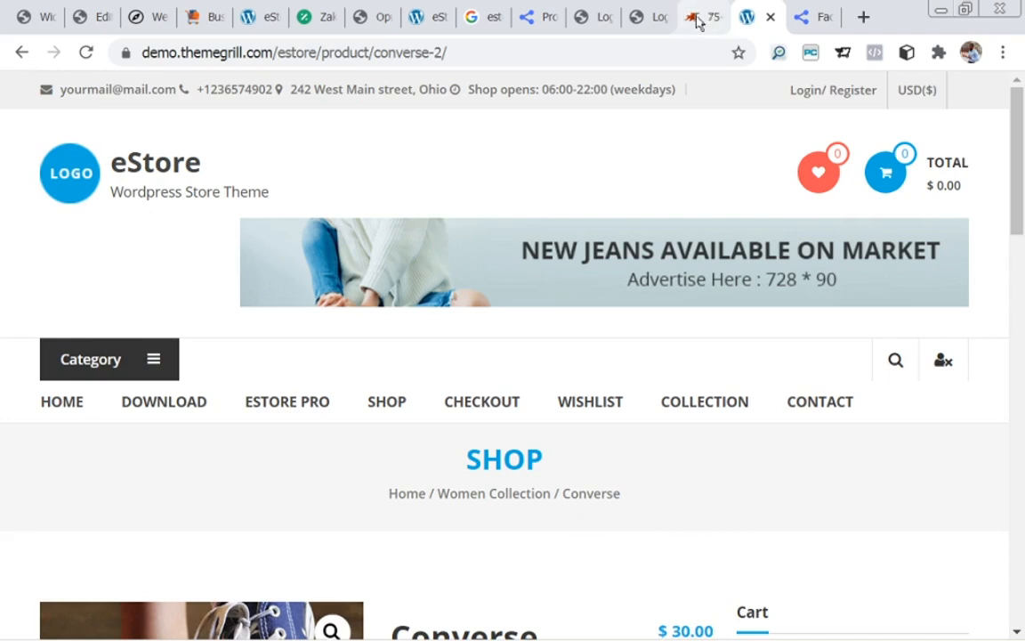
{"action": "left_click", "coordinate": [23, 18]}
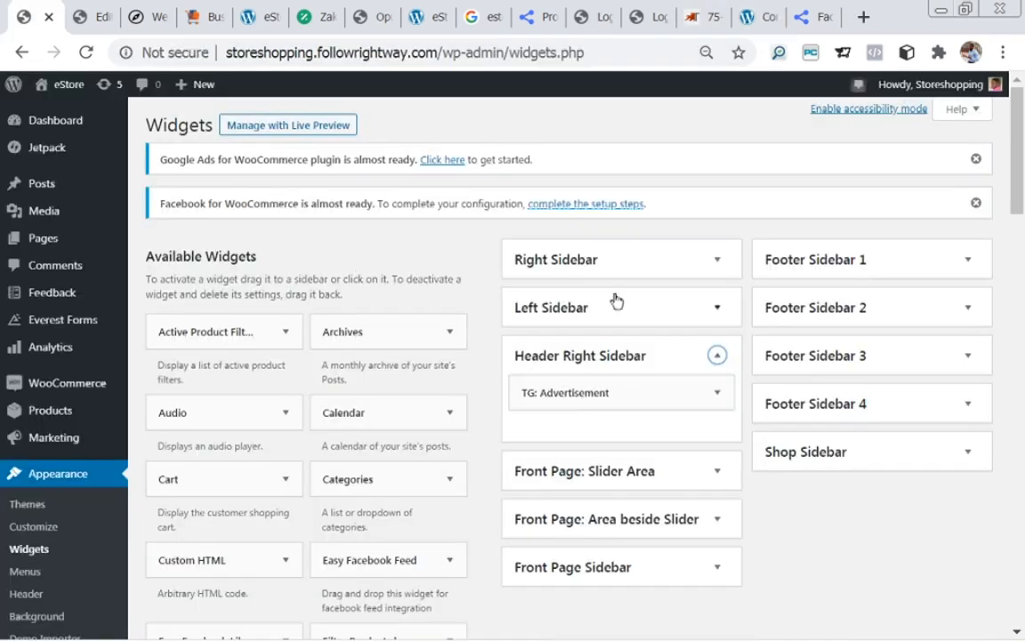
{"action": "left_click", "coordinate": [738, 19]}
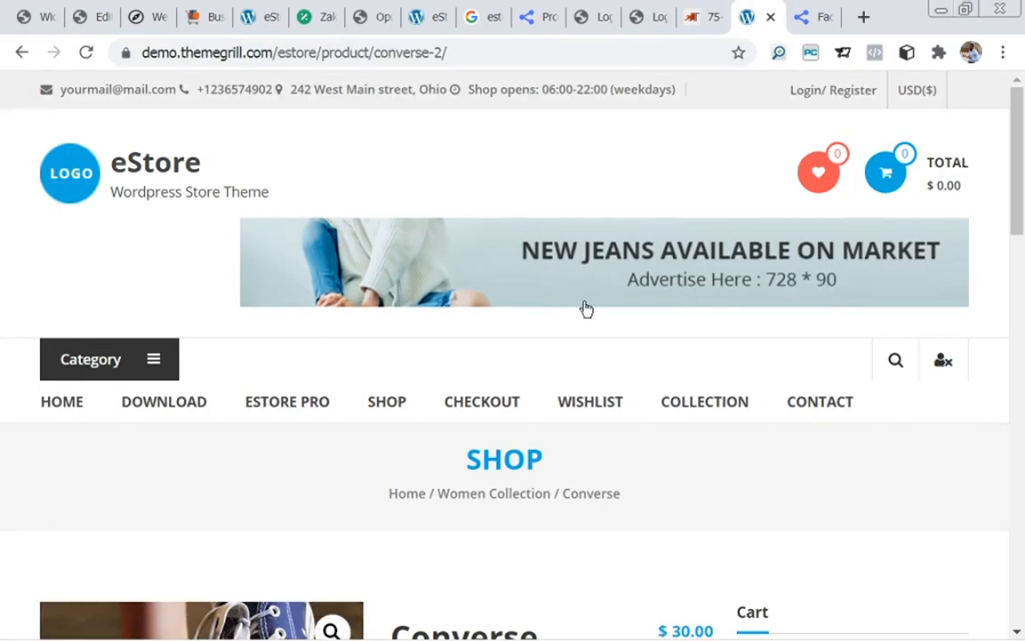
{"action": "left_click", "coordinate": [27, 16]}
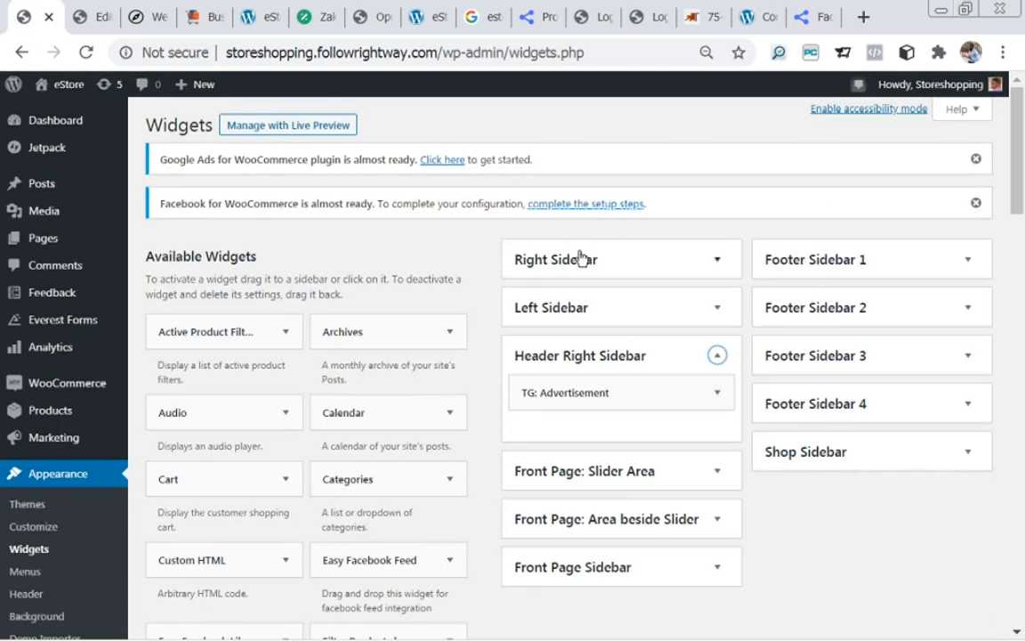
- Examine the TG: Advertisement widget's settings in the Header Right Sidebar against the demo banner, then close them
{"action": "left_click", "coordinate": [719, 395]}
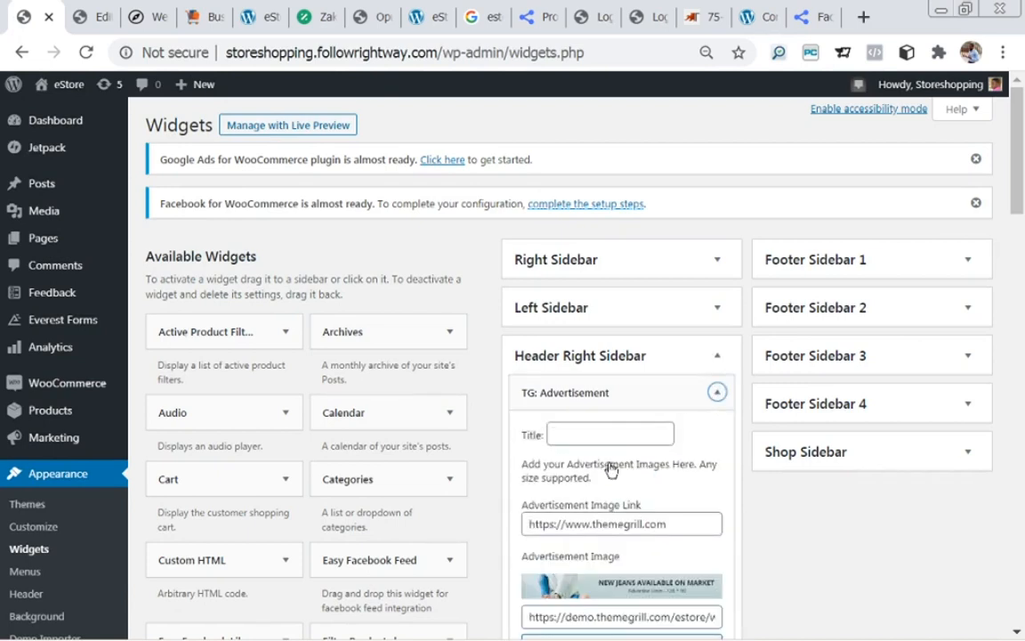
{"action": "left_click", "coordinate": [756, 19]}
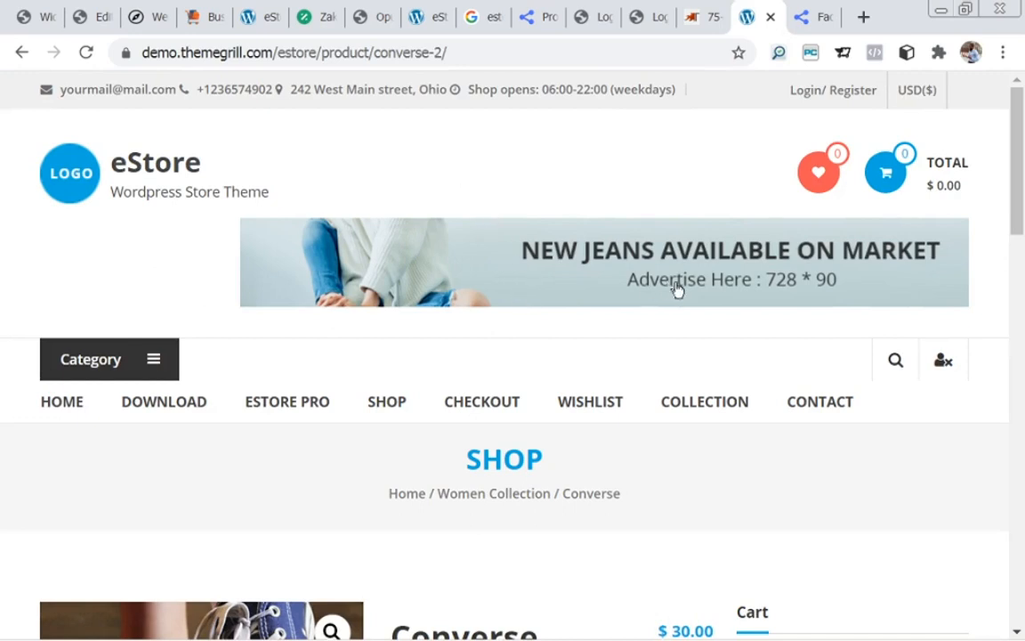
{"action": "key", "text": "ctrl+1"}
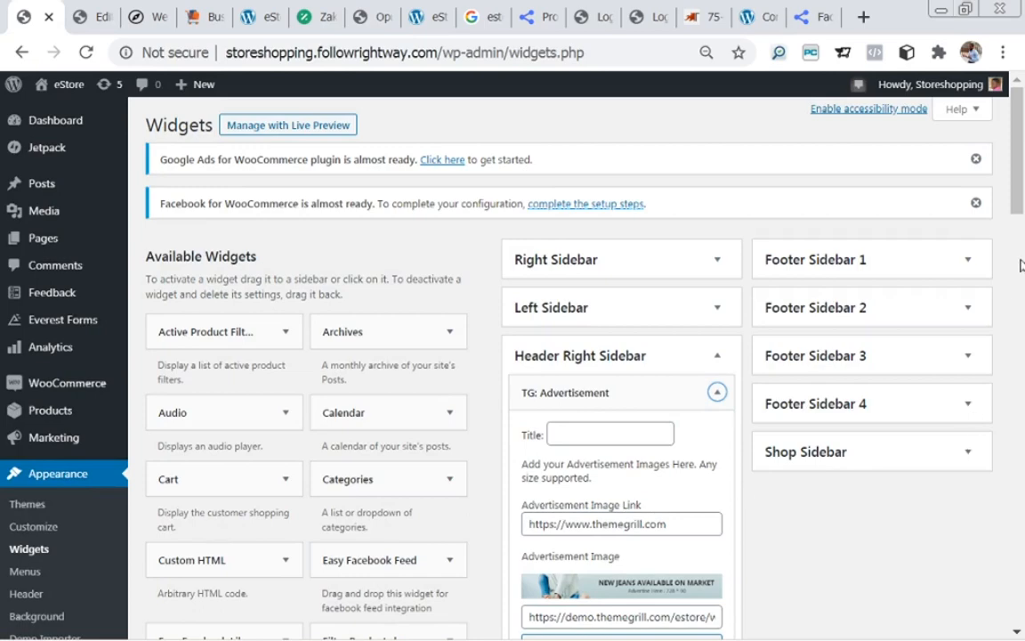
{"action": "scroll", "coordinate": [1021, 240], "scroll_direction": "down", "scroll_amount": 2}
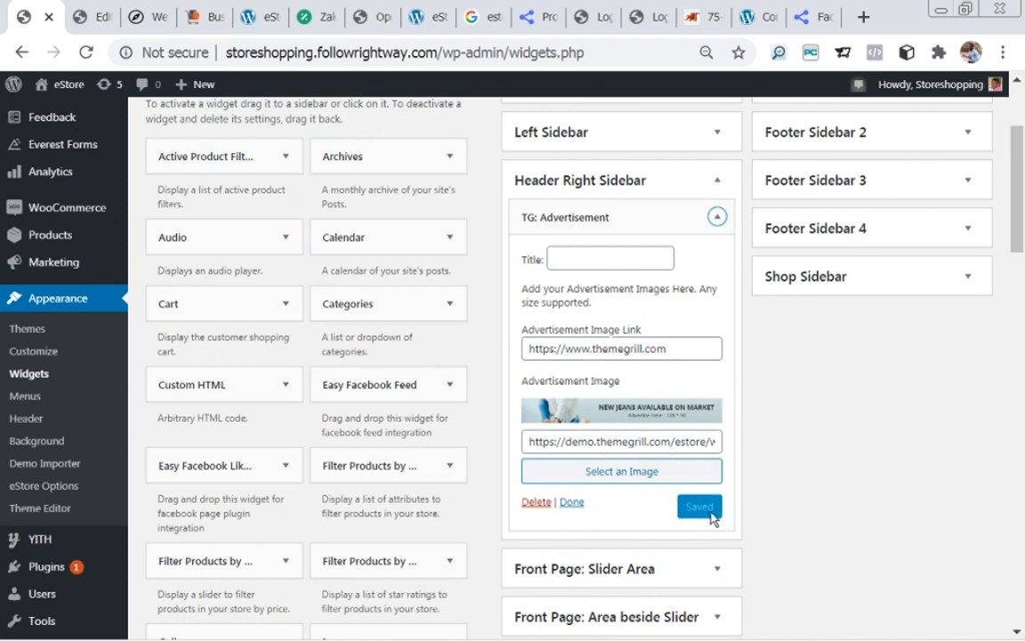
{"action": "left_click", "coordinate": [571, 503]}
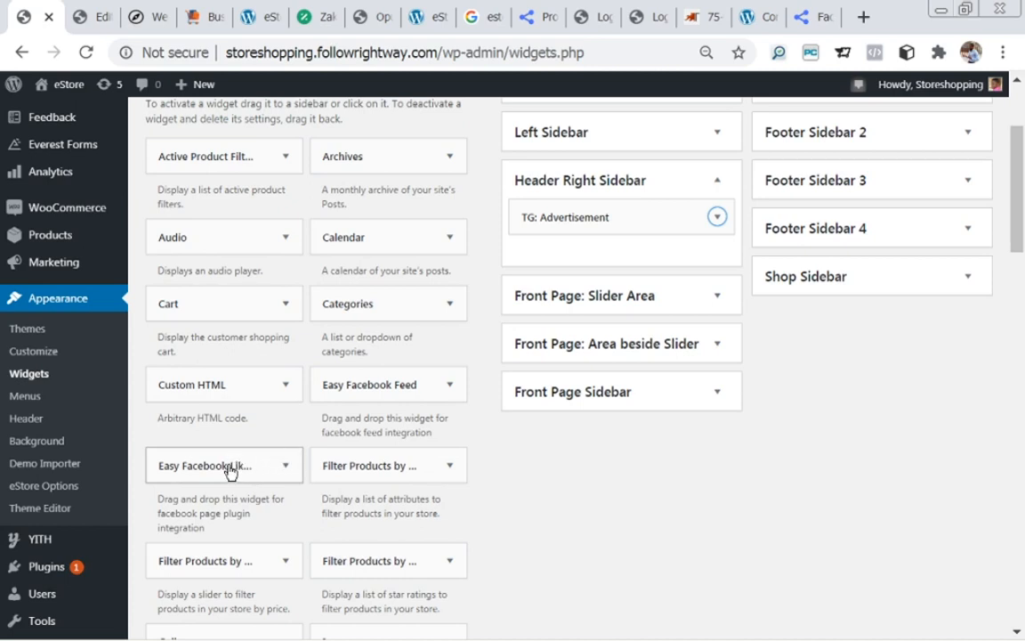
- Try the Easy Facebook Likebox widget in the Header Right Sidebar, leaving its settings at their defaults, and delete it again
{"action": "left_click_drag", "start_coordinate": [230, 472], "coordinate": [570, 267]}
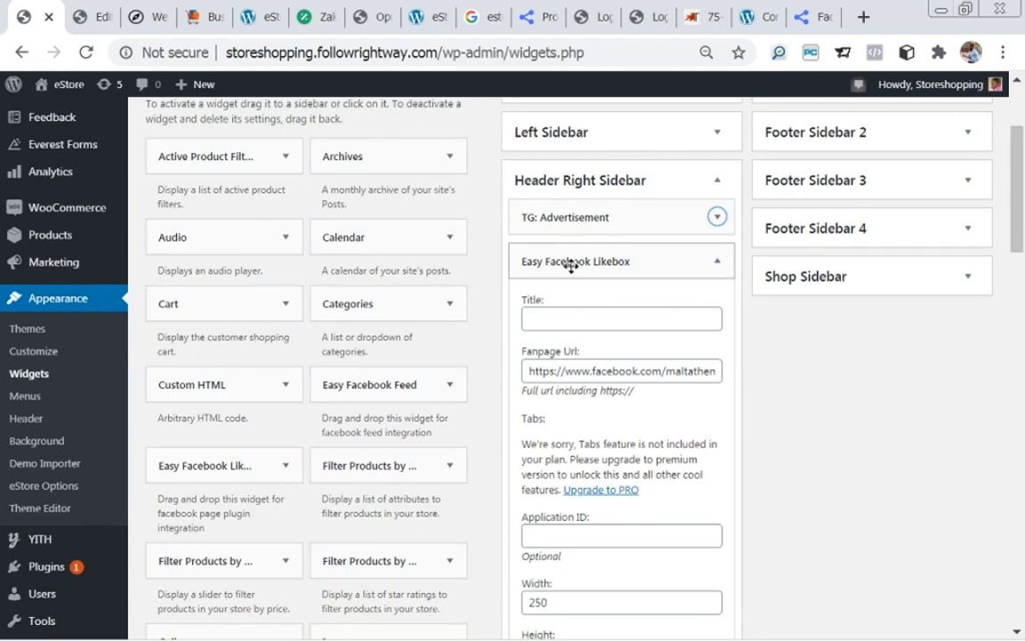
{"action": "left_click", "coordinate": [717, 261]}
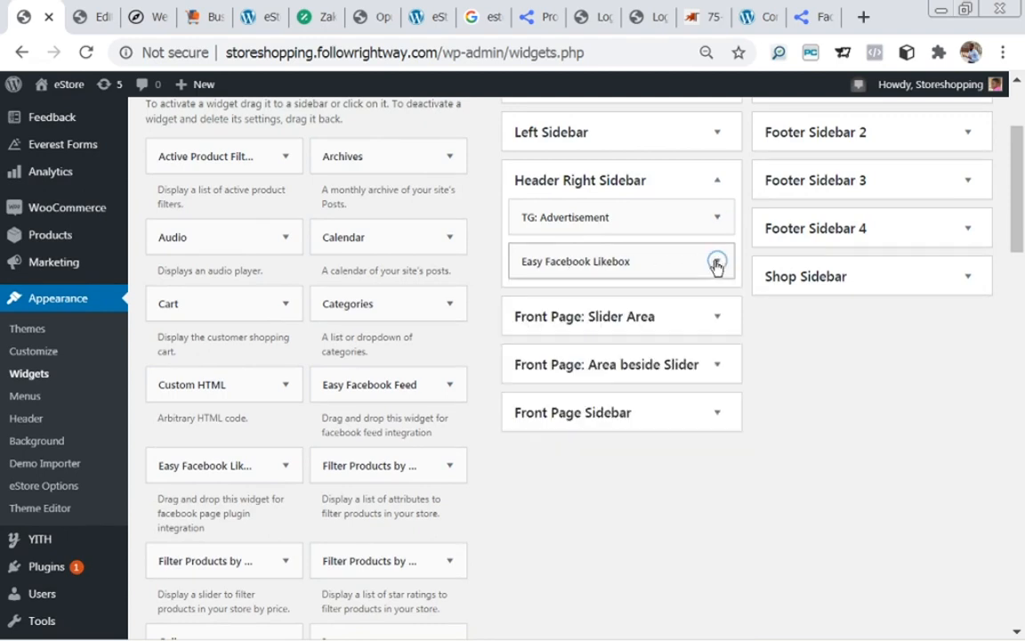
{"action": "left_click", "coordinate": [716, 263]}
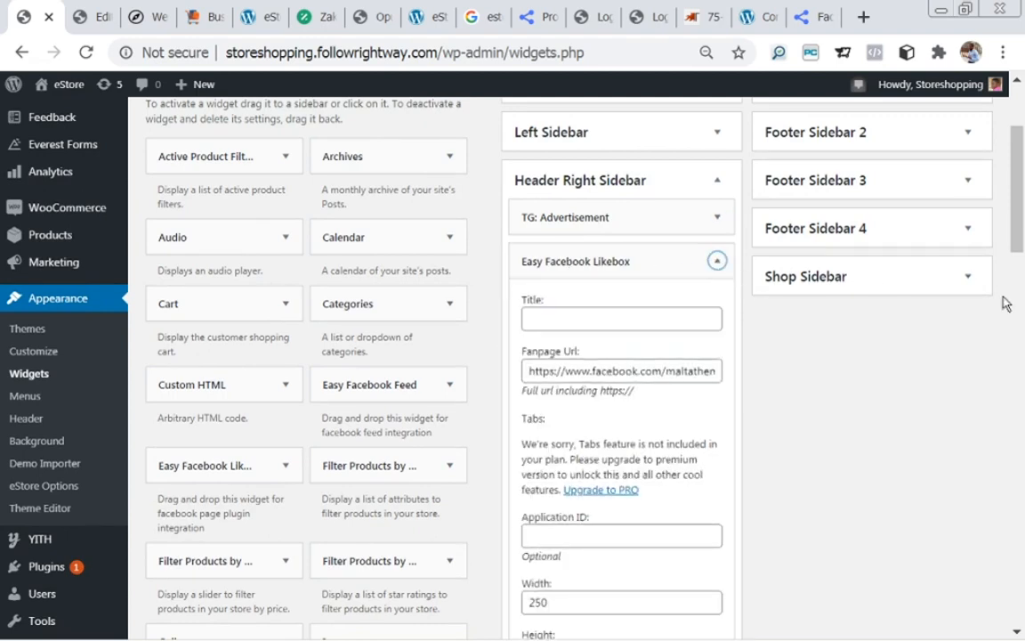
{"action": "left_click_drag", "start_coordinate": [1021, 242], "coordinate": [1022, 415]}
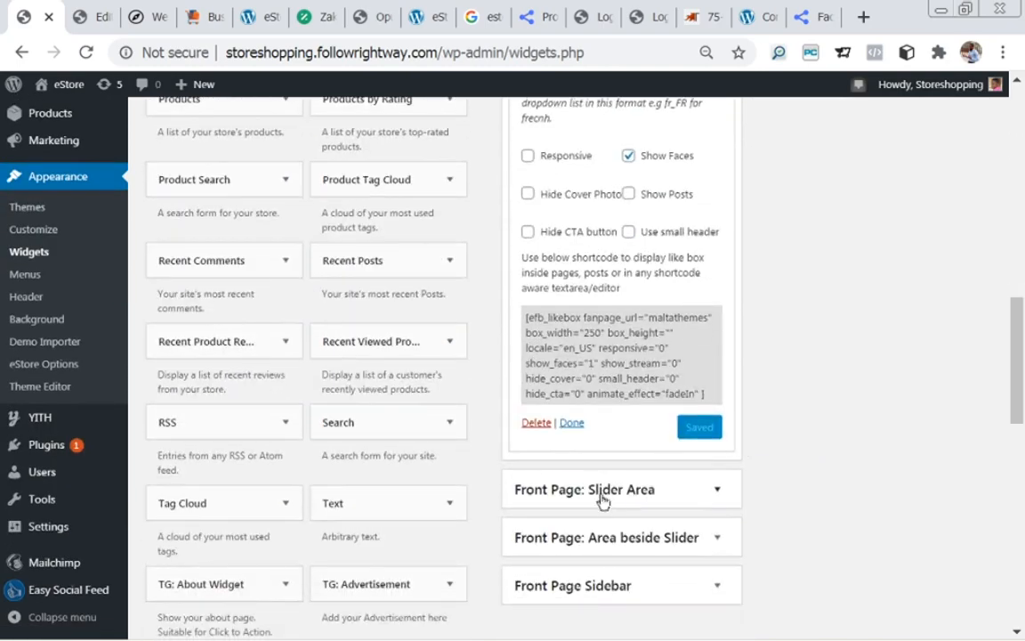
{"action": "left_click", "coordinate": [536, 429]}
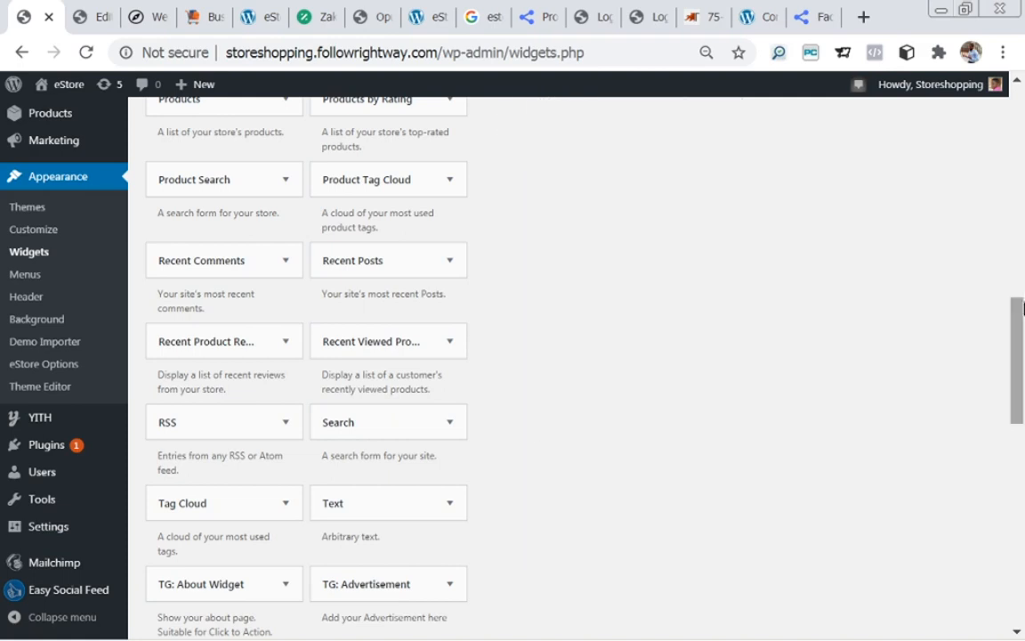
{"action": "left_click_drag", "start_coordinate": [1022, 327], "coordinate": [983, 143]}
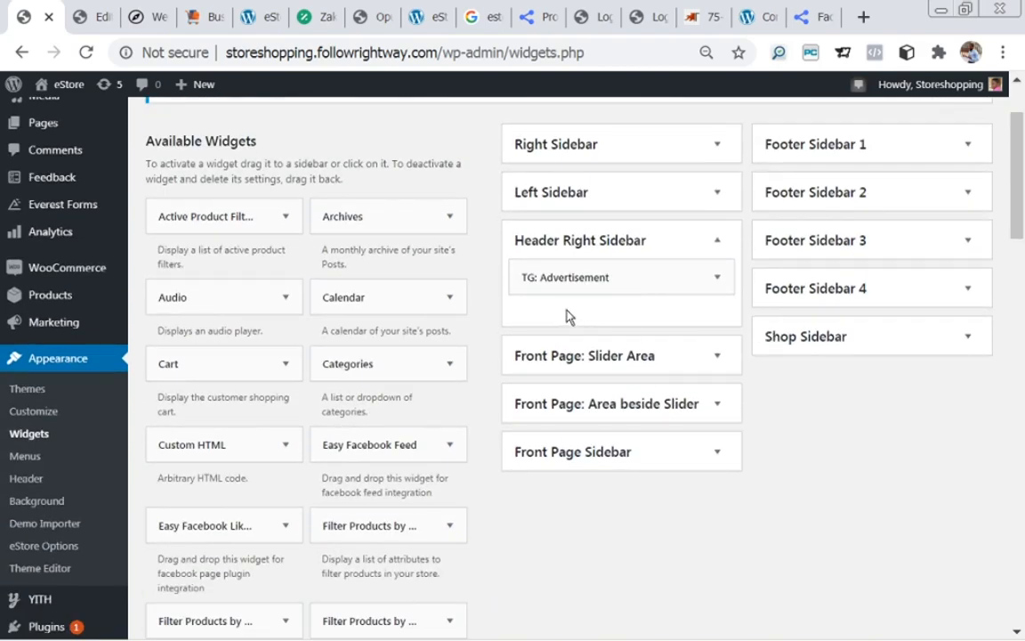
- Check which widget areas the available TG: Advertisement widget can be added to, cancel without adding it, and collapse the Header Right Sidebar
{"action": "left_click_drag", "start_coordinate": [1022, 219], "coordinate": [1022, 446]}
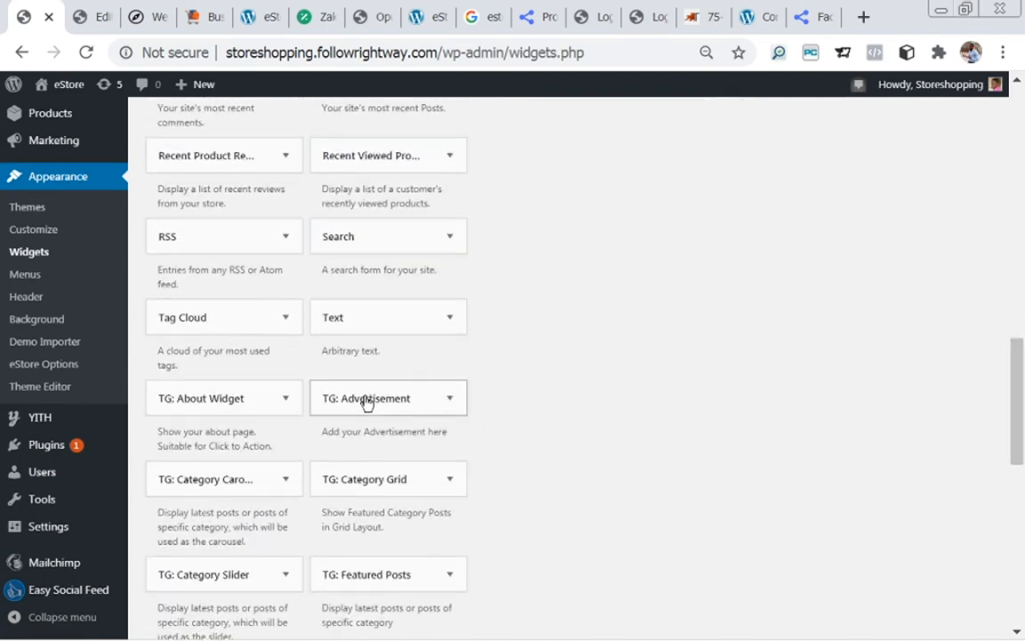
{"action": "left_click", "coordinate": [450, 400]}
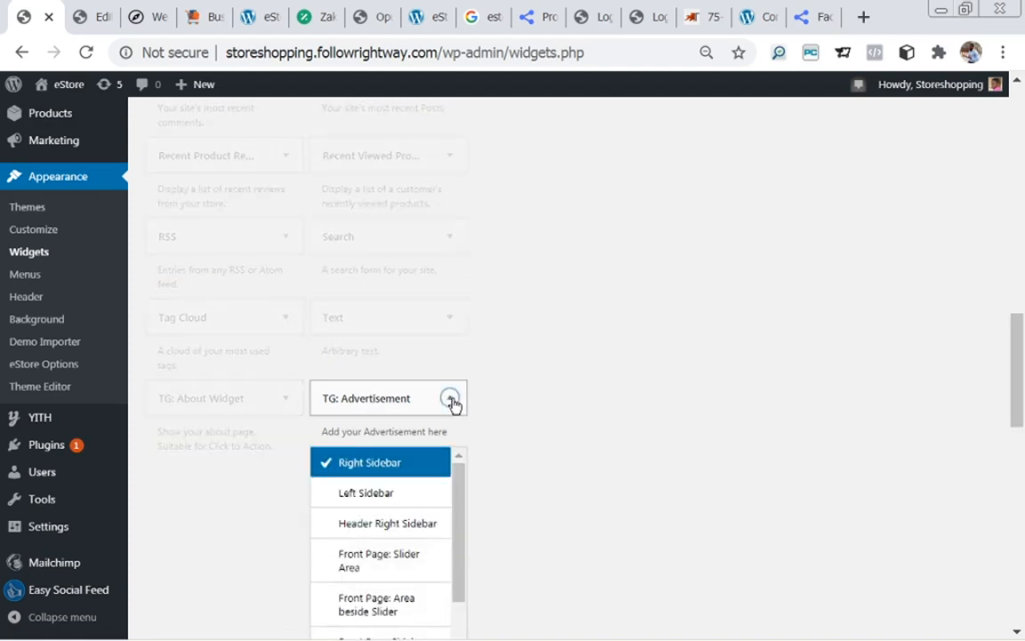
{"action": "left_click_drag", "start_coordinate": [459, 516], "coordinate": [455, 571]}
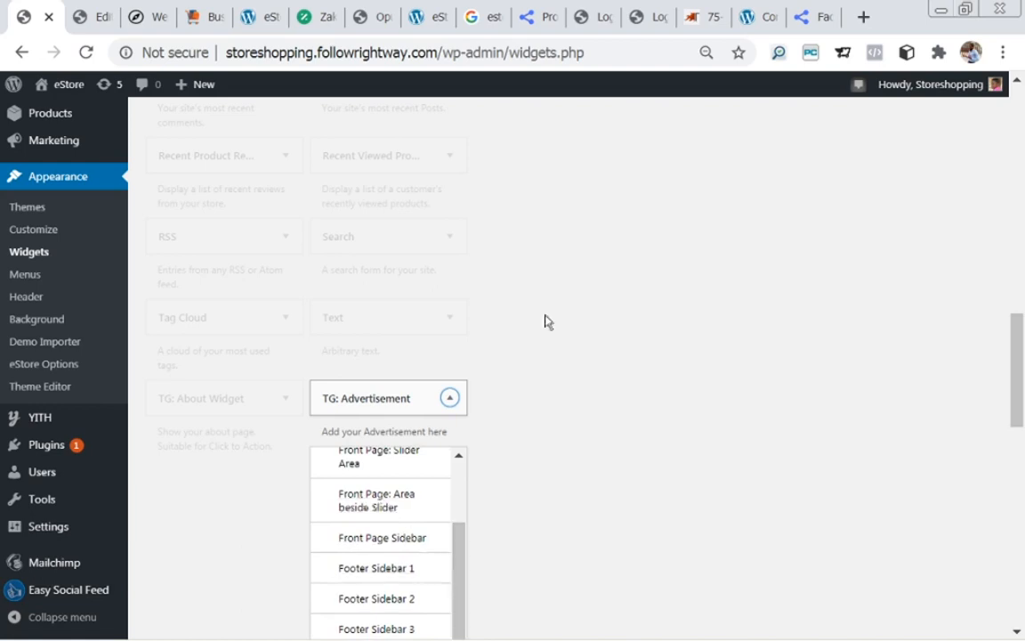
{"action": "left_click", "coordinate": [478, 456]}
{"action": "scroll", "coordinate": [1015, 406], "scroll_direction": "down", "scroll_amount": 3}
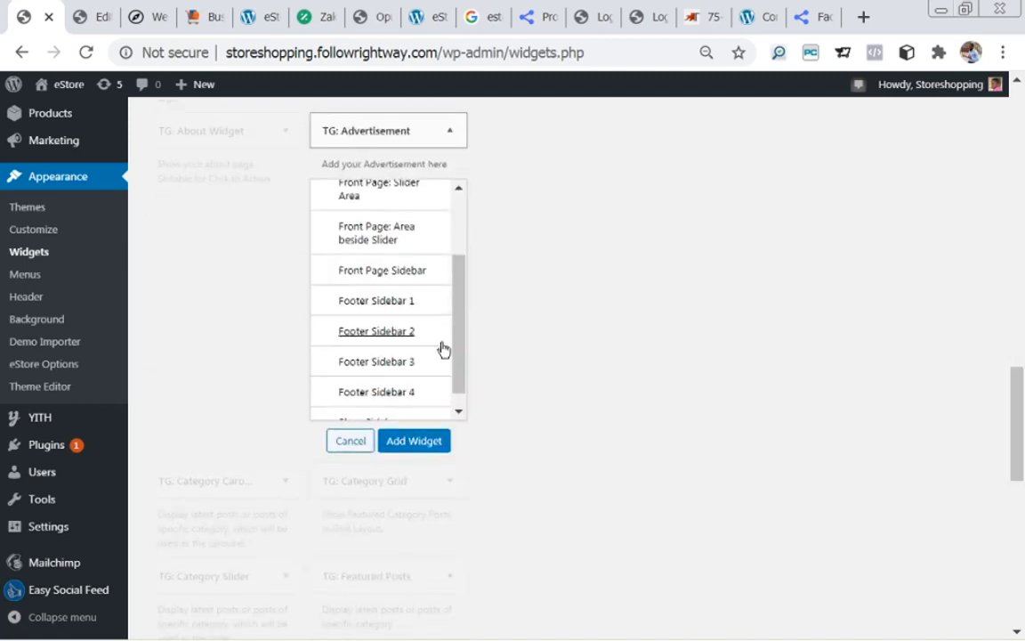
{"action": "left_click", "coordinate": [357, 440]}
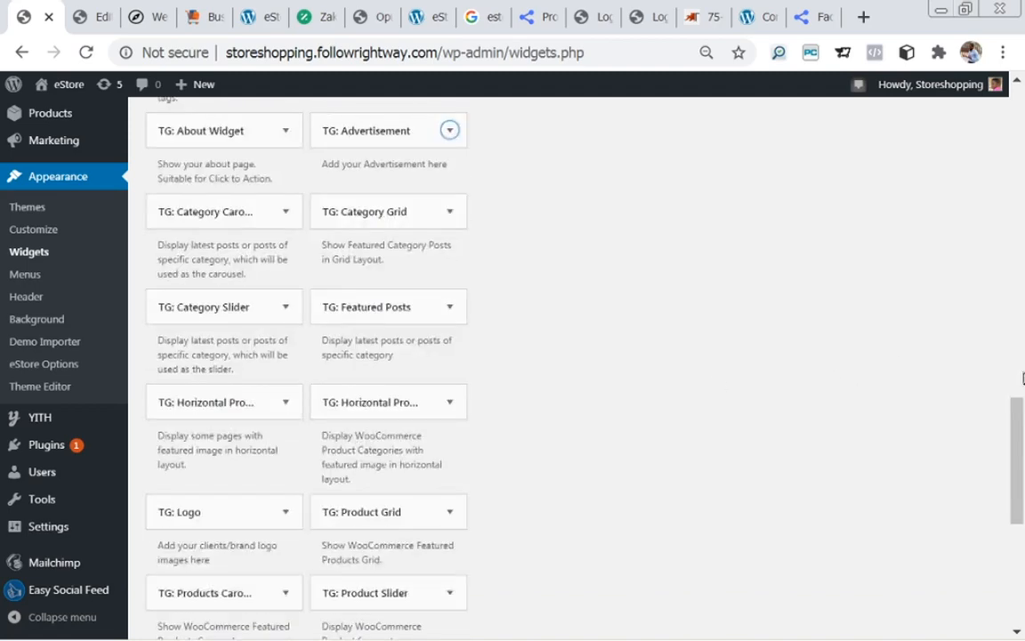
{"action": "scroll", "coordinate": [1001, 105], "scroll_direction": "up", "scroll_amount": 15}
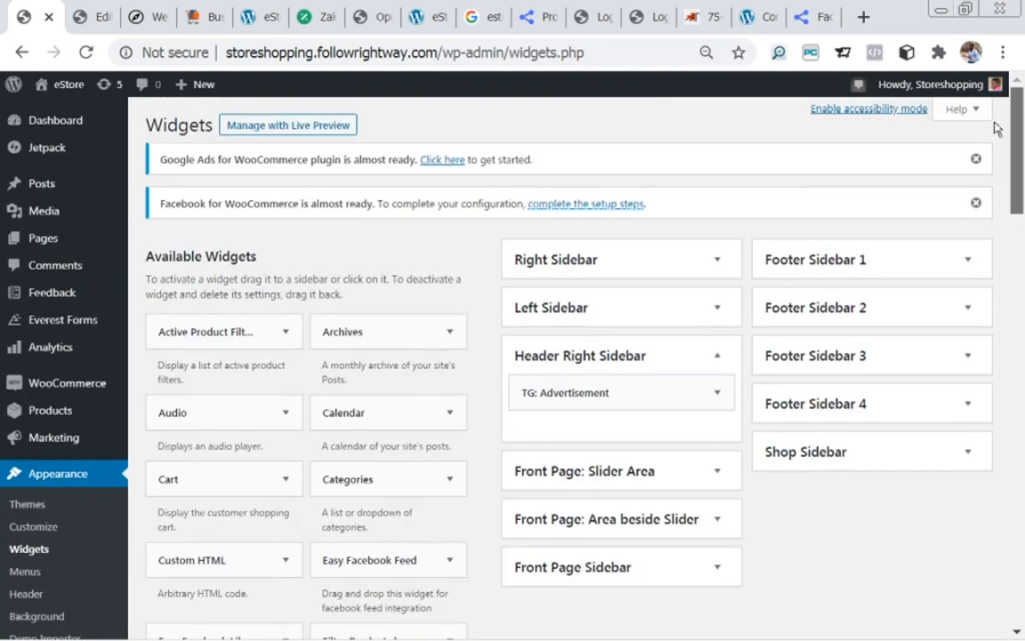
{"action": "scroll", "coordinate": [997, 125], "scroll_direction": "down", "scroll_amount": 1}
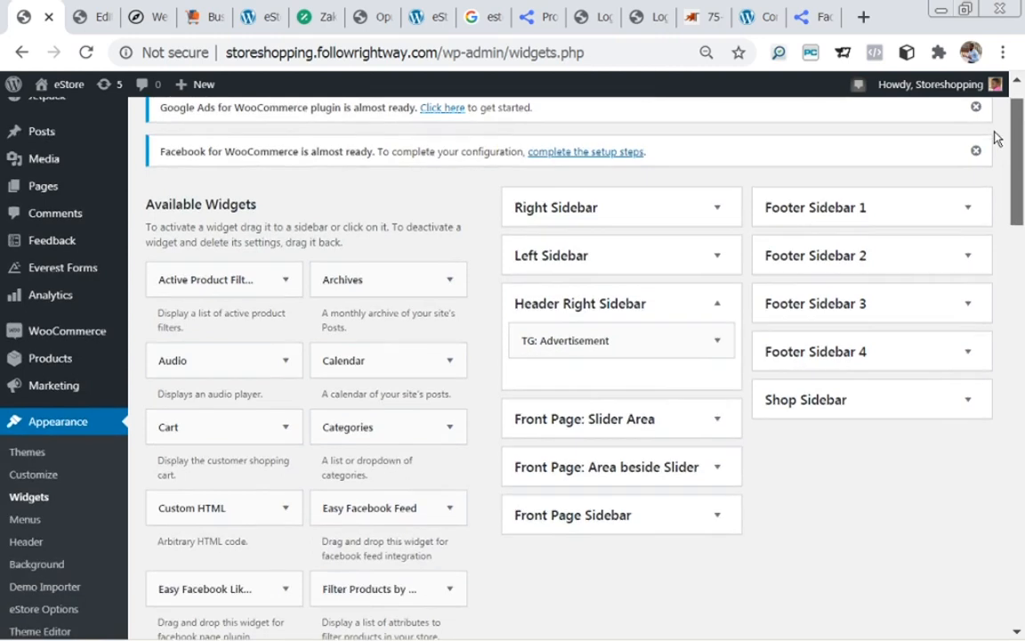
{"action": "left_click", "coordinate": [719, 304]}
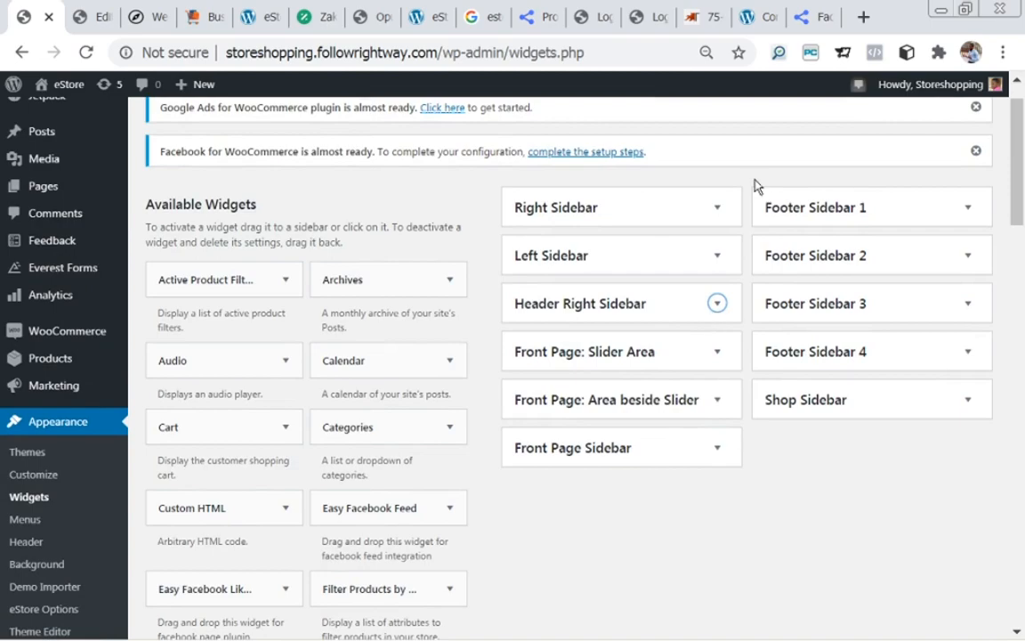
- Open the eStore demo site's home page and view its front page slider with the collection banners beside it
{"action": "left_click", "coordinate": [747, 17]}
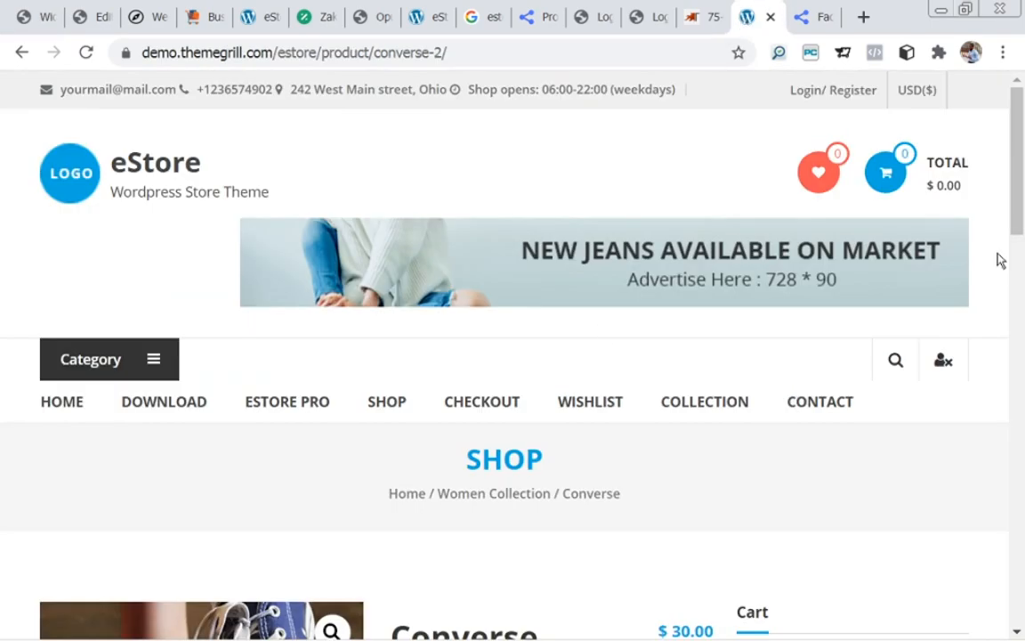
{"action": "mouse_move", "coordinate": [1019, 222]}
{"action": "left_mouse_down"}
{"action": "mouse_move", "coordinate": [1022, 336]}
{"action": "mouse_move", "coordinate": [1020, 218]}
{"action": "left_mouse_up"}
{"action": "left_click", "coordinate": [138, 169]}
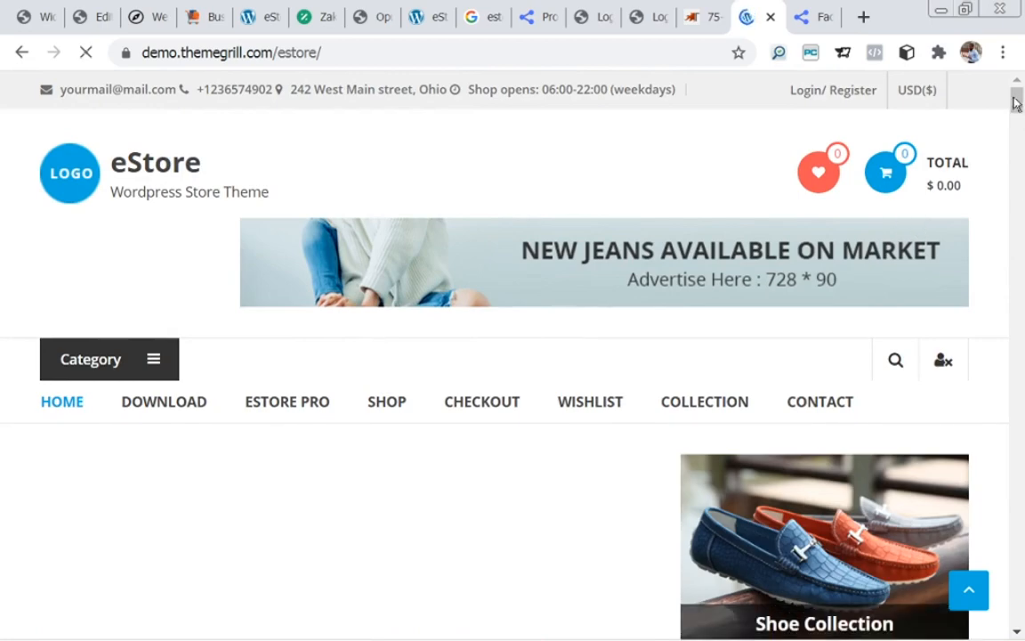
{"action": "left_click_drag", "start_coordinate": [1018, 104], "coordinate": [1020, 145]}
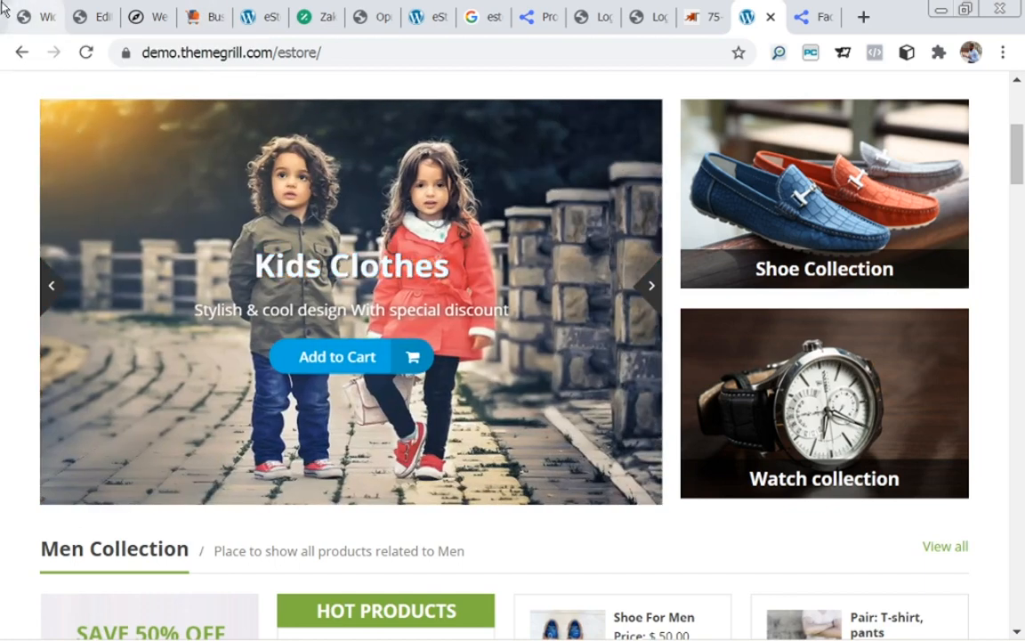
- Return to the store's Widgets page, expand Front Page: Slider Area, and look through the available widgets for TG: Product Slider
{"action": "left_click", "coordinate": [27, 16]}
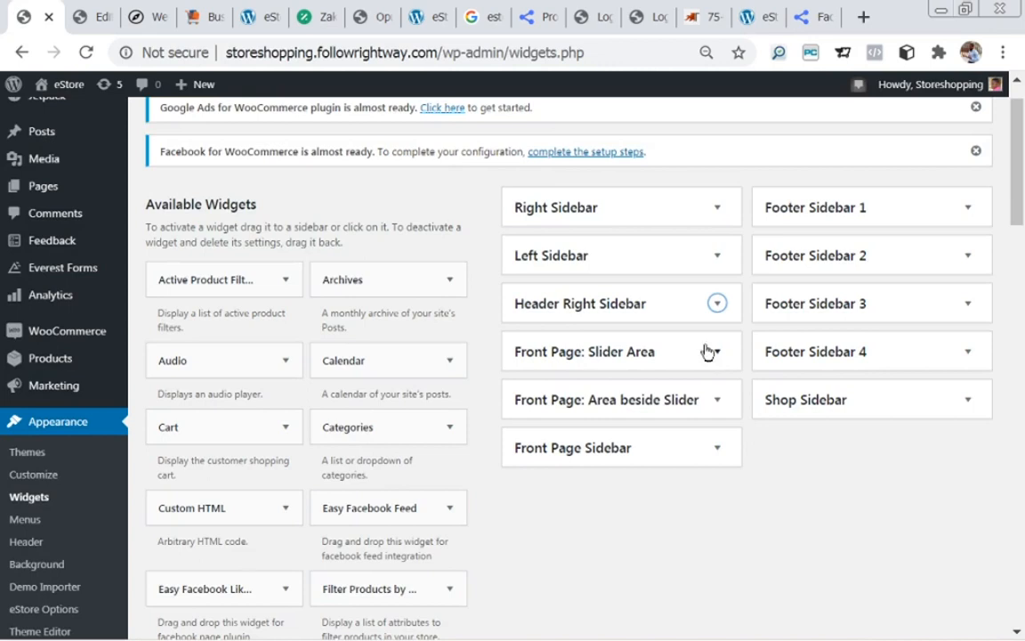
{"action": "left_click", "coordinate": [717, 304]}
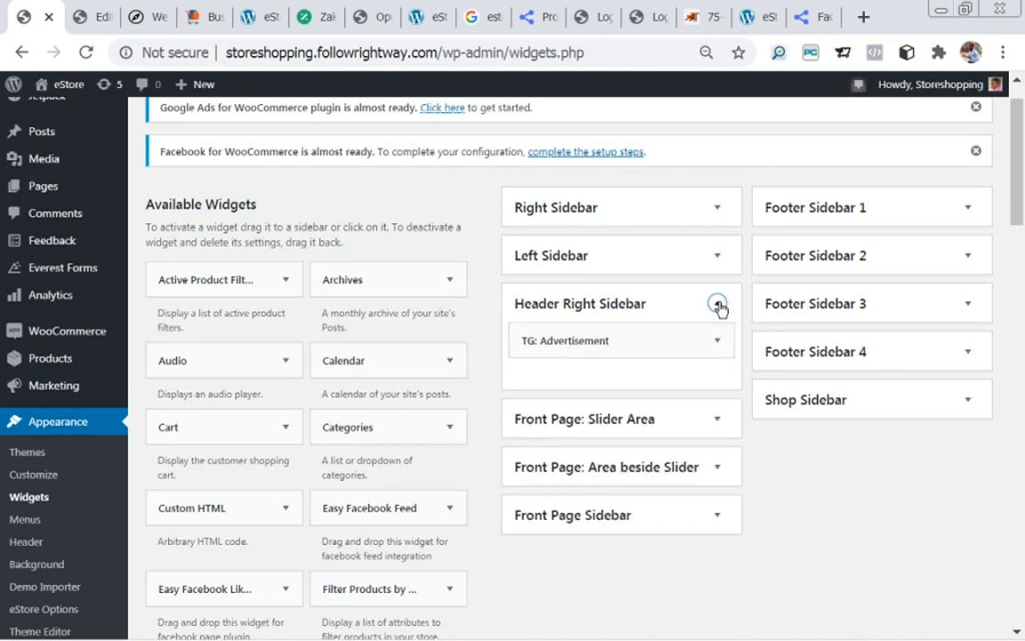
{"action": "left_click", "coordinate": [717, 304]}
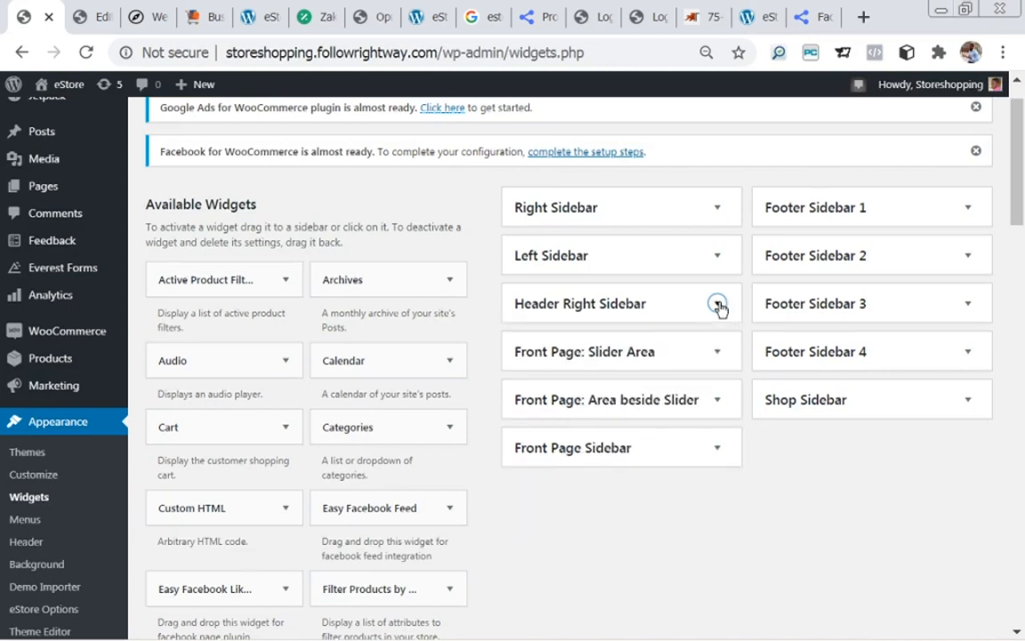
{"action": "left_click", "coordinate": [718, 352]}
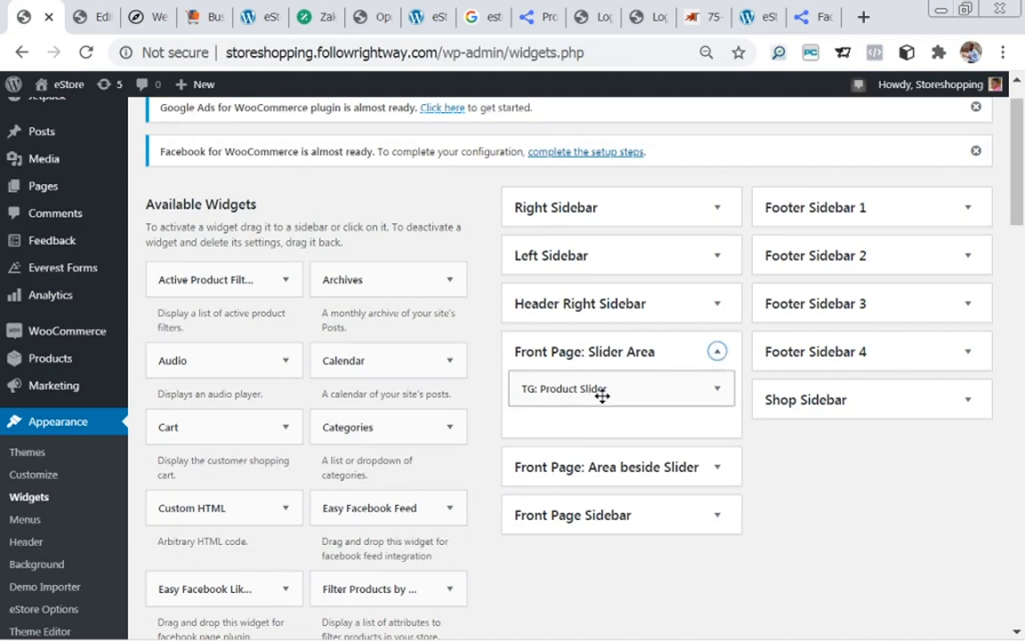
{"action": "left_click_drag", "start_coordinate": [1022, 232], "coordinate": [1005, 490]}
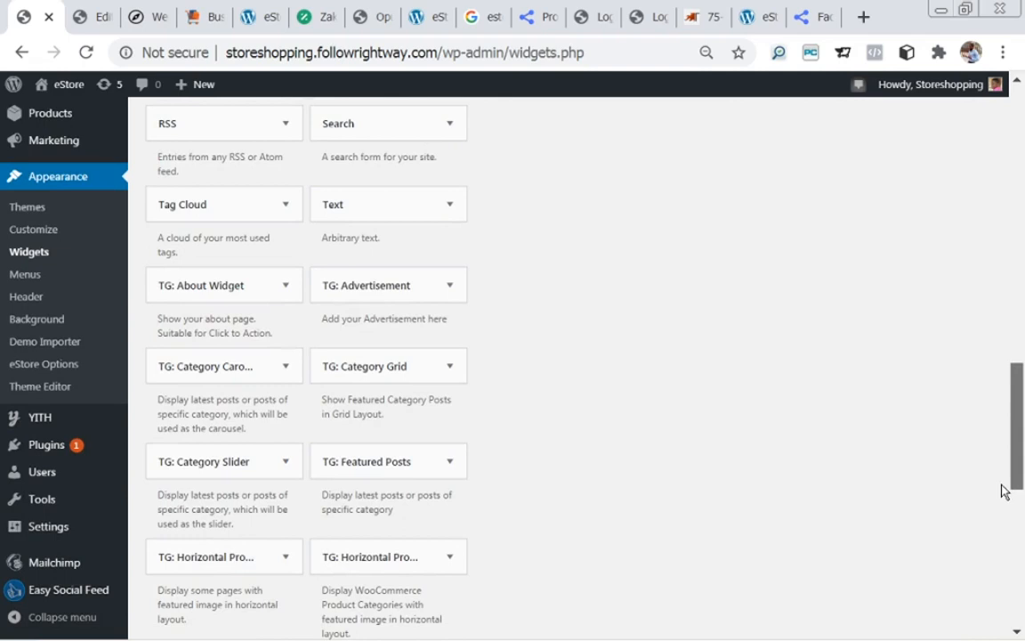
{"action": "left_click_drag", "start_coordinate": [1005, 491], "coordinate": [1005, 490]}
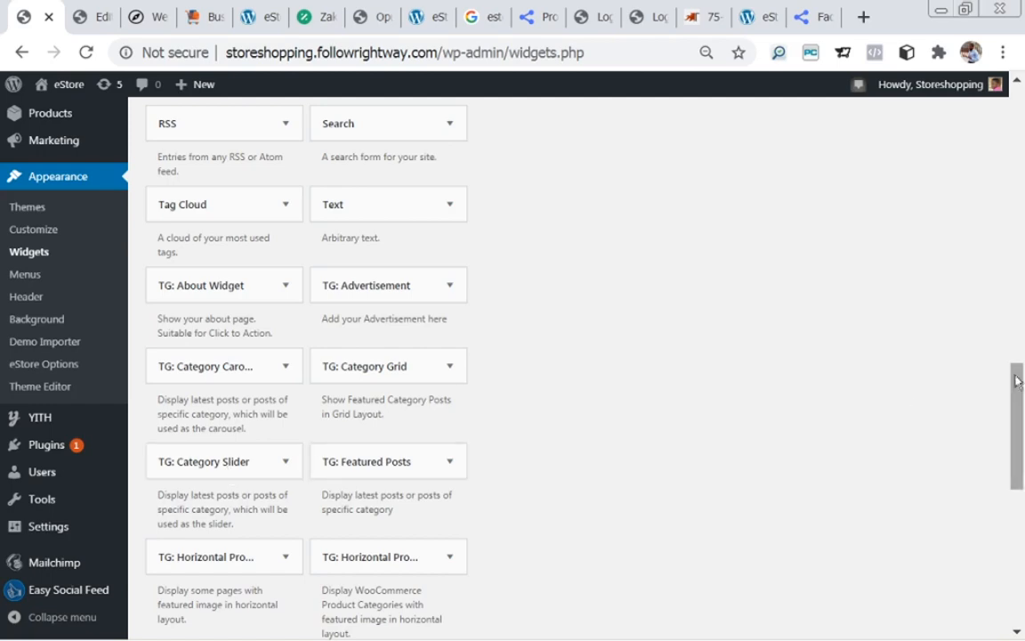
{"action": "left_click_drag", "start_coordinate": [1015, 397], "coordinate": [996, 133]}
- Examine the TG: Product Slider widget's settings and category choices in Front Page: Slider Area, then close the widget and the area
{"action": "left_click", "coordinate": [718, 366]}
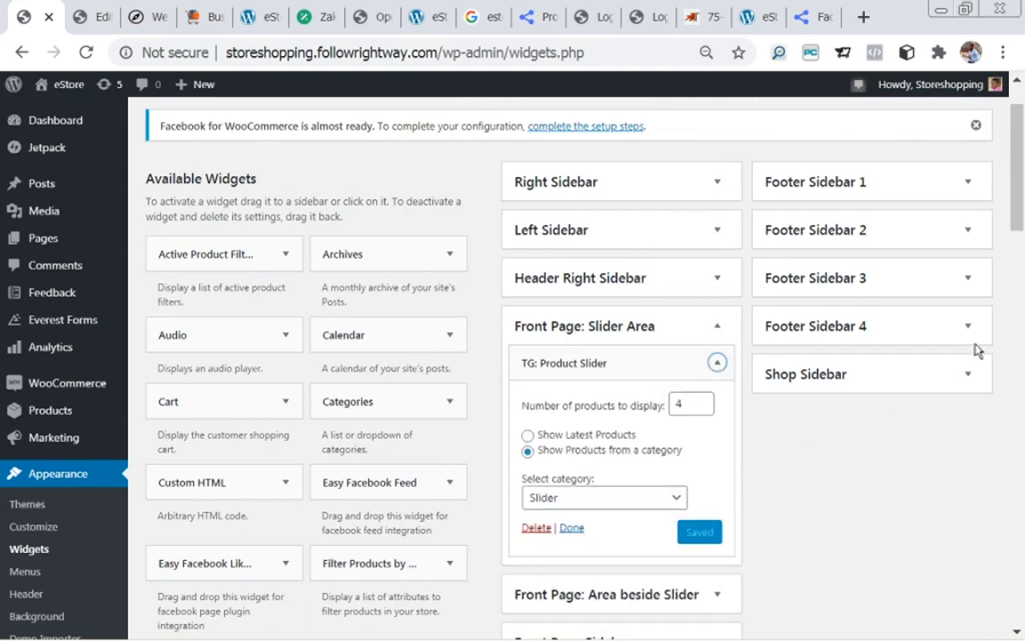
{"action": "left_click_drag", "start_coordinate": [1022, 175], "coordinate": [1022, 195]}
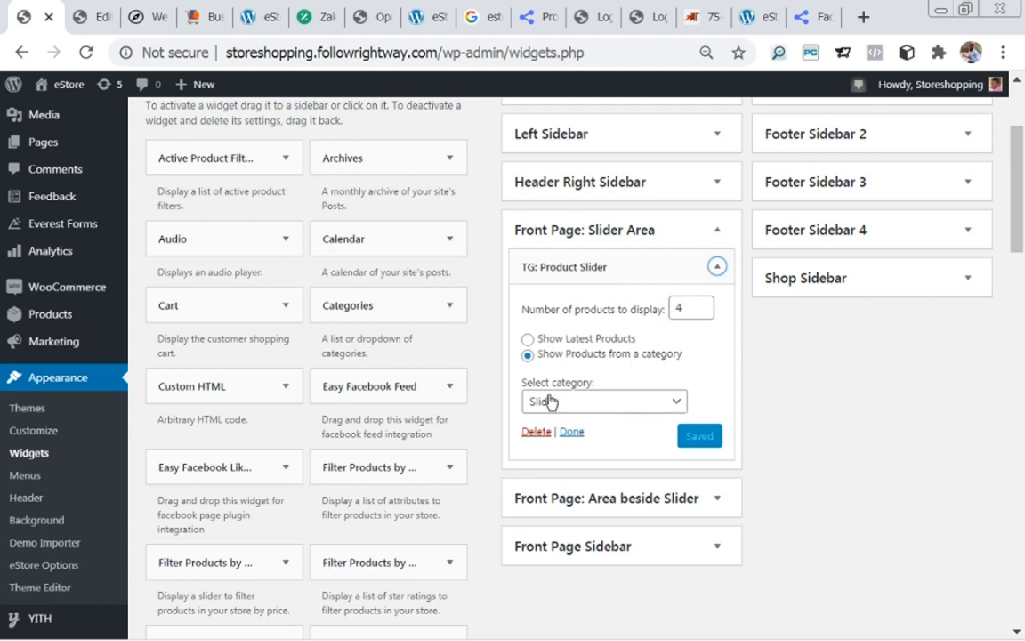
{"action": "left_click", "coordinate": [680, 406]}
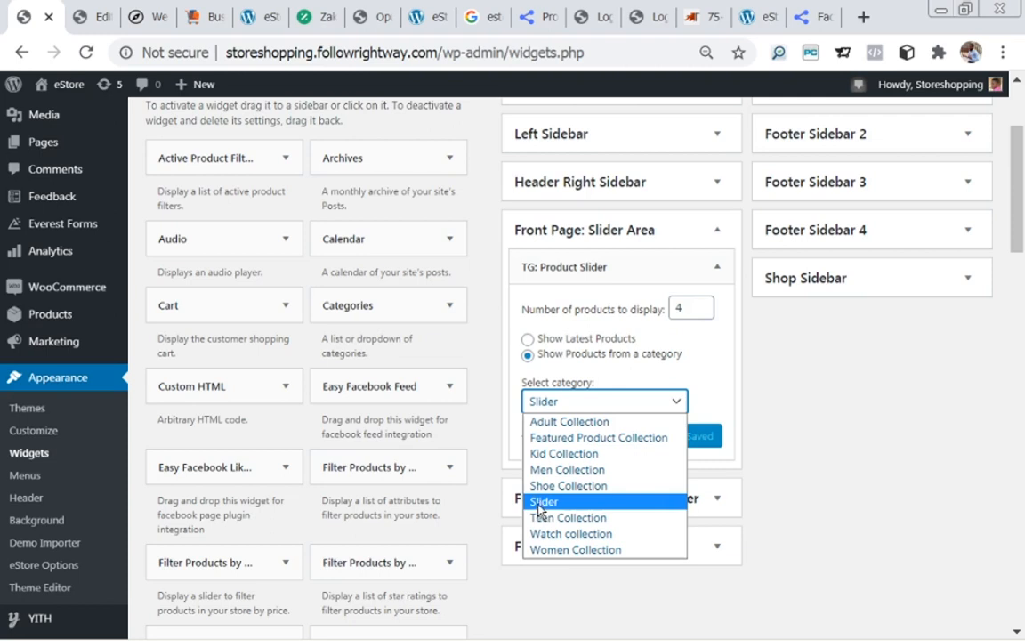
{"action": "left_click", "coordinate": [711, 365]}
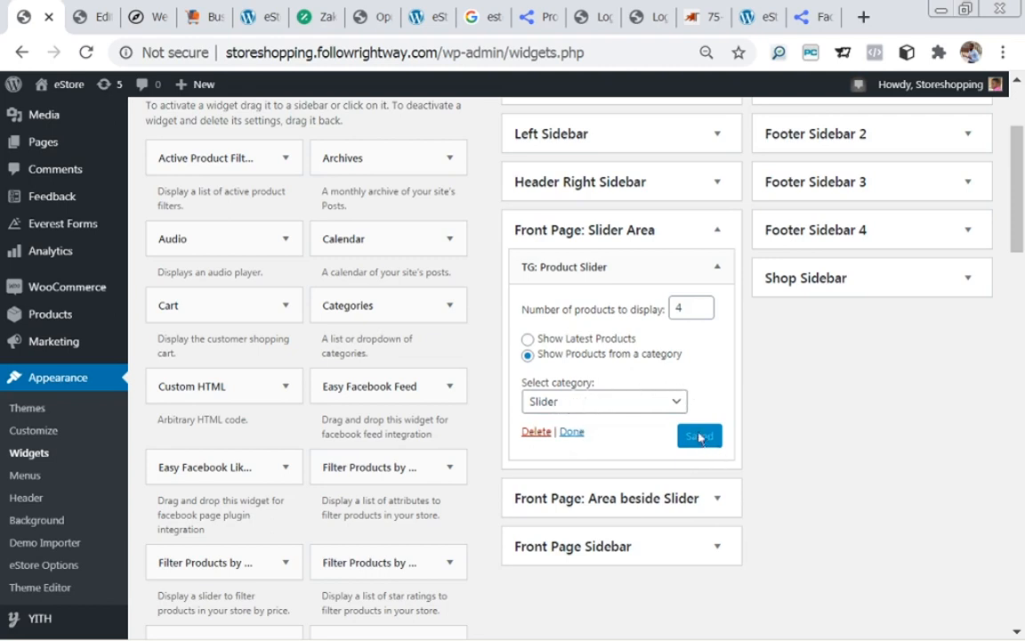
{"action": "left_click", "coordinate": [569, 433]}
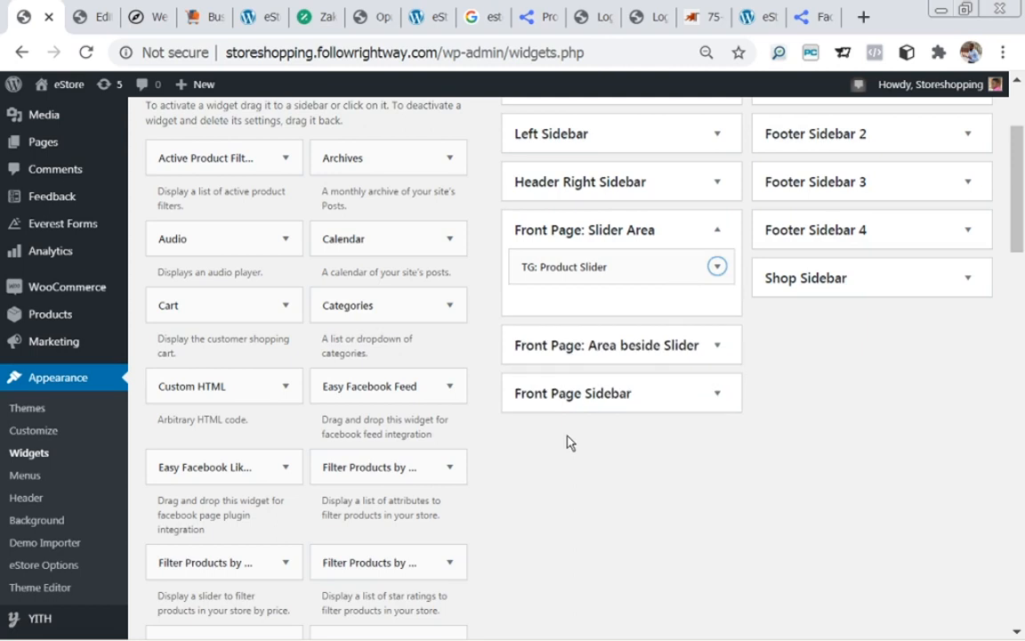
{"action": "left_click", "coordinate": [718, 233]}
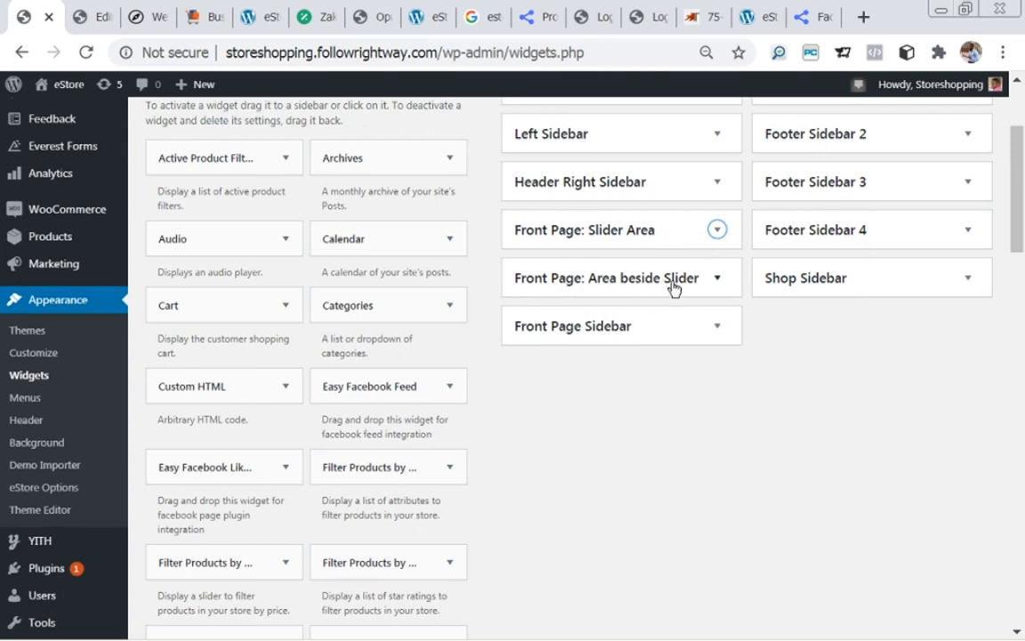
- Check the widget in Front Page: Area beside Slider, collapse the area, and view the matching spot on the demo home page
{"action": "left_click", "coordinate": [718, 279]}
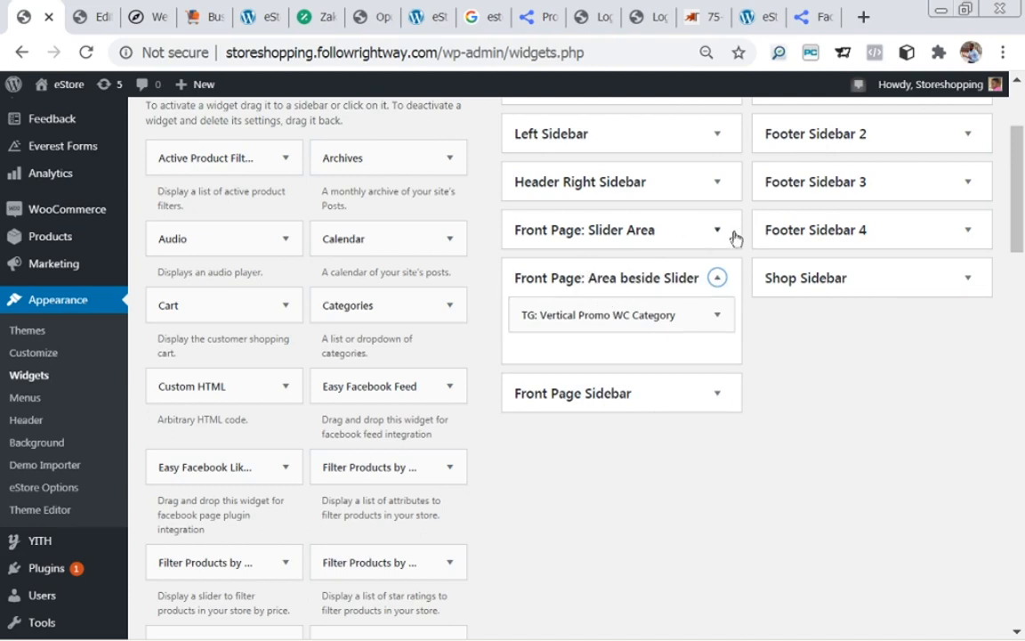
{"action": "left_click", "coordinate": [716, 277]}
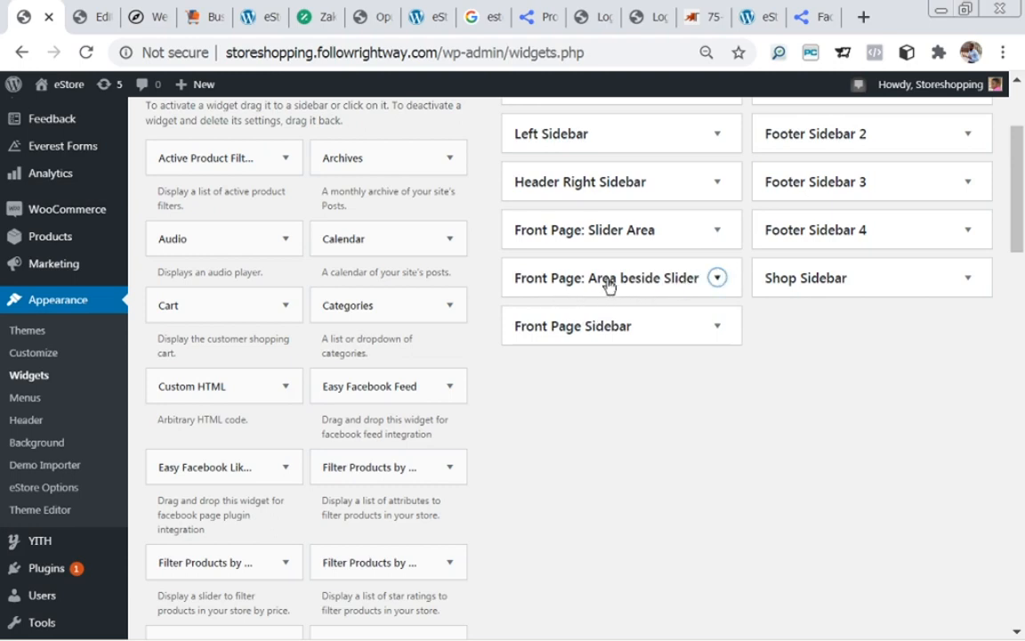
{"action": "left_click", "coordinate": [755, 16]}
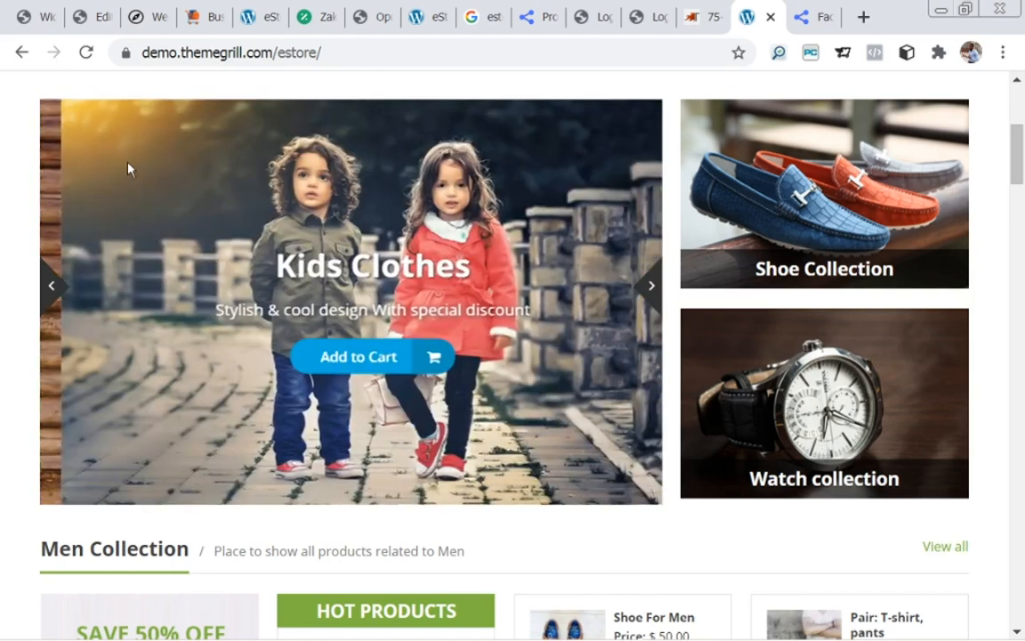
- Compare the TG: Vertical Promo WC Category widget's two categories with the banners beside the demo slider, then close the widget and its area
{"action": "left_click", "coordinate": [43, 20]}
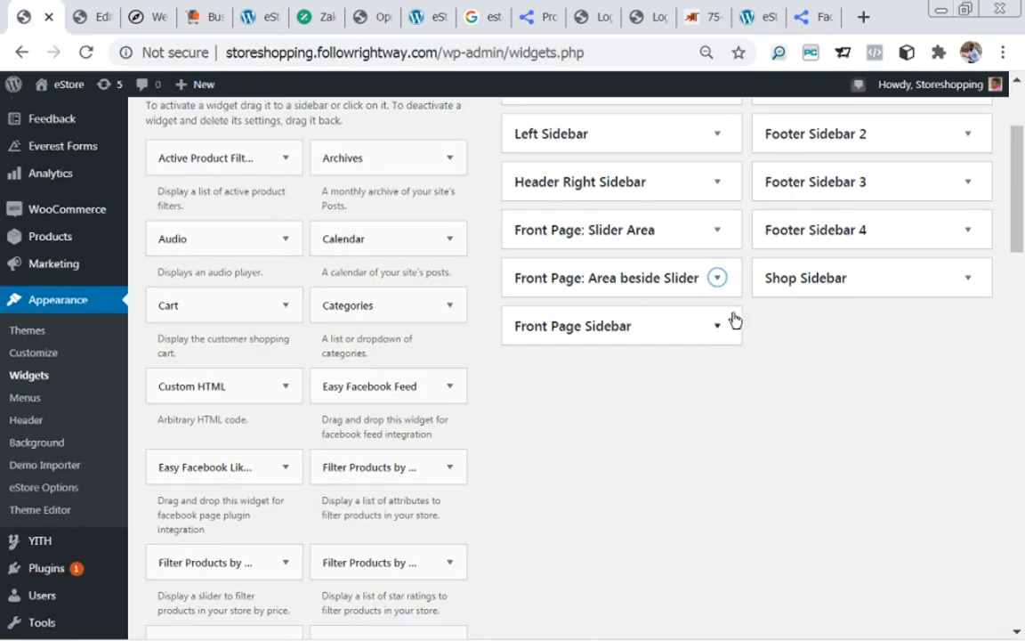
{"action": "left_click", "coordinate": [717, 278]}
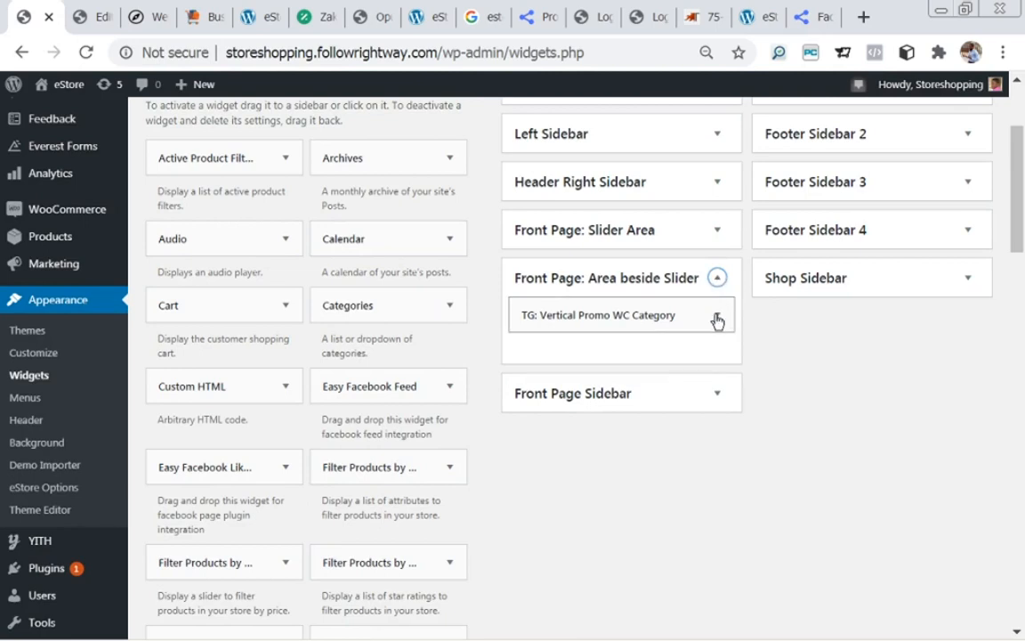
{"action": "left_click", "coordinate": [718, 316]}
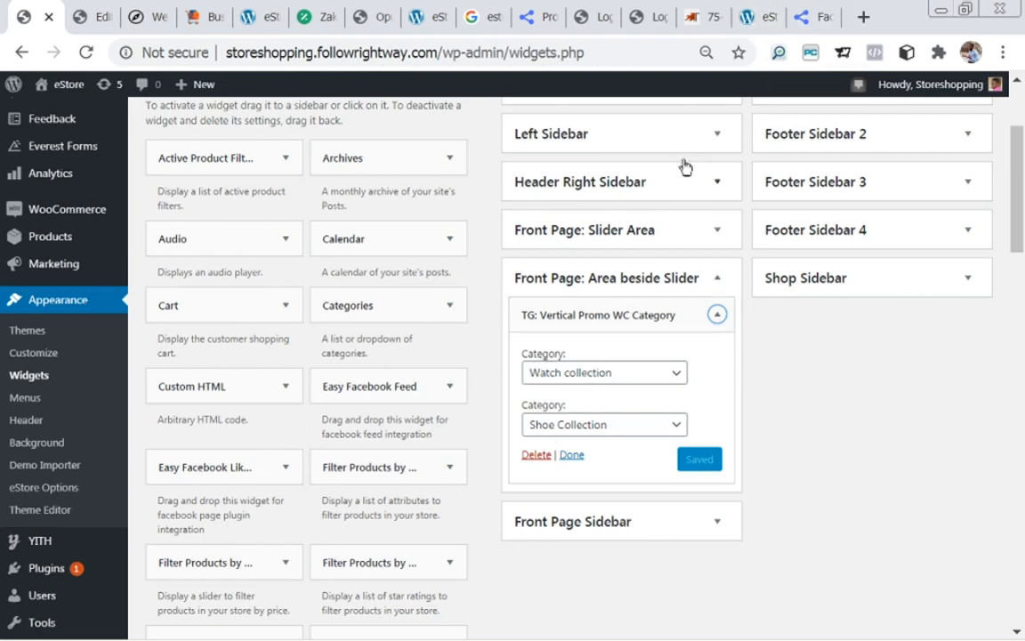
{"action": "left_click", "coordinate": [754, 17]}
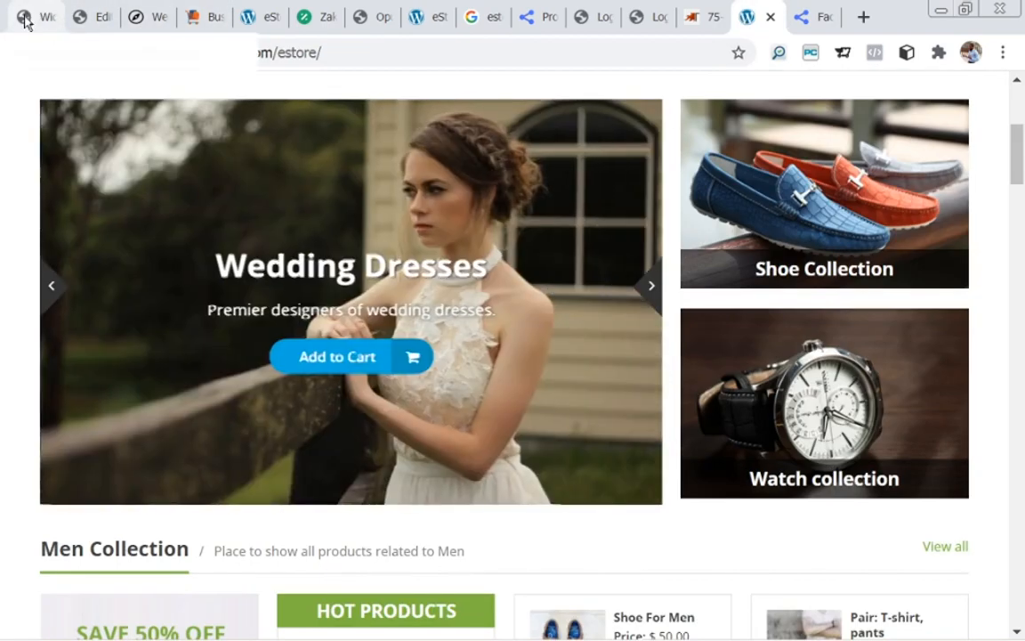
{"action": "left_click", "coordinate": [21, 17]}
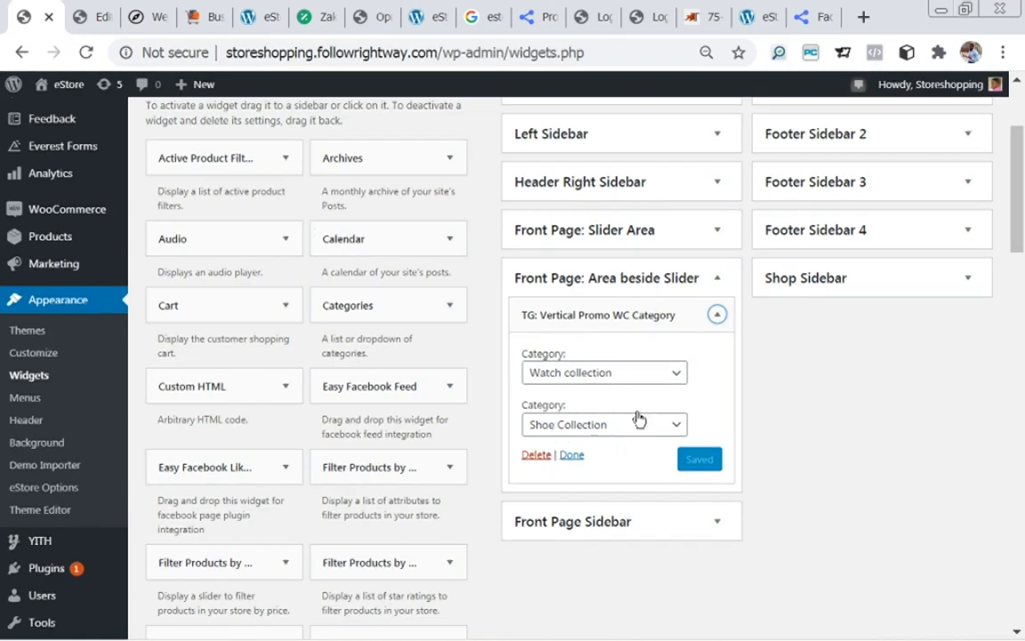
{"action": "left_click", "coordinate": [764, 18]}
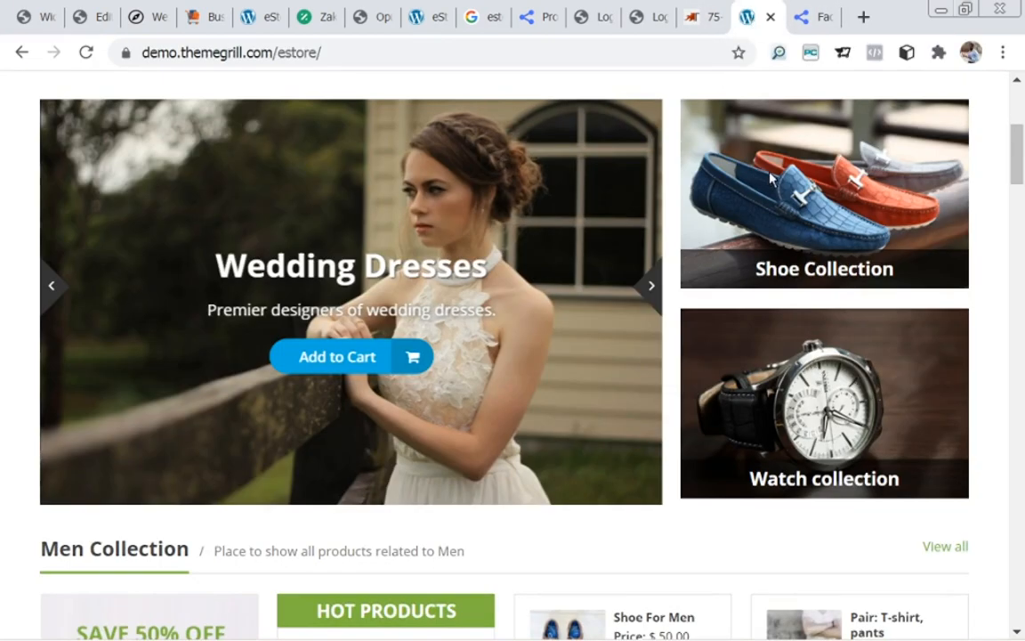
{"action": "left_click", "coordinate": [23, 17]}
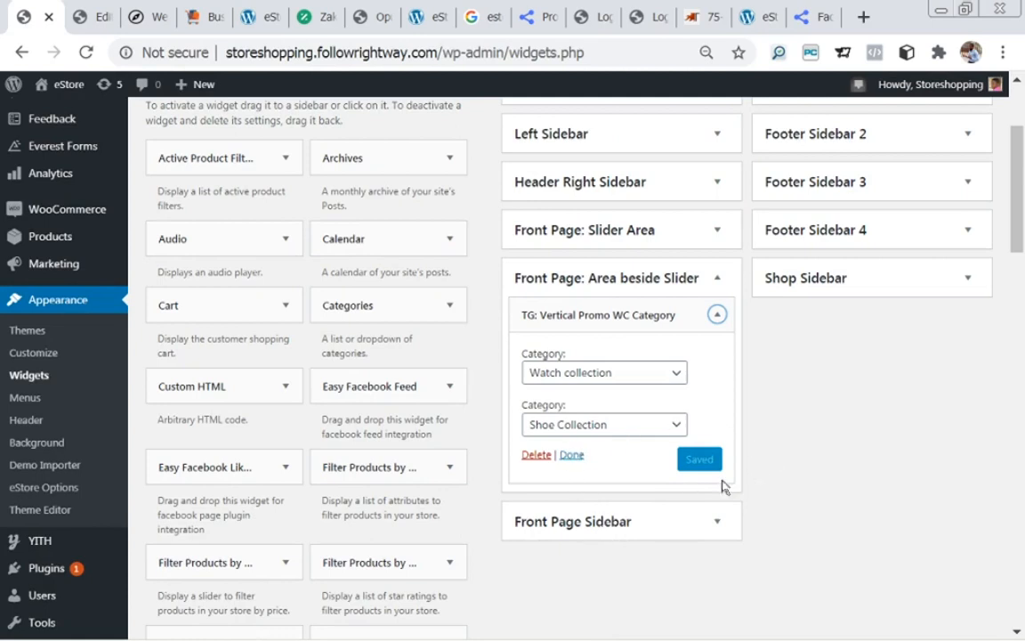
{"action": "left_click", "coordinate": [570, 462]}
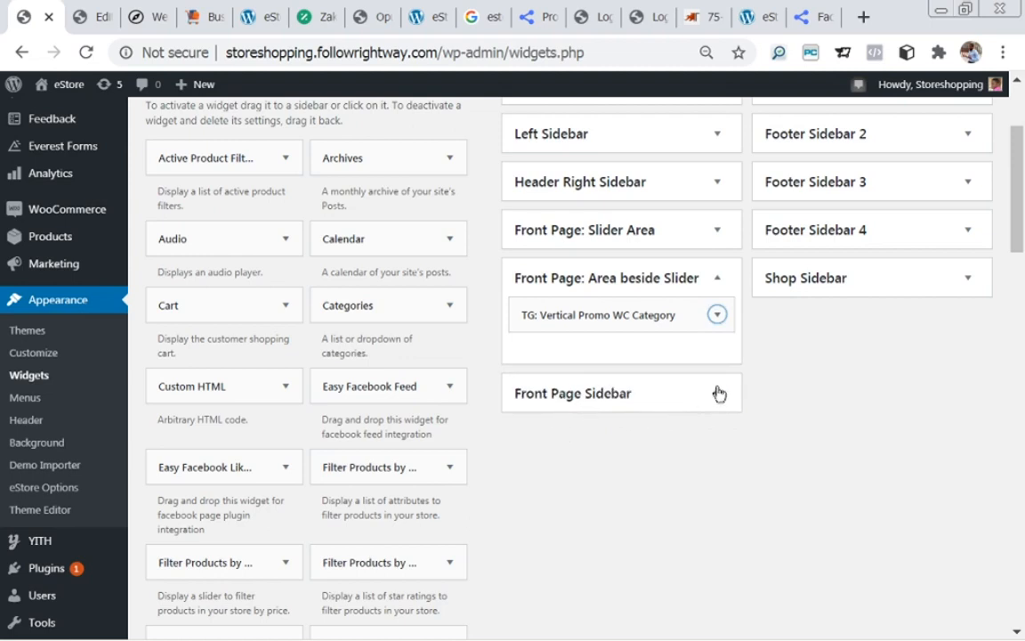
{"action": "left_click", "coordinate": [718, 278]}
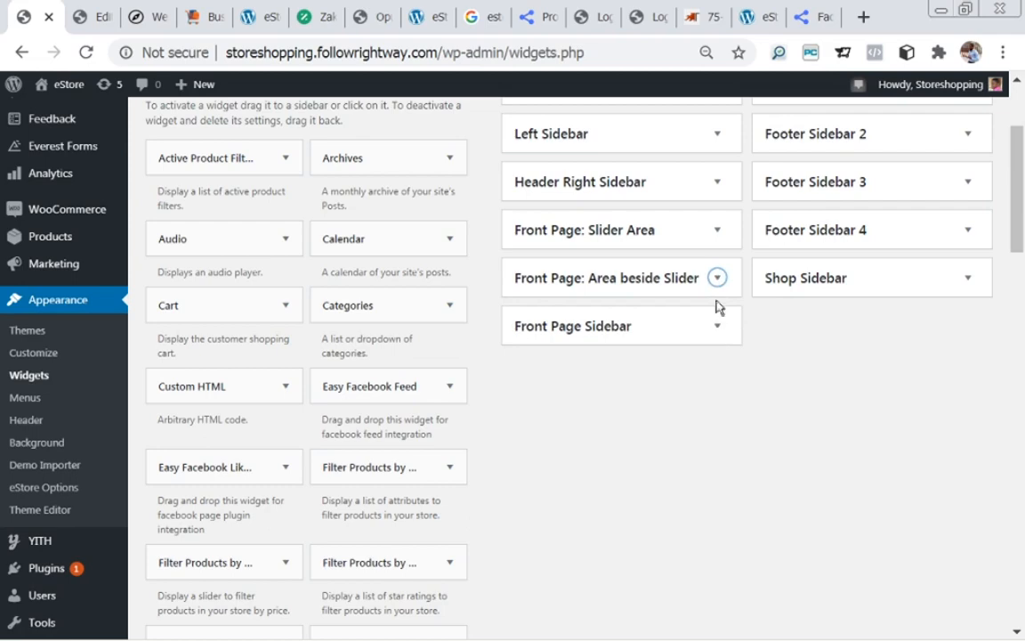
- Expand Front Page Sidebar and match its first widget, TG: Product Grid: Men Collection, to the Men Collection section on the demo home page
{"action": "left_click", "coordinate": [718, 327]}
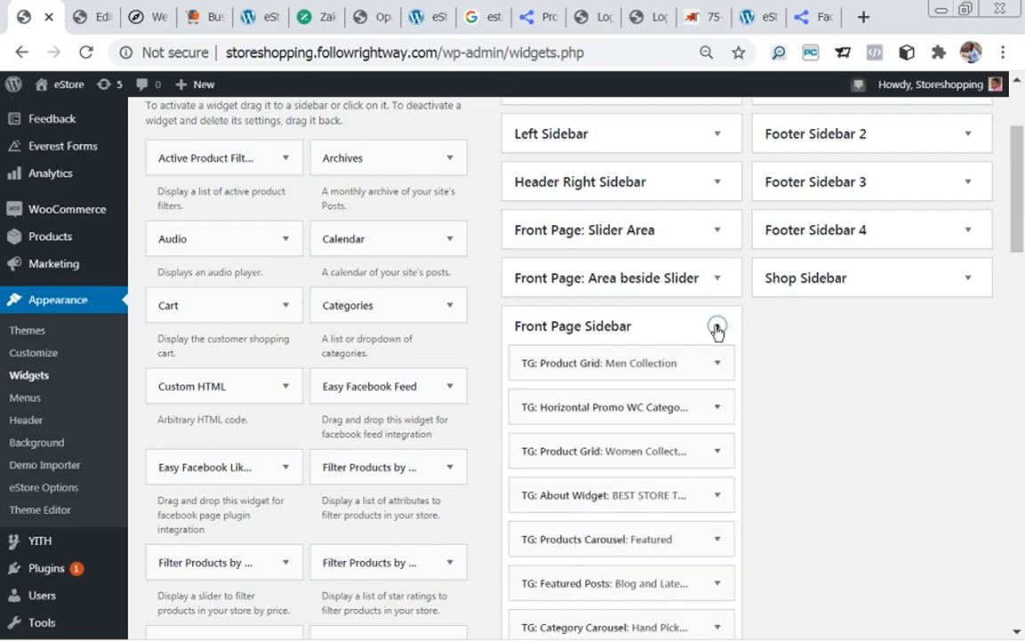
{"action": "left_click_drag", "start_coordinate": [1018, 178], "coordinate": [1021, 215]}
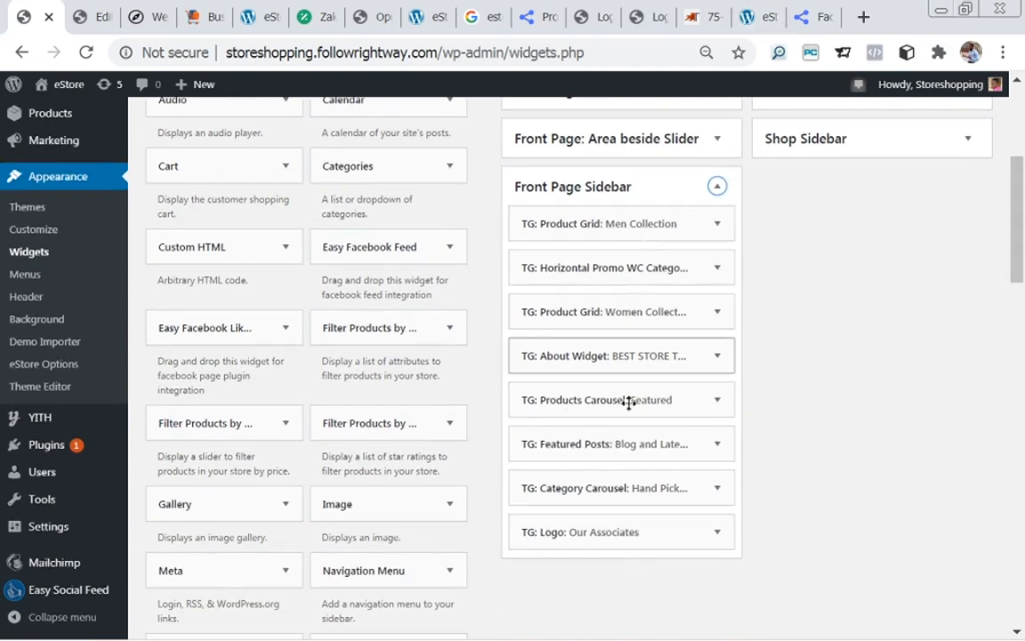
{"action": "left_click", "coordinate": [751, 16]}
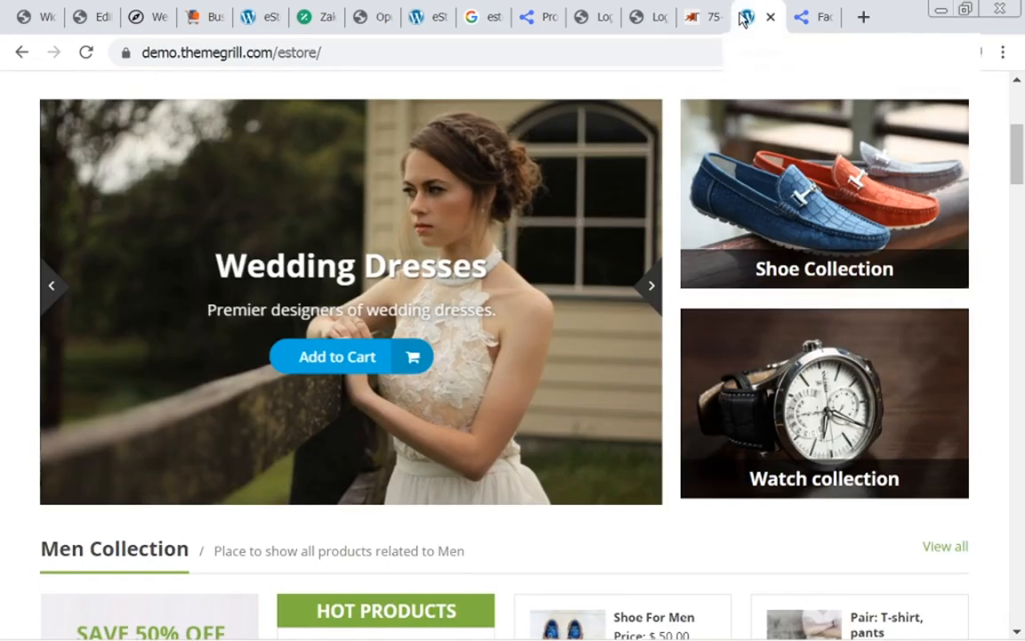
{"action": "scroll", "coordinate": [1021, 160], "scroll_direction": "down", "scroll_amount": 3}
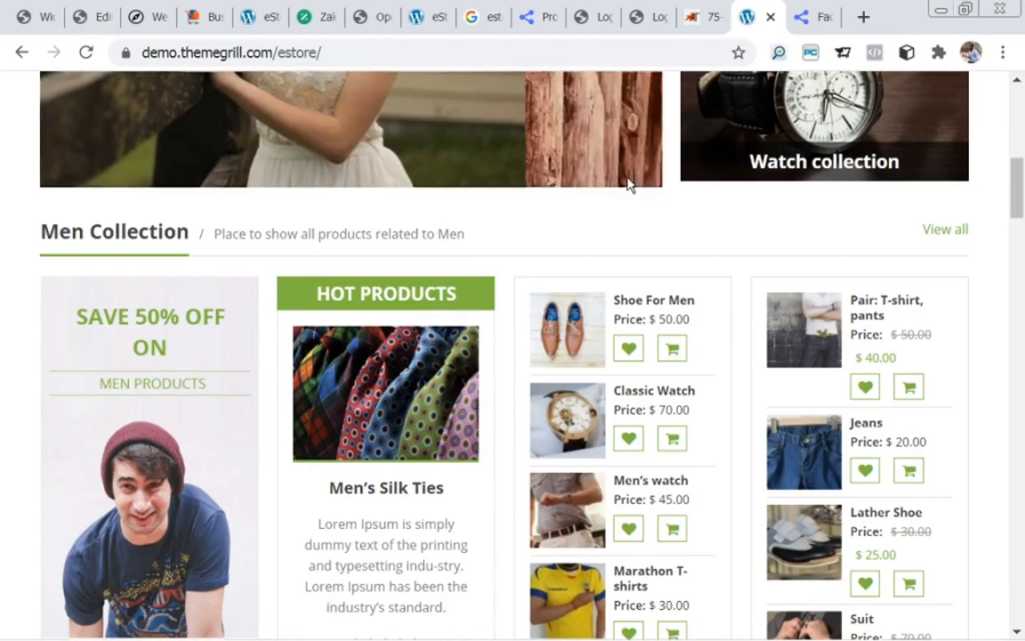
{"action": "mouse_move", "coordinate": [1021, 162]}
{"action": "left_mouse_down"}
{"action": "mouse_move", "coordinate": [998, 490]}
{"action": "mouse_move", "coordinate": [1022, 145]}
{"action": "left_mouse_up"}
{"action": "scroll", "coordinate": [1021, 145], "scroll_direction": "down", "scroll_amount": 5}
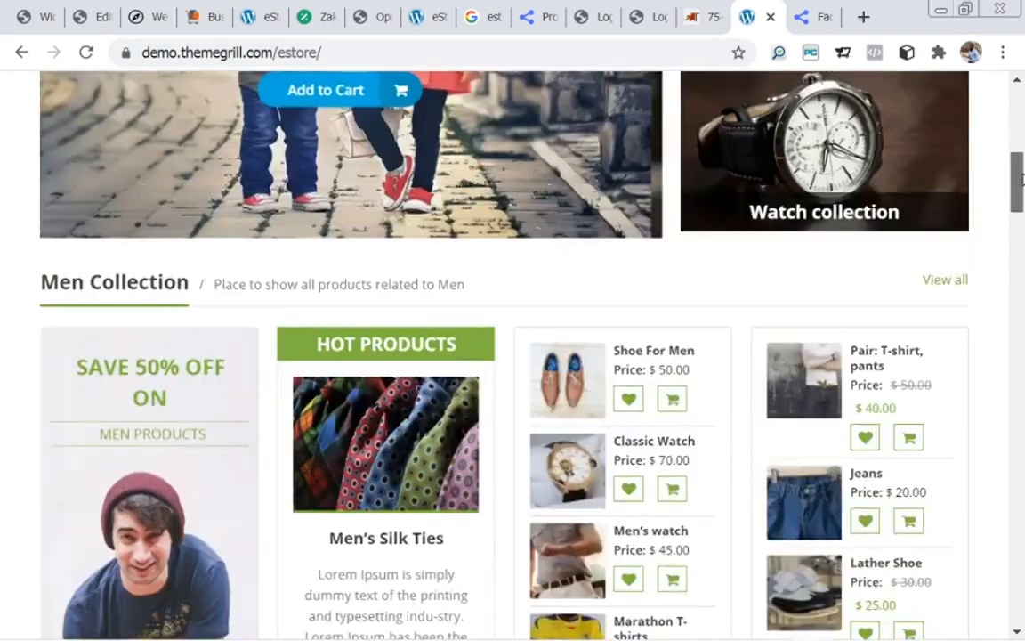
{"action": "left_click", "coordinate": [16, 23]}
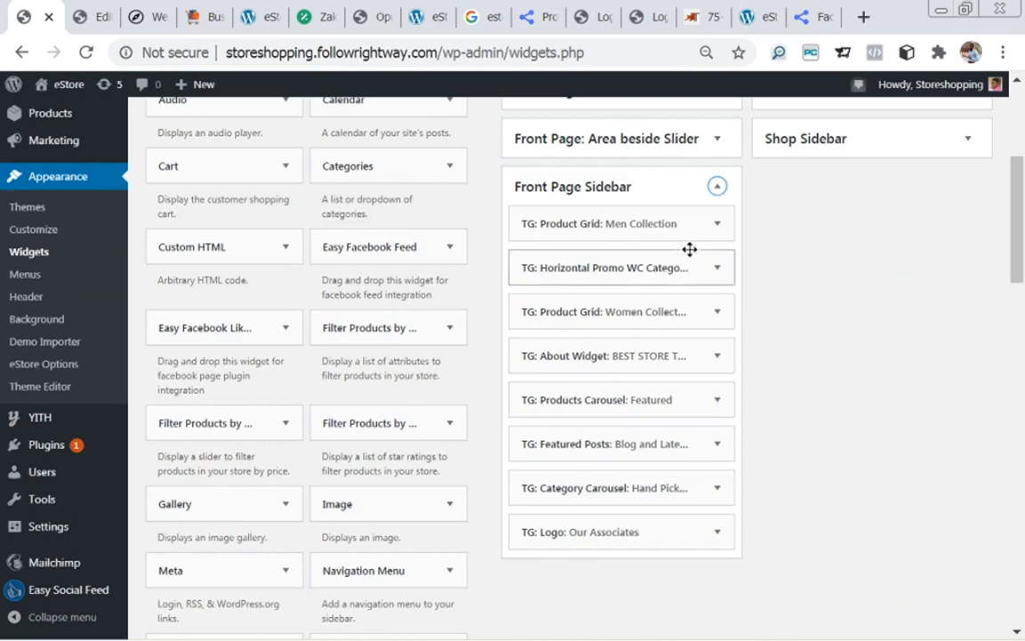
{"action": "left_click", "coordinate": [753, 18]}
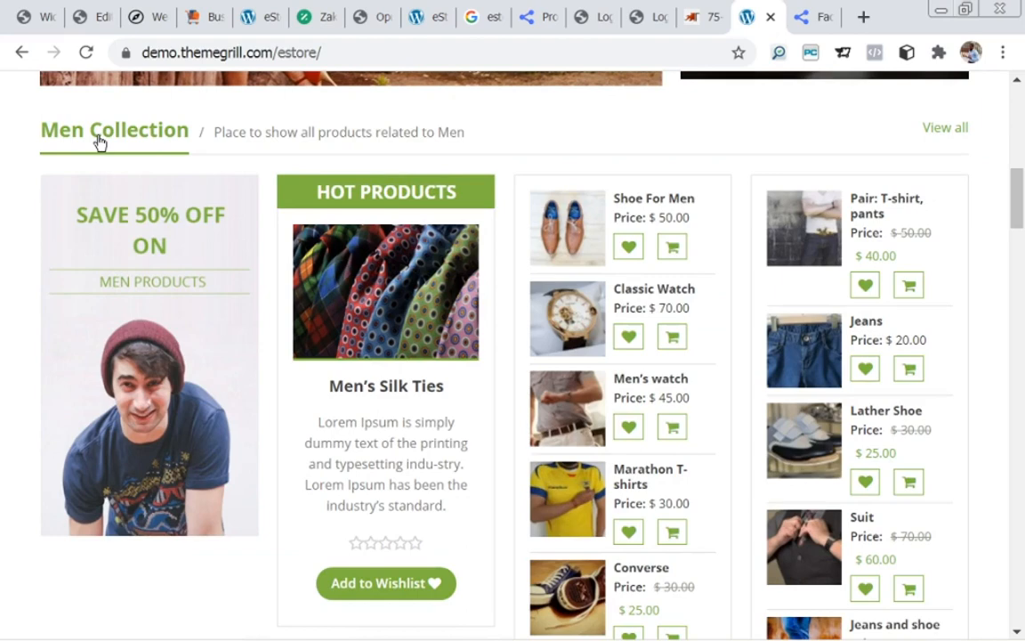
{"action": "left_click", "coordinate": [24, 27]}
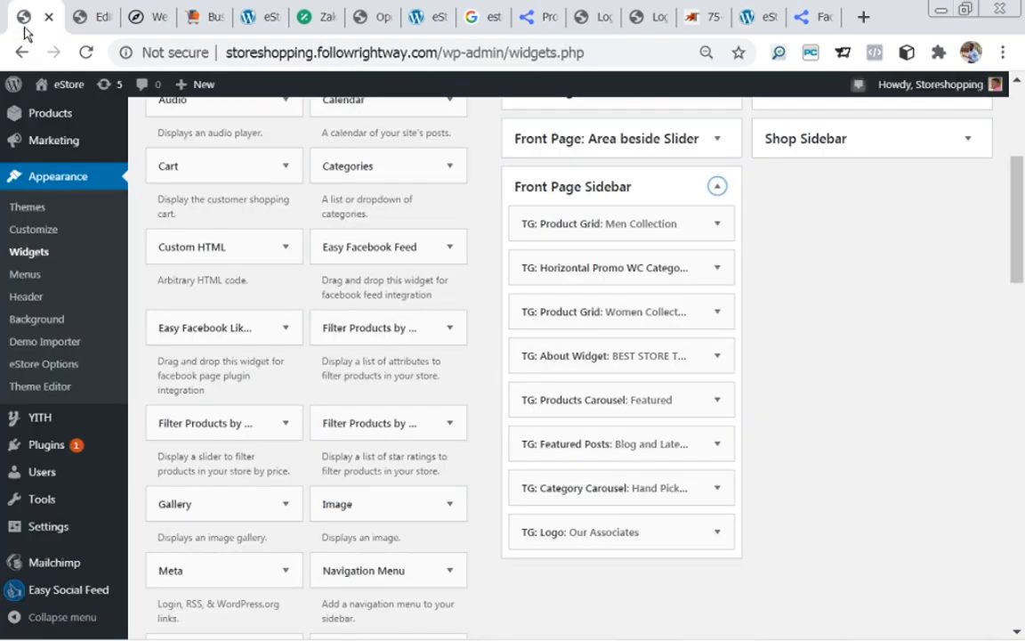
- Open the TG: Product Grid: Men Collection widget and review its title, description, image link, category image, alignment and category settings
{"action": "left_click", "coordinate": [717, 225]}
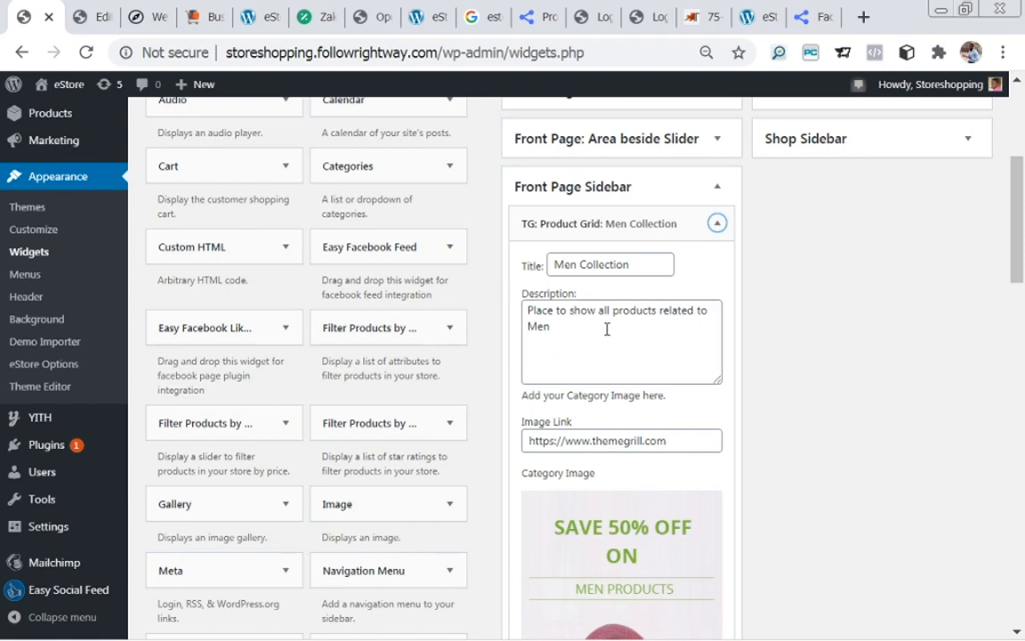
{"action": "mouse_move", "coordinate": [434, 637]}
{"action": "left_click_drag", "start_coordinate": [1014, 188], "coordinate": [1021, 247]}
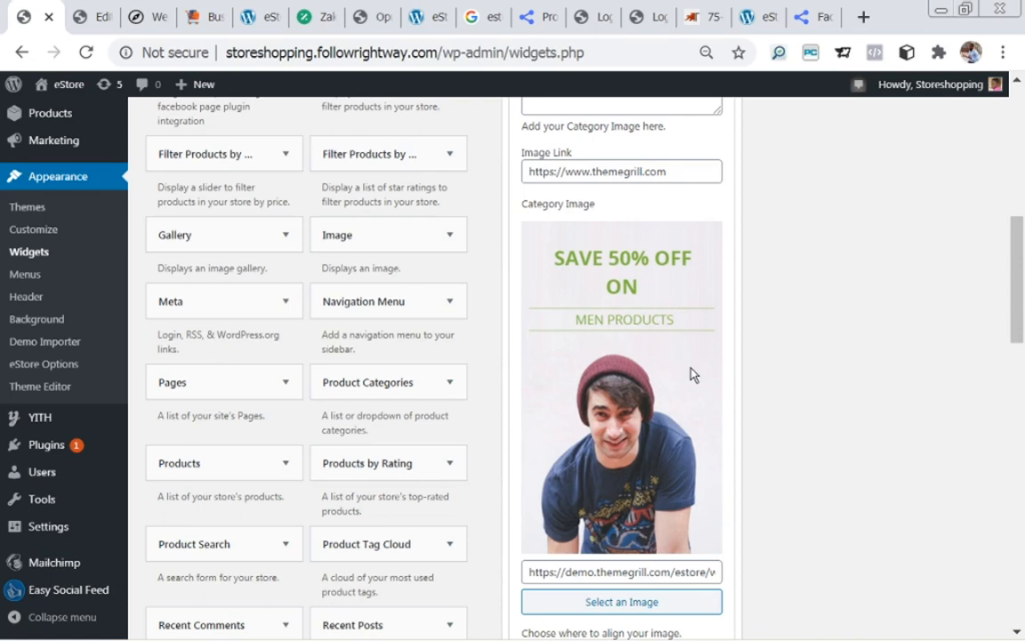
{"action": "left_click_drag", "start_coordinate": [1015, 285], "coordinate": [1022, 304]}
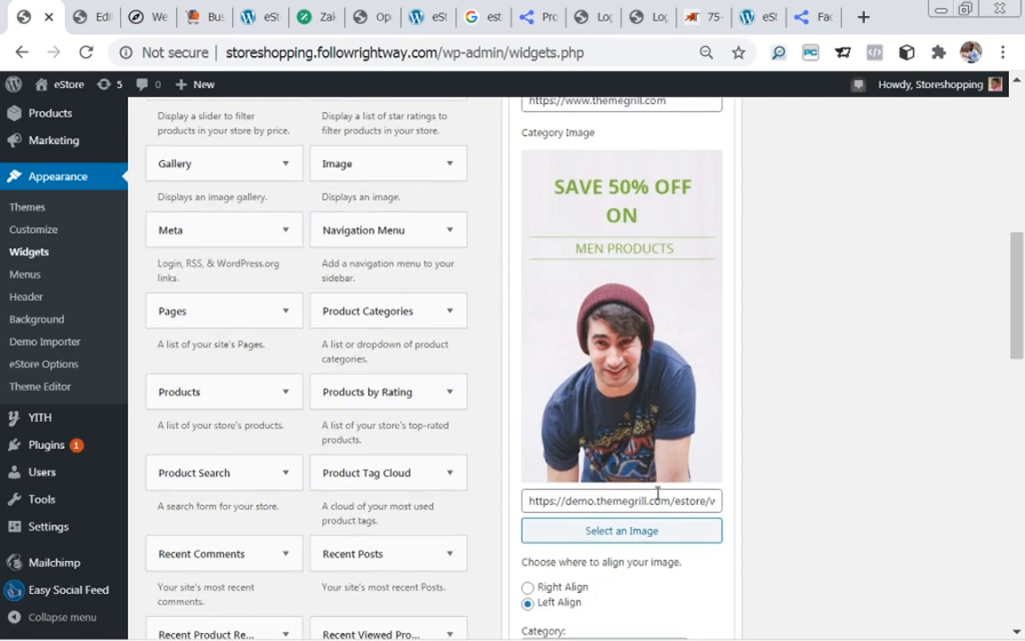
{"action": "left_click_drag", "start_coordinate": [1015, 347], "coordinate": [1010, 314]}
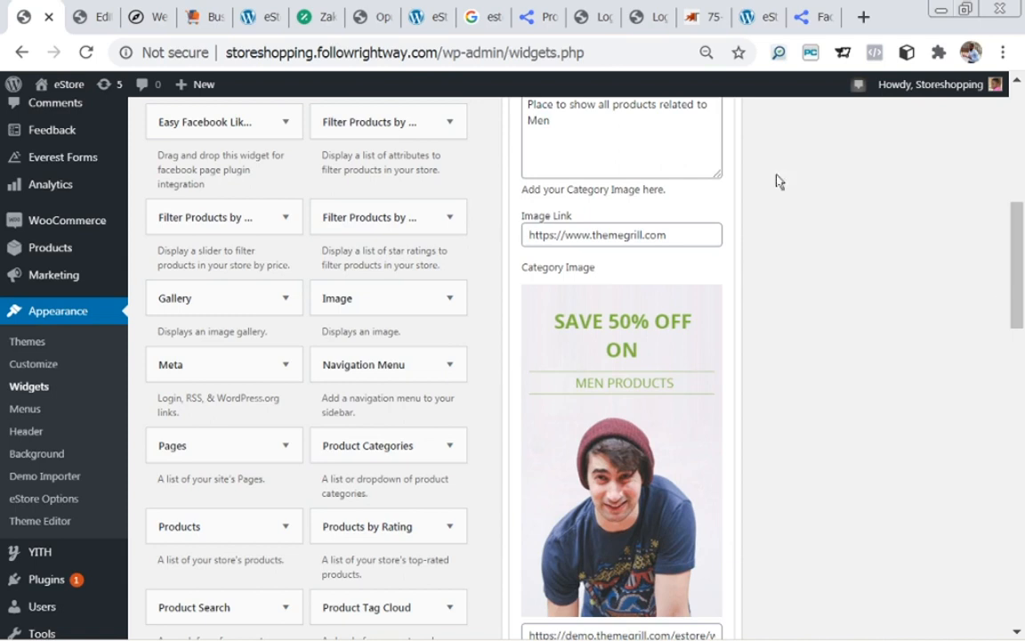
{"action": "left_click", "coordinate": [551, 234]}
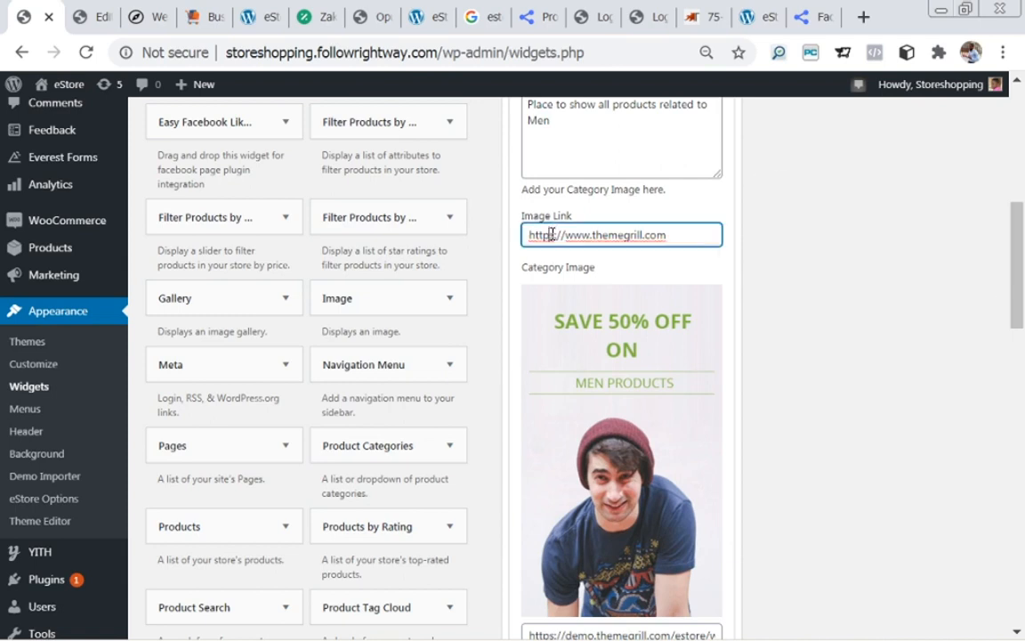
{"action": "type", "text": "s"}
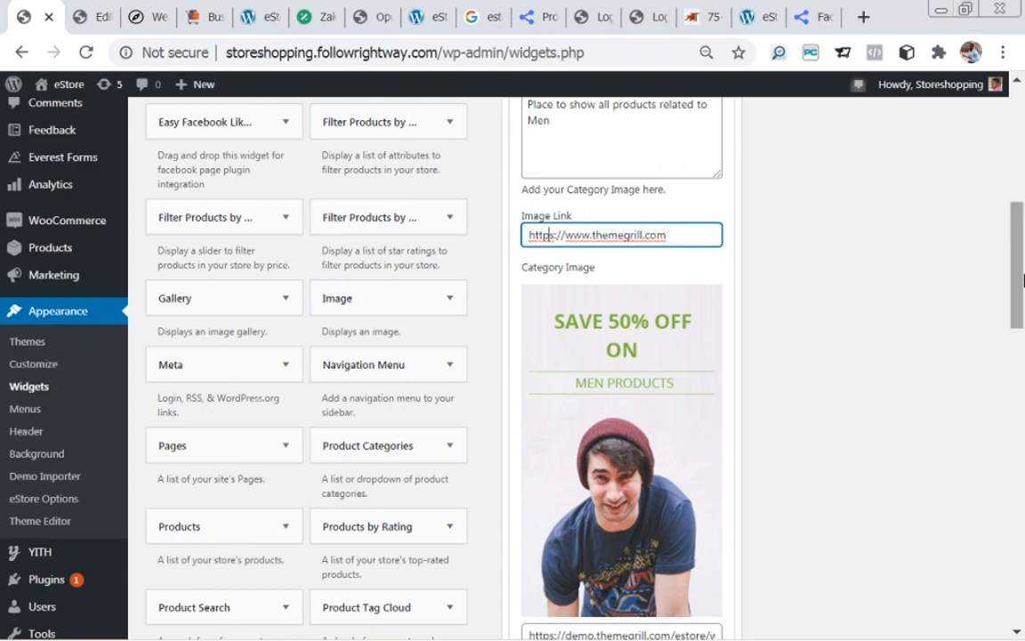
{"action": "left_click_drag", "start_coordinate": [1018, 279], "coordinate": [1016, 329]}
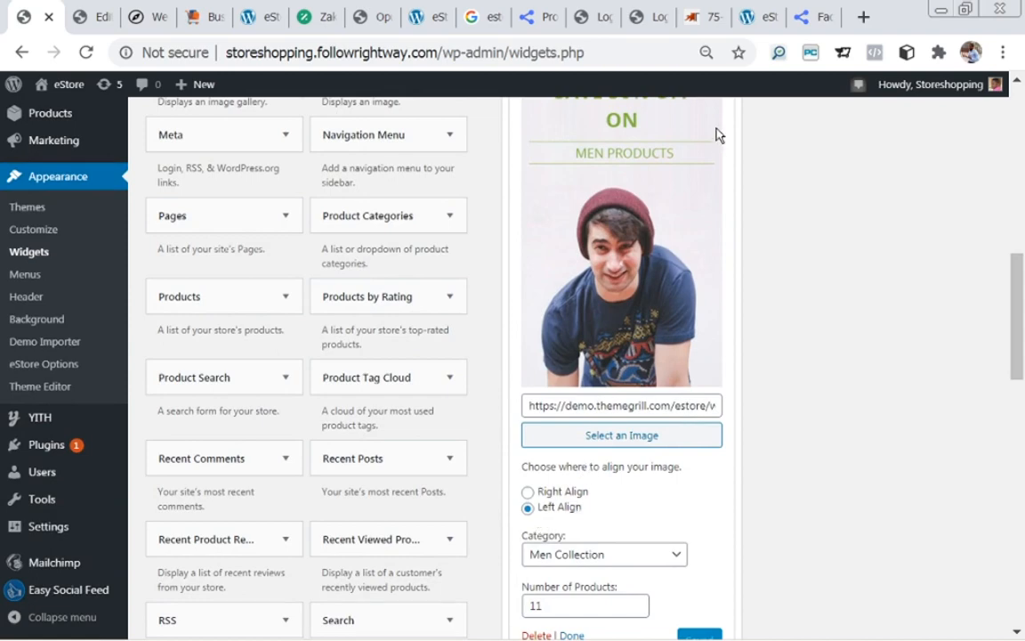
- Compare the Men Collection widget's image alignment and number of products with the demo's Men Collection section, then close the widget
{"action": "left_click", "coordinate": [749, 9]}
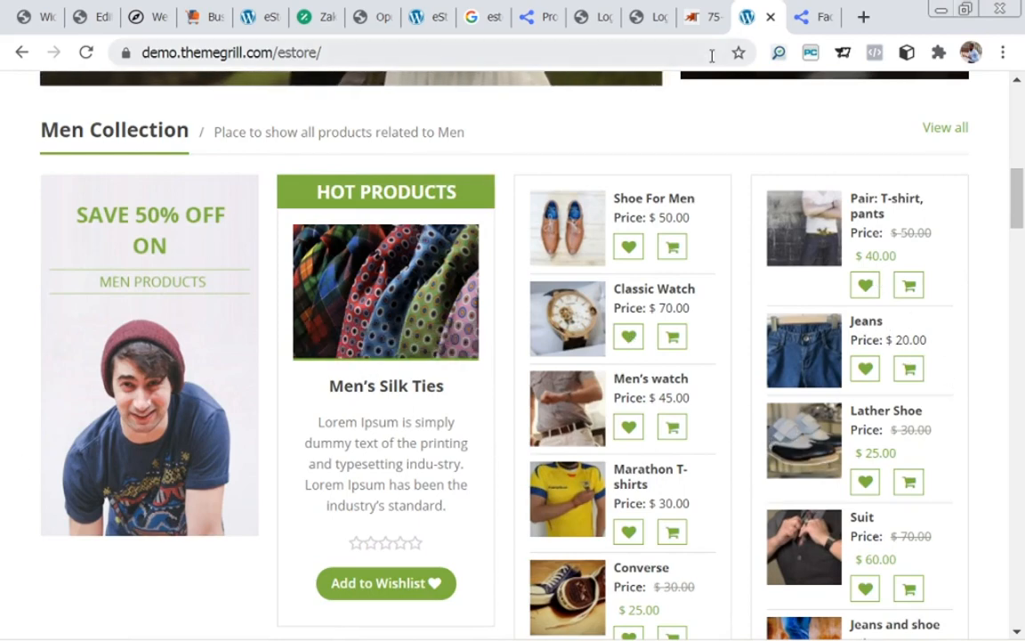
{"action": "left_click", "coordinate": [23, 21]}
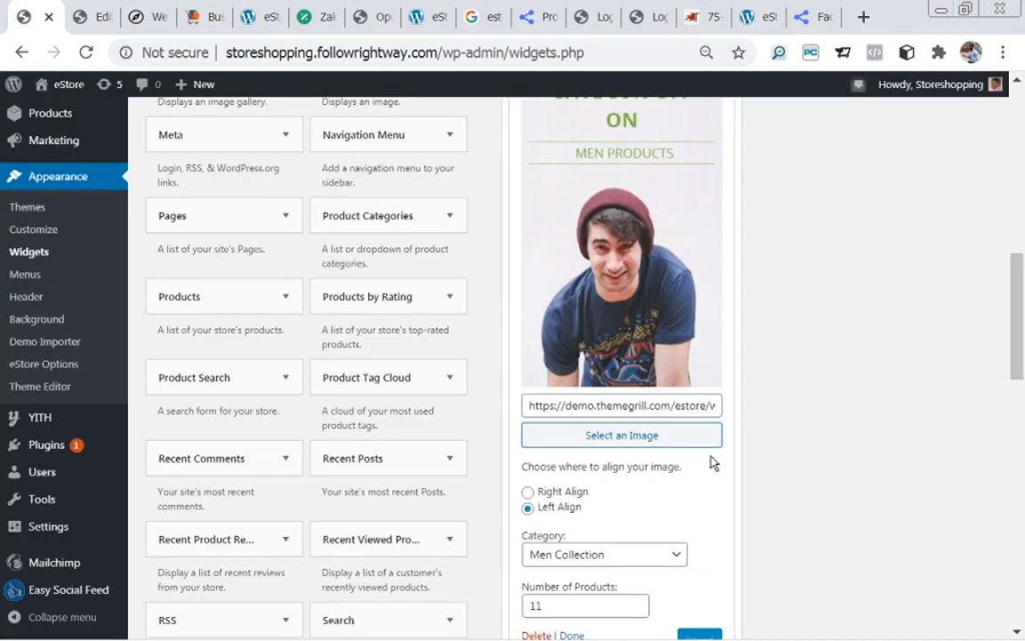
{"action": "scroll", "coordinate": [1020, 358], "scroll_direction": "down", "scroll_amount": 3}
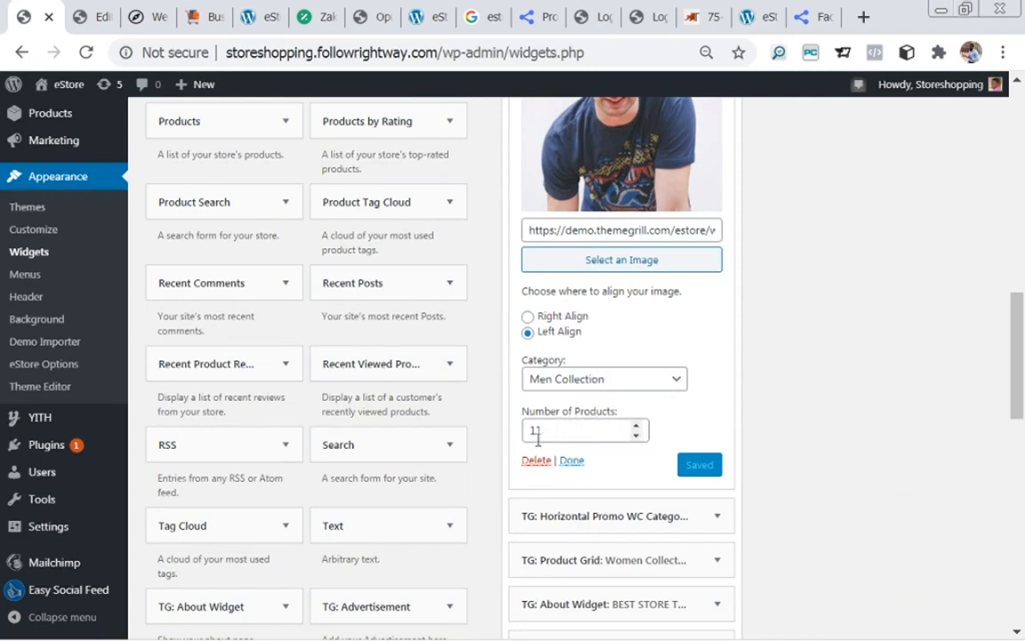
{"action": "left_click", "coordinate": [746, 18]}
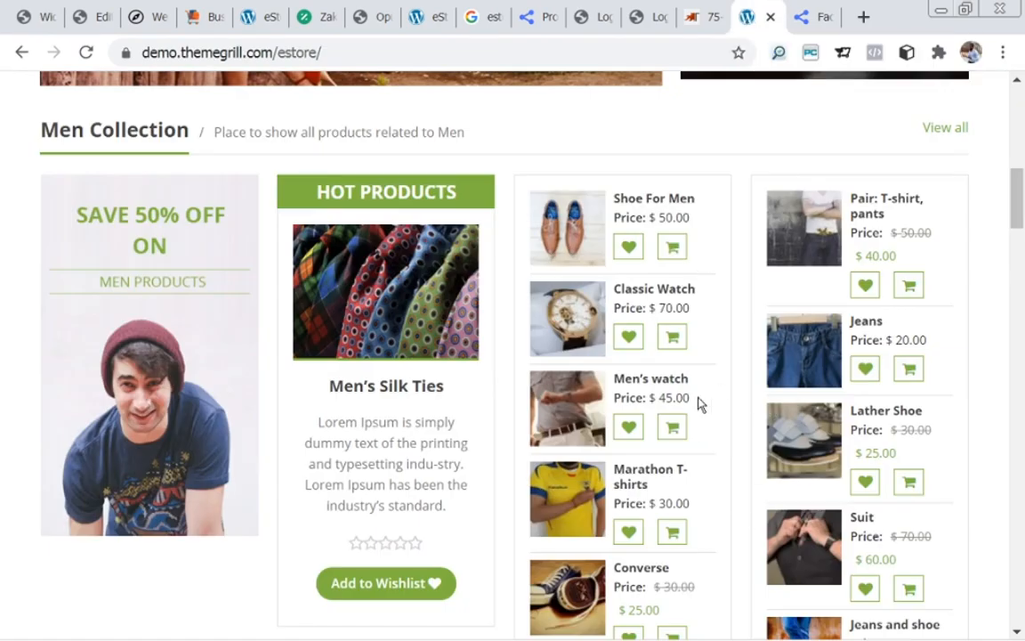
{"action": "left_click", "coordinate": [20, 19]}
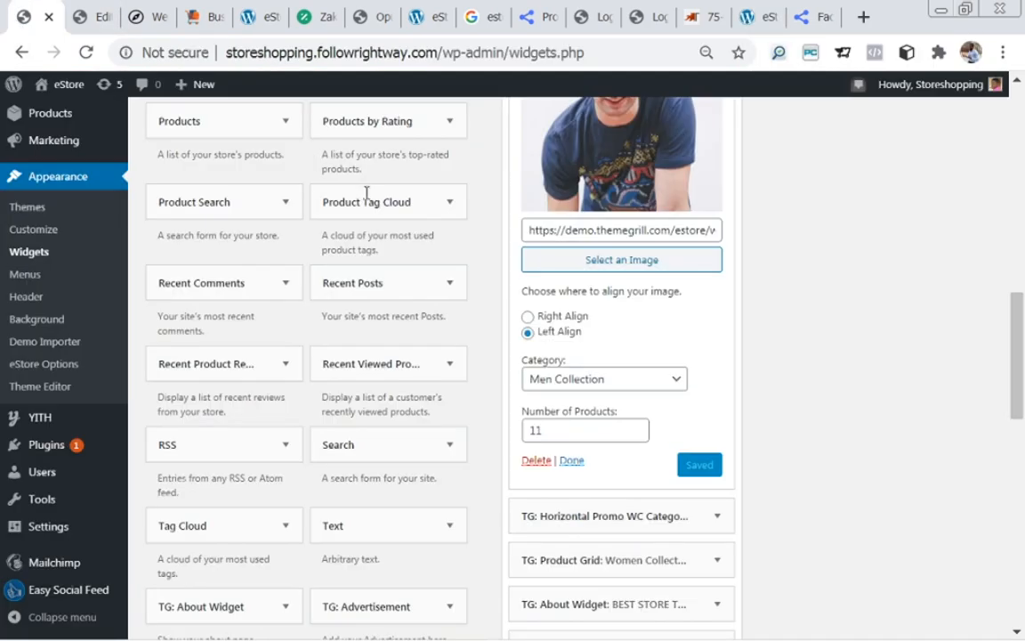
{"action": "left_click_drag", "start_coordinate": [1017, 359], "coordinate": [1017, 424]}
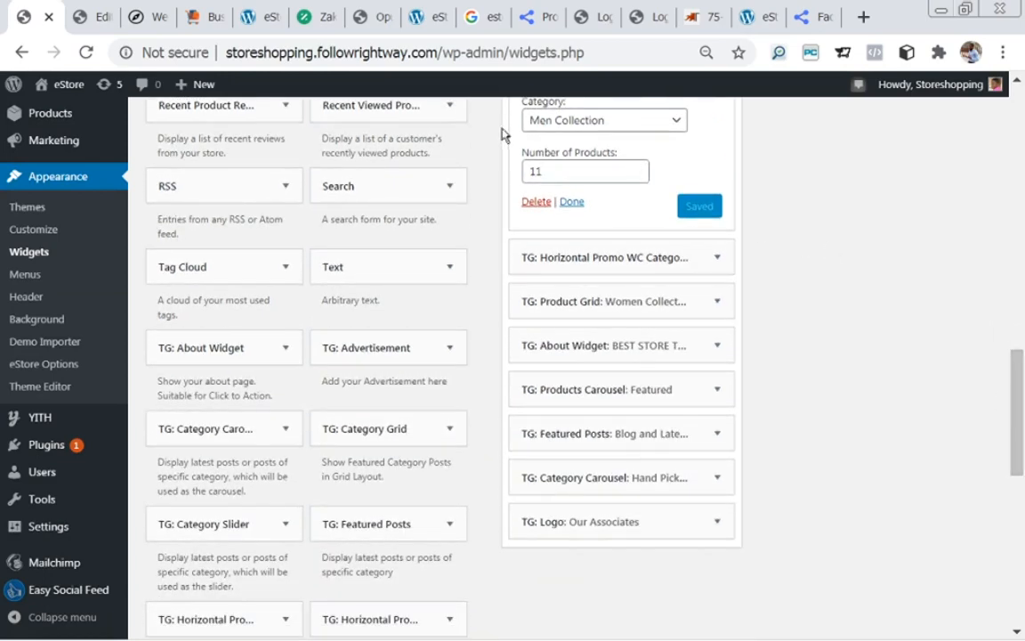
{"action": "left_click", "coordinate": [570, 203]}
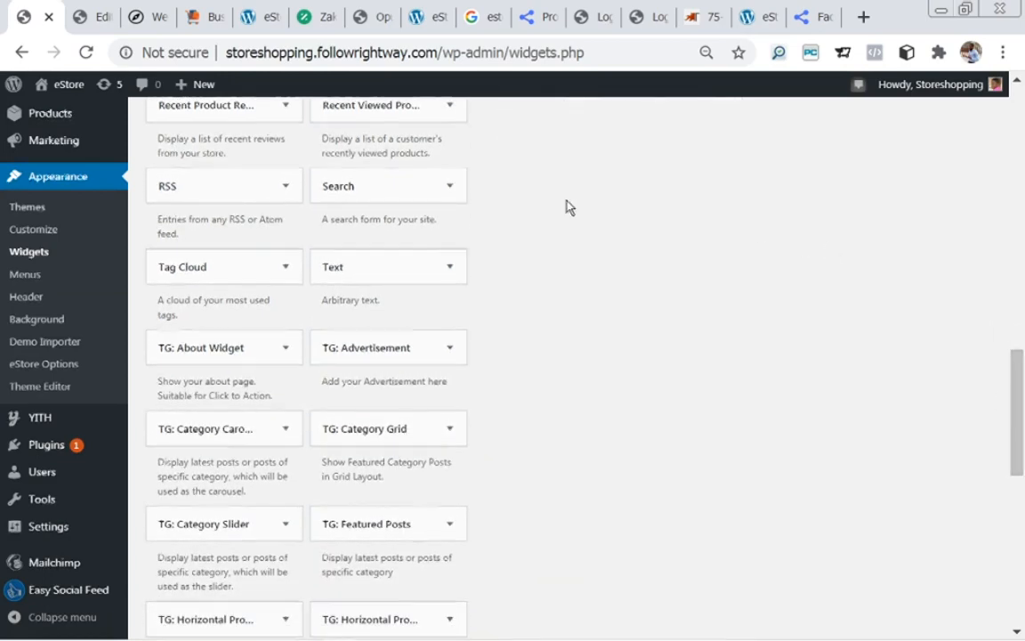
- Open the TG: Horizontal Promo WC Category widget and compare its three categories with the collection banners on the demo home page
{"action": "scroll", "coordinate": [571, 207], "scroll_direction": "up", "scroll_amount": 10}
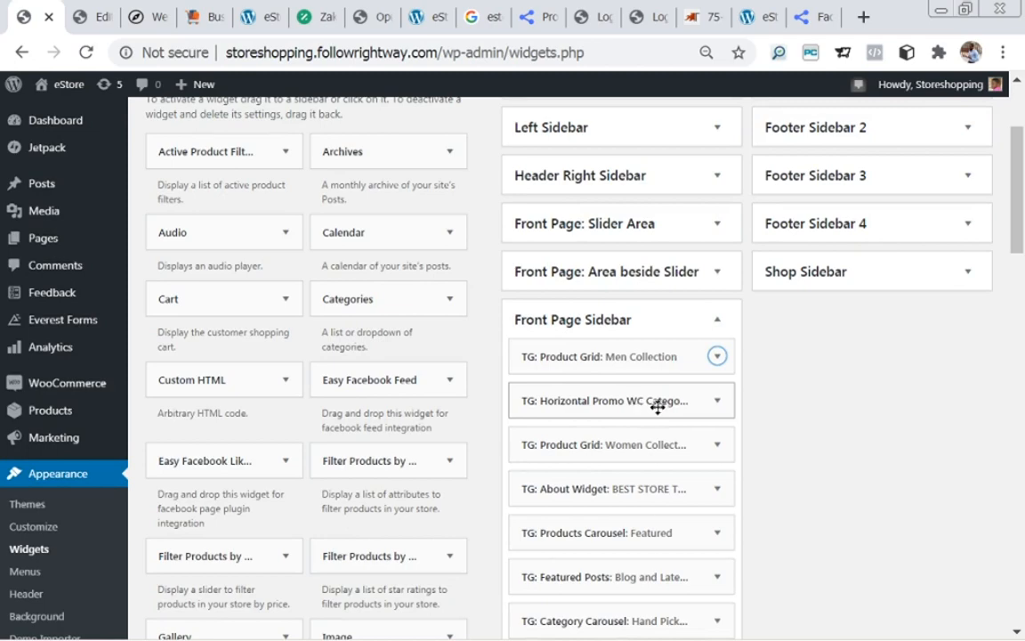
{"action": "left_click", "coordinate": [718, 401]}
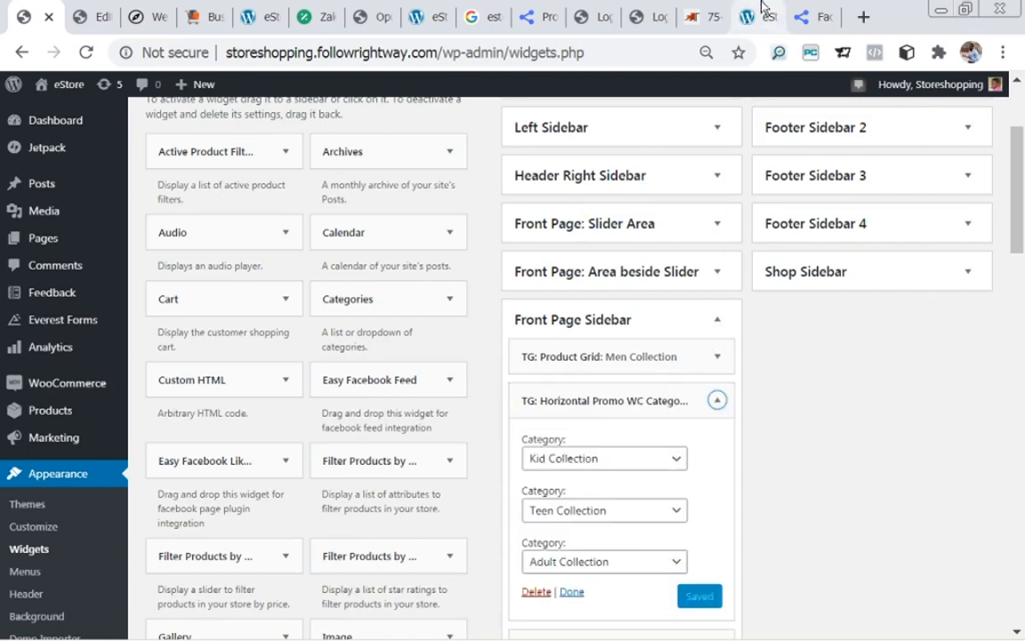
{"action": "left_click", "coordinate": [748, 27]}
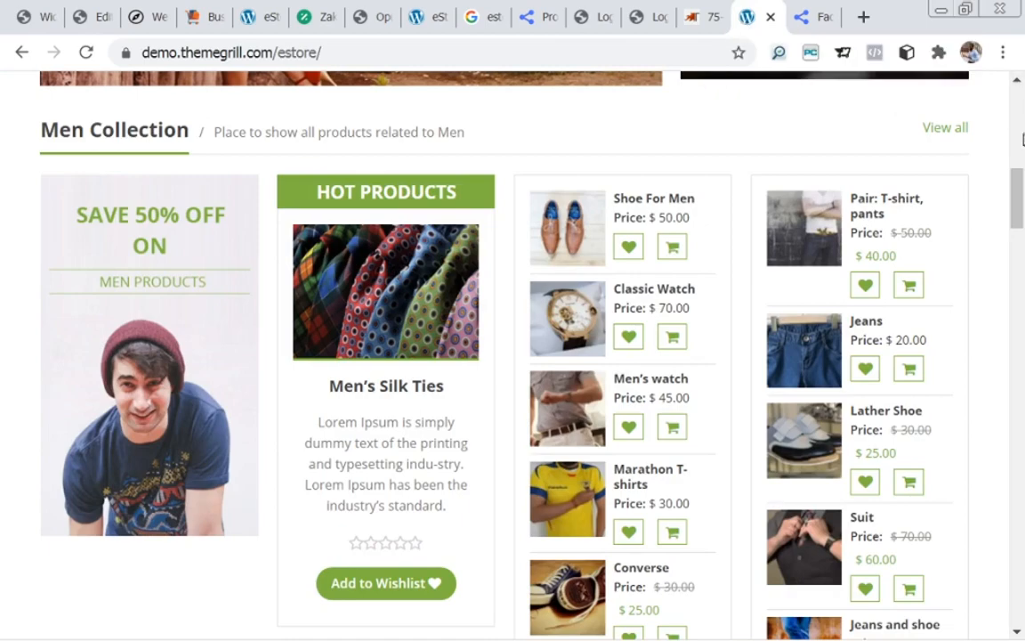
{"action": "scroll", "coordinate": [1020, 191], "scroll_direction": "down", "scroll_amount": 1}
{"action": "scroll", "coordinate": [1021, 191], "scroll_direction": "down", "scroll_amount": 6}
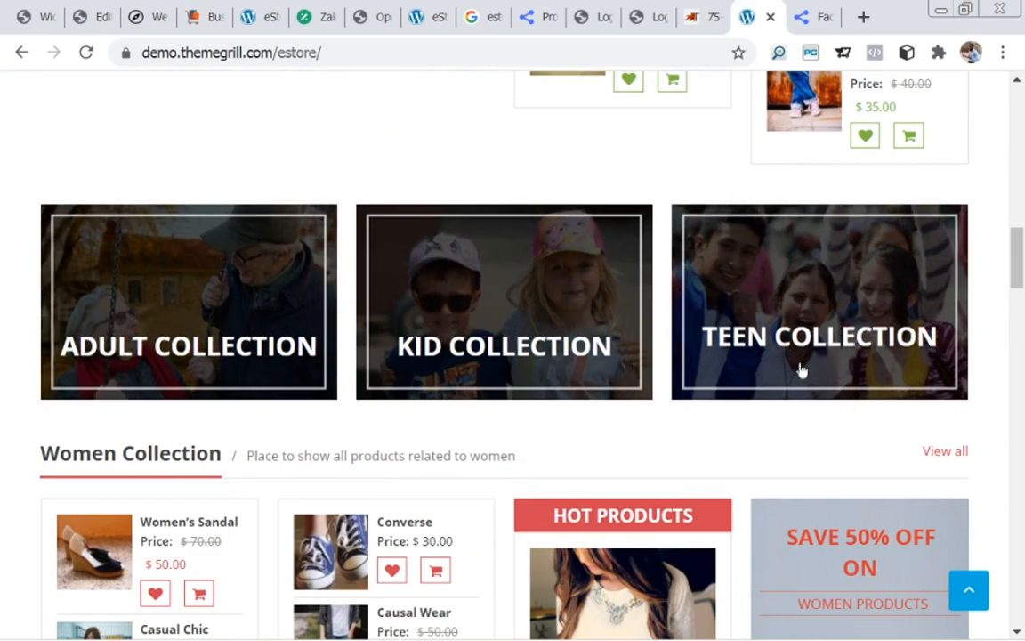
{"action": "left_click", "coordinate": [16, 17]}
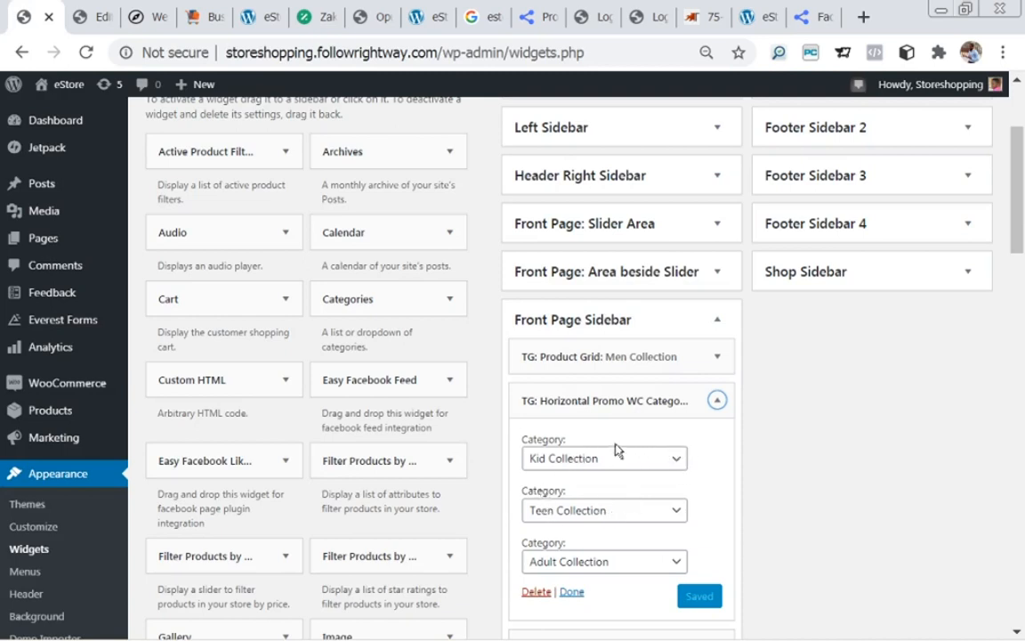
- Check the category choices in the TG: Horizontal Promo WC Category widget without changing them, then close the widget
{"action": "left_click", "coordinate": [677, 461]}
{"action": "left_click", "coordinate": [677, 461]}
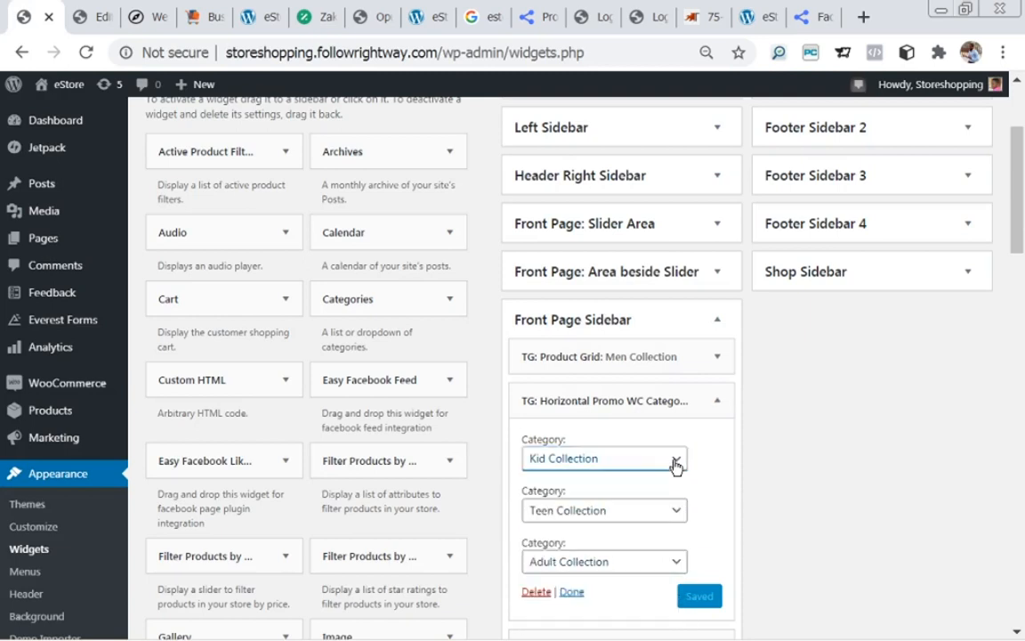
{"action": "left_click", "coordinate": [677, 513]}
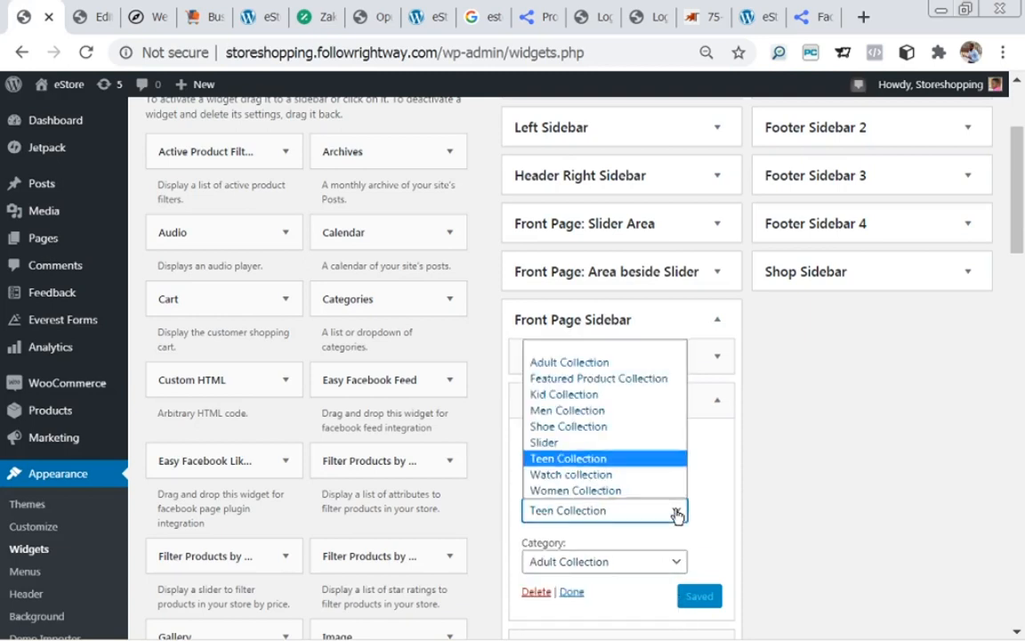
{"action": "left_click", "coordinate": [677, 513]}
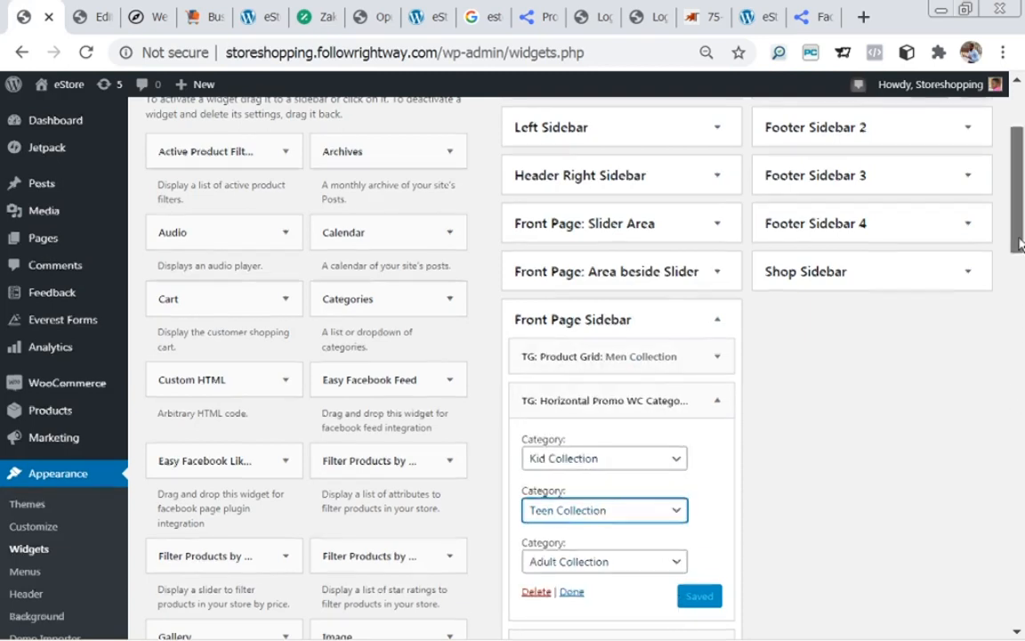
{"action": "scroll", "coordinate": [652, 408], "scroll_direction": "down", "scroll_amount": 2}
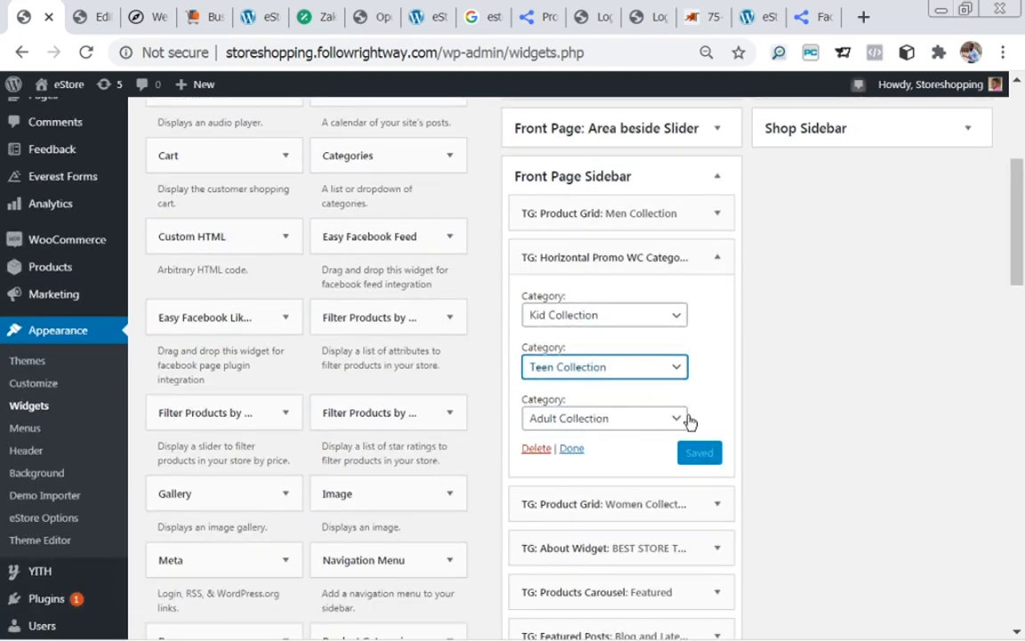
{"action": "left_click", "coordinate": [572, 448]}
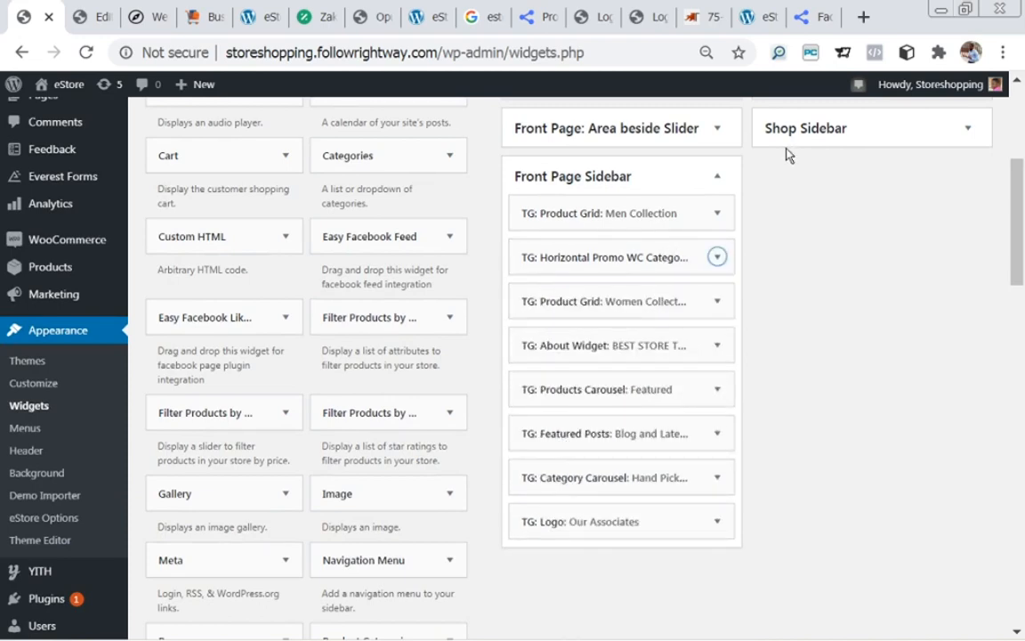
- View the Women Collection section below the three collection banners on the demo home page
{"action": "left_click", "coordinate": [742, 20]}
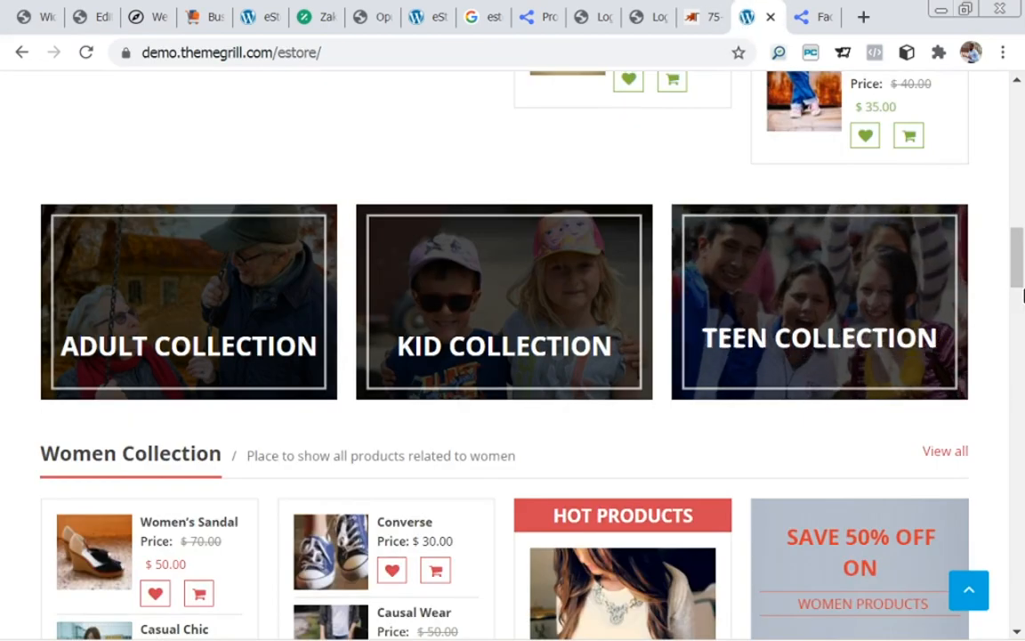
{"action": "mouse_move", "coordinate": [1015, 274]}
{"action": "left_mouse_down"}
{"action": "mouse_move", "coordinate": [1016, 305]}
{"action": "mouse_move", "coordinate": [1016, 278]}
{"action": "left_mouse_up"}
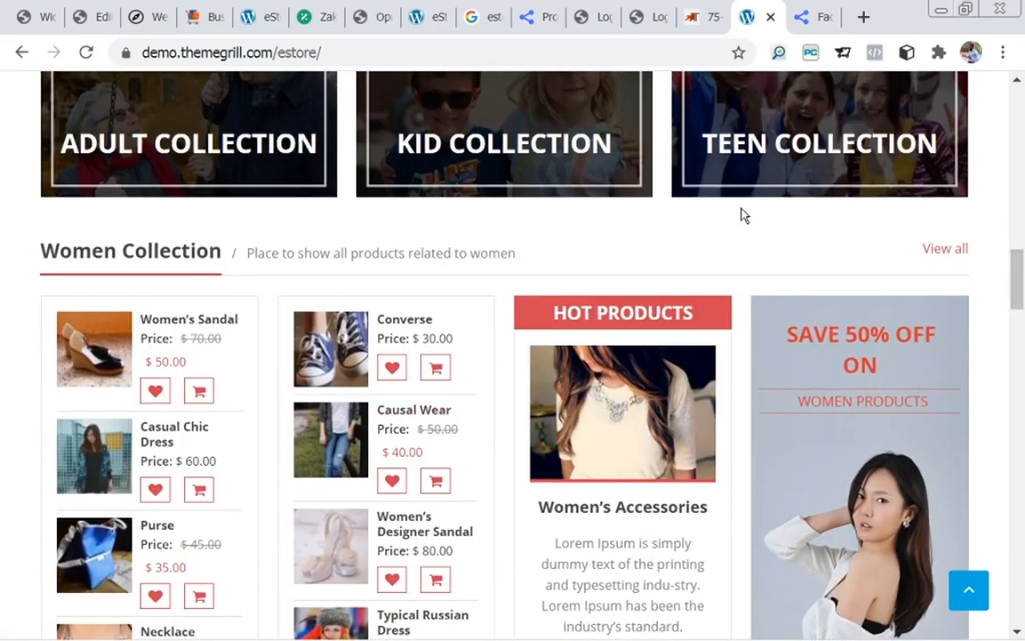
{"action": "mouse_move", "coordinate": [1016, 294]}
{"action": "left_mouse_down"}
{"action": "mouse_move", "coordinate": [1015, 211]}
{"action": "mouse_move", "coordinate": [1022, 313]}
{"action": "mouse_move", "coordinate": [1023, 294]}
{"action": "left_mouse_up"}
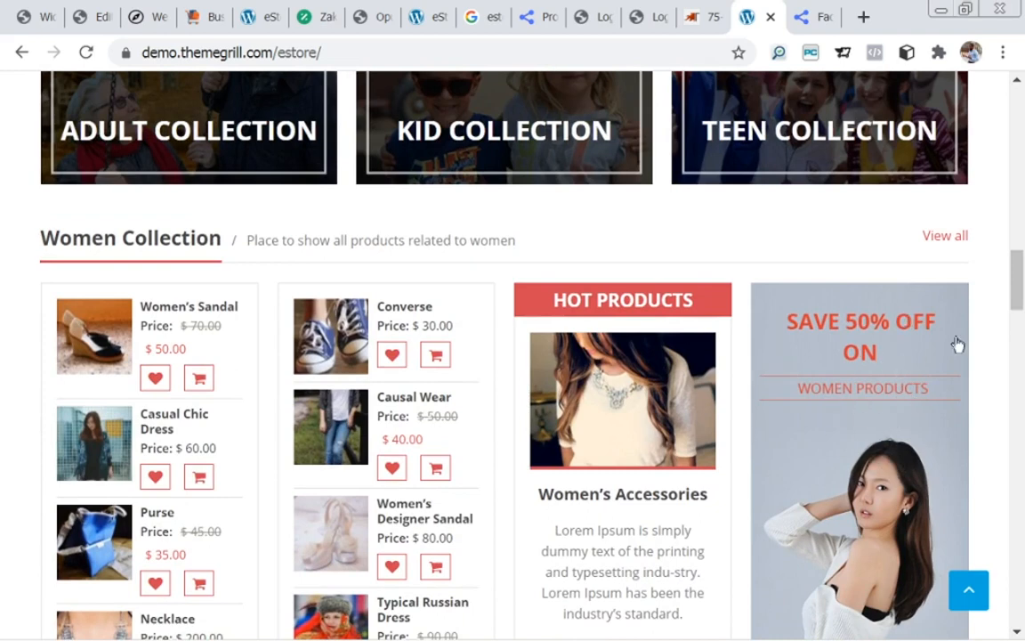
- Compare the demo's Men and Women Collection layouts, then review the Women Collection widget's image alignment, category and product count and close it
{"action": "left_click_drag", "start_coordinate": [1020, 277], "coordinate": [1016, 208]}
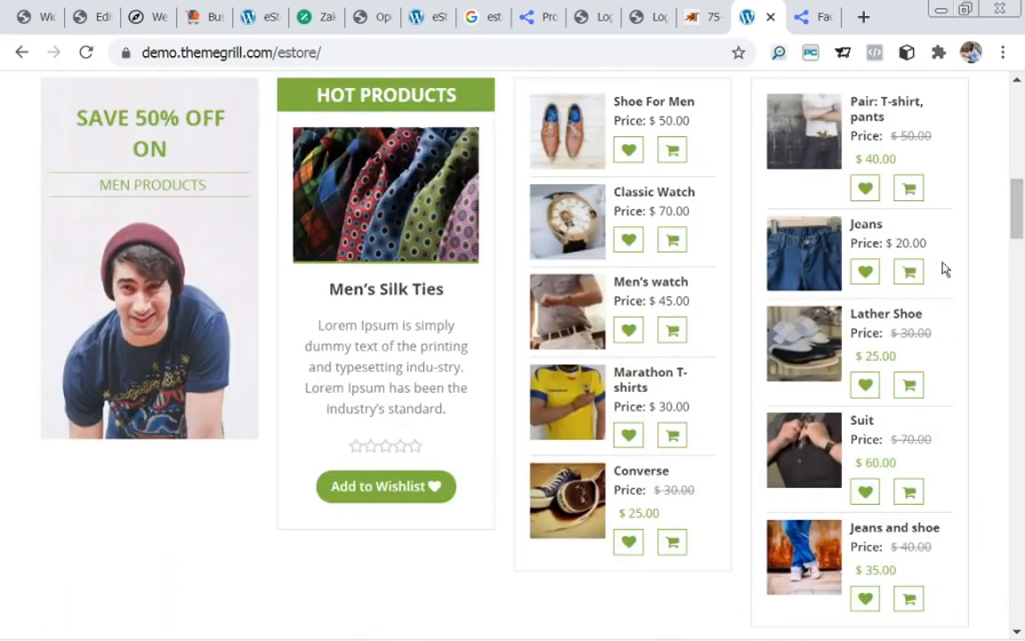
{"action": "left_click_drag", "start_coordinate": [1016, 213], "coordinate": [1020, 283]}
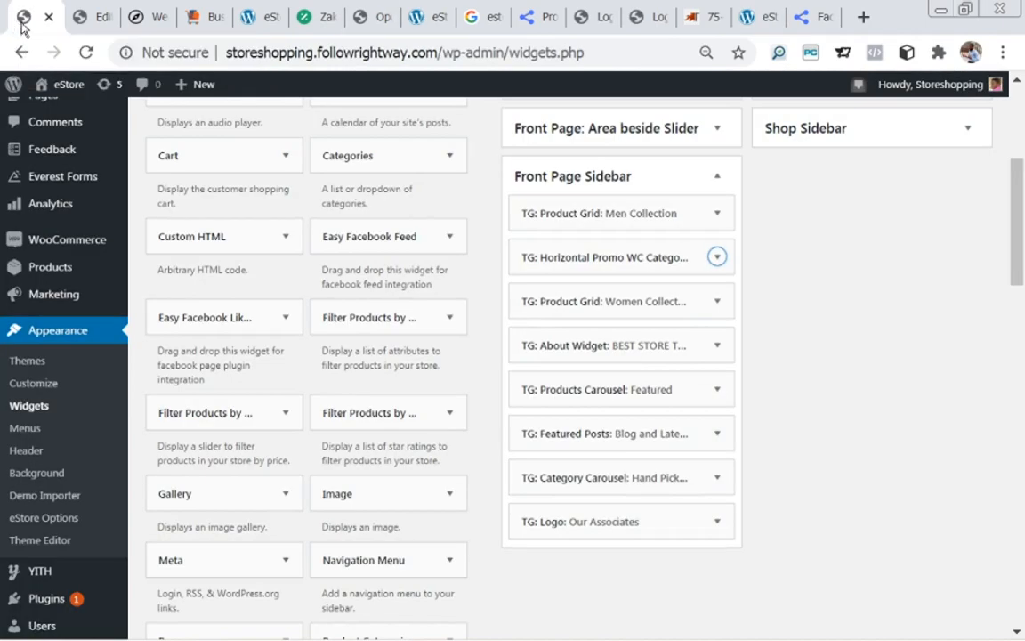
{"action": "left_click", "coordinate": [23, 17]}
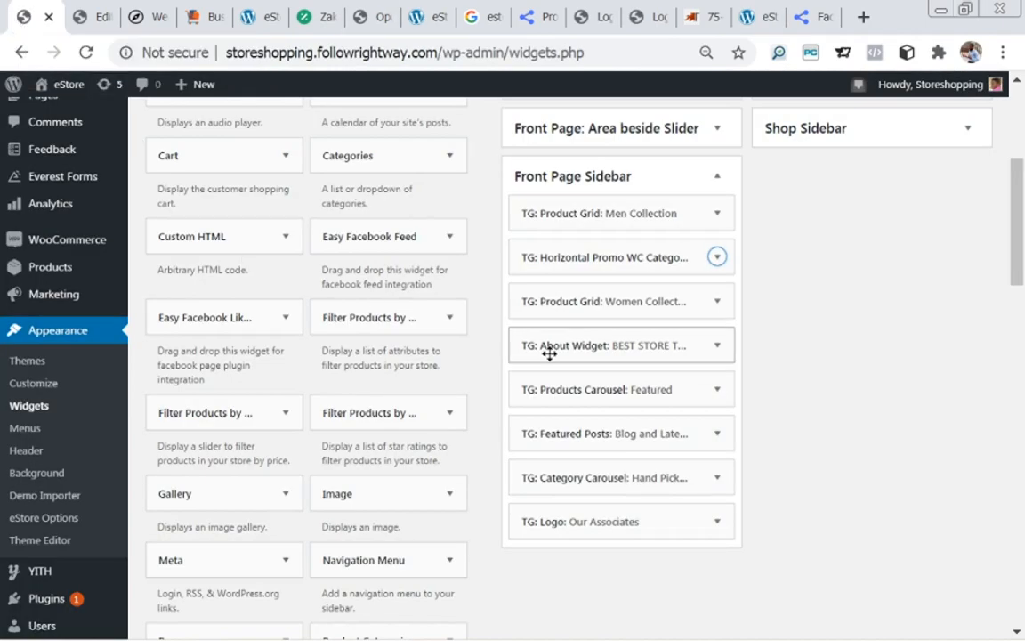
{"action": "left_click", "coordinate": [716, 301]}
{"action": "left_click_drag", "start_coordinate": [1020, 266], "coordinate": [1022, 380]}
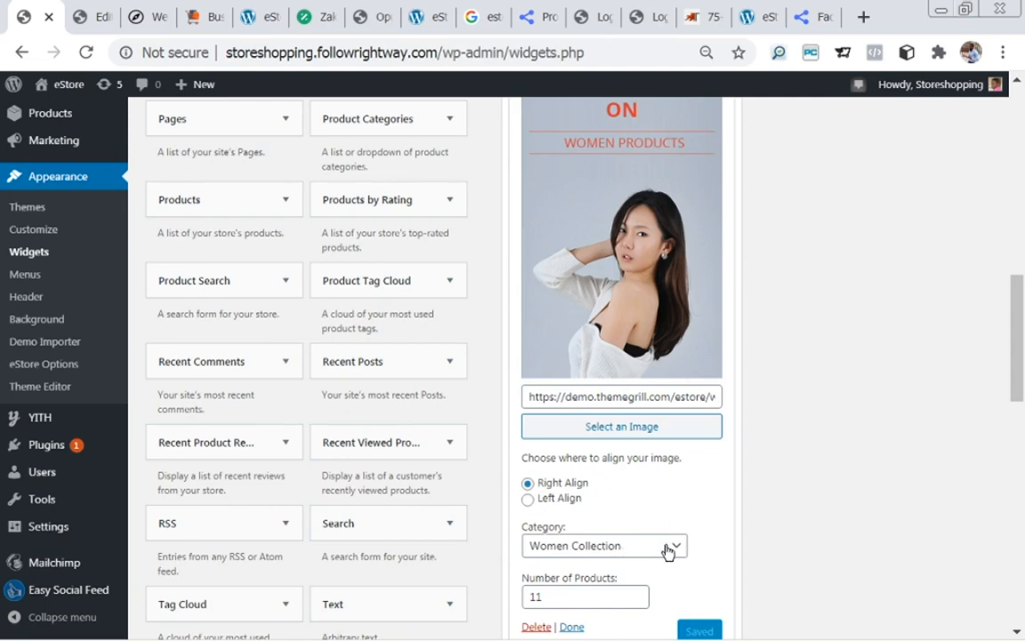
{"action": "scroll", "coordinate": [676, 463], "scroll_direction": "down", "scroll_amount": 2}
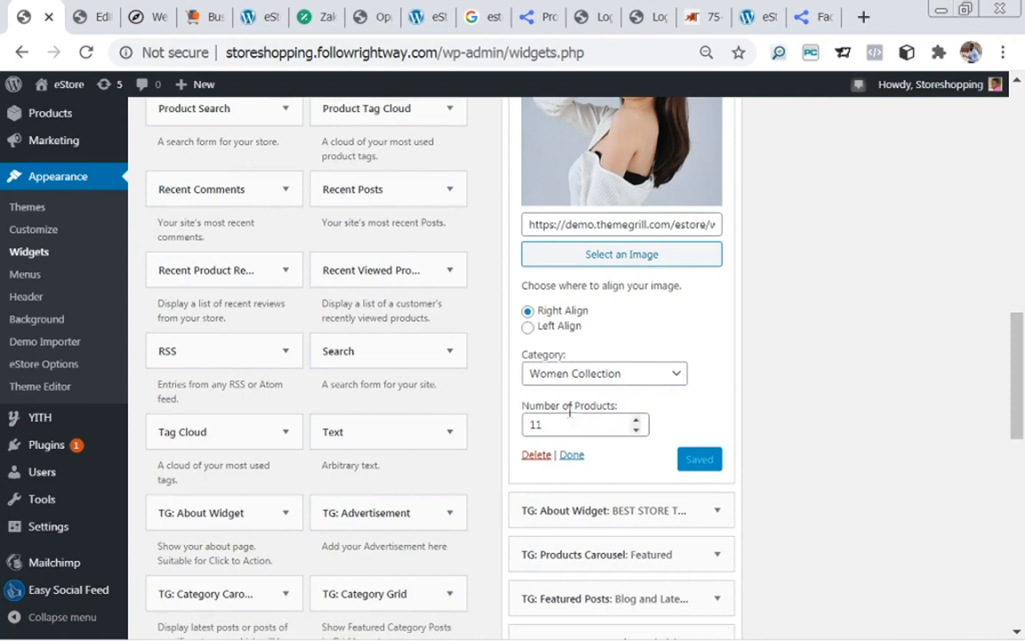
{"action": "left_click", "coordinate": [572, 454]}
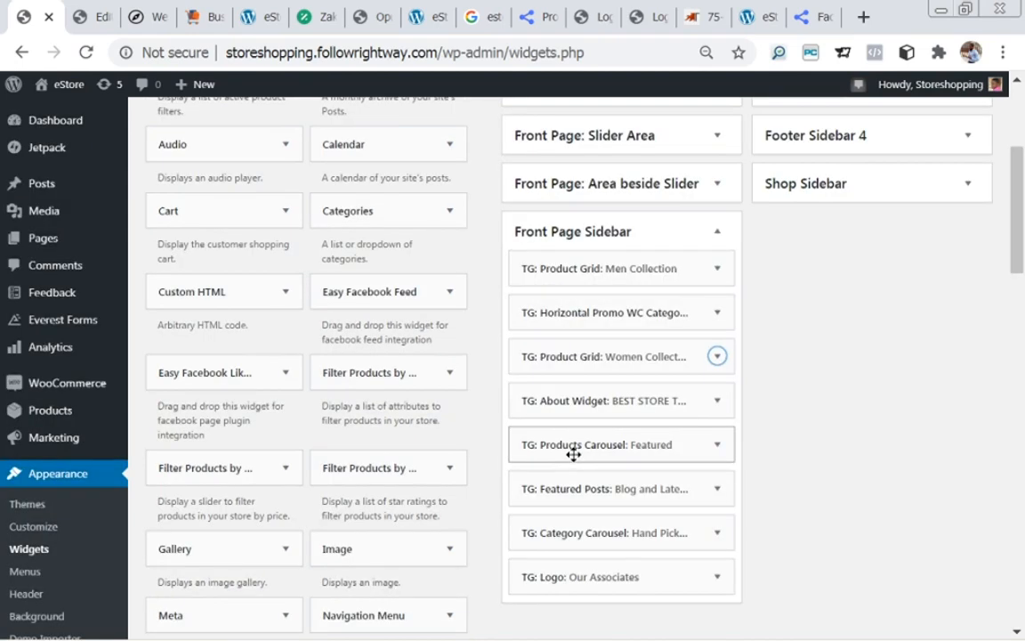
- View the demo's Best Store Theme section, then review the title and page settings of the TG: About Widget and close it
{"action": "left_click", "coordinate": [745, 17]}
{"action": "left_click_drag", "start_coordinate": [1015, 257], "coordinate": [1017, 342]}
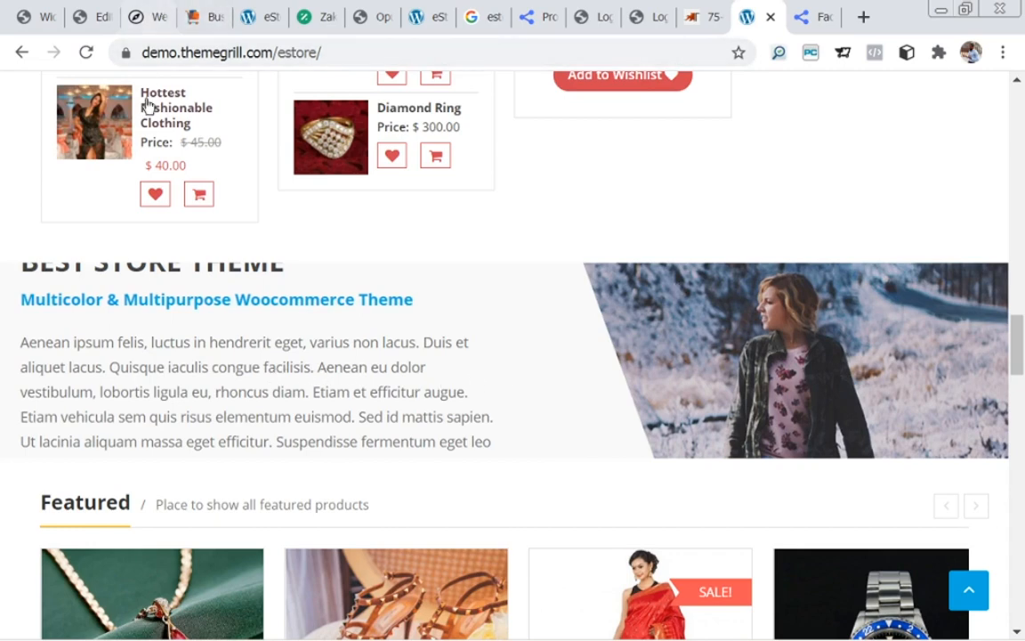
{"action": "left_click", "coordinate": [25, 24]}
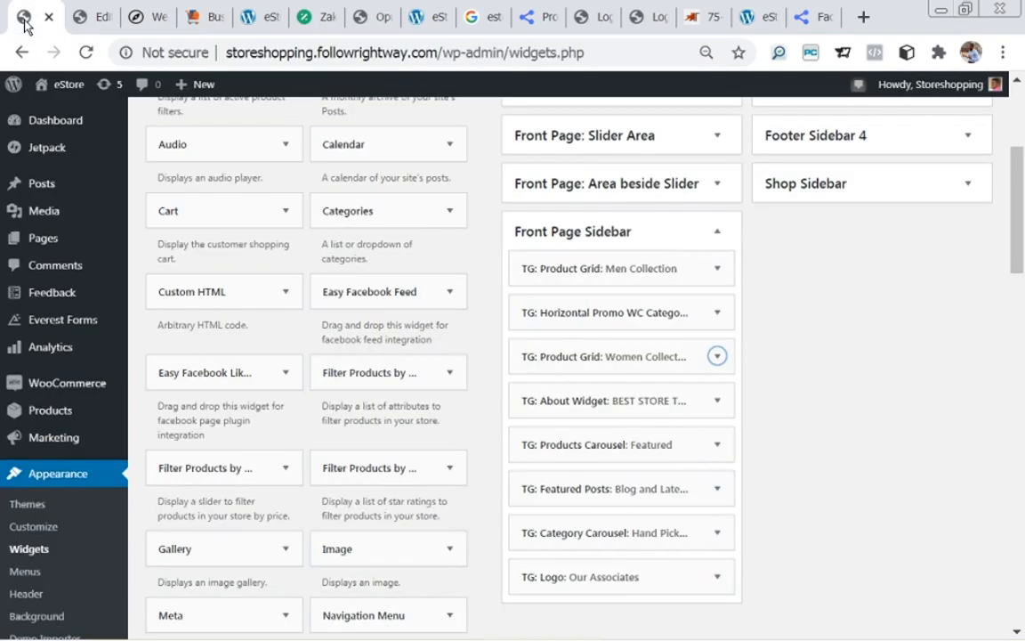
{"action": "left_click", "coordinate": [717, 357]}
{"action": "mouse_move", "coordinate": [1018, 229]}
{"action": "left_mouse_down"}
{"action": "mouse_move", "coordinate": [1020, 356]}
{"action": "mouse_move", "coordinate": [1020, 245]}
{"action": "left_mouse_up"}
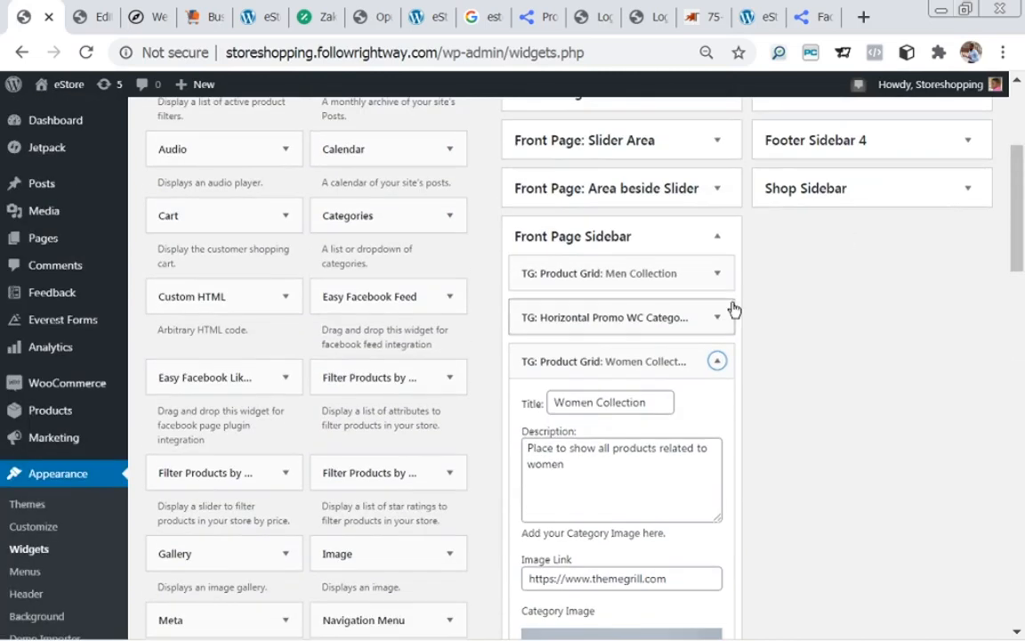
{"action": "left_click", "coordinate": [719, 362]}
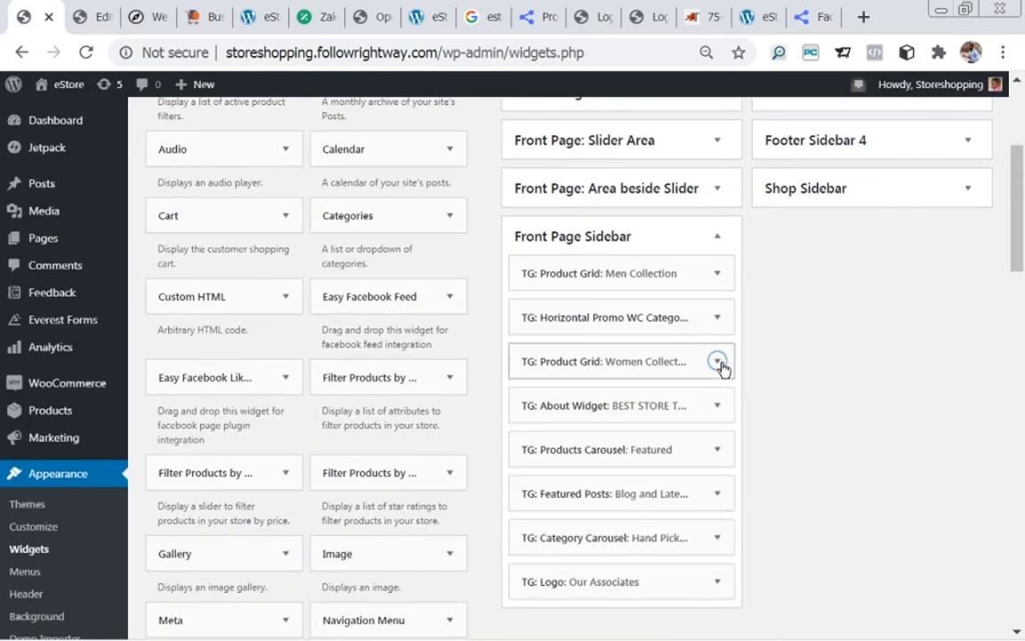
{"action": "left_click", "coordinate": [718, 407]}
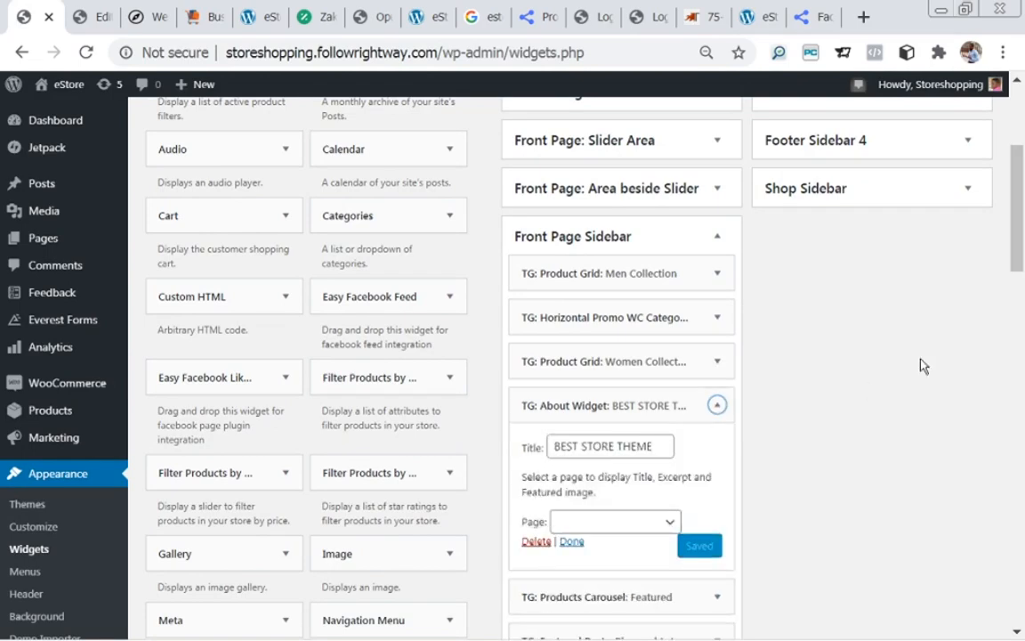
{"action": "scroll", "coordinate": [1022, 274], "scroll_direction": "down", "scroll_amount": 2}
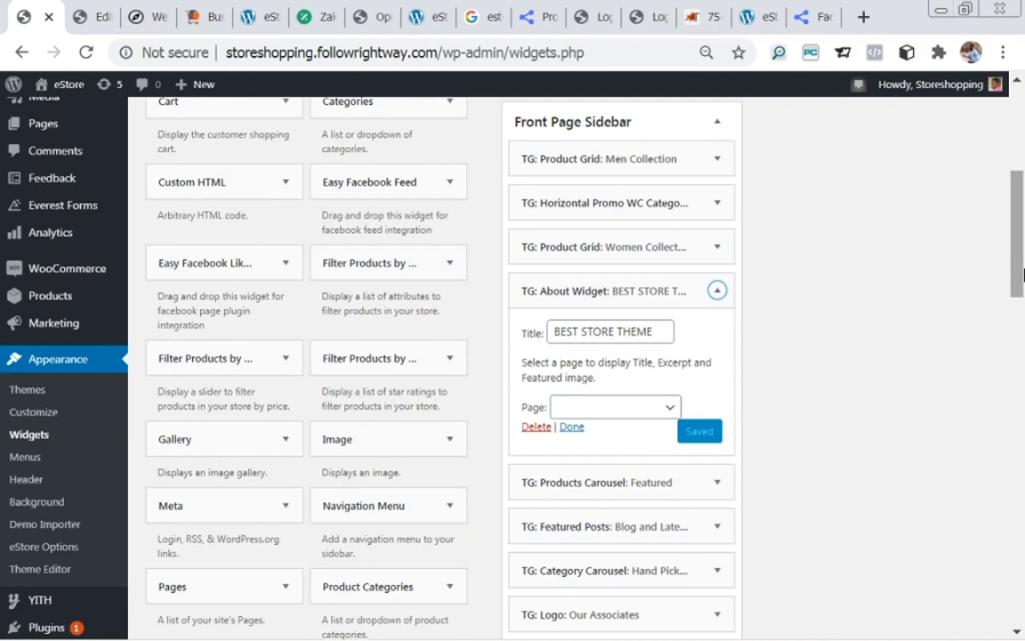
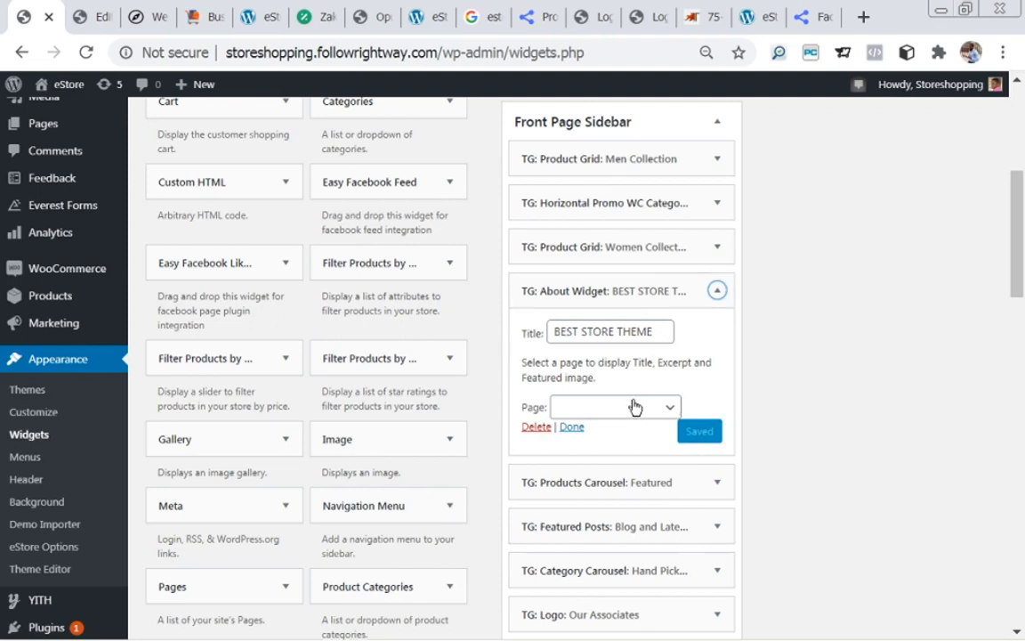
{"action": "left_click", "coordinate": [571, 427]}
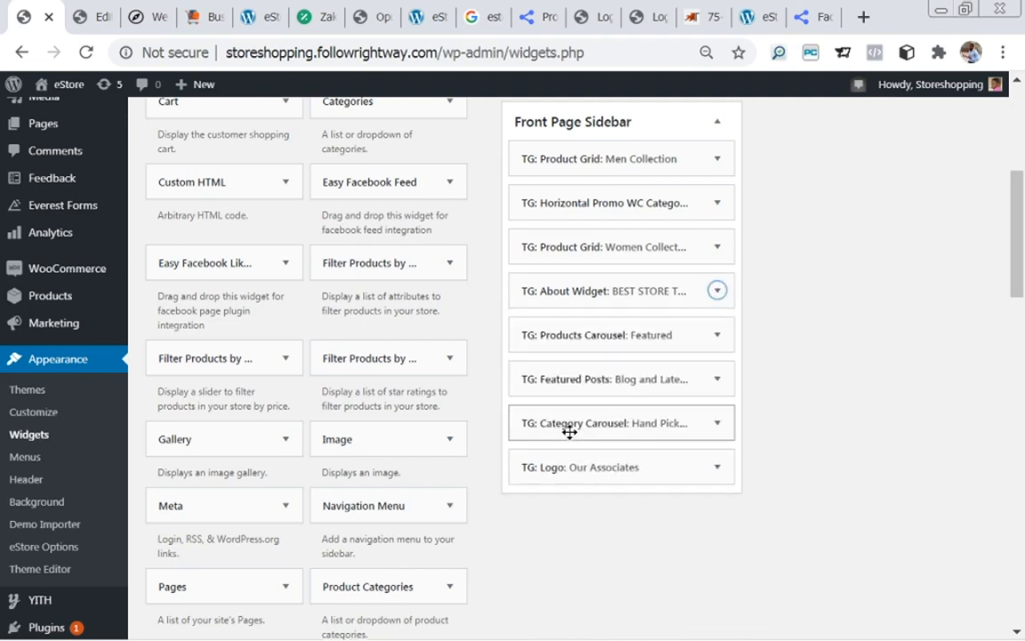
- Compare the title and description in the TG: Products Carousel widget with the Featured section on the demo home page
{"action": "left_click", "coordinate": [750, 23]}
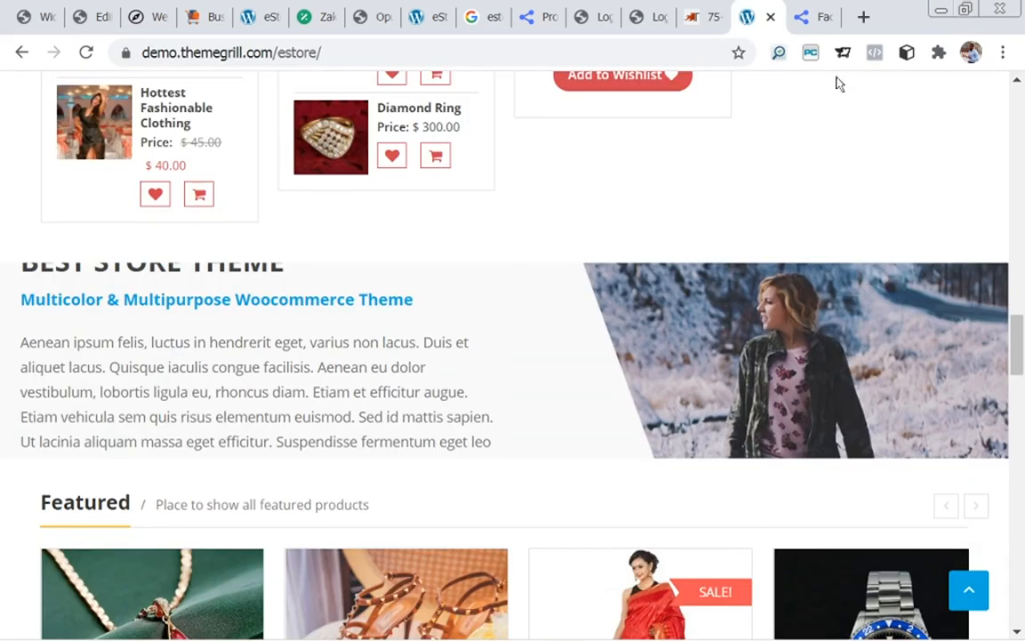
{"action": "left_click_drag", "start_coordinate": [1018, 333], "coordinate": [1017, 362]}
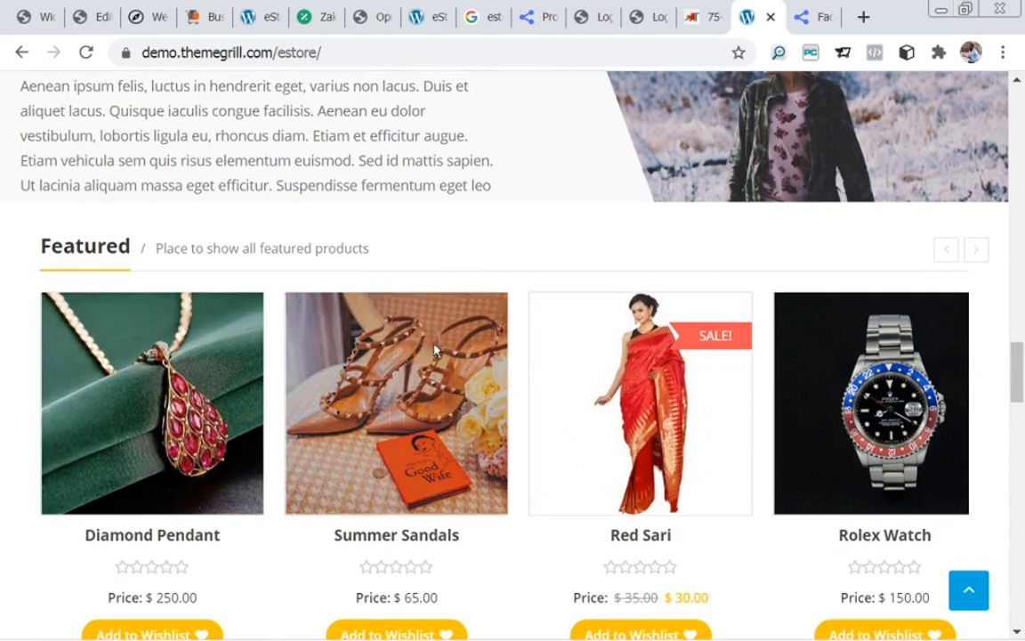
{"action": "left_click_drag", "start_coordinate": [1017, 370], "coordinate": [1022, 384]}
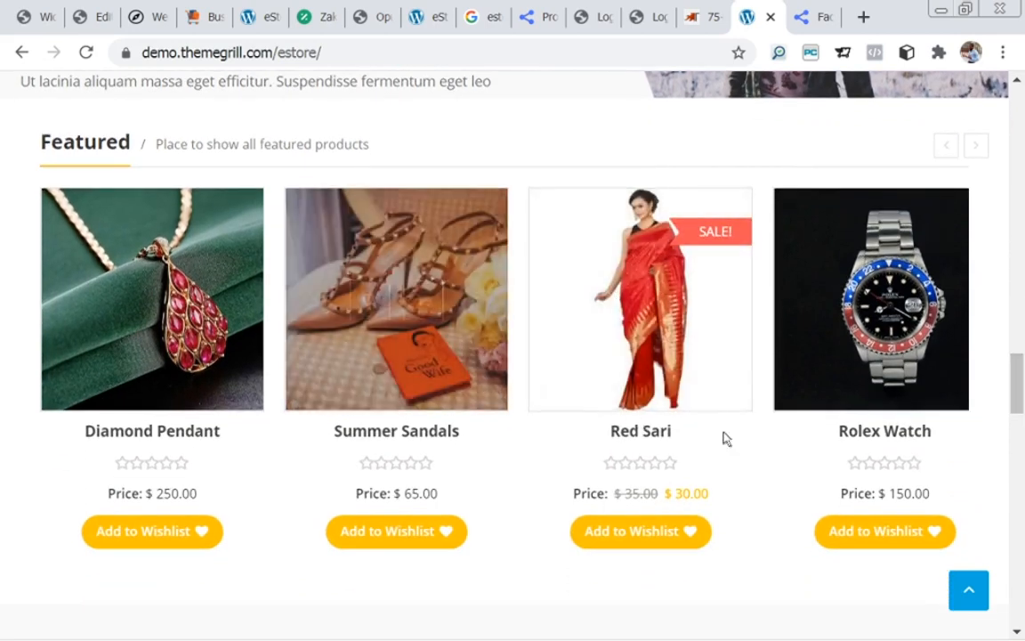
{"action": "left_click", "coordinate": [32, 24]}
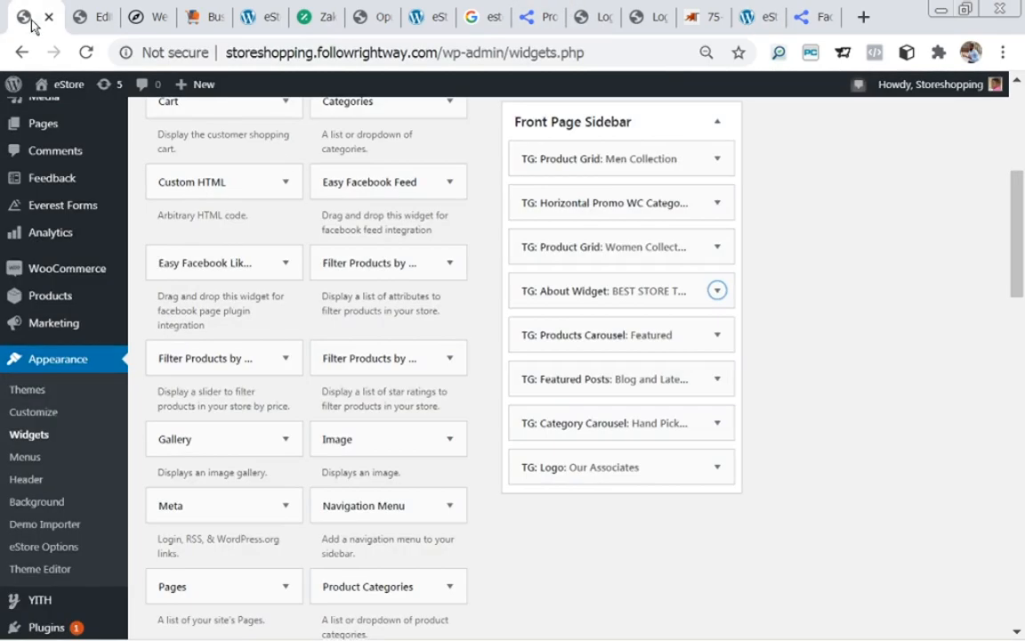
{"action": "left_click", "coordinate": [716, 338]}
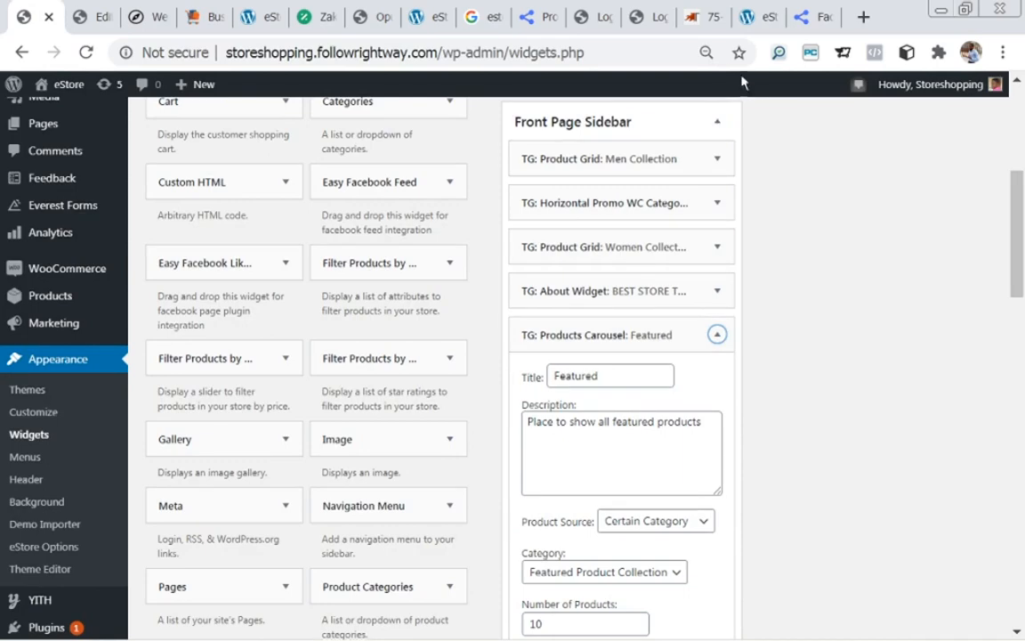
{"action": "left_click", "coordinate": [750, 16]}
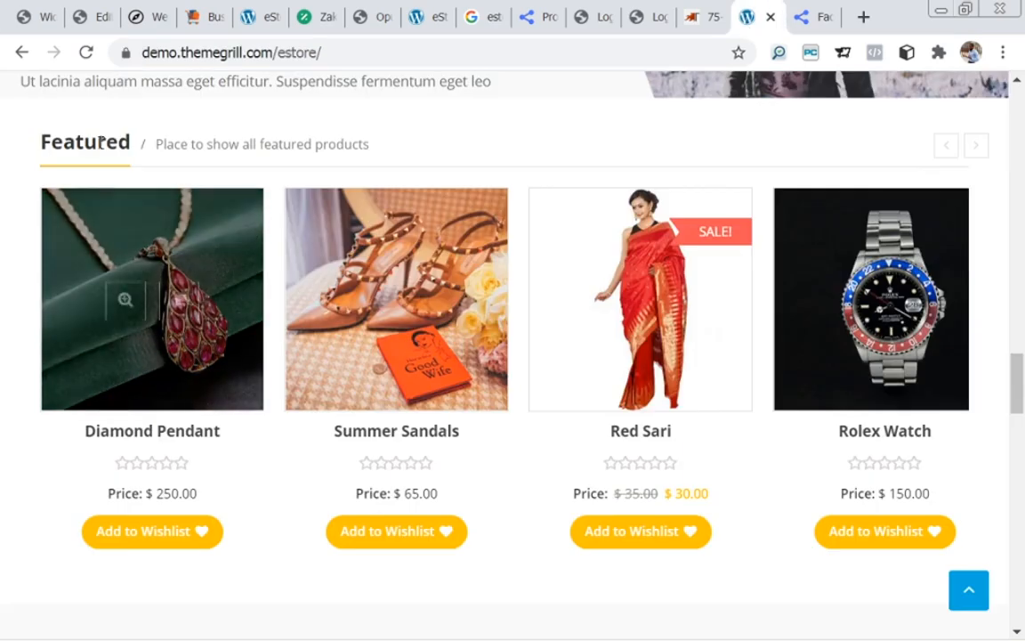
{"action": "left_click", "coordinate": [36, 16]}
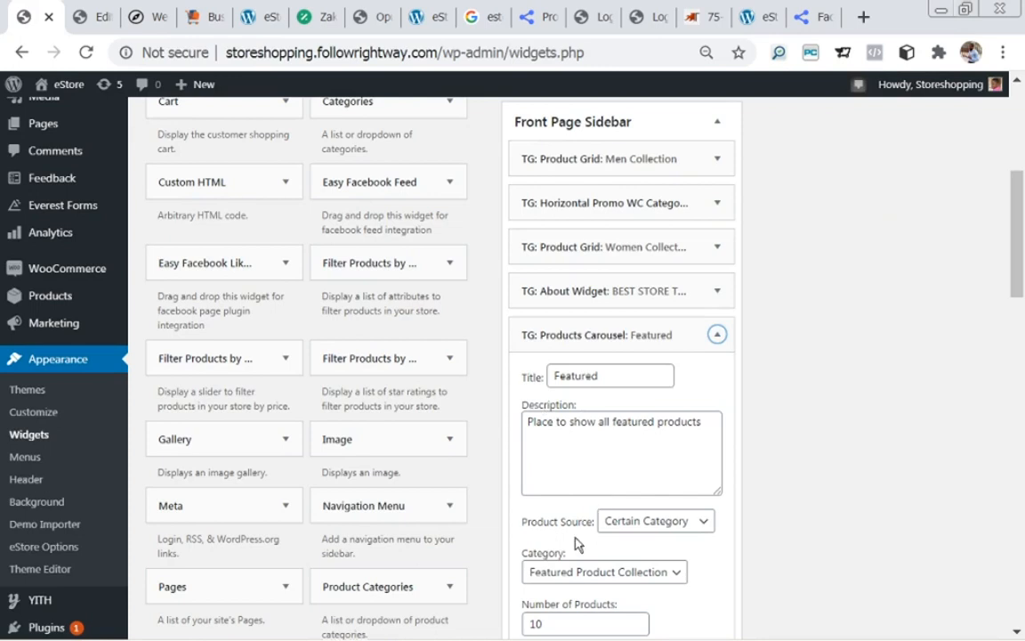
- Check the product source choices, category and number of products in the Featured carousel widget without changing them
{"action": "left_click", "coordinate": [709, 526]}
{"action": "left_click", "coordinate": [708, 528]}
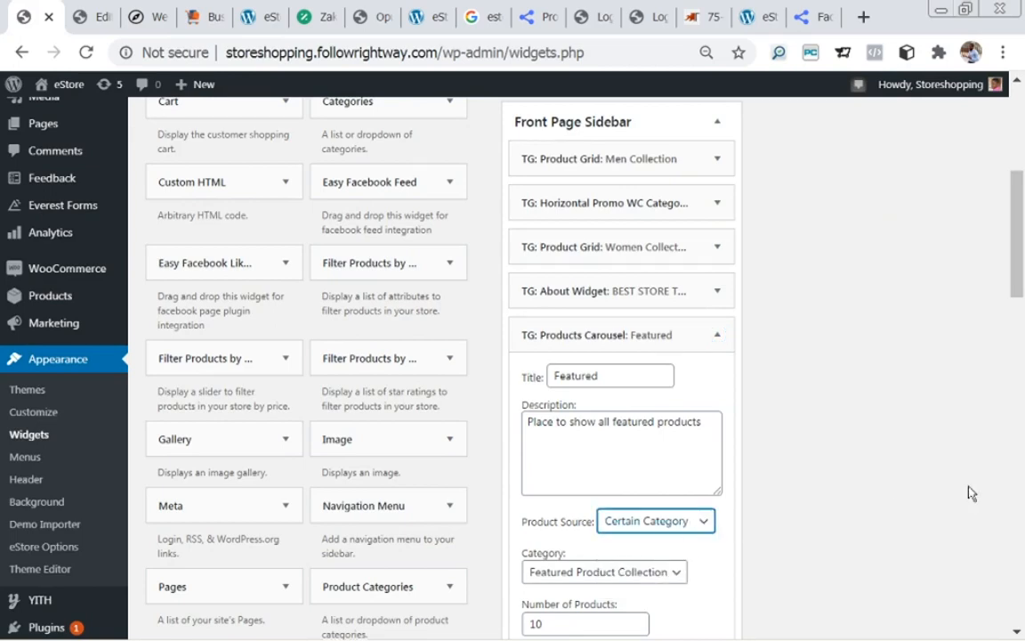
{"action": "left_click_drag", "start_coordinate": [1020, 270], "coordinate": [1021, 288]}
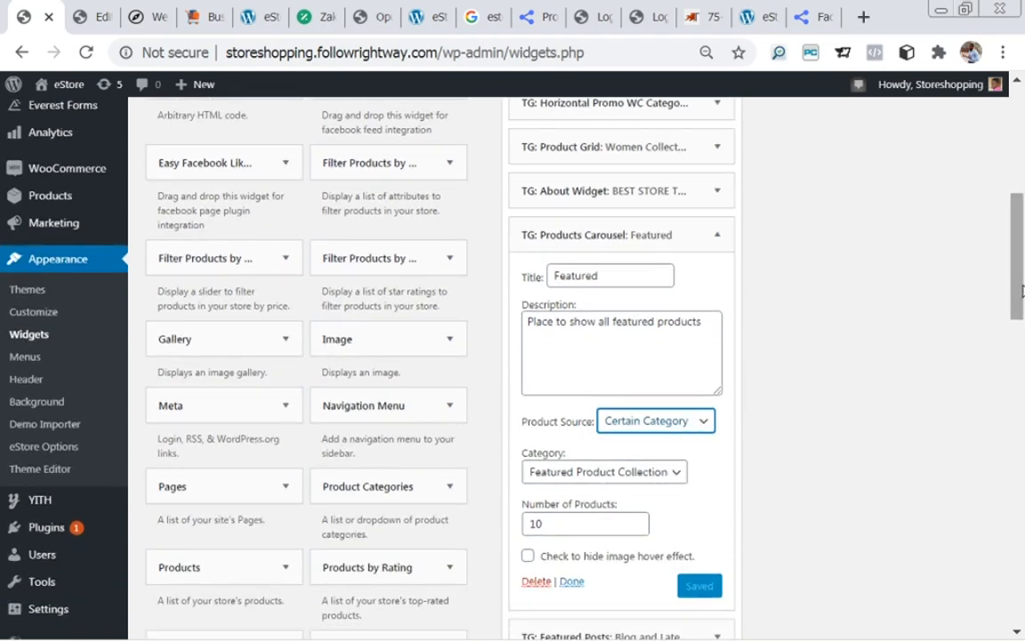
{"action": "scroll", "coordinate": [684, 443], "scroll_direction": "down", "scroll_amount": 1}
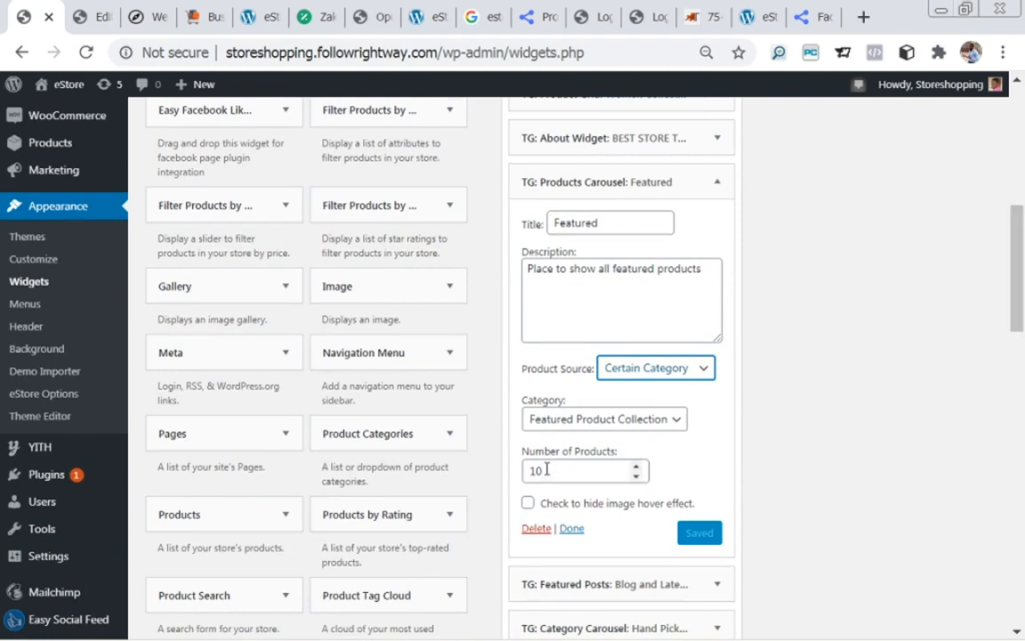
- Browse forward through the Featured product carousel on the demo home page, then close the TG: Products Carousel widget
{"action": "left_click", "coordinate": [746, 32]}
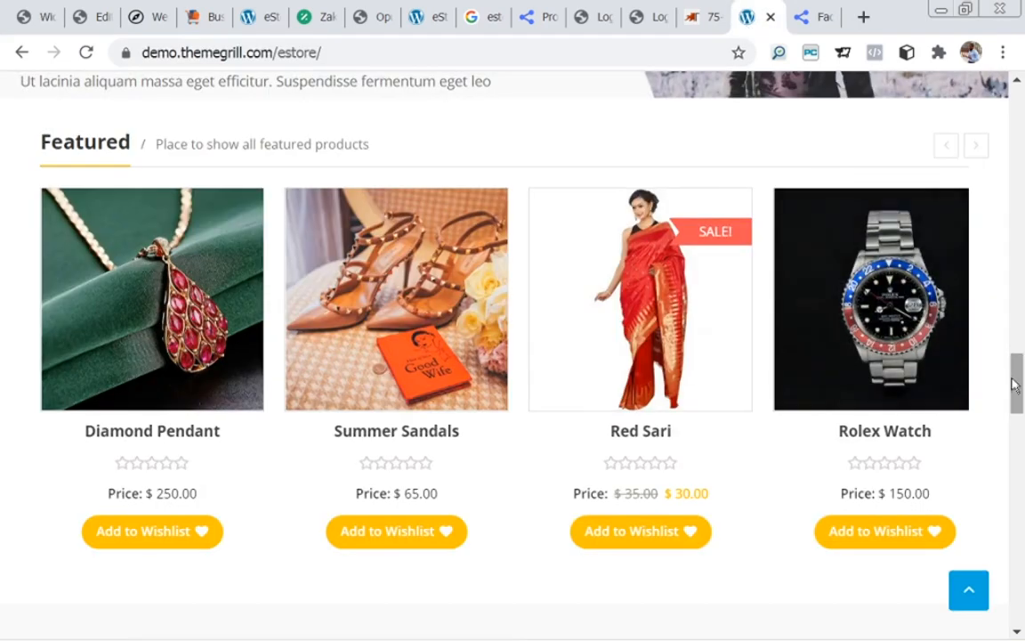
{"action": "left_click_drag", "start_coordinate": [1015, 383], "coordinate": [1018, 395]}
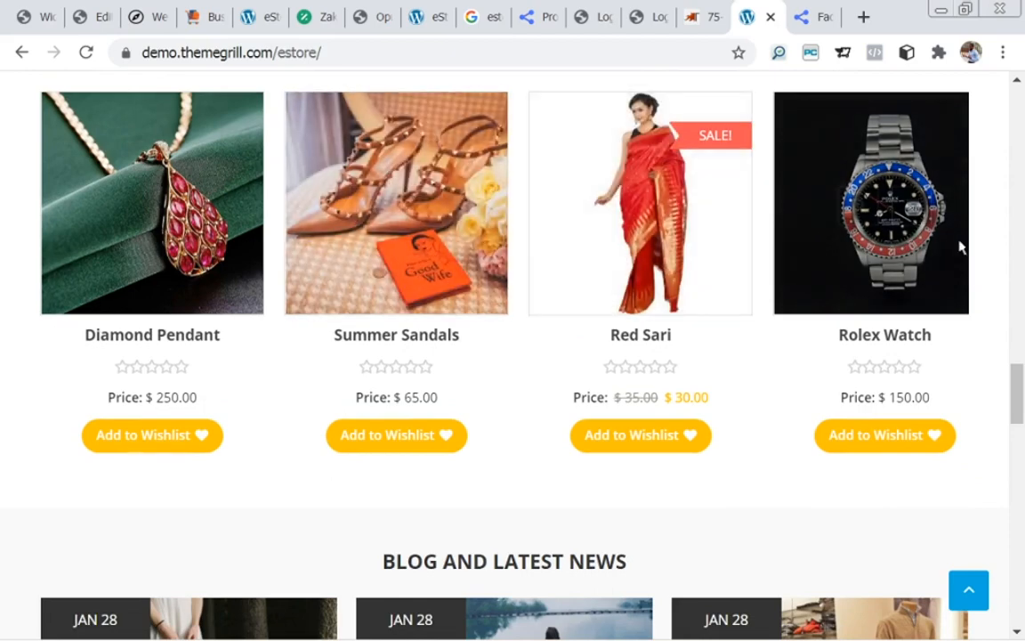
{"action": "mouse_move", "coordinate": [1020, 402]}
{"action": "left_mouse_down"}
{"action": "mouse_move", "coordinate": [1020, 434]}
{"action": "mouse_move", "coordinate": [1020, 386]}
{"action": "left_mouse_up"}
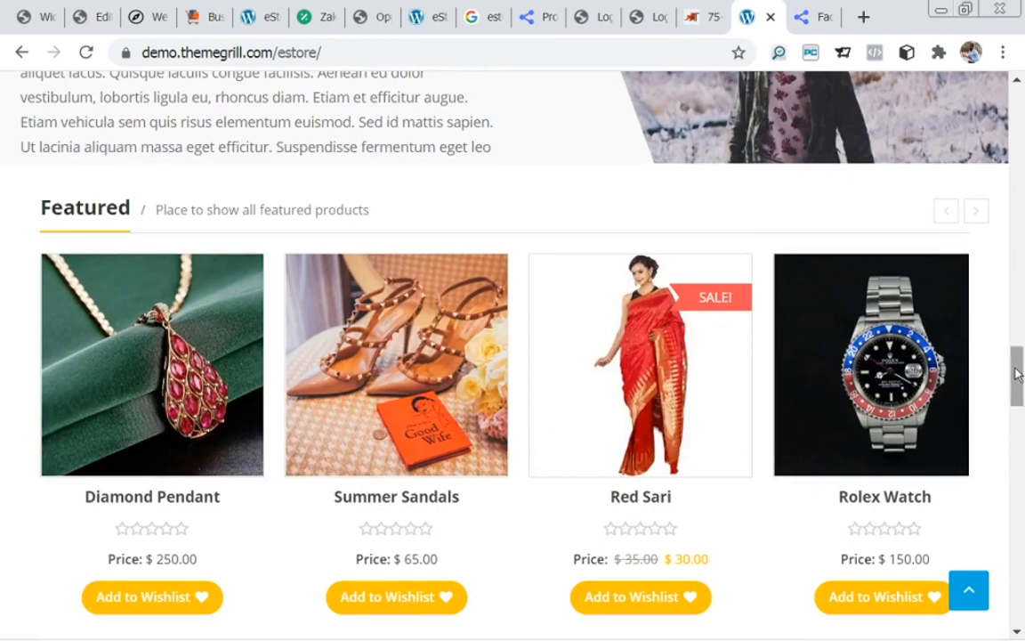
{"action": "left_click", "coordinate": [978, 221]}
{"action": "left_click", "coordinate": [978, 221]}
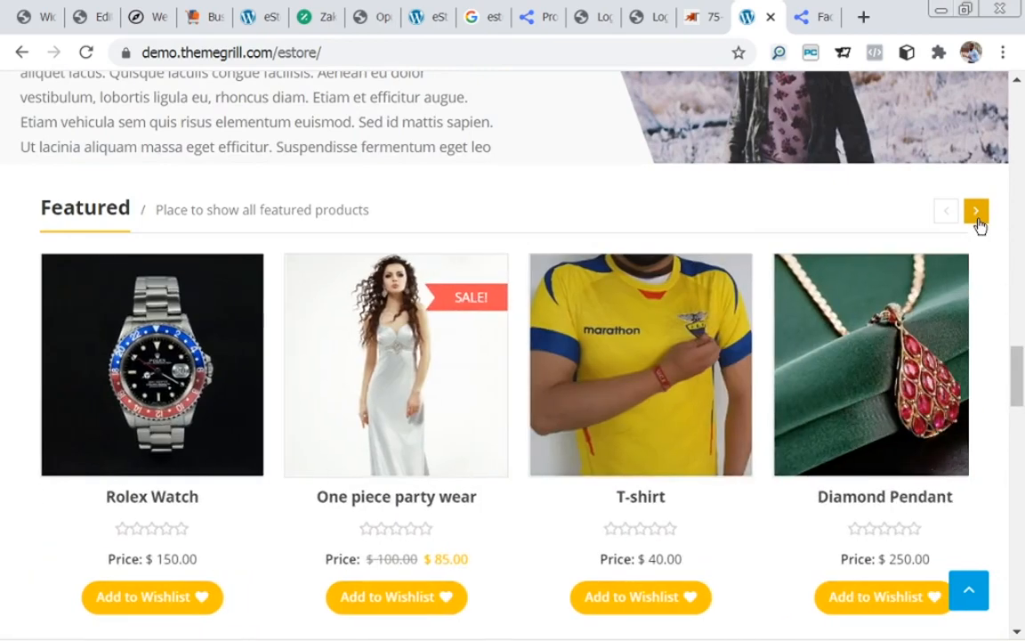
{"action": "left_click", "coordinate": [978, 223]}
{"action": "left_click", "coordinate": [978, 222]}
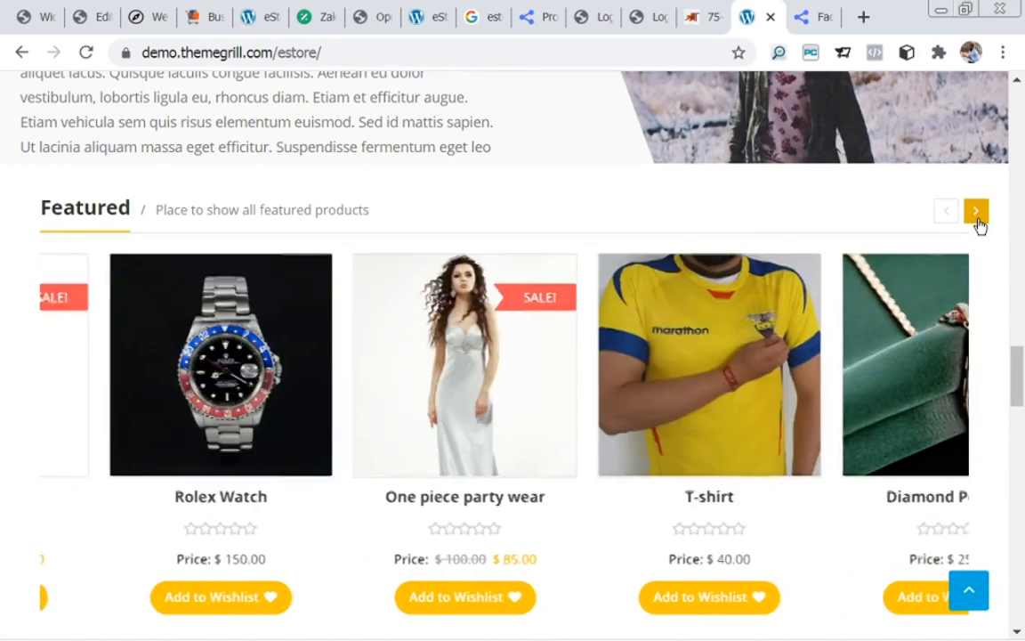
{"action": "left_click", "coordinate": [39, 25]}
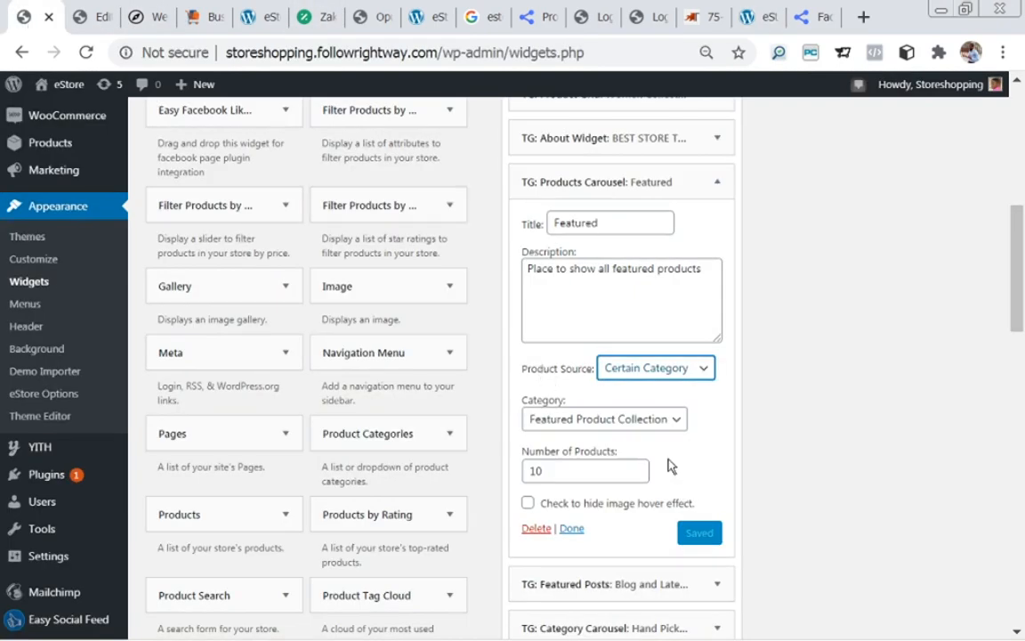
{"action": "left_click", "coordinate": [572, 530]}
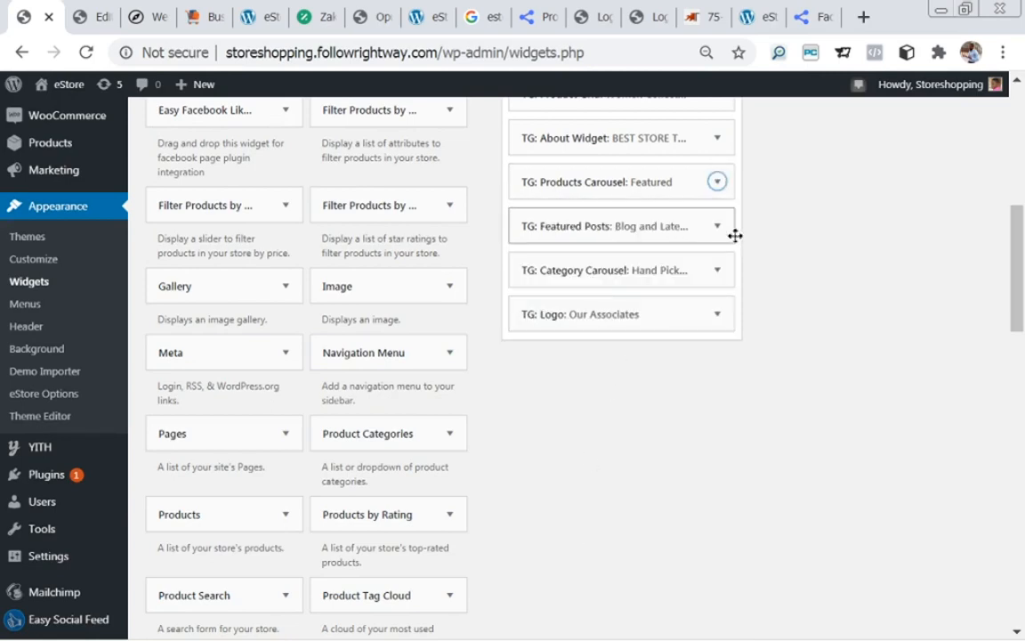
- View the demo's Blog and Latest News section, then review the TG: Featured Posts widget's post count and category and close it
{"action": "left_click", "coordinate": [739, 22]}
{"action": "left_click_drag", "start_coordinate": [1020, 352], "coordinate": [1020, 417]}
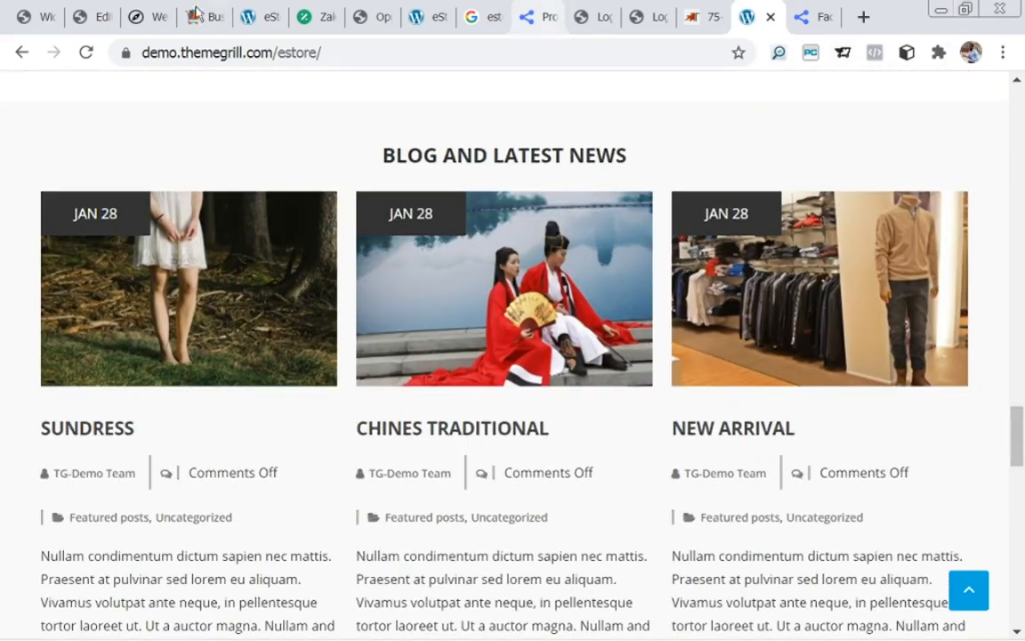
{"action": "left_click", "coordinate": [24, 16]}
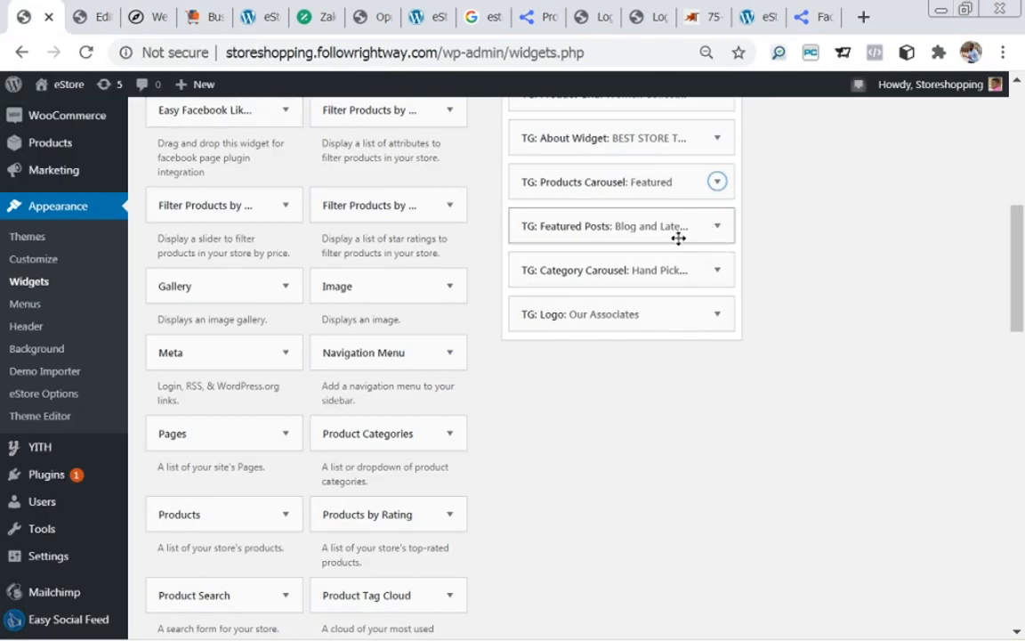
{"action": "left_click", "coordinate": [718, 228]}
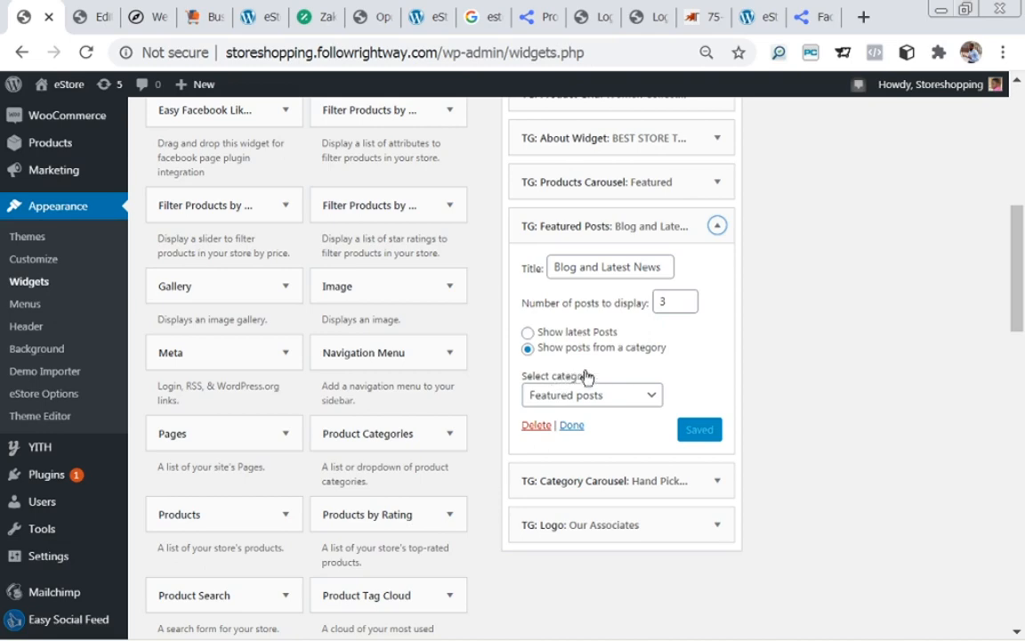
{"action": "left_click", "coordinate": [569, 428]}
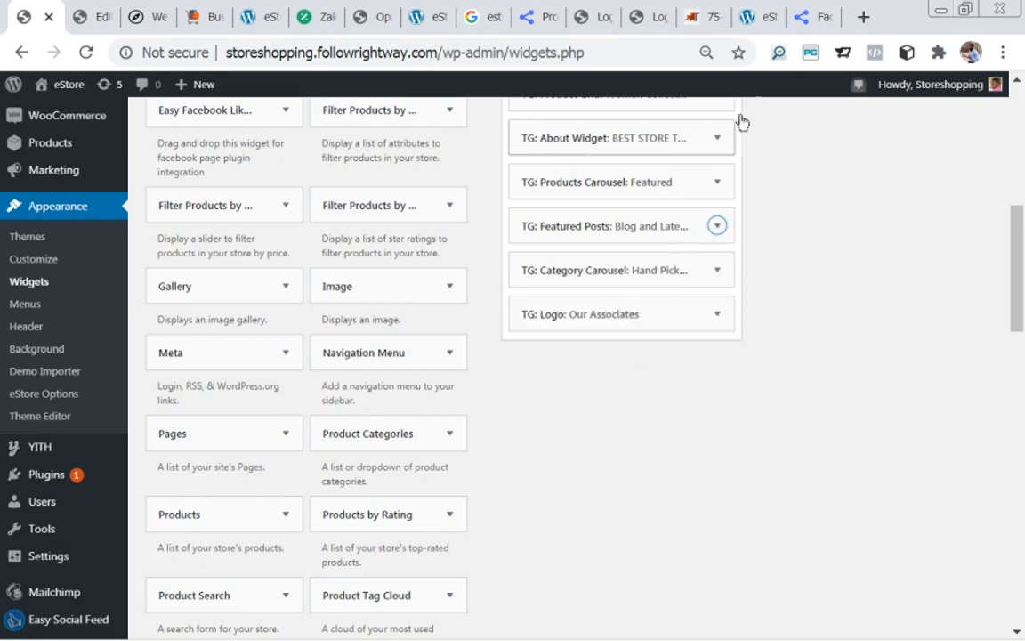
- View the Hand Picked Items section on the eStore demo home page and browse forward through its carousel
{"action": "left_click", "coordinate": [748, 25]}
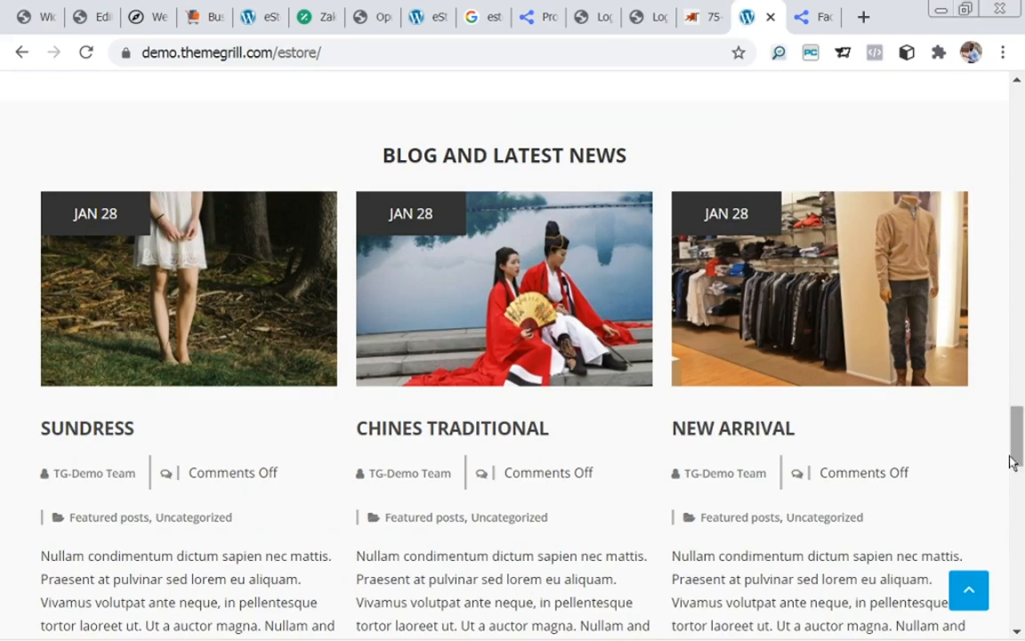
{"action": "left_click_drag", "start_coordinate": [1020, 449], "coordinate": [1021, 521]}
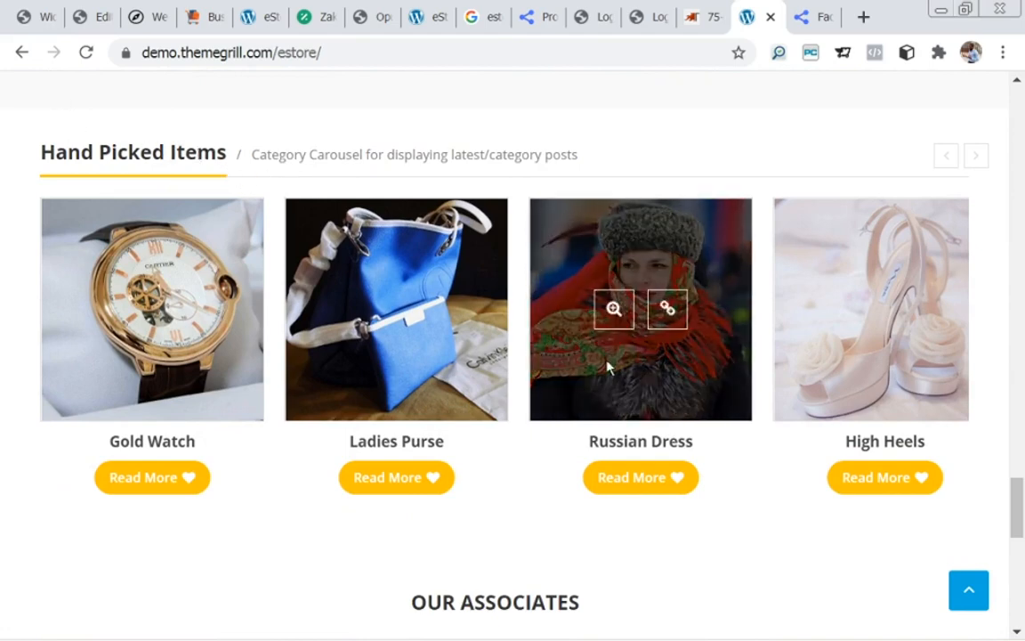
{"action": "left_click", "coordinate": [977, 157]}
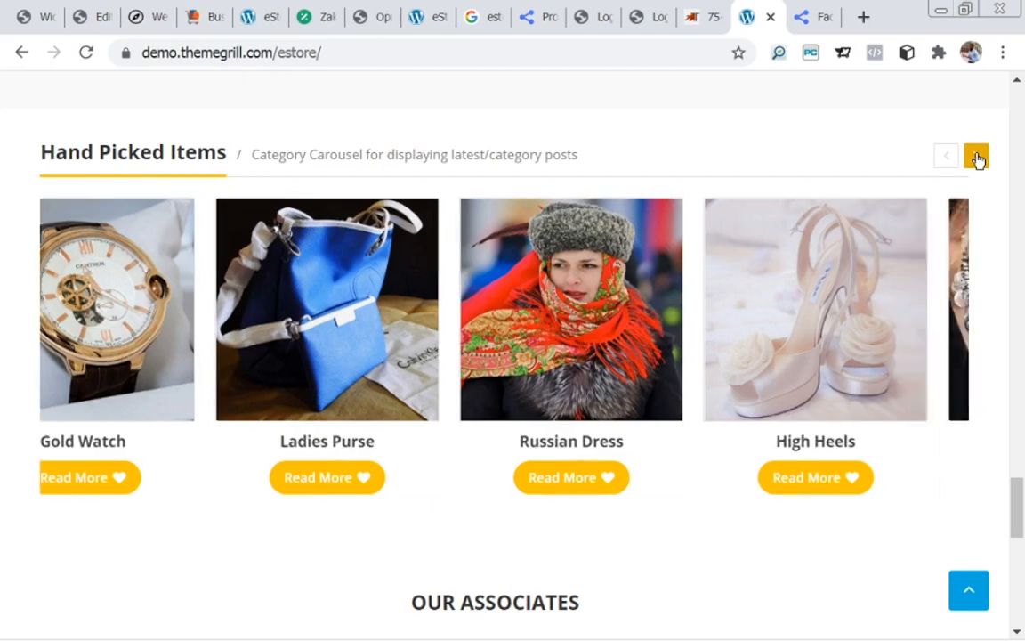
{"action": "left_click", "coordinate": [976, 156]}
{"action": "left_click", "coordinate": [977, 156]}
{"action": "left_click", "coordinate": [977, 157]}
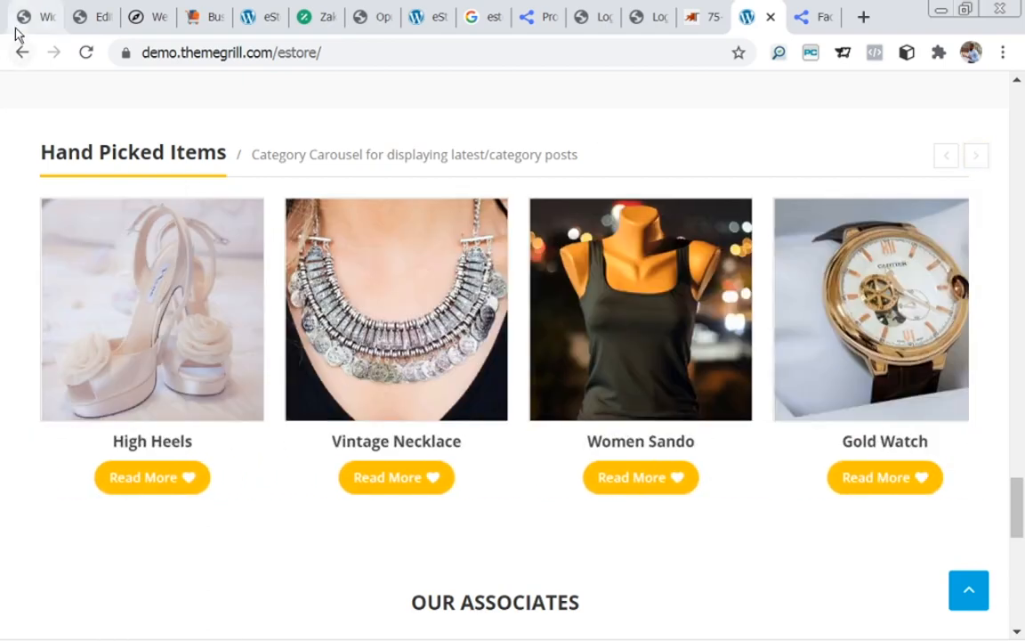
- Review the TG: Category Carousel widget's post count, post source and category choices, keeping Hand picked collection, and close the widget
{"action": "left_click", "coordinate": [18, 25]}
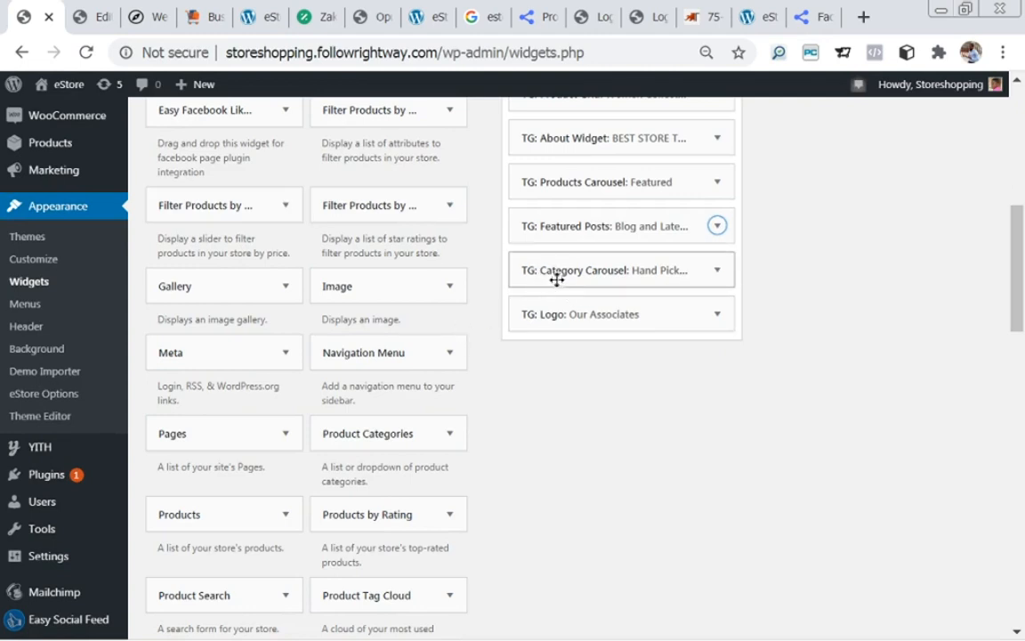
{"action": "left_click", "coordinate": [717, 271]}
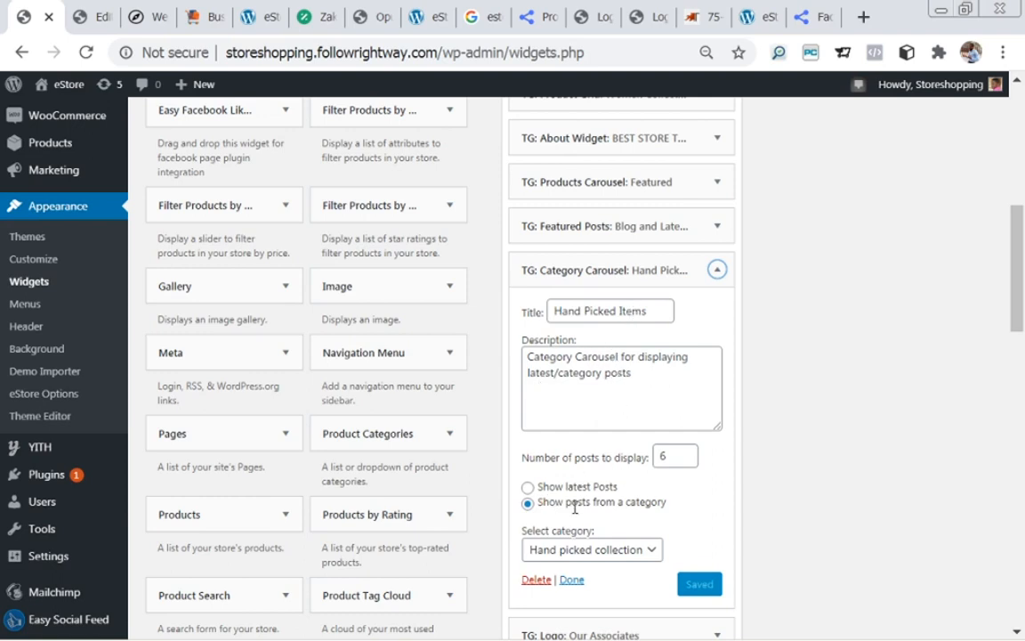
{"action": "left_click_drag", "start_coordinate": [1016, 312], "coordinate": [1015, 365]}
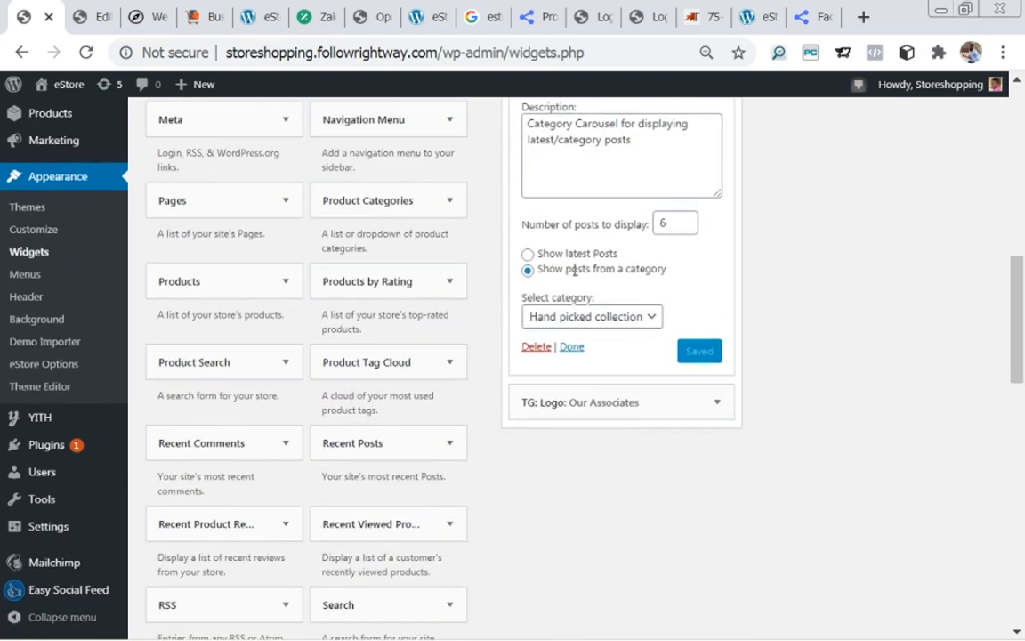
{"action": "left_click", "coordinate": [654, 320]}
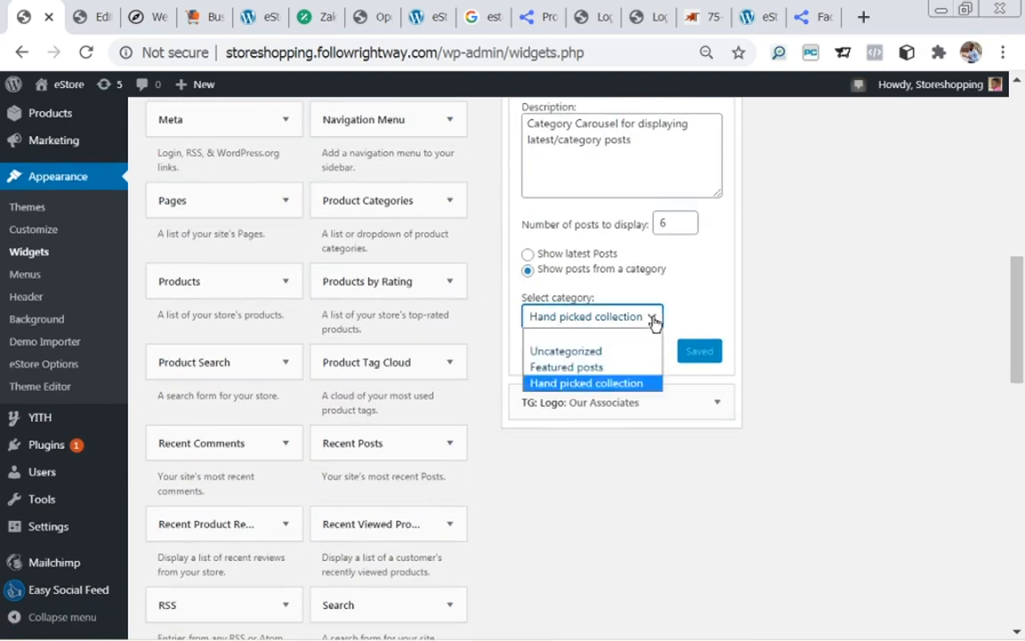
{"action": "left_click", "coordinate": [588, 385]}
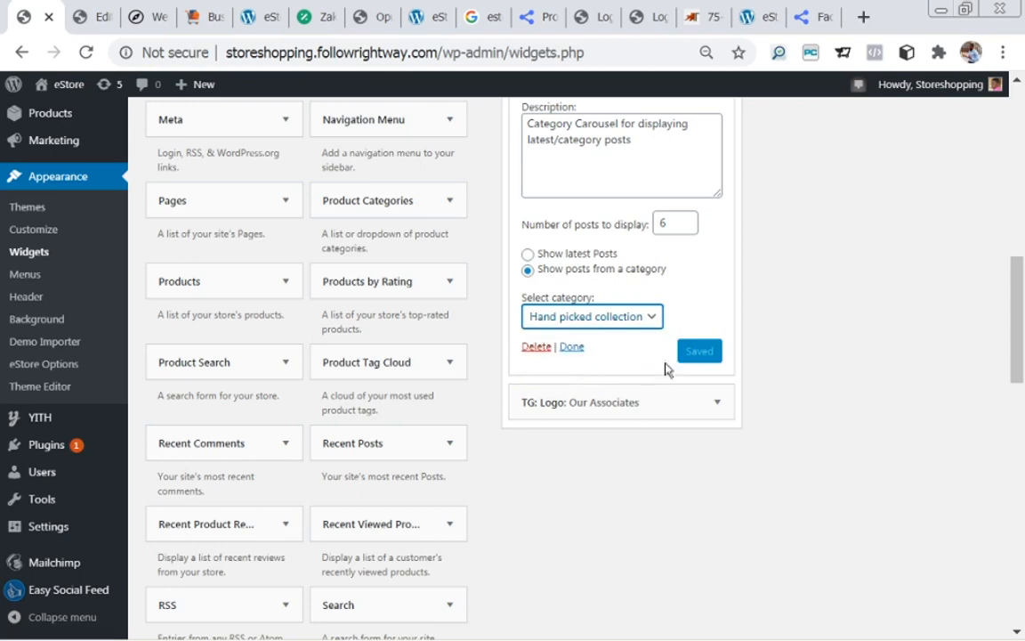
{"action": "left_click", "coordinate": [567, 347]}
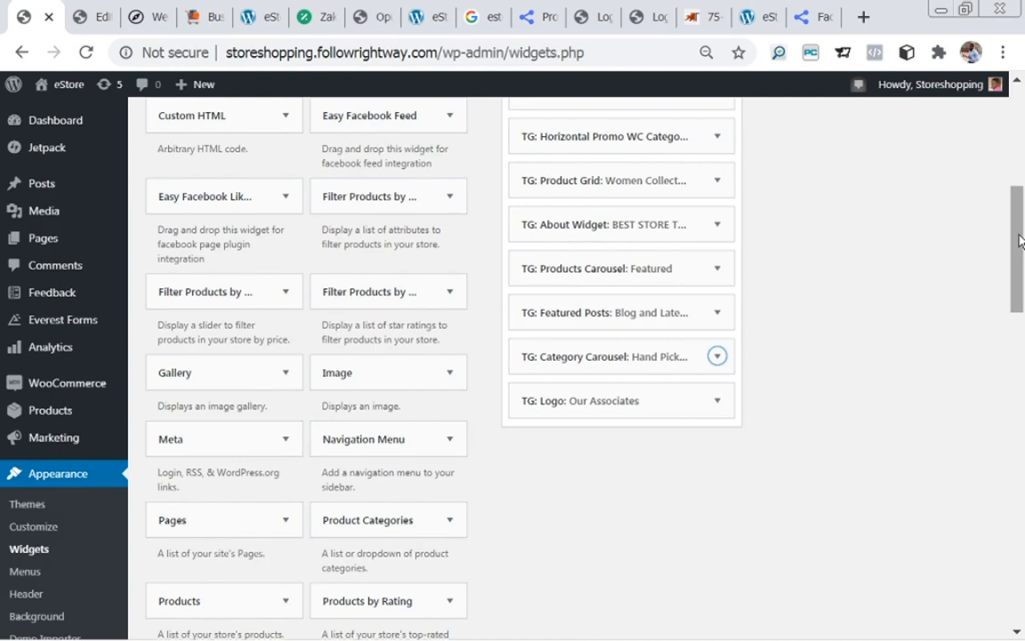
- Locate the TG: Logo widget in the widget area and view the matching Our Associates section on the demo home page
{"action": "left_click_drag", "start_coordinate": [1020, 241], "coordinate": [1021, 248]}
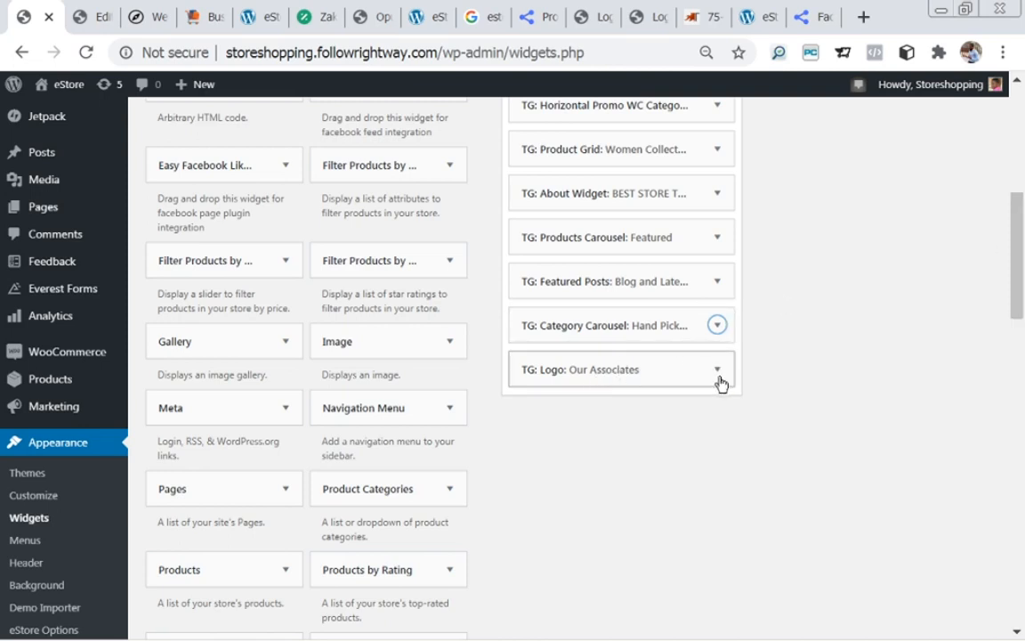
{"action": "left_click", "coordinate": [747, 18]}
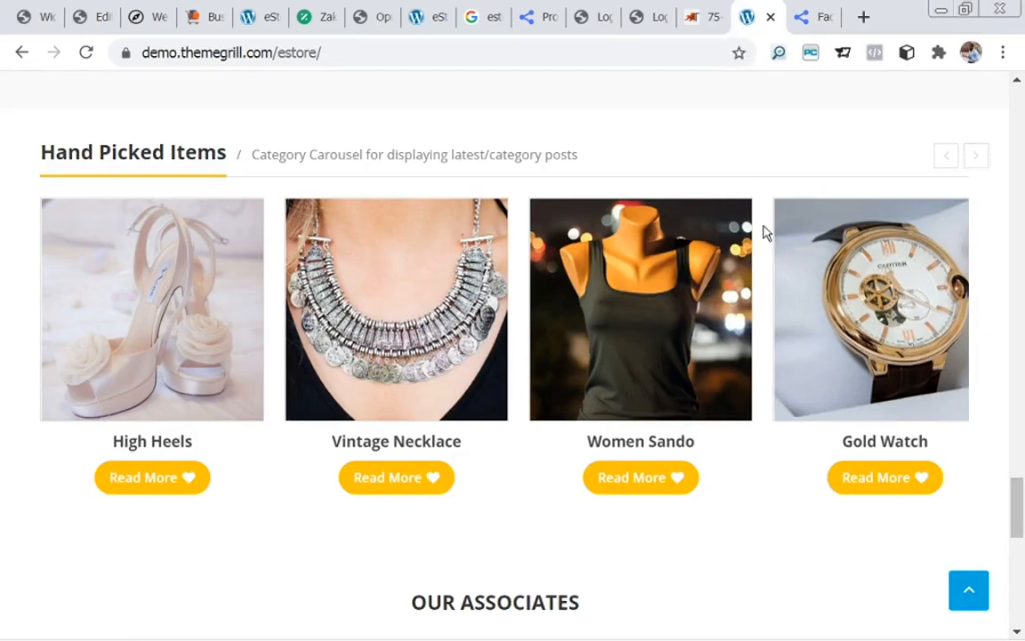
{"action": "left_click_drag", "start_coordinate": [1018, 501], "coordinate": [1018, 545]}
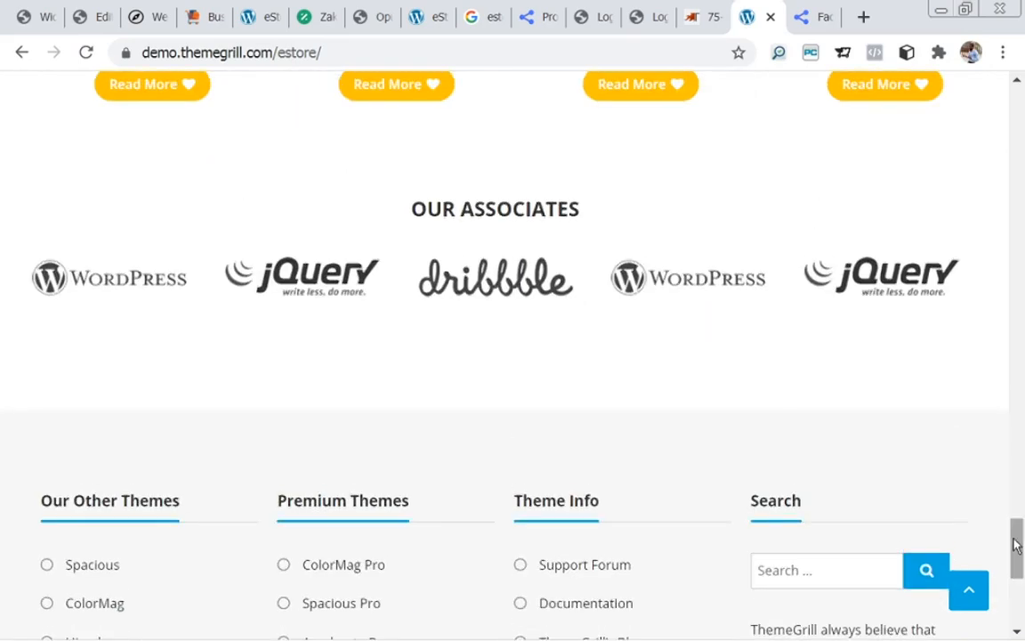
{"action": "scroll", "coordinate": [915, 499], "scroll_direction": "up", "scroll_amount": 3}
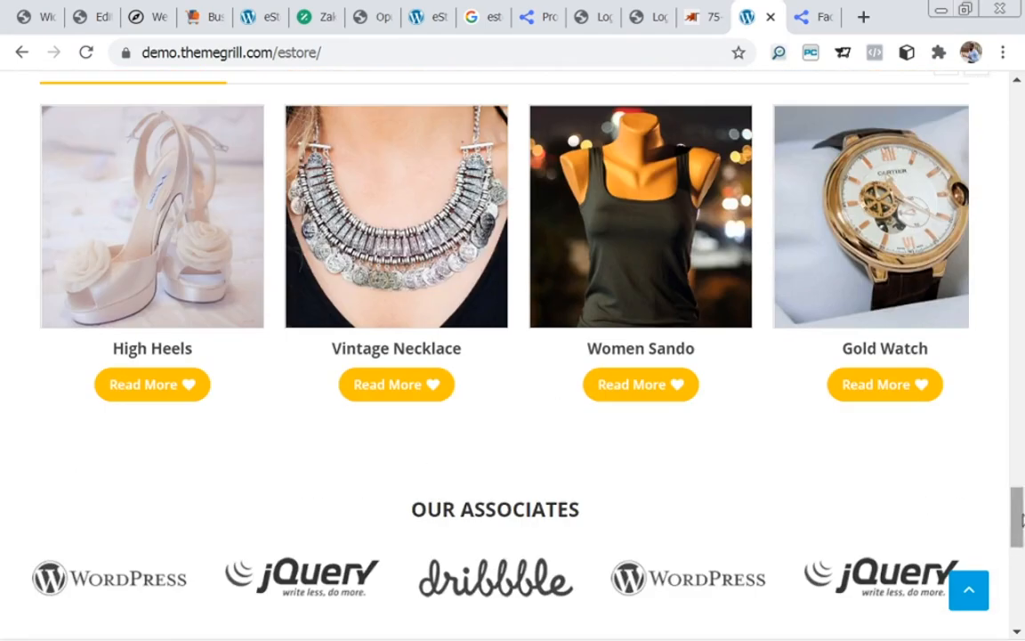
- Compare the demo store's Our Associates section with the logo links and images in the site's TG: Logo widget
{"action": "left_click_drag", "start_coordinate": [1020, 521], "coordinate": [1021, 546]}
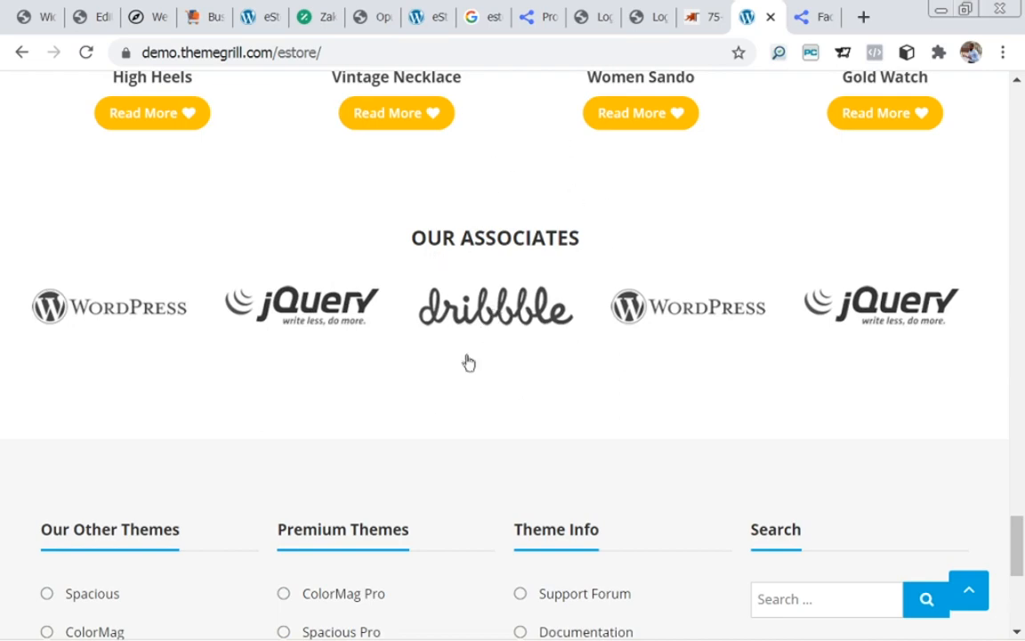
{"action": "scroll", "coordinate": [446, 190], "scroll_direction": "up", "scroll_amount": 1}
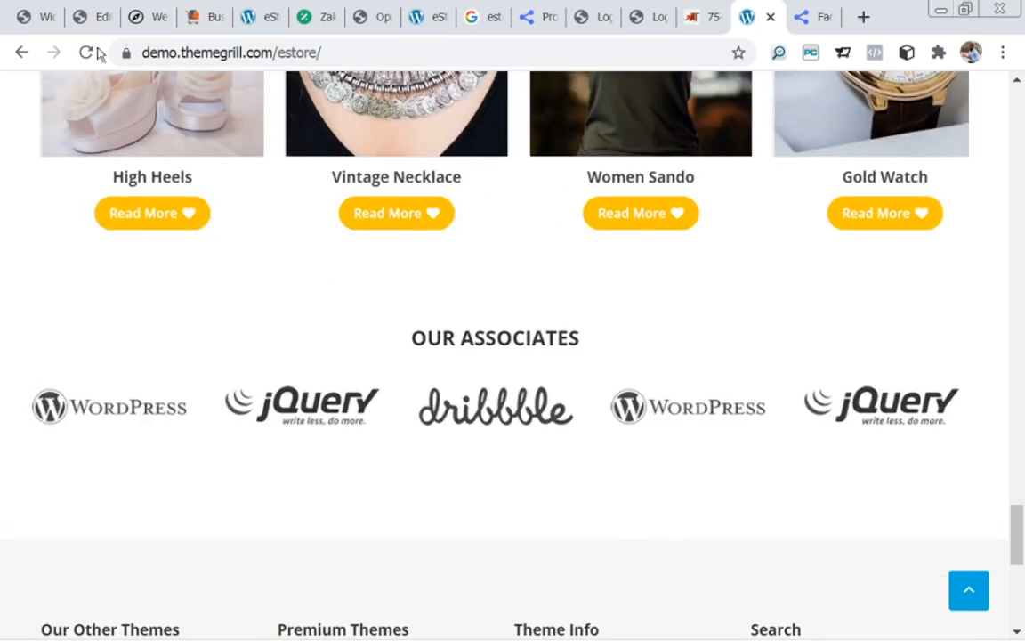
{"action": "left_click", "coordinate": [34, 17]}
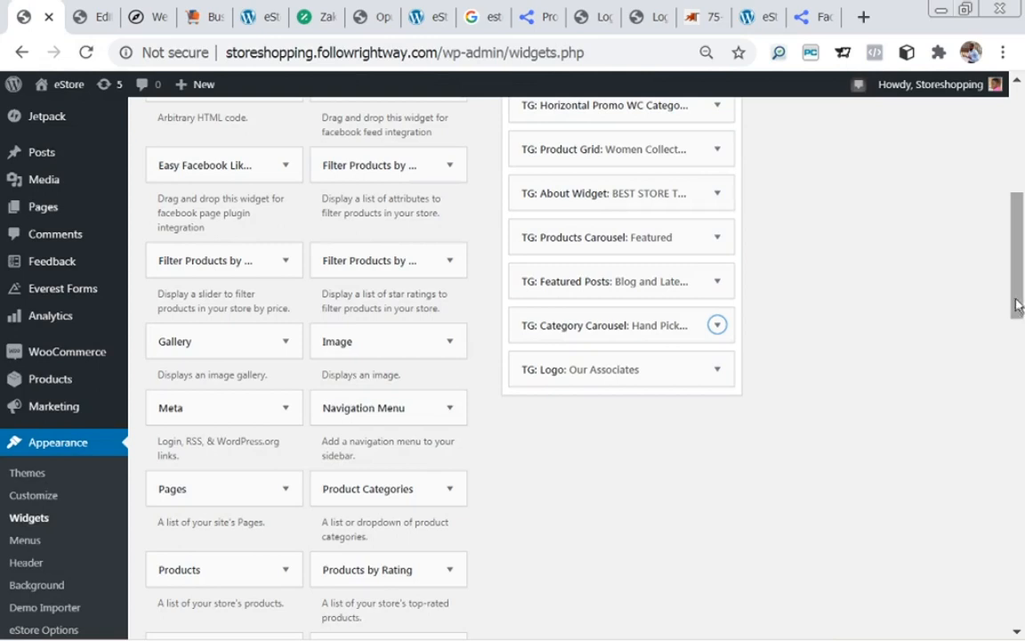
{"action": "scroll", "coordinate": [1020, 308], "scroll_direction": "down", "scroll_amount": 1}
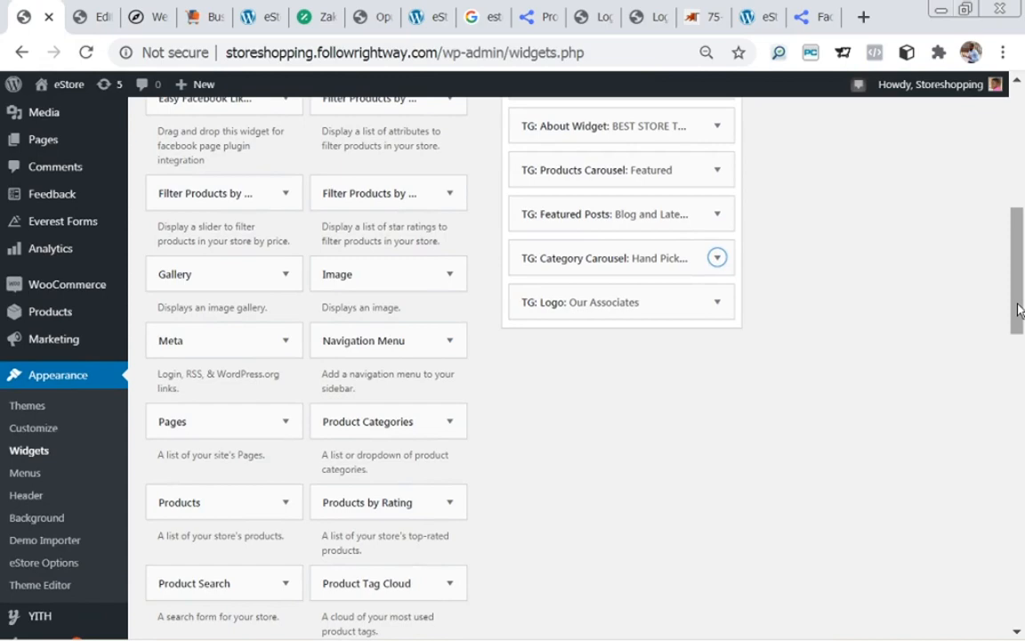
{"action": "left_click", "coordinate": [718, 304]}
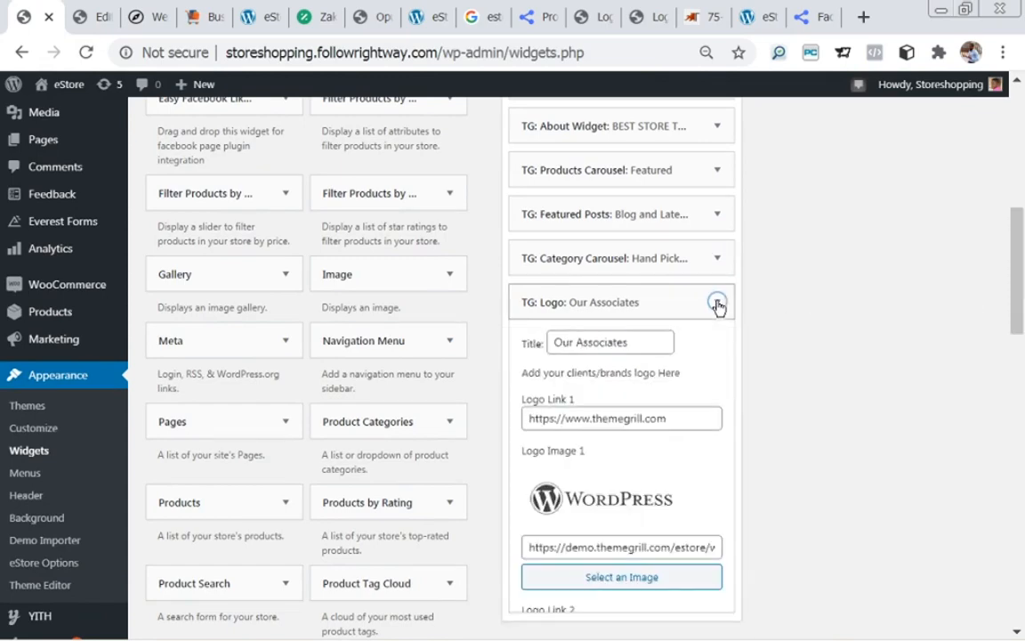
{"action": "left_click_drag", "start_coordinate": [1021, 256], "coordinate": [1022, 303]}
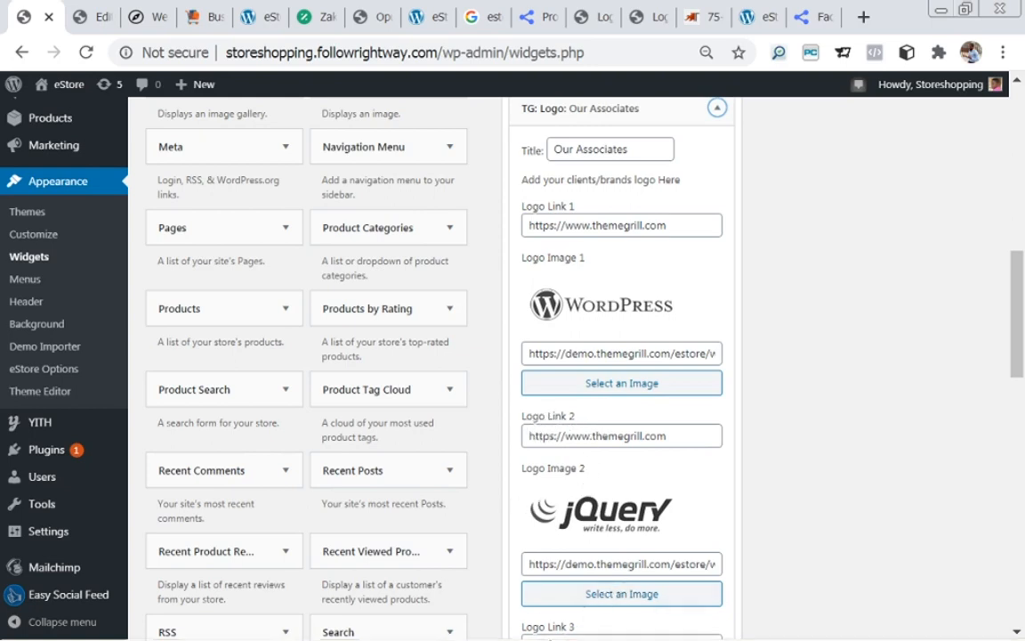
{"action": "left_click_drag", "start_coordinate": [1020, 314], "coordinate": [1013, 510]}
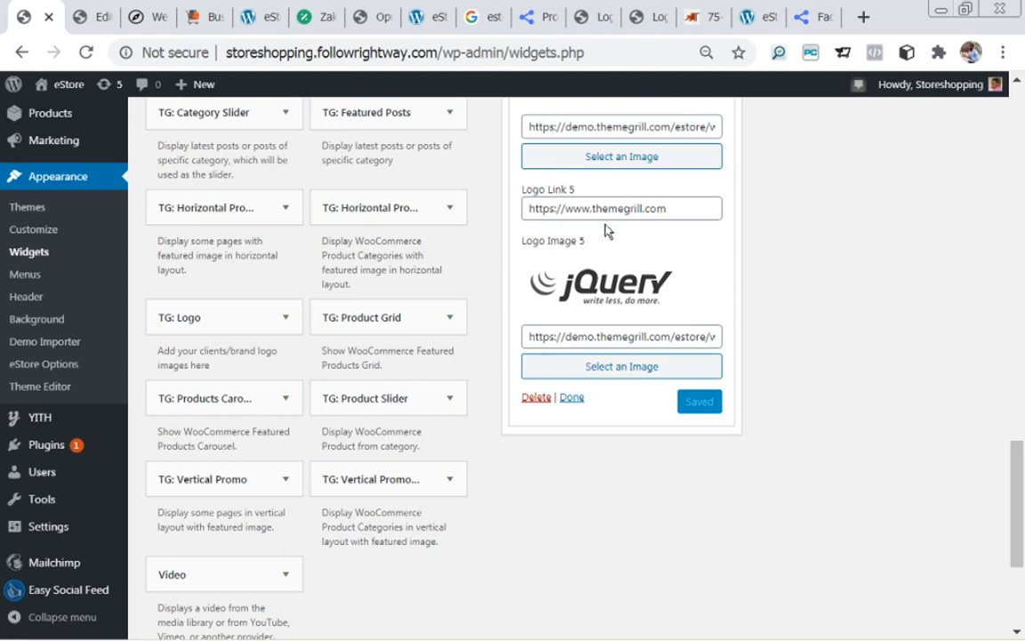
{"action": "scroll", "coordinate": [641, 276], "scroll_direction": "down", "scroll_amount": 3}
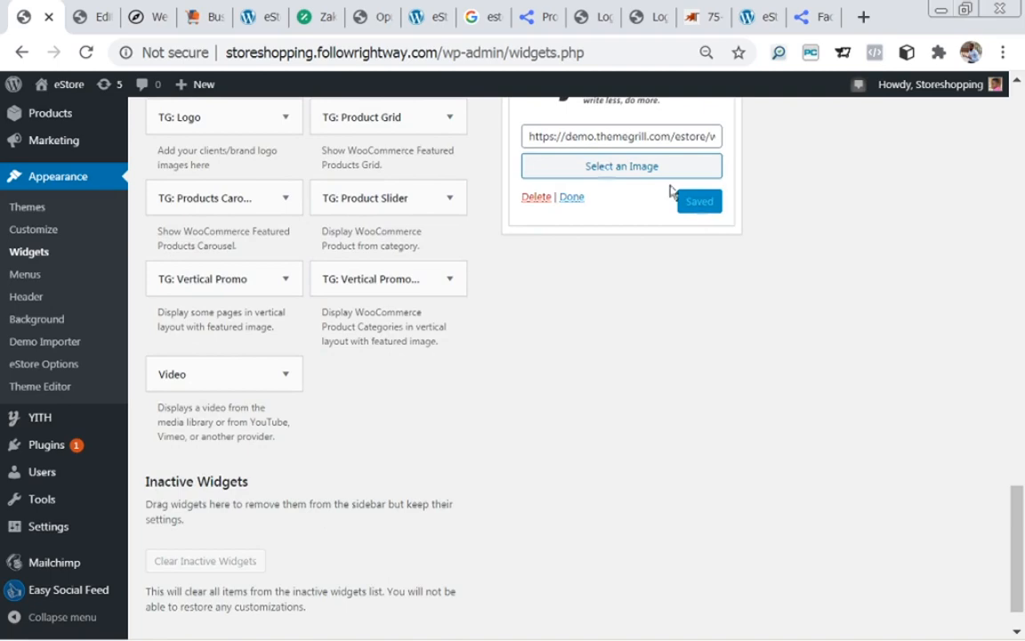
- Close the TG: Logo widget settings and collapse the Front Page Sidebar area
{"action": "left_click", "coordinate": [573, 200]}
{"action": "scroll", "coordinate": [1023, 360], "scroll_direction": "up", "scroll_amount": 10}
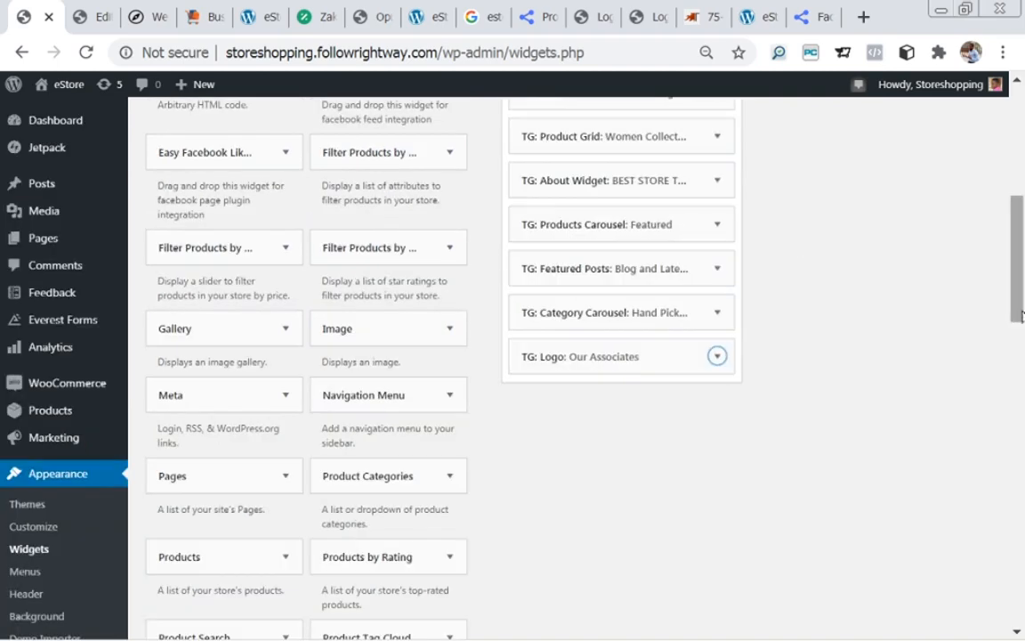
{"action": "left_click_drag", "start_coordinate": [1016, 318], "coordinate": [1007, 221]}
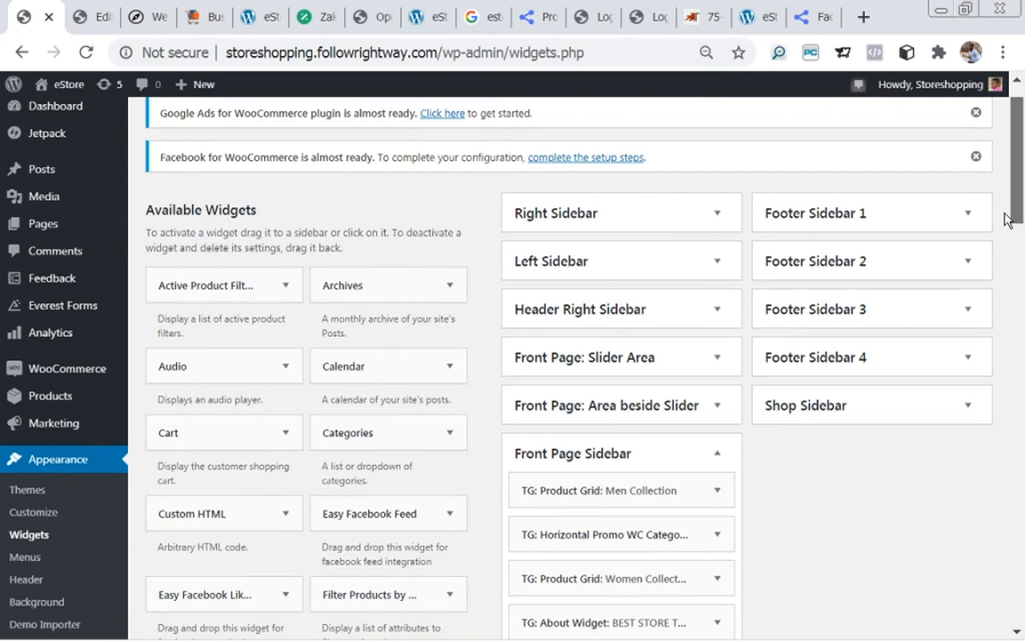
{"action": "left_click", "coordinate": [718, 453]}
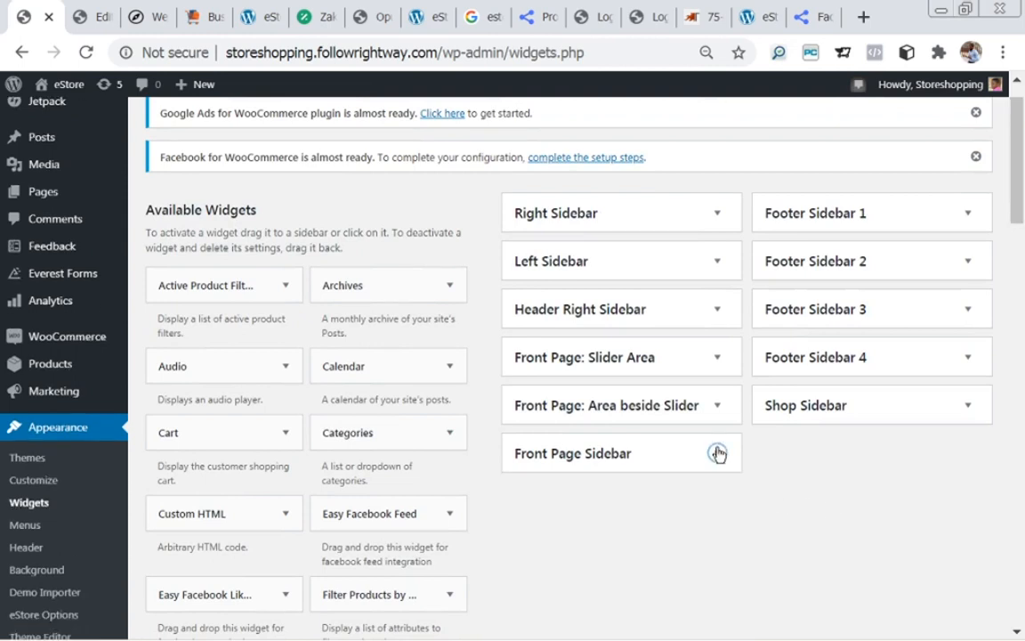
- Compare the demo store's footer columns with the footer sidebar areas on the site's Widgets page
{"action": "left_click", "coordinate": [746, 17]}
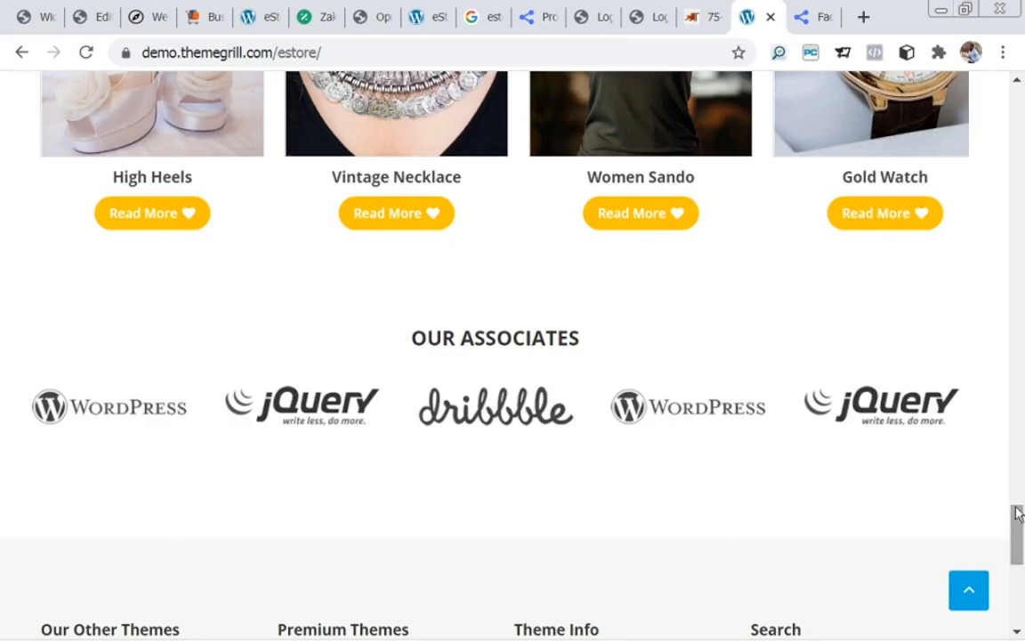
{"action": "left_click_drag", "start_coordinate": [1019, 515], "coordinate": [1015, 559]}
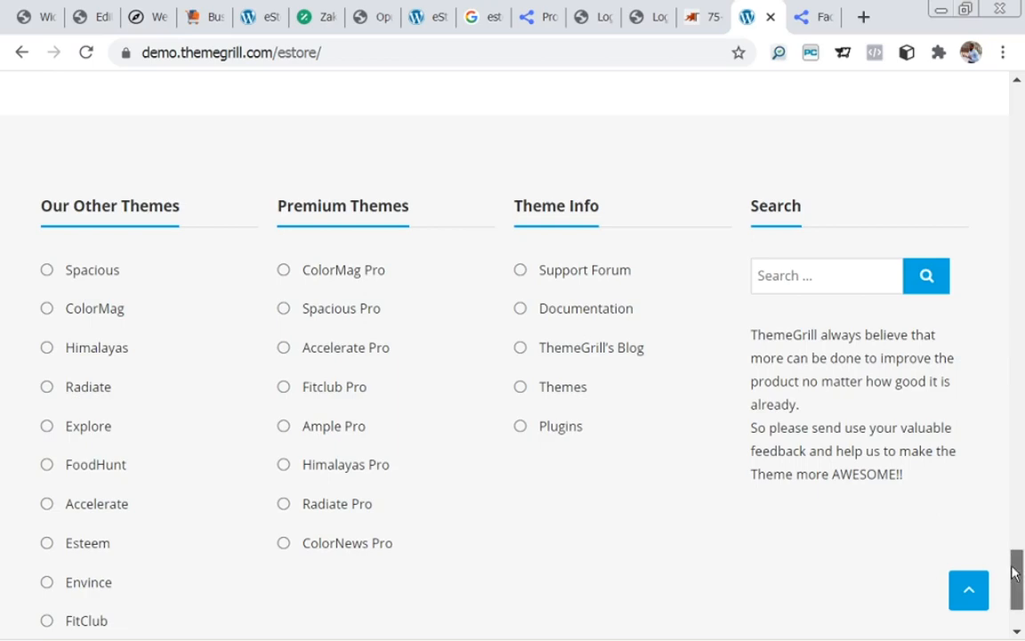
{"action": "scroll", "coordinate": [1015, 559], "scroll_direction": "up", "scroll_amount": 3}
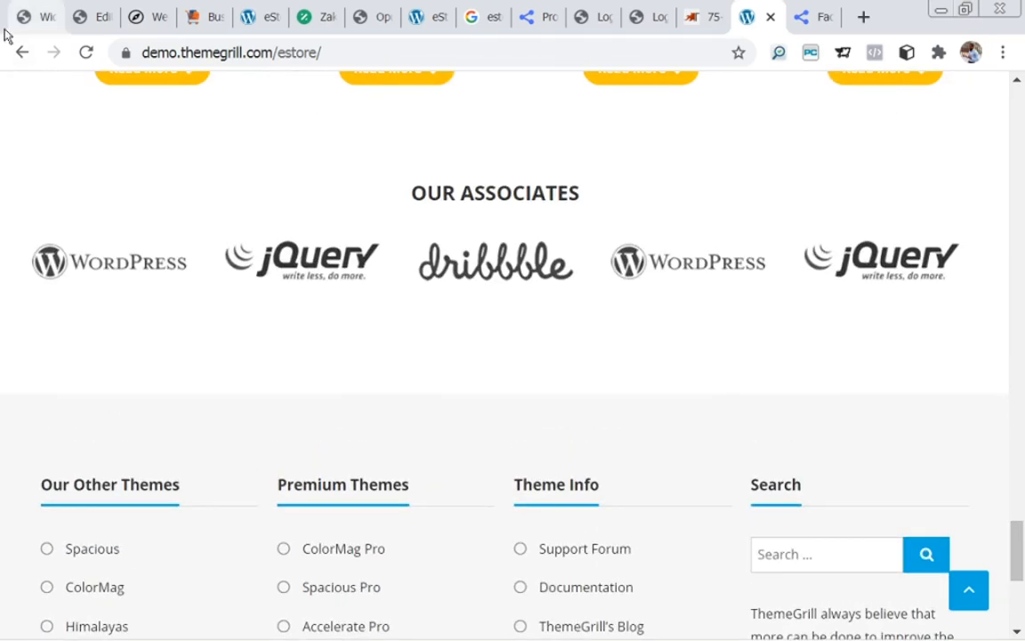
{"action": "left_click", "coordinate": [11, 20]}
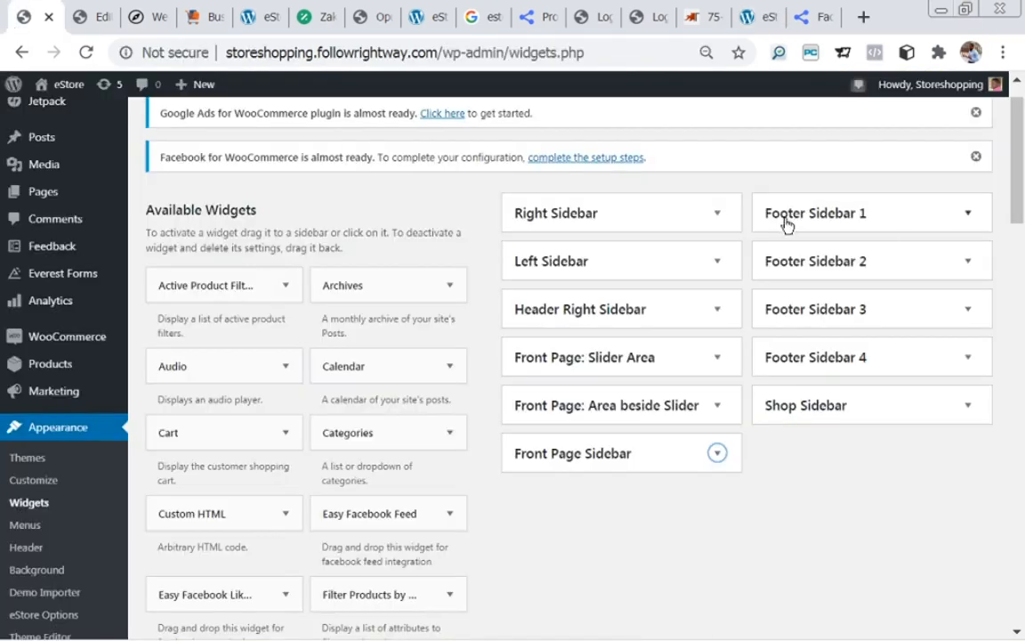
{"action": "left_click", "coordinate": [744, 18]}
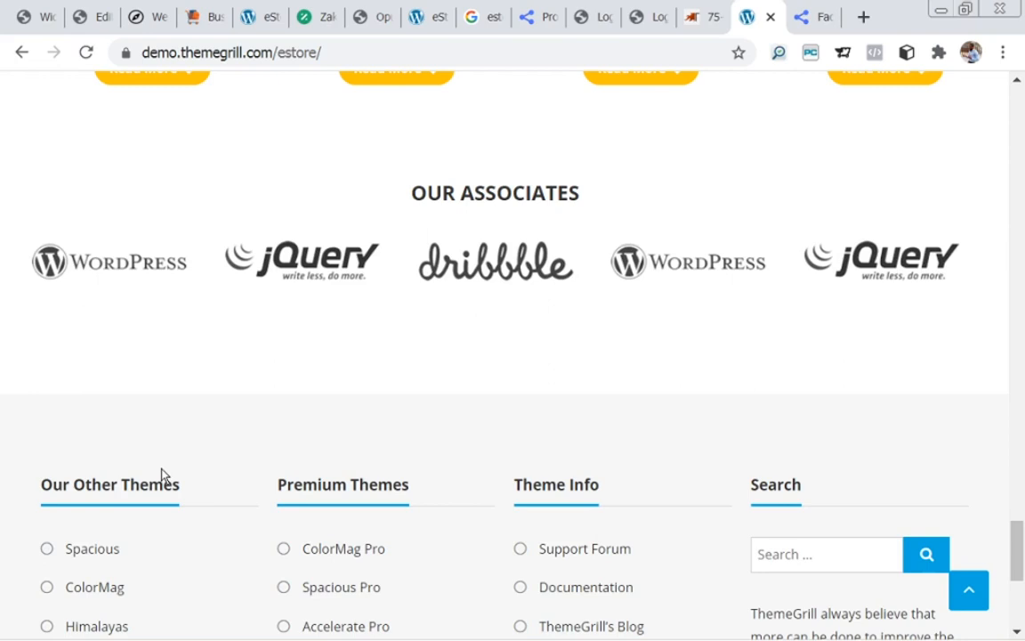
{"action": "left_click", "coordinate": [36, 26]}
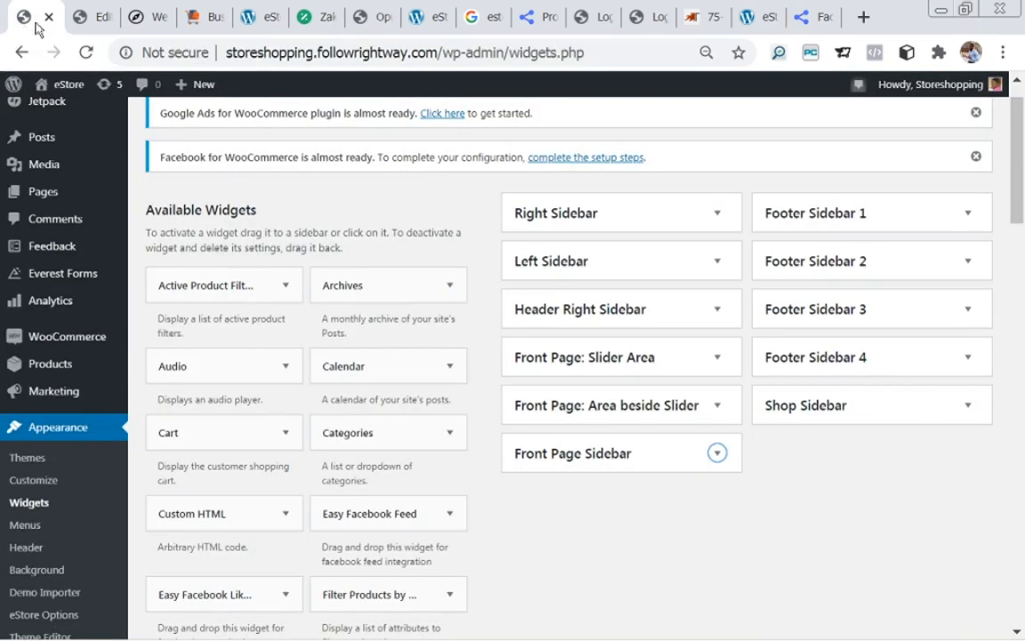
- Check which widgets Footer Sidebar 1 and Footer Sidebar 2 contain against the demo's footer, collapsing each area again
{"action": "left_click", "coordinate": [969, 218]}
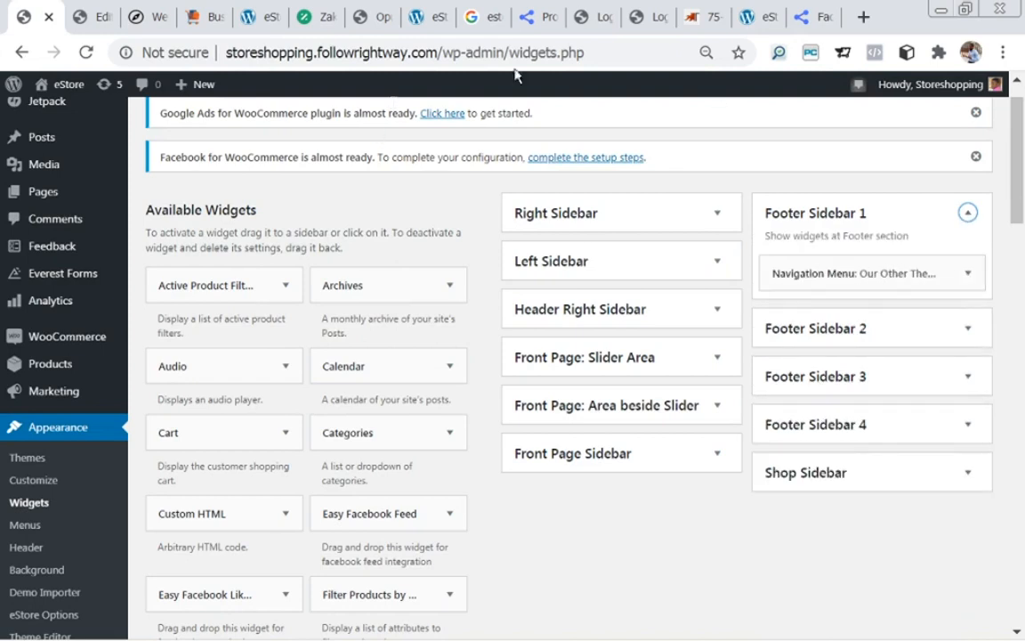
{"action": "left_click", "coordinate": [750, 18]}
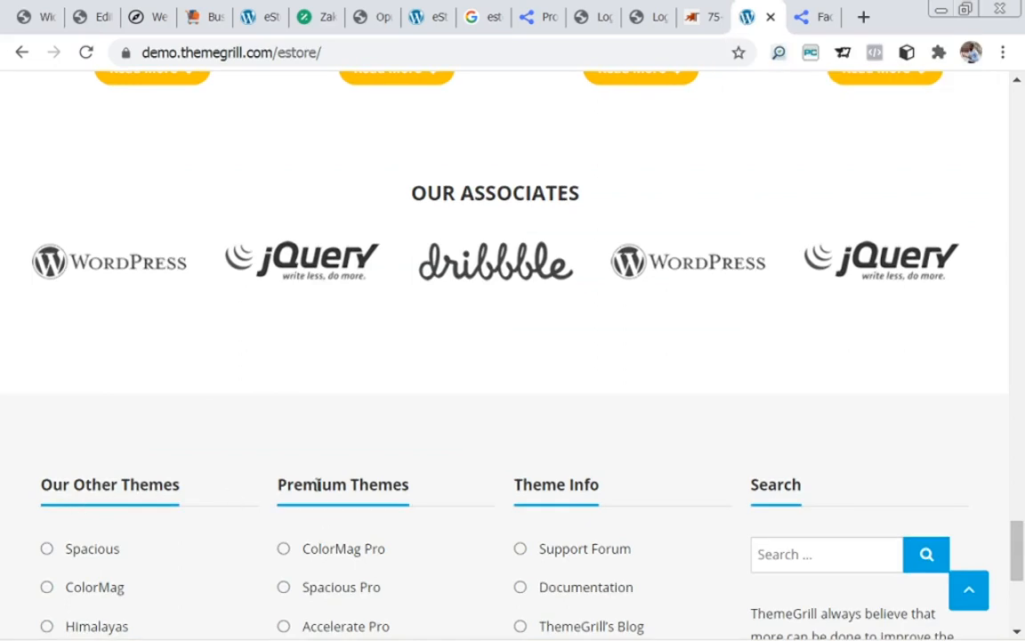
{"action": "left_click", "coordinate": [31, 32]}
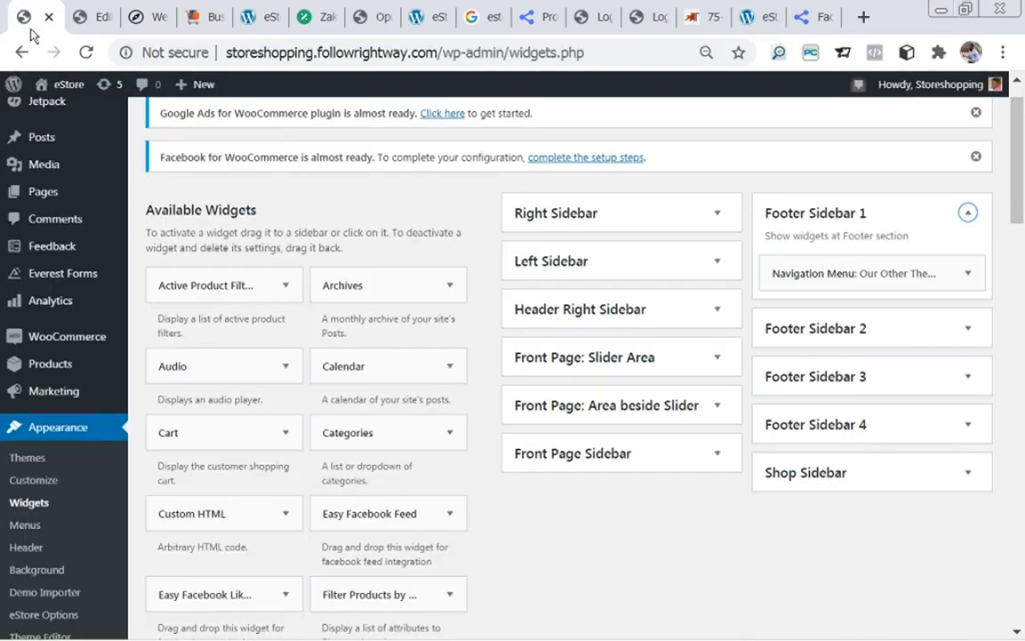
{"action": "left_click", "coordinate": [967, 214]}
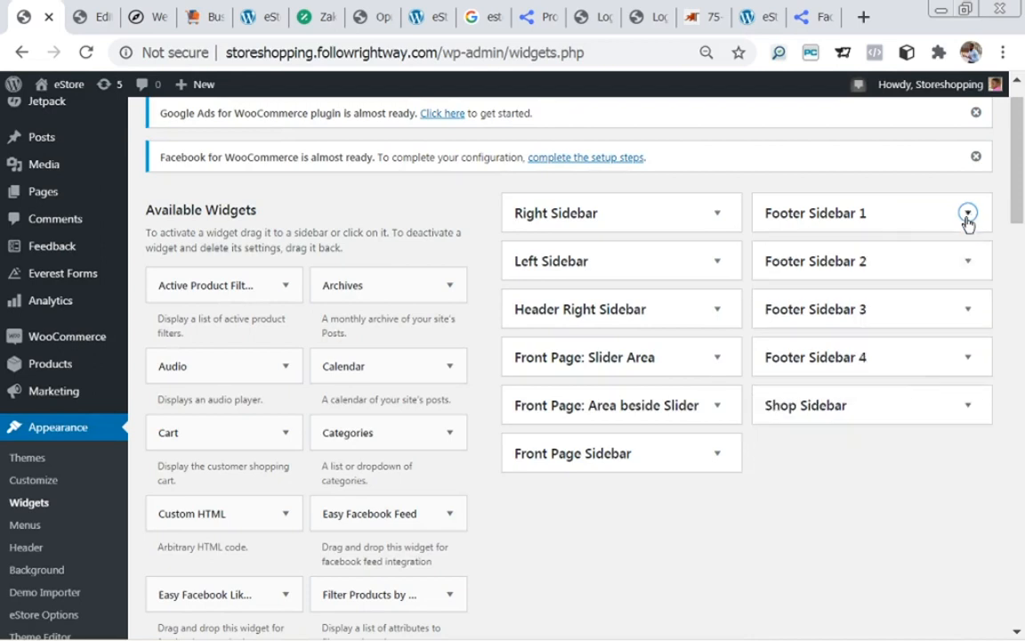
{"action": "left_click", "coordinate": [969, 267]}
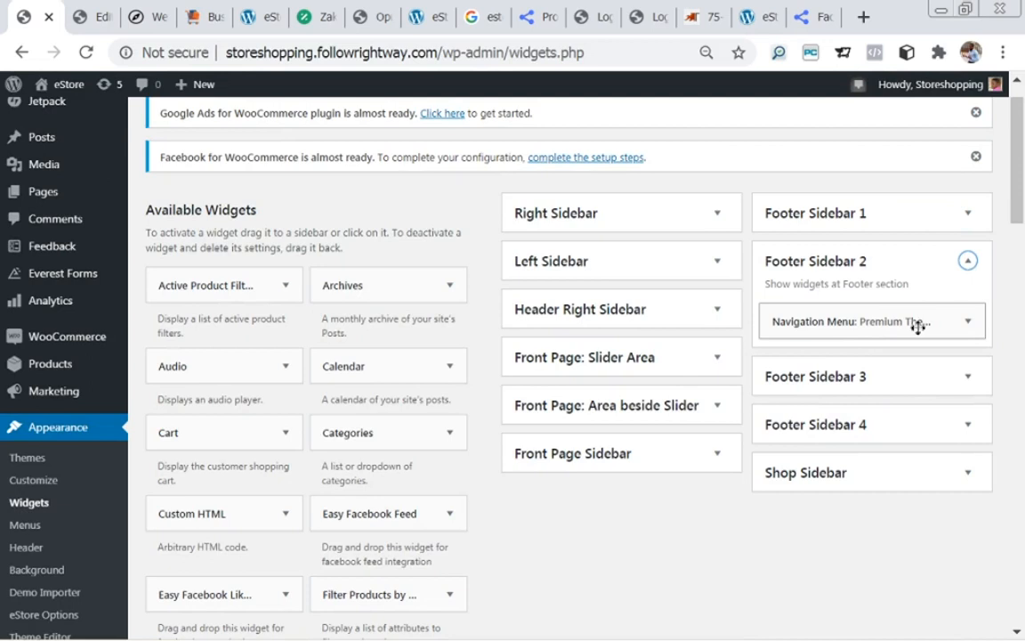
{"action": "left_click", "coordinate": [969, 261]}
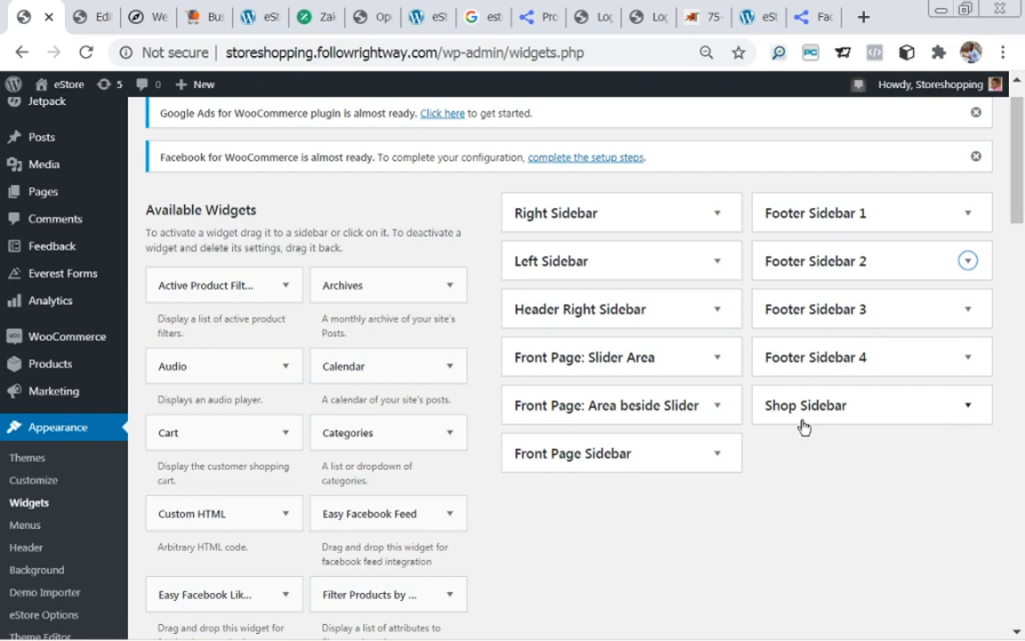
- Expand the Shop Sidebar area, and view the sidebar on the Converse product page in the demo store
{"action": "left_click", "coordinate": [968, 407]}
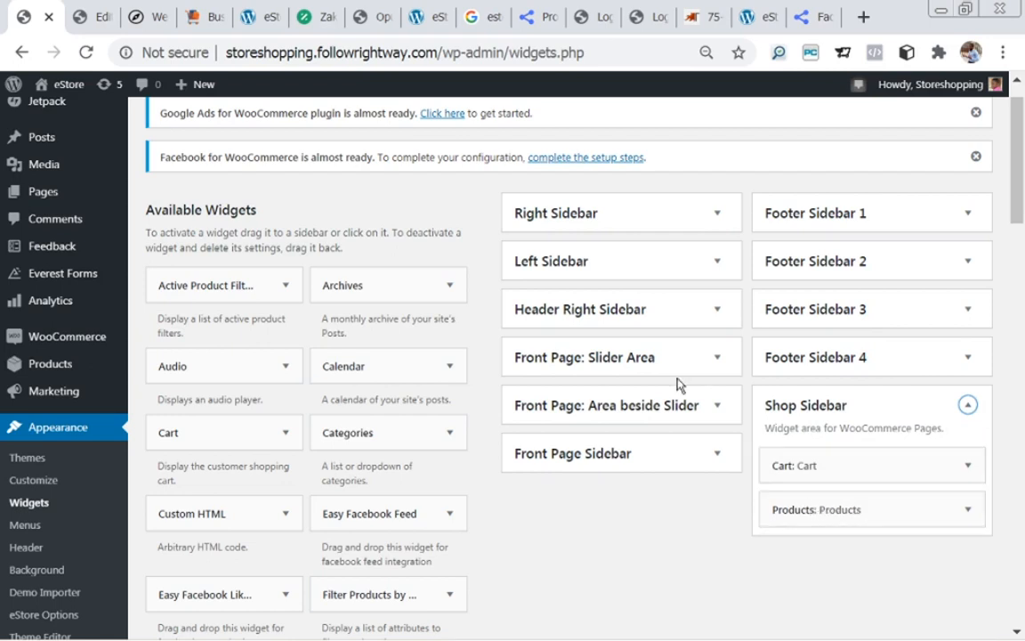
{"action": "left_click", "coordinate": [748, 18]}
{"action": "left_click_drag", "start_coordinate": [1021, 572], "coordinate": [998, 310]}
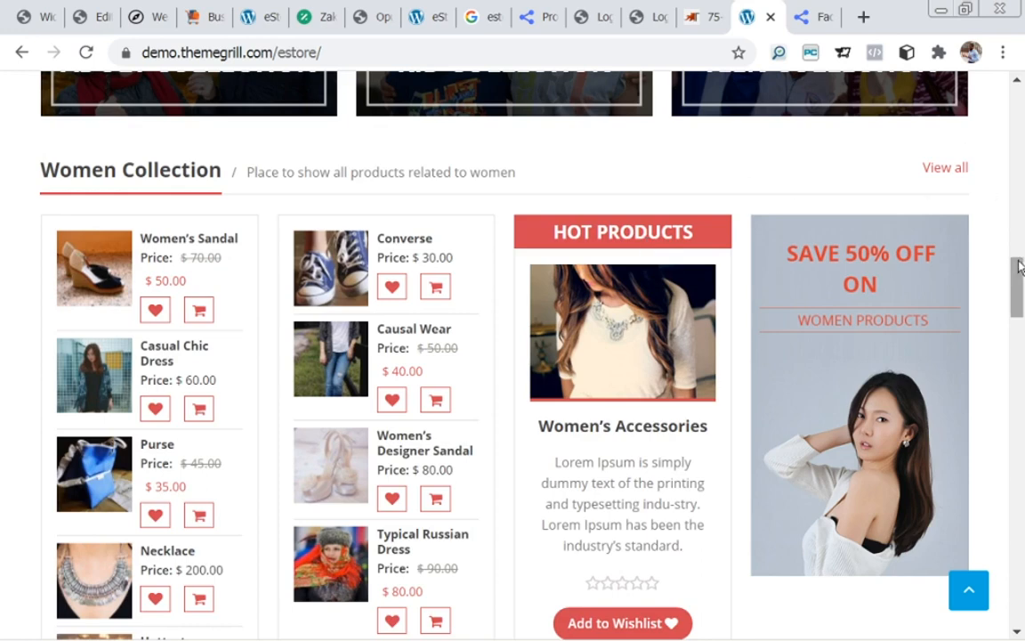
{"action": "left_click", "coordinate": [27, 33]}
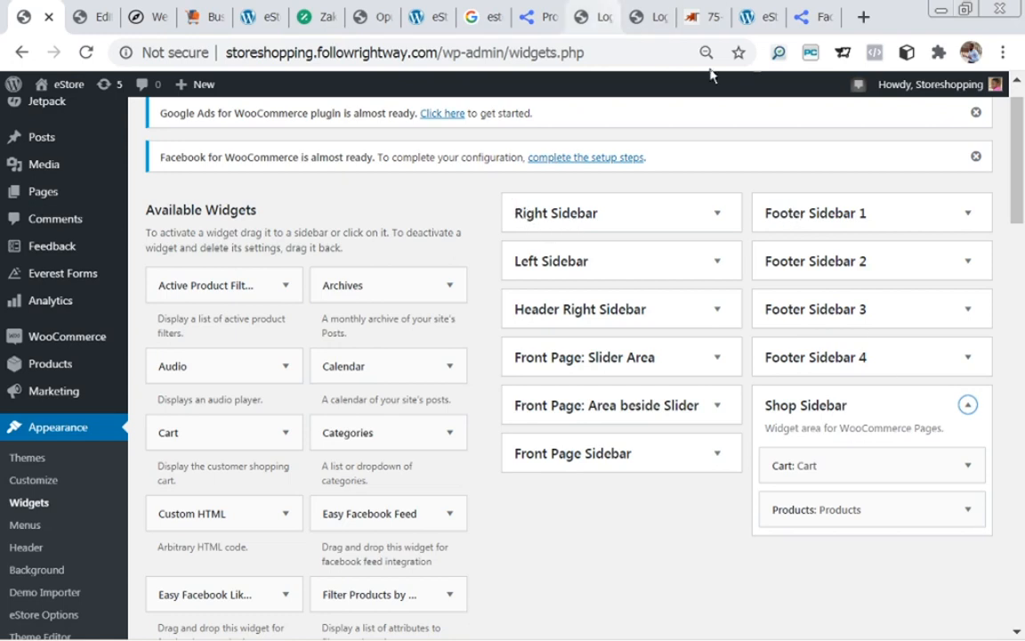
{"action": "left_click", "coordinate": [746, 20]}
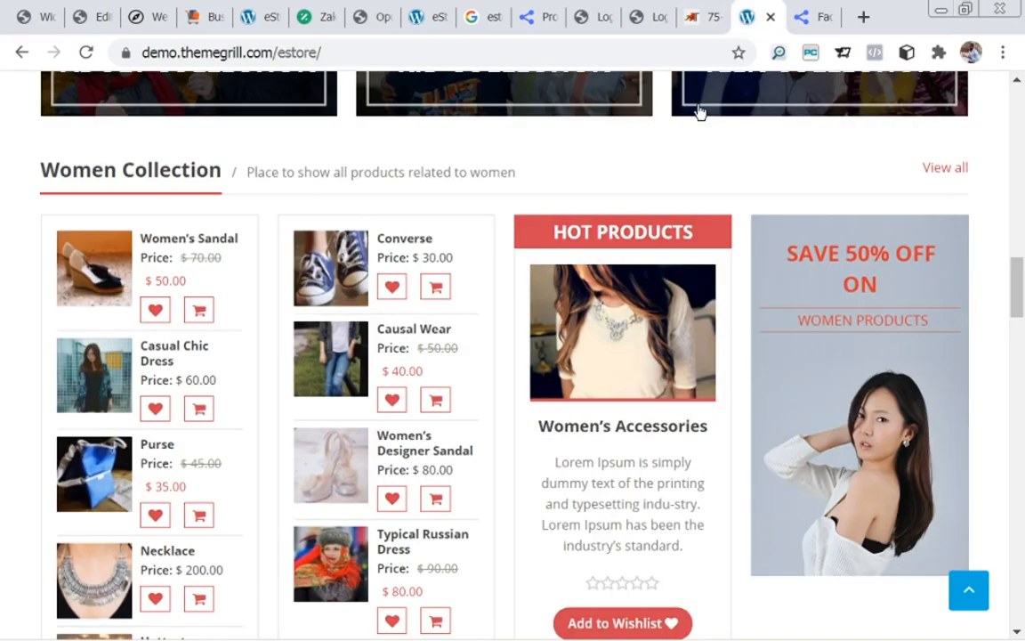
{"action": "left_click", "coordinate": [331, 257]}
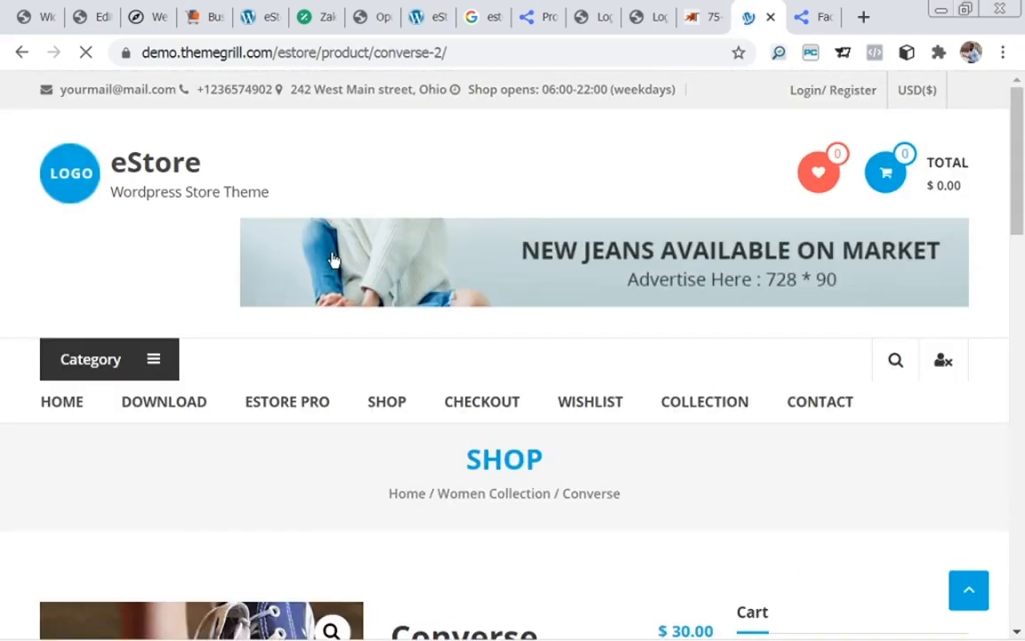
{"action": "left_click_drag", "start_coordinate": [1021, 145], "coordinate": [1013, 238]}
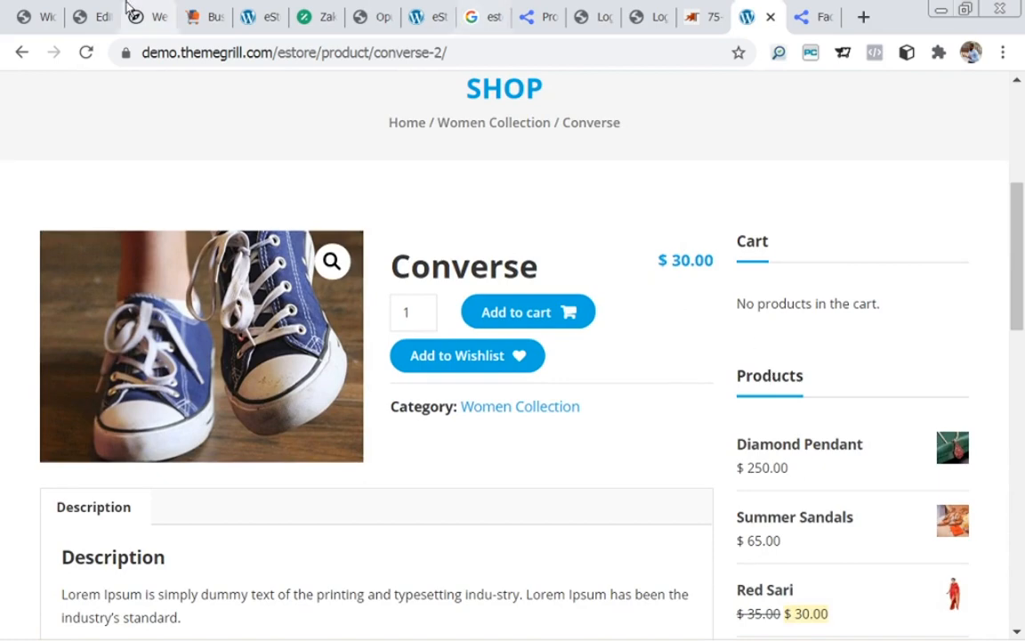
- Review the Cart widget's settings in the site's Shop Sidebar, and collapse the widget and the sidebar area
{"action": "left_click", "coordinate": [16, 22]}
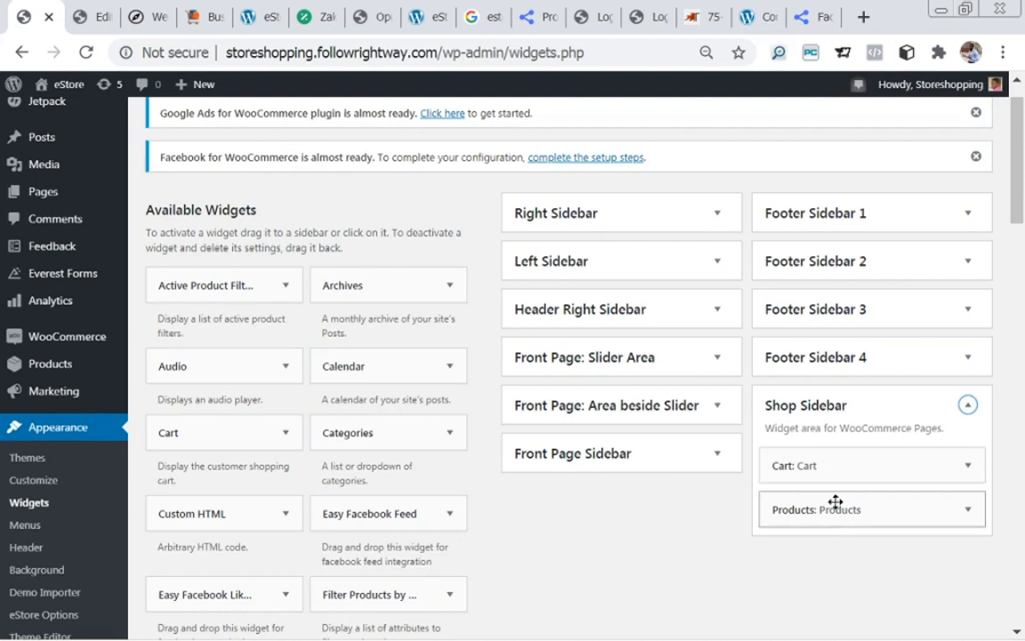
{"action": "left_click", "coordinate": [968, 466]}
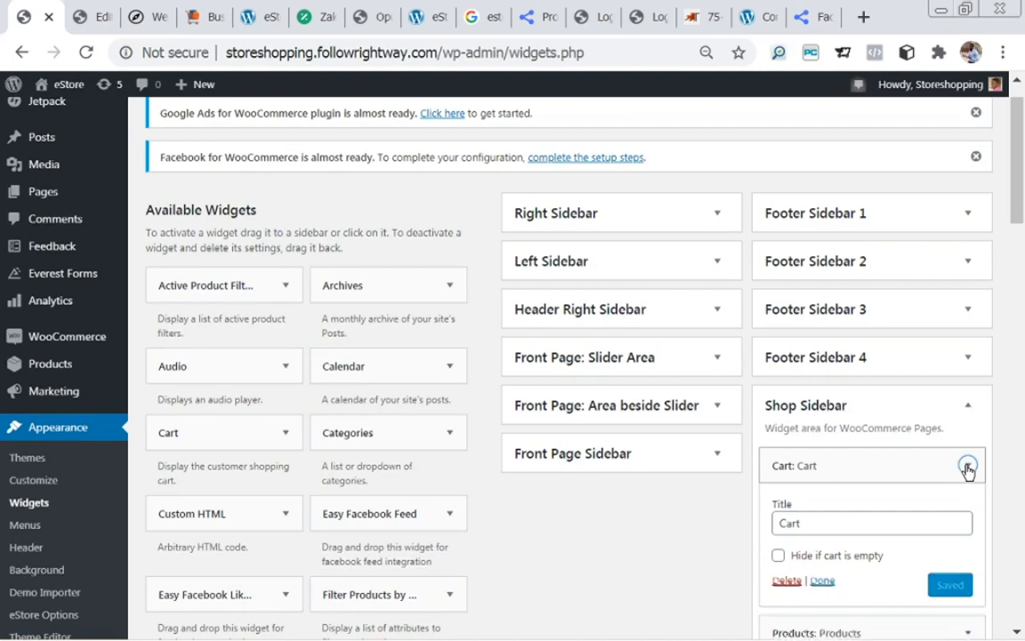
{"action": "scroll", "coordinate": [1021, 203], "scroll_direction": "down", "scroll_amount": 1}
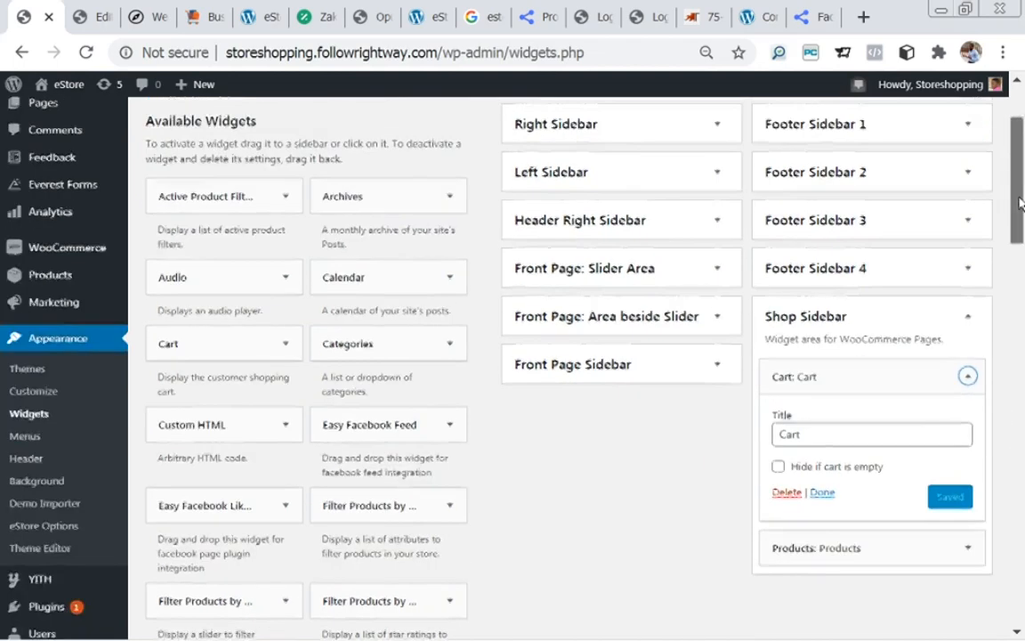
{"action": "scroll", "coordinate": [1021, 203], "scroll_direction": "down", "scroll_amount": 2}
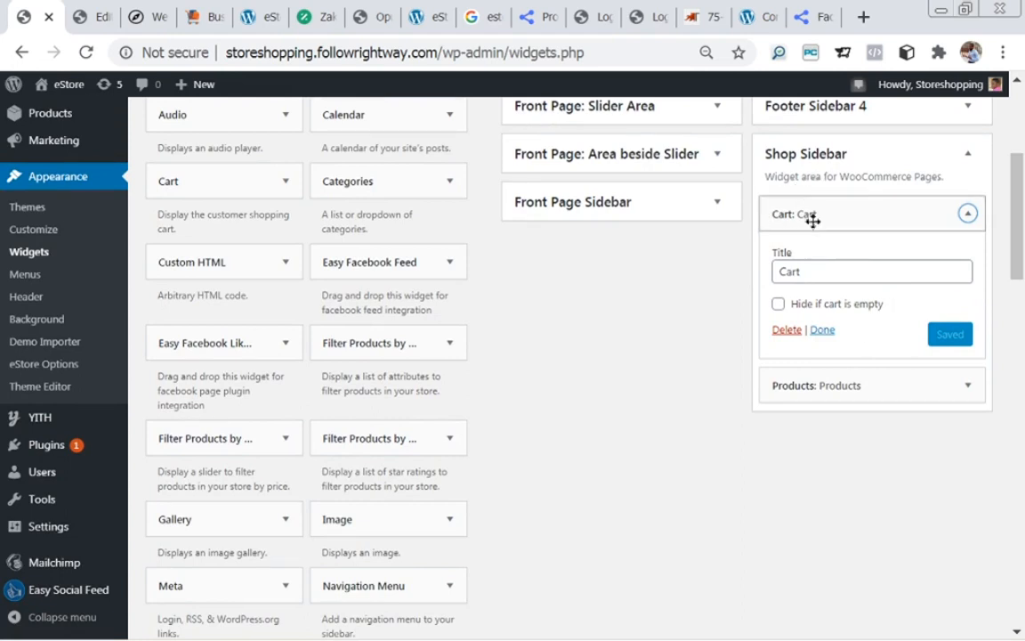
{"action": "left_click", "coordinate": [967, 213]}
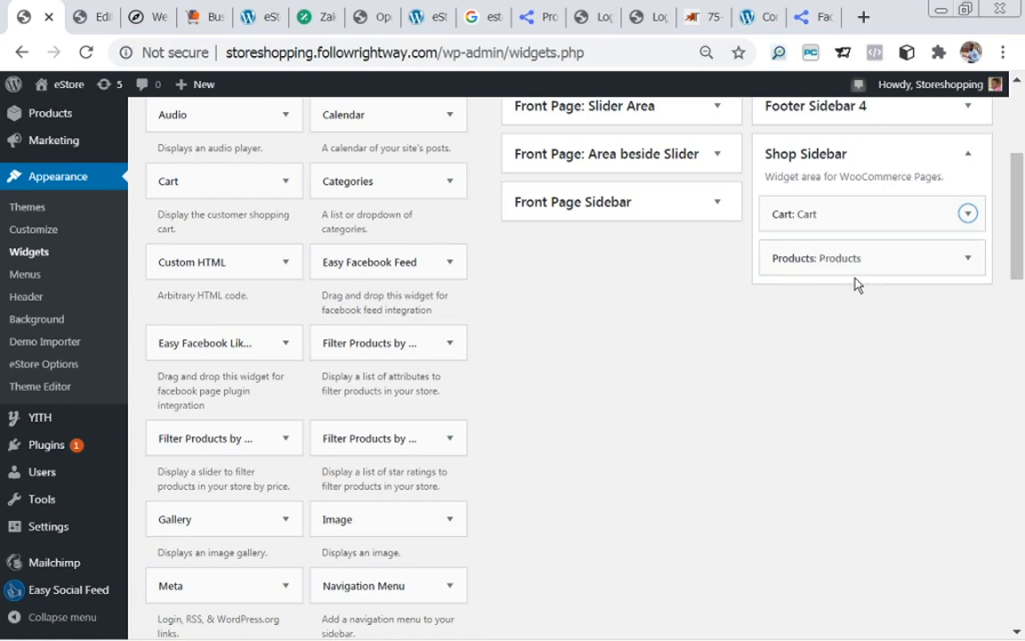
{"action": "left_click", "coordinate": [968, 155]}
{"action": "scroll", "coordinate": [979, 151], "scroll_direction": "up", "scroll_amount": 5}
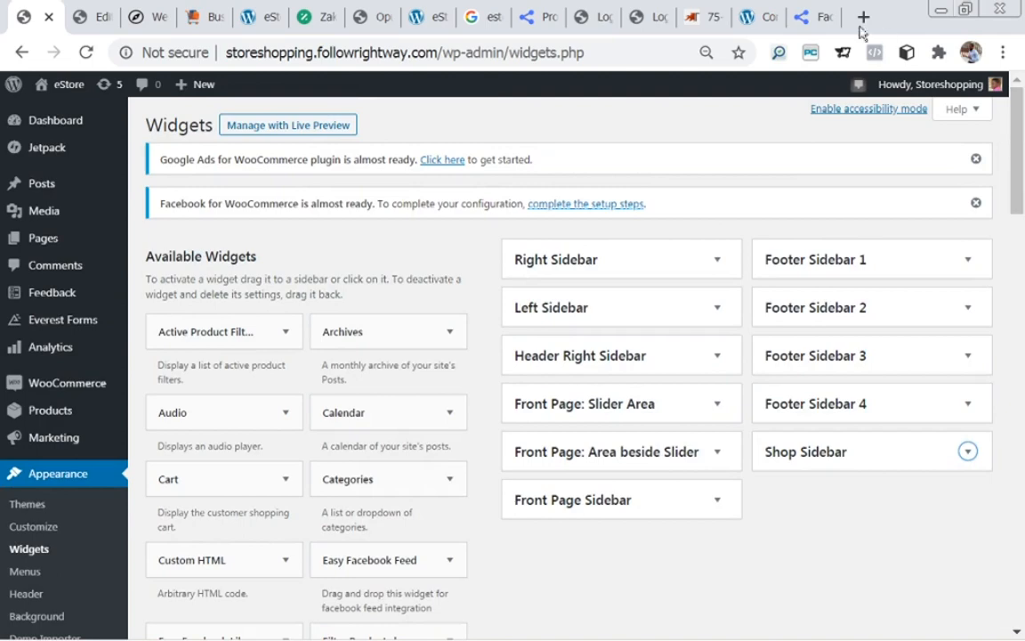
- Review the Converse product page in the demo store from its header and navigation down to the footer
{"action": "left_click", "coordinate": [746, 19]}
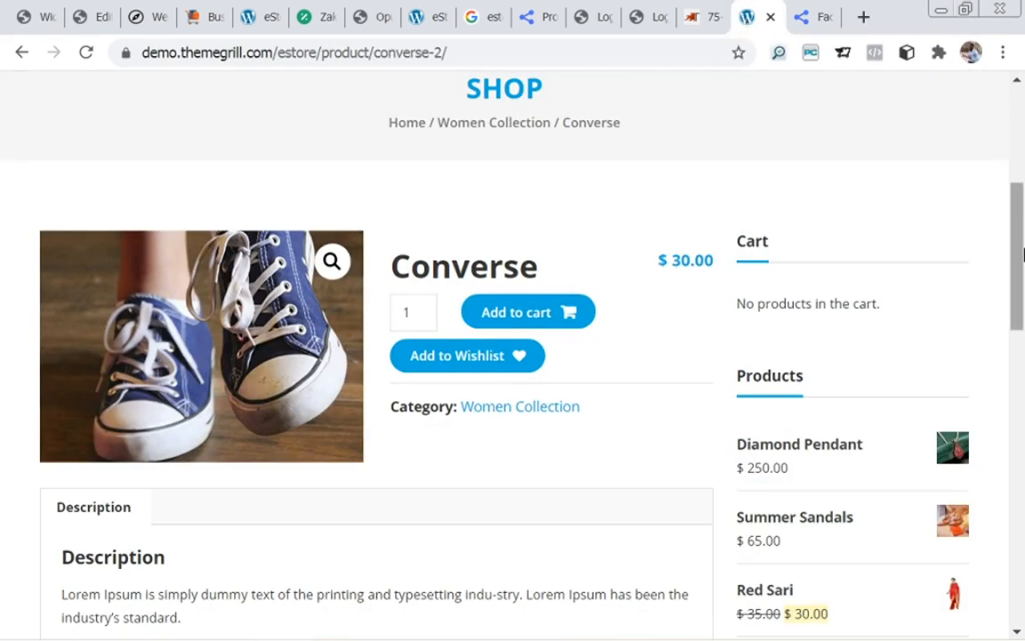
{"action": "scroll", "coordinate": [1008, 130], "scroll_direction": "up", "scroll_amount": 4}
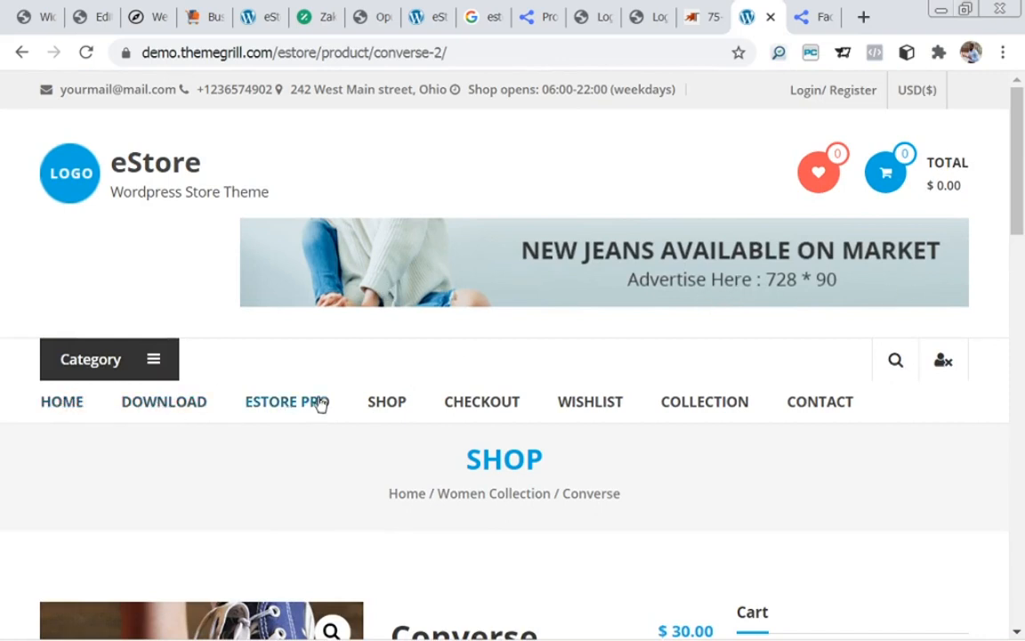
{"action": "left_click_drag", "start_coordinate": [1021, 224], "coordinate": [1015, 630]}
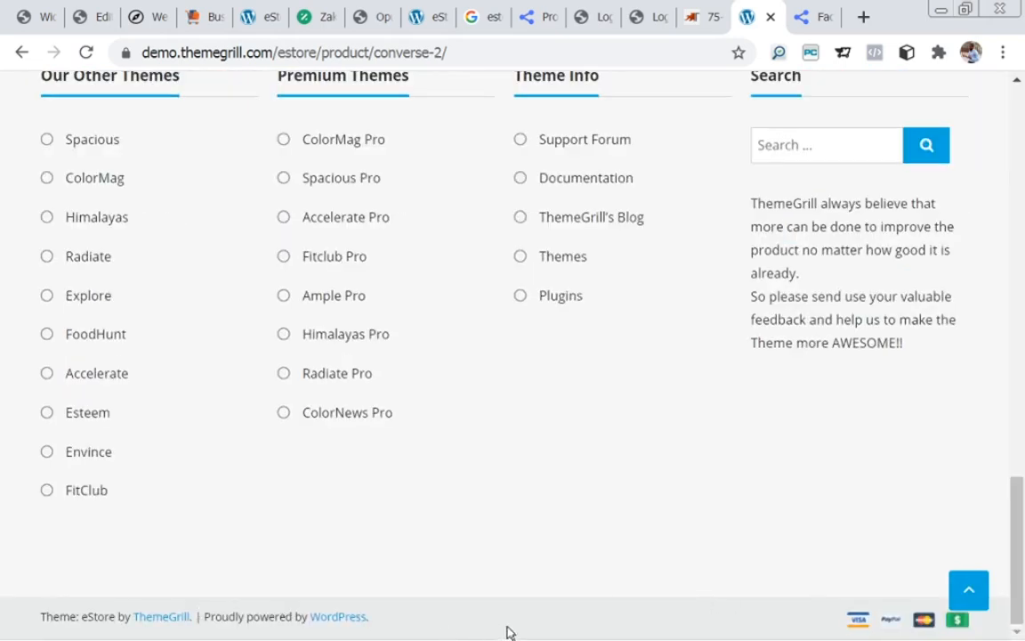
{"action": "left_click_drag", "start_coordinate": [1022, 518], "coordinate": [1023, 120]}
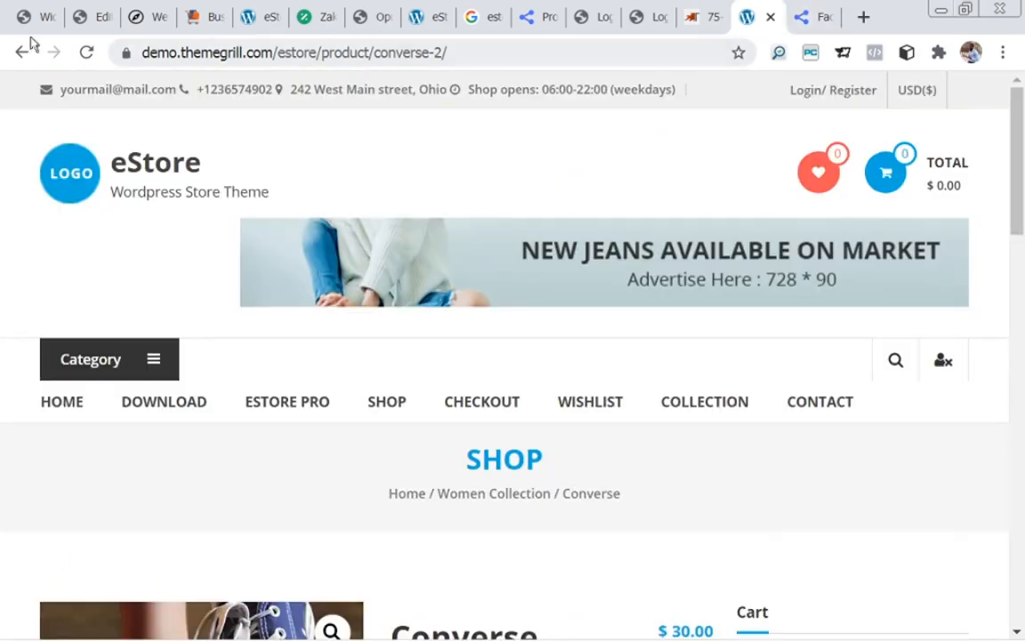
{"action": "left_click_drag", "start_coordinate": [1020, 133], "coordinate": [1021, 519]}
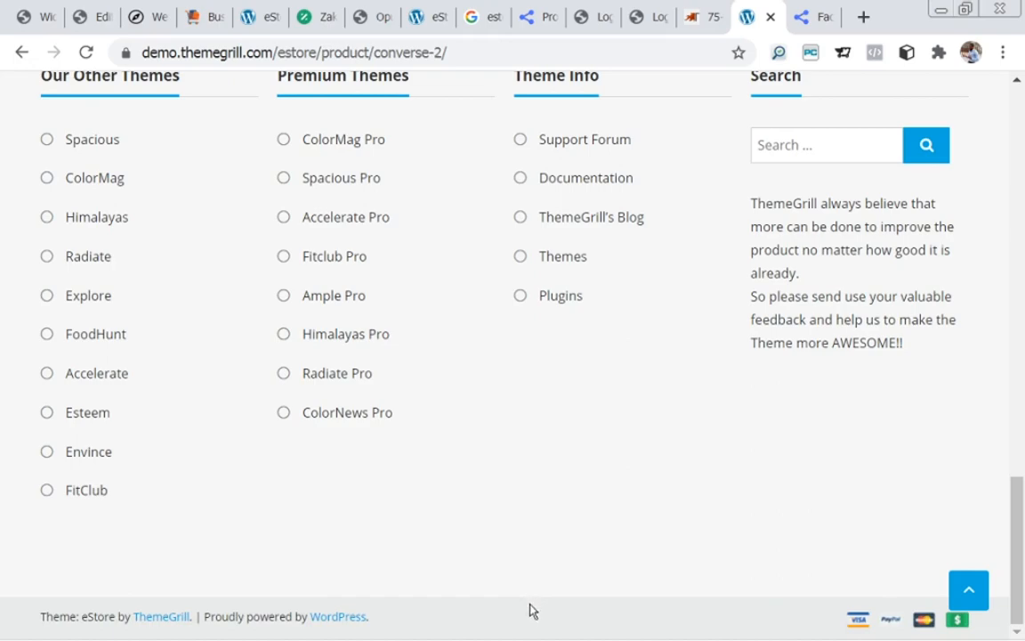
{"action": "left_click_drag", "start_coordinate": [1016, 503], "coordinate": [1012, 64]}
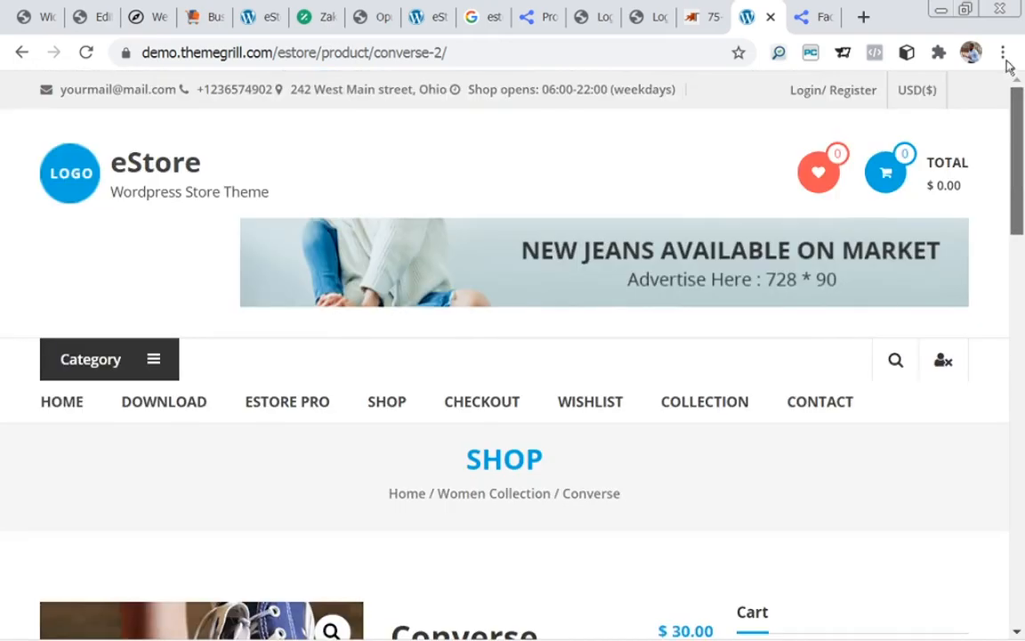
{"action": "key", "text": "alt+f"}
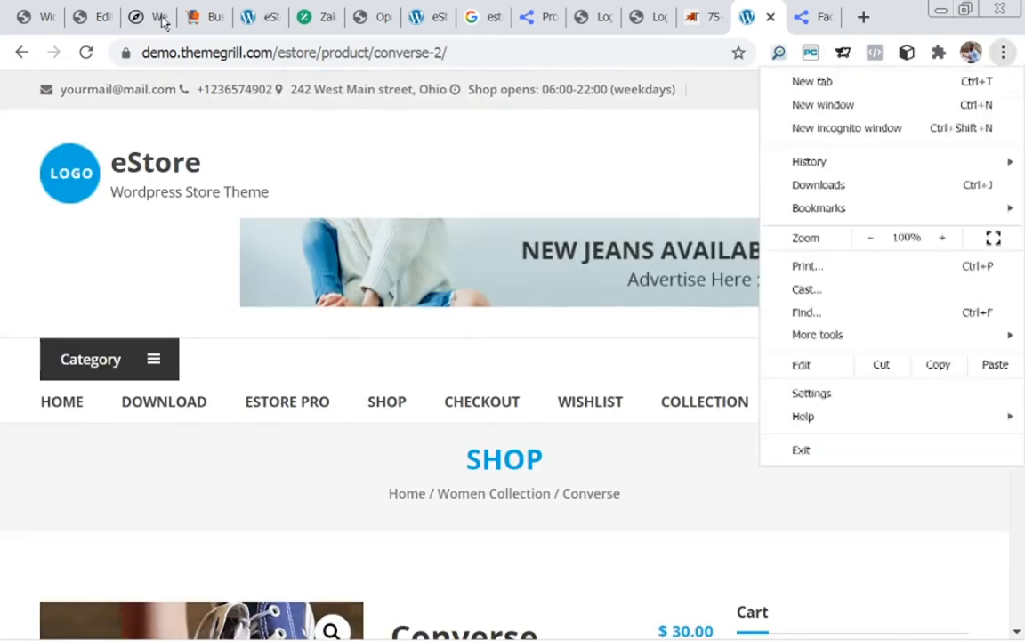
- Return to the site's Widgets page, open the theme Customizer and look through the home page preview
{"action": "left_click", "coordinate": [11, 17]}
{"action": "mouse_move", "coordinate": [113, 129]}
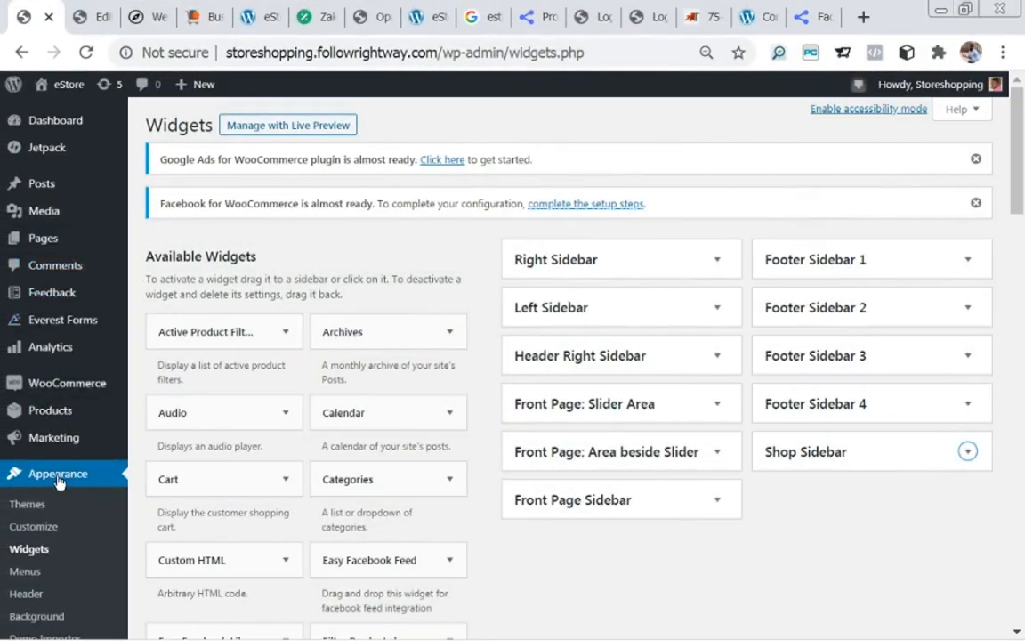
{"action": "left_click", "coordinate": [32, 532]}
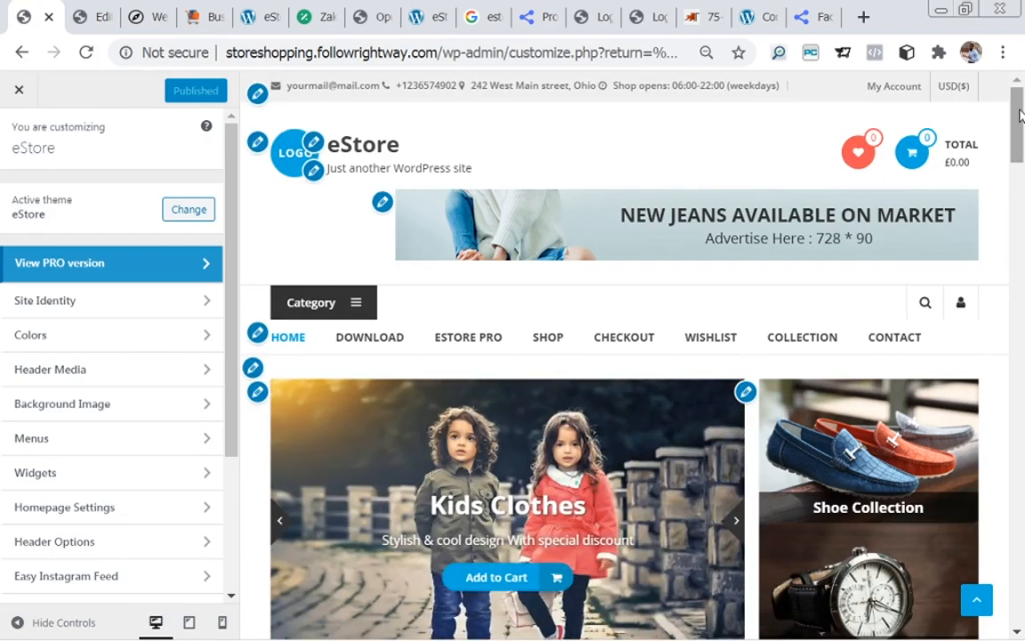
{"action": "scroll", "coordinate": [224, 303], "scroll_direction": "down", "scroll_amount": 1}
{"action": "scroll", "coordinate": [215, 347], "scroll_direction": "down", "scroll_amount": 2}
{"action": "scroll", "coordinate": [208, 285], "scroll_direction": "up", "scroll_amount": 3}
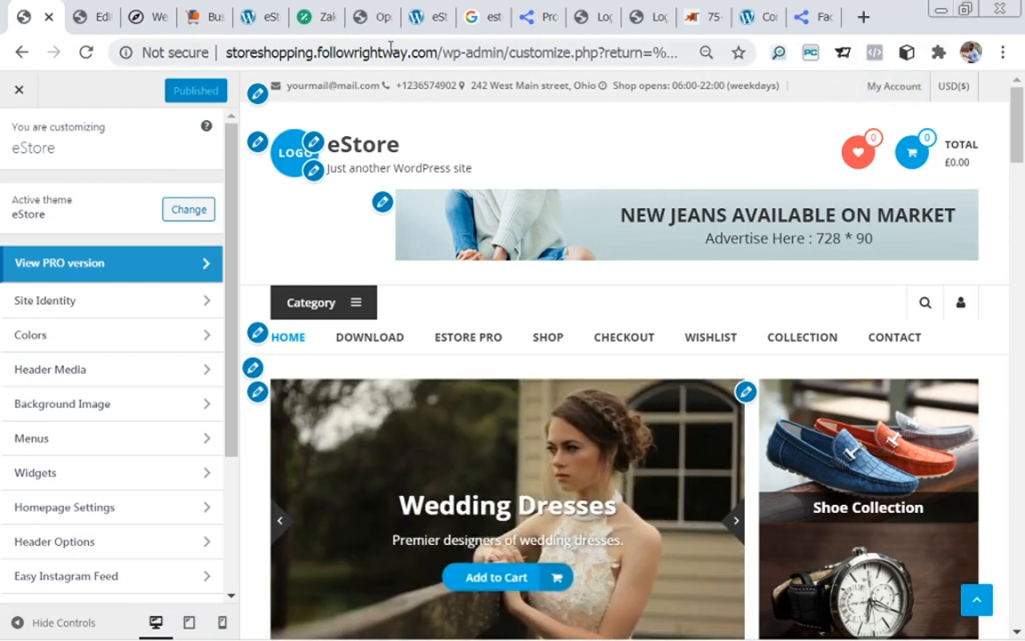
- Open the Header Top Bar settings from the preview, and delete and retype the closing parenthesis of the header text
{"action": "left_click", "coordinate": [258, 95]}
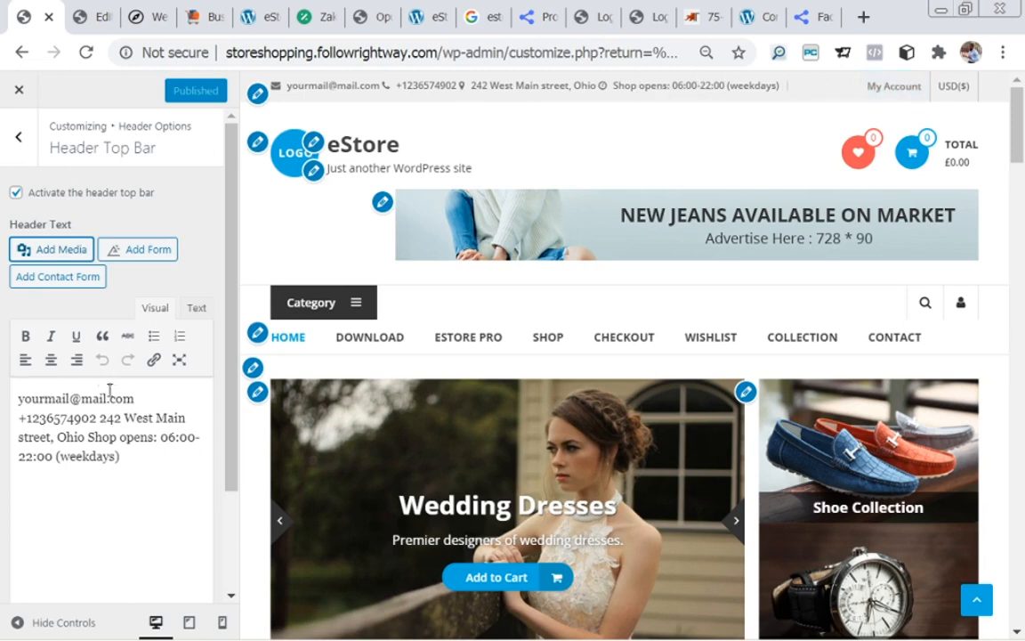
{"action": "left_click_drag", "start_coordinate": [141, 465], "coordinate": [32, 399]}
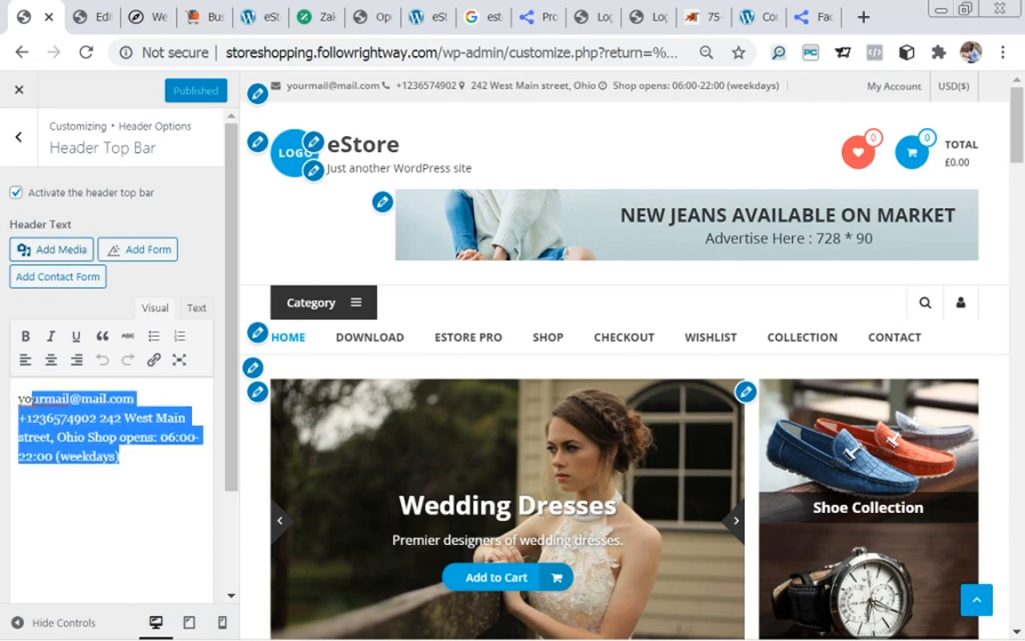
{"action": "left_click", "coordinate": [67, 434]}
{"action": "left_click_drag", "start_coordinate": [133, 453], "coordinate": [12, 392]}
{"action": "left_click", "coordinate": [81, 454]}
{"action": "left_click", "coordinate": [124, 462]}
{"action": "key", "text": "BackSpace"}
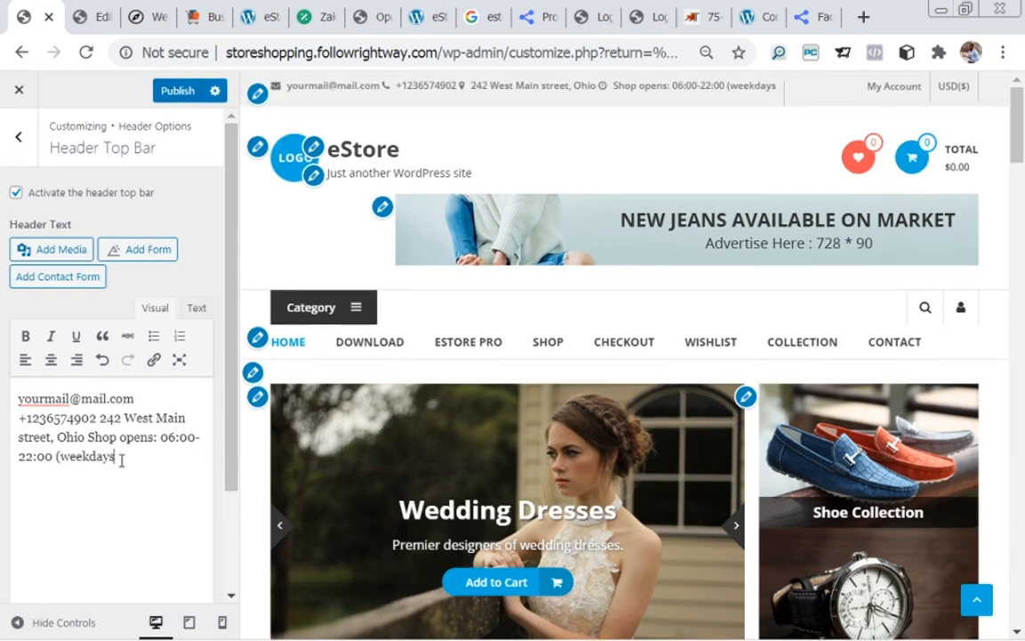
{"action": "type", "text": ")"}
- Open the Site Identity settings and view logo.png in the media library, leaving the library without replacing the logo
{"action": "left_click", "coordinate": [258, 147]}
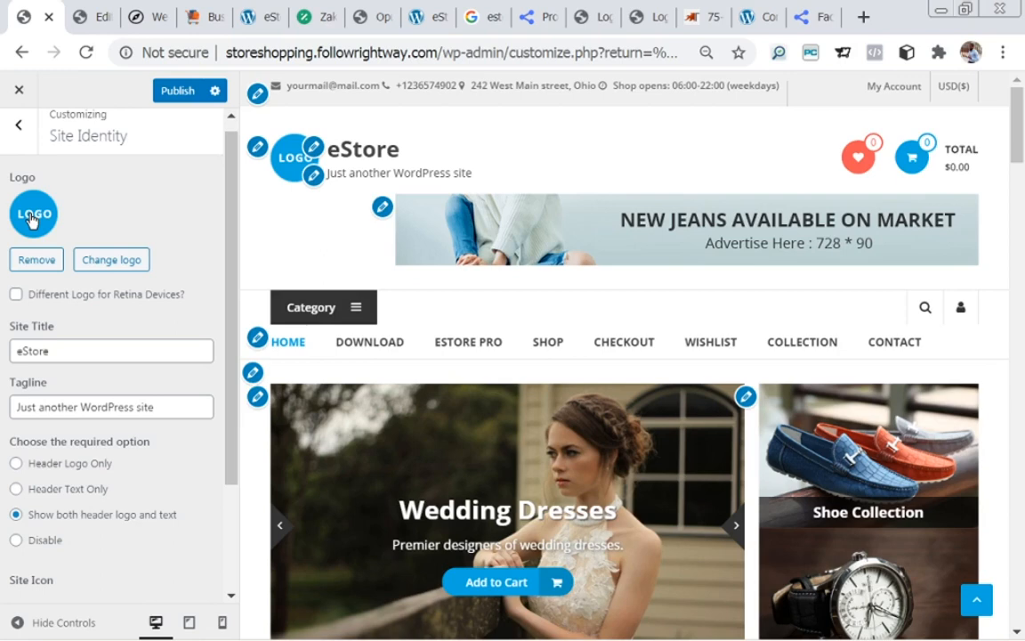
{"action": "left_click", "coordinate": [129, 262]}
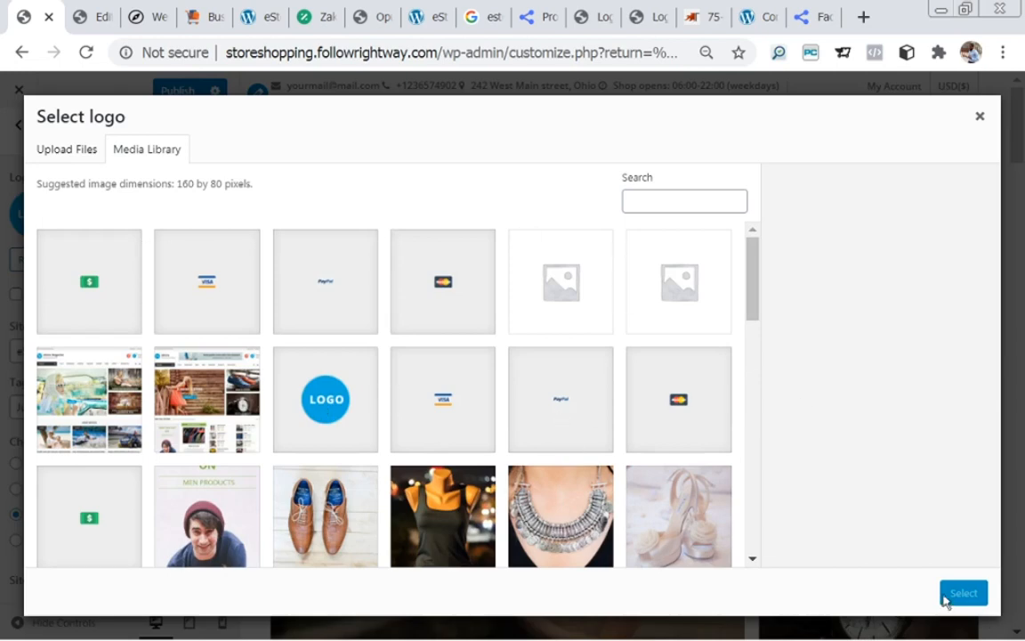
{"action": "left_click", "coordinate": [370, 401]}
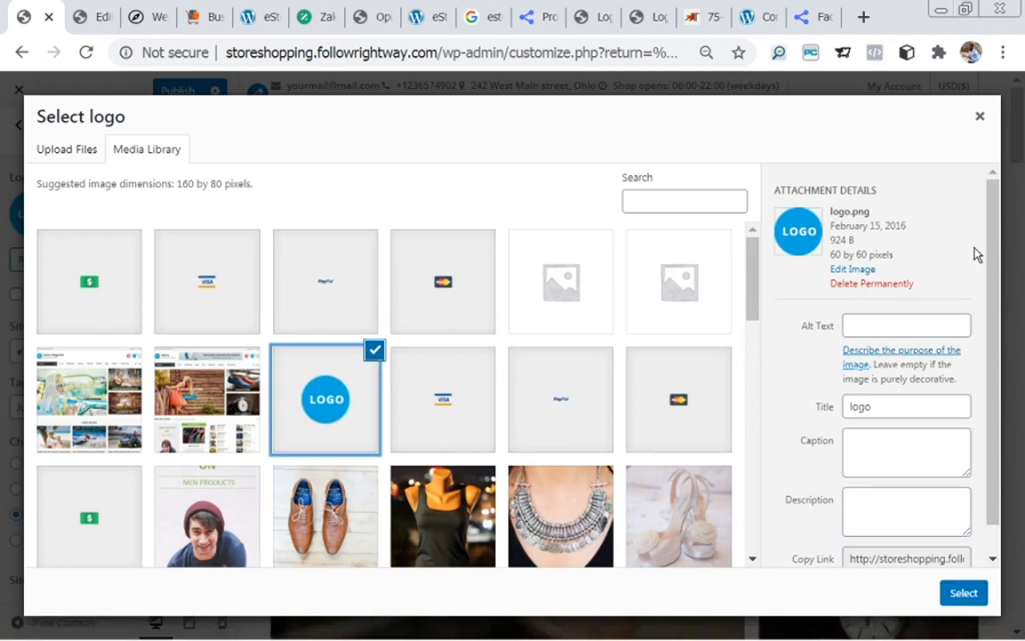
{"action": "left_click", "coordinate": [979, 117]}
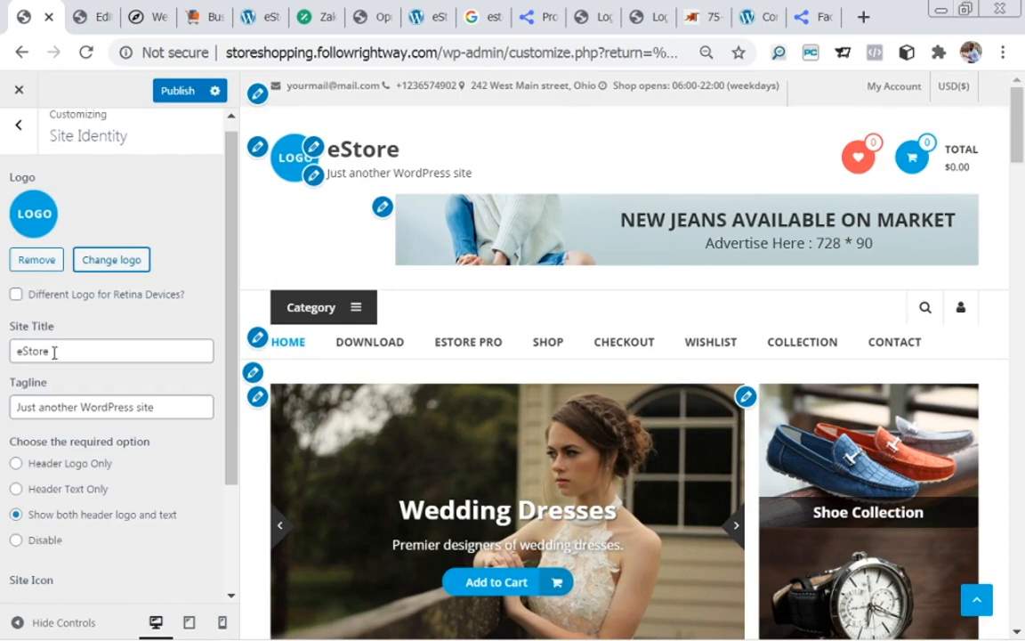
- Change the site title to "Storeshopping"
{"action": "left_click_drag", "start_coordinate": [52, 350], "coordinate": [5, 351]}
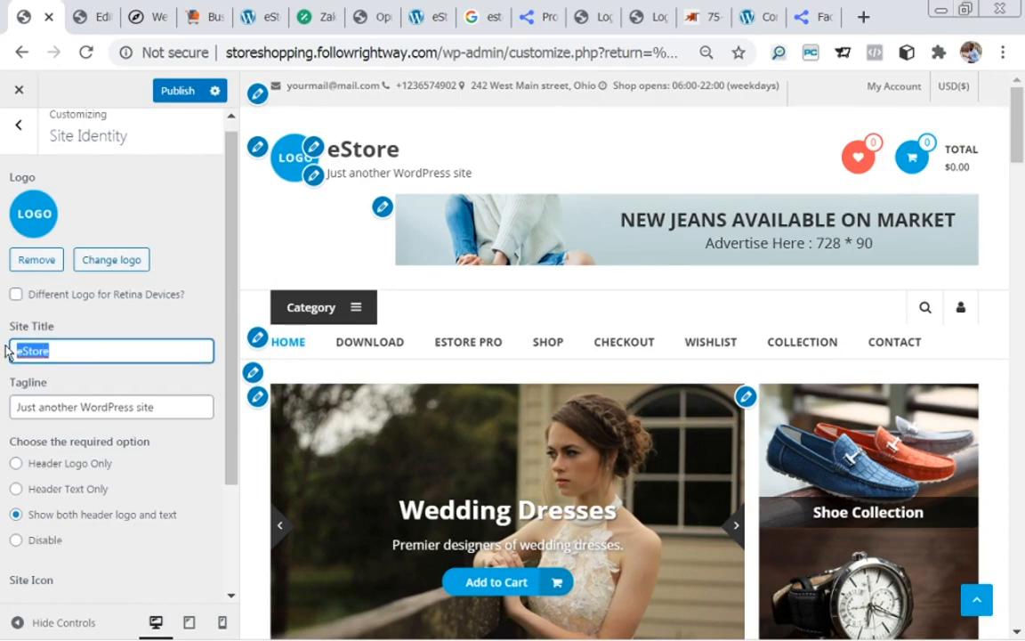
{"action": "type", "text": "St"}
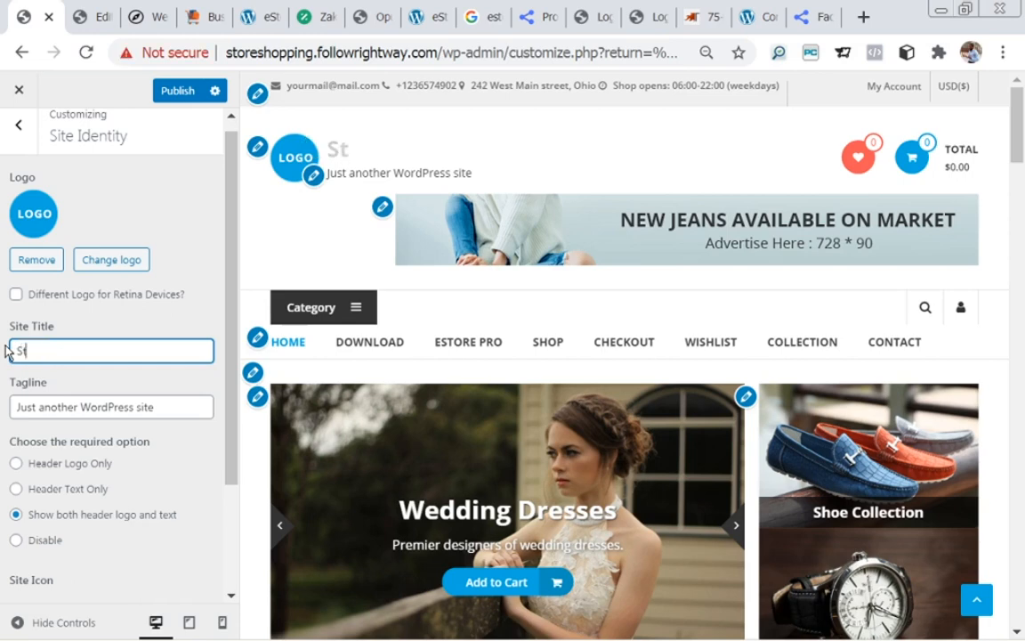
{"action": "type", "text": "oreshi"}
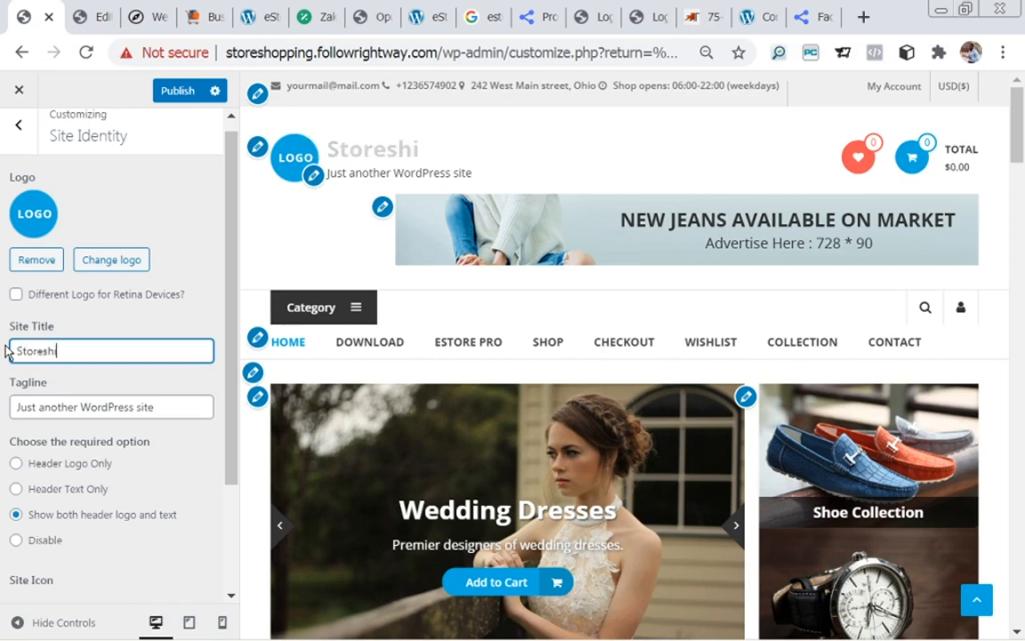
{"action": "key", "text": "BackSpace"}
{"action": "type", "text": "opping"}
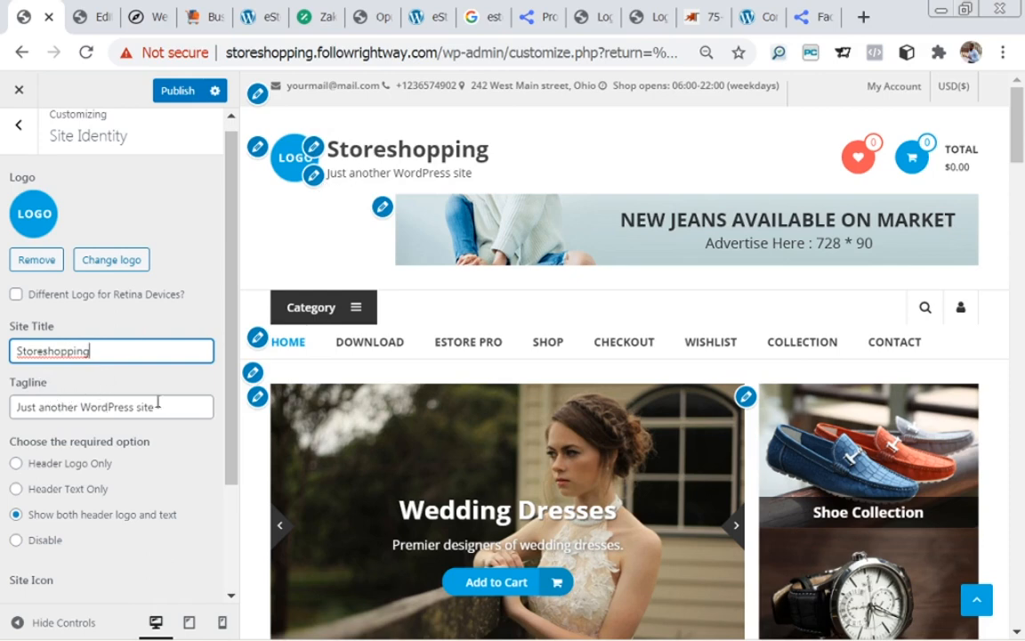
- Change the tagline to "Shop The World" and publish the site identity changes
{"action": "left_click_drag", "start_coordinate": [153, 407], "coordinate": [9, 405]}
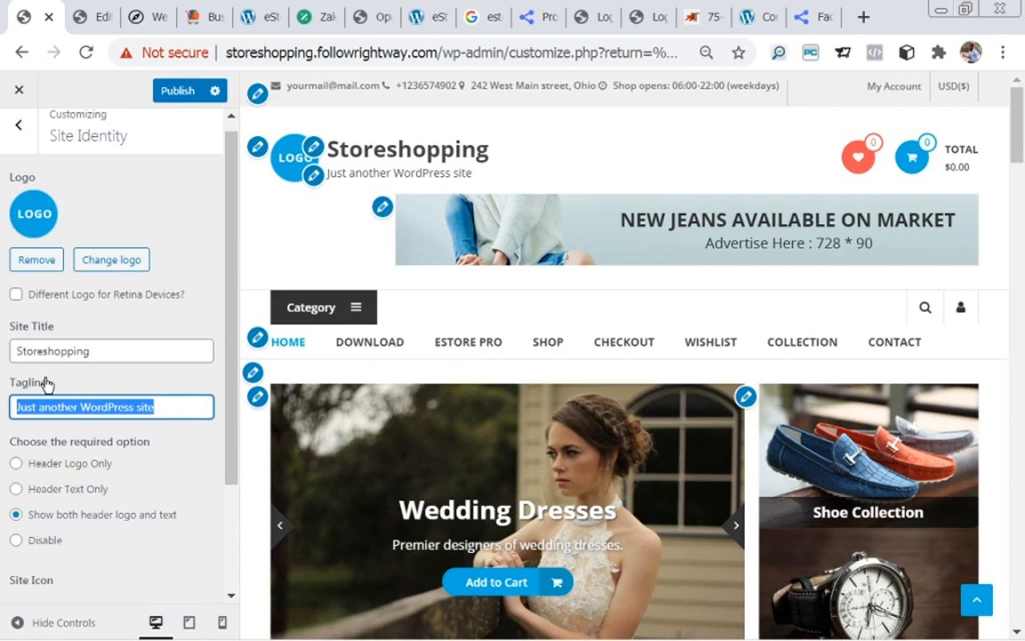
{"action": "type", "text": "Shop"}
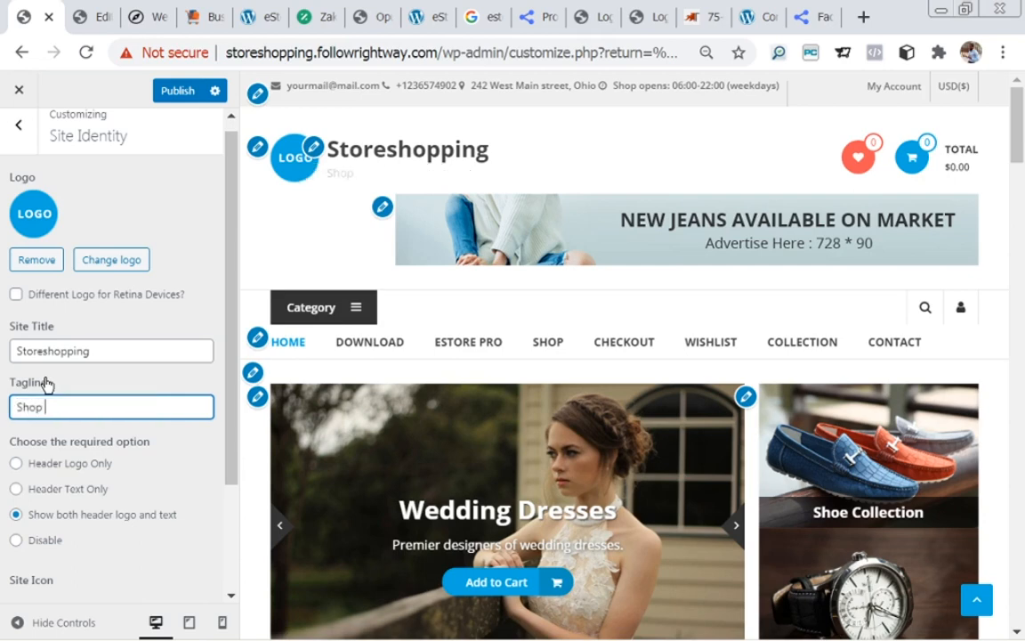
{"action": "type", "text": " The World"}
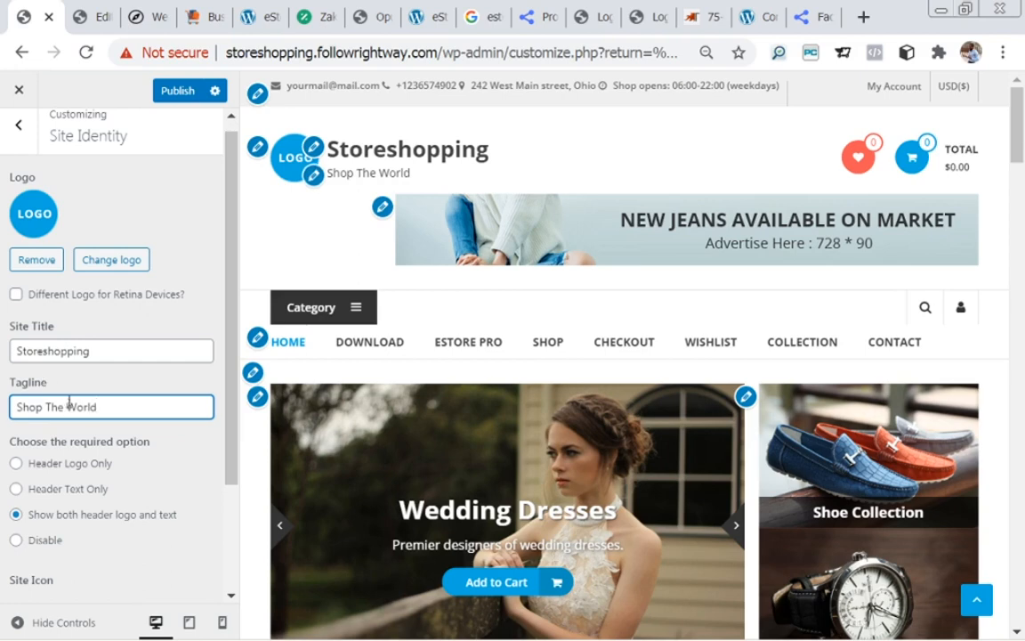
{"action": "left_click", "coordinate": [230, 446]}
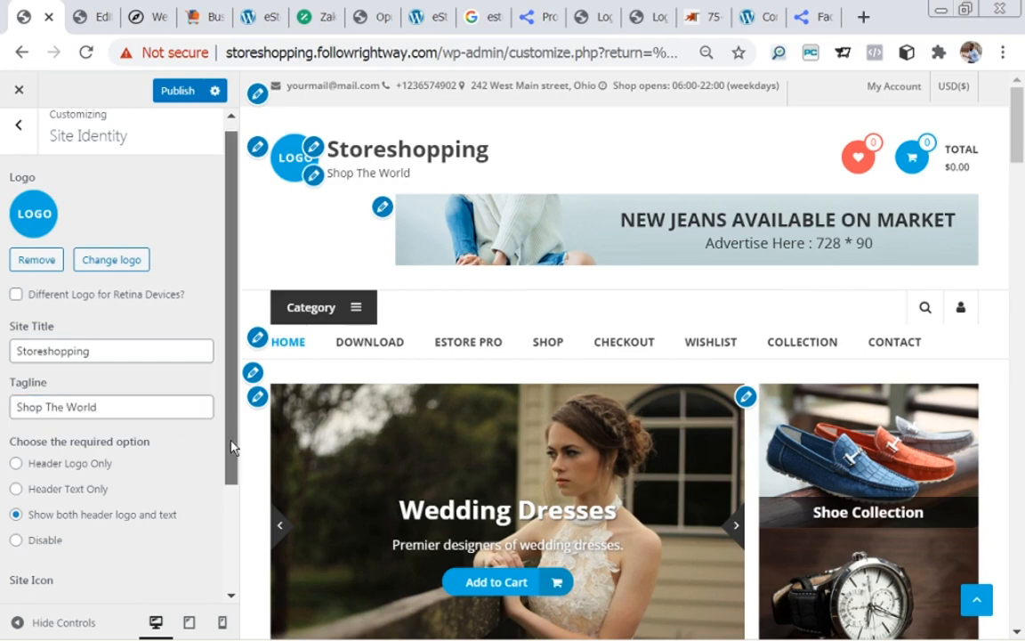
{"action": "left_click_drag", "start_coordinate": [231, 447], "coordinate": [231, 499]}
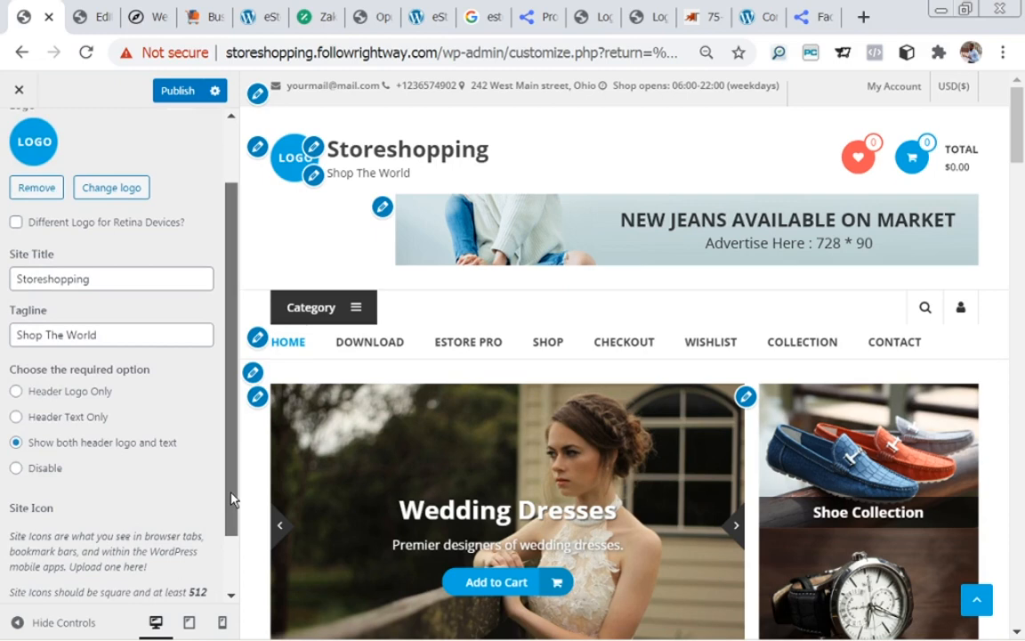
{"action": "left_click", "coordinate": [172, 93]}
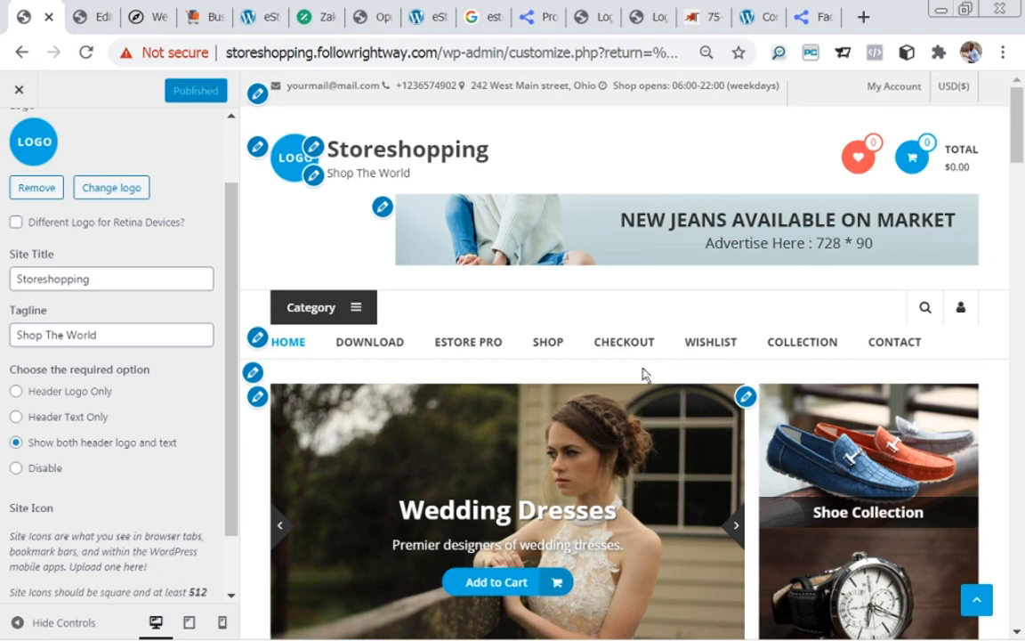
- Look over the remaining Site Identity options, and view the settings of the Header Right Sidebar's advertisement widget
{"action": "left_click_drag", "start_coordinate": [227, 425], "coordinate": [225, 498]}
{"action": "scroll", "coordinate": [224, 505], "scroll_direction": "up", "scroll_amount": 1}
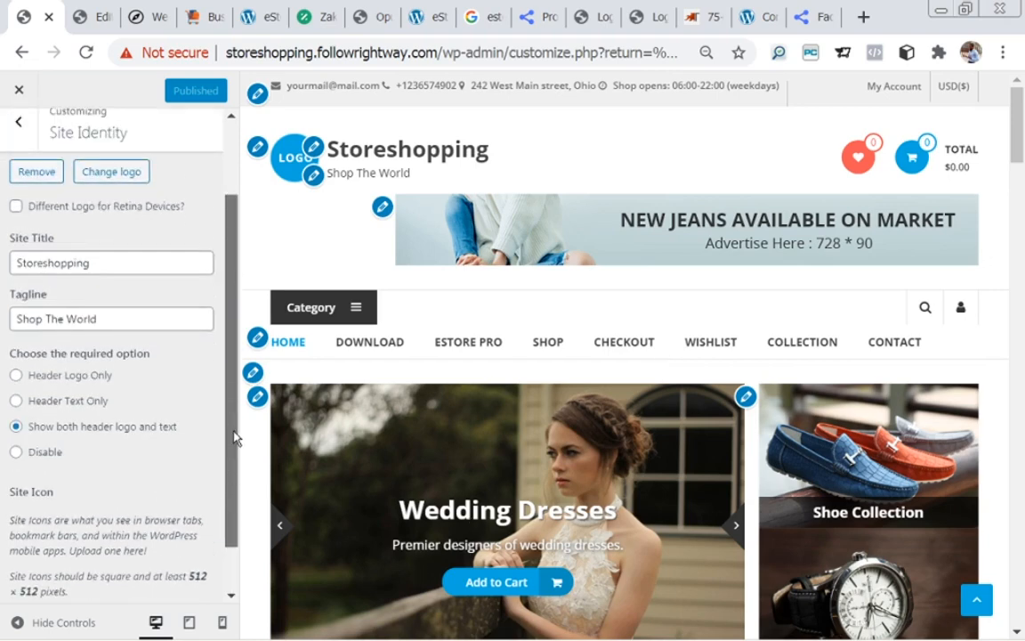
{"action": "scroll", "coordinate": [235, 436], "scroll_direction": "up", "scroll_amount": 2}
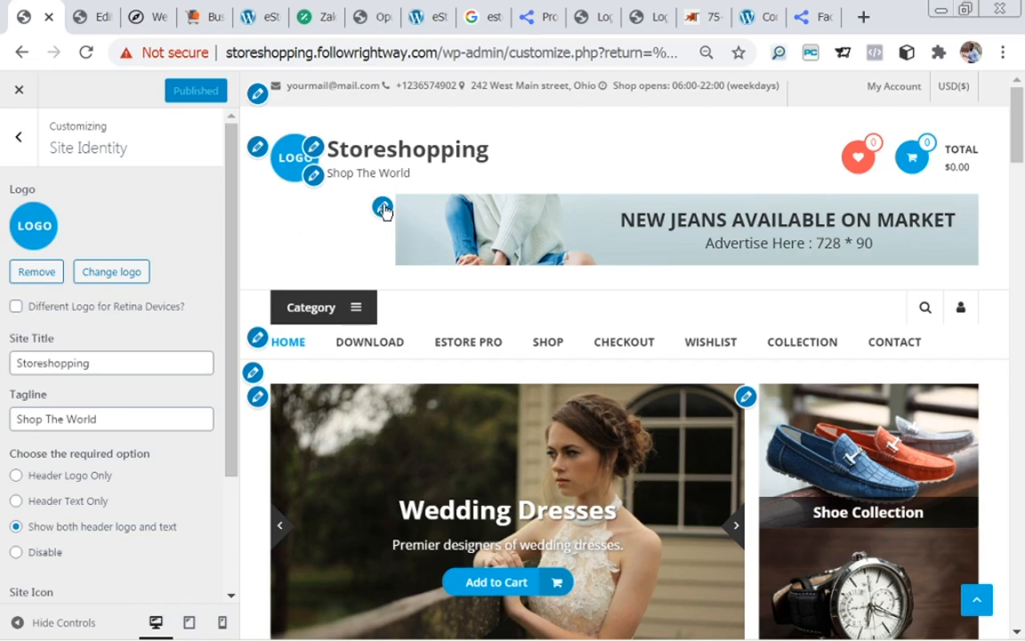
{"action": "left_click", "coordinate": [382, 207]}
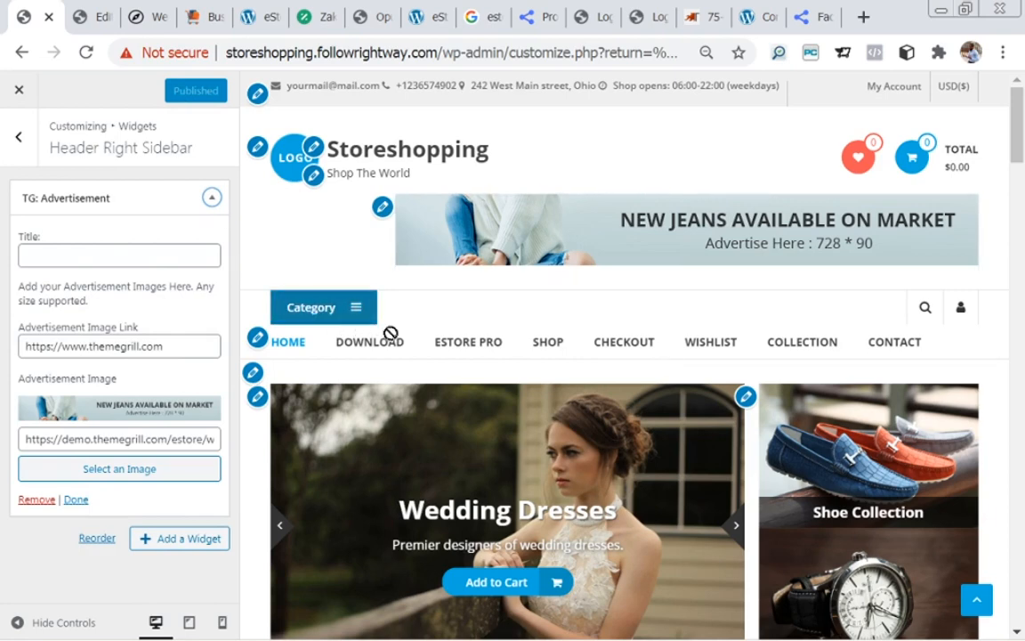
- View the theme's menu locations and check which menus can be assigned as the Primary Menu
{"action": "left_click", "coordinate": [257, 340]}
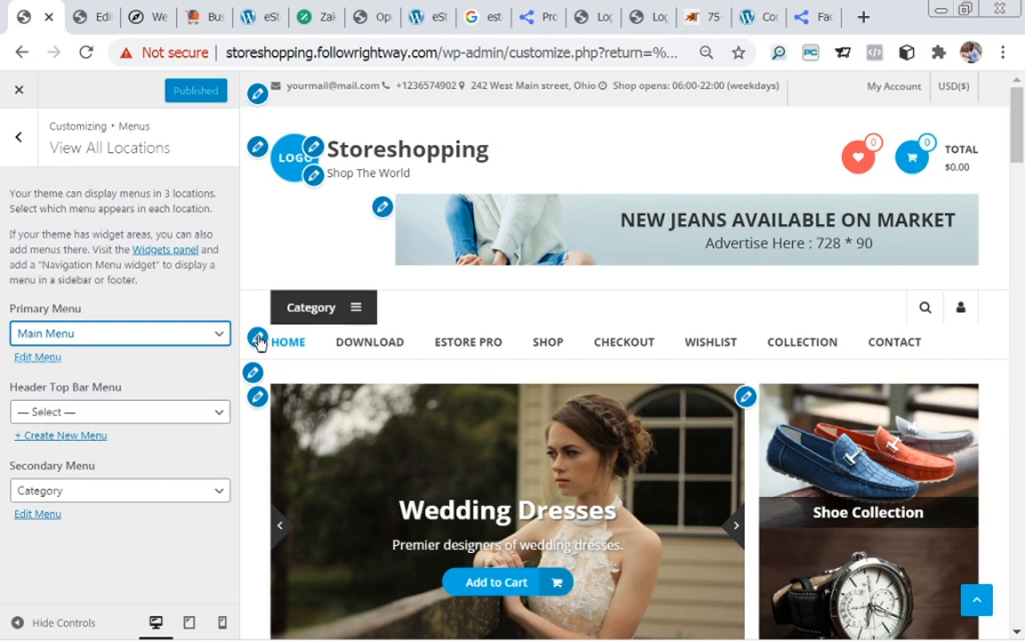
{"action": "left_click", "coordinate": [221, 339]}
{"action": "left_click", "coordinate": [219, 341]}
- Open the Header Media settings from the preview and set the header image to randomize uploaded headers
{"action": "left_click", "coordinate": [254, 373]}
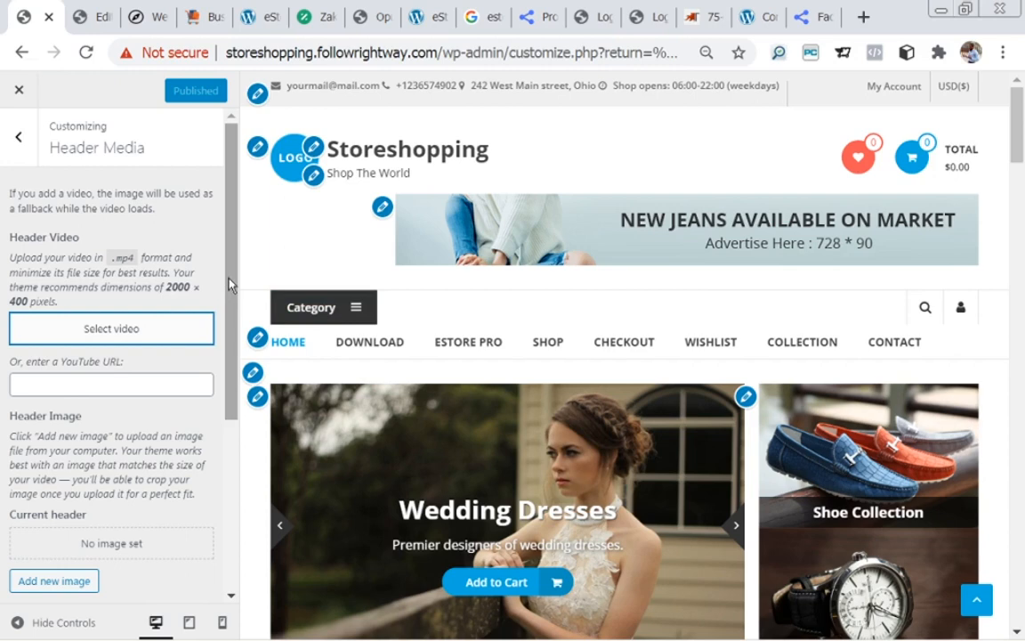
{"action": "left_click_drag", "start_coordinate": [229, 284], "coordinate": [224, 365]}
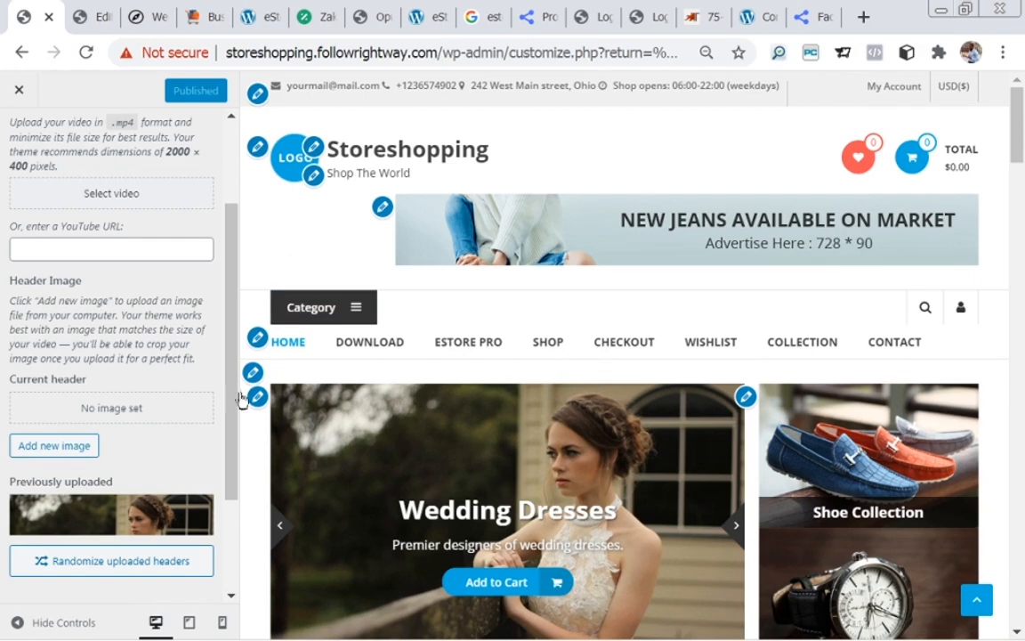
{"action": "left_click", "coordinate": [117, 248]}
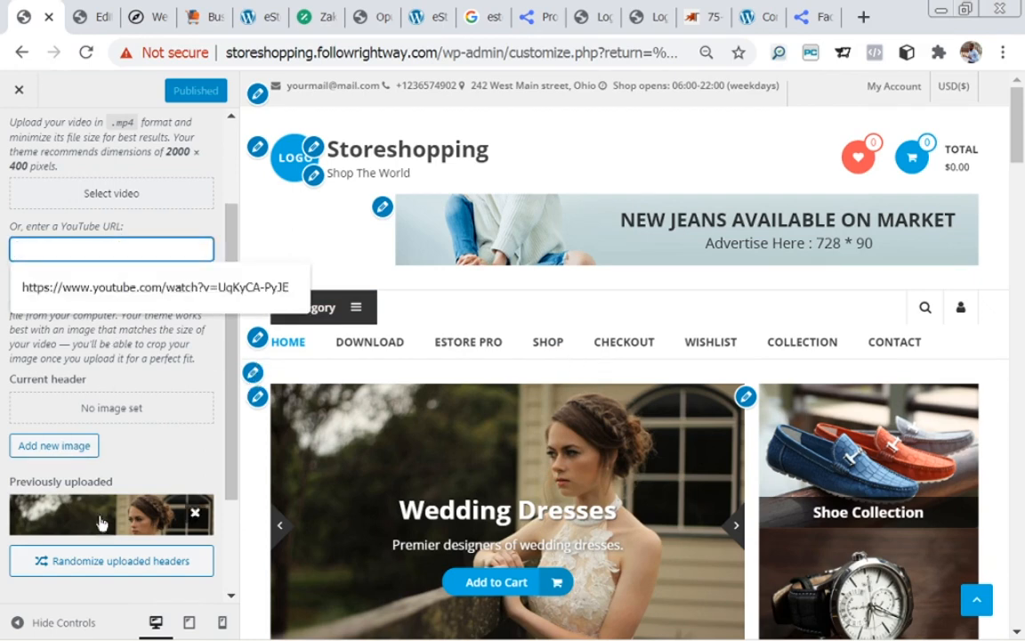
{"action": "left_click", "coordinate": [103, 564]}
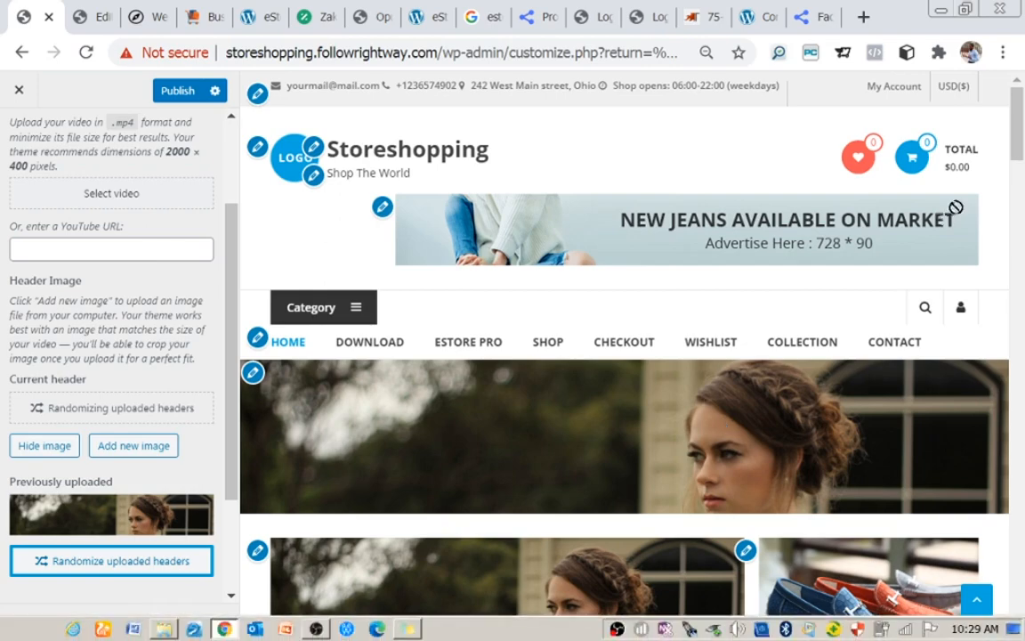
- Hide the header image in the Header Media settings
{"action": "mouse_move", "coordinate": [1021, 145]}
{"action": "left_mouse_down"}
{"action": "mouse_move", "coordinate": [1021, 176]}
{"action": "mouse_move", "coordinate": [1021, 161]}
{"action": "left_mouse_up"}
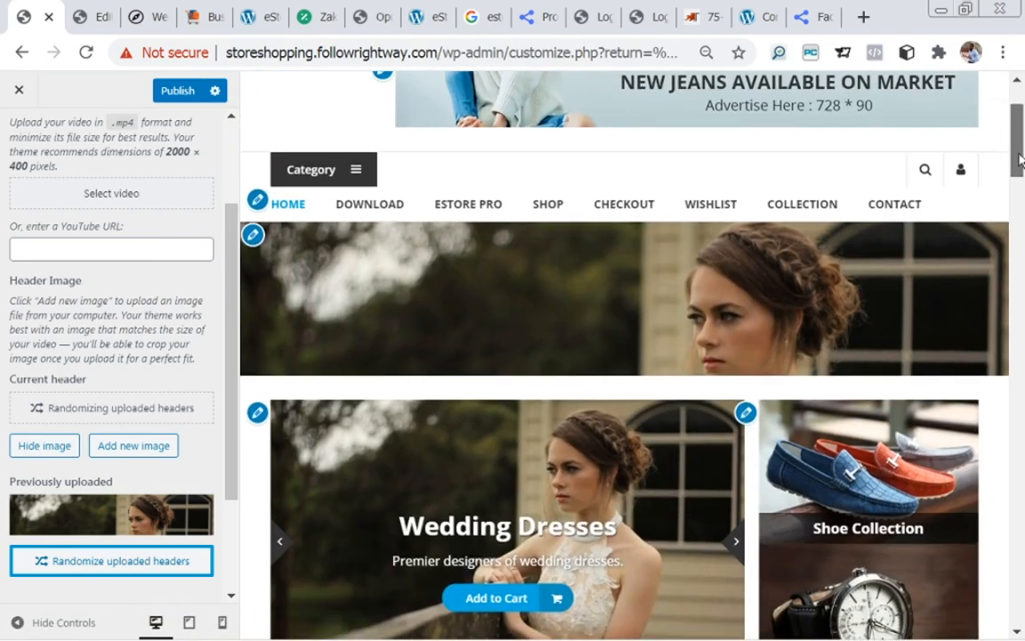
{"action": "left_click_drag", "start_coordinate": [232, 454], "coordinate": [218, 477]}
{"action": "left_click", "coordinate": [75, 413]}
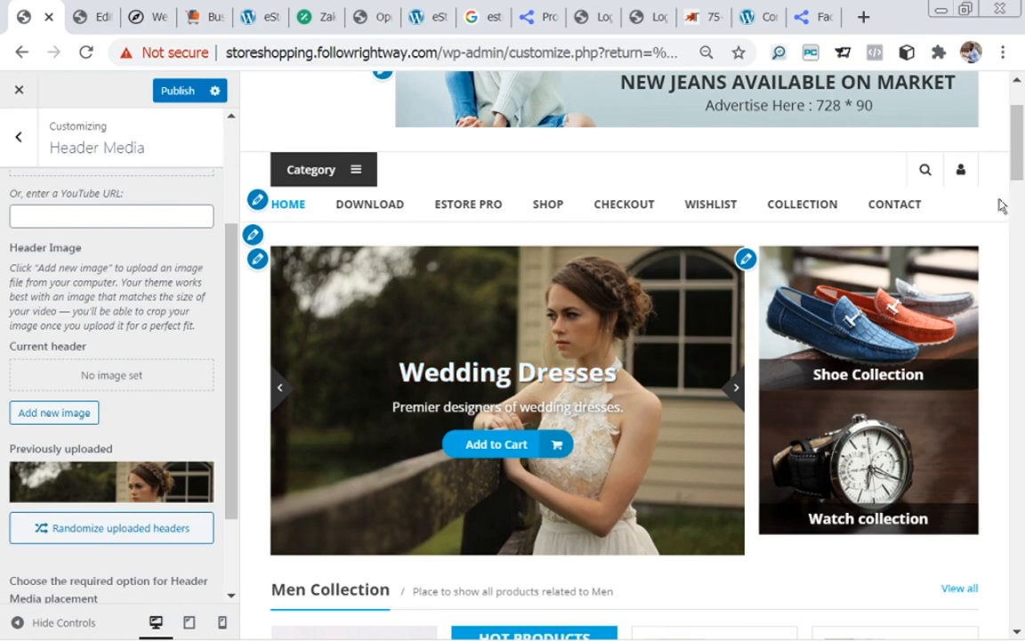
- Change the title of the Footer Sidebar 1 navigation menu widget to "Men Collection"
{"action": "scroll", "coordinate": [1010, 175], "scroll_direction": "down", "scroll_amount": 5}
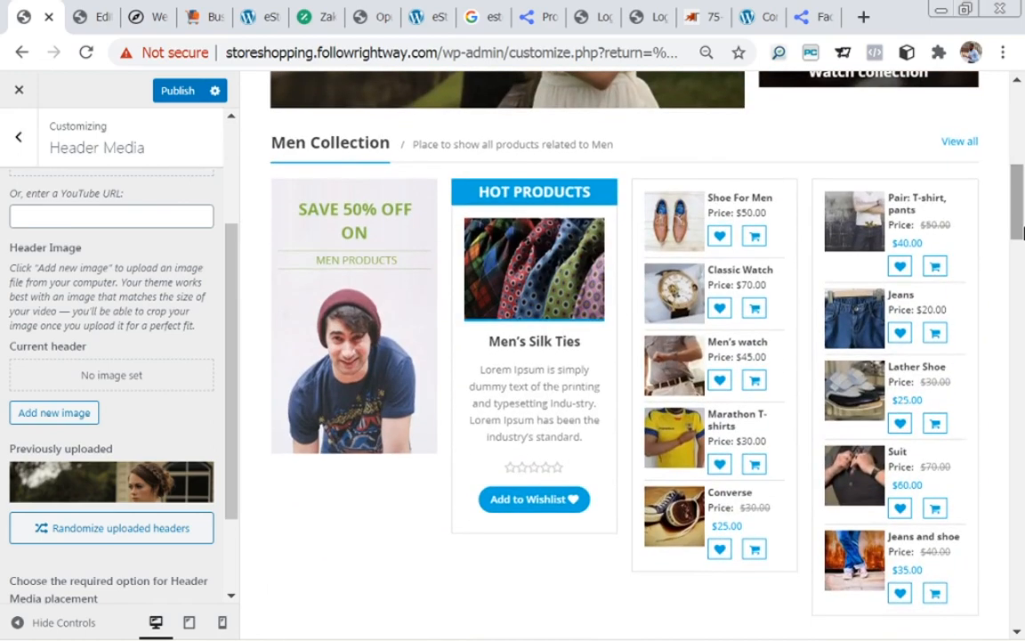
{"action": "scroll", "coordinate": [1012, 275], "scroll_direction": "down", "scroll_amount": 8}
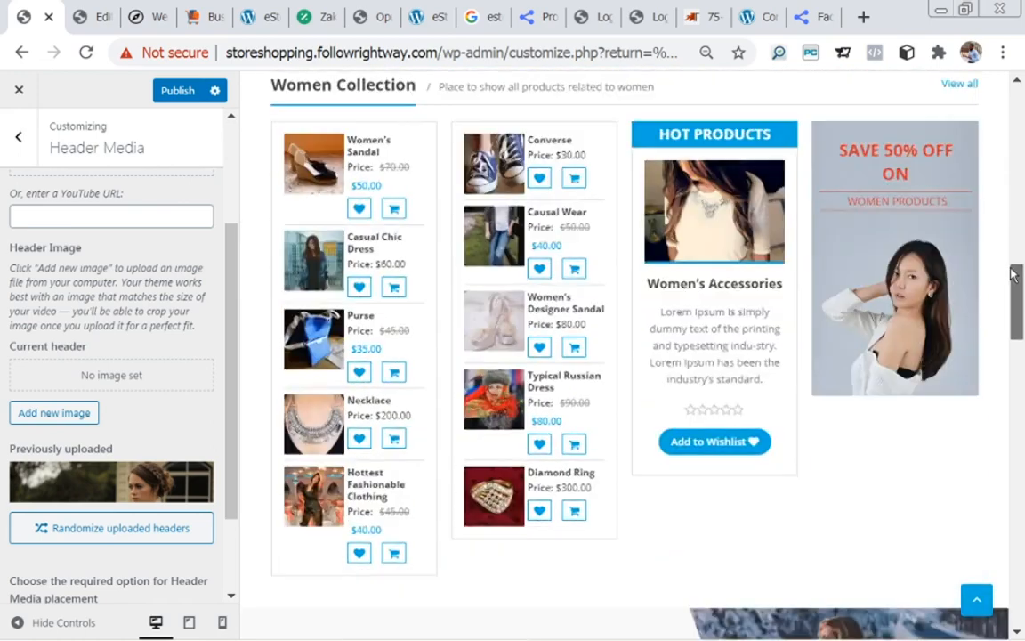
{"action": "left_click_drag", "start_coordinate": [1012, 275], "coordinate": [1015, 569]}
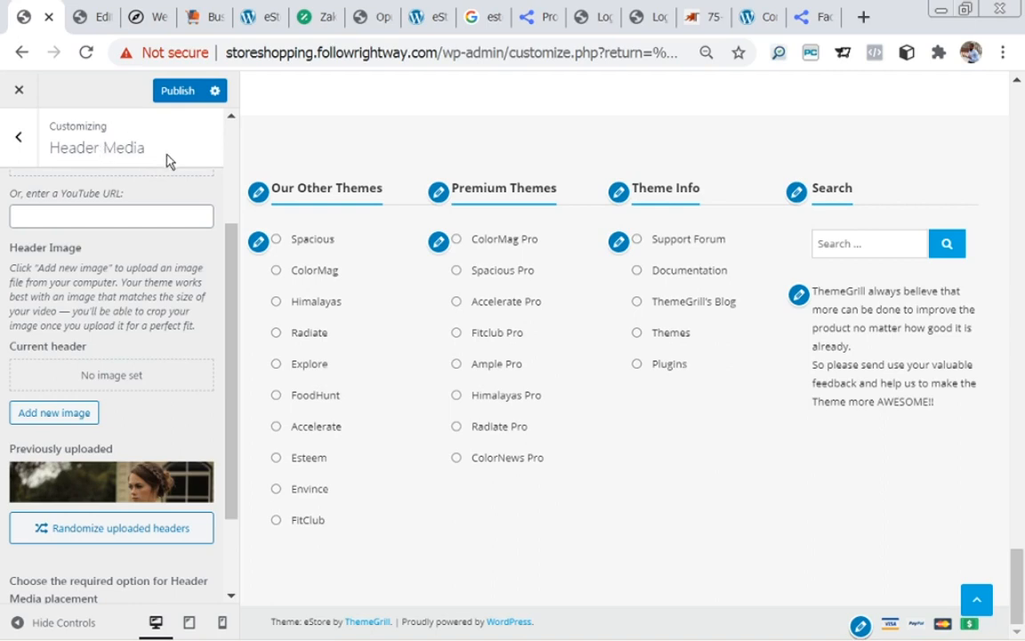
{"action": "left_click", "coordinate": [258, 192]}
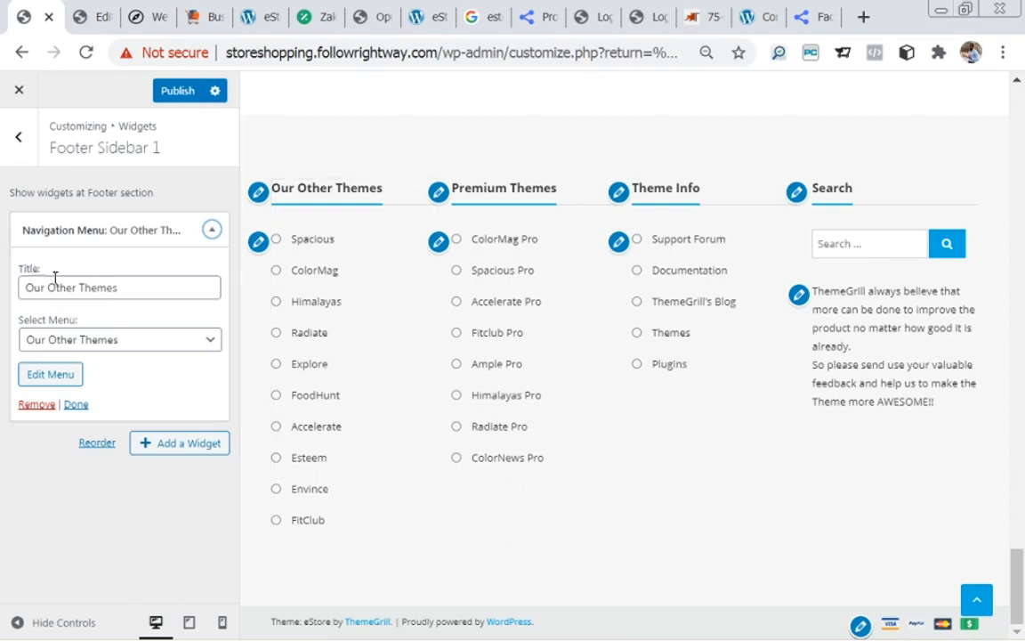
{"action": "left_click_drag", "start_coordinate": [132, 287], "coordinate": [21, 288]}
{"action": "left_click", "coordinate": [105, 287]}
{"action": "left_click", "coordinate": [119, 290]}
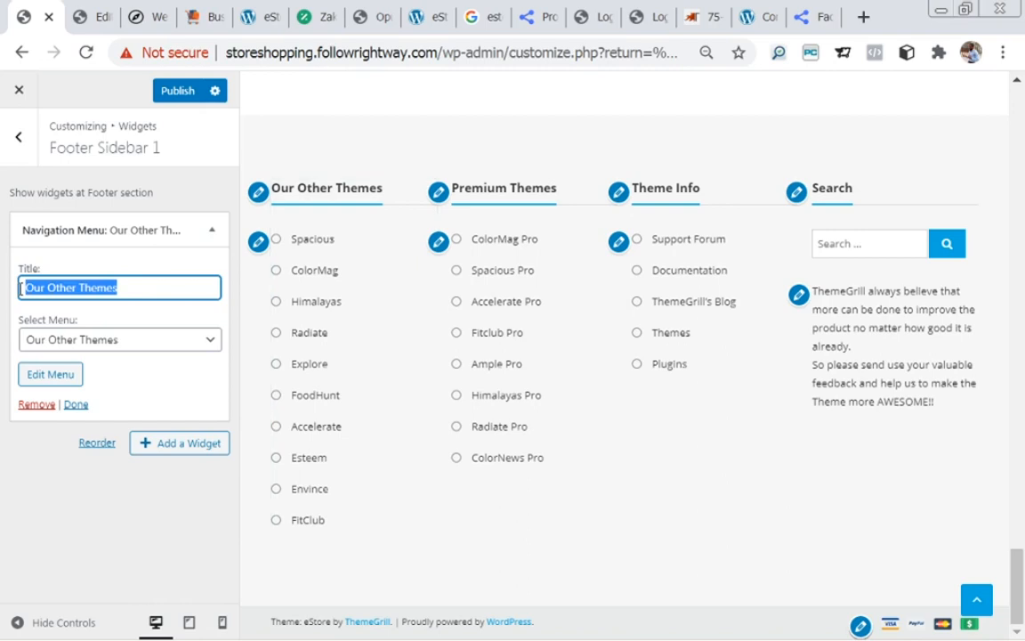
{"action": "type", "text": "Man"}
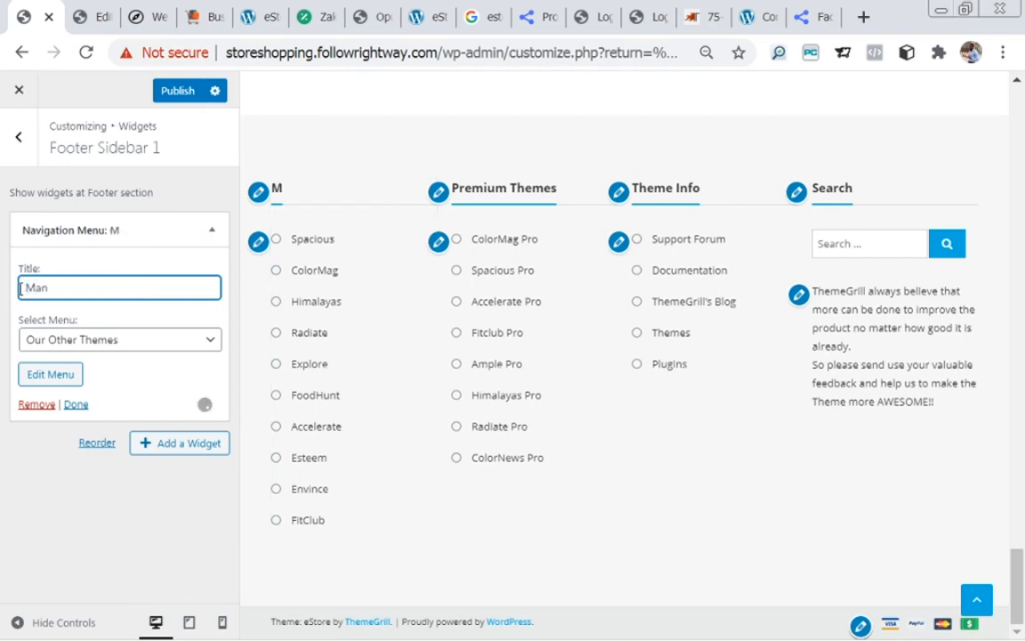
{"action": "type", "text": " Collection"}
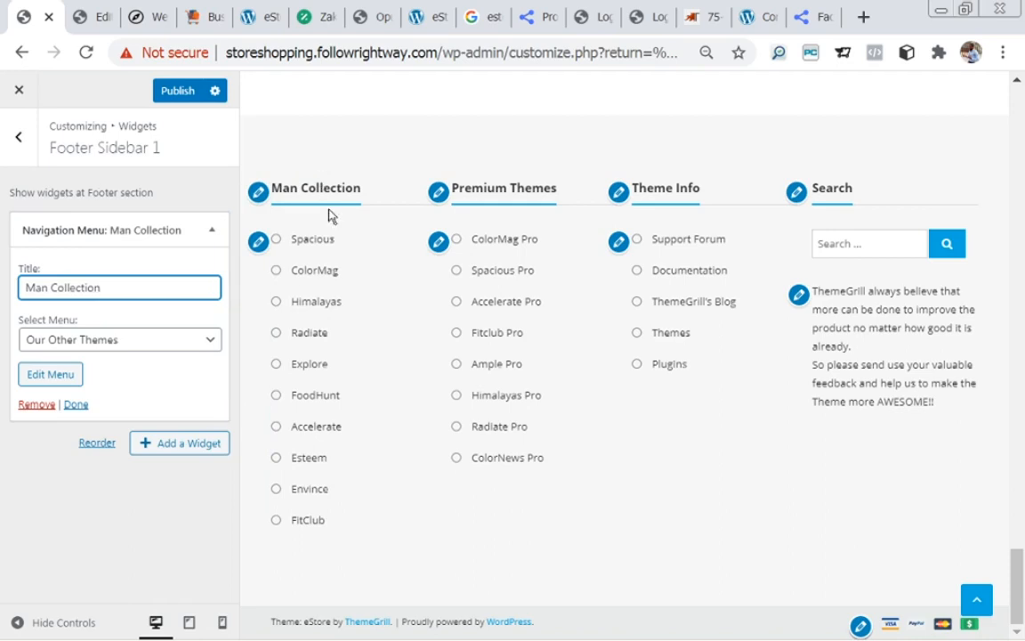
{"action": "left_click", "coordinate": [40, 288]}
{"action": "type", "text": "i"}
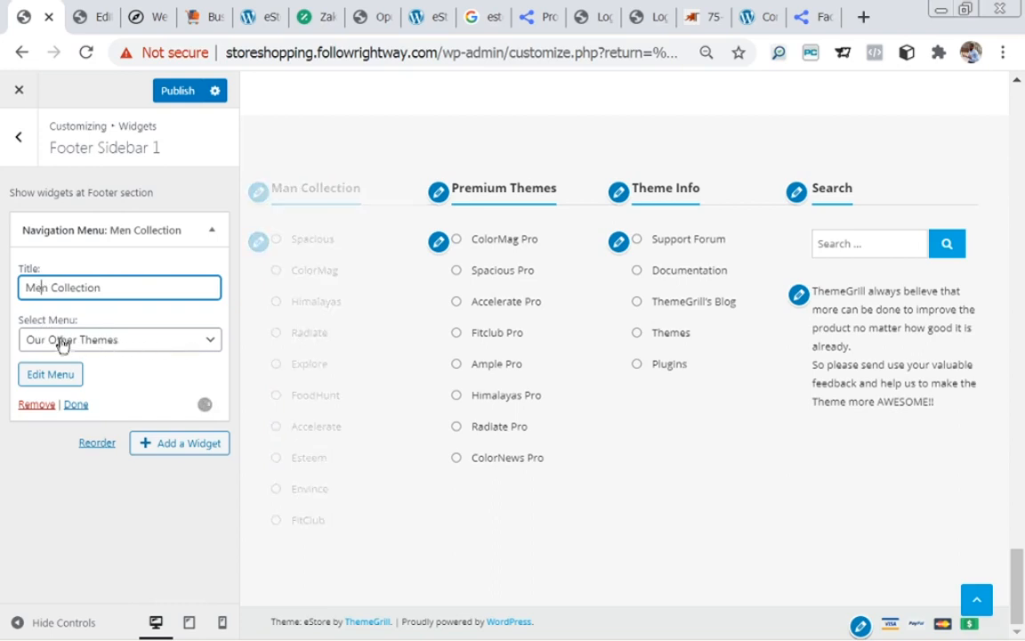
- Check which menus the Men Collection widget can use, and view the Footer Sidebar 2 and Footer Sidebar 3 widget settings
{"action": "left_click", "coordinate": [208, 343]}
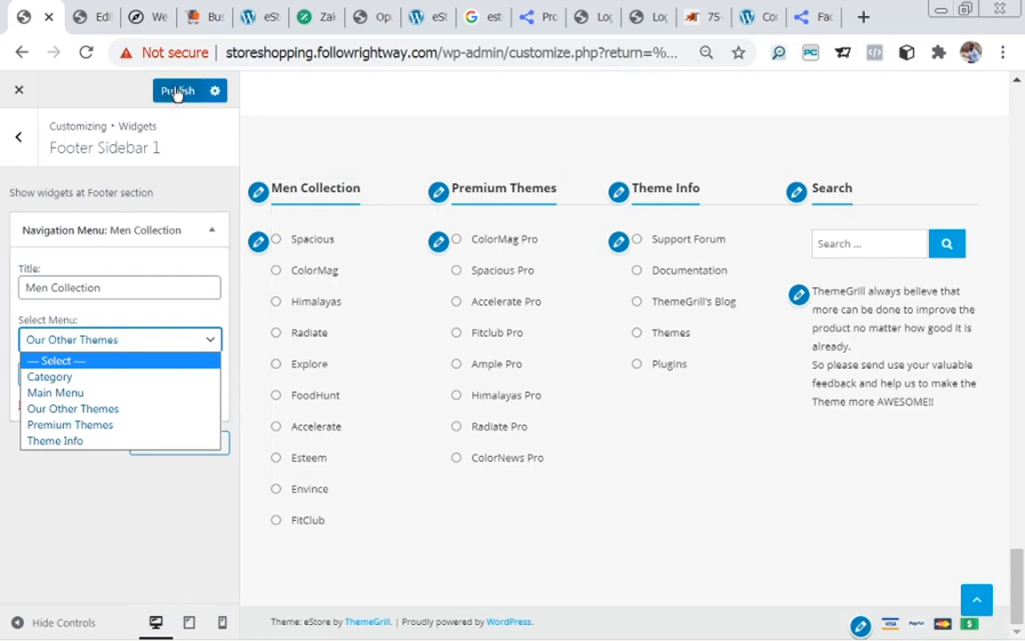
{"action": "left_click", "coordinate": [439, 193]}
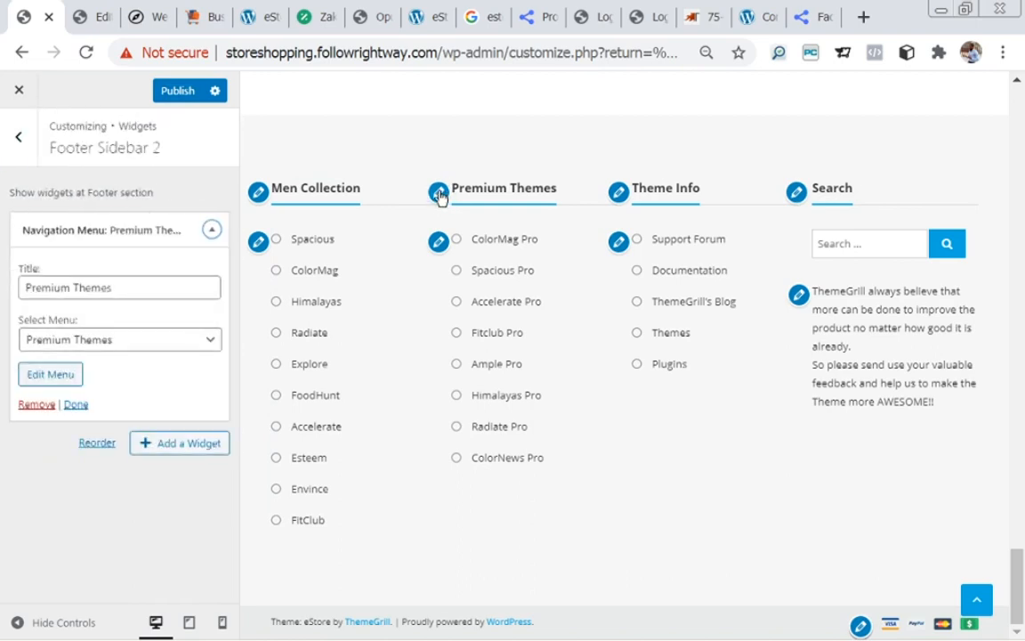
{"action": "left_click", "coordinate": [619, 193]}
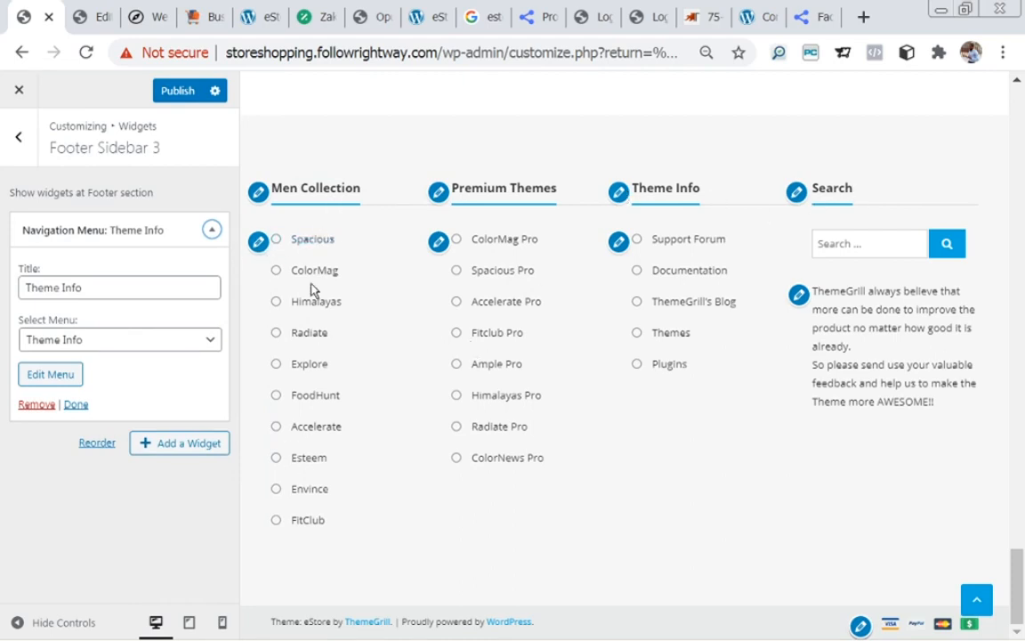
- Open the Our Other Themes menu from the footer preview and examine its name and the Spacious item's URL and navigation label
{"action": "left_click", "coordinate": [260, 242]}
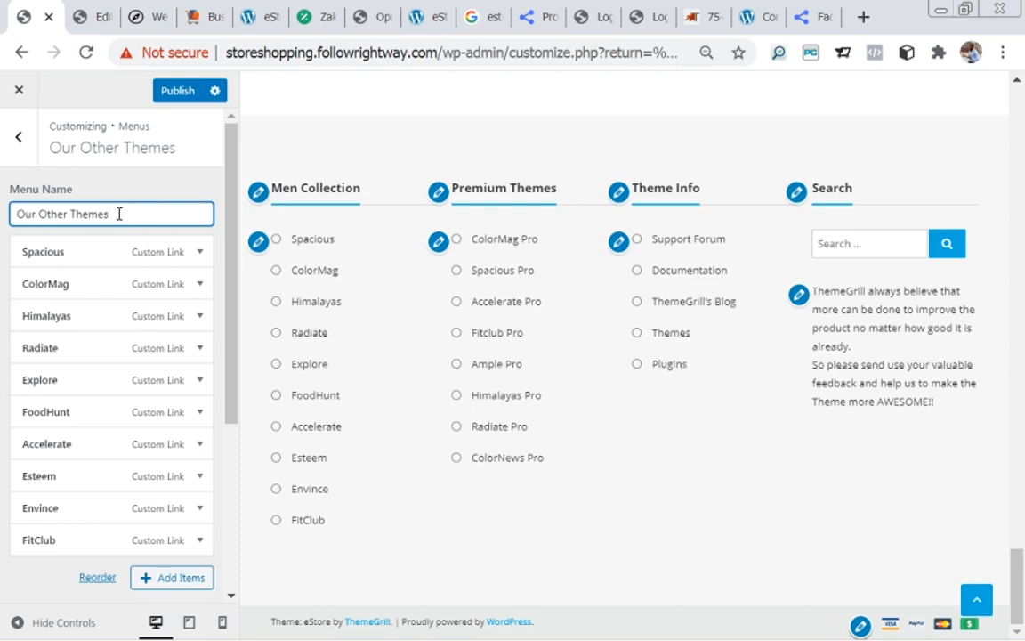
{"action": "left_click_drag", "start_coordinate": [130, 216], "coordinate": [13, 207]}
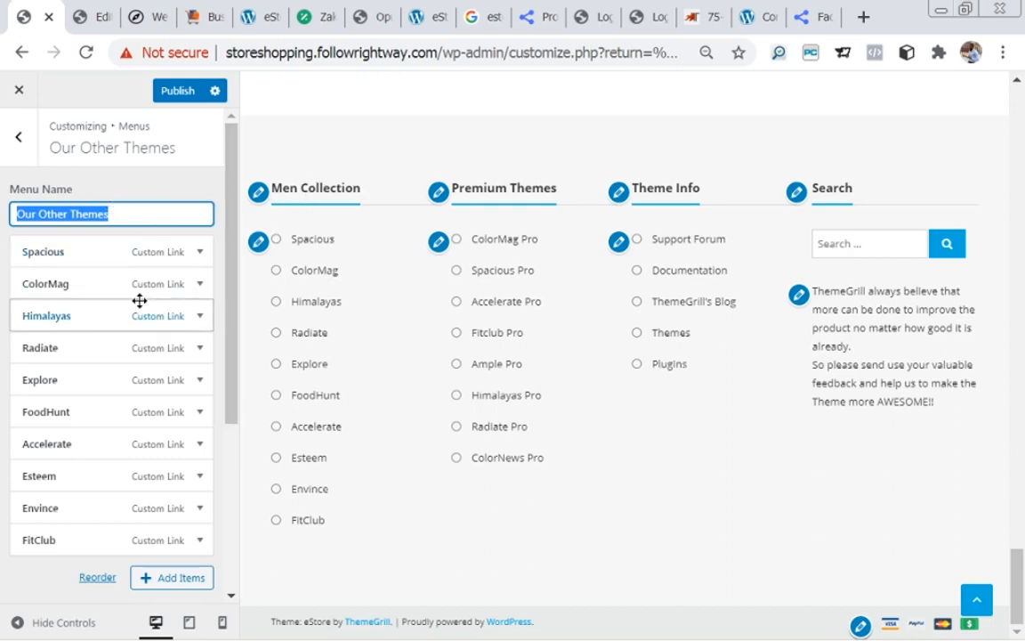
{"action": "left_click", "coordinate": [200, 253]}
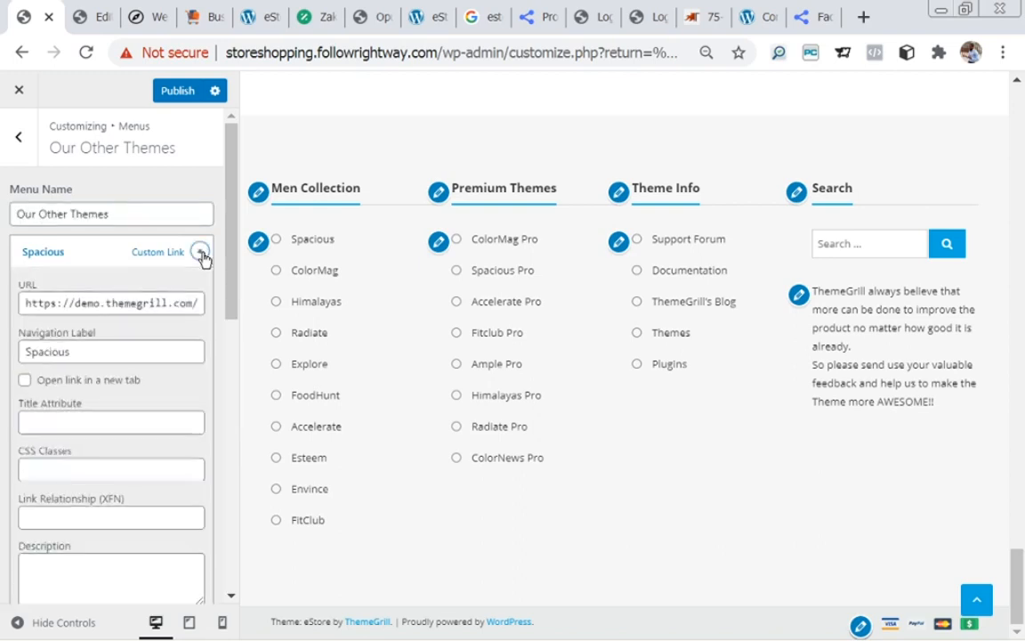
{"action": "left_click", "coordinate": [200, 254]}
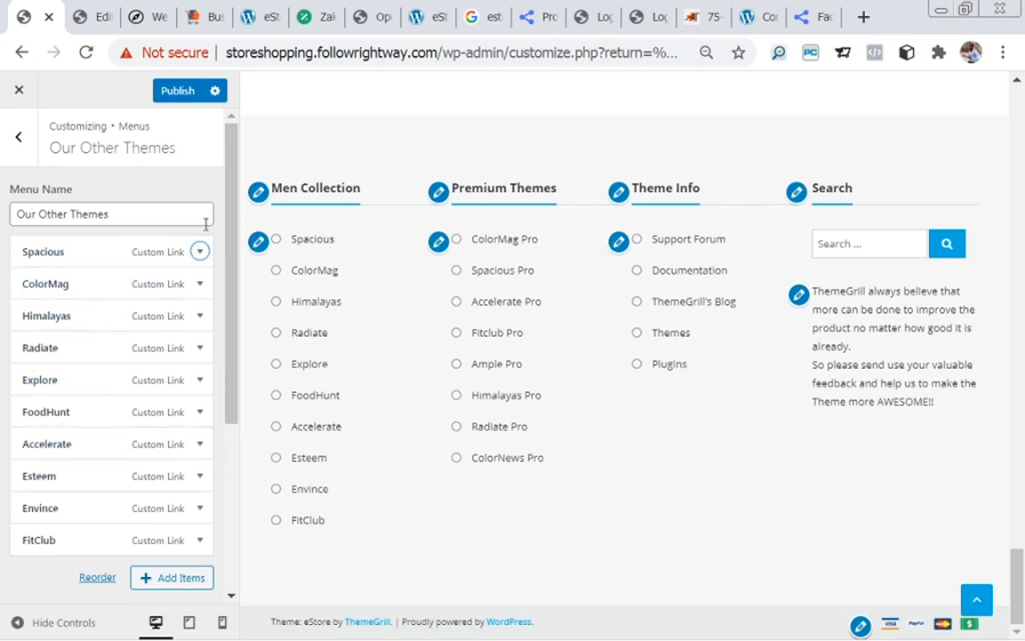
{"action": "left_click", "coordinate": [200, 255]}
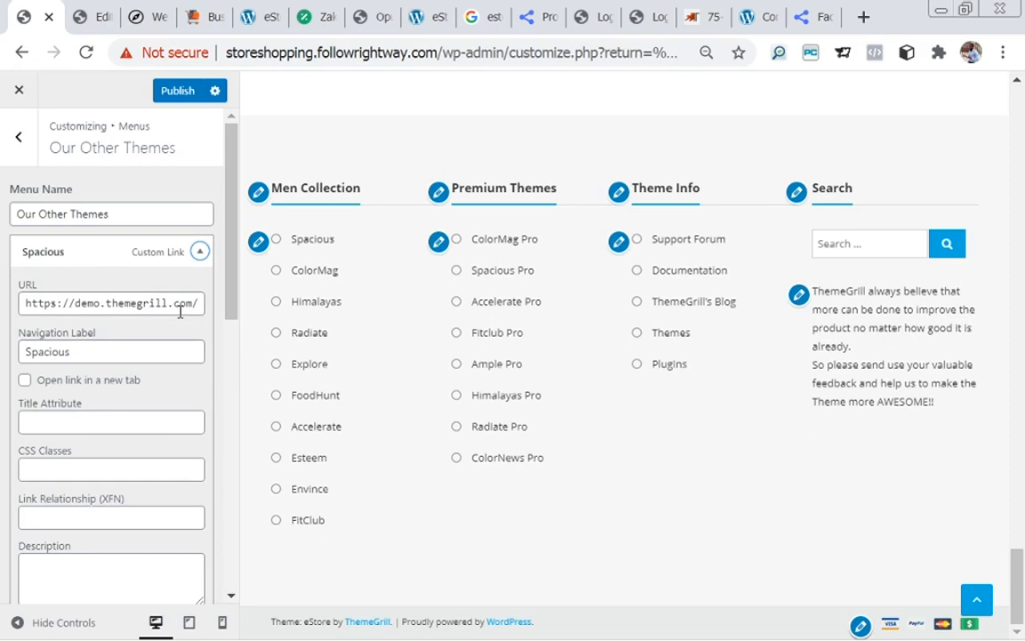
{"action": "left_click", "coordinate": [68, 352]}
{"action": "left_click_drag", "start_coordinate": [68, 351], "coordinate": [25, 351]}
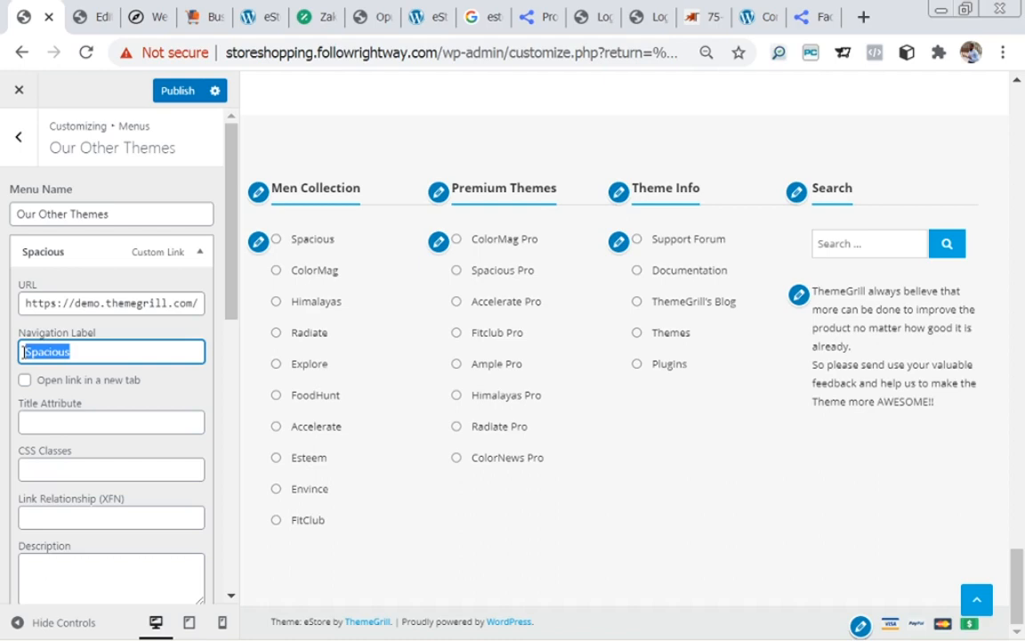
{"action": "left_click", "coordinate": [155, 398]}
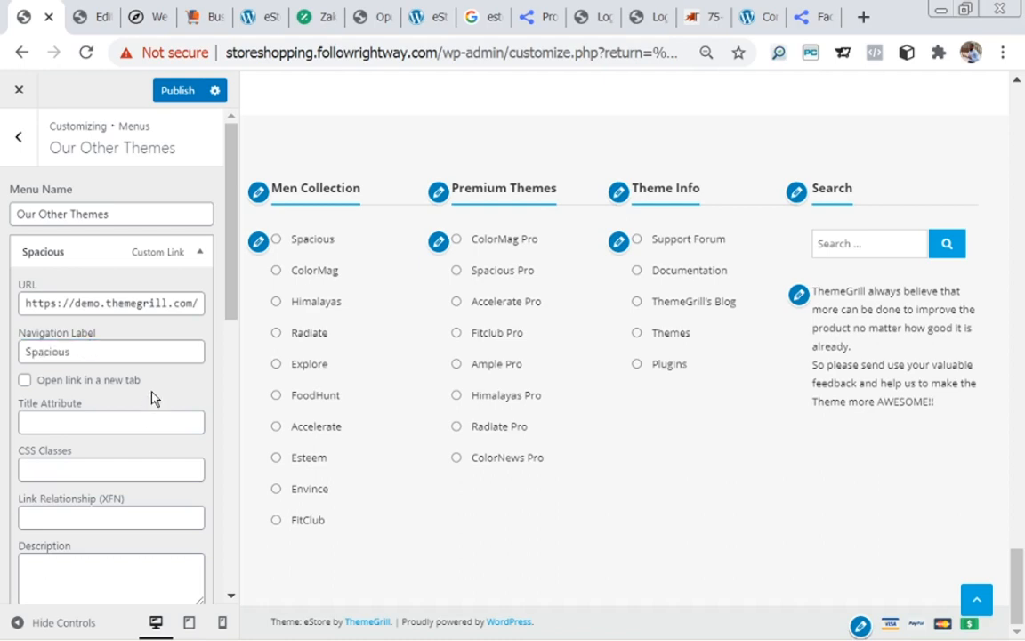
{"action": "left_click_drag", "start_coordinate": [233, 291], "coordinate": [204, 236]}
{"action": "left_click", "coordinate": [95, 308]}
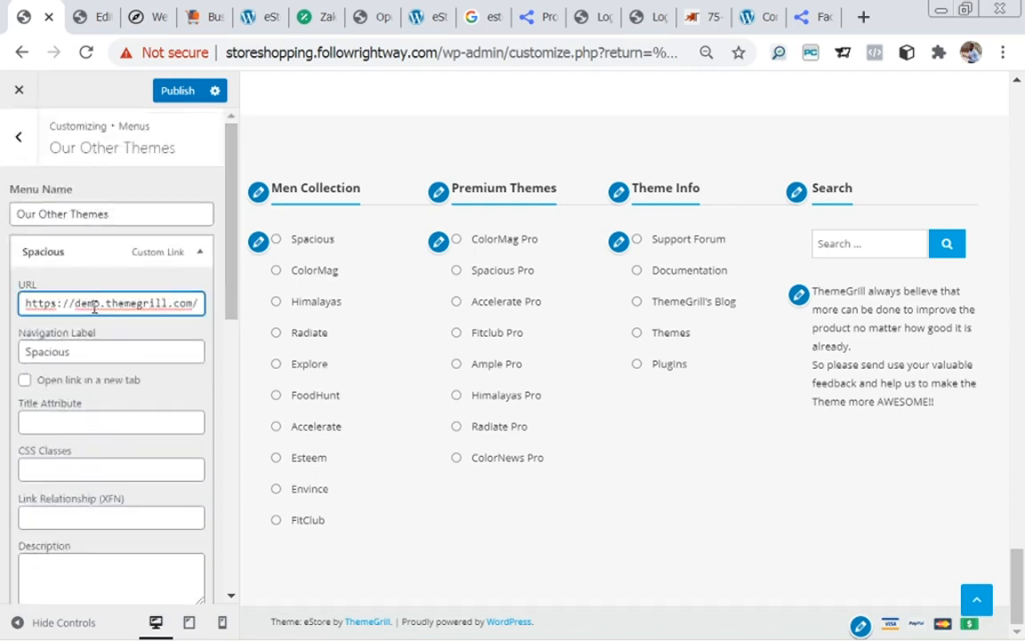
{"action": "mouse_move", "coordinate": [231, 267]}
{"action": "left_mouse_down"}
{"action": "mouse_move", "coordinate": [235, 378]}
{"action": "mouse_move", "coordinate": [234, 278]}
{"action": "left_mouse_up"}
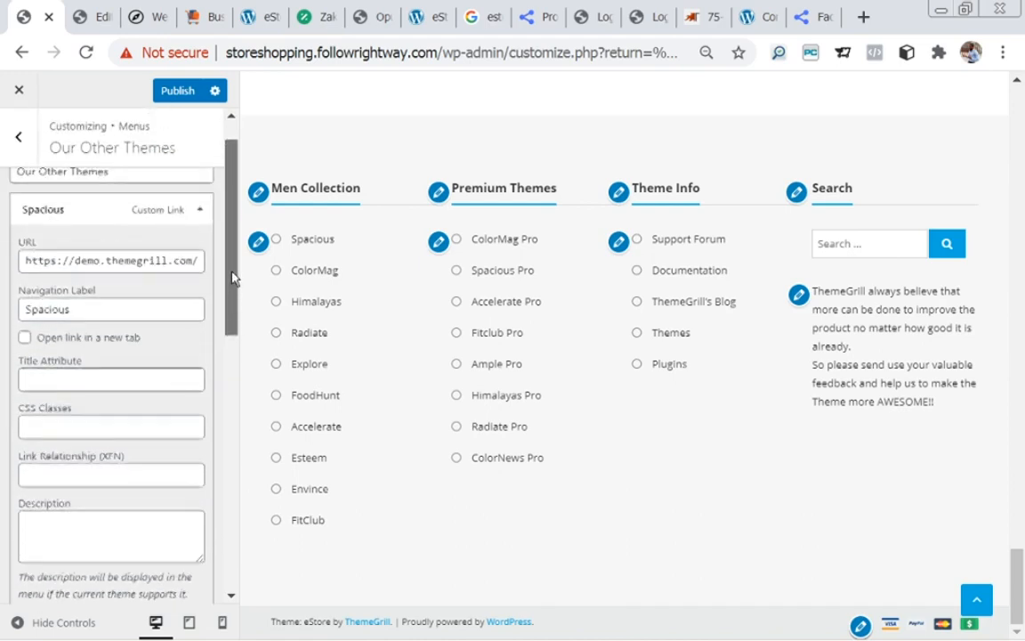
{"action": "left_click", "coordinate": [200, 210]}
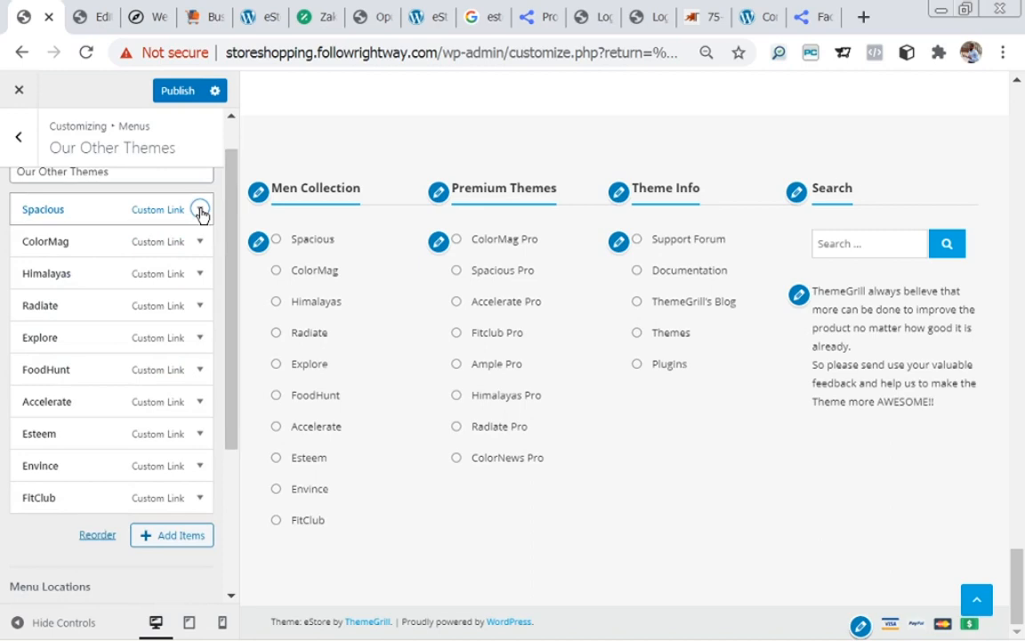
- Set the navigation label of the Spacious menu item to "cap"
{"action": "left_click", "coordinate": [200, 210]}
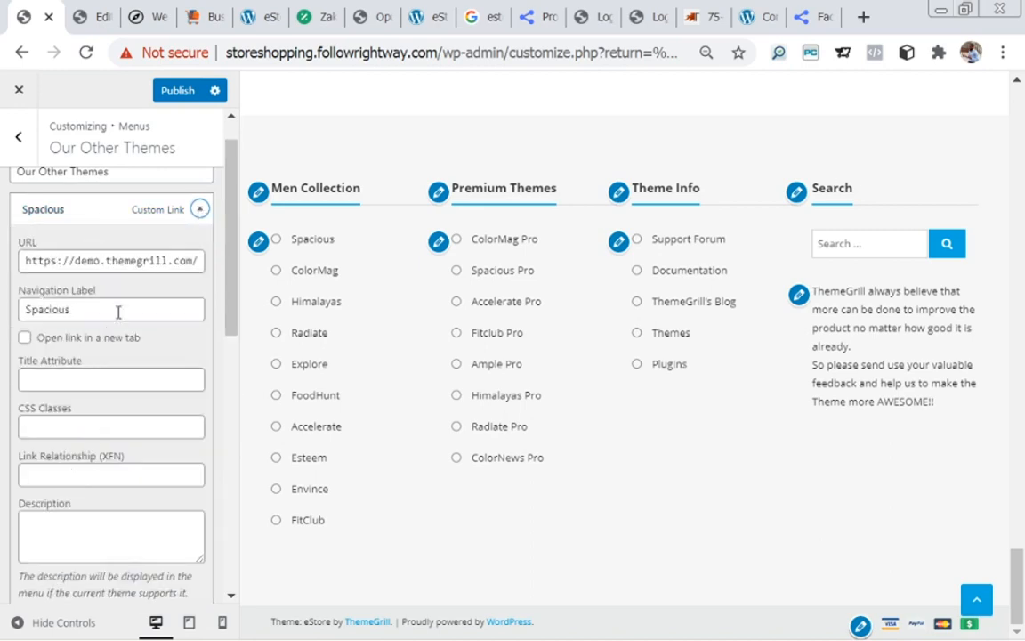
{"action": "left_click_drag", "start_coordinate": [71, 310], "coordinate": [20, 313]}
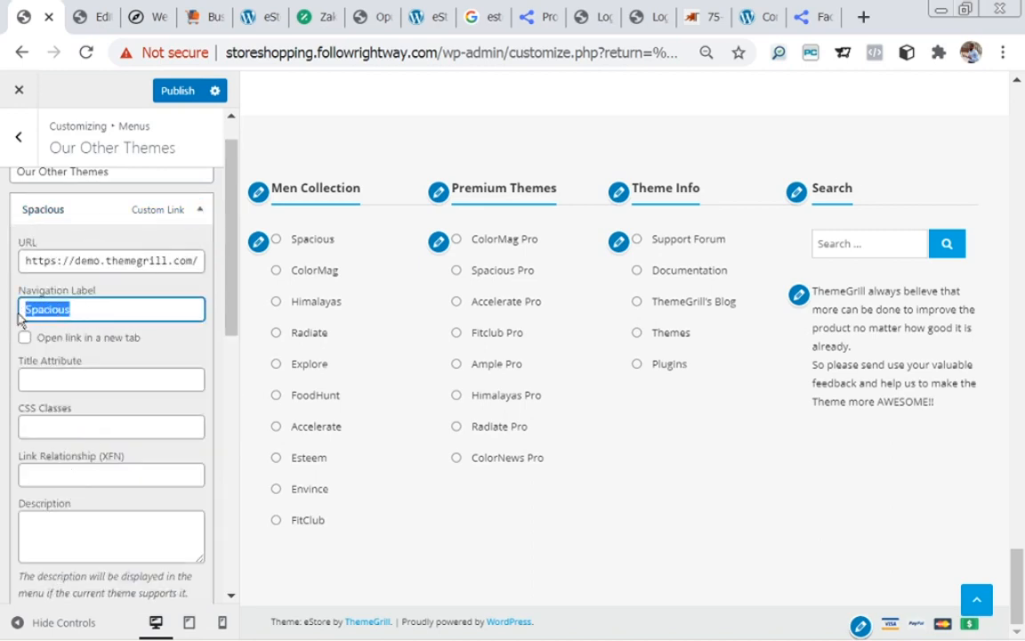
{"action": "type", "text": "cap"}
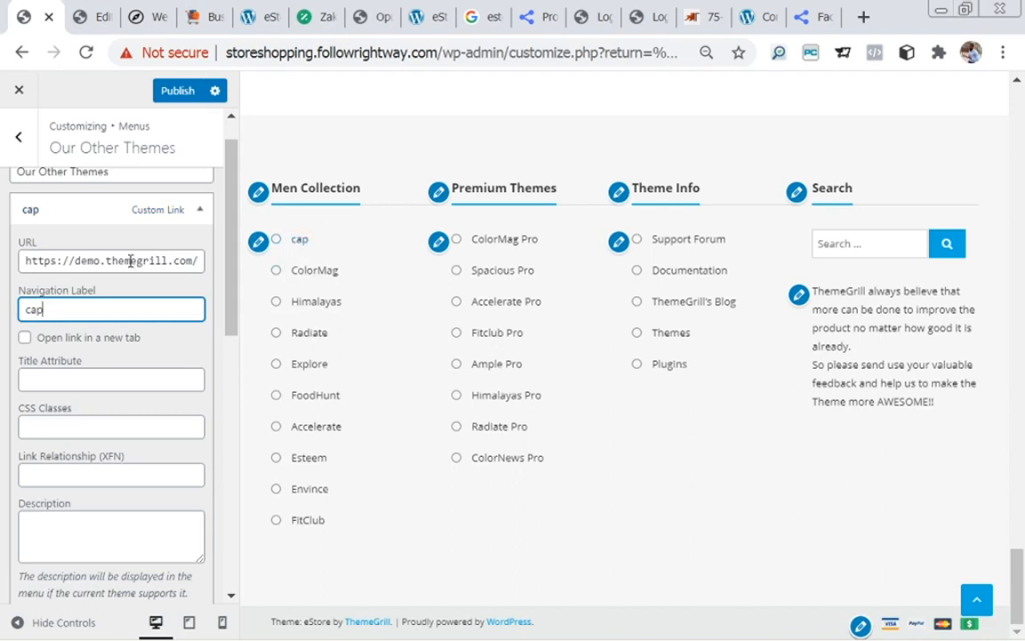
{"action": "left_click", "coordinate": [201, 213]}
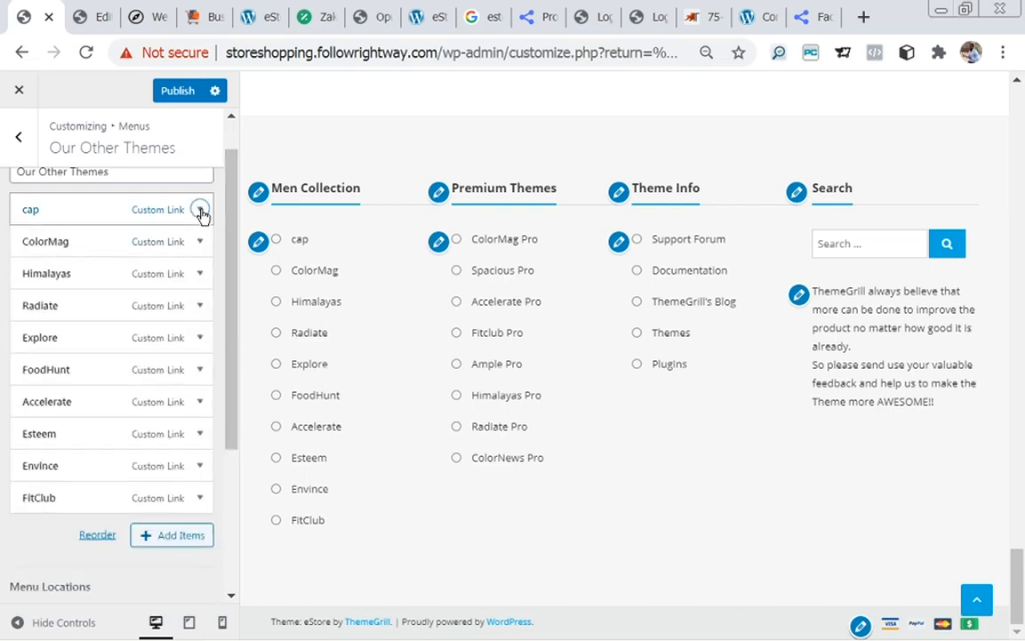
- Look over the ColorMag item, the Premium Themes and Theme Info menus, the Footer Sidebar 4 text widget and the payment partner logo settings
{"action": "left_click", "coordinate": [201, 241]}
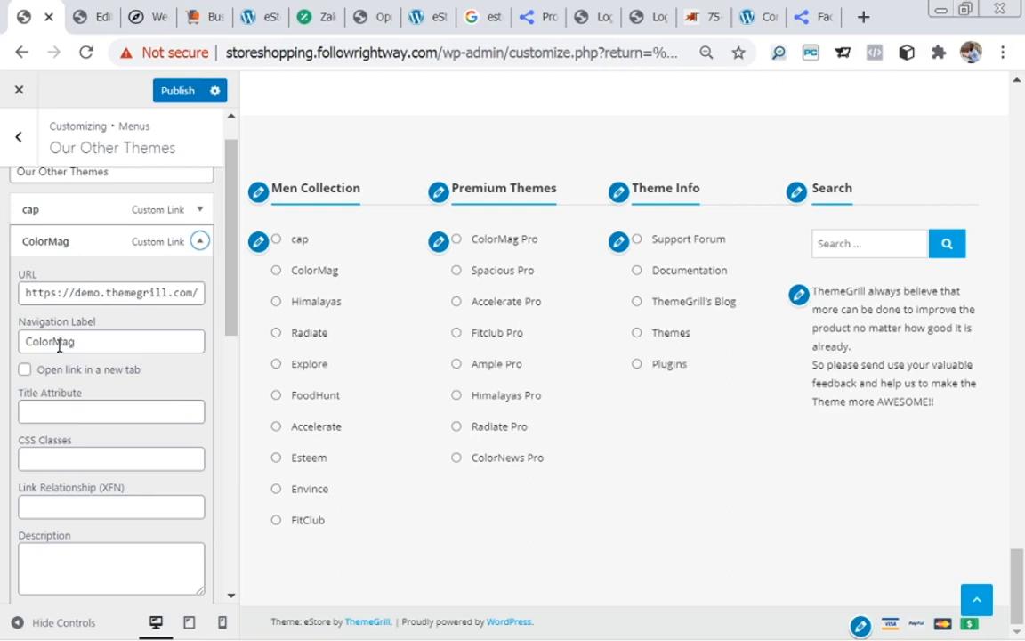
{"action": "left_click", "coordinate": [200, 242]}
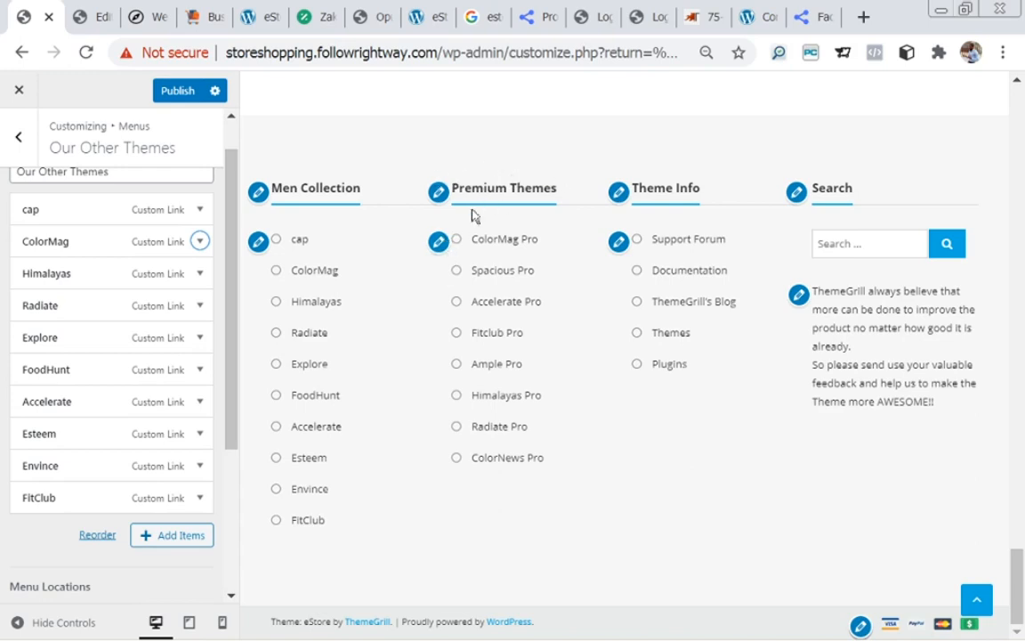
{"action": "left_click", "coordinate": [439, 240]}
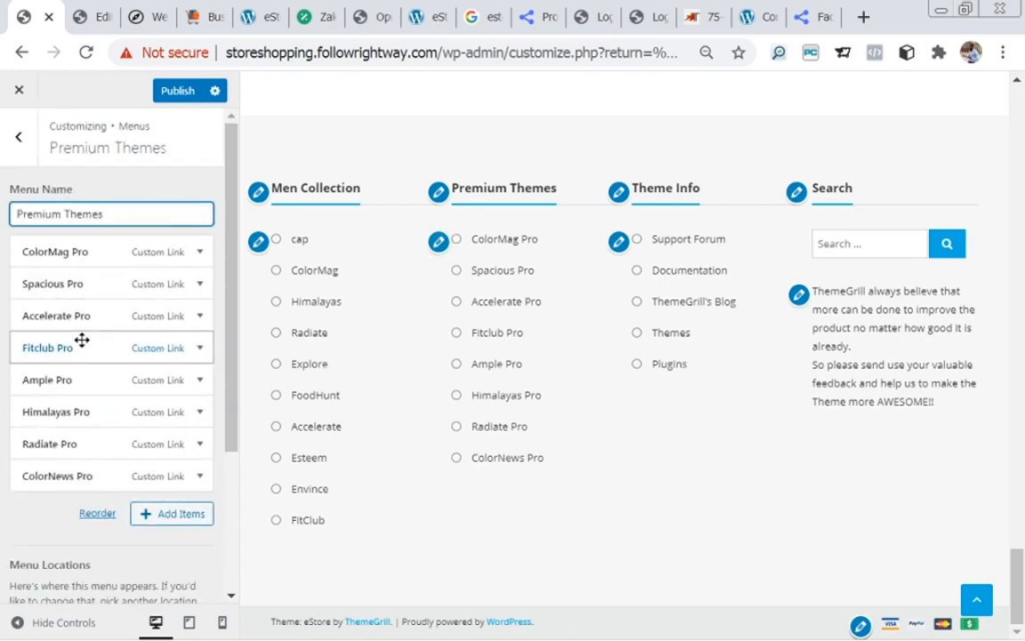
{"action": "left_click", "coordinate": [619, 241]}
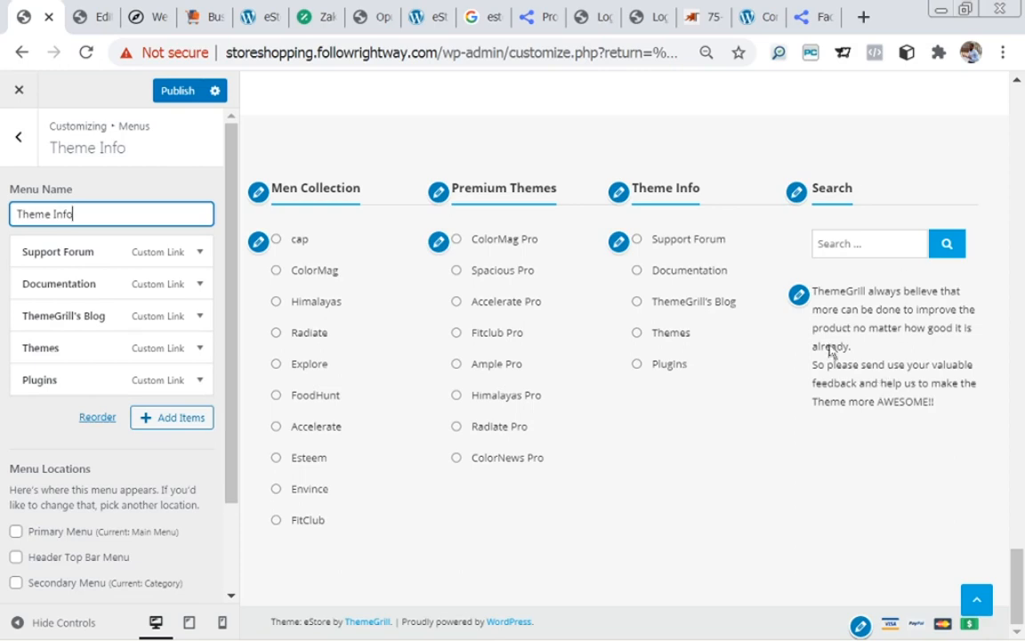
{"action": "left_click", "coordinate": [798, 296]}
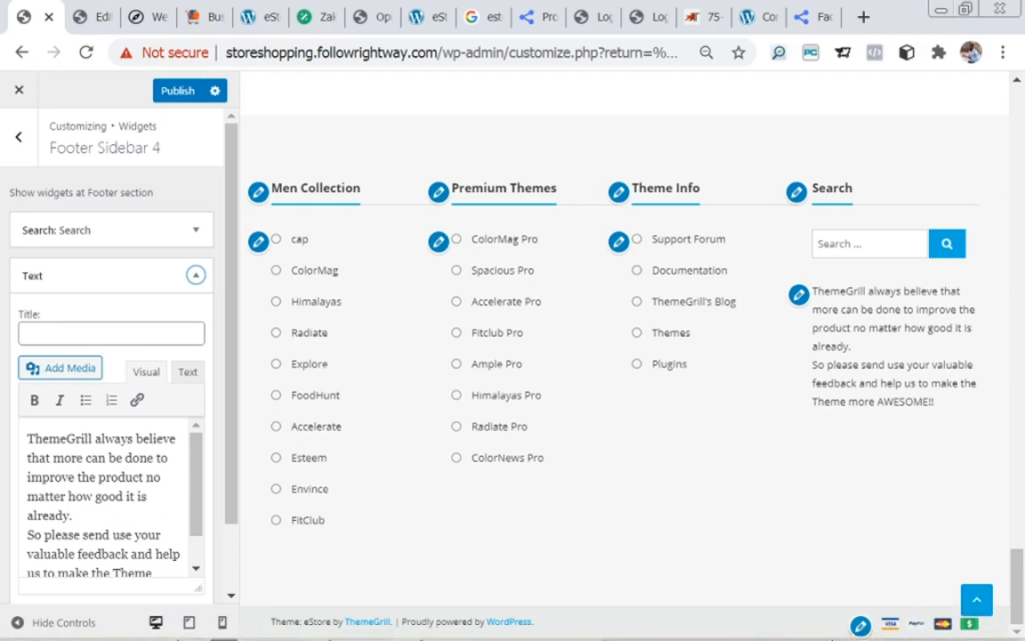
{"action": "left_click", "coordinate": [860, 627]}
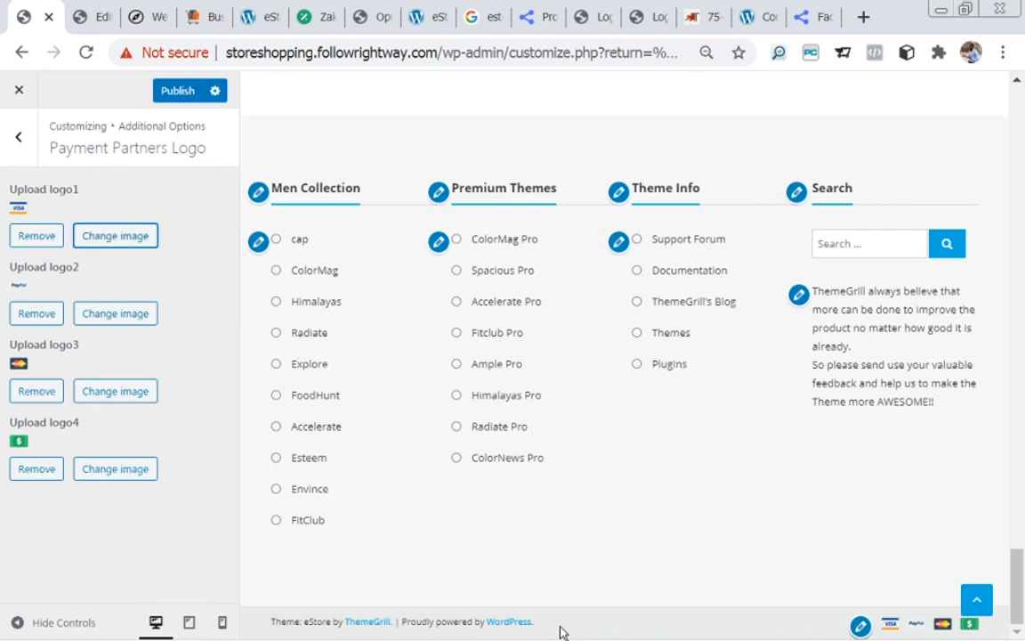
- Exit the Customizer and discard the unpublished changes, returning to the Widgets admin page
{"action": "left_click", "coordinate": [19, 91]}
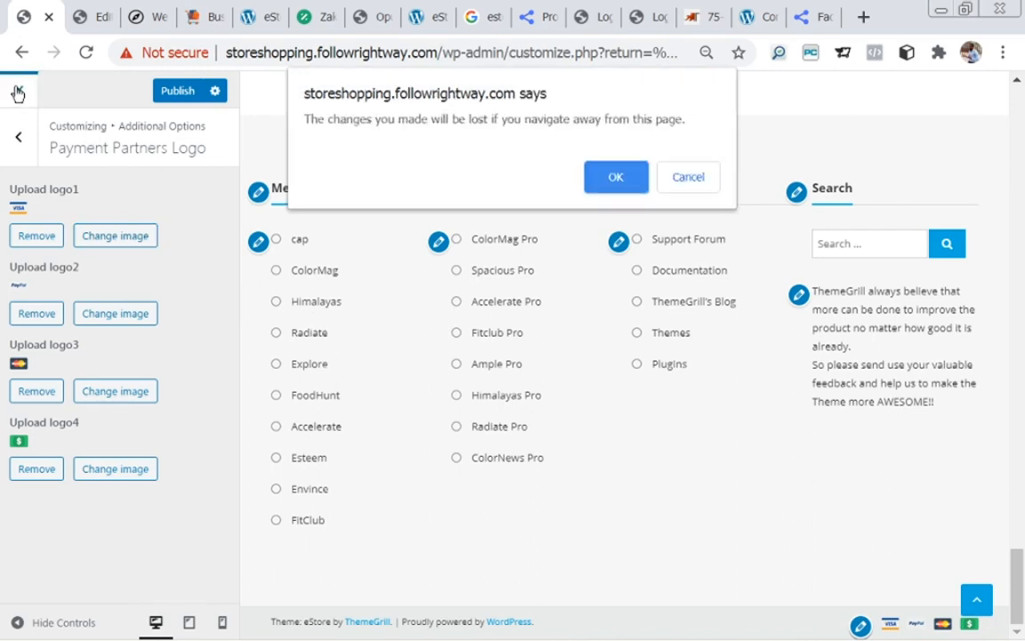
{"action": "left_click", "coordinate": [609, 183]}
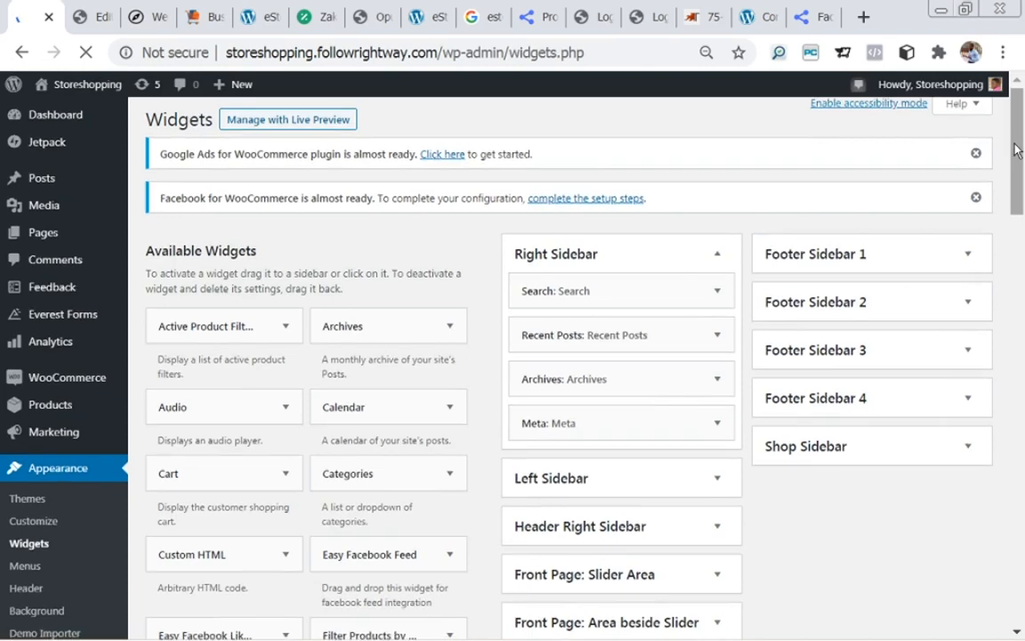
- Open the Theme Editor, accept the warning about direct theme edits, and open eStore's Theme Footer file (footer.php)
{"action": "left_click_drag", "start_coordinate": [1014, 148], "coordinate": [1016, 194]}
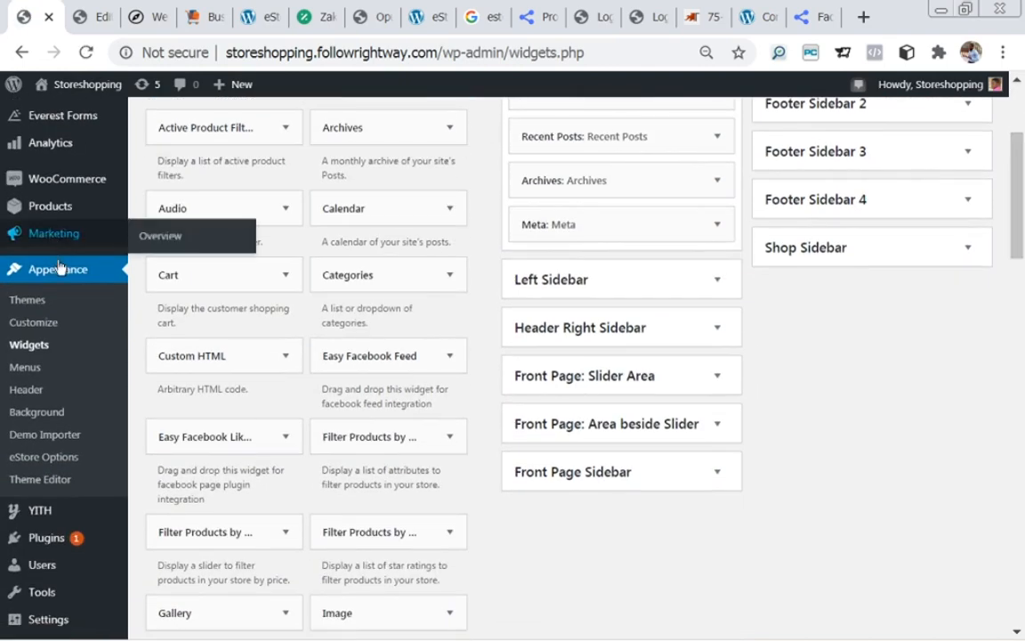
{"action": "left_click", "coordinate": [41, 481]}
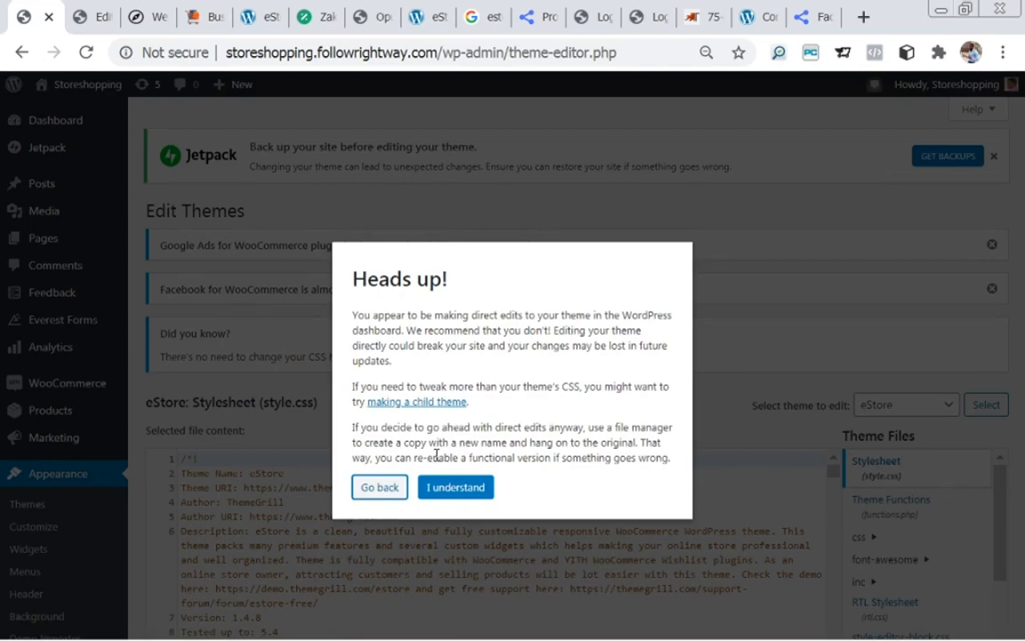
{"action": "left_click", "coordinate": [454, 487]}
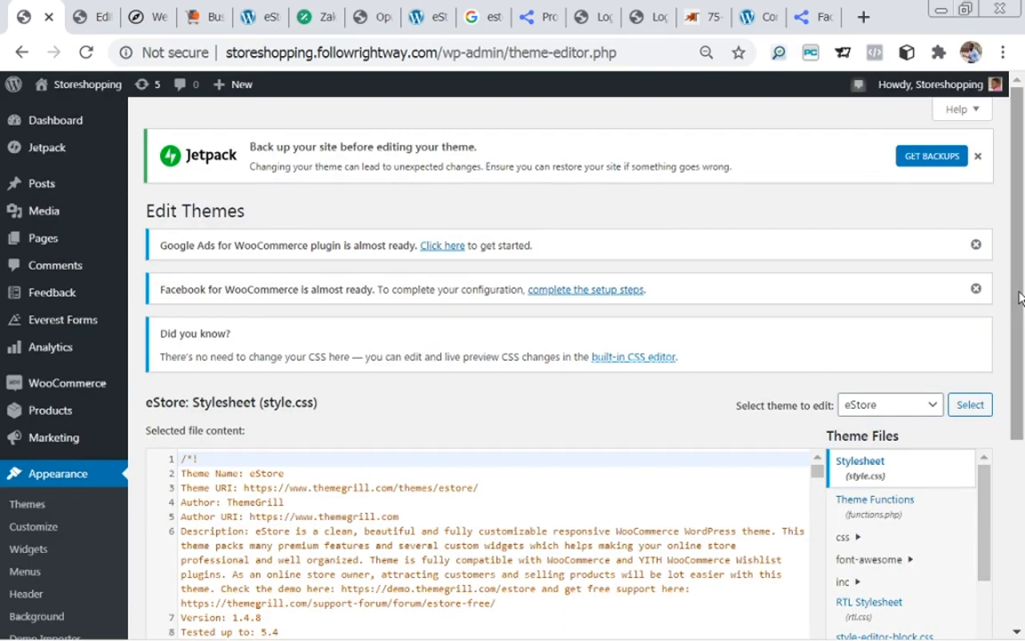
{"action": "left_click_drag", "start_coordinate": [1021, 298], "coordinate": [1019, 449]}
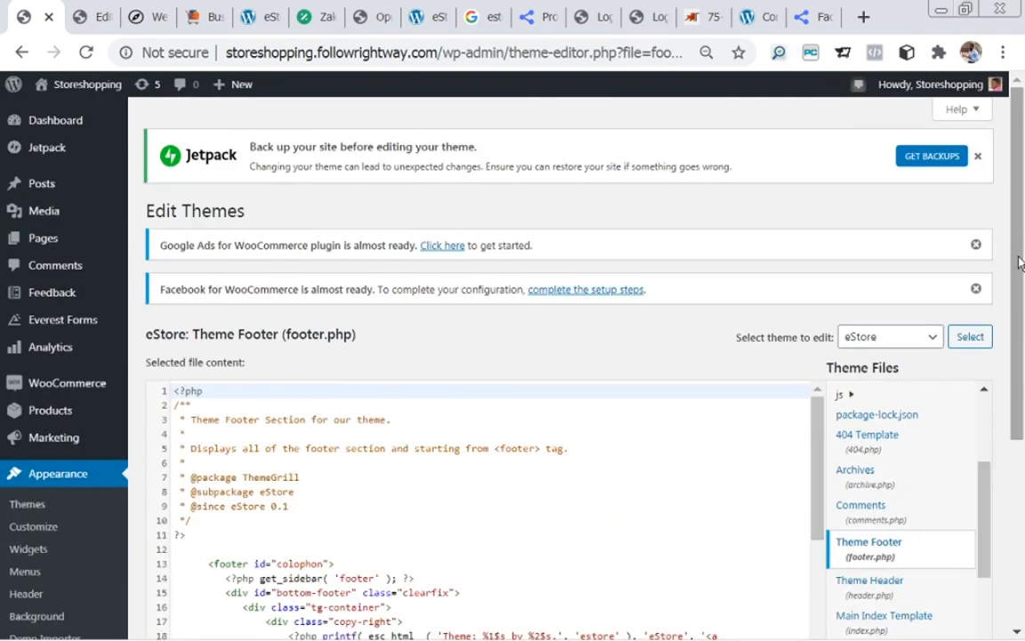
{"action": "left_click_drag", "start_coordinate": [1021, 266], "coordinate": [1021, 392]}
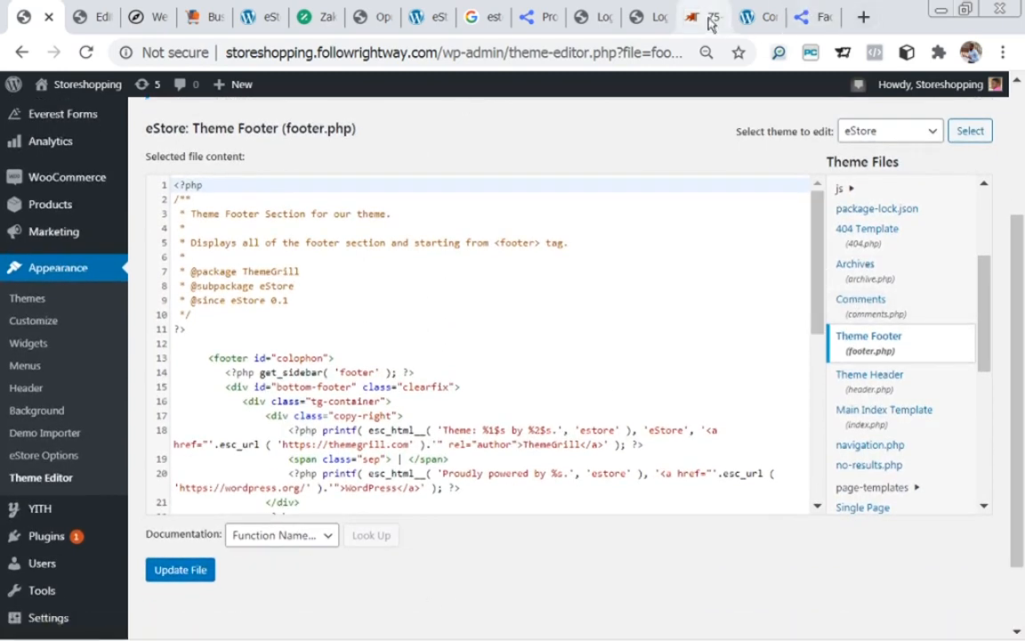
- Consult the sticky note's footer editing instructions and locate the copy-right div on line 17 of footer.php
{"action": "left_click", "coordinate": [744, 23]}
{"action": "left_click_drag", "start_coordinate": [1022, 201], "coordinate": [1017, 618]}
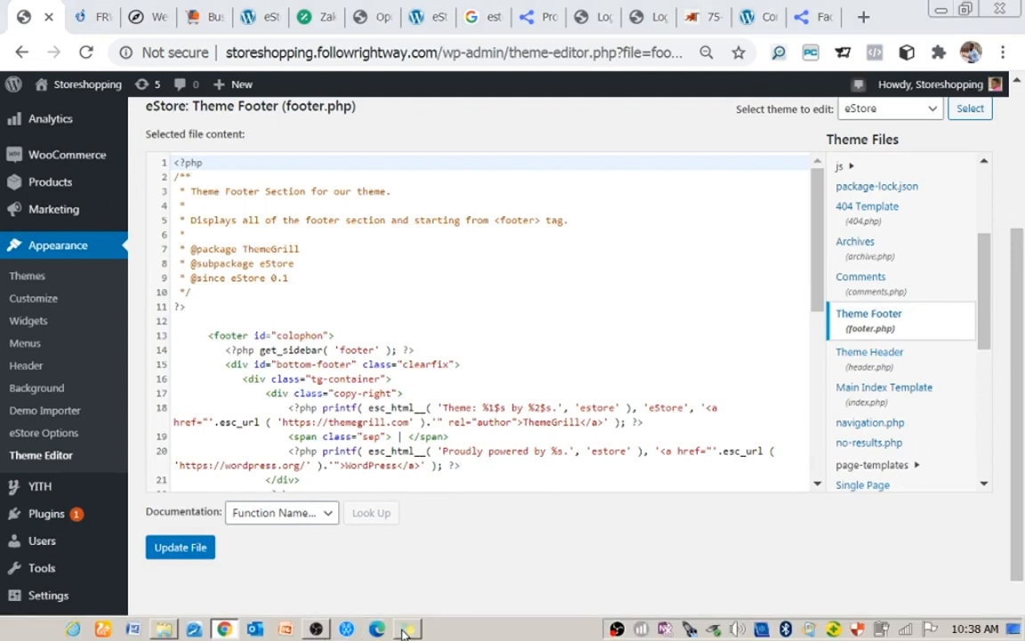
{"action": "left_click", "coordinate": [403, 631]}
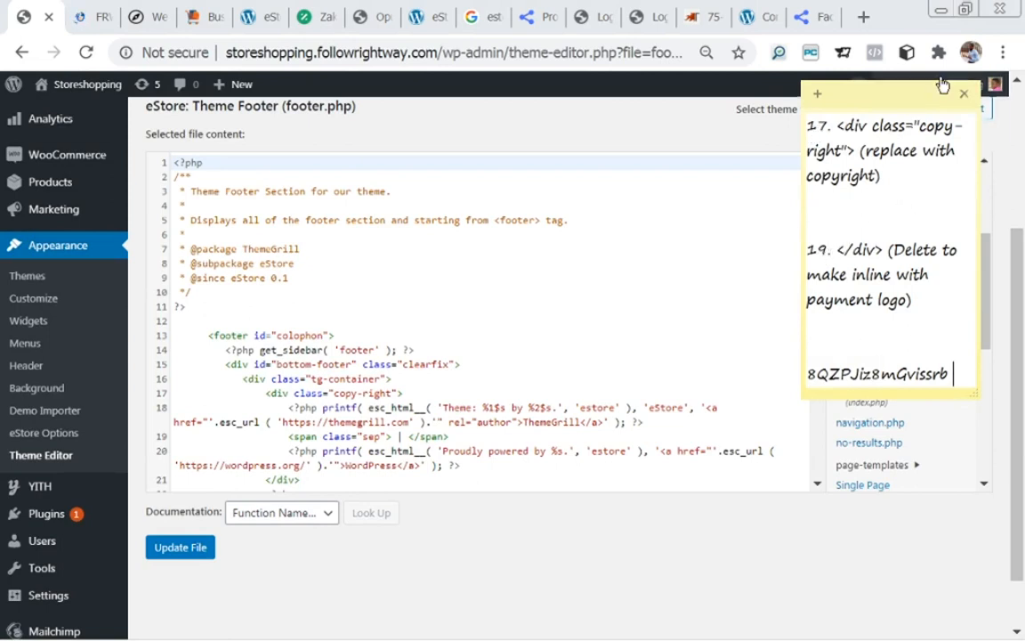
{"action": "left_click", "coordinate": [630, 286]}
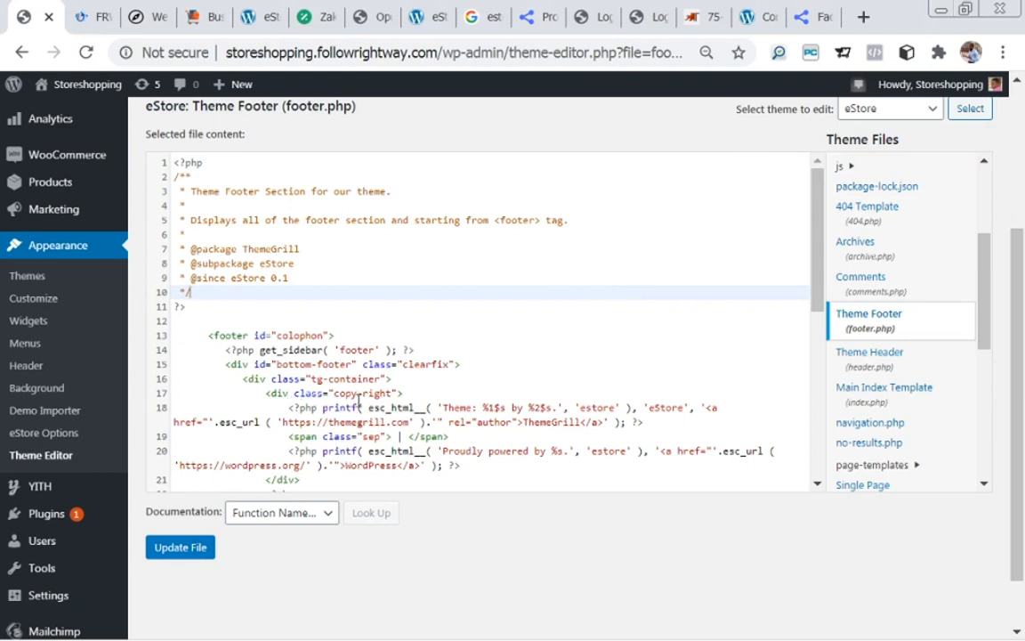
{"action": "mouse_move", "coordinate": [311, 629]}
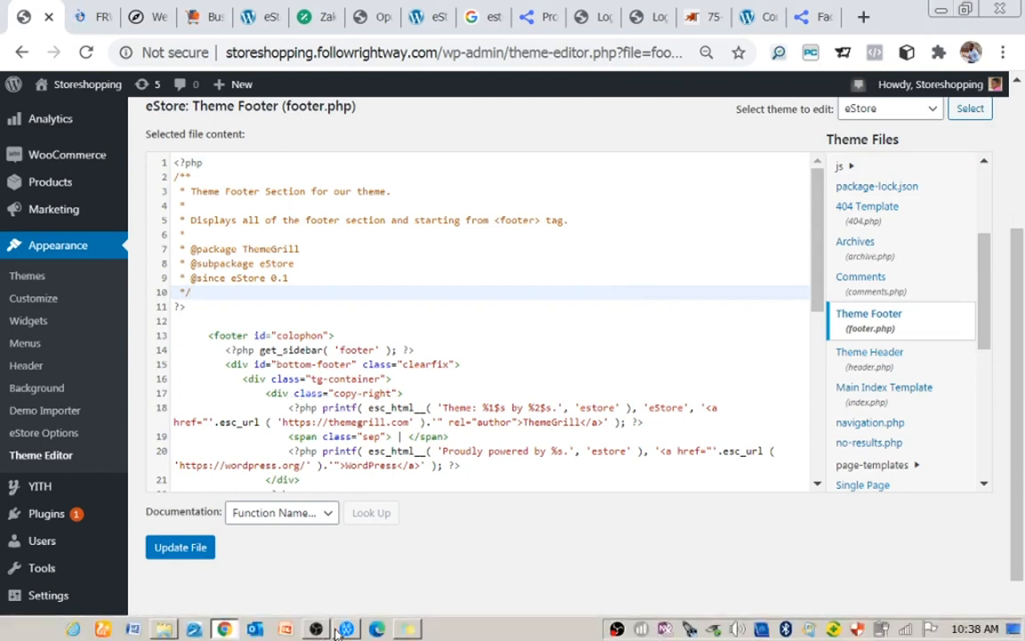
{"action": "left_click", "coordinate": [406, 629]}
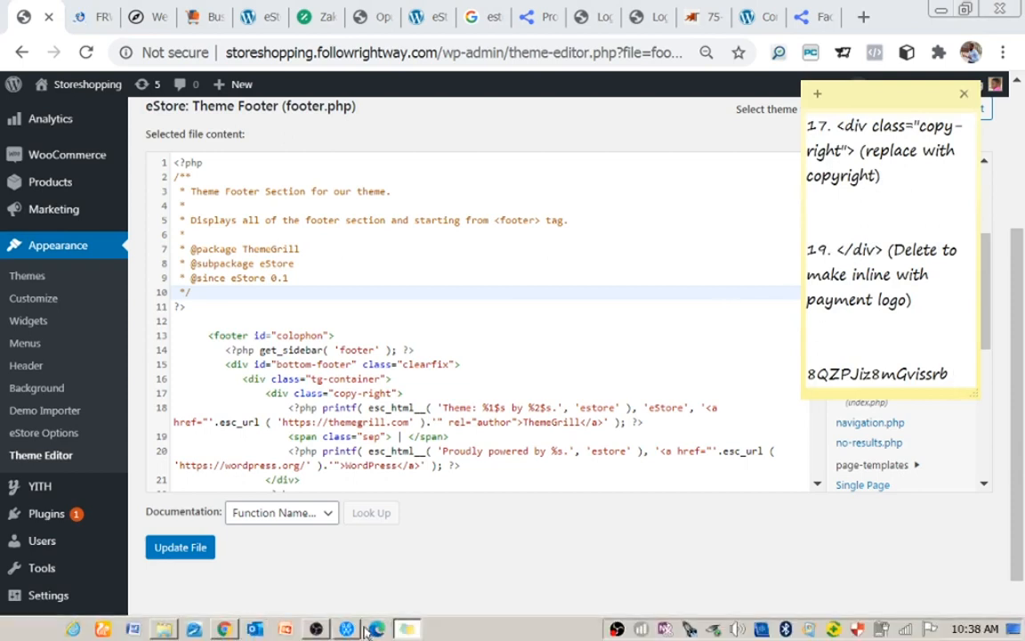
{"action": "left_click", "coordinate": [225, 630]}
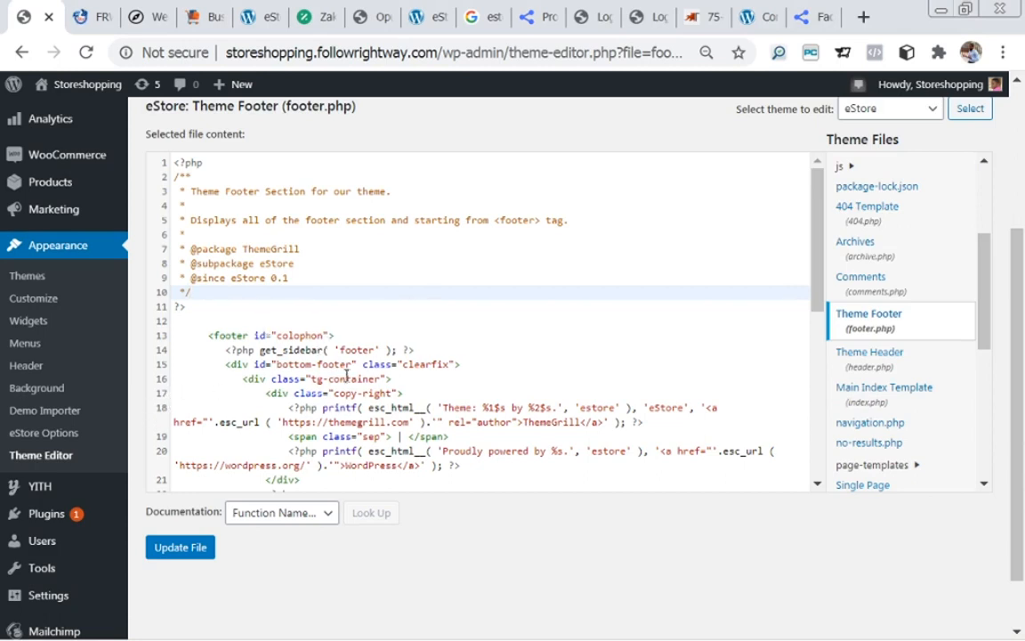
{"action": "left_click_drag", "start_coordinate": [410, 392], "coordinate": [266, 394]}
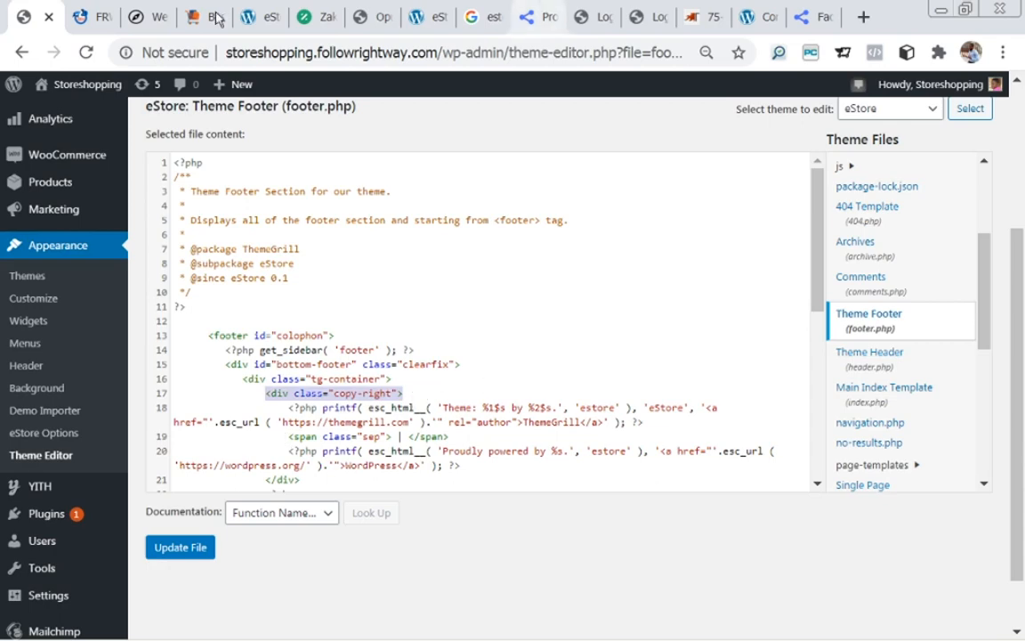
- Switch to the FRW Paradise website and copy the copyright line at the end of its footer
{"action": "left_click", "coordinate": [82, 21]}
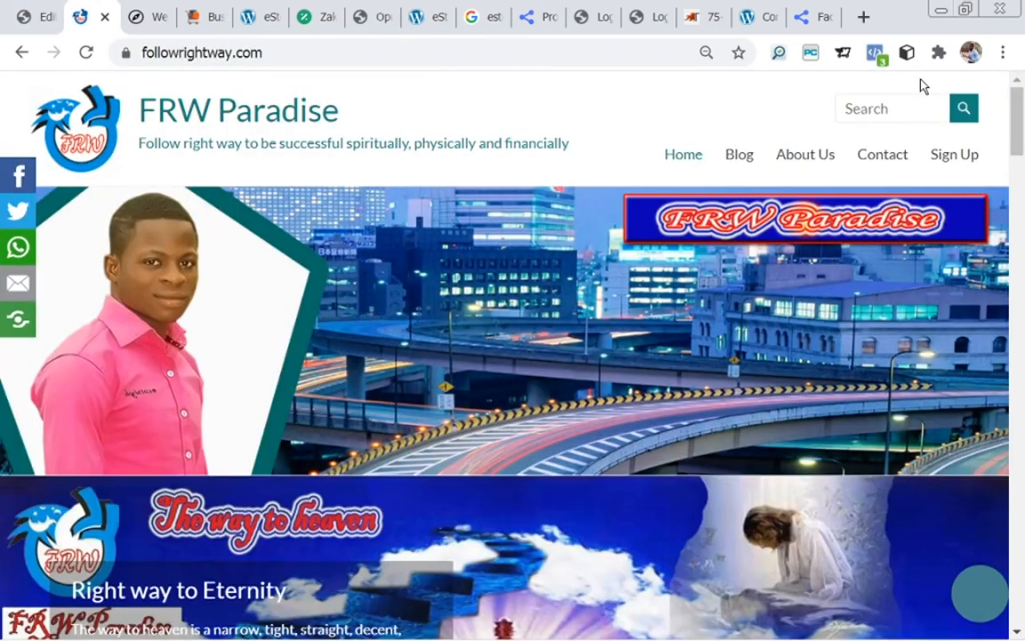
{"action": "left_click_drag", "start_coordinate": [1015, 144], "coordinate": [1018, 583]}
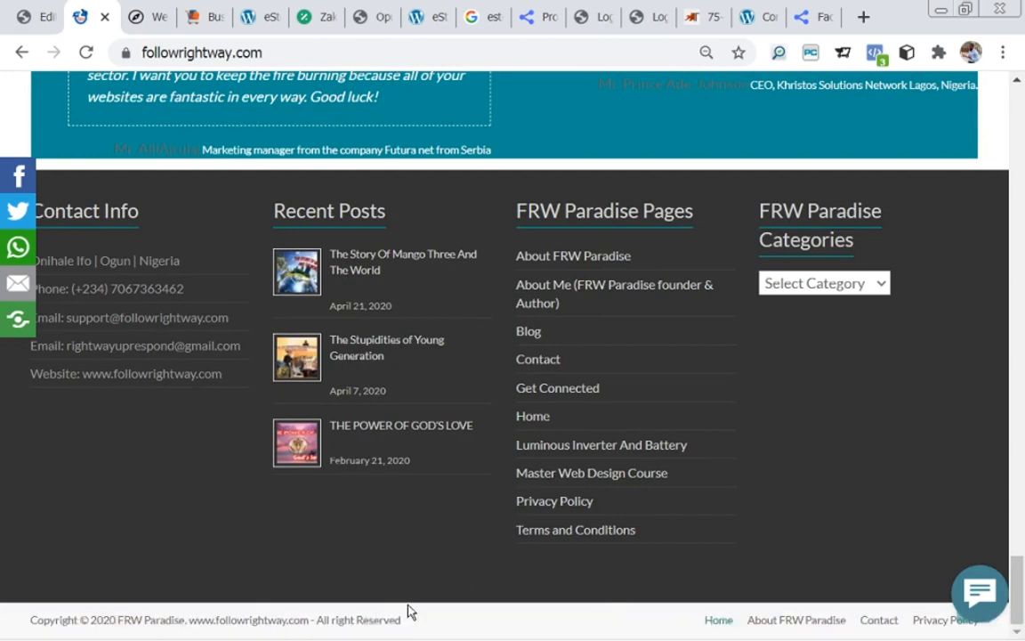
{"action": "scroll", "coordinate": [396, 621], "scroll_direction": "up", "scroll_amount": 15}
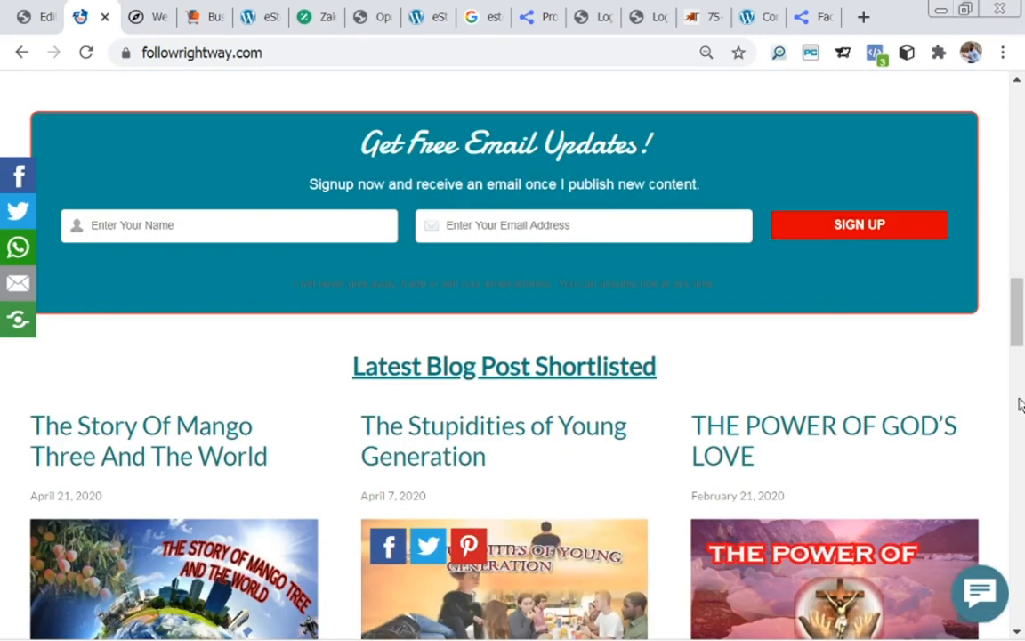
{"action": "scroll", "coordinate": [552, 534], "scroll_direction": "down", "scroll_amount": 15}
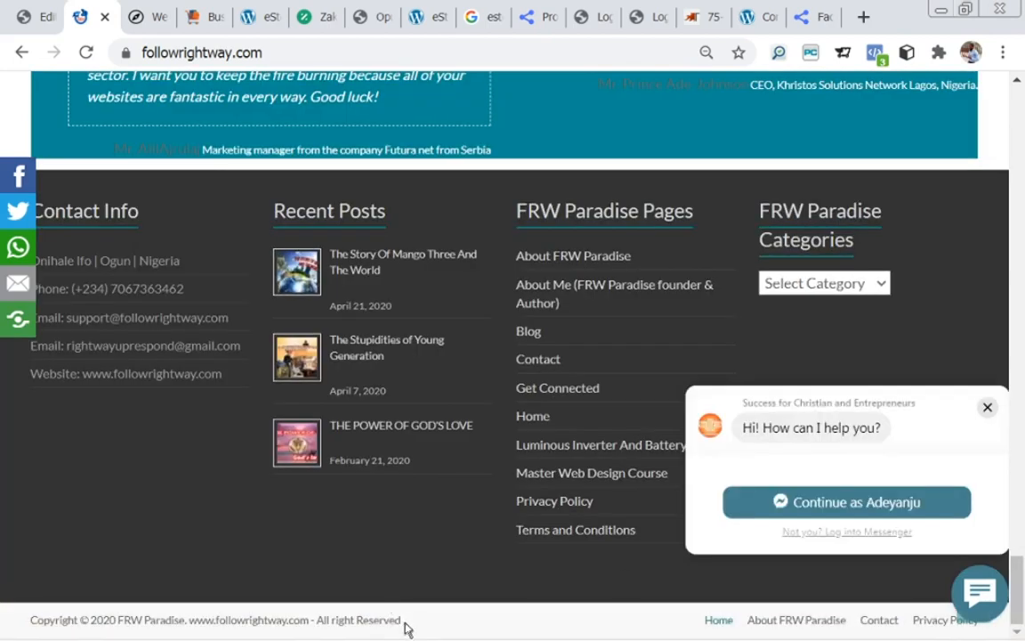
{"action": "triple_click", "coordinate": [397, 618]}
{"action": "key", "text": "ctrl+c"}
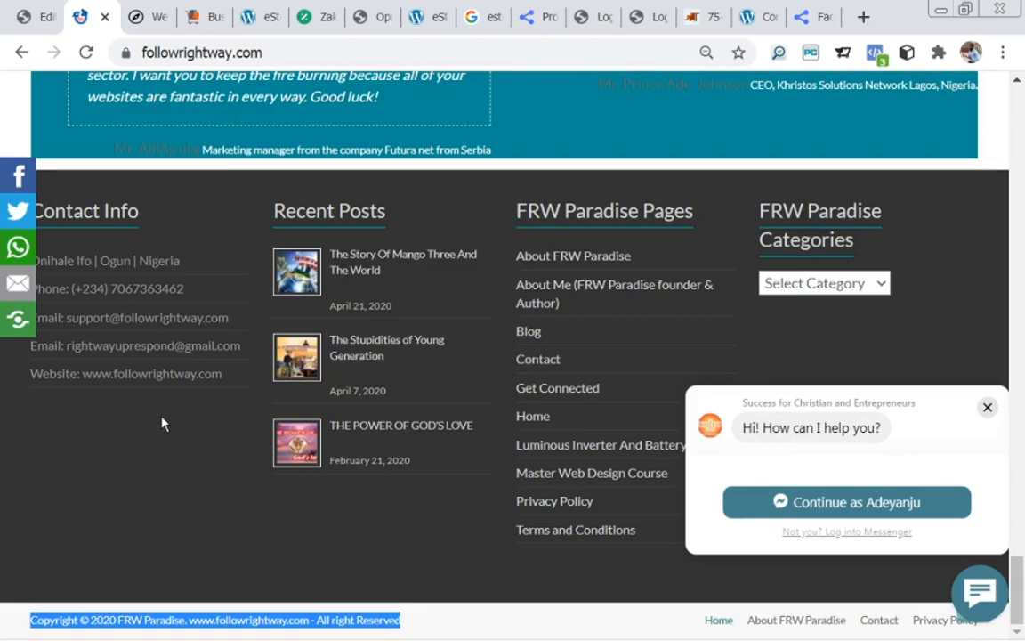
{"action": "left_click", "coordinate": [14, 25]}
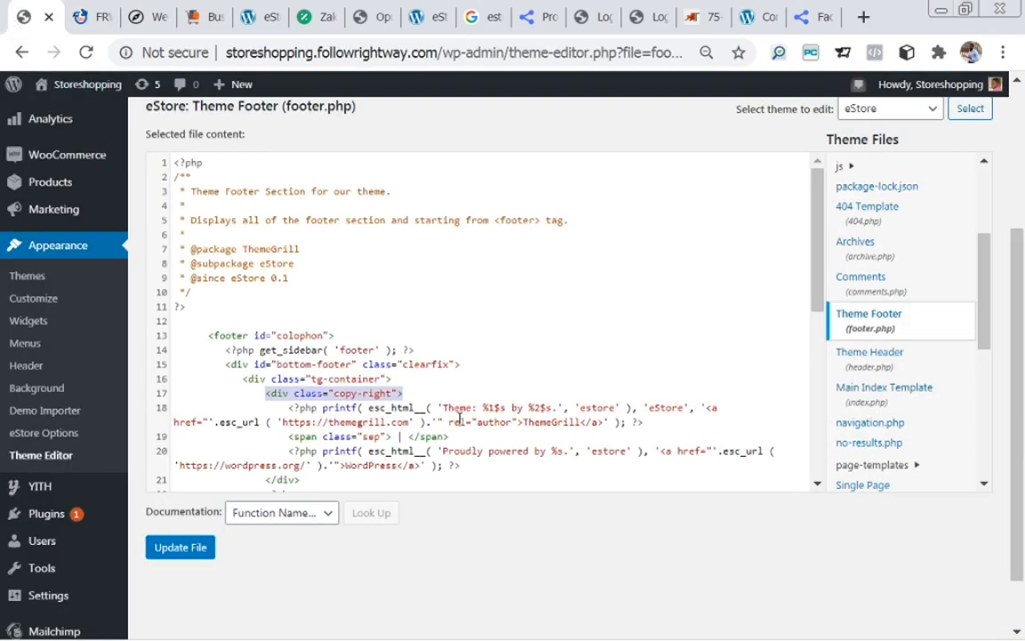
{"action": "left_click", "coordinate": [422, 392]}
{"action": "left_click_drag", "start_coordinate": [407, 392], "coordinate": [264, 393]}
{"action": "key", "text": "ctrl+v"}
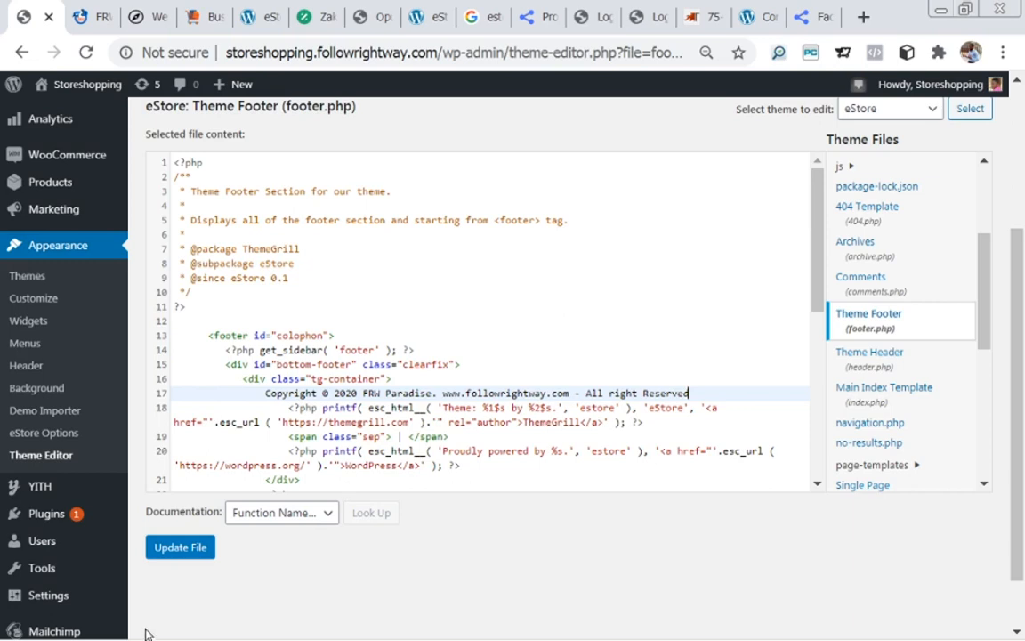
{"action": "left_click", "coordinate": [165, 548]}
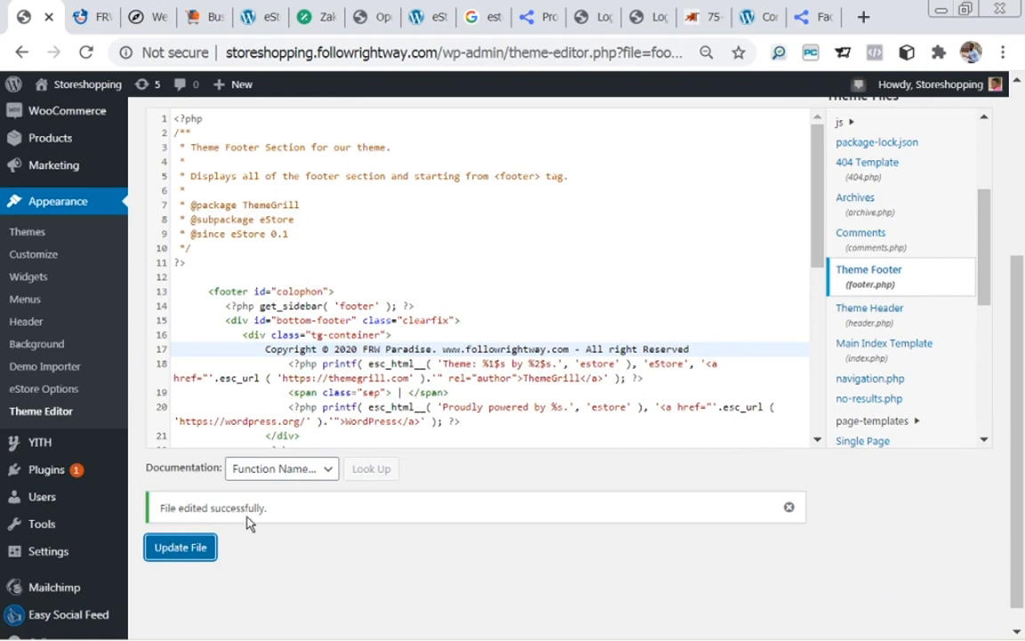
- Visit the Storeshopping site and examine the footer's copyright line and the theme and WordPress credits following it
{"action": "mouse_move", "coordinate": [71, 85]}
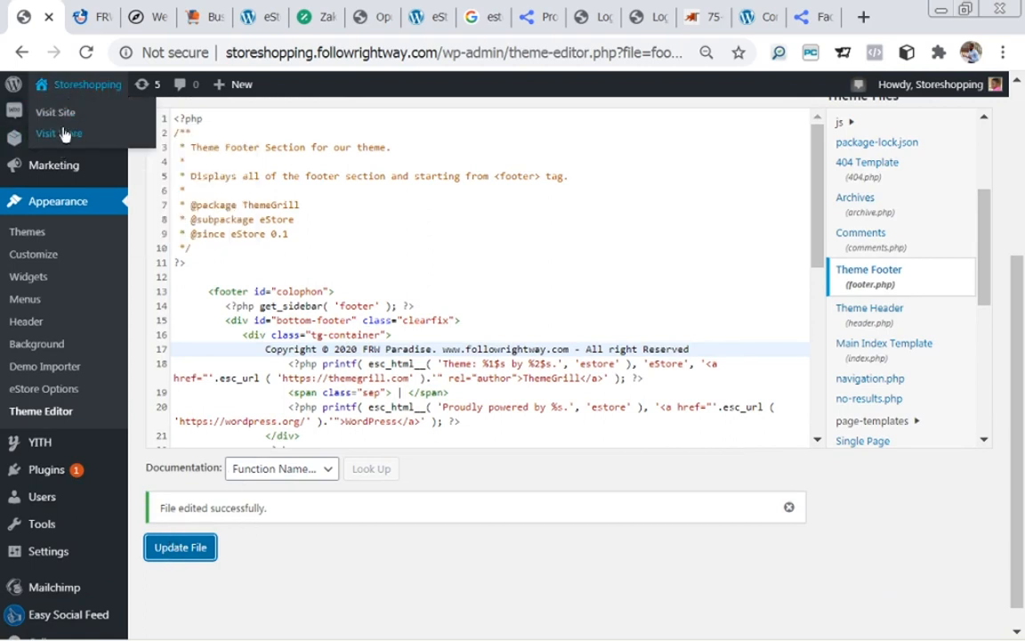
{"action": "left_click", "coordinate": [50, 116]}
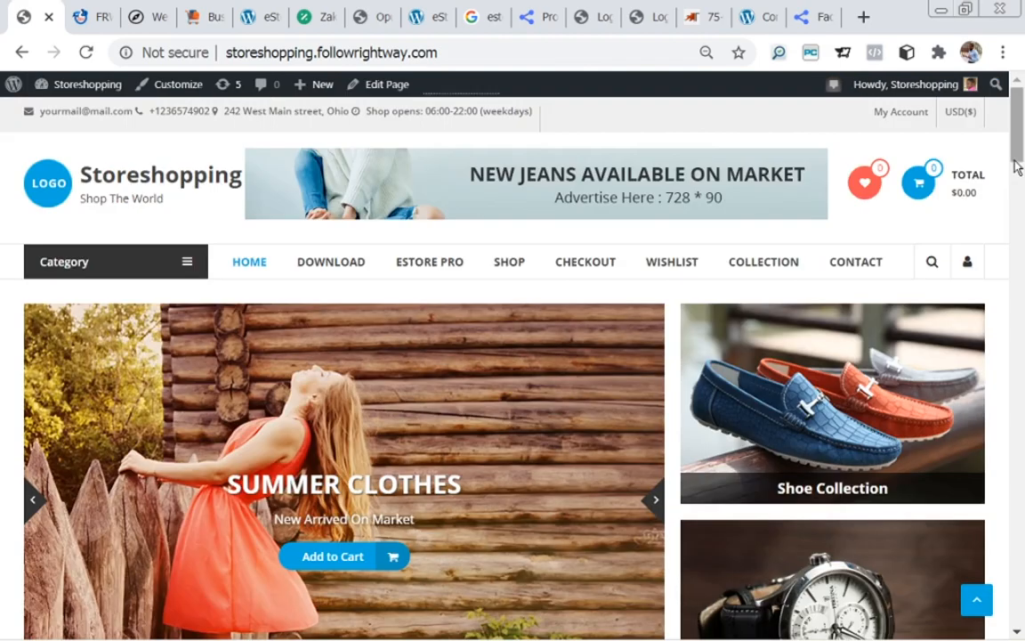
{"action": "left_click_drag", "start_coordinate": [1017, 151], "coordinate": [1024, 638]}
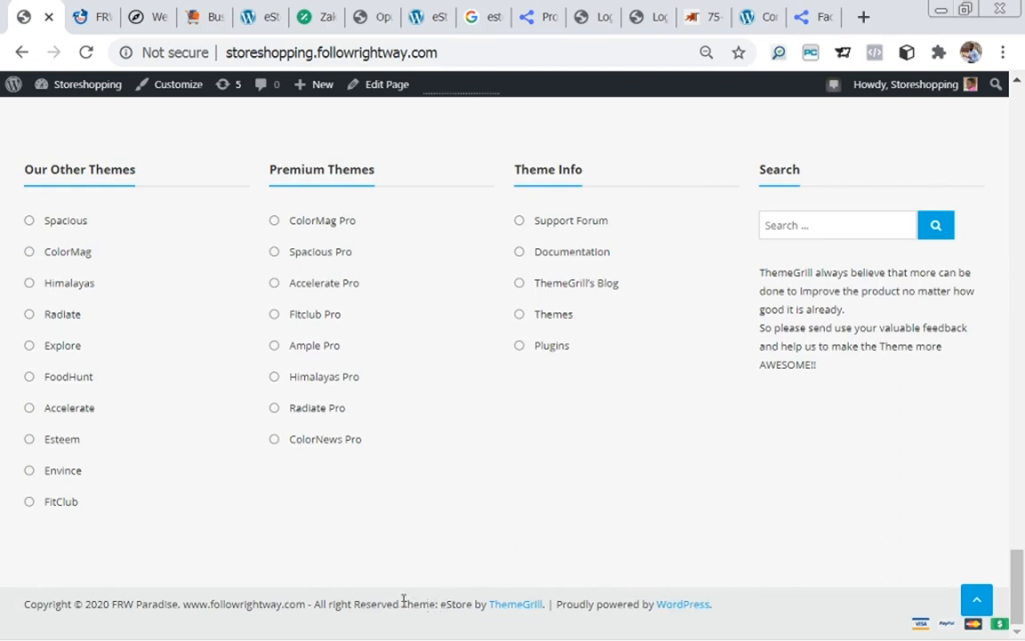
{"action": "left_click_drag", "start_coordinate": [404, 601], "coordinate": [723, 615]}
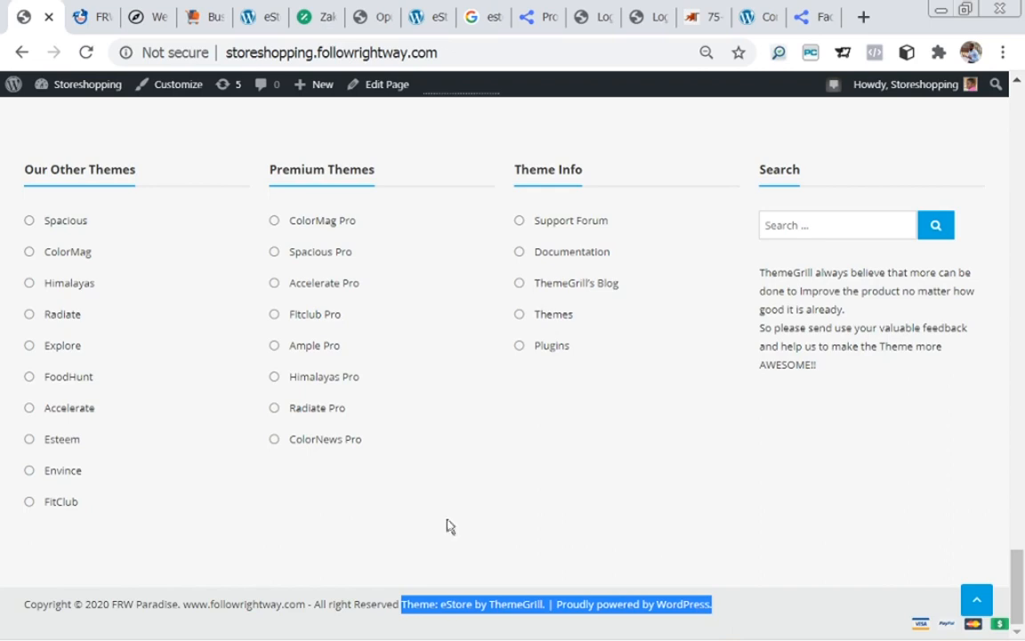
- Return to footer.php, delete the ThemeGrill theme credit code on line 18, and update the file
{"action": "left_click", "coordinate": [22, 55]}
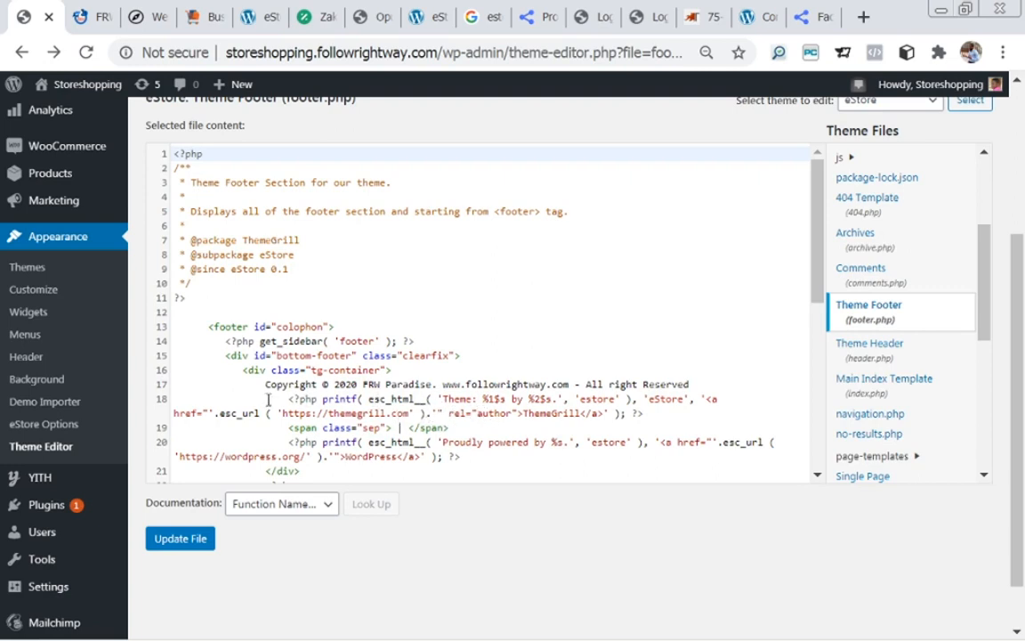
{"action": "left_click_drag", "start_coordinate": [284, 398], "coordinate": [722, 410]}
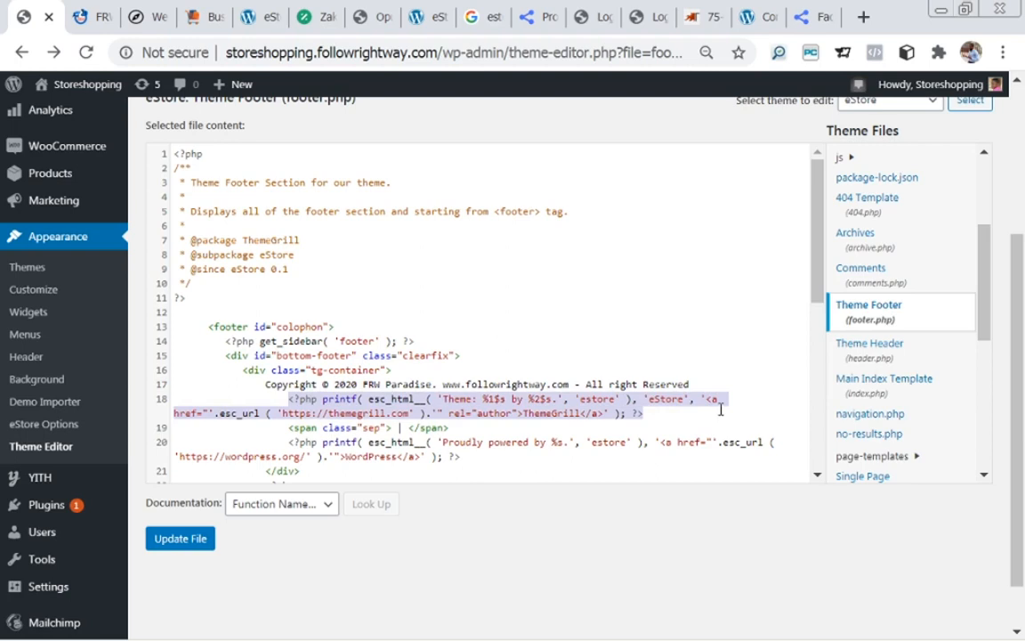
{"action": "key", "text": "Delete"}
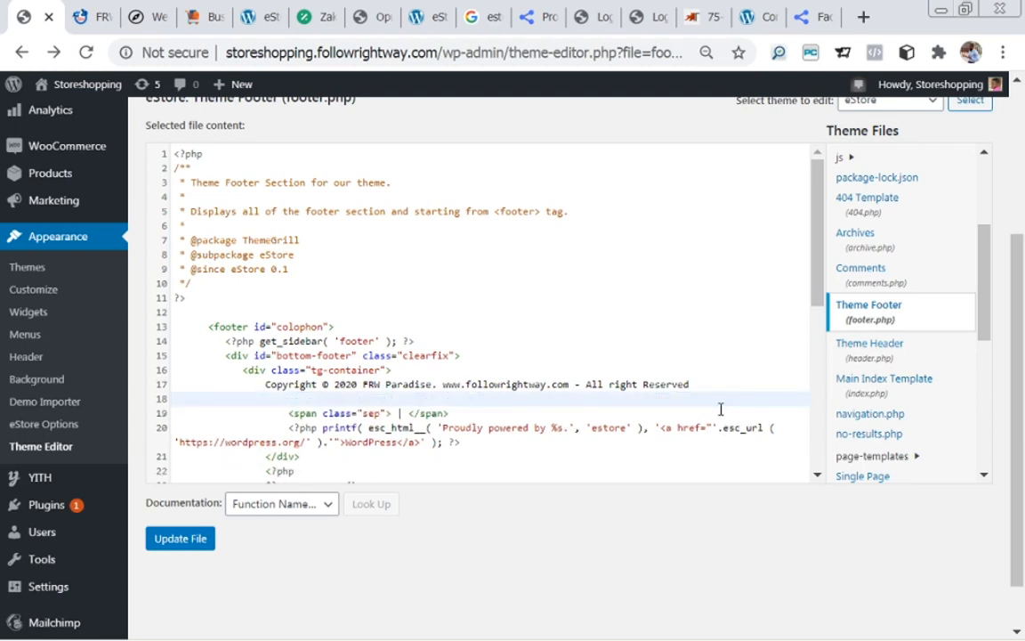
{"action": "left_click", "coordinate": [164, 549]}
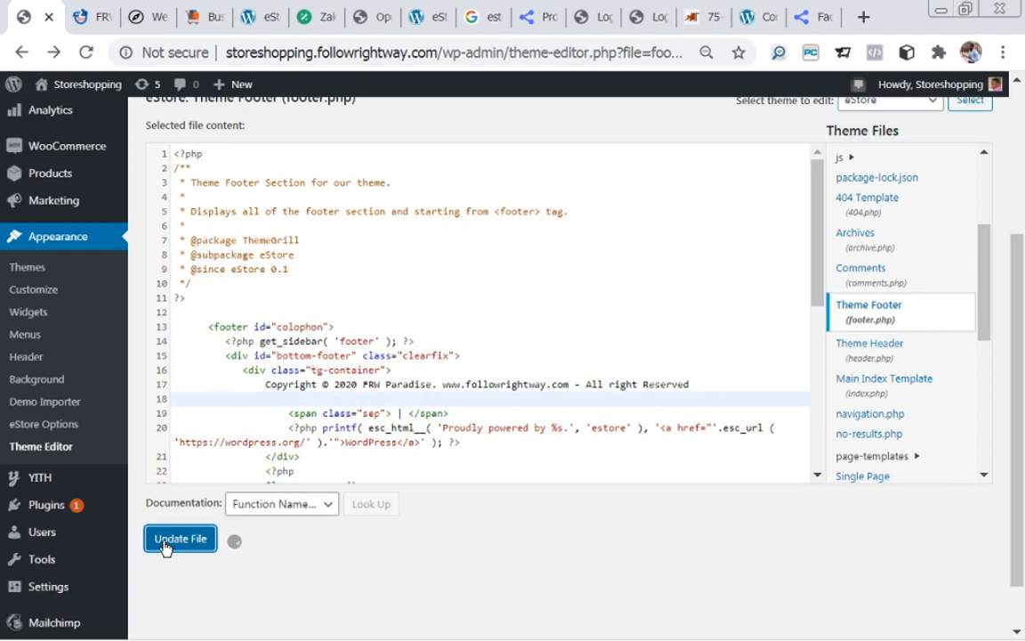
{"action": "mouse_move", "coordinate": [315, 638]}
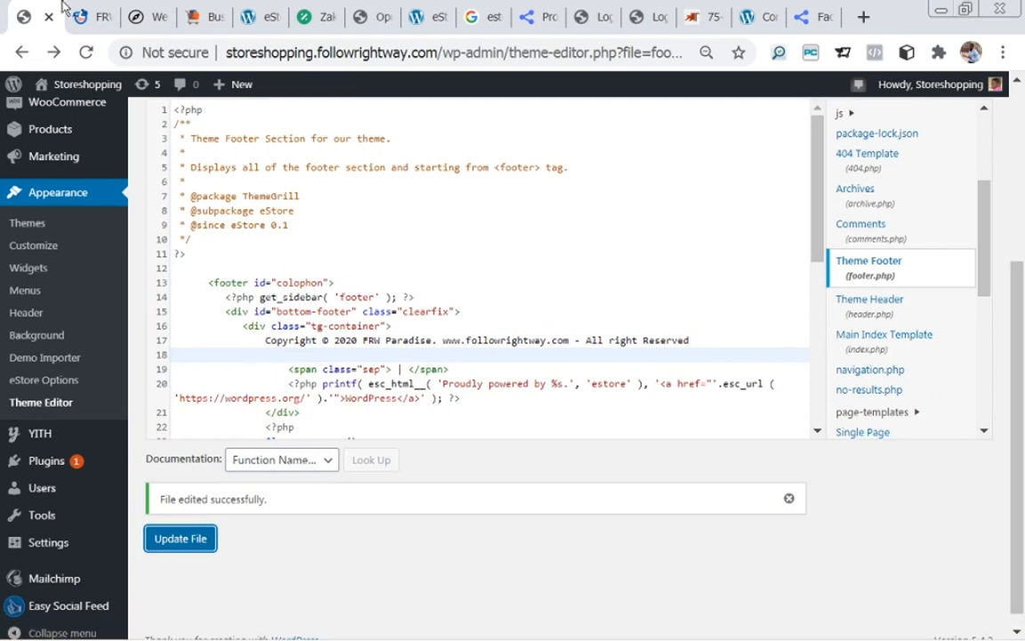
- Revisit the Storeshopping site and check the footer's remaining credit text and the payment logos' placement
{"action": "mouse_move", "coordinate": [67, 91]}
{"action": "left_click", "coordinate": [64, 113]}
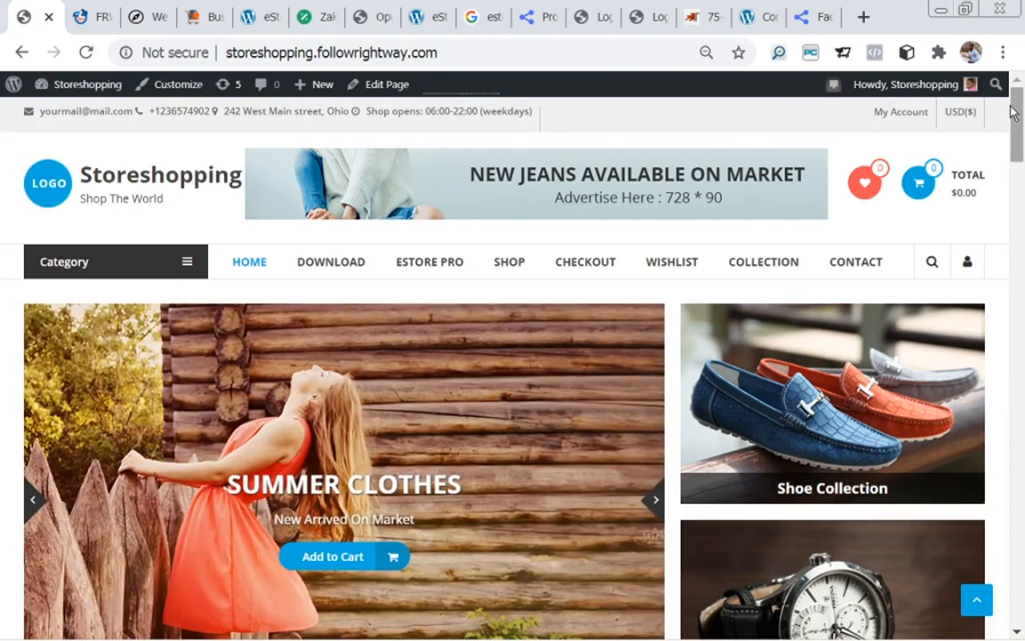
{"action": "left_click_drag", "start_coordinate": [1017, 111], "coordinate": [1022, 579]}
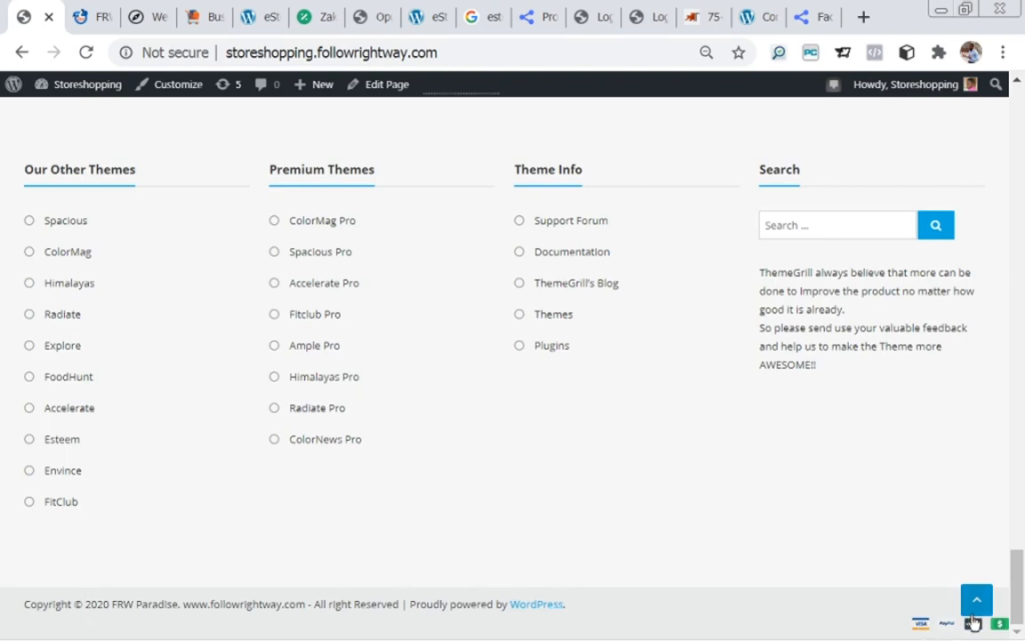
{"action": "mouse_move", "coordinate": [897, 631]}
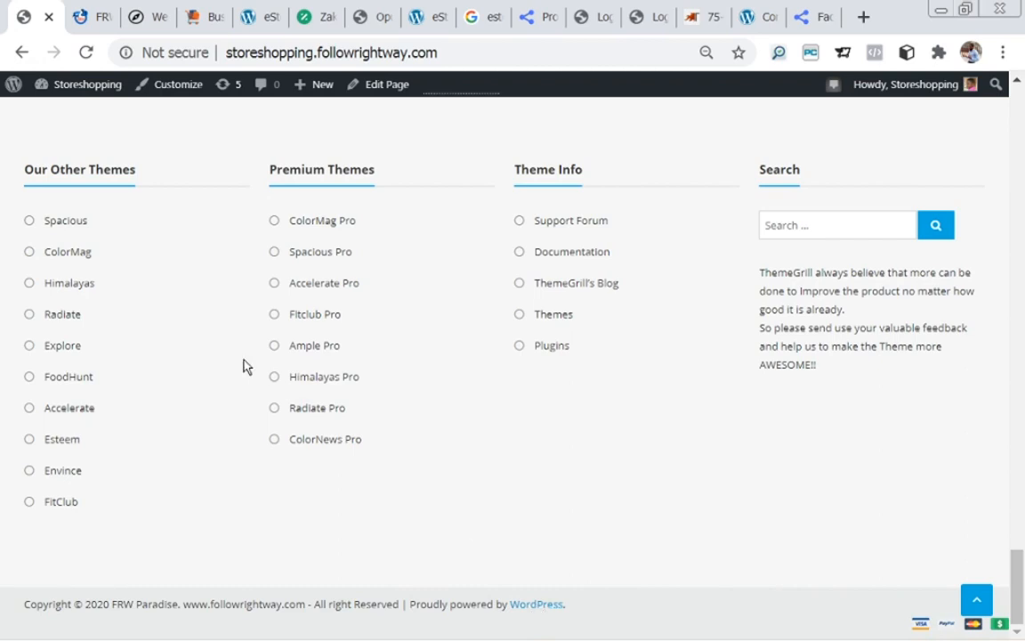
- Return to footer.php, delete the separator span and the "Proudly powered by" WordPress credit code on lines 19–20, and update the file
{"action": "left_click", "coordinate": [21, 52]}
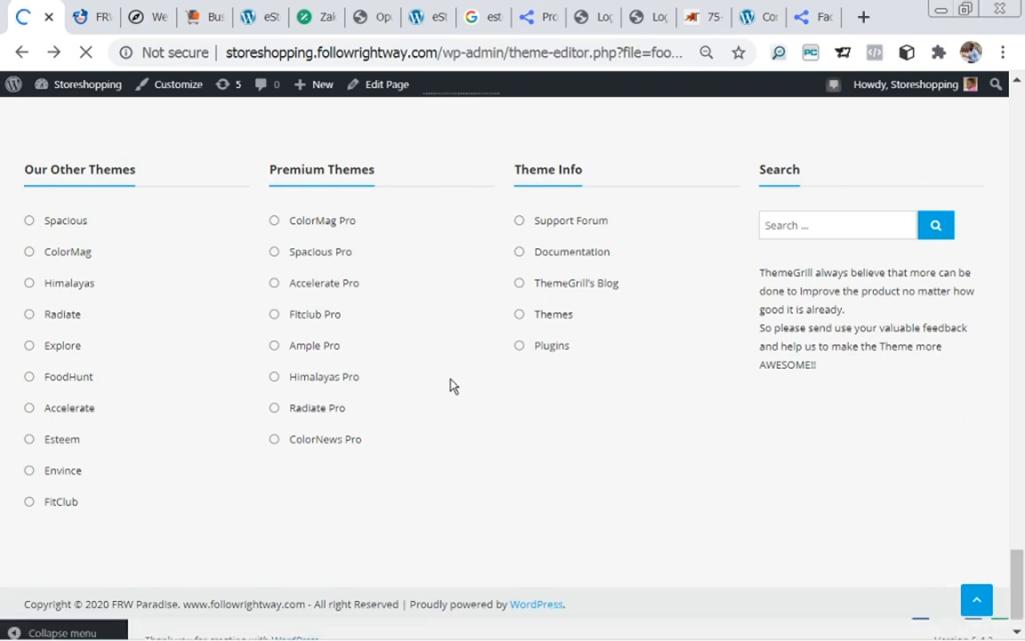
{"action": "left_click_drag", "start_coordinate": [1017, 294], "coordinate": [1015, 233]}
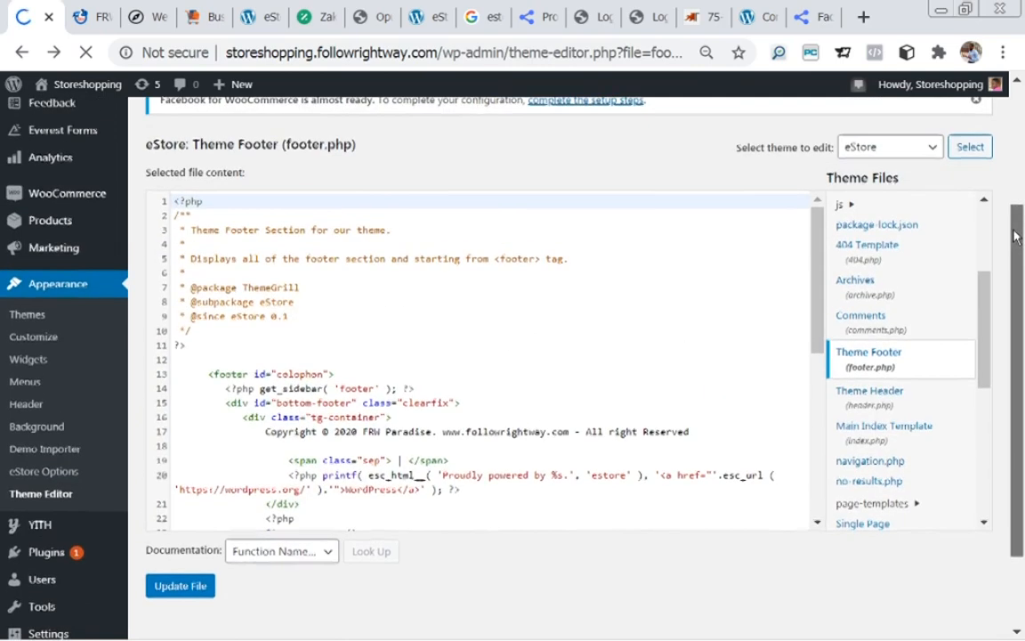
{"action": "left_click_drag", "start_coordinate": [819, 281], "coordinate": [817, 297]}
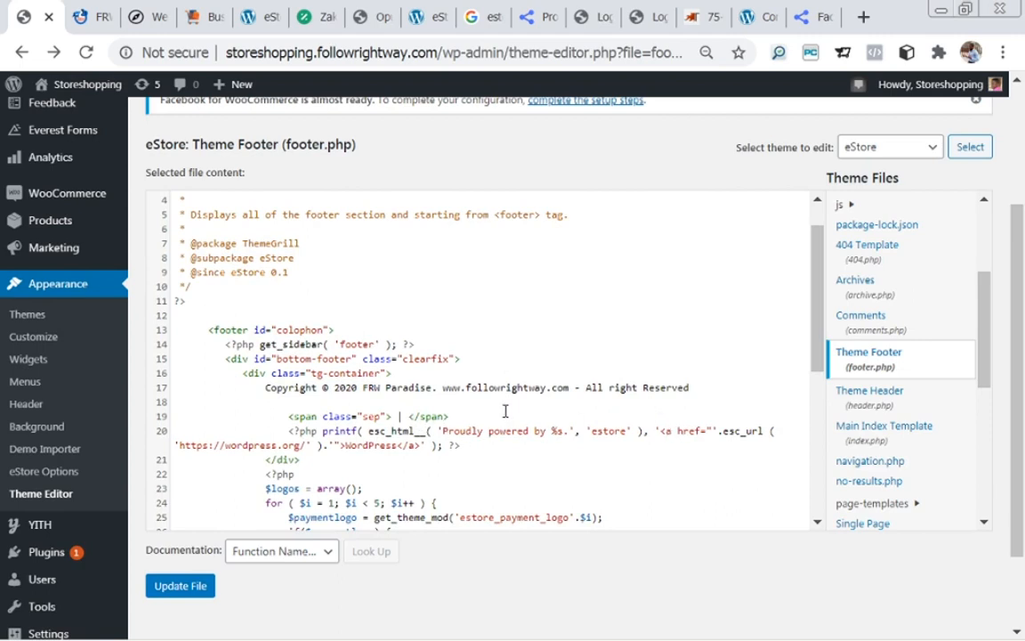
{"action": "left_click", "coordinate": [298, 416]}
{"action": "left_click_drag", "start_coordinate": [289, 417], "coordinate": [458, 419]}
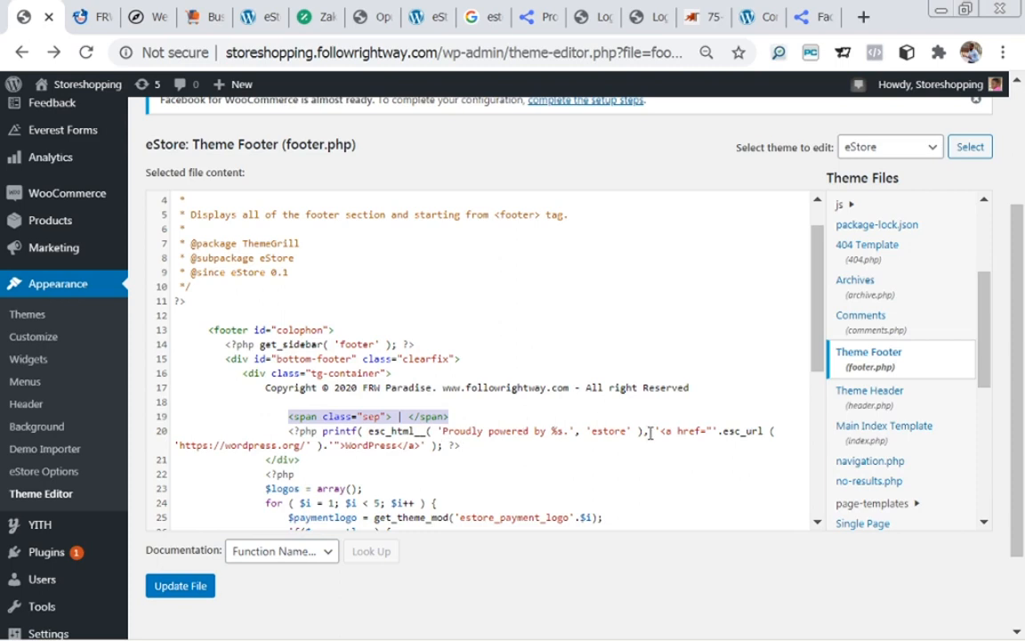
{"action": "left_click", "coordinate": [267, 422]}
{"action": "left_click_drag", "start_coordinate": [277, 415], "coordinate": [337, 451]}
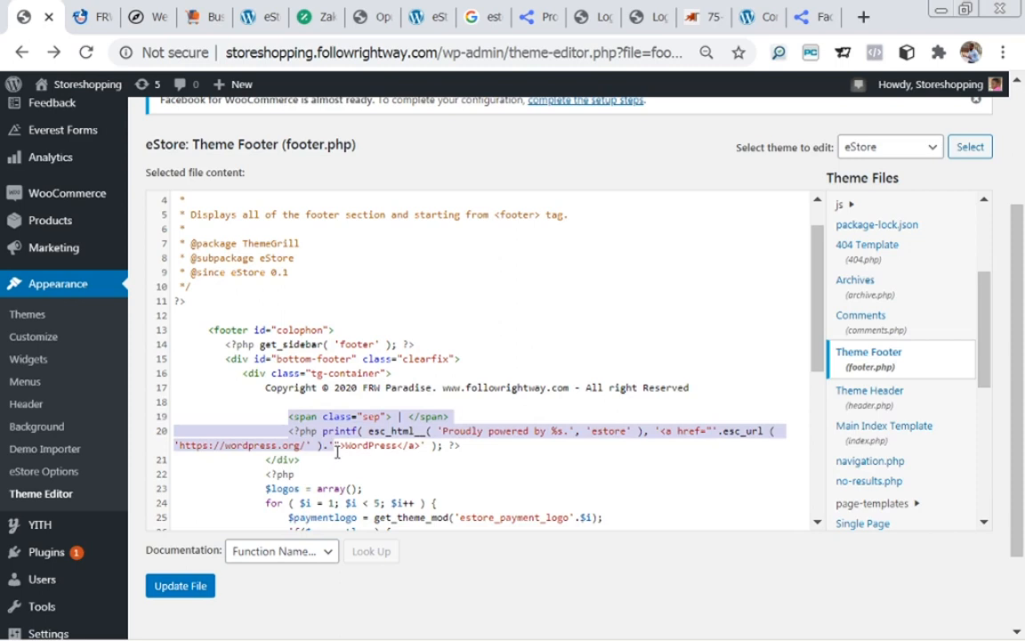
{"action": "left_click_drag", "start_coordinate": [336, 452], "coordinate": [479, 452]}
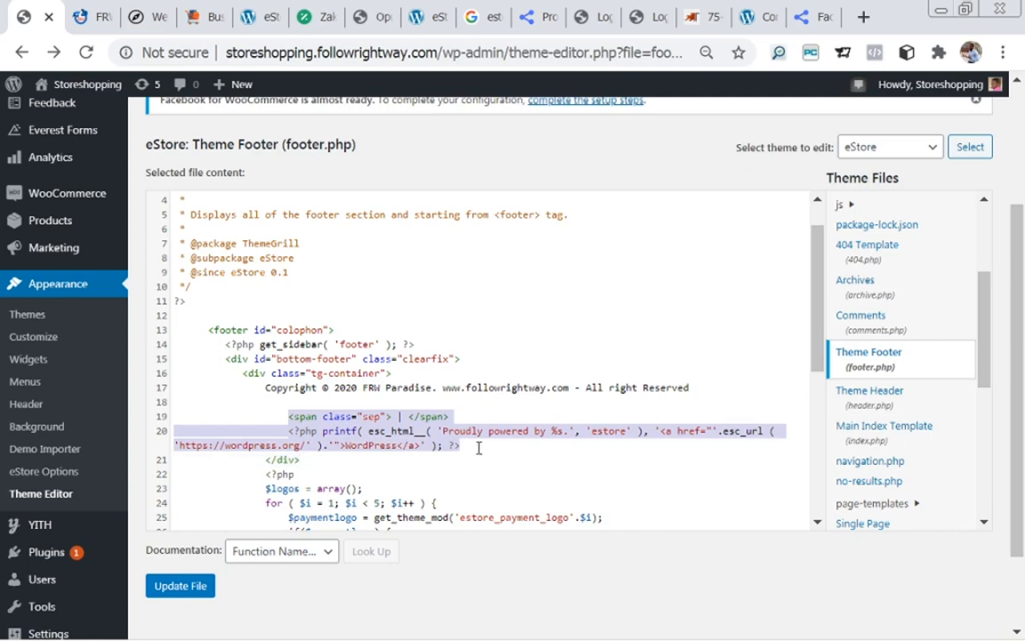
{"action": "key", "text": "Delete"}
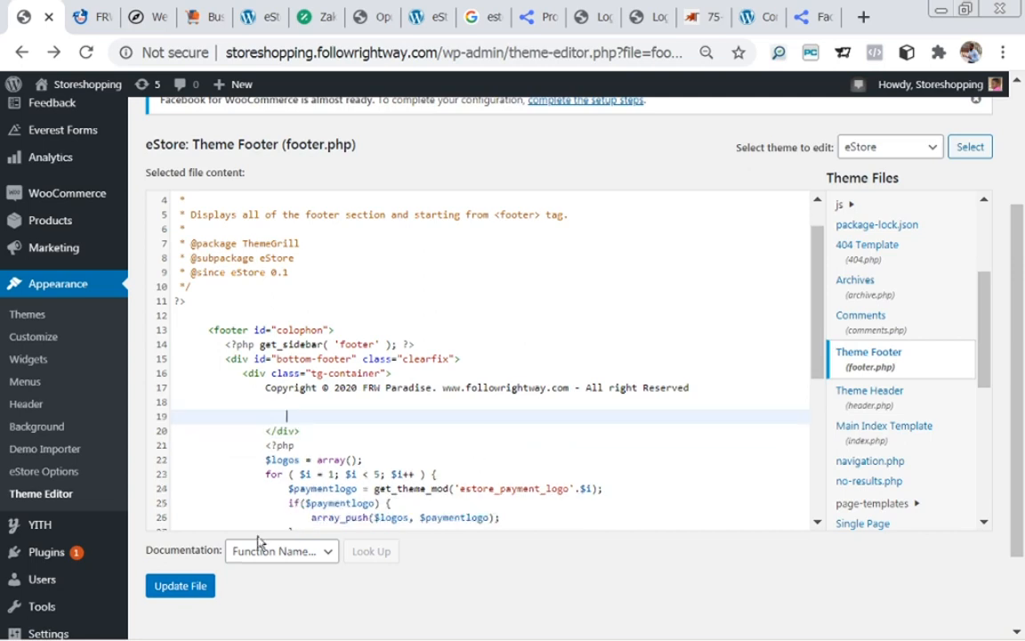
{"action": "left_click", "coordinate": [185, 589]}
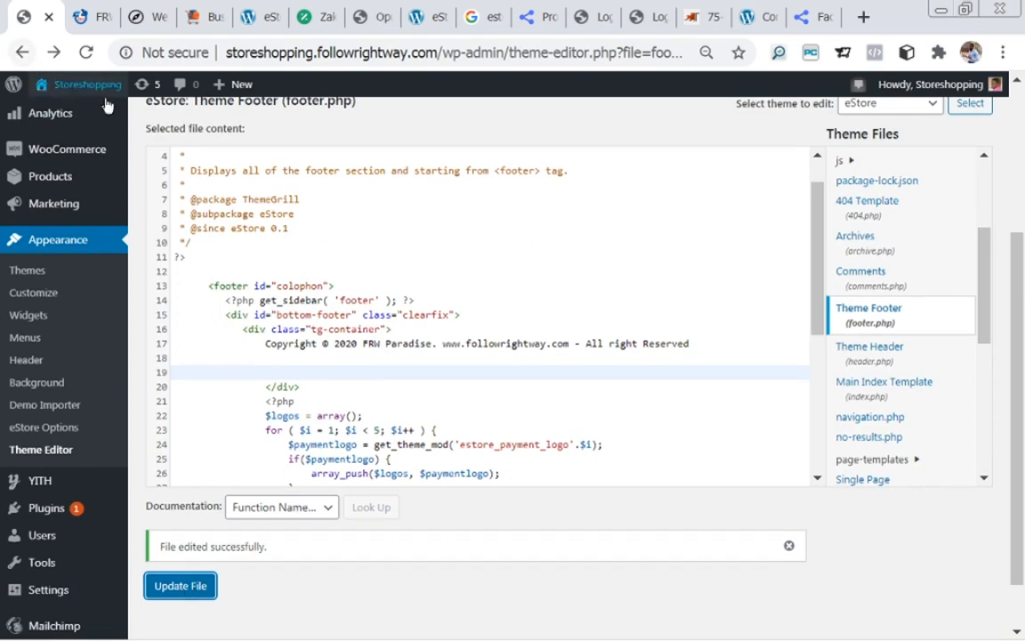
- Visit the Storeshopping site and check the footer's copyright line and its alignment with the payment logos
{"action": "mouse_move", "coordinate": [97, 98]}
{"action": "left_click", "coordinate": [57, 115]}
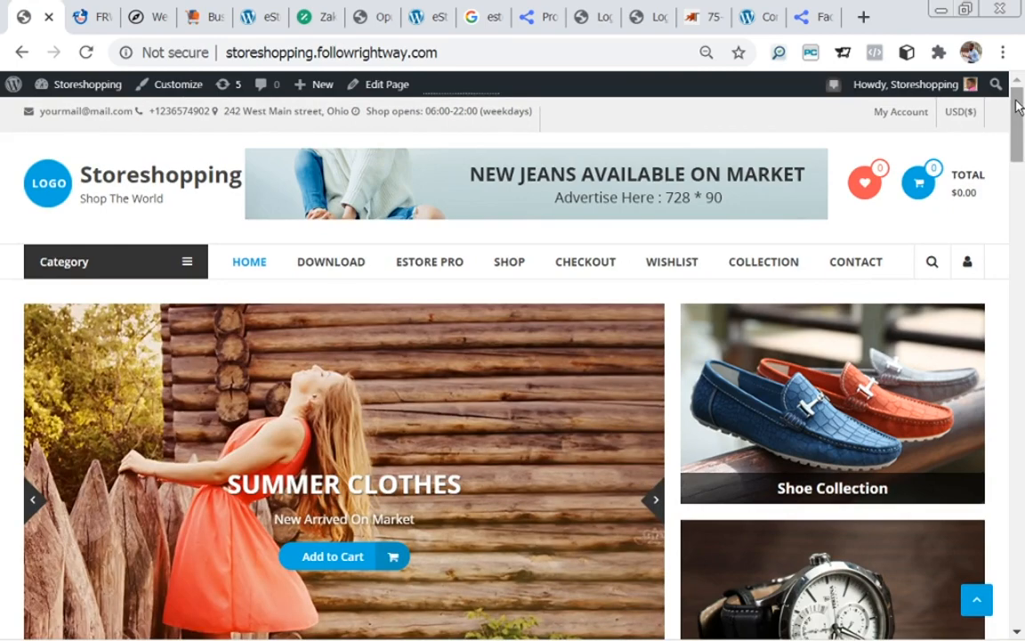
{"action": "left_click_drag", "start_coordinate": [1017, 105], "coordinate": [981, 599]}
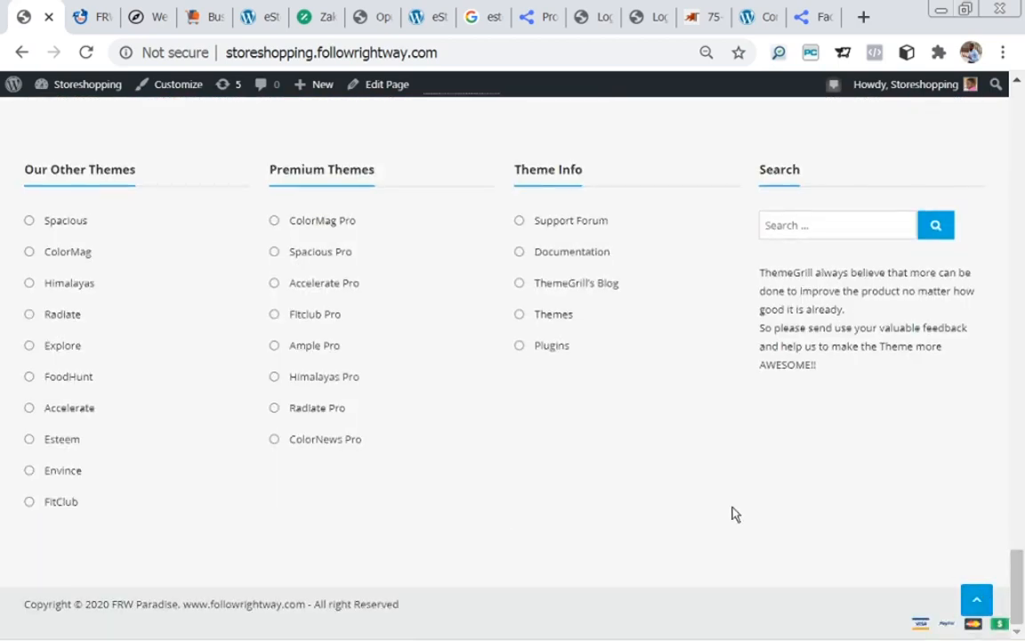
{"action": "mouse_move", "coordinate": [579, 638]}
- Go back to footer.php, delete the closing </div> tag on line 20, and update the file
{"action": "left_click", "coordinate": [22, 55]}
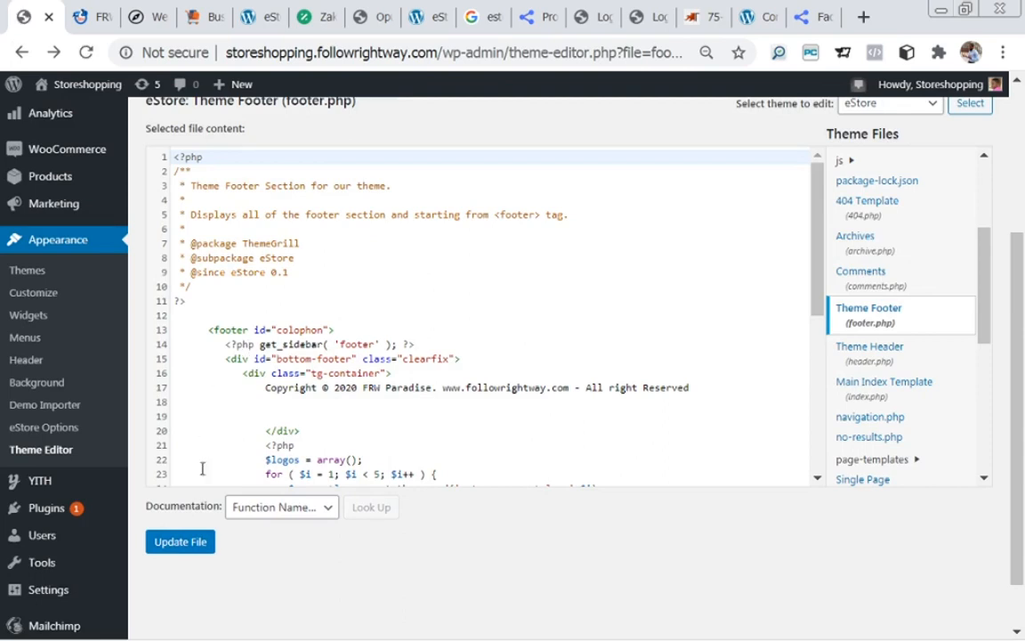
{"action": "left_click", "coordinate": [265, 431]}
{"action": "left_click_drag", "start_coordinate": [265, 431], "coordinate": [309, 430]}
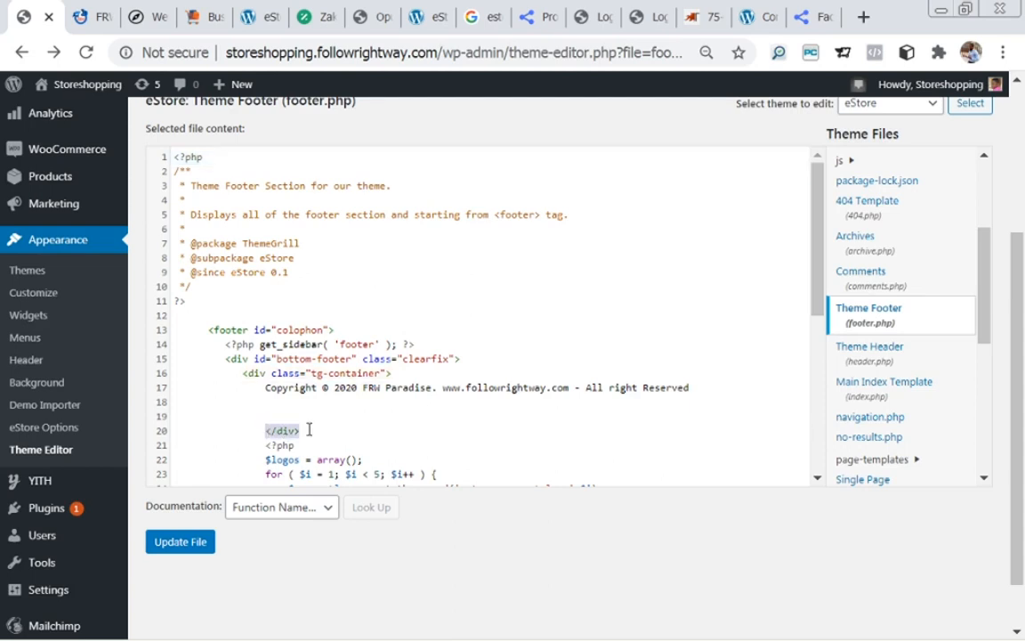
{"action": "key", "text": "BackSpace"}
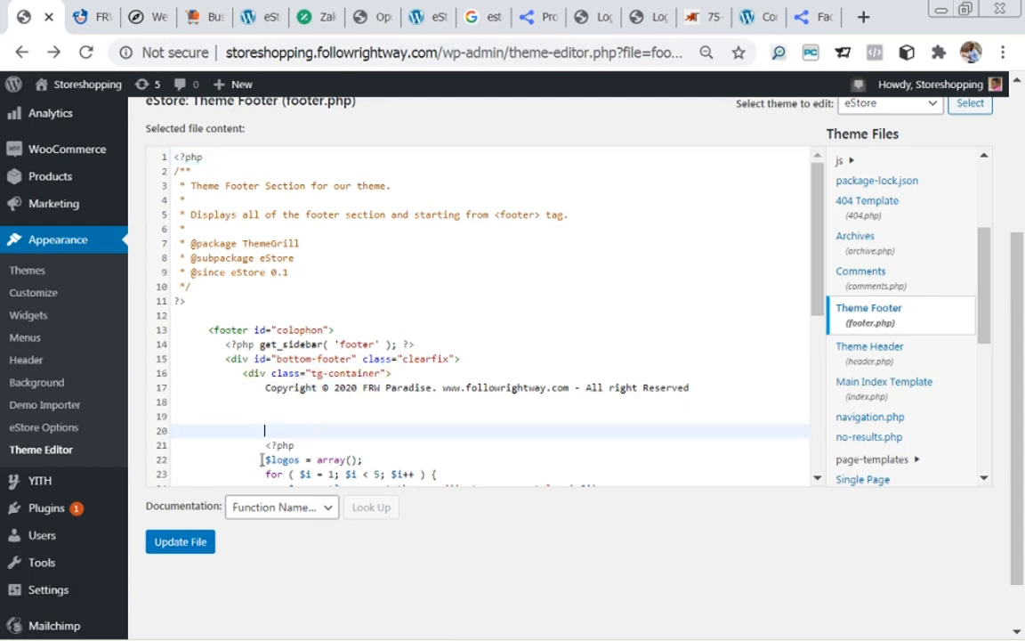
{"action": "left_click", "coordinate": [165, 545]}
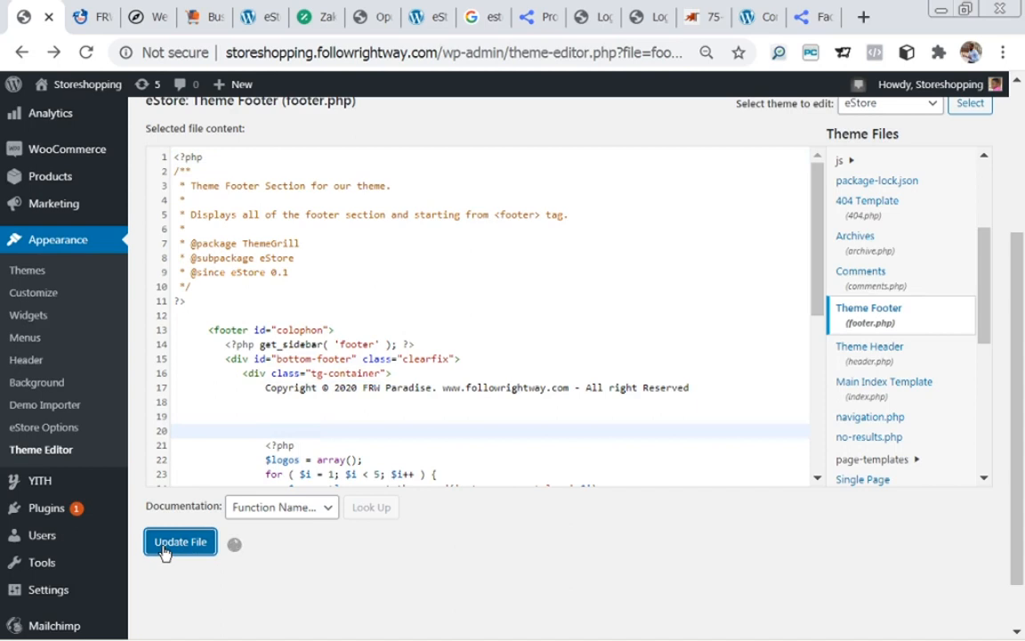
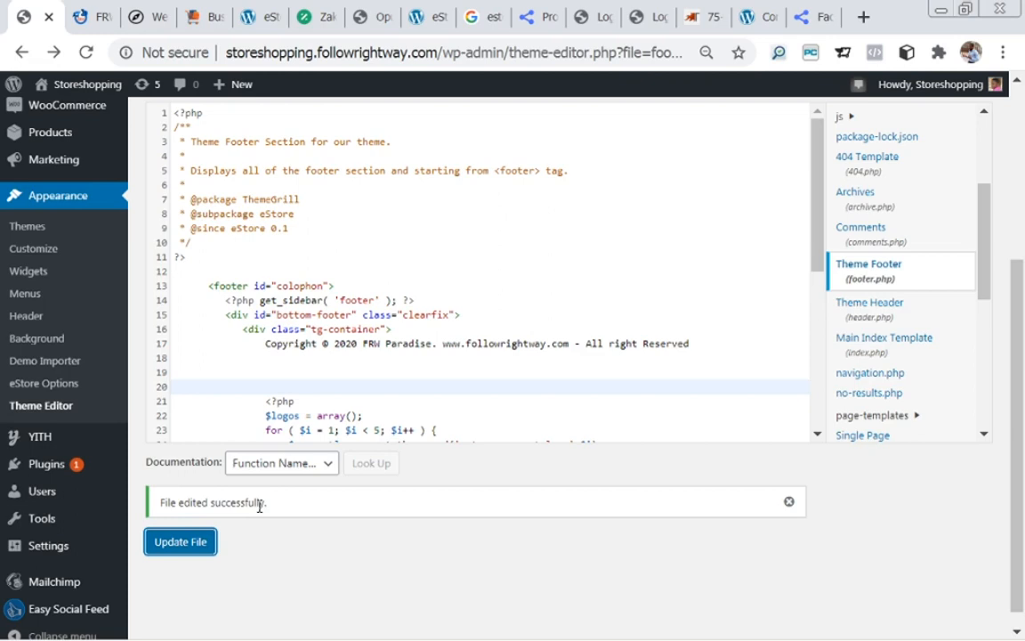
- Reopen the Storeshopping site and examine how the copyright text and payment logos line up in the footer
{"action": "mouse_move", "coordinate": [71, 87]}
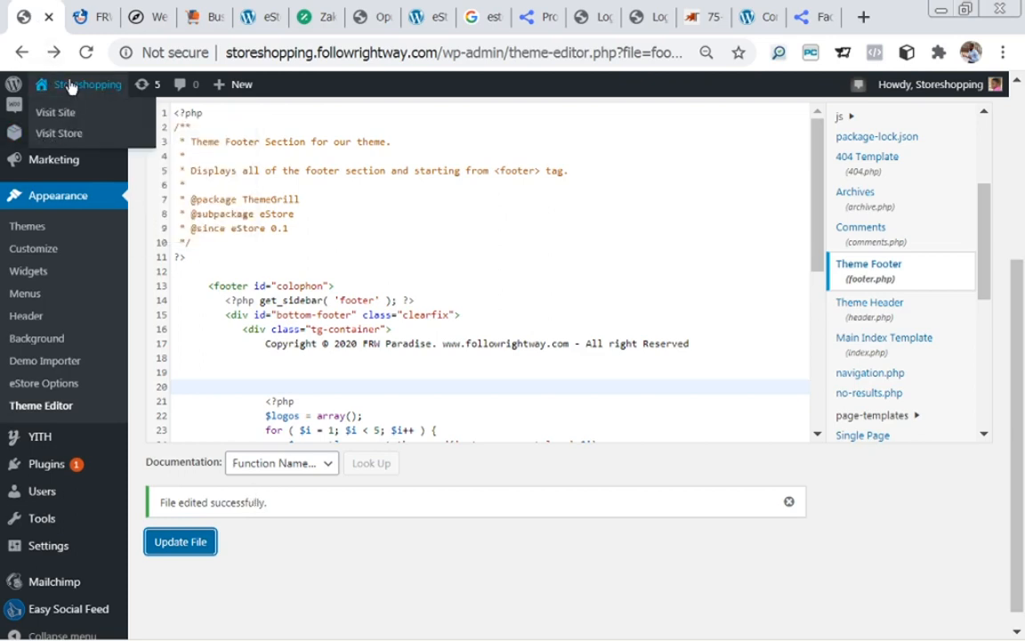
{"action": "left_click", "coordinate": [63, 116]}
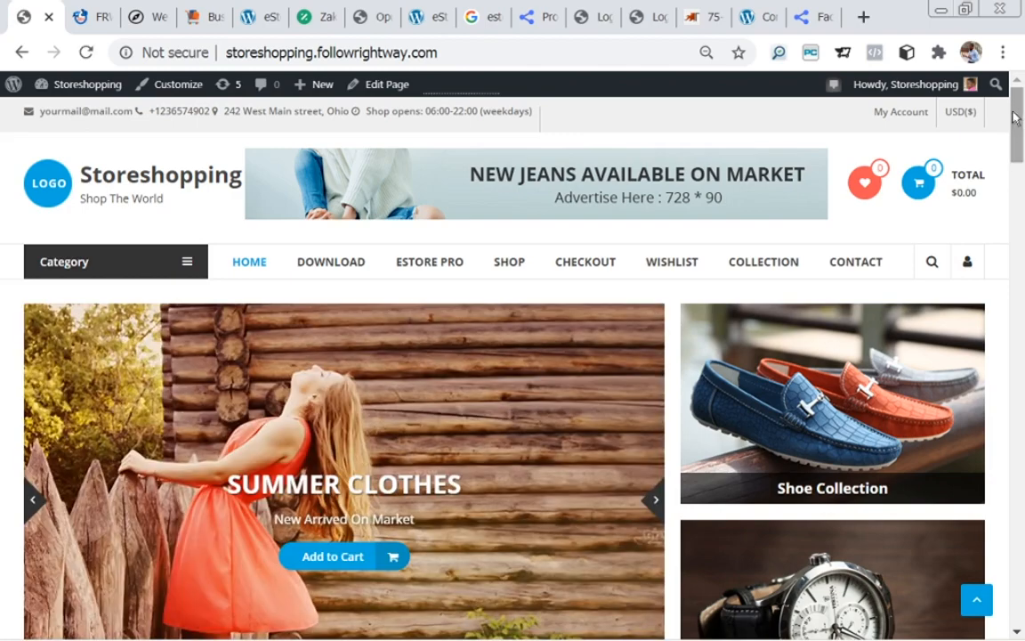
{"action": "left_click_drag", "start_coordinate": [1015, 118], "coordinate": [996, 608]}
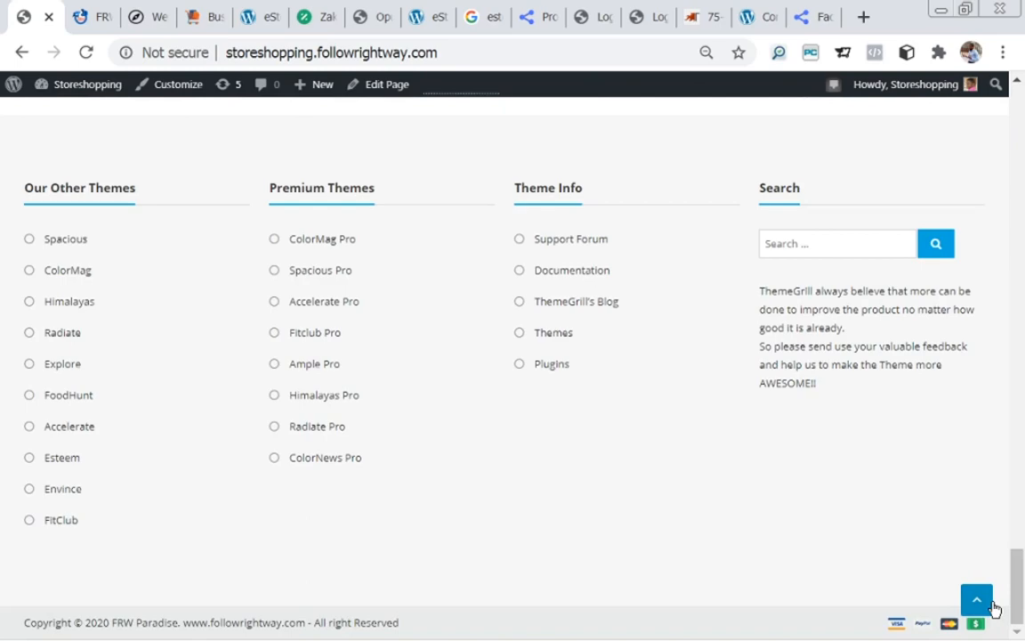
{"action": "scroll", "coordinate": [881, 584], "scroll_direction": "up", "scroll_amount": 1}
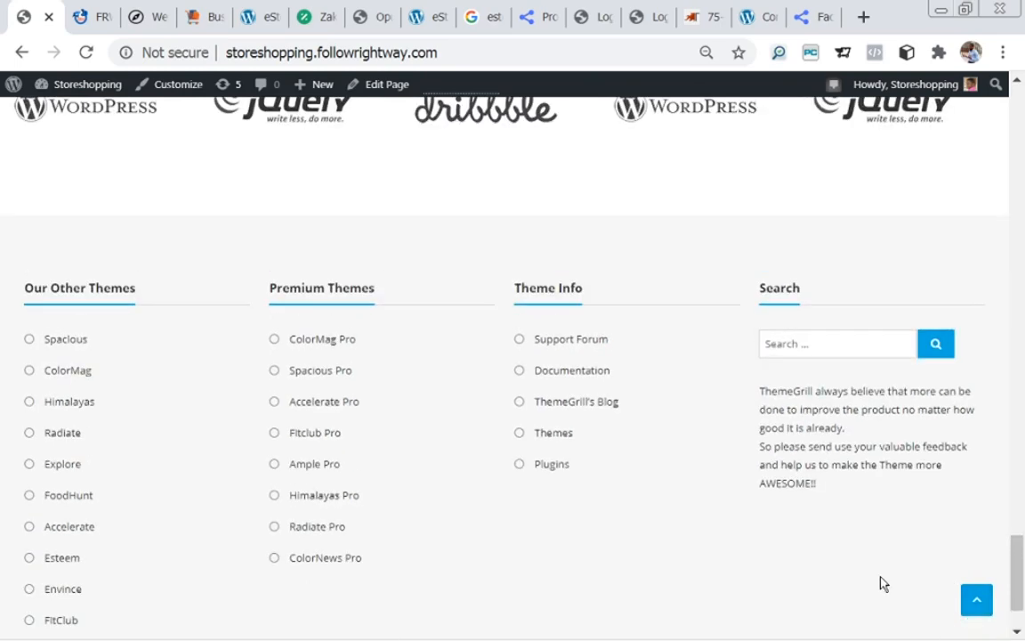
{"action": "scroll", "coordinate": [1020, 555], "scroll_direction": "down", "scroll_amount": 1}
{"action": "scroll", "coordinate": [798, 522], "scroll_direction": "up", "scroll_amount": 3}
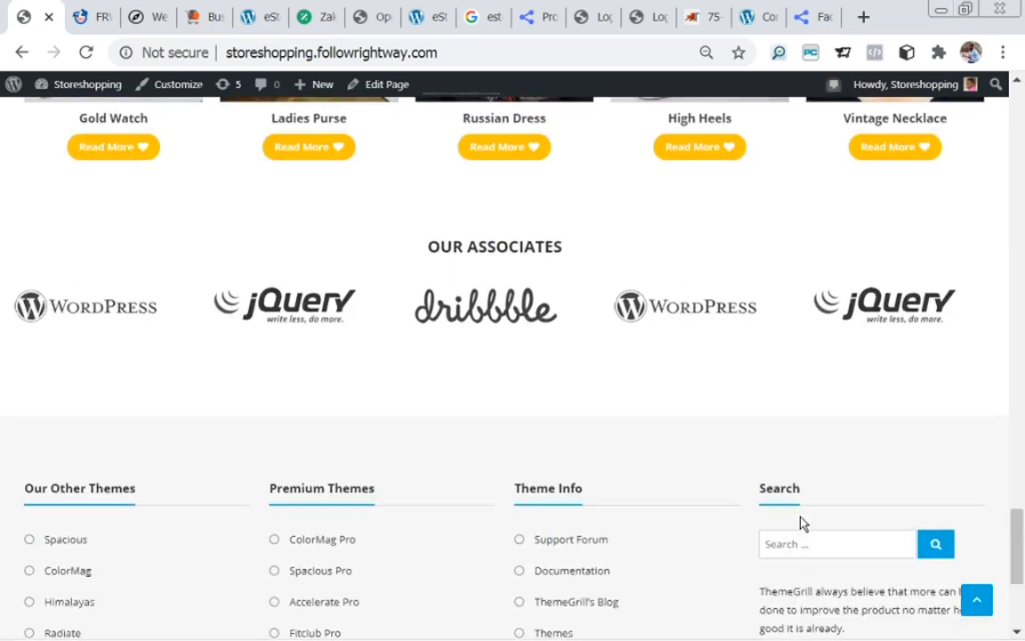
{"action": "scroll", "coordinate": [1022, 556], "scroll_direction": "down", "scroll_amount": 3}
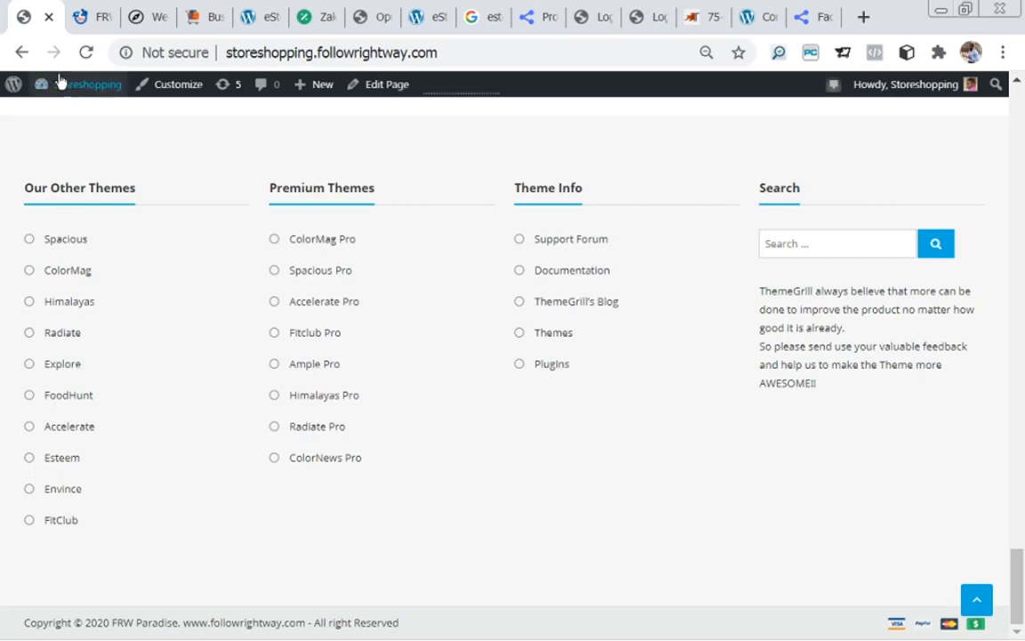
- Return to the WordPress dashboard and open the site's General Settings
{"action": "mouse_move", "coordinate": [64, 86]}
{"action": "left_click", "coordinate": [61, 113]}
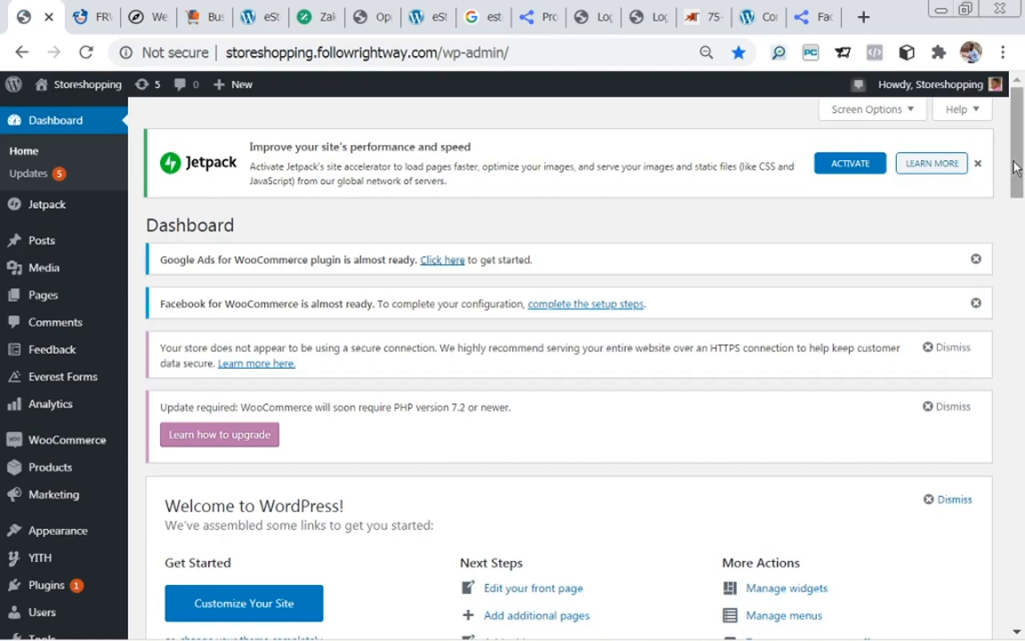
{"action": "scroll", "coordinate": [1019, 178], "scroll_direction": "down", "scroll_amount": 1}
{"action": "scroll", "coordinate": [1019, 178], "scroll_direction": "down", "scroll_amount": 1}
{"action": "mouse_move", "coordinate": [39, 434]}
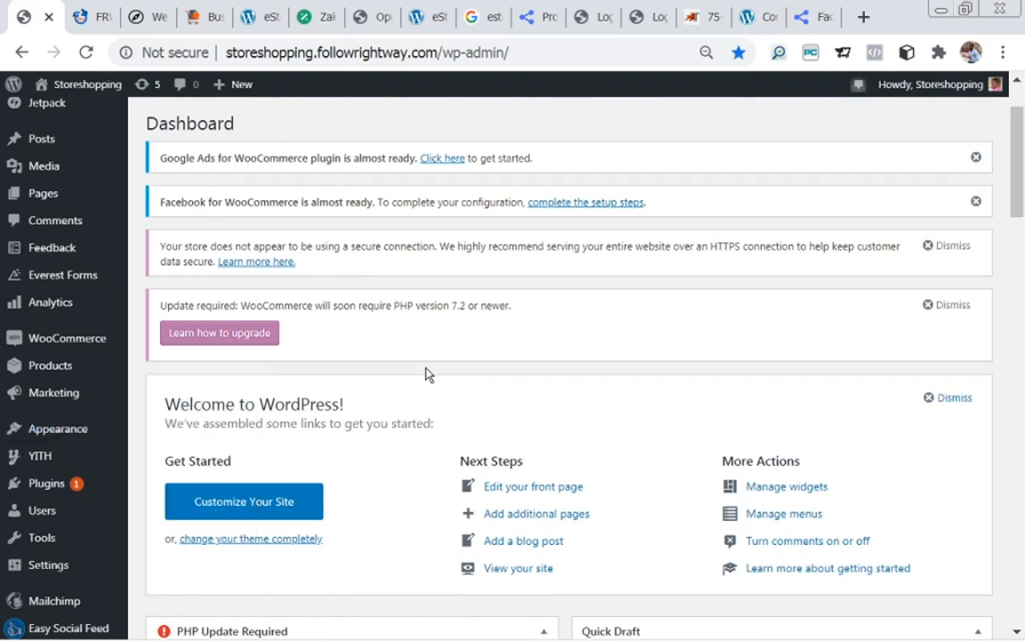
{"action": "mouse_move", "coordinate": [33, 571]}
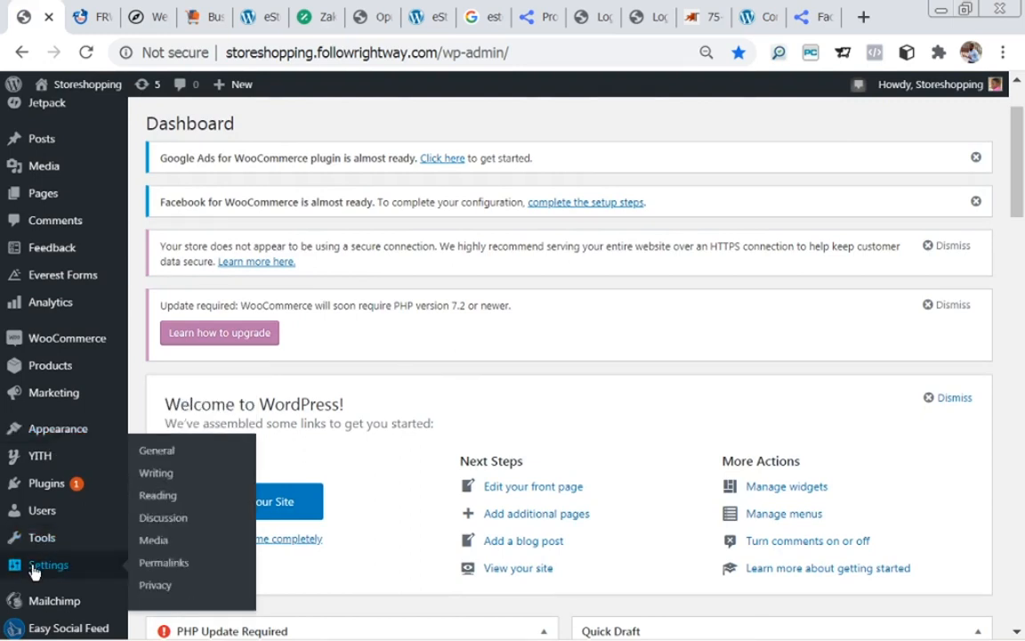
{"action": "left_click", "coordinate": [171, 454]}
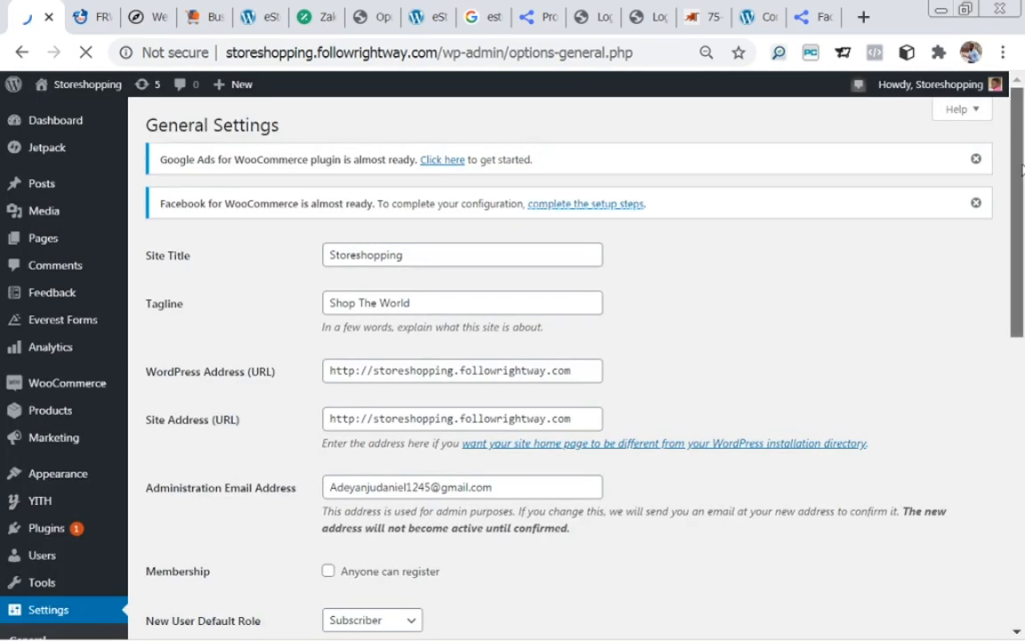
{"action": "mouse_move", "coordinate": [1022, 169]}
{"action": "left_mouse_down"}
{"action": "mouse_move", "coordinate": [1024, 463]}
{"action": "mouse_move", "coordinate": [1020, 218]}
{"action": "mouse_move", "coordinate": [1009, 169]}
{"action": "left_mouse_up"}
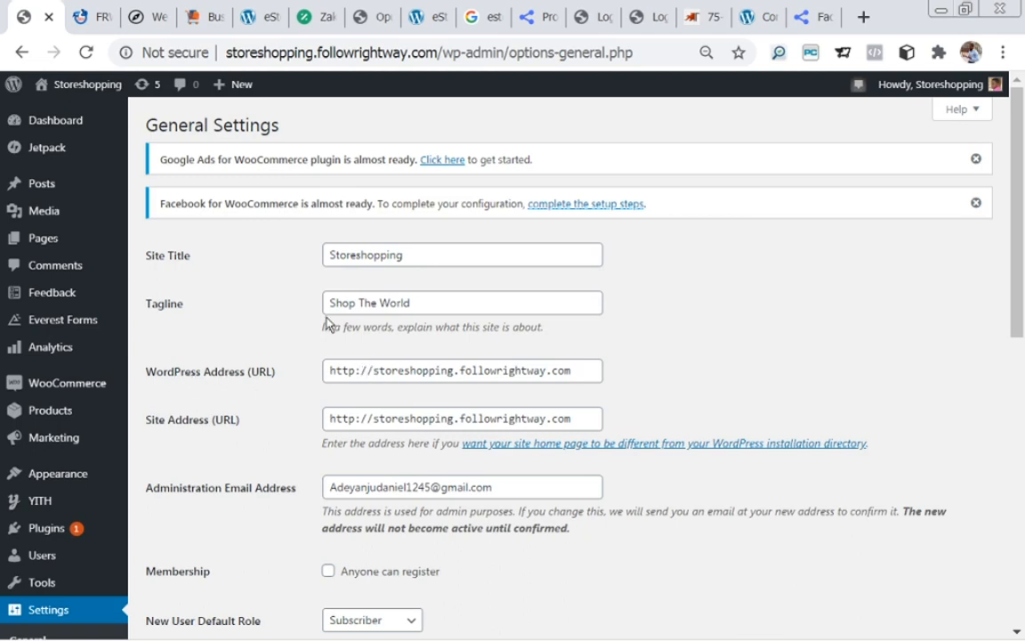
- Check how the site's web address is written in the browser's address bar
{"action": "double_click", "coordinate": [244, 57]}
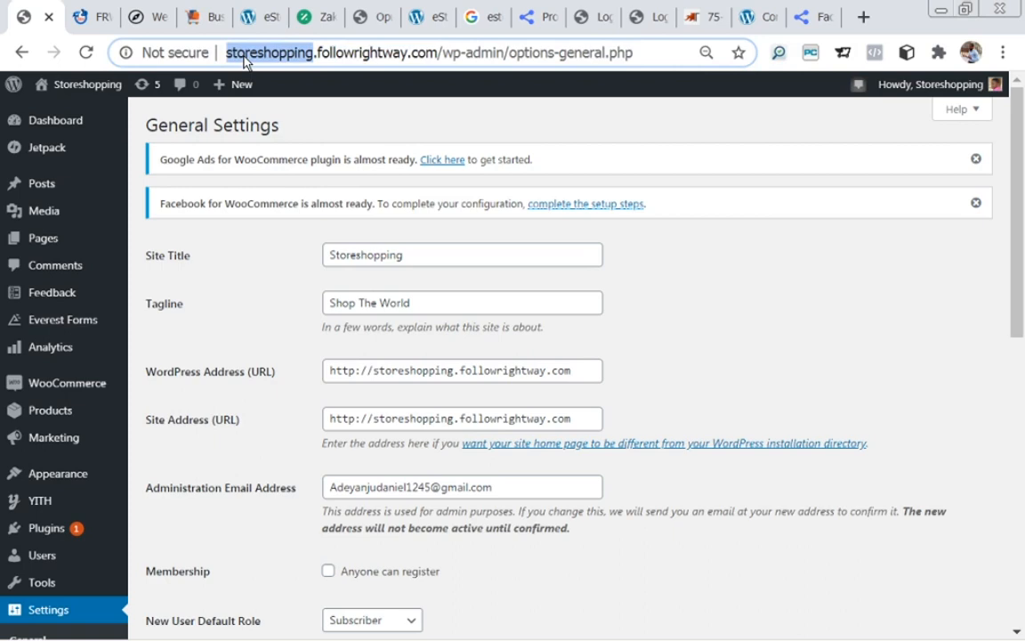
{"action": "left_click", "coordinate": [251, 56]}
{"action": "triple_click", "coordinate": [267, 55]}
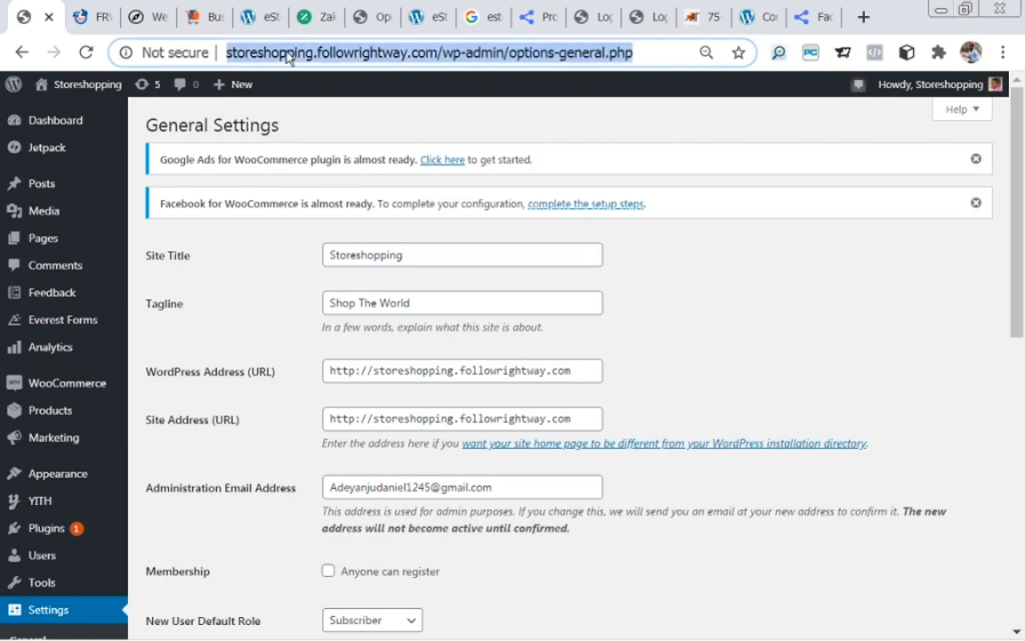
{"action": "left_click", "coordinate": [286, 57]}
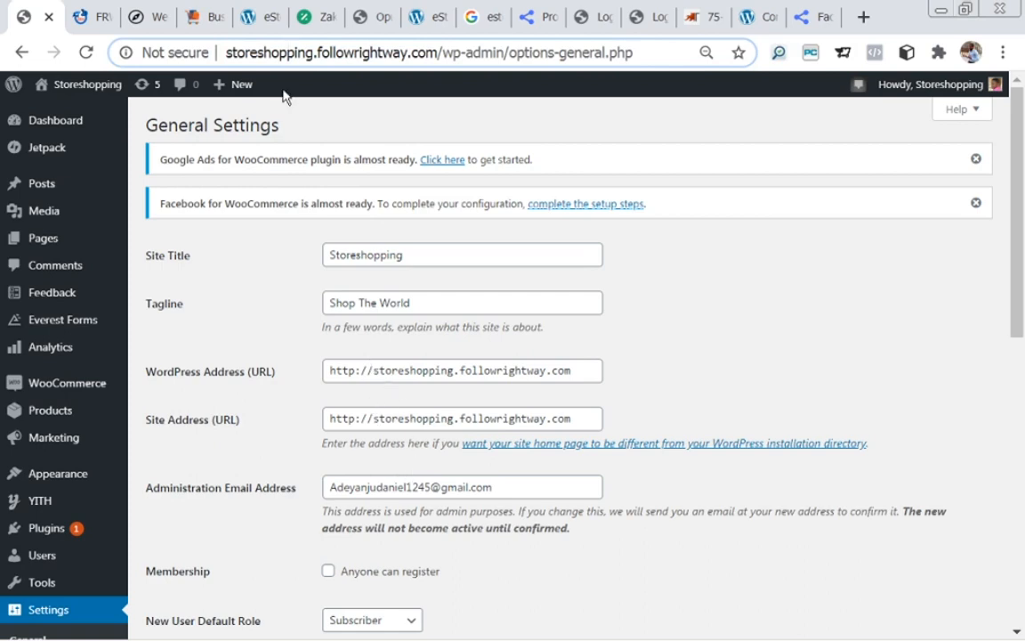
{"action": "triple_click", "coordinate": [256, 56]}
{"action": "double_click", "coordinate": [255, 56]}
{"action": "triple_click", "coordinate": [256, 56]}
{"action": "double_click", "coordinate": [256, 56]}
{"action": "left_click", "coordinate": [260, 56]}
{"action": "left_click", "coordinate": [374, 373]}
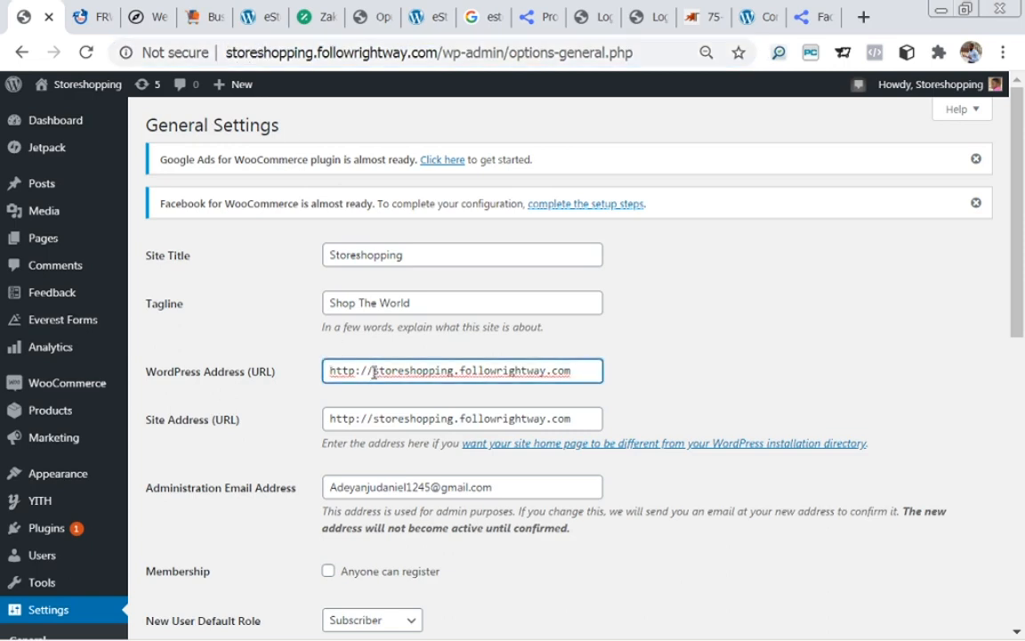
{"action": "type", "text": "www"}
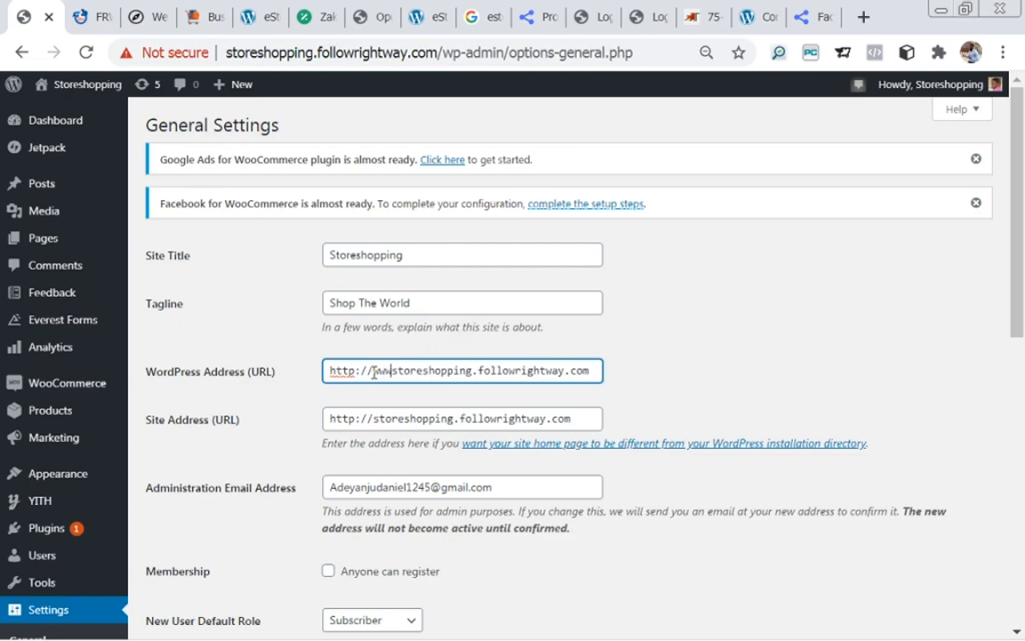
{"action": "type", "text": "."}
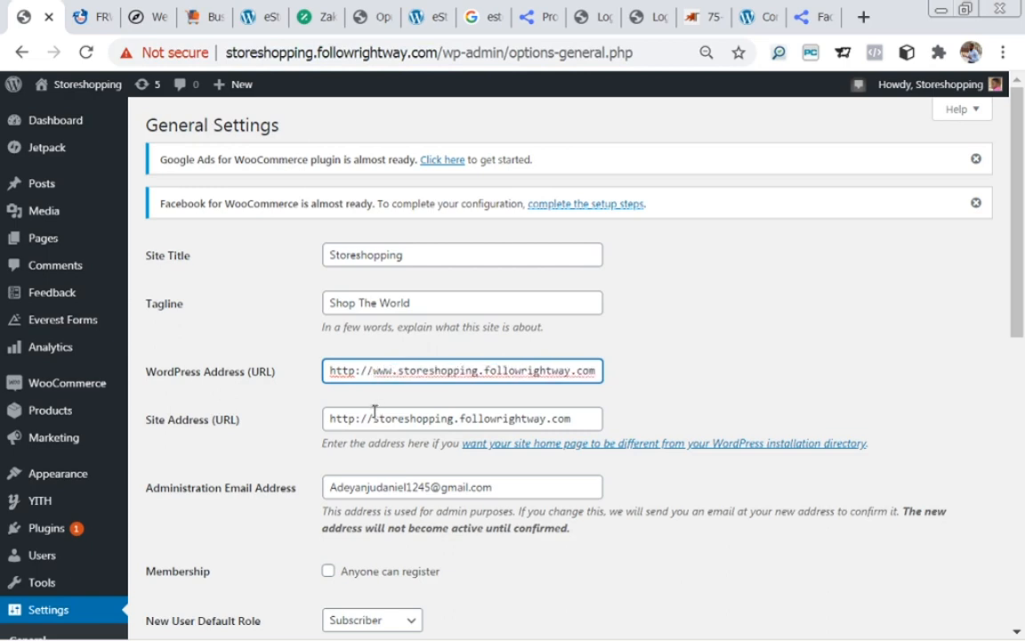
{"action": "left_click", "coordinate": [373, 420]}
{"action": "type", "text": "ww"}
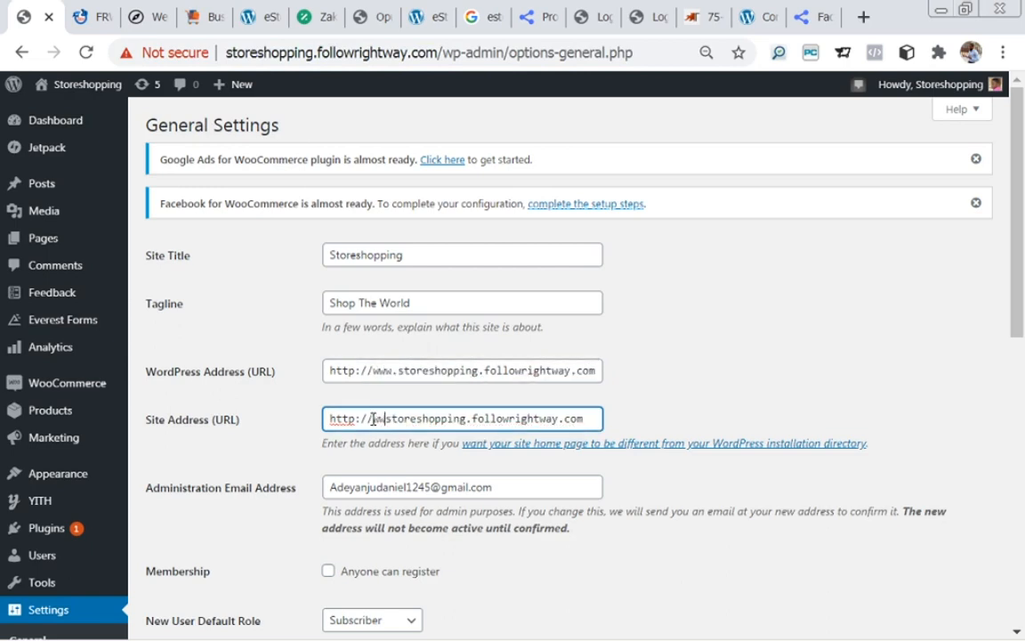
{"action": "type", "text": "."}
{"action": "right_click", "coordinate": [372, 423]}
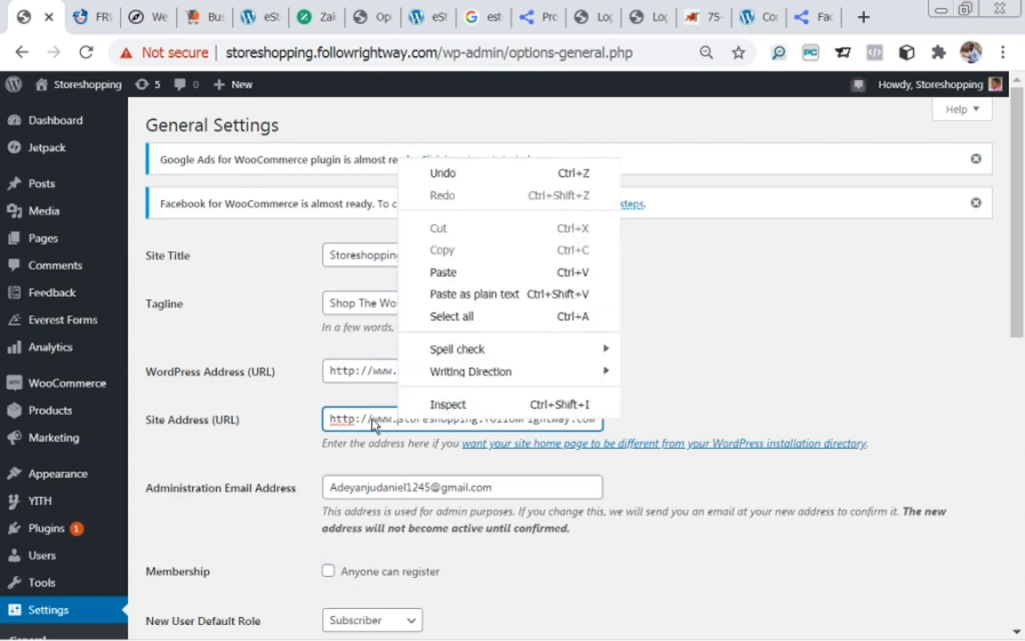
{"action": "left_click", "coordinate": [391, 416]}
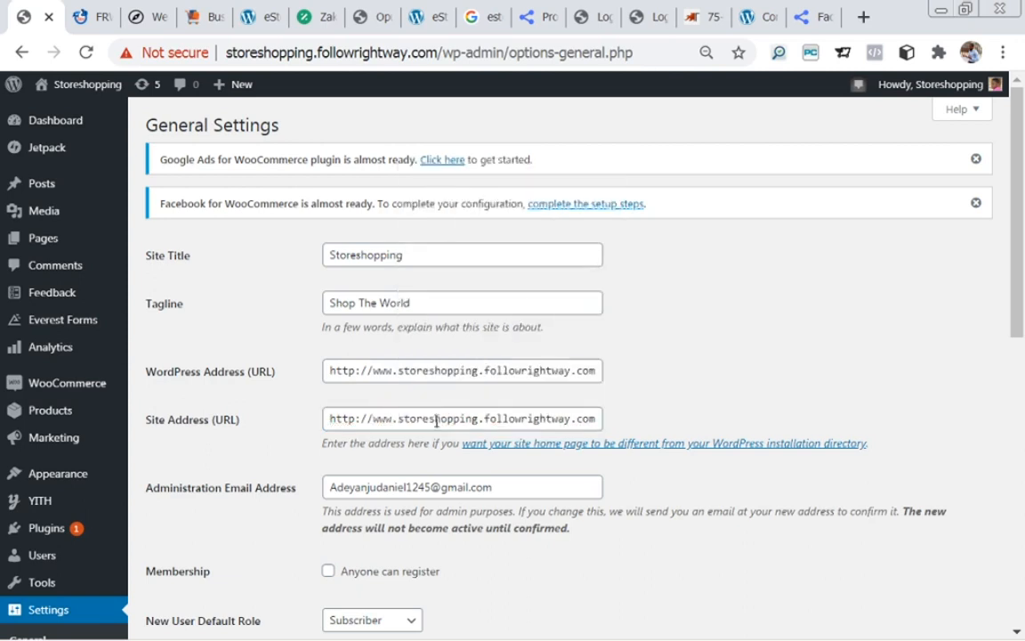
- Re-enter the dot after www in the Site Address and save the General Settings
{"action": "left_click", "coordinate": [400, 417]}
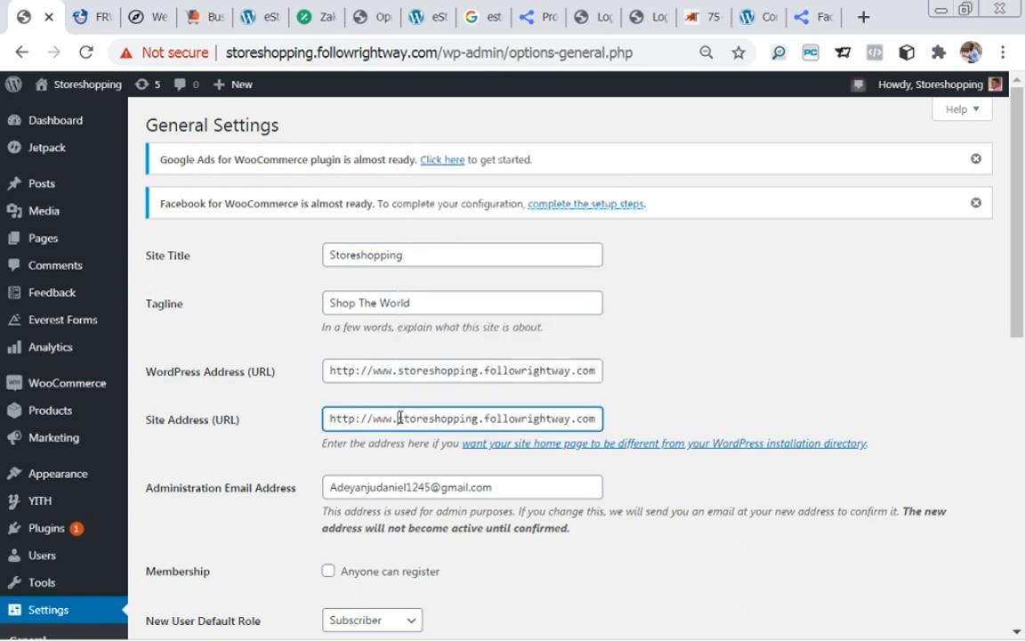
{"action": "key", "text": "BackSpace"}
{"action": "type", "text": "."}
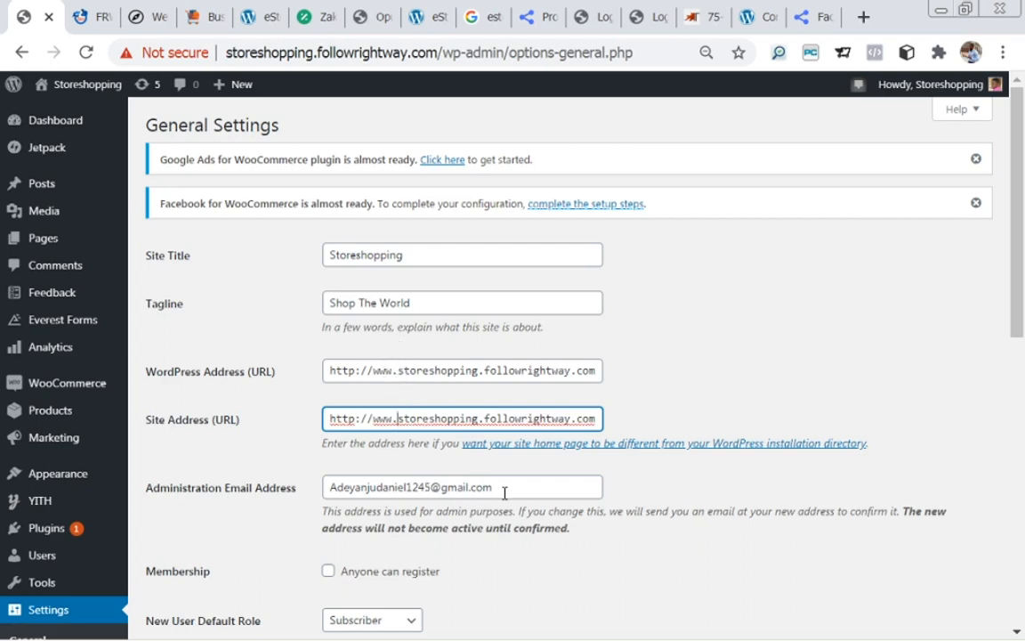
{"action": "left_click_drag", "start_coordinate": [1016, 269], "coordinate": [1023, 572]}
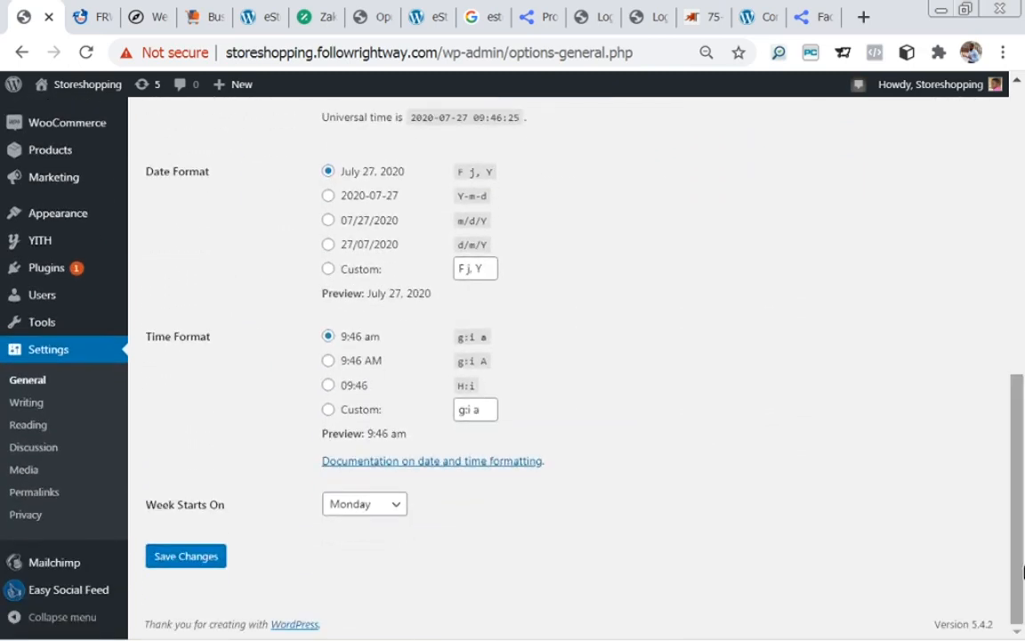
{"action": "left_click", "coordinate": [185, 557]}
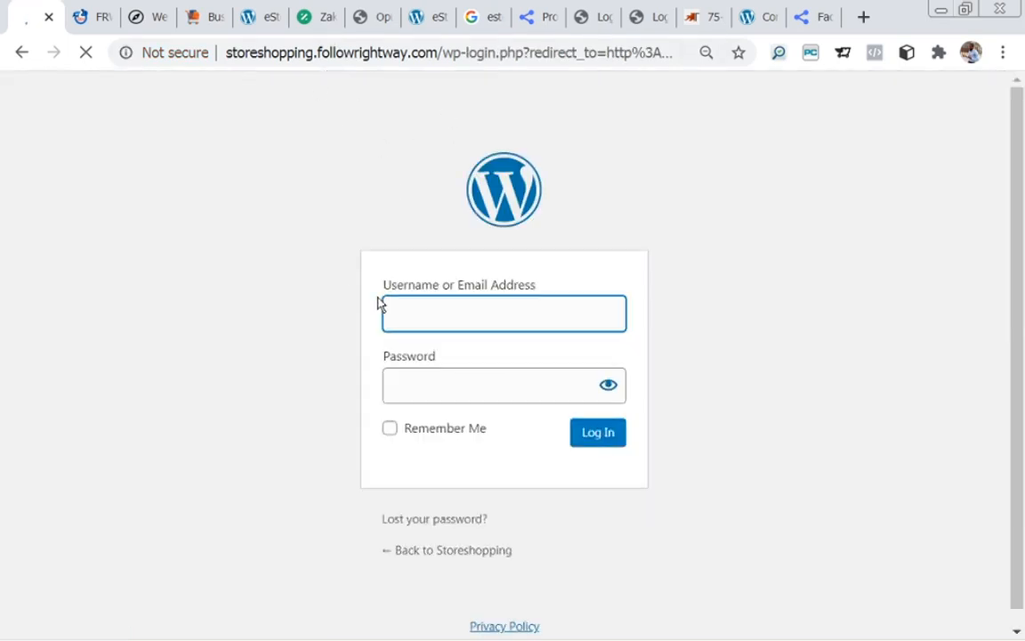
- Log back in to the WordPress dashboard with the saved Storeshopping username and its stored password
{"action": "left_click", "coordinate": [486, 317]}
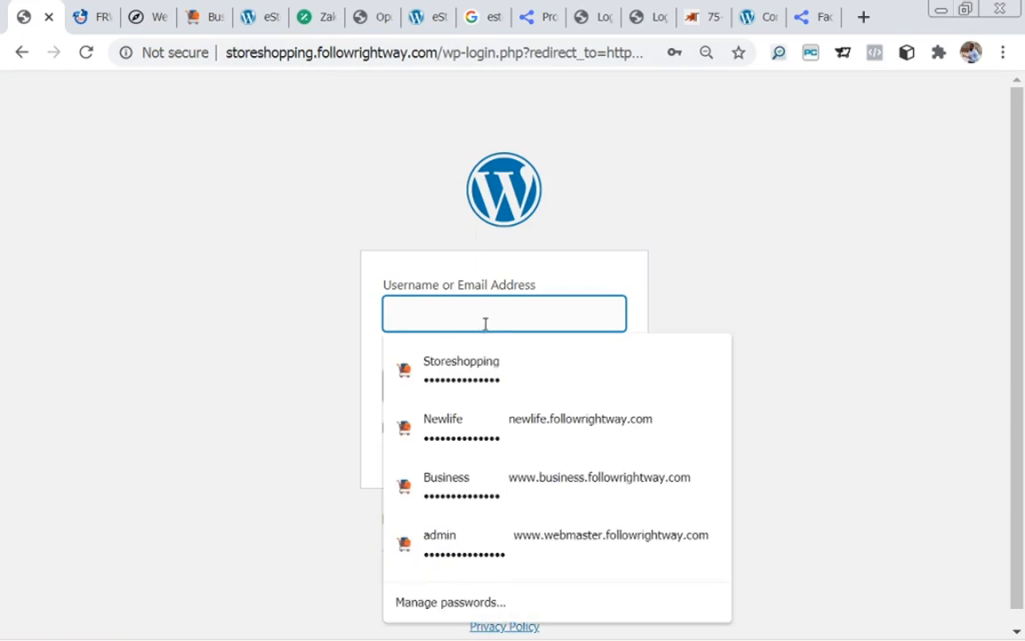
{"action": "left_click", "coordinate": [470, 374]}
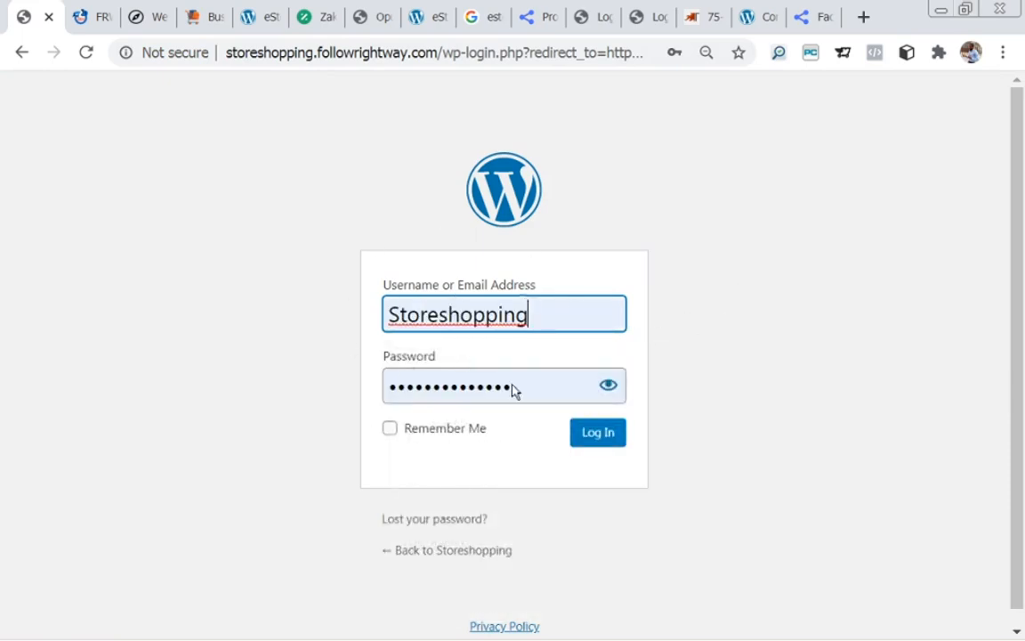
{"action": "left_click", "coordinate": [601, 442]}
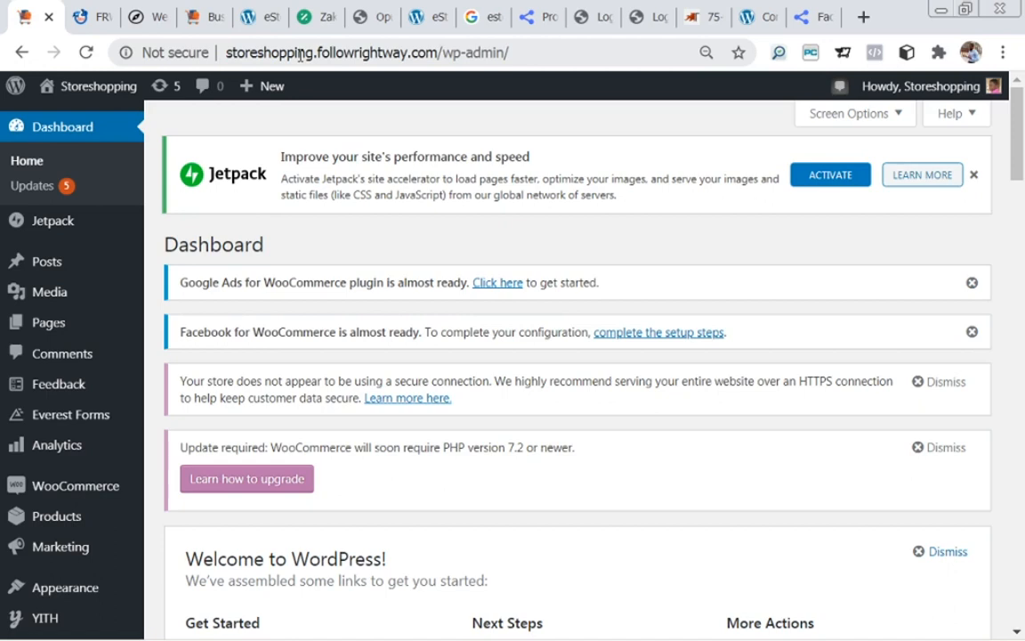
{"action": "left_click", "coordinate": [300, 55]}
{"action": "left_click", "coordinate": [300, 55]}
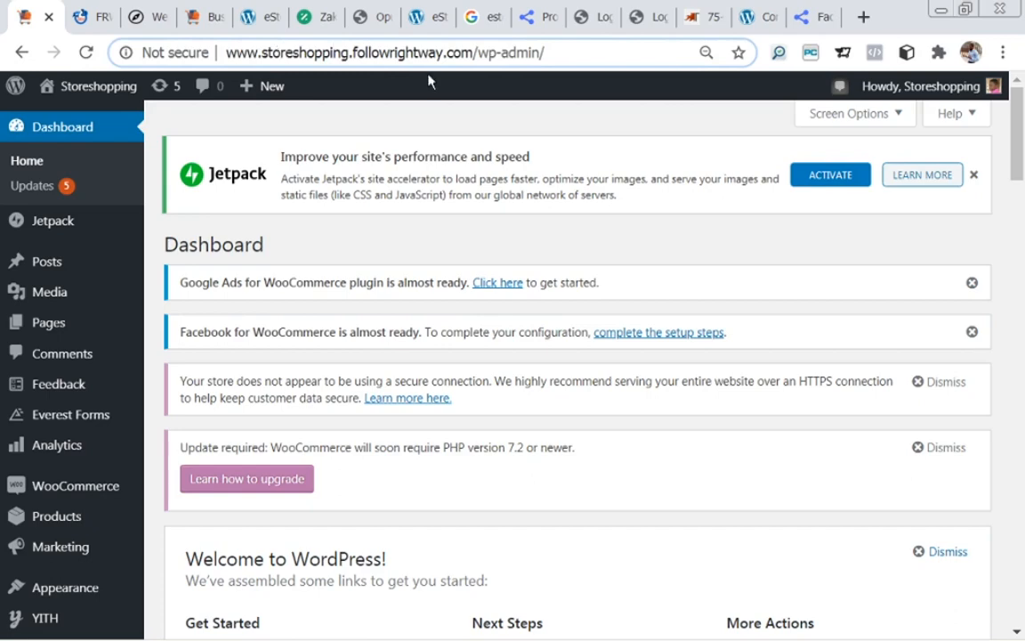
- Open the Reading Settings and review the homepage, posts page, feed and search engine visibility options
{"action": "mouse_move", "coordinate": [921, 86]}
{"action": "left_click_drag", "start_coordinate": [1023, 147], "coordinate": [1021, 208]}
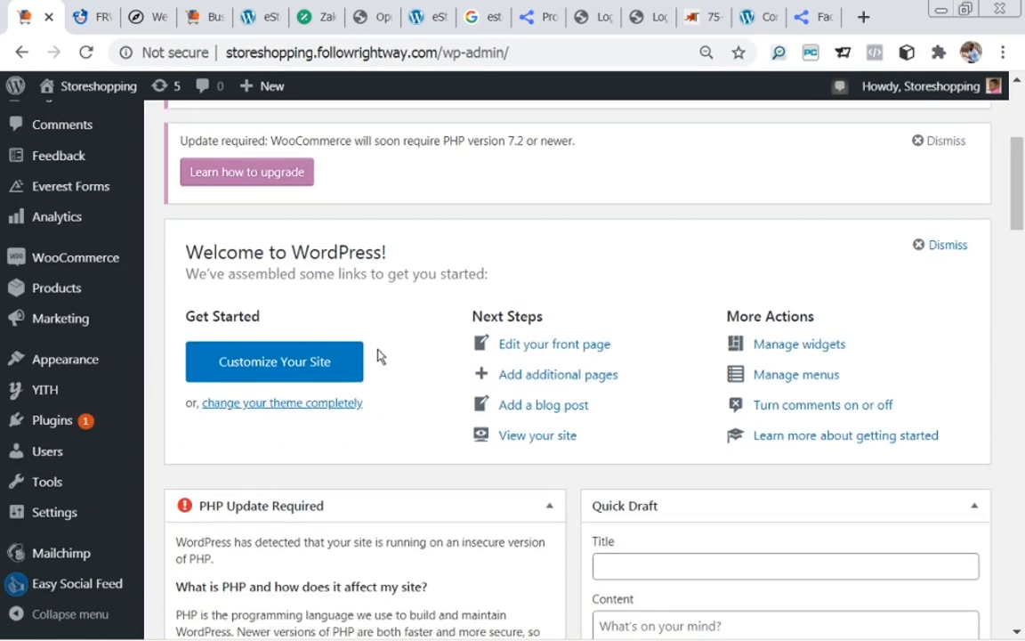
{"action": "mouse_move", "coordinate": [46, 521]}
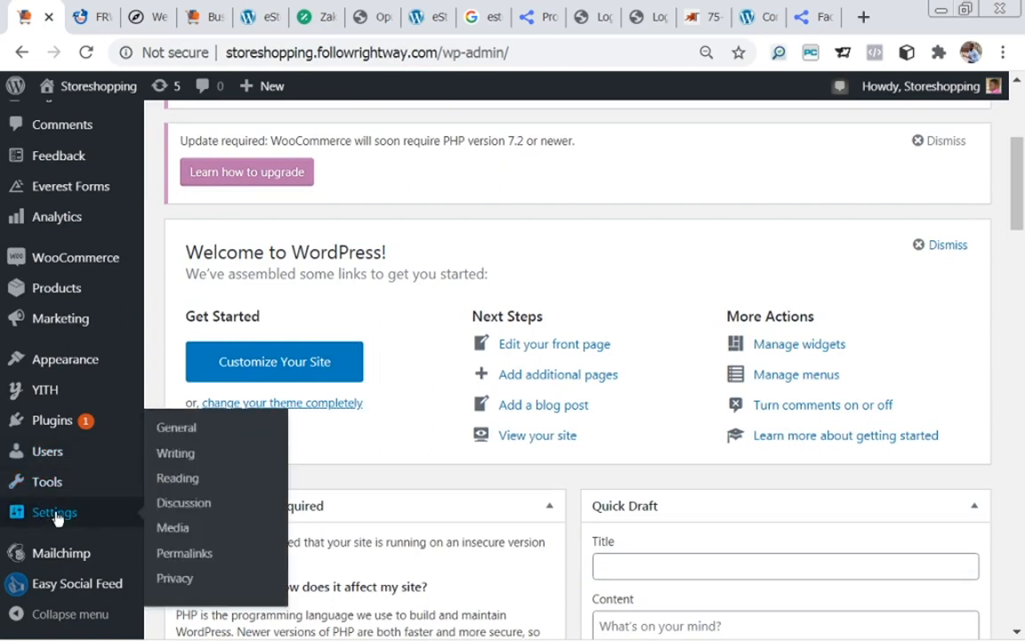
{"action": "left_click", "coordinate": [177, 480]}
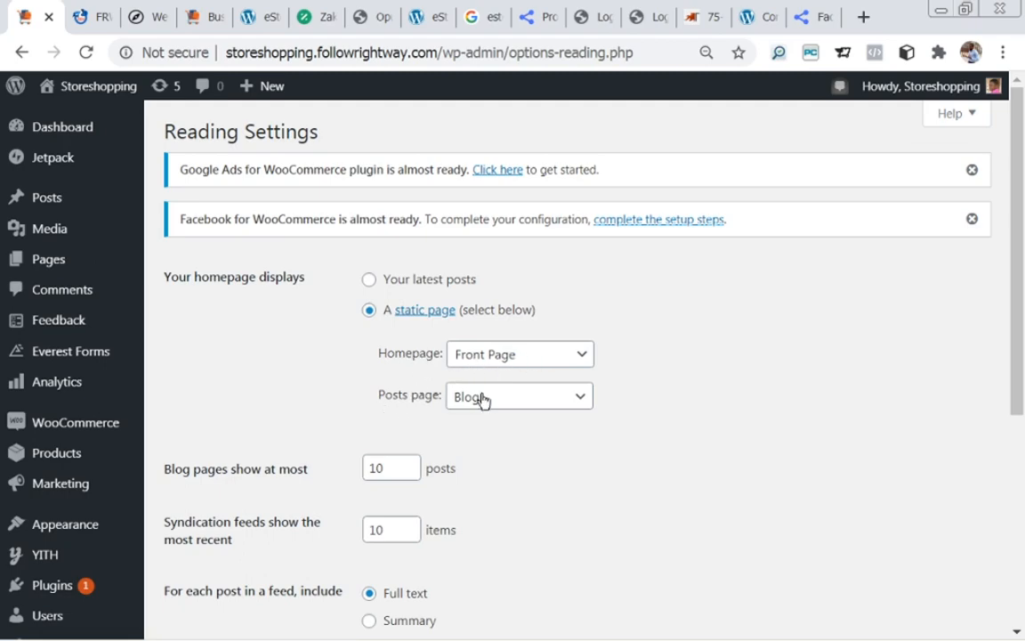
{"action": "left_click_drag", "start_coordinate": [1021, 294], "coordinate": [1014, 441]}
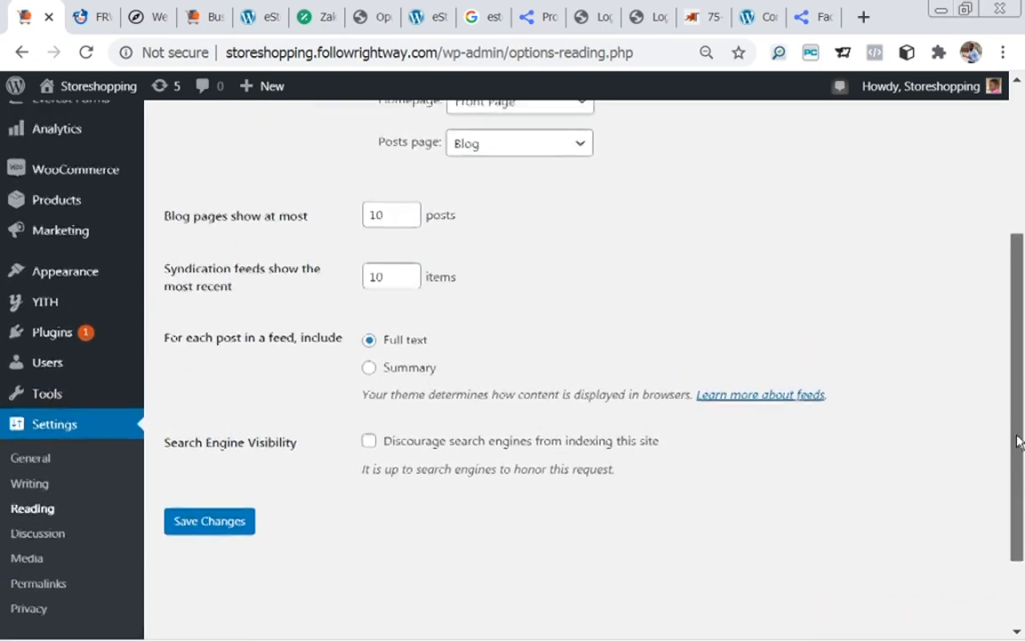
- In the Discussion Settings, require manual comment approval, turn off the previously approved comment requirement, and save the changes
{"action": "left_click", "coordinate": [35, 537]}
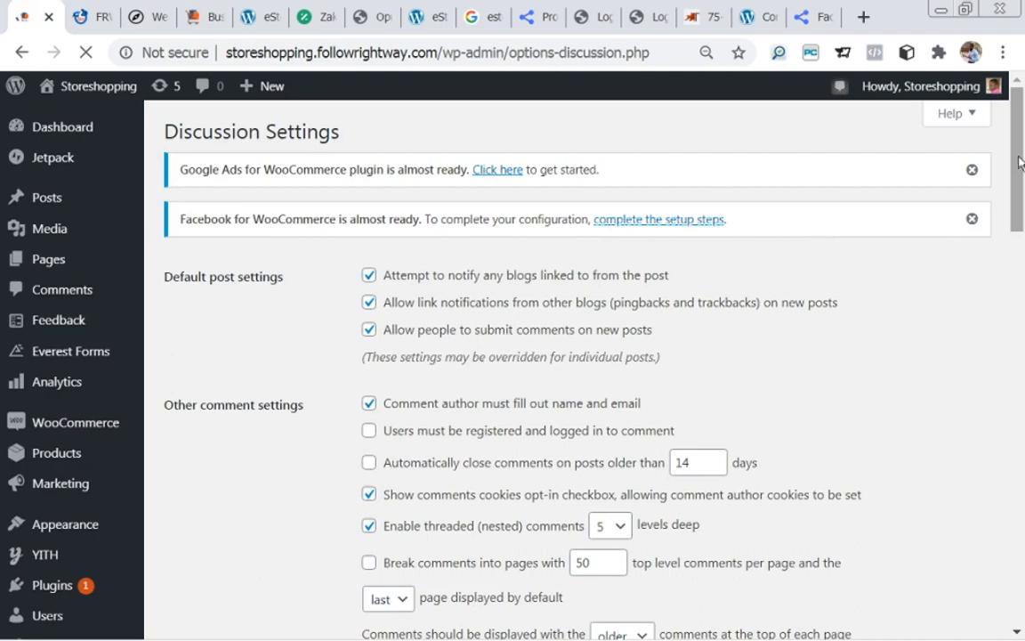
{"action": "scroll", "coordinate": [1020, 178], "scroll_direction": "down", "scroll_amount": 1}
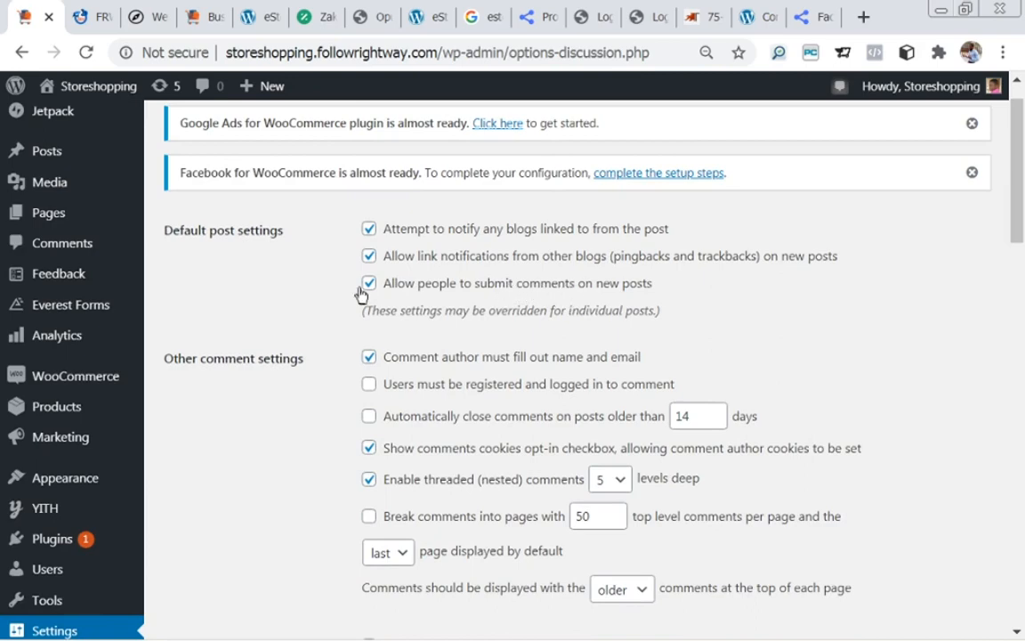
{"action": "left_click_drag", "start_coordinate": [1016, 172], "coordinate": [1010, 267]}
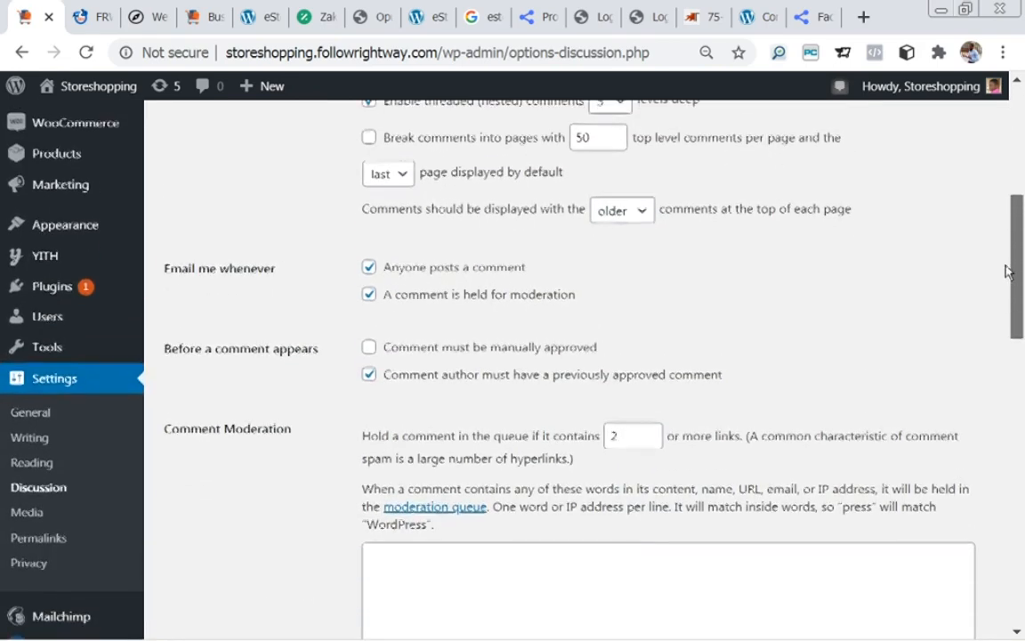
{"action": "left_click", "coordinate": [370, 348]}
{"action": "left_click", "coordinate": [370, 376]}
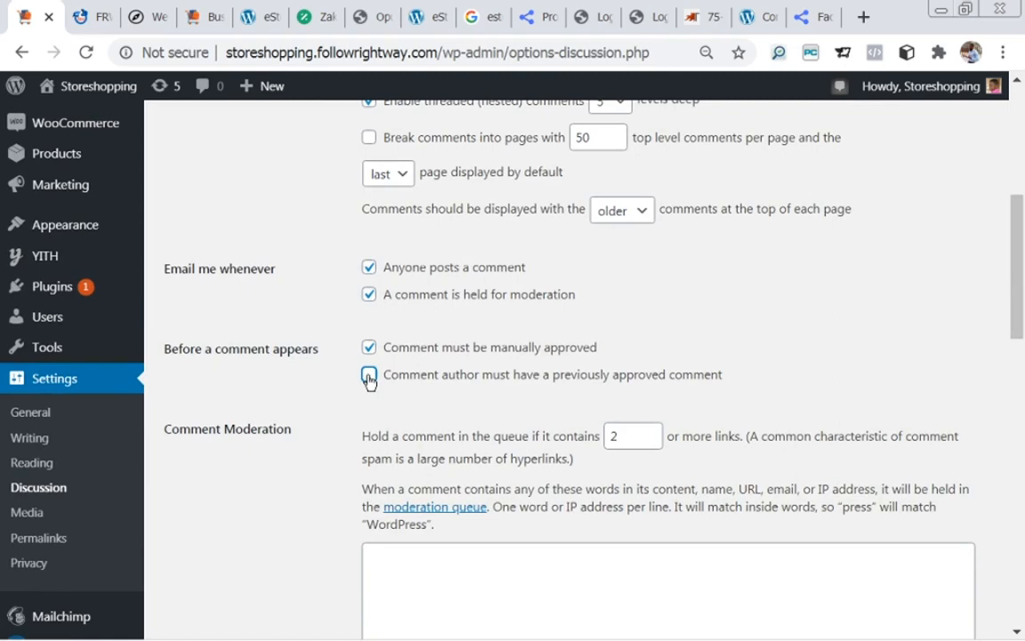
{"action": "left_click_drag", "start_coordinate": [1020, 300], "coordinate": [1017, 579]}
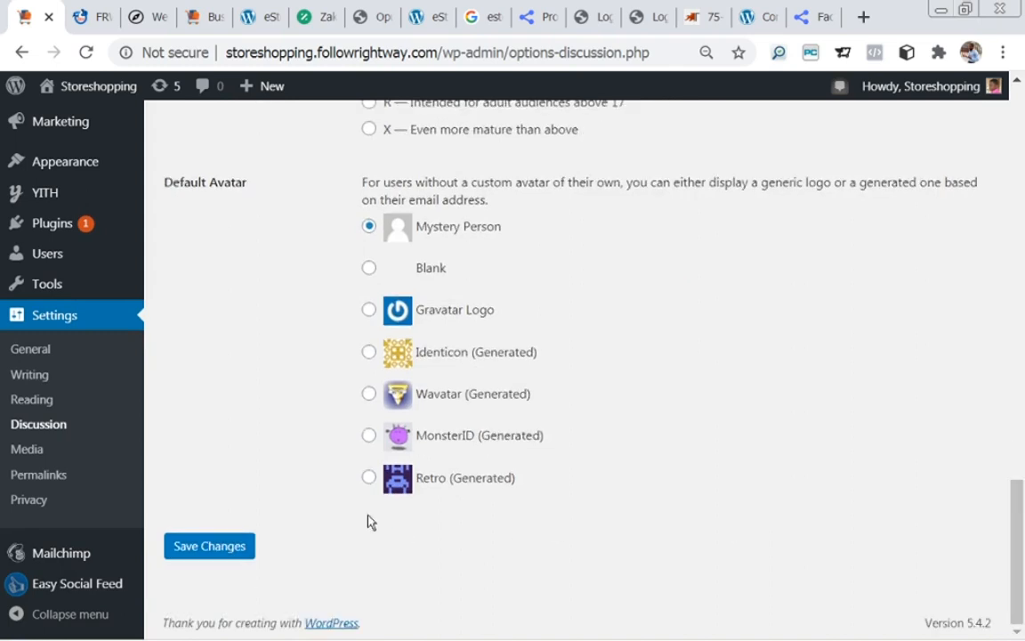
{"action": "left_click", "coordinate": [241, 554]}
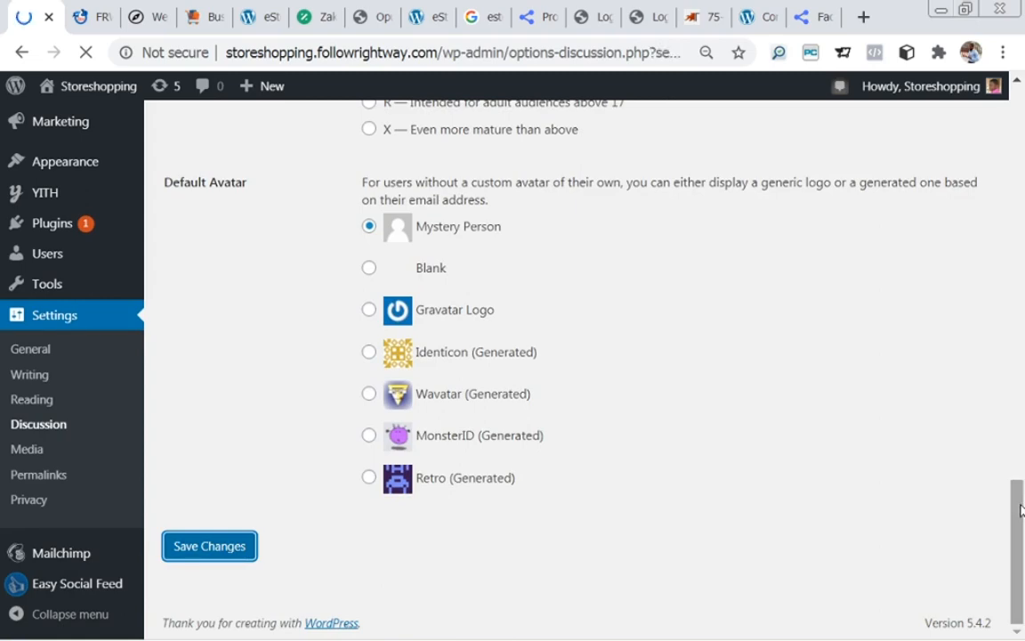
{"action": "left_click_drag", "start_coordinate": [1024, 181], "coordinate": [1023, 356]}
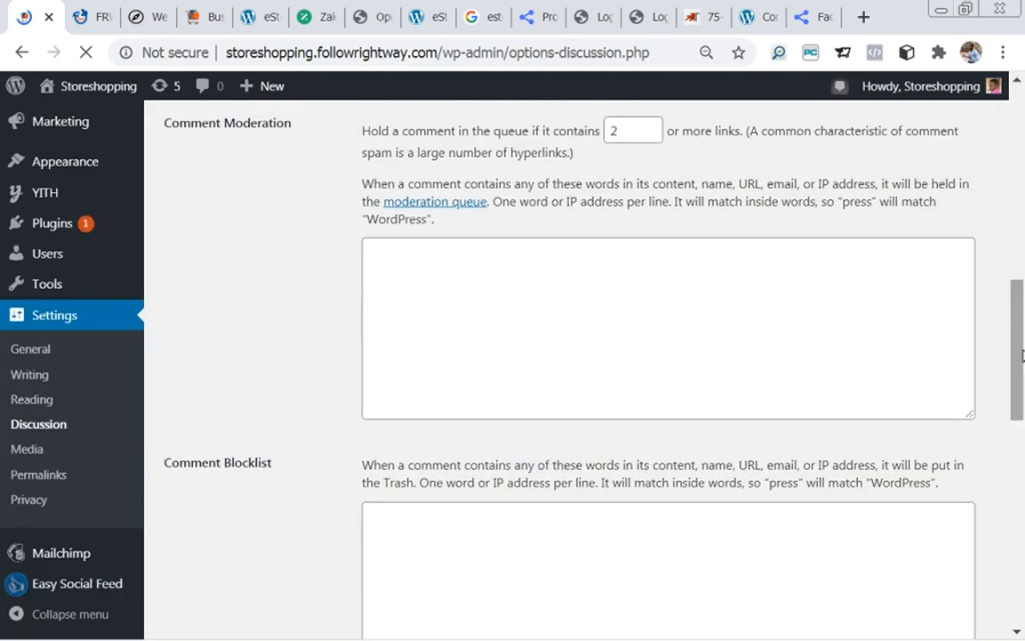
- Set the site's permalink structure to Post name in the Permalink Settings and save it
{"action": "left_click", "coordinate": [46, 477]}
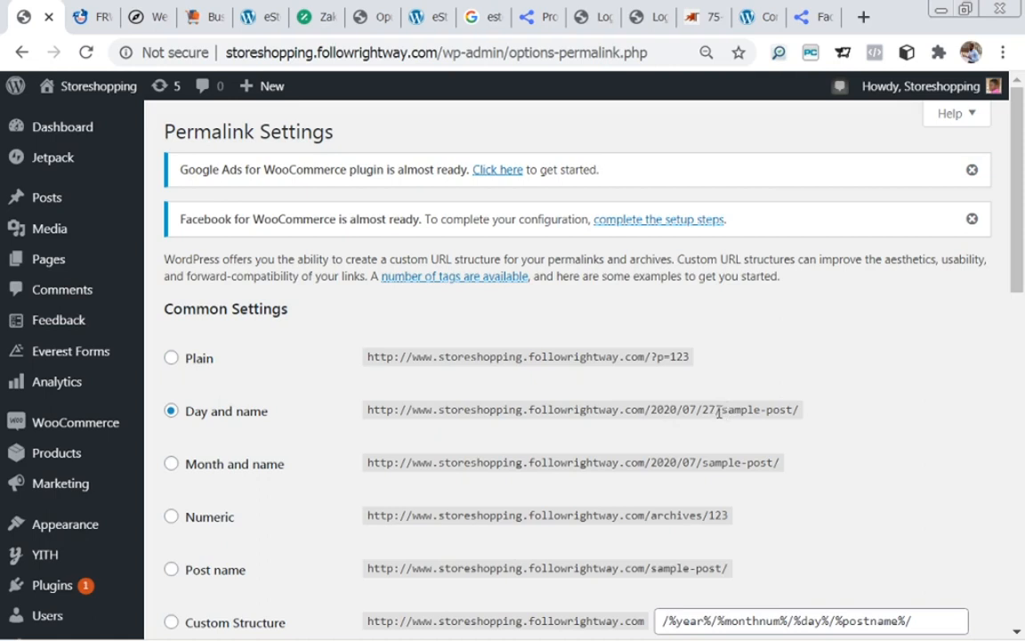
{"action": "left_click_drag", "start_coordinate": [1016, 227], "coordinate": [1021, 292]}
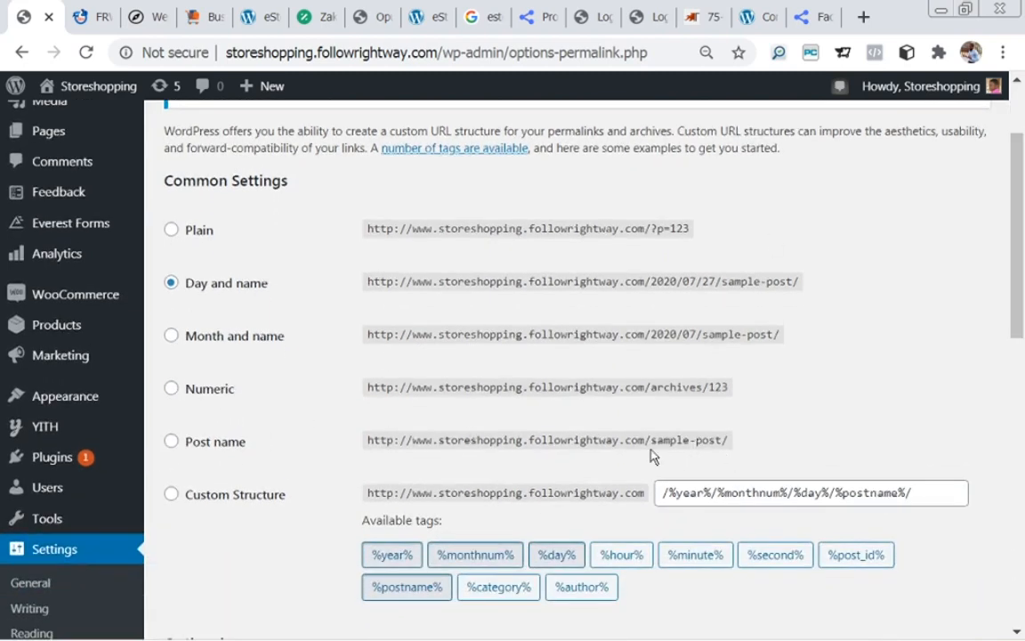
{"action": "mouse_move", "coordinate": [181, 449]}
{"action": "left_click", "coordinate": [171, 441]}
{"action": "left_click_drag", "start_coordinate": [1021, 264], "coordinate": [1022, 551]}
{"action": "left_click", "coordinate": [216, 547]}
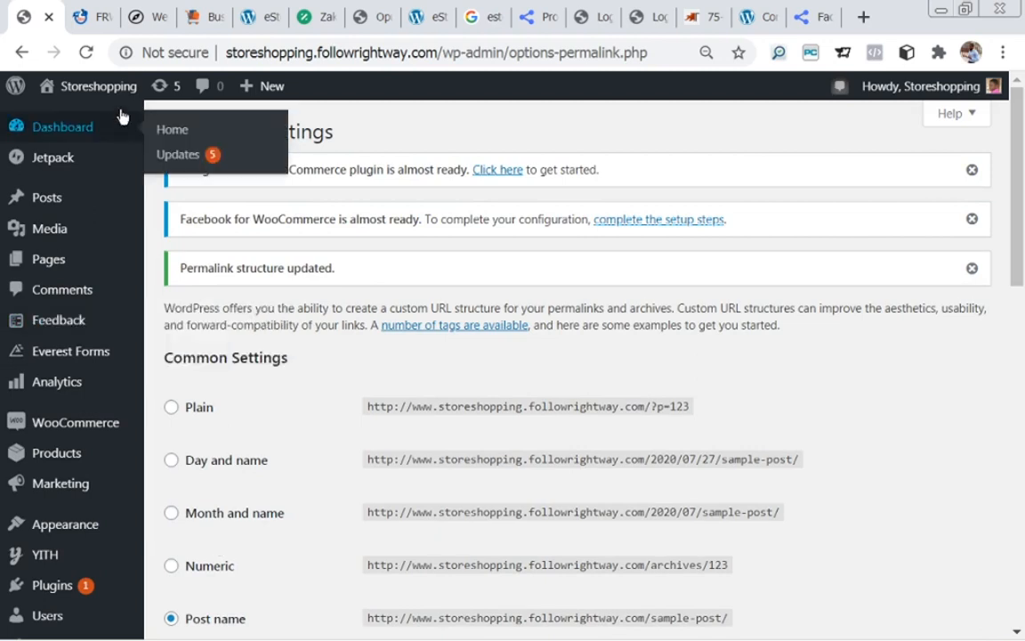
- Visit the Storeshopping storefront and examine its header, Men Collection products and footer
{"action": "mouse_move", "coordinate": [98, 86]}
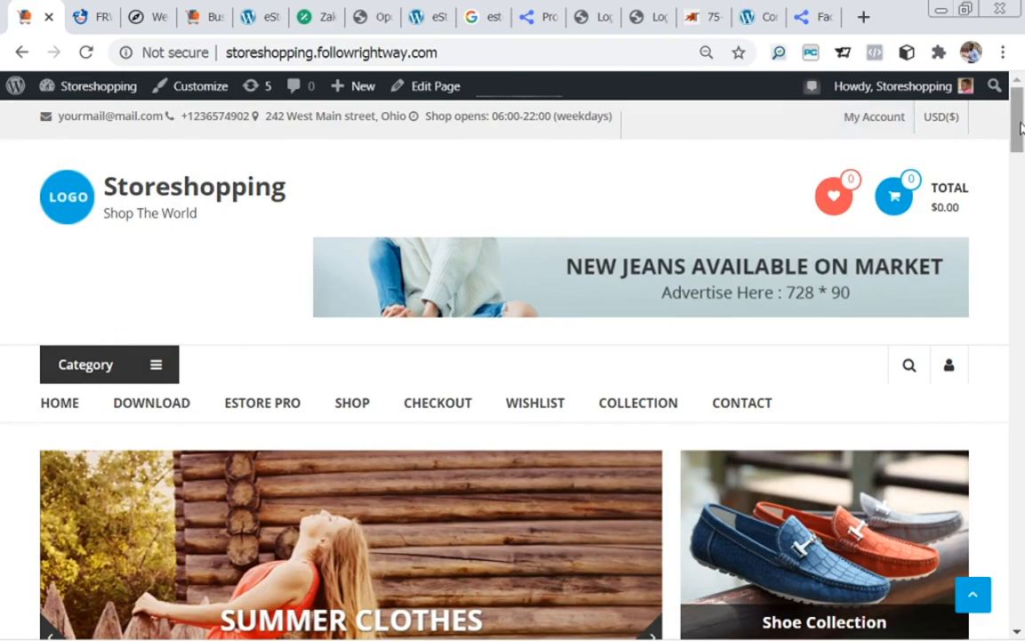
{"action": "left_click_drag", "start_coordinate": [1021, 129], "coordinate": [1023, 623]}
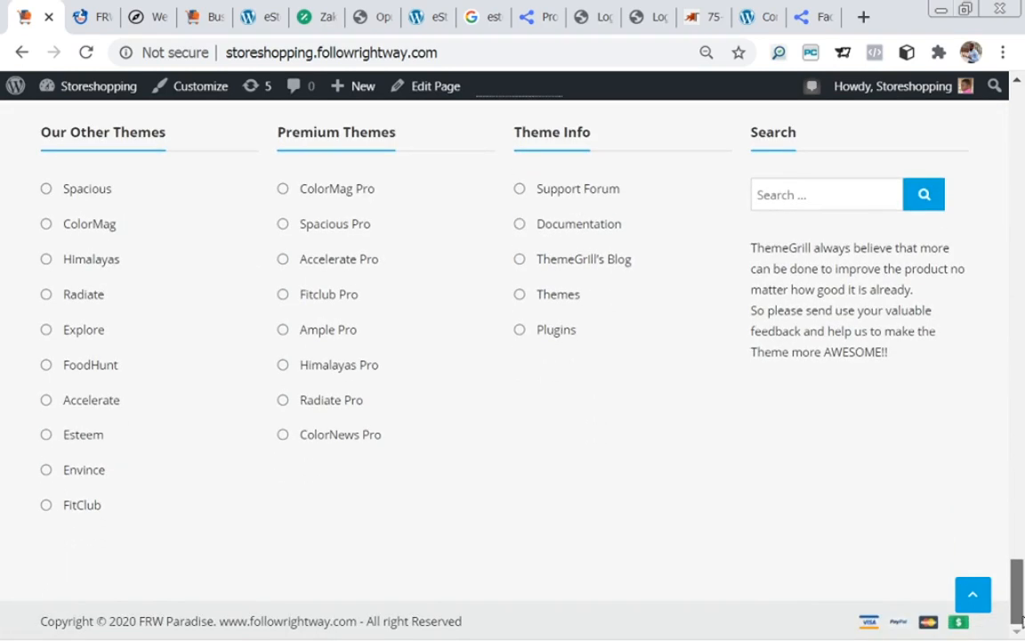
{"action": "left_click_drag", "start_coordinate": [1021, 623], "coordinate": [993, 119]}
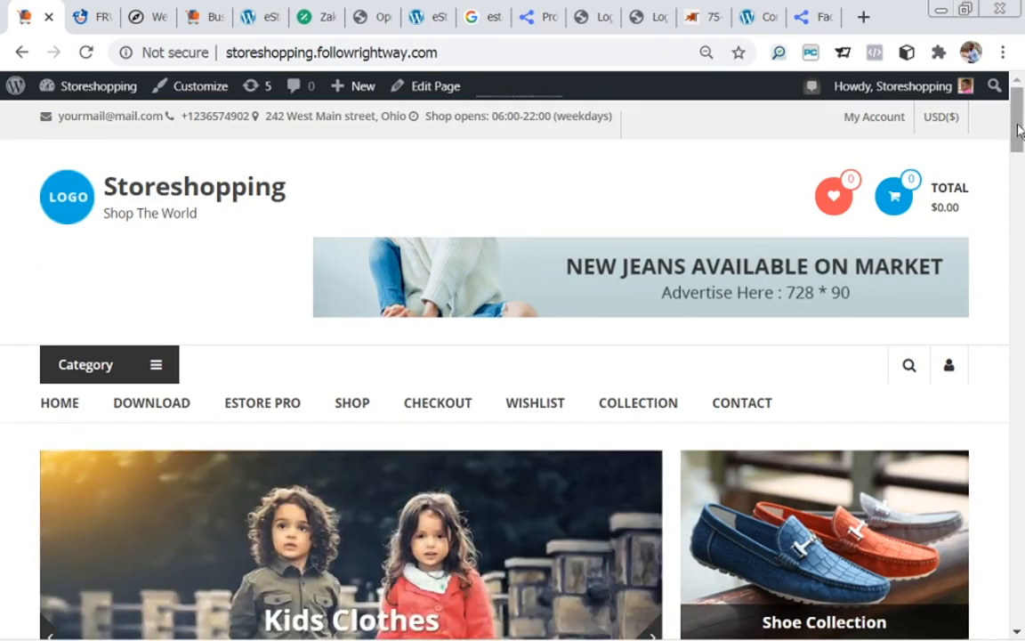
{"action": "left_click_drag", "start_coordinate": [1020, 131], "coordinate": [1020, 207]}
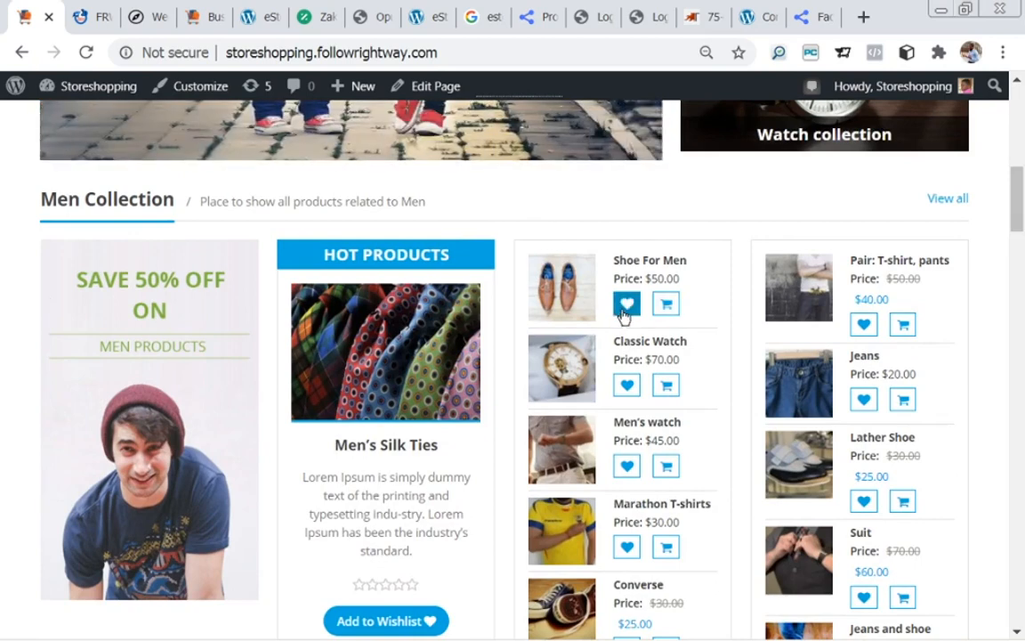
{"action": "left_click_drag", "start_coordinate": [1017, 194], "coordinate": [1019, 107]}
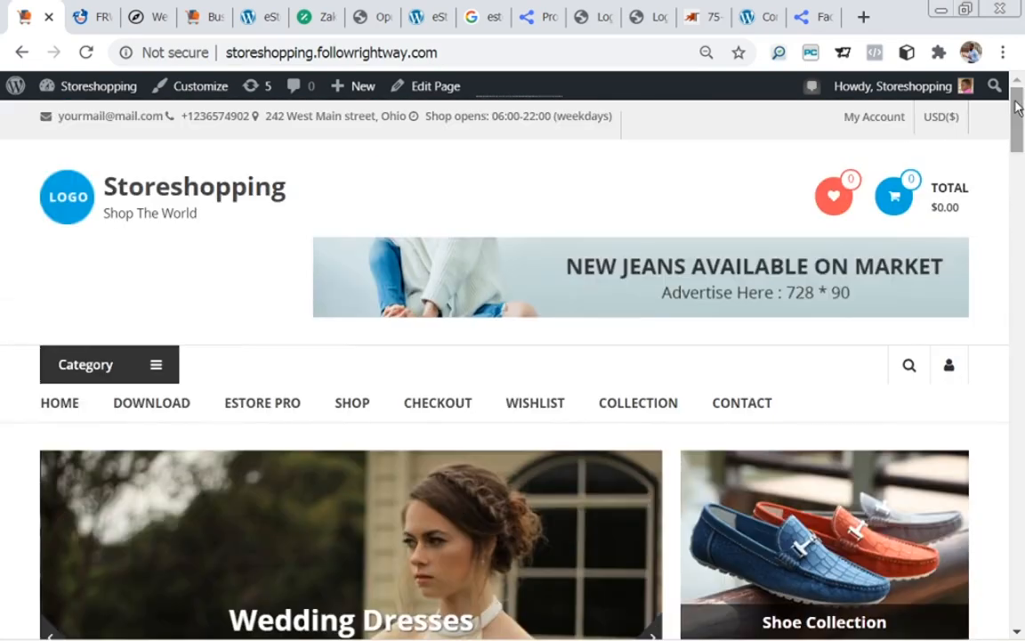
{"action": "mouse_move", "coordinate": [895, 196]}
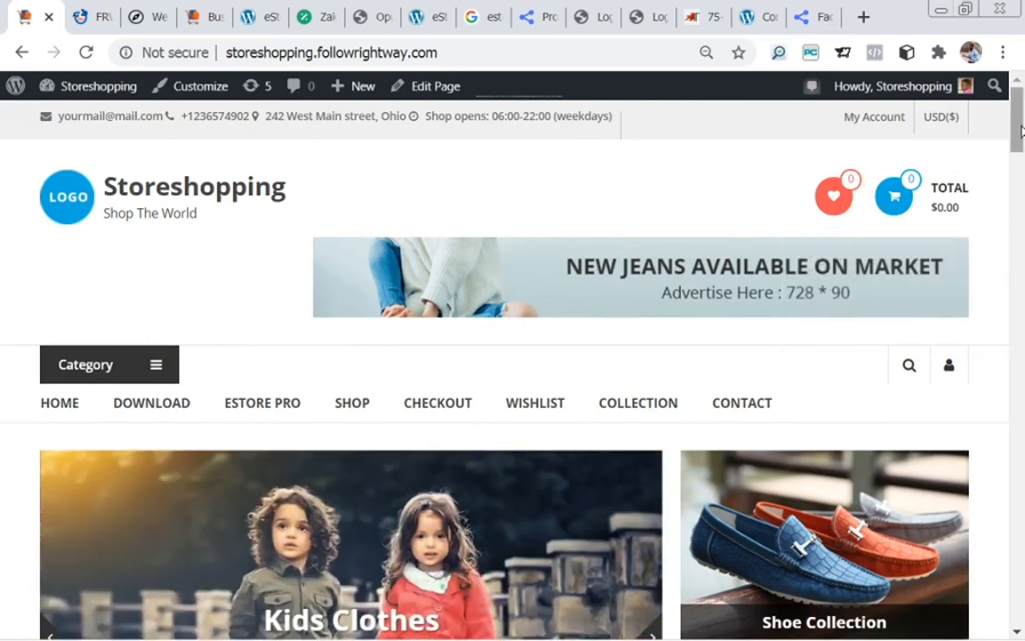
- Add the Shoe For Men product from the Men Collection to both the cart and the wishlist
{"action": "left_click_drag", "start_coordinate": [1022, 131], "coordinate": [1015, 211]}
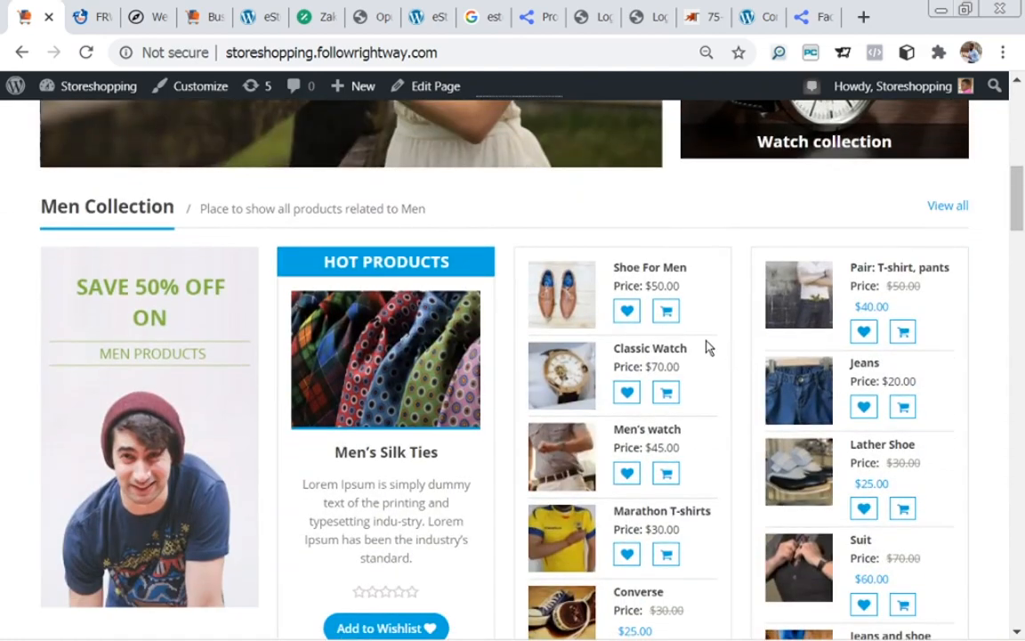
{"action": "left_click", "coordinate": [666, 312]}
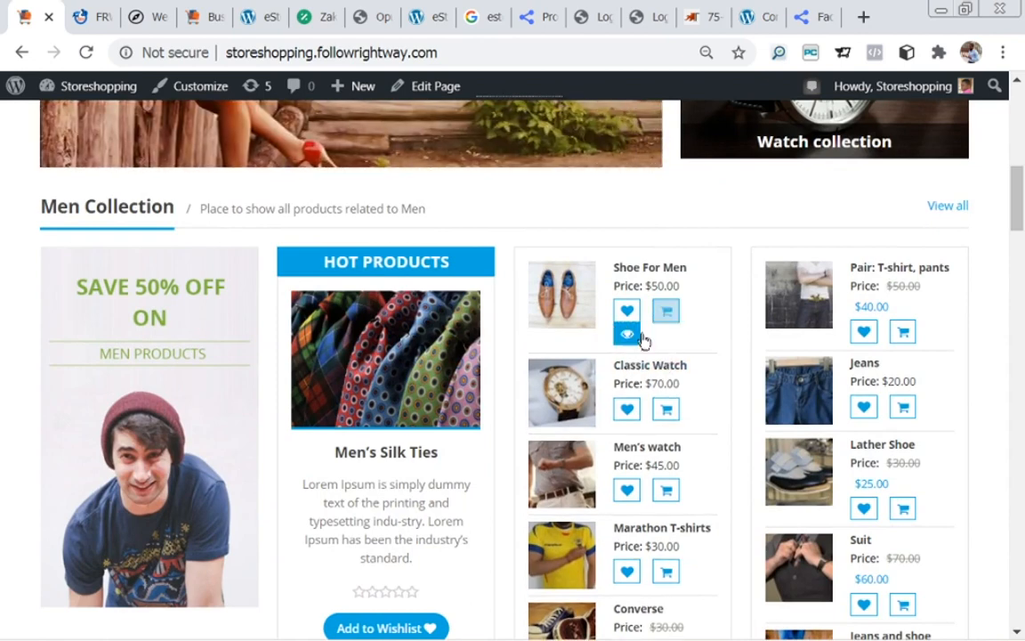
{"action": "left_click", "coordinate": [628, 311]}
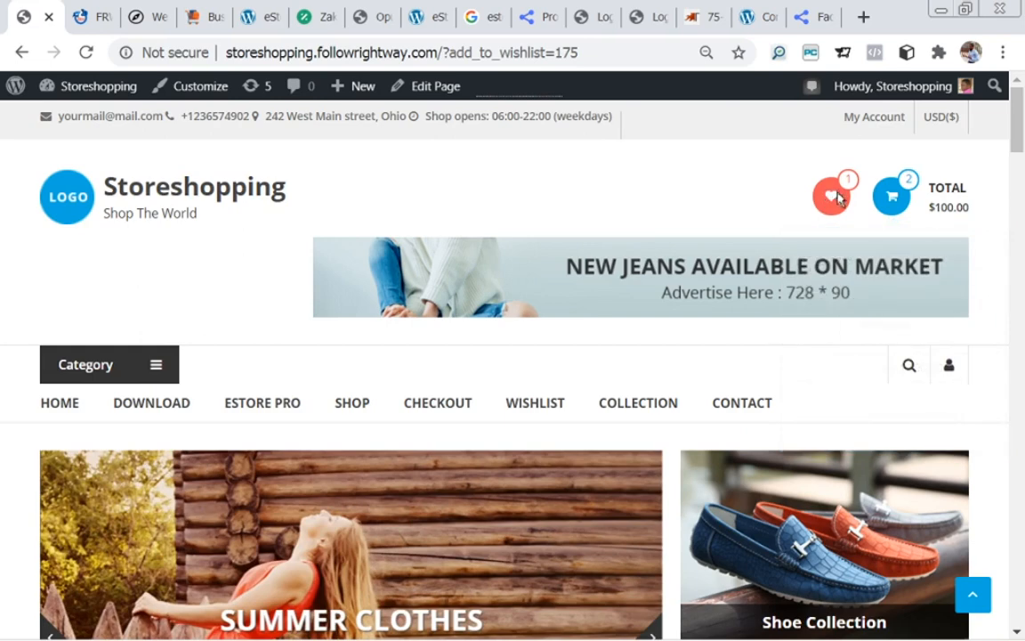
- Review the product listed on the store's Wishlist page, and open the Cart page
{"action": "left_click", "coordinate": [837, 198]}
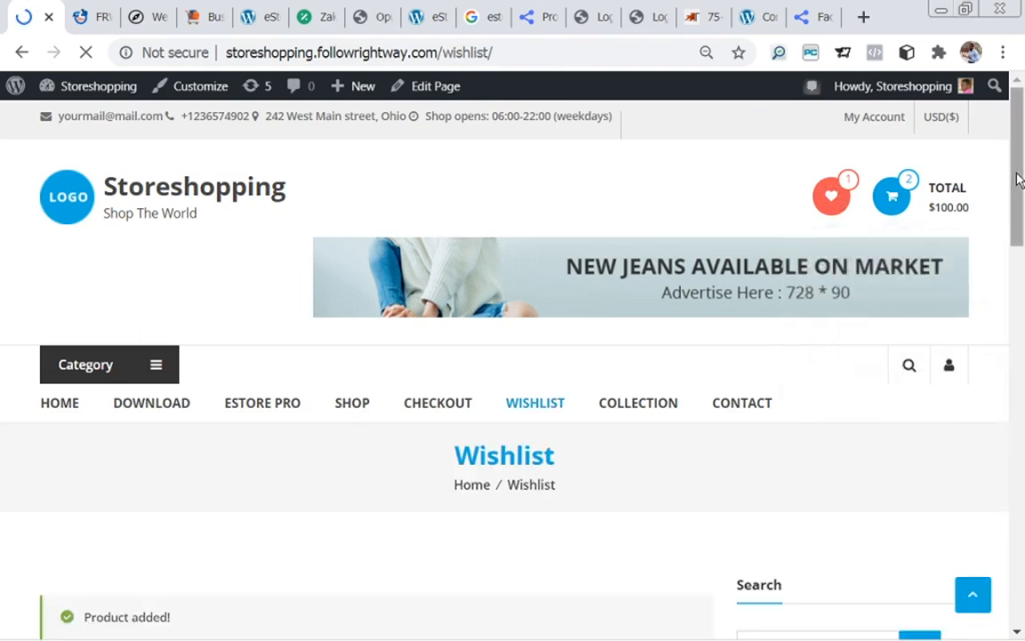
{"action": "left_click_drag", "start_coordinate": [1012, 182], "coordinate": [568, 284]}
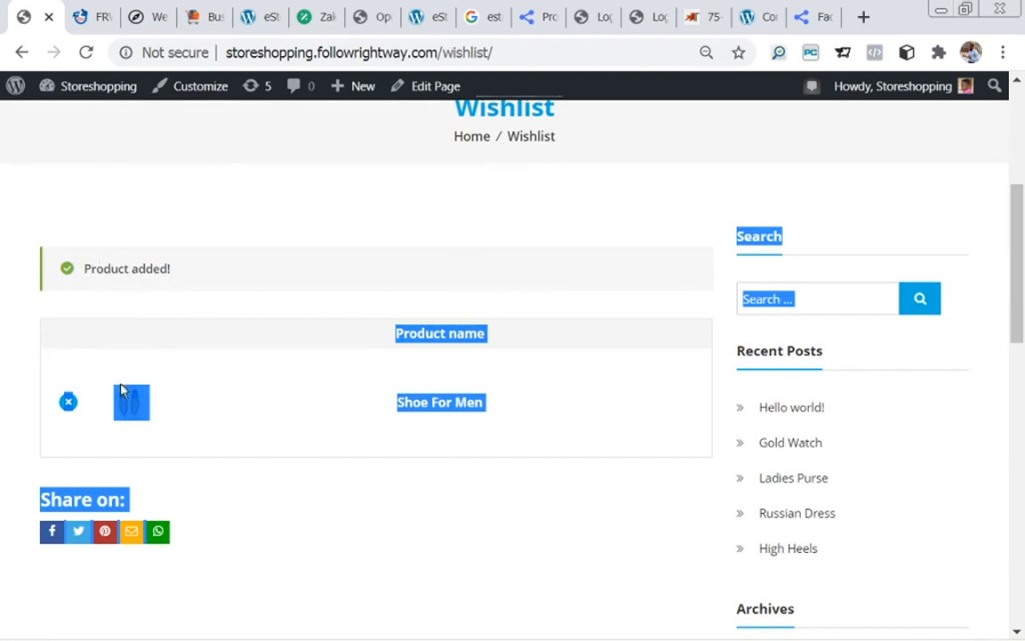
{"action": "left_click", "coordinate": [231, 412]}
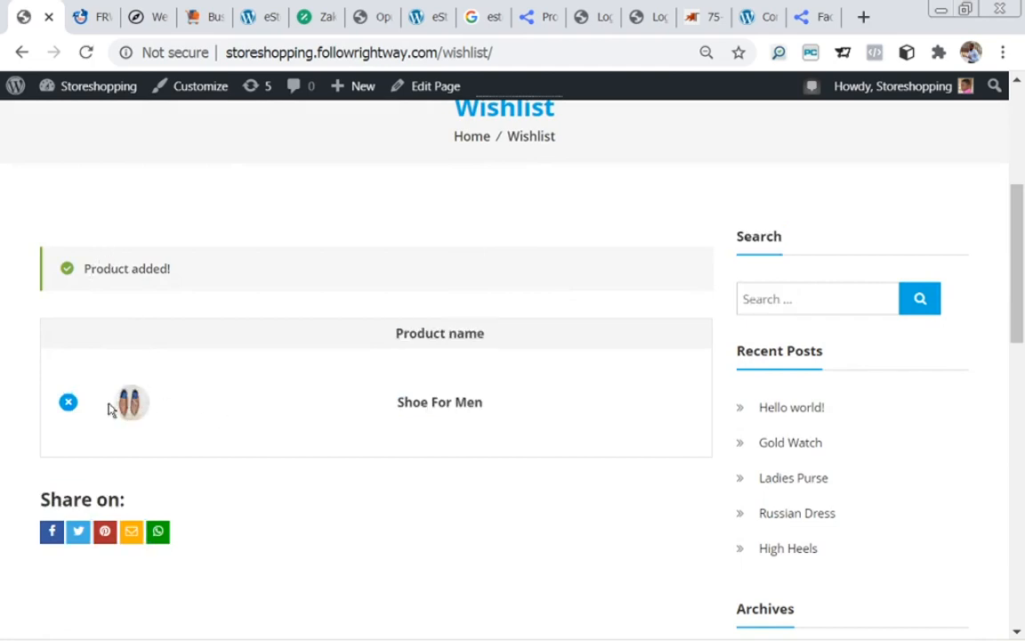
{"action": "left_click_drag", "start_coordinate": [1019, 272], "coordinate": [1015, 169]}
{"action": "left_click", "coordinate": [895, 194]}
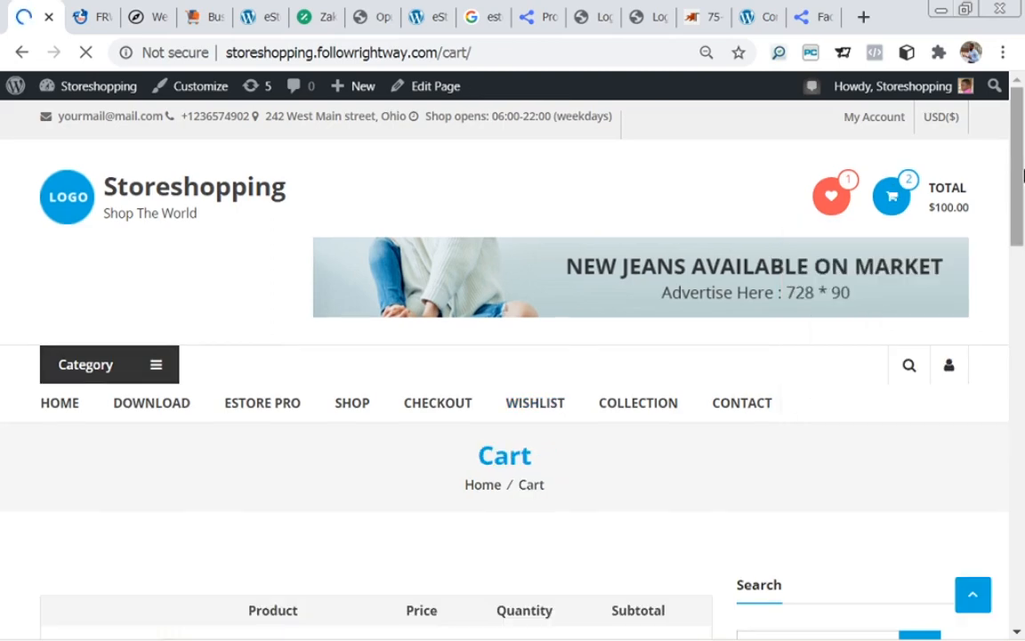
- Review the Shoe For Men item and the totals on the Cart page, and proceed to checkout
{"action": "left_click_drag", "start_coordinate": [1021, 113], "coordinate": [1009, 189]}
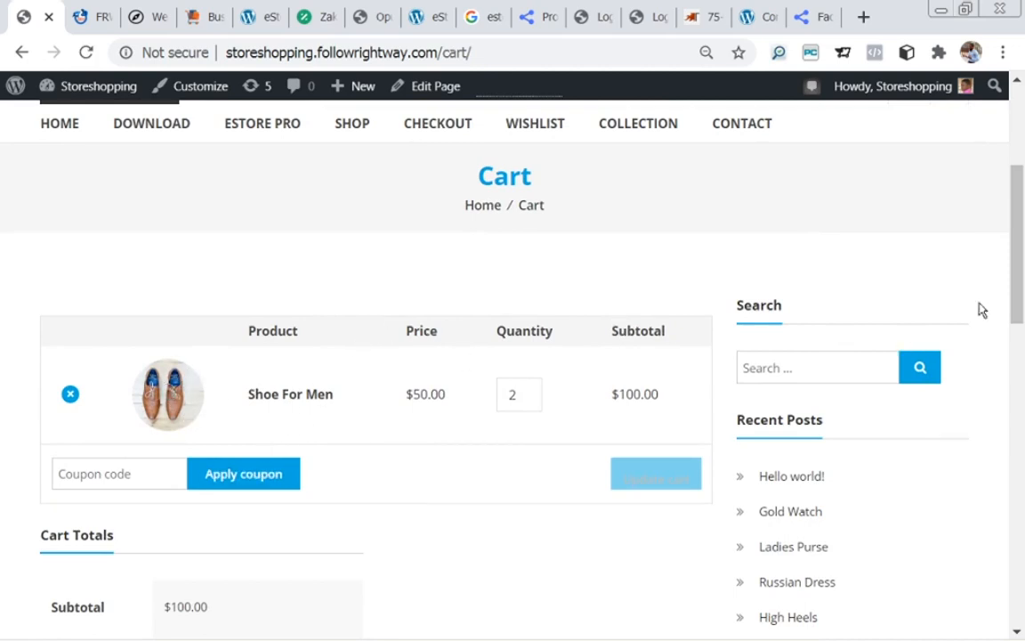
{"action": "left_click_drag", "start_coordinate": [1018, 304], "coordinate": [1002, 401]}
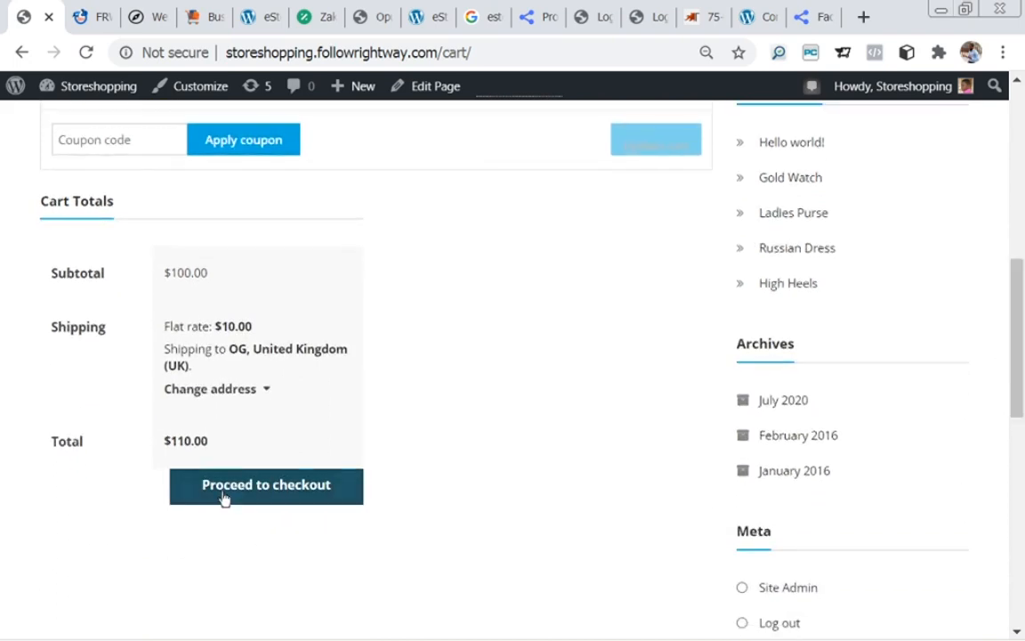
{"action": "left_click", "coordinate": [293, 495]}
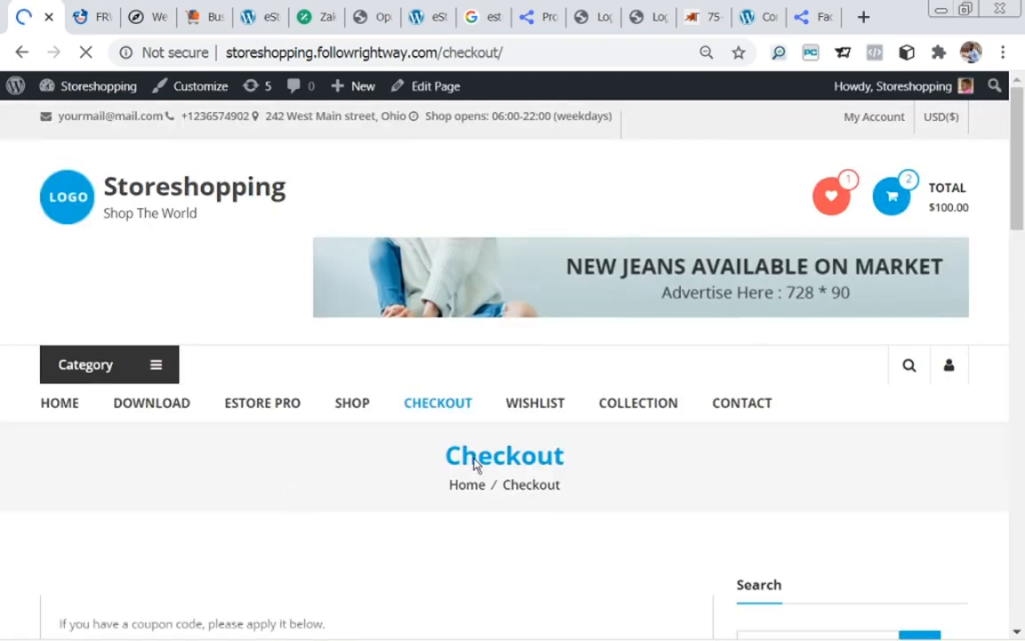
- Examine the Checkout page's billing details, order summary and PayPal payment section
{"action": "left_click_drag", "start_coordinate": [1015, 197], "coordinate": [1013, 289]}
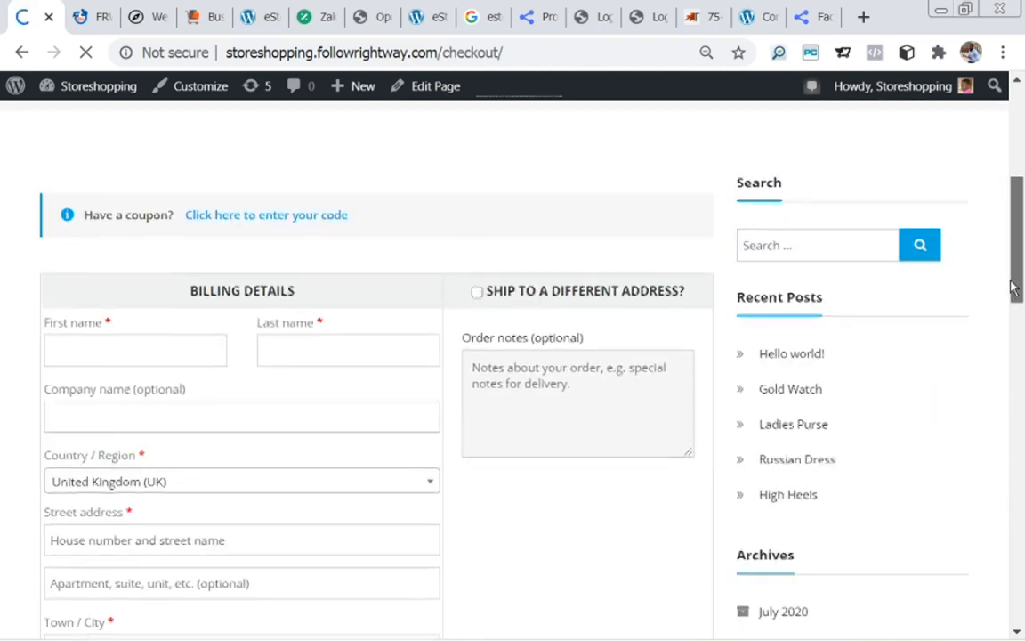
{"action": "scroll", "coordinate": [772, 267], "scroll_direction": "down", "scroll_amount": 1}
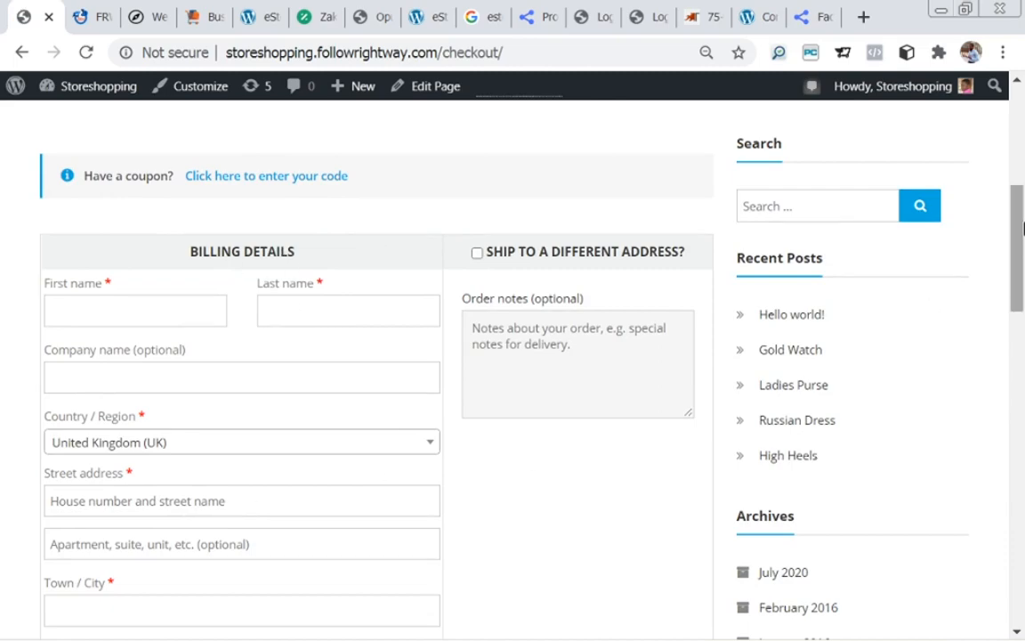
{"action": "left_click_drag", "start_coordinate": [1014, 230], "coordinate": [1000, 369]}
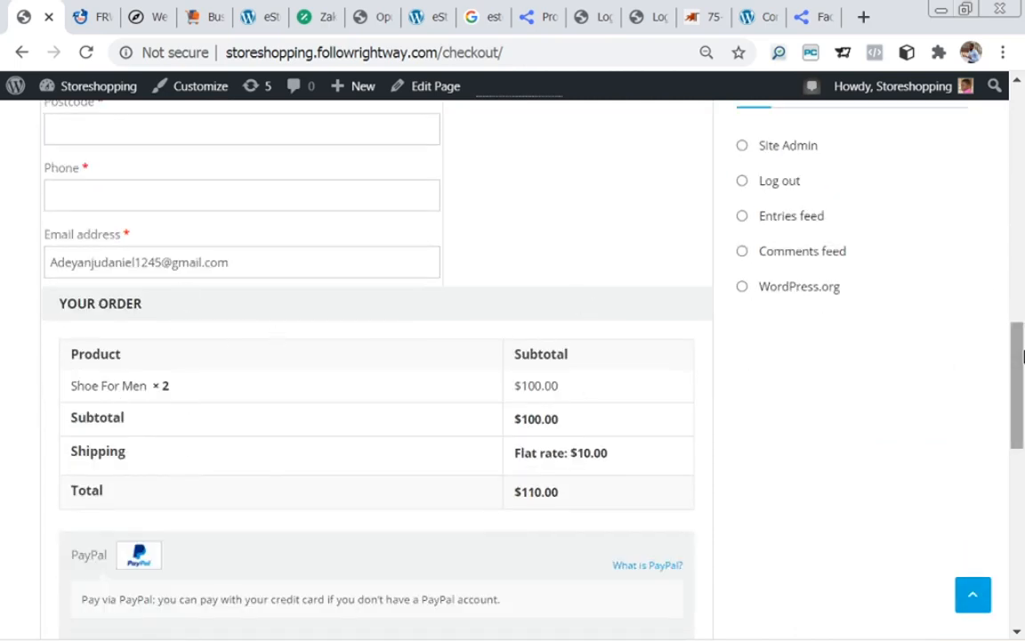
{"action": "left_click_drag", "start_coordinate": [1017, 345], "coordinate": [1019, 412]}
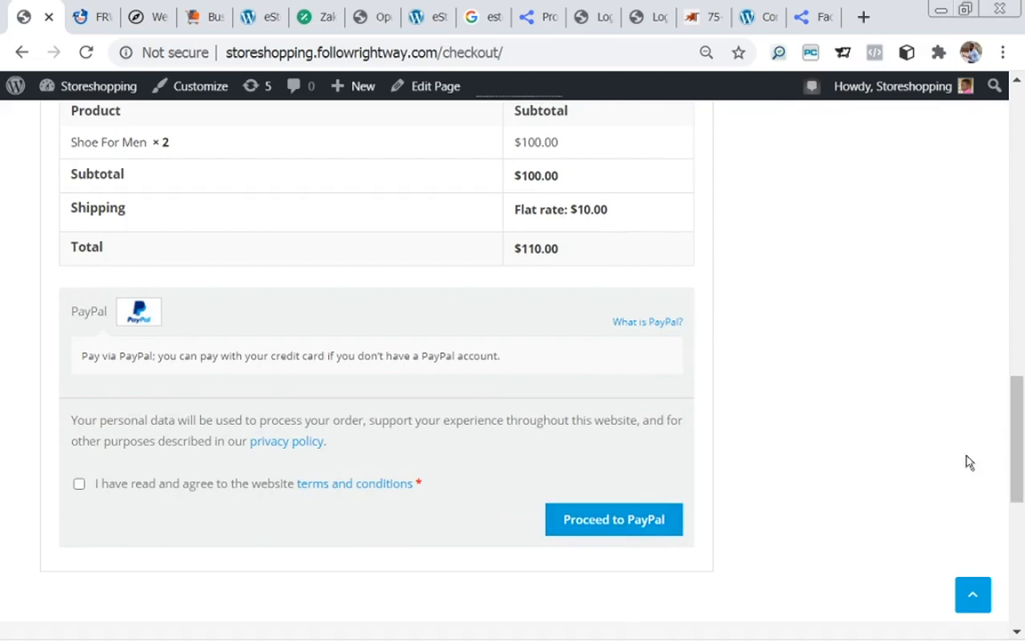
{"action": "left_click_drag", "start_coordinate": [1020, 483], "coordinate": [1022, 185]}
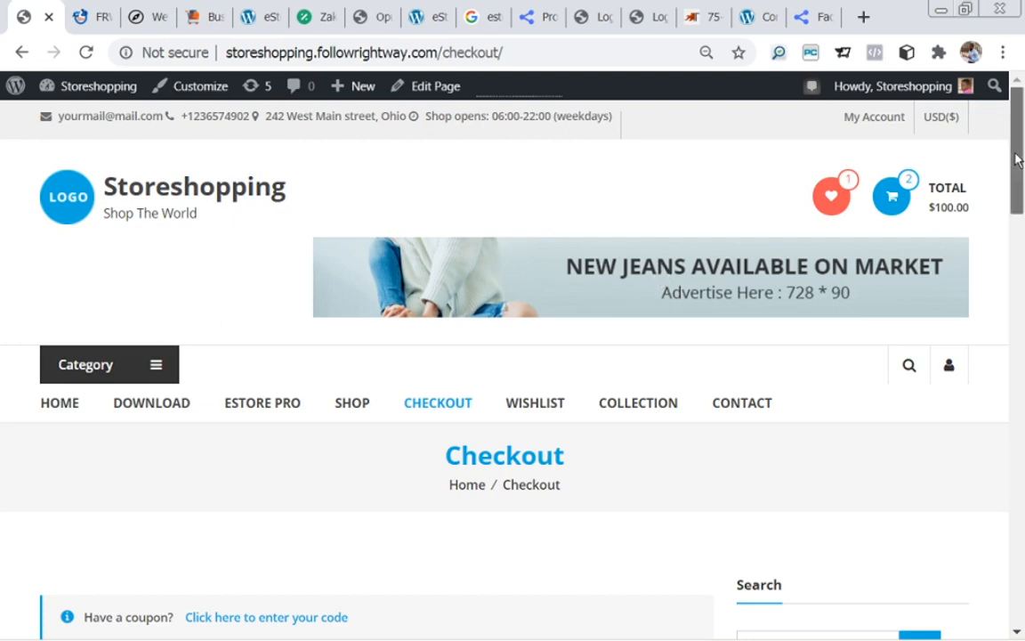
{"action": "left_click_drag", "start_coordinate": [1024, 191], "coordinate": [1014, 98]}
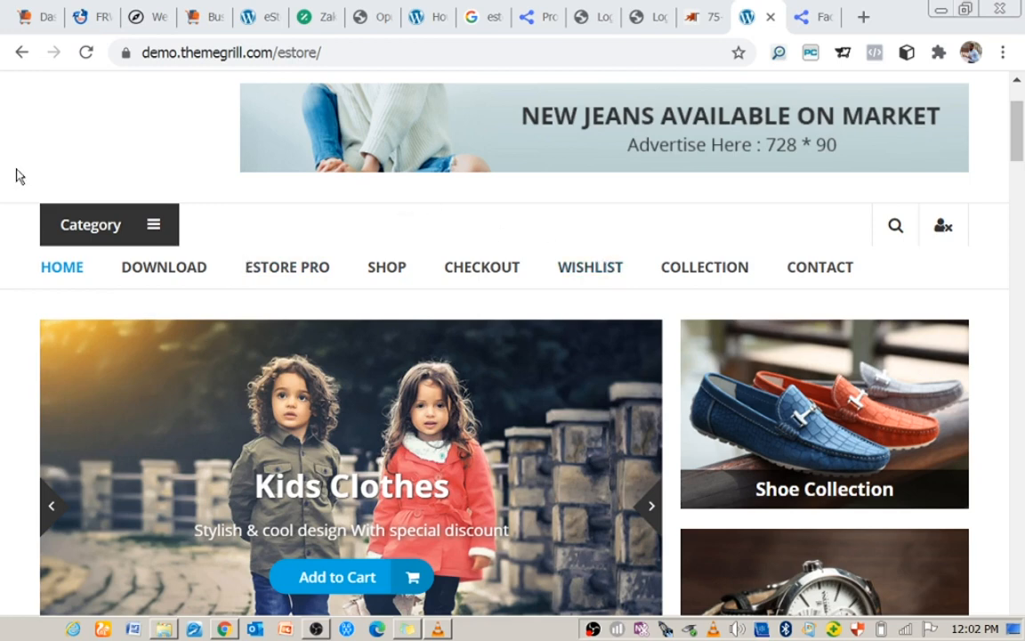
- Return to the Storeshopping WordPress admin and open the Menus page under Appearance
{"action": "left_click", "coordinate": [25, 17]}
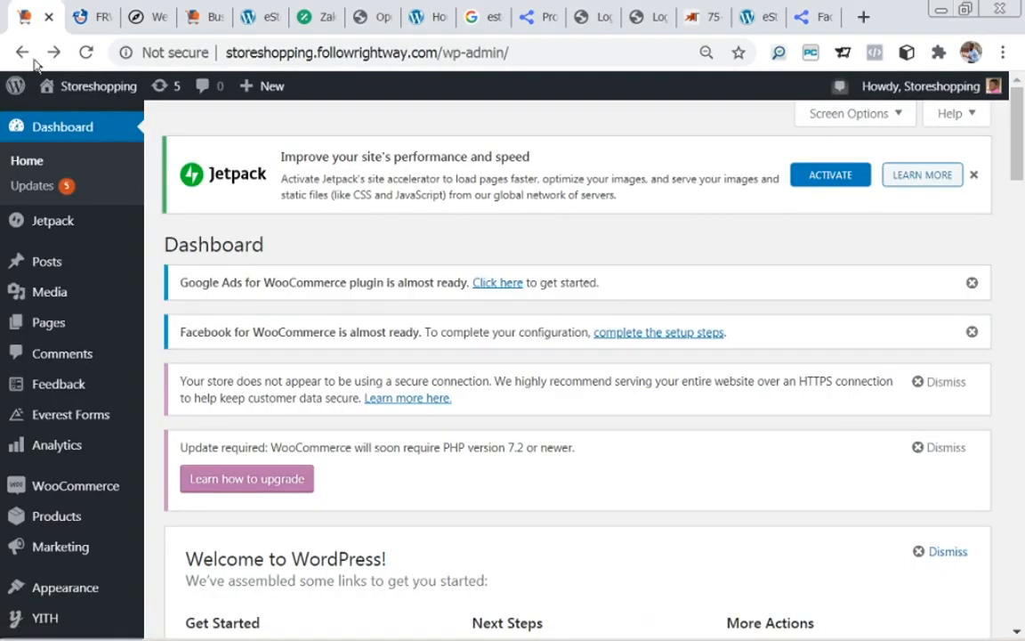
{"action": "mouse_move", "coordinate": [73, 488]}
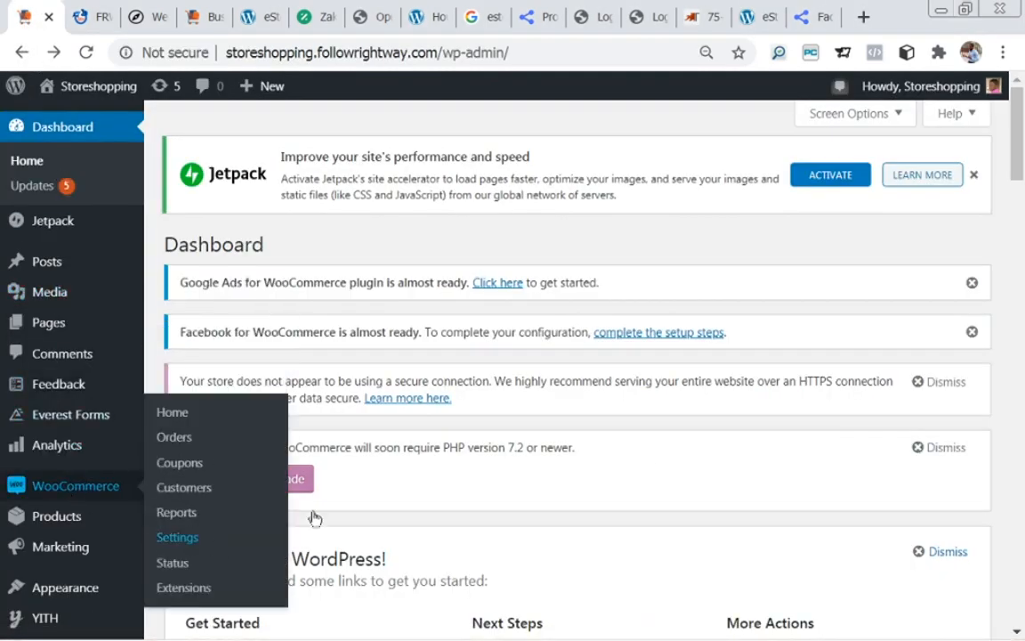
{"action": "scroll", "coordinate": [65, 369], "scroll_direction": "down", "scroll_amount": 3}
{"action": "mouse_move", "coordinate": [65, 370]}
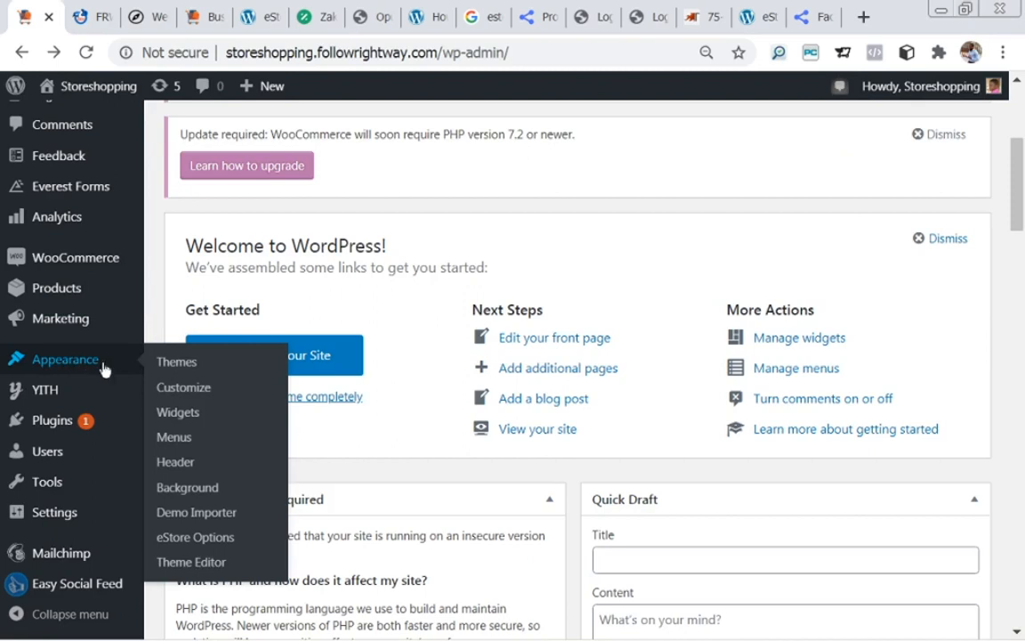
{"action": "left_click", "coordinate": [174, 442]}
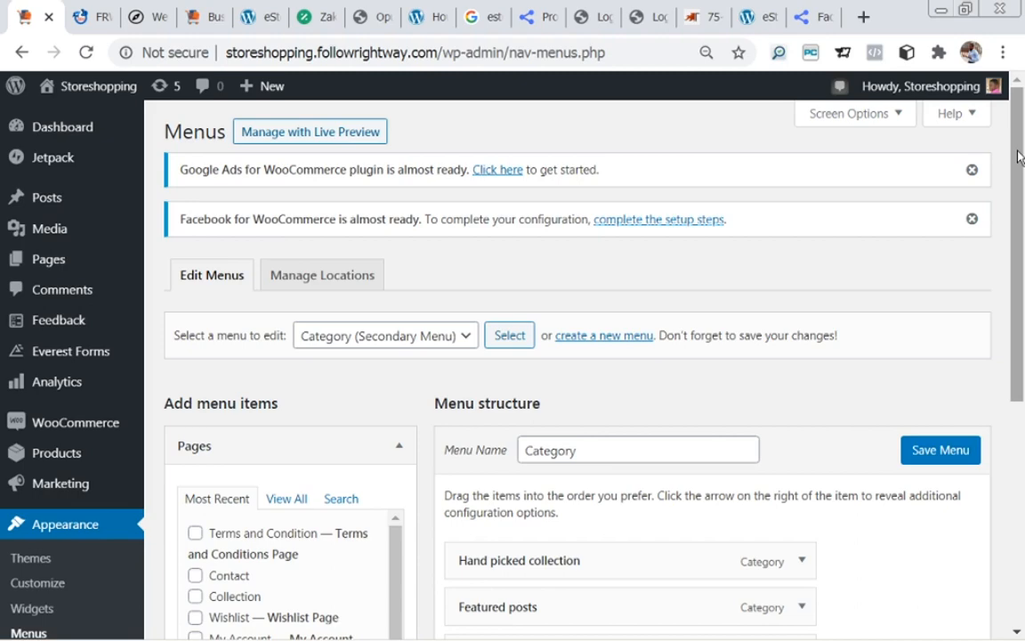
- Compare the site's list of editable menus with the header navigation on the ThemeGrill eStore demo
{"action": "left_click_drag", "start_coordinate": [1020, 157], "coordinate": [1012, 233]}
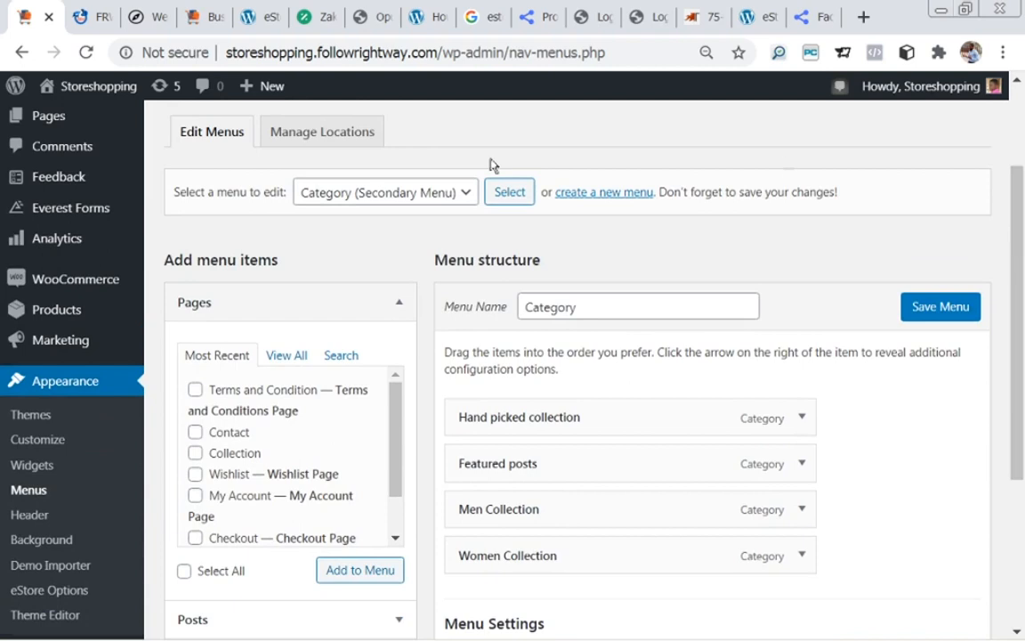
{"action": "left_click", "coordinate": [469, 191]}
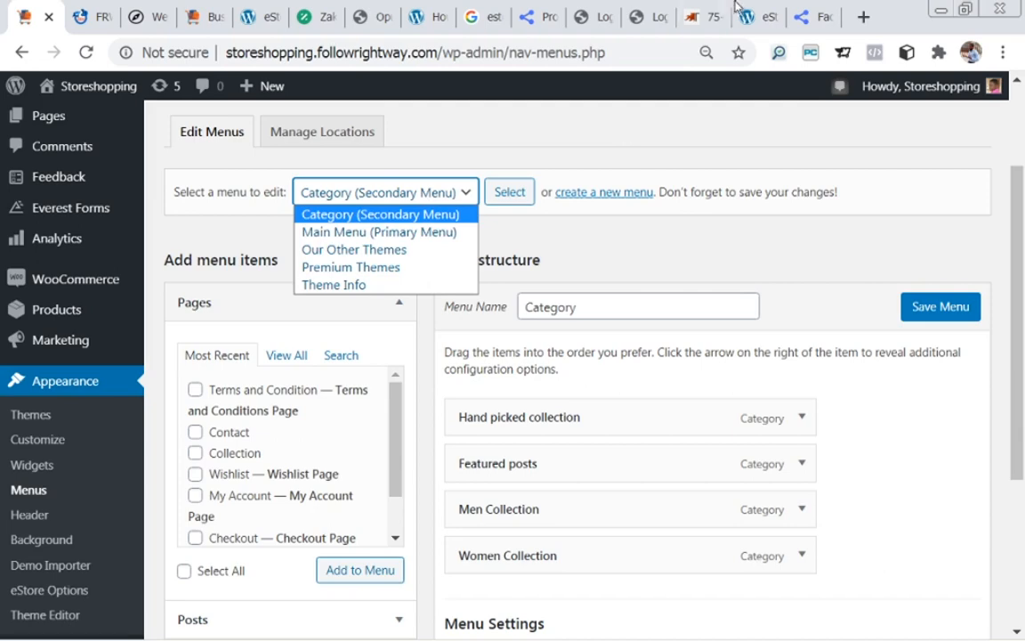
{"action": "left_click", "coordinate": [757, 16]}
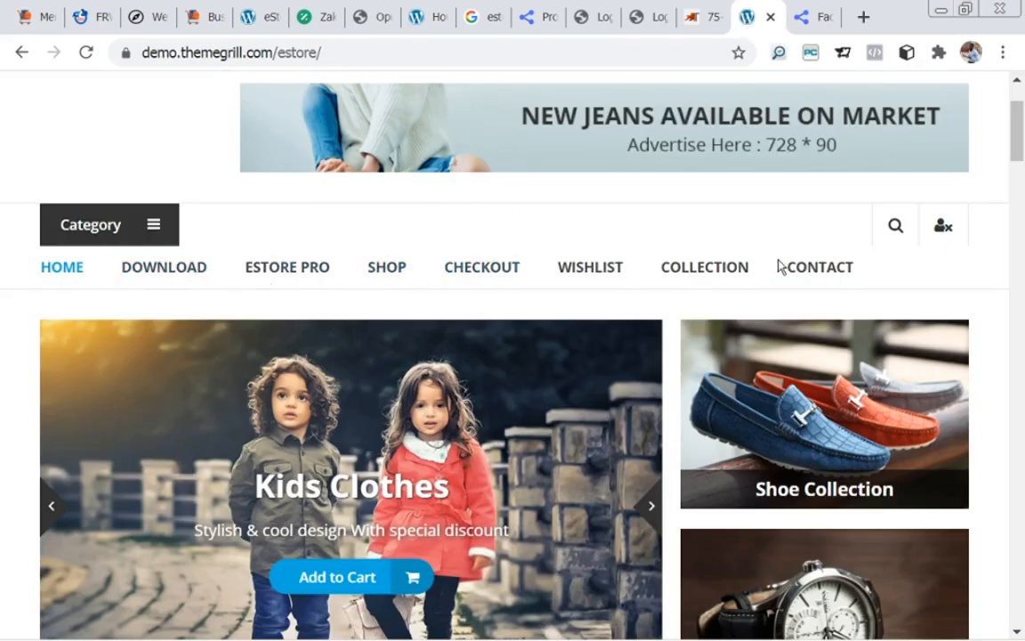
{"action": "left_click", "coordinate": [11, 16]}
{"action": "left_click", "coordinate": [456, 192]}
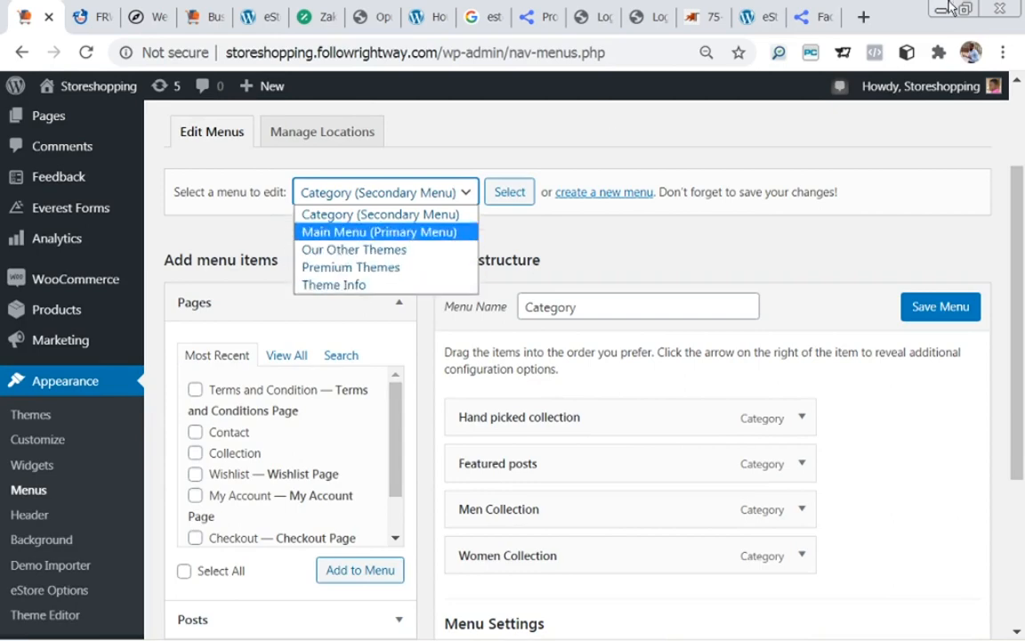
- Compare the Our Other Themes, Premium Themes and Theme Info menus with the eStore demo's footer columns
{"action": "left_click", "coordinate": [747, 16]}
{"action": "left_click_drag", "start_coordinate": [1021, 155], "coordinate": [989, 576]}
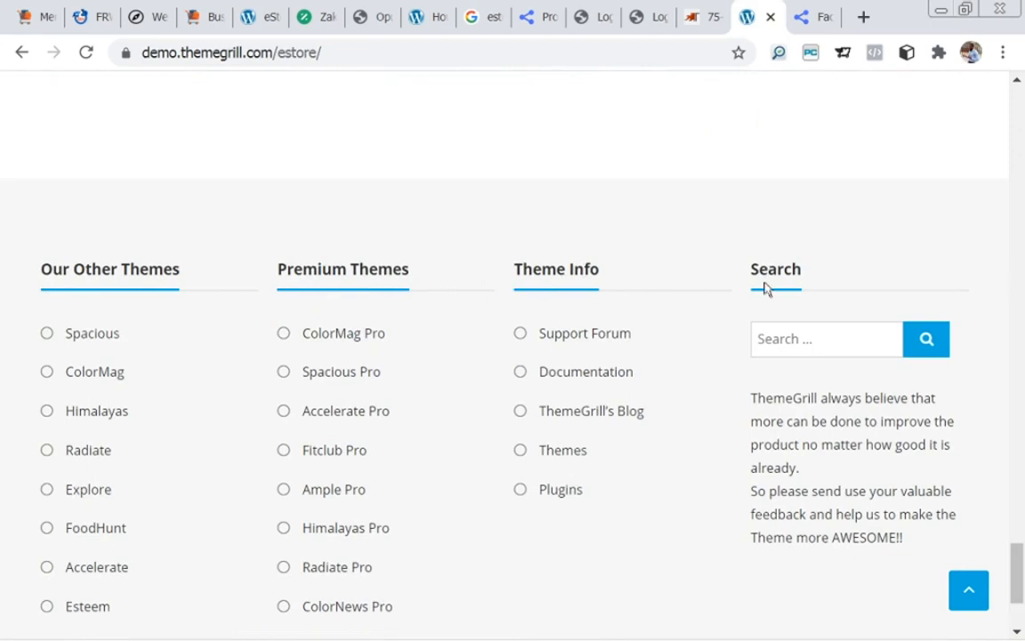
{"action": "left_click", "coordinate": [13, 21]}
{"action": "left_click", "coordinate": [469, 197]}
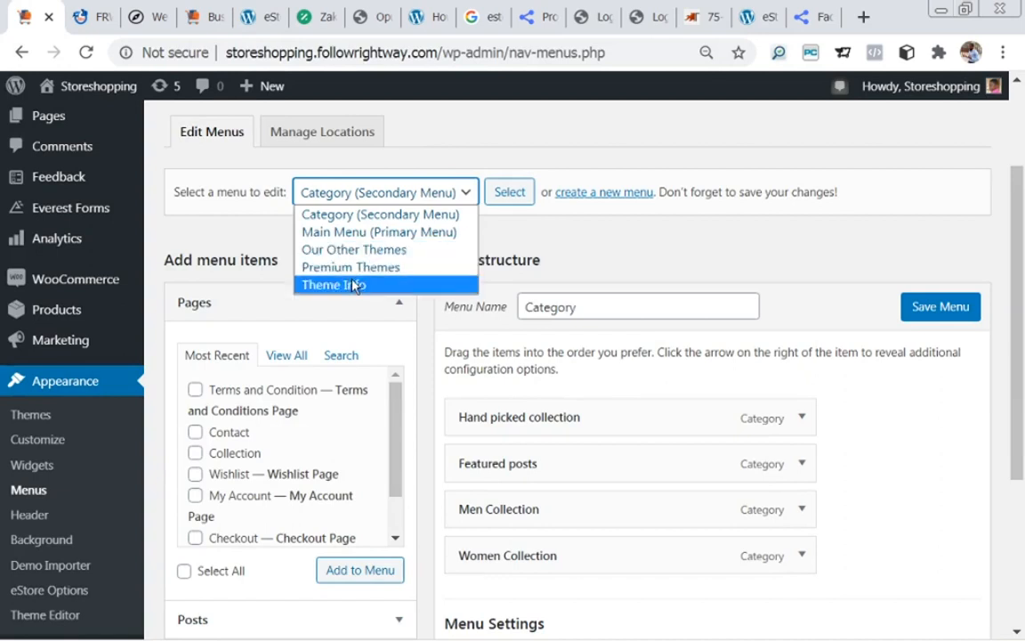
{"action": "left_click", "coordinate": [744, 20]}
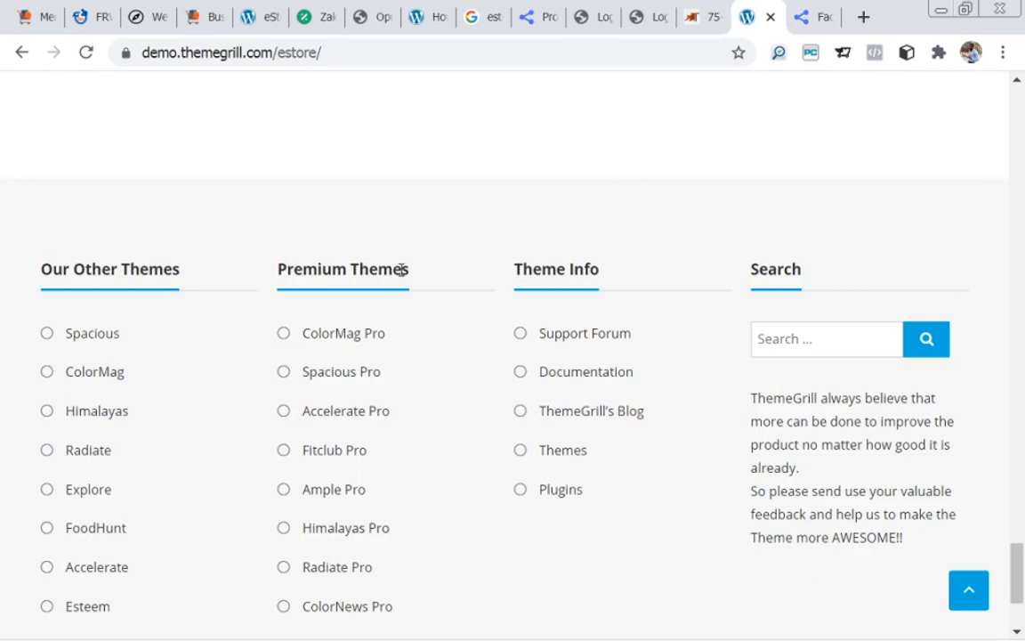
{"action": "left_click", "coordinate": [27, 25]}
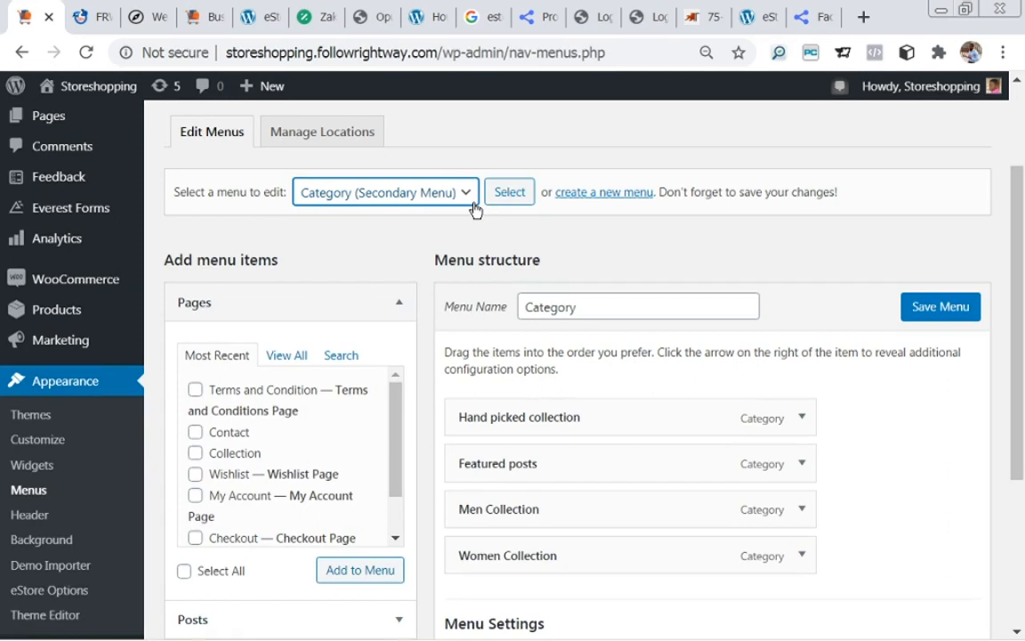
{"action": "left_click", "coordinate": [755, 16]}
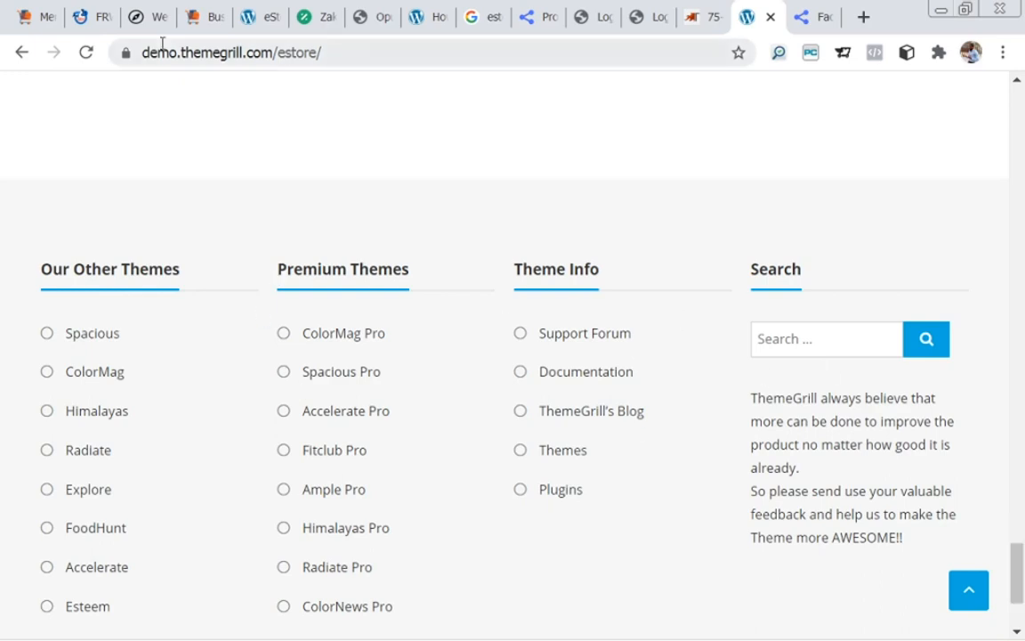
{"action": "left_click", "coordinate": [10, 19]}
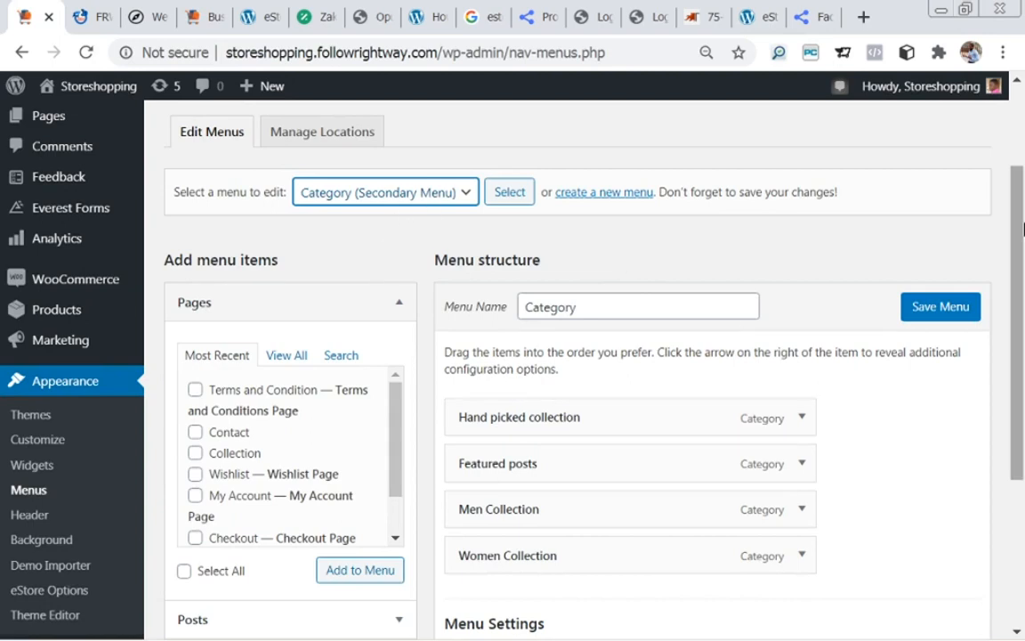
{"action": "left_click_drag", "start_coordinate": [1022, 232], "coordinate": [1016, 139]}
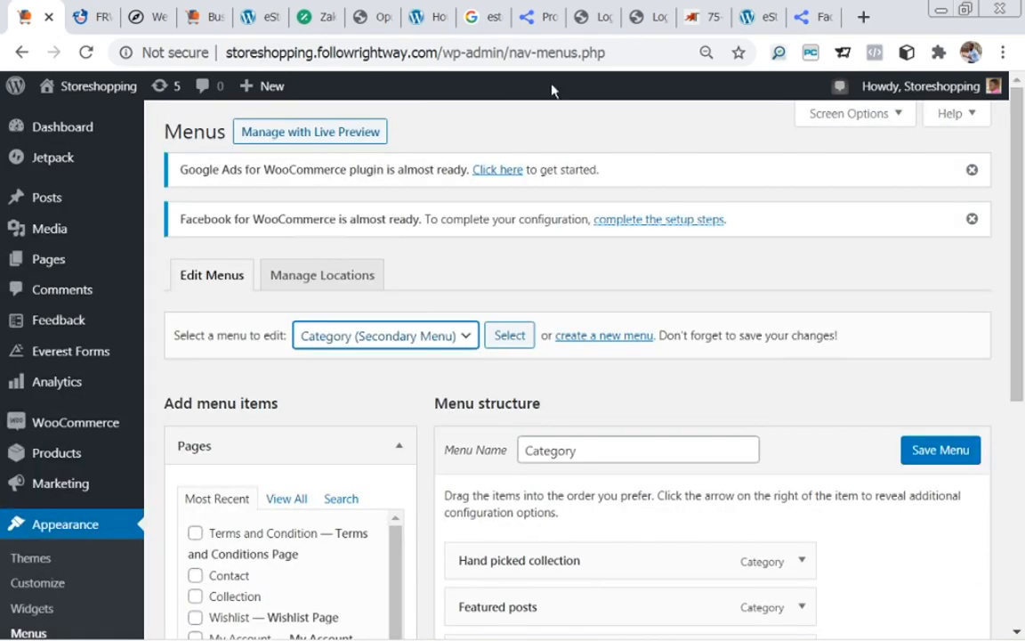
- Load Main Menu (Primary Menu) for editing, check the eStore demo's header navigation, and review the menu's items
{"action": "left_click", "coordinate": [474, 337]}
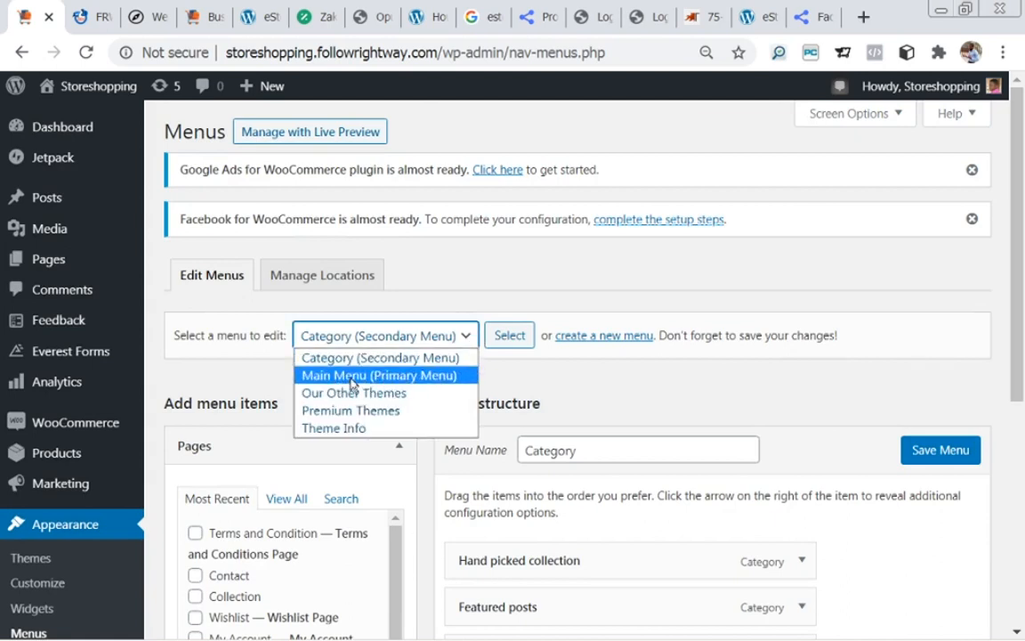
{"action": "left_click", "coordinate": [399, 375]}
{"action": "left_click", "coordinate": [752, 16]}
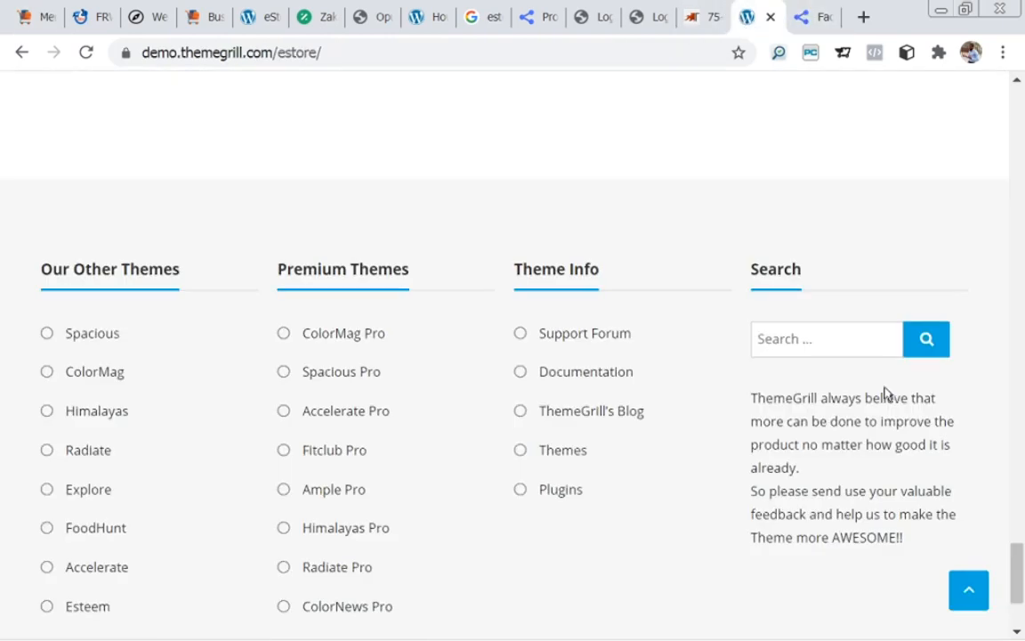
{"action": "left_click_drag", "start_coordinate": [1019, 591], "coordinate": [1016, 83]}
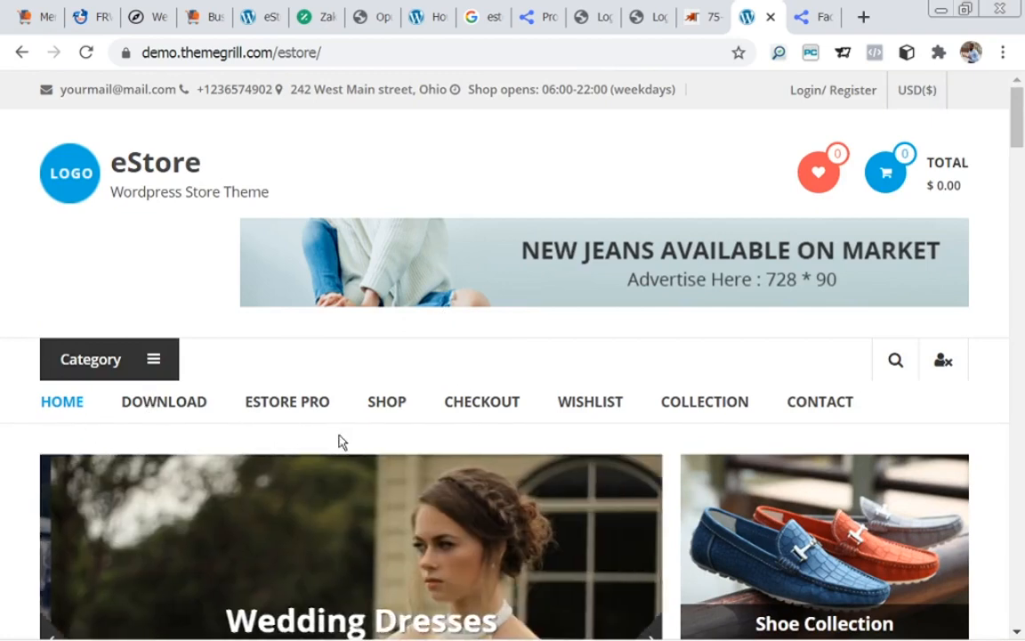
{"action": "left_click", "coordinate": [36, 16]}
{"action": "left_click", "coordinate": [445, 337]}
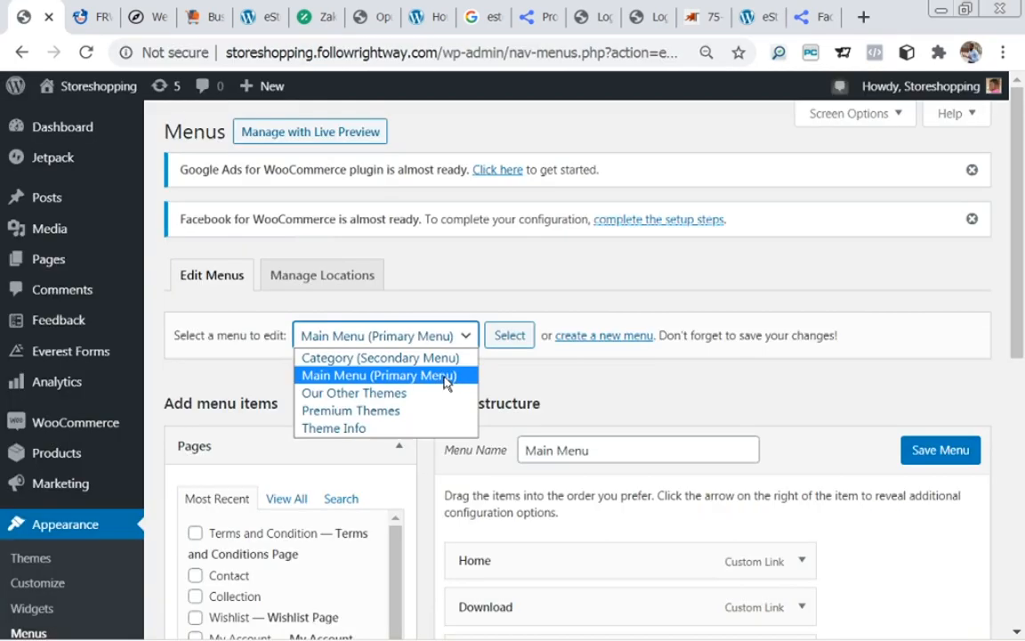
{"action": "left_click", "coordinate": [443, 383]}
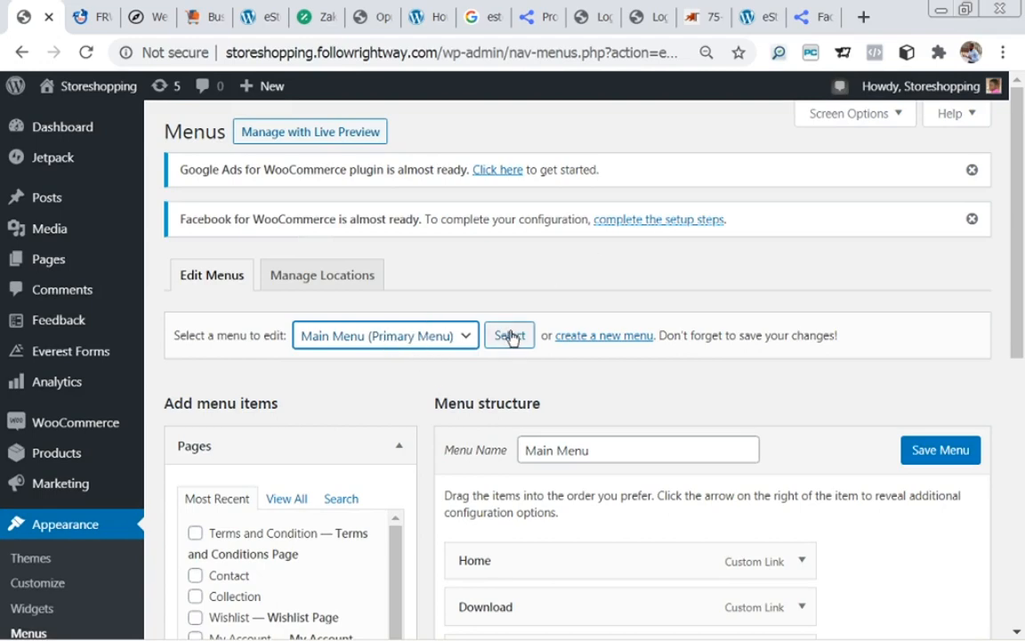
{"action": "left_click_drag", "start_coordinate": [1020, 218], "coordinate": [1020, 361]}
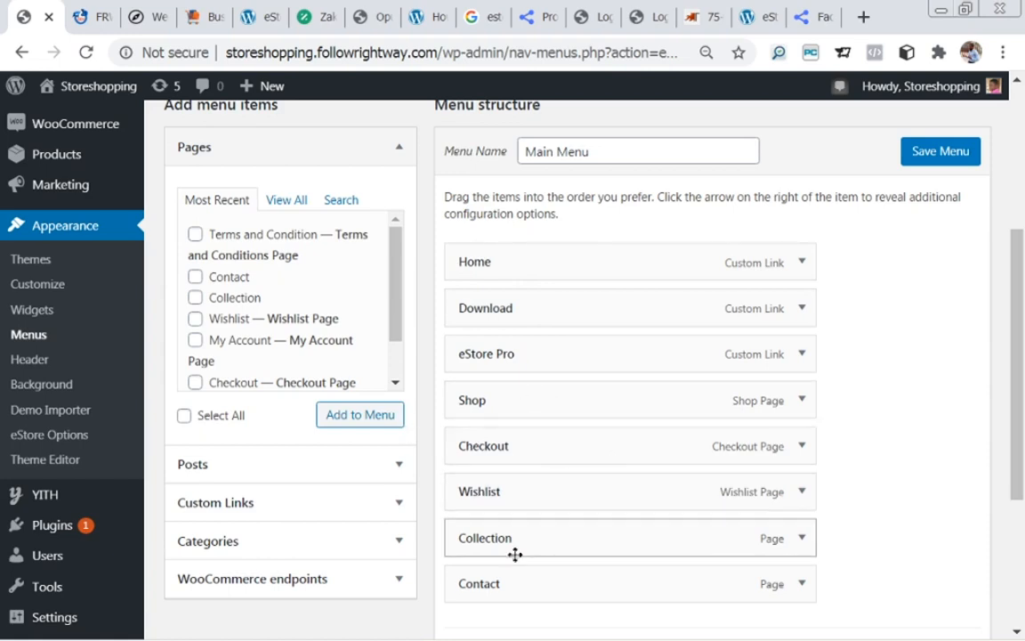
- Check the demo's navigation again and remove the eStore Pro custom link from the Main Menu structure
{"action": "left_click", "coordinate": [748, 17]}
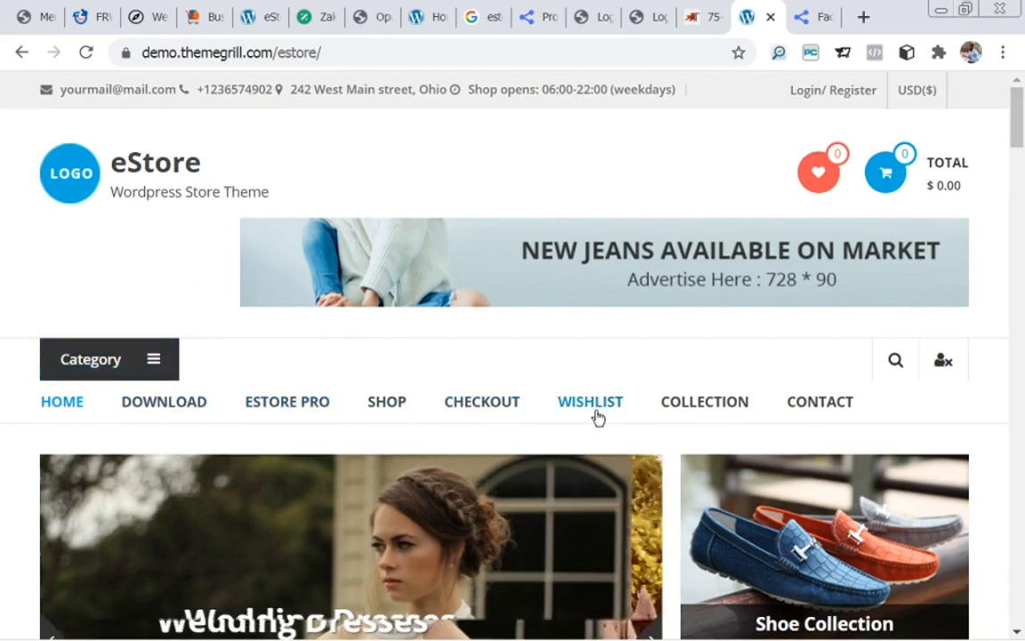
{"action": "left_click", "coordinate": [18, 17]}
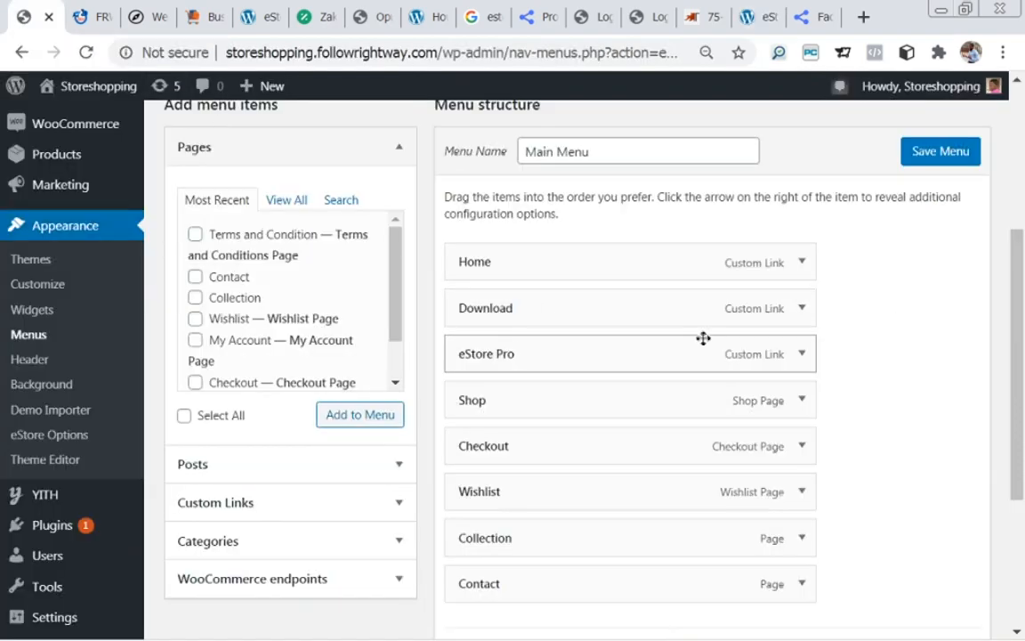
{"action": "left_click", "coordinate": [802, 355]}
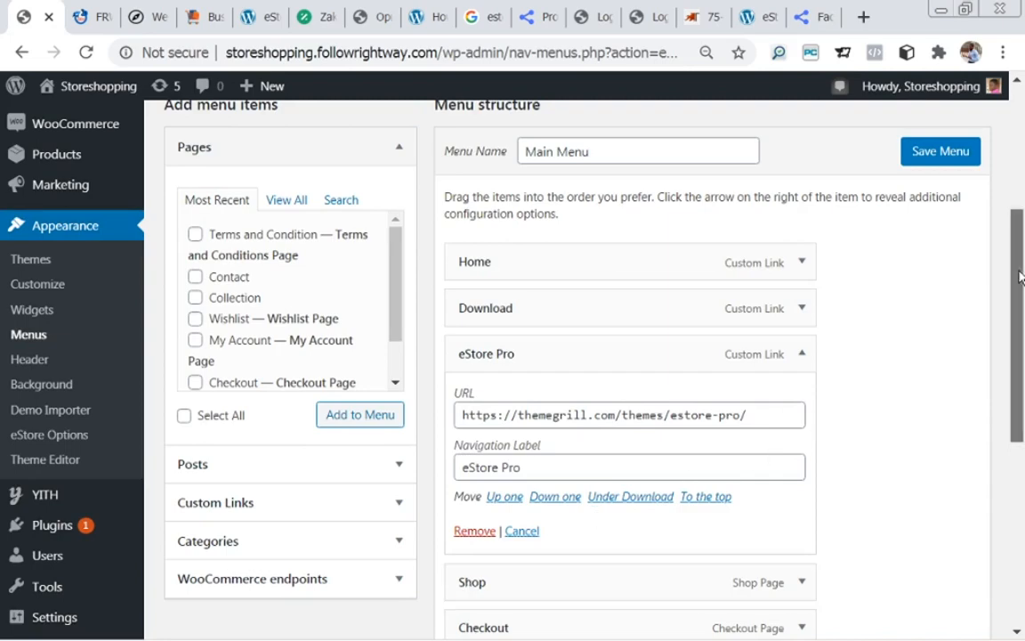
{"action": "scroll", "coordinate": [757, 463], "scroll_direction": "down", "scroll_amount": 1}
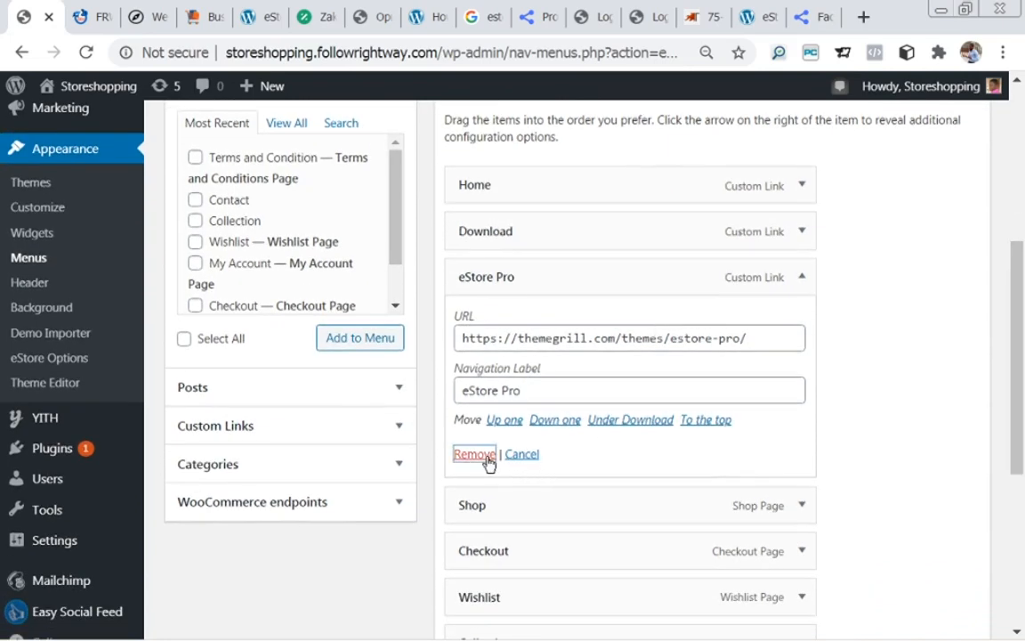
{"action": "left_click", "coordinate": [485, 456]}
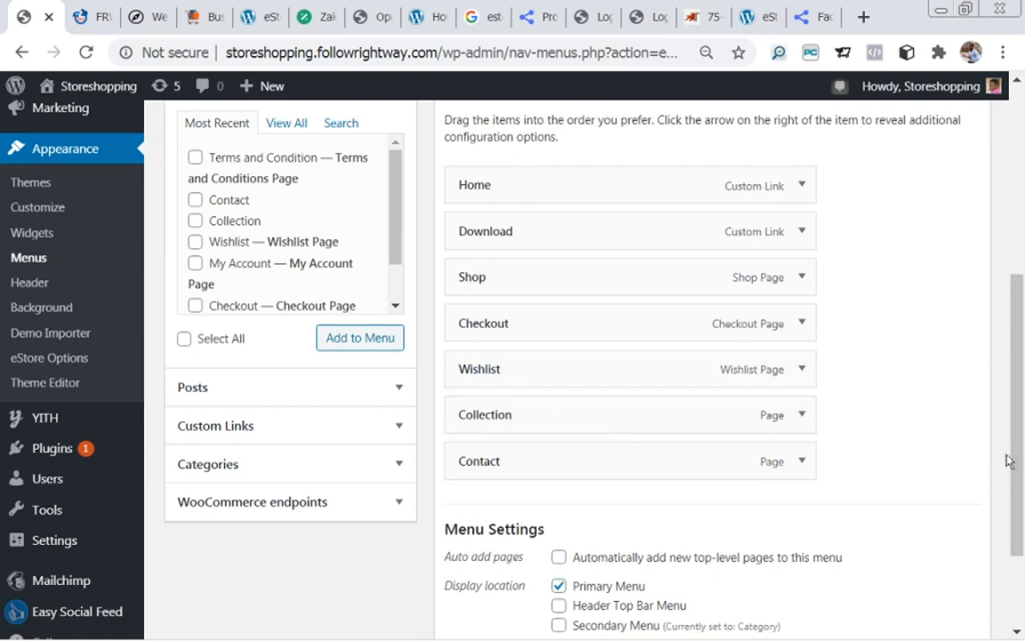
- Check the Main Menu's display location and the eStore demo's header navigation, and save the Main Menu
{"action": "left_click_drag", "start_coordinate": [1016, 430], "coordinate": [1015, 461]}
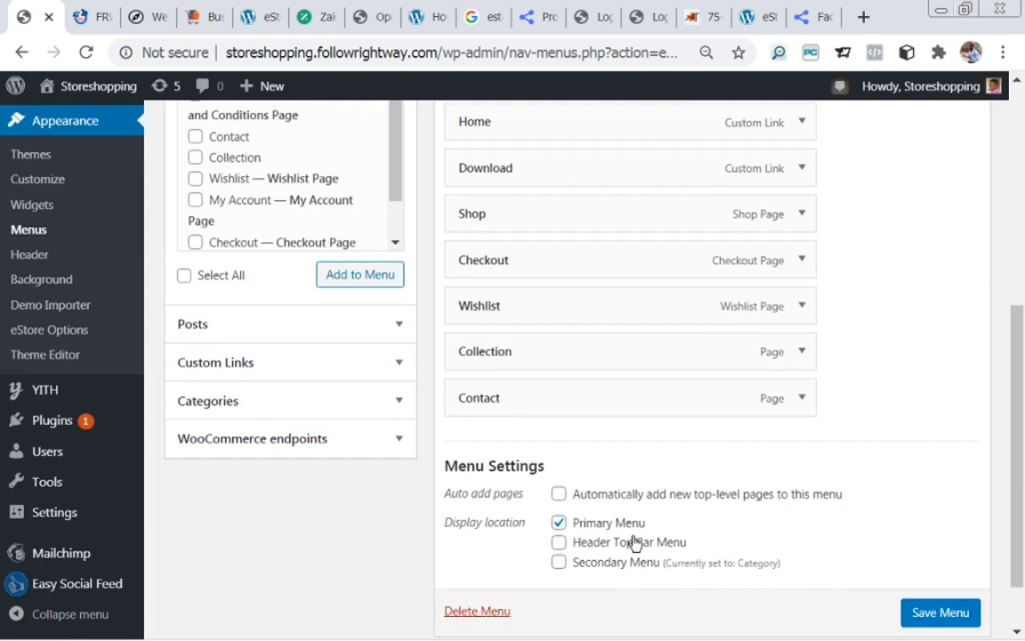
{"action": "left_click", "coordinate": [745, 25]}
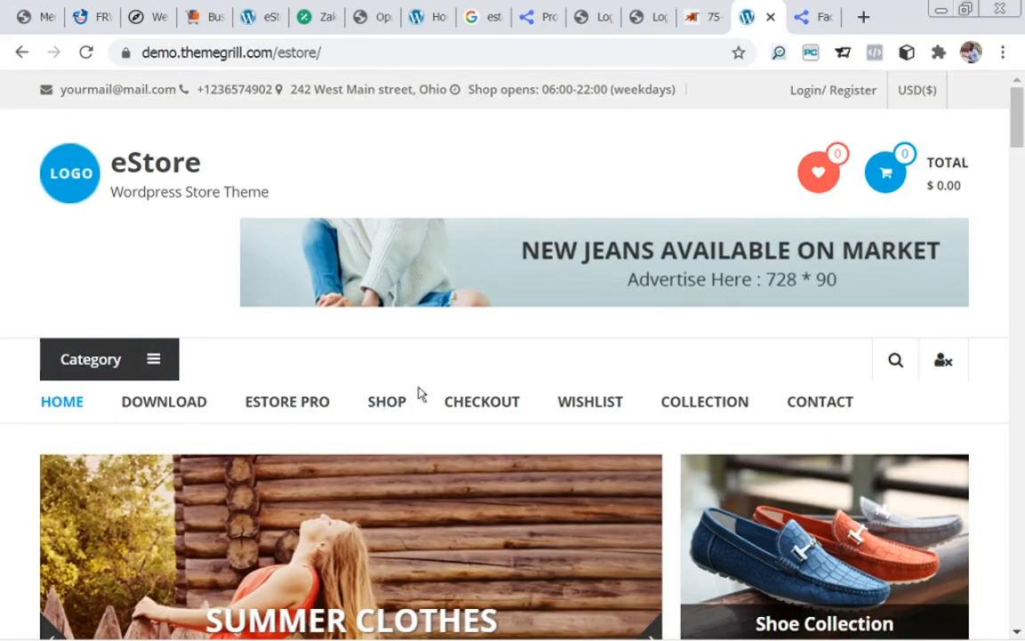
{"action": "left_click", "coordinate": [27, 16]}
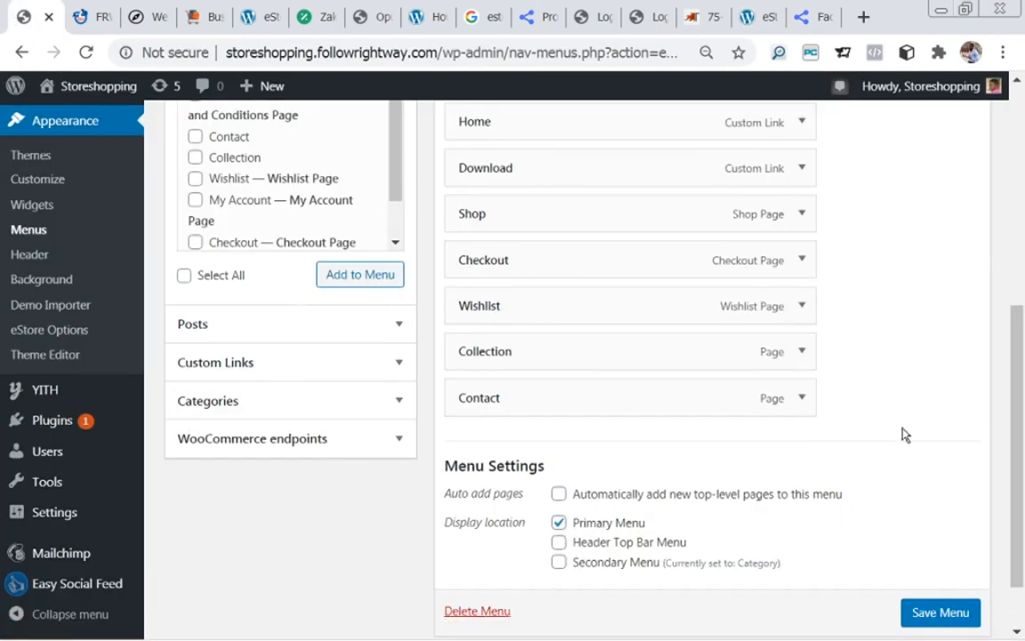
{"action": "scroll", "coordinate": [903, 434], "scroll_direction": "down", "scroll_amount": 2}
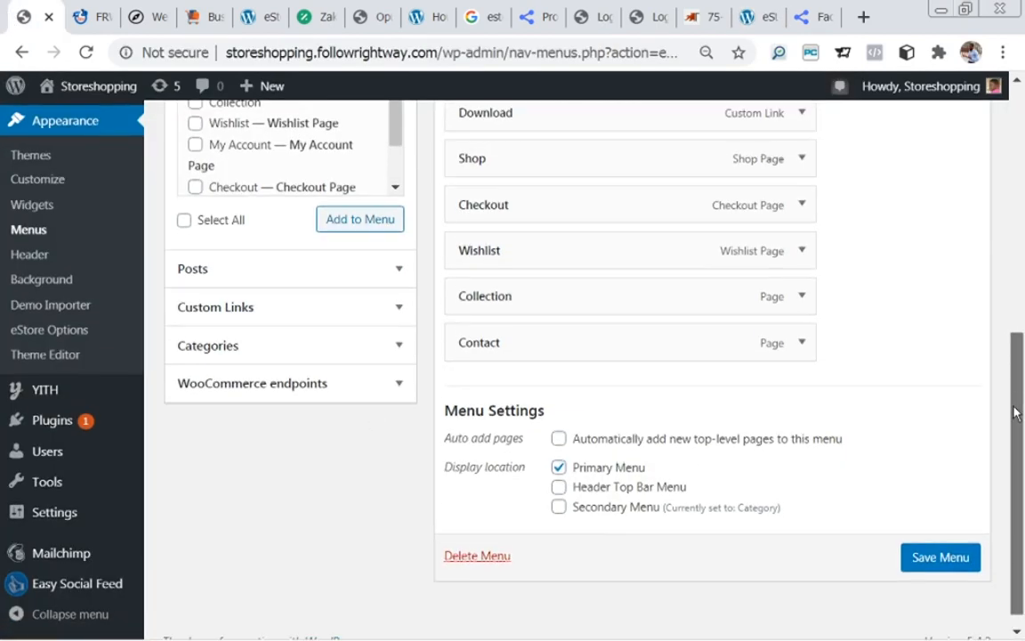
{"action": "left_click", "coordinate": [944, 559]}
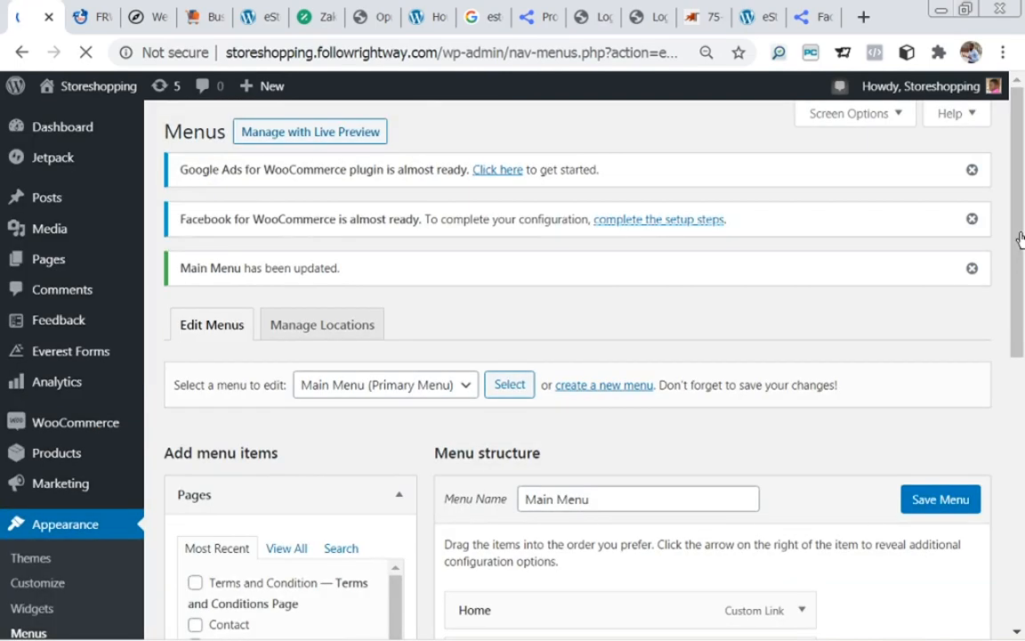
- Add the My Account page from the full list of pages to the end of the Main Menu and save the menu
{"action": "left_click_drag", "start_coordinate": [1021, 239], "coordinate": [1000, 417]}
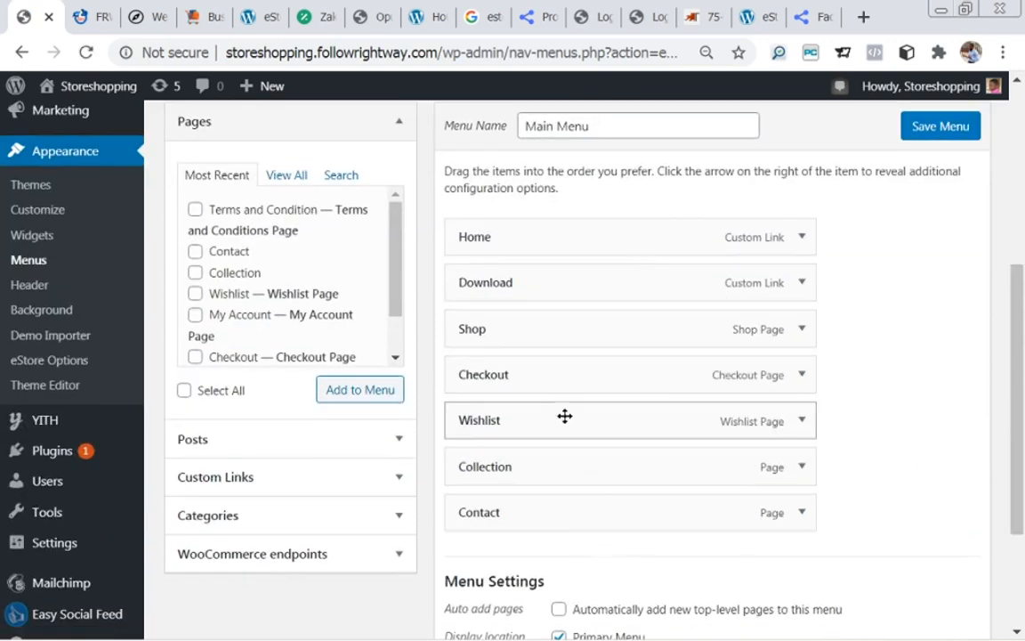
{"action": "left_click", "coordinate": [287, 176]}
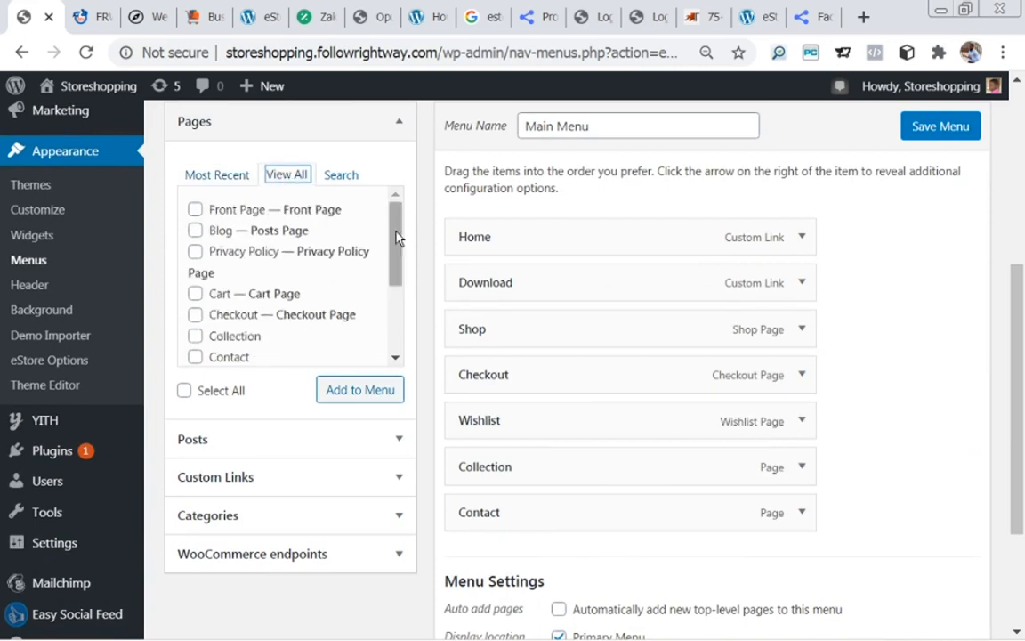
{"action": "scroll", "coordinate": [374, 357], "scroll_direction": "down", "scroll_amount": 5}
{"action": "scroll", "coordinate": [374, 318], "scroll_direction": "up", "scroll_amount": 3}
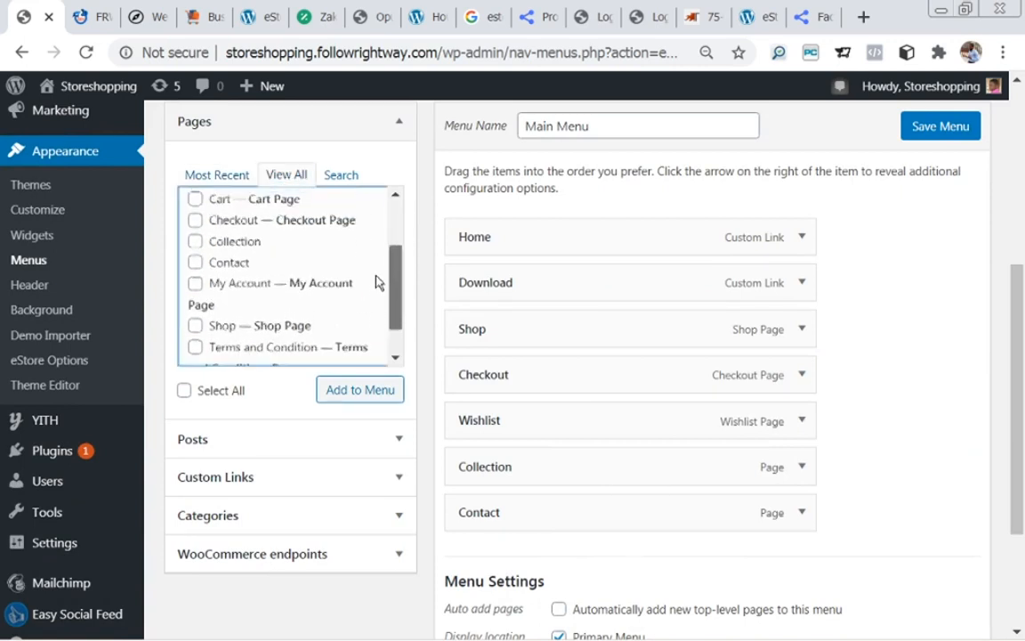
{"action": "scroll", "coordinate": [386, 269], "scroll_direction": "down", "scroll_amount": 2}
{"action": "scroll", "coordinate": [386, 294], "scroll_direction": "down", "scroll_amount": 2}
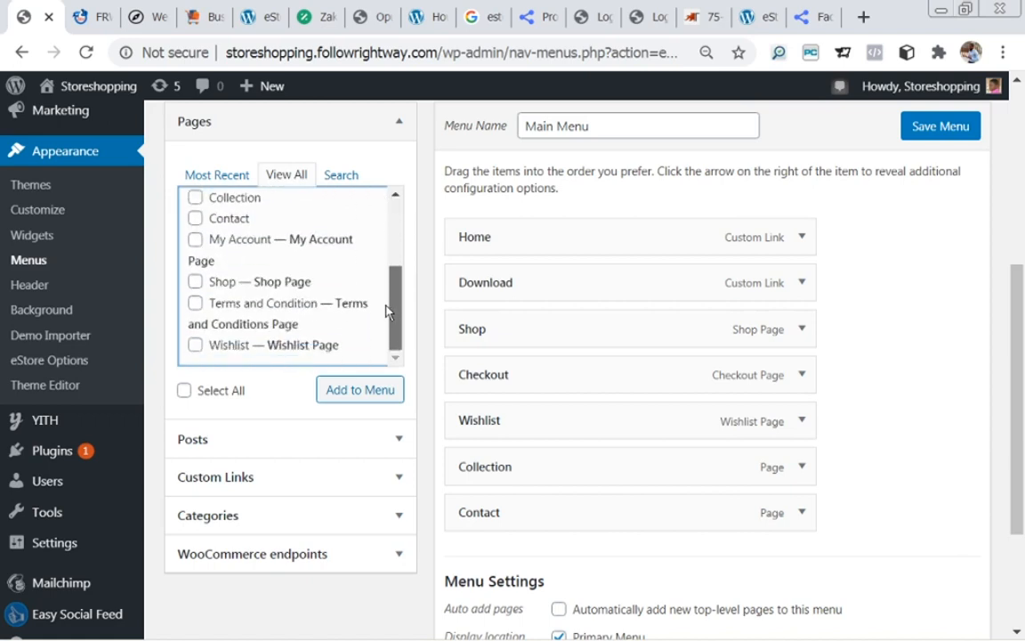
{"action": "scroll", "coordinate": [387, 331], "scroll_direction": "up", "scroll_amount": 3}
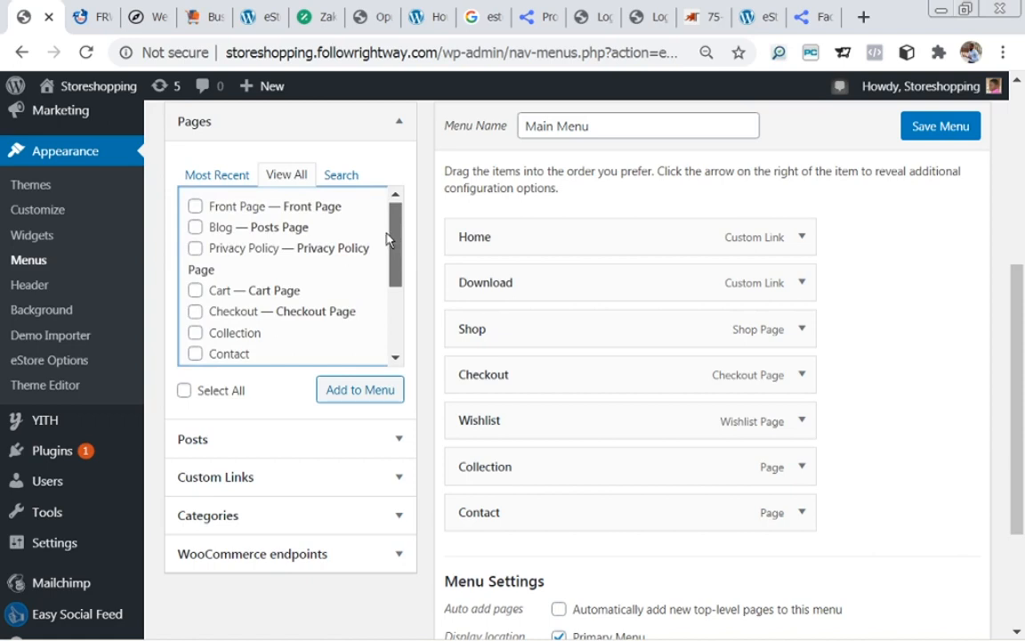
{"action": "scroll", "coordinate": [385, 233], "scroll_direction": "up", "scroll_amount": 1}
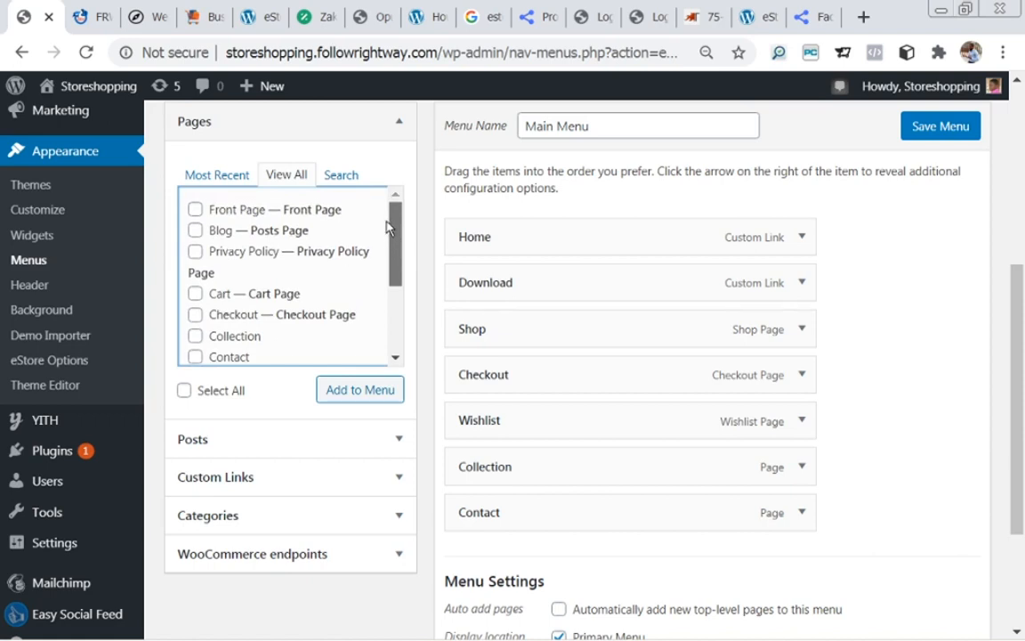
{"action": "scroll", "coordinate": [386, 233], "scroll_direction": "down", "scroll_amount": 1}
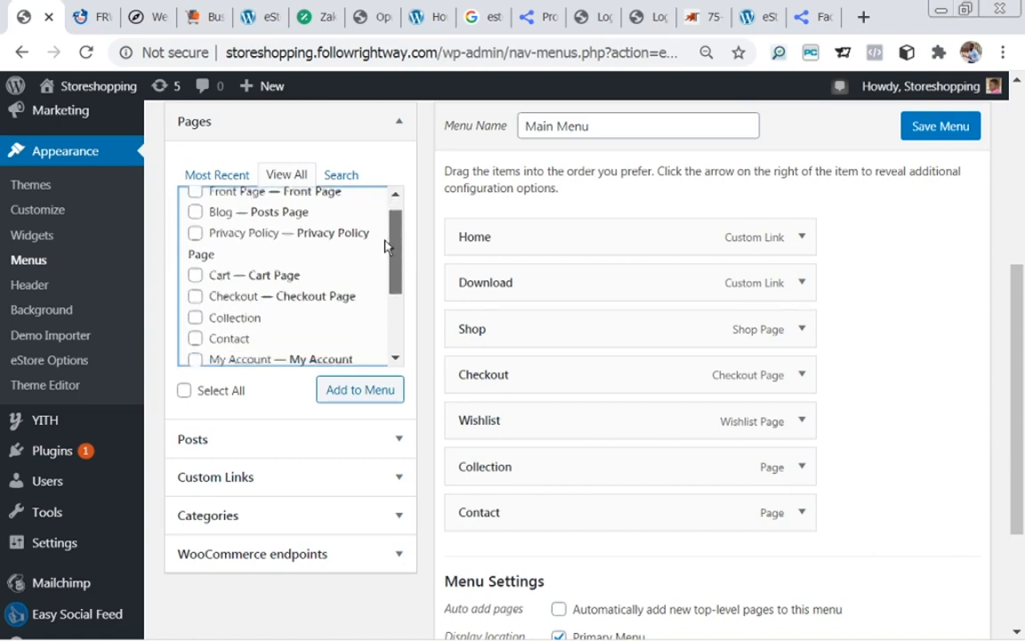
{"action": "scroll", "coordinate": [384, 259], "scroll_direction": "down", "scroll_amount": 3}
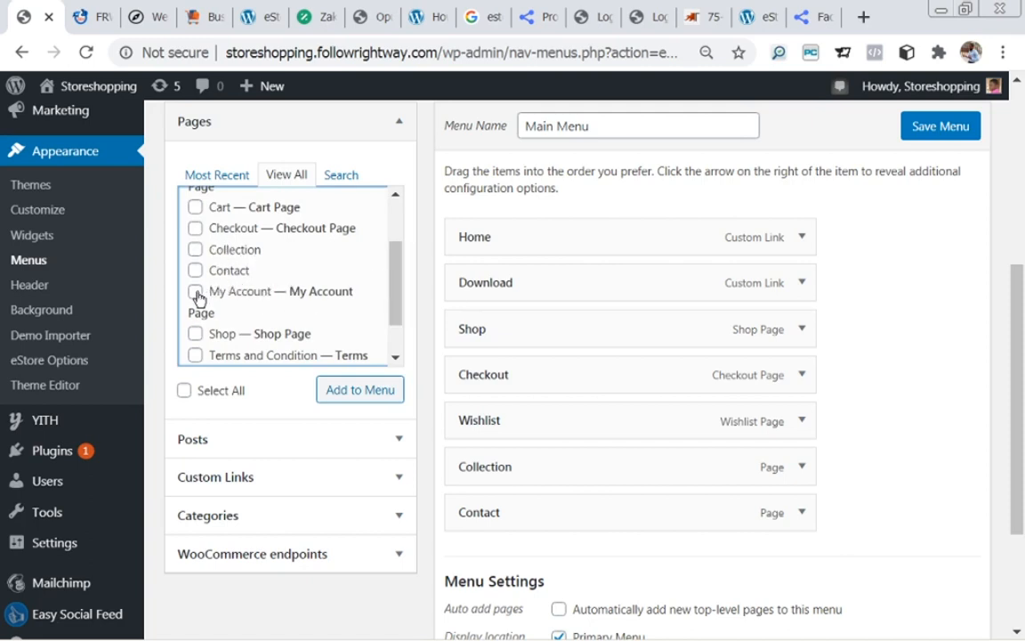
{"action": "left_click", "coordinate": [342, 396]}
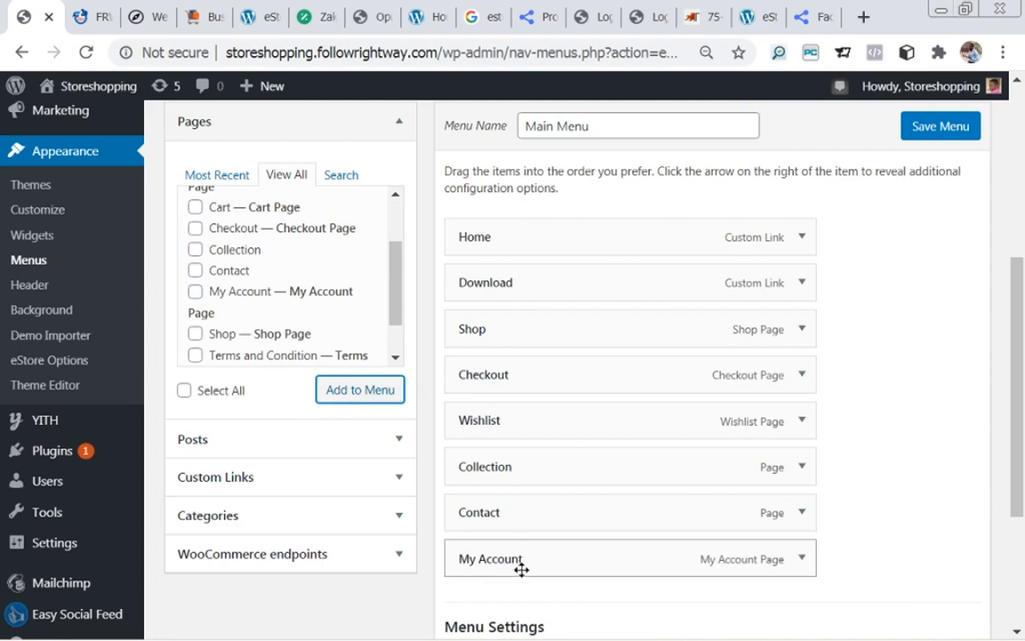
{"action": "mouse_move", "coordinate": [516, 566]}
{"action": "left_mouse_down"}
{"action": "mouse_move", "coordinate": [513, 462]}
{"action": "mouse_move", "coordinate": [514, 549]}
{"action": "mouse_move", "coordinate": [522, 562]}
{"action": "mouse_move", "coordinate": [526, 554]}
{"action": "mouse_move", "coordinate": [517, 563]}
{"action": "left_mouse_up"}
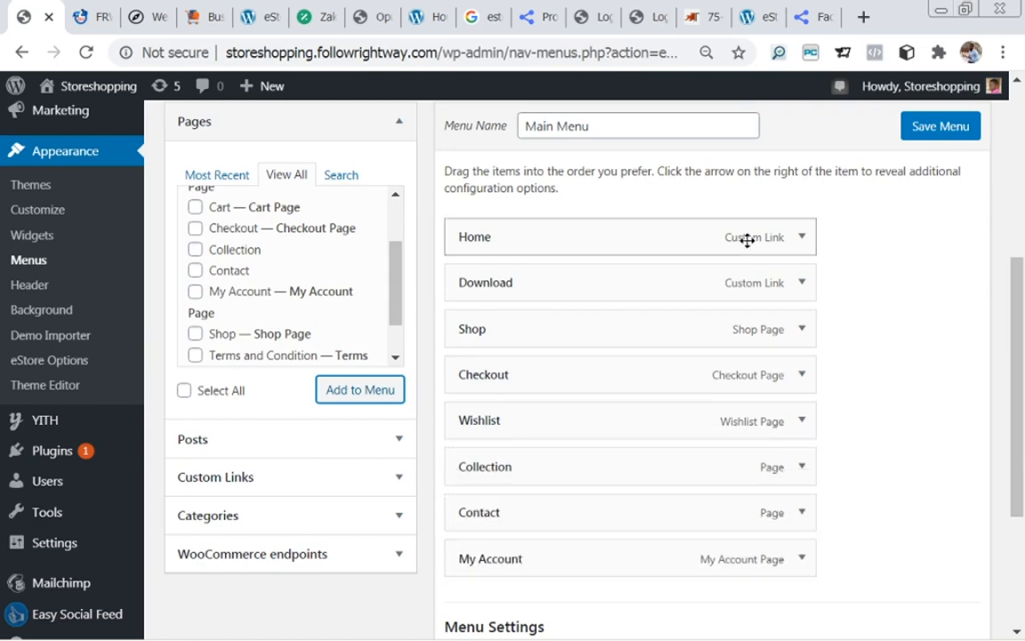
{"action": "left_click", "coordinate": [941, 126]}
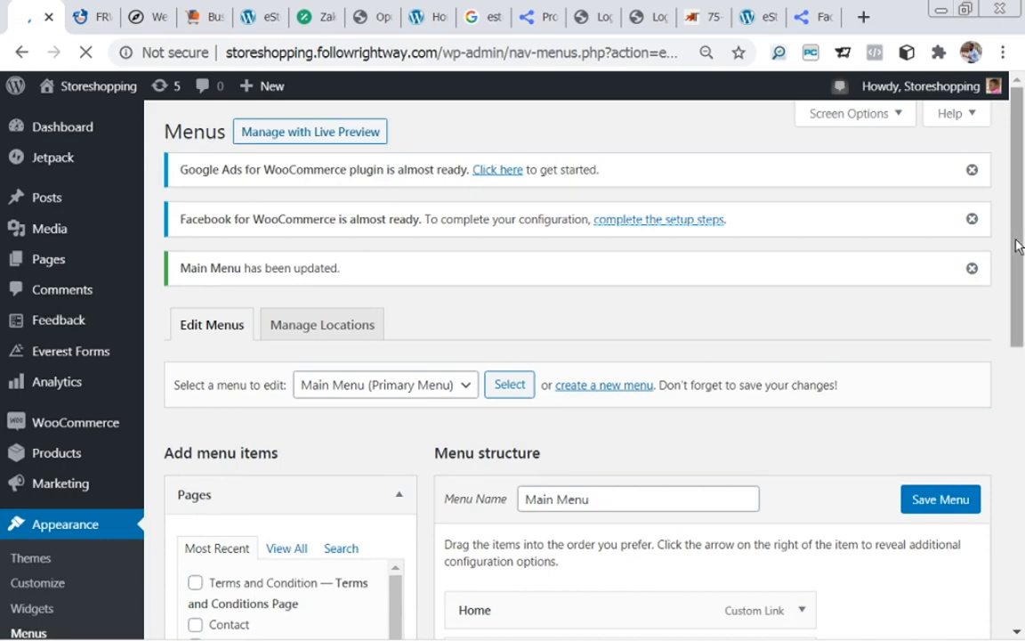
- Choose Category (Secondary Menu) as the menu to edit without loading it, and review the items in the Main Menu structure
{"action": "left_click_drag", "start_coordinate": [1020, 234], "coordinate": [1000, 293]}
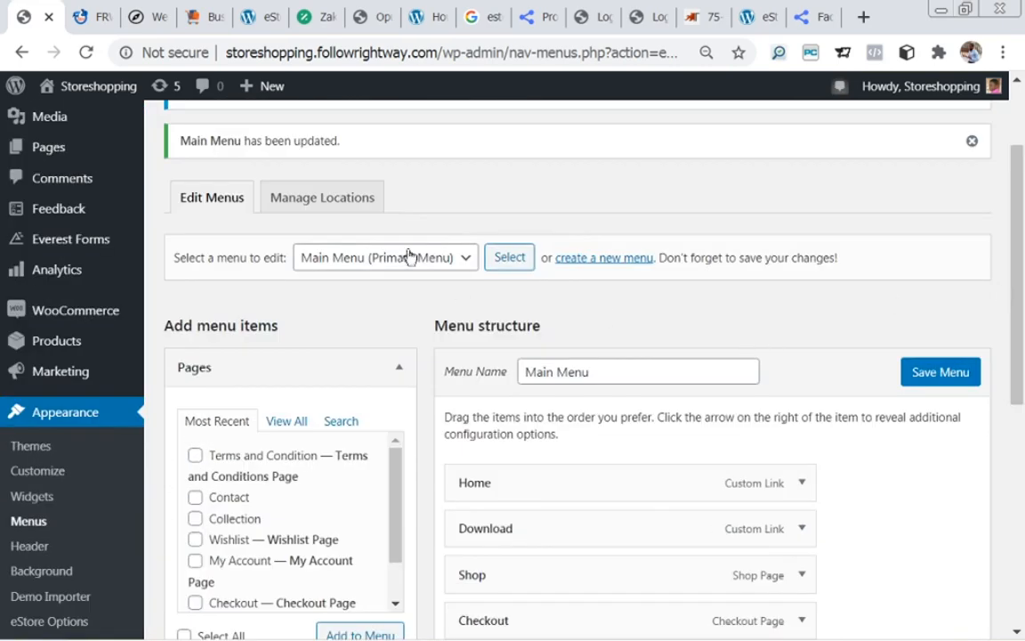
{"action": "left_click", "coordinate": [469, 259]}
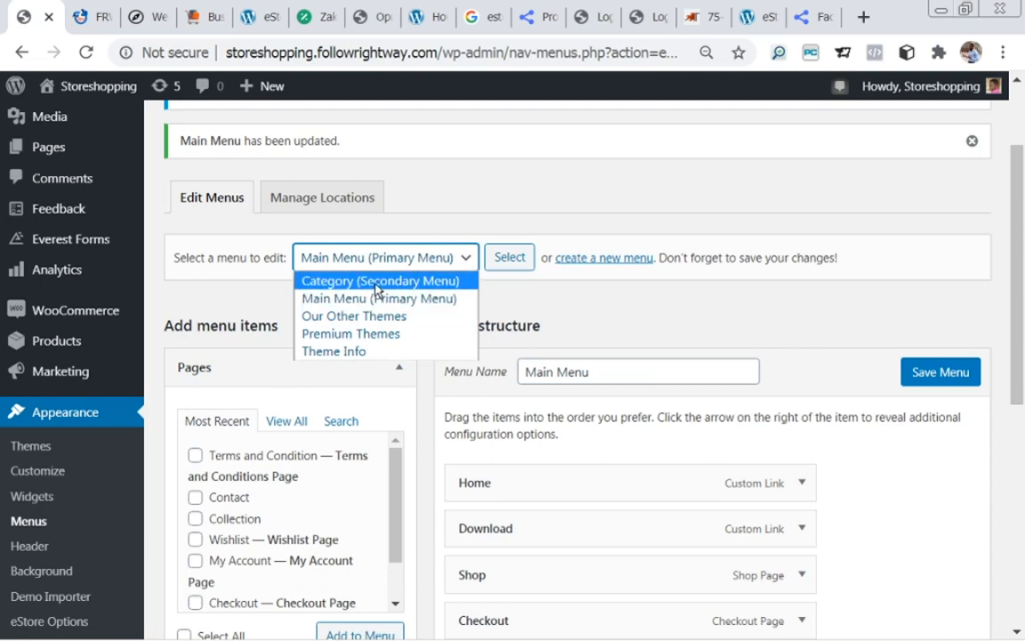
{"action": "left_click", "coordinate": [428, 281]}
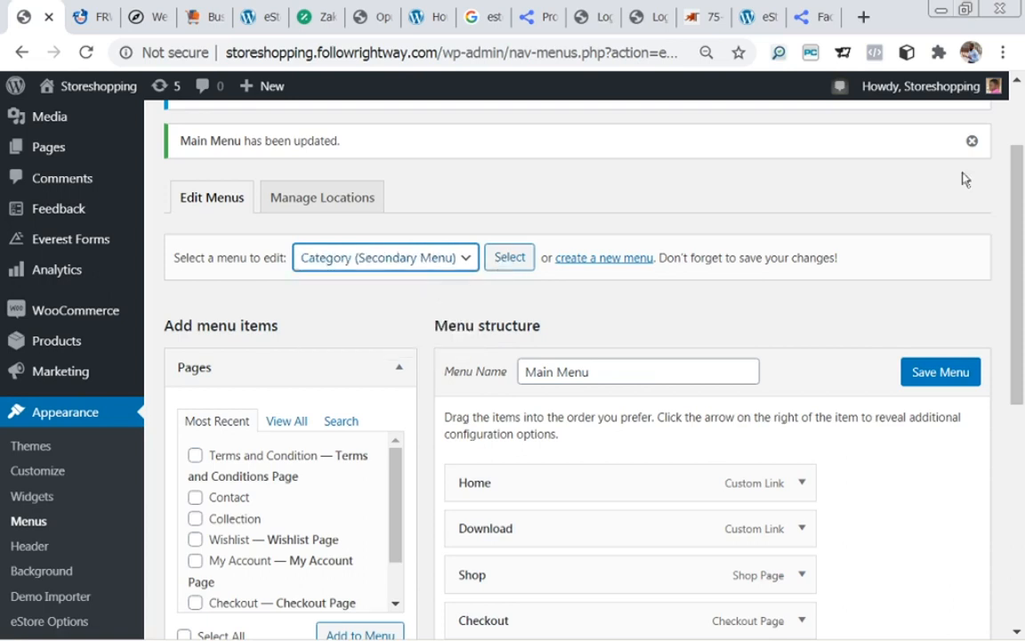
{"action": "left_click_drag", "start_coordinate": [1017, 212], "coordinate": [1023, 328]}
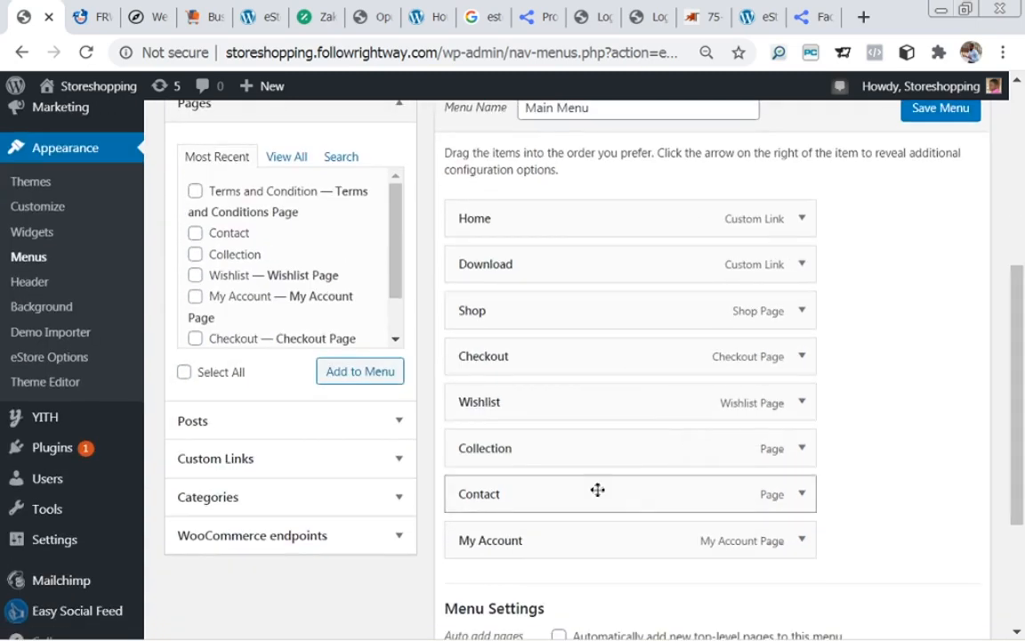
{"action": "left_click_drag", "start_coordinate": [1020, 396], "coordinate": [1015, 238]}
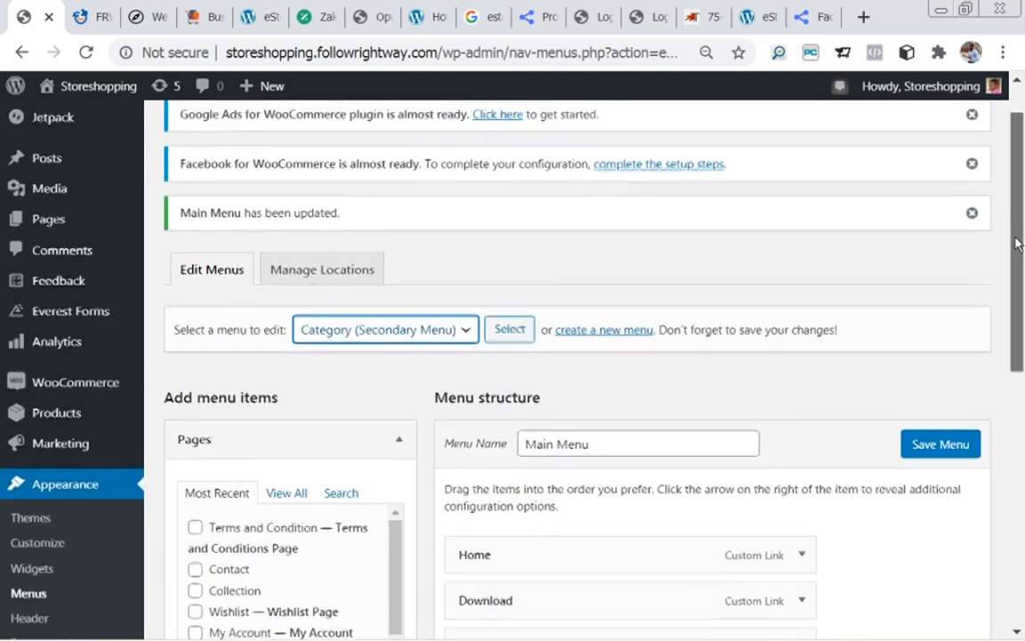
- Compare the list of editable menus with the eStore demo's footer columns, and look over the Main Menu structure again
{"action": "left_click", "coordinate": [466, 332]}
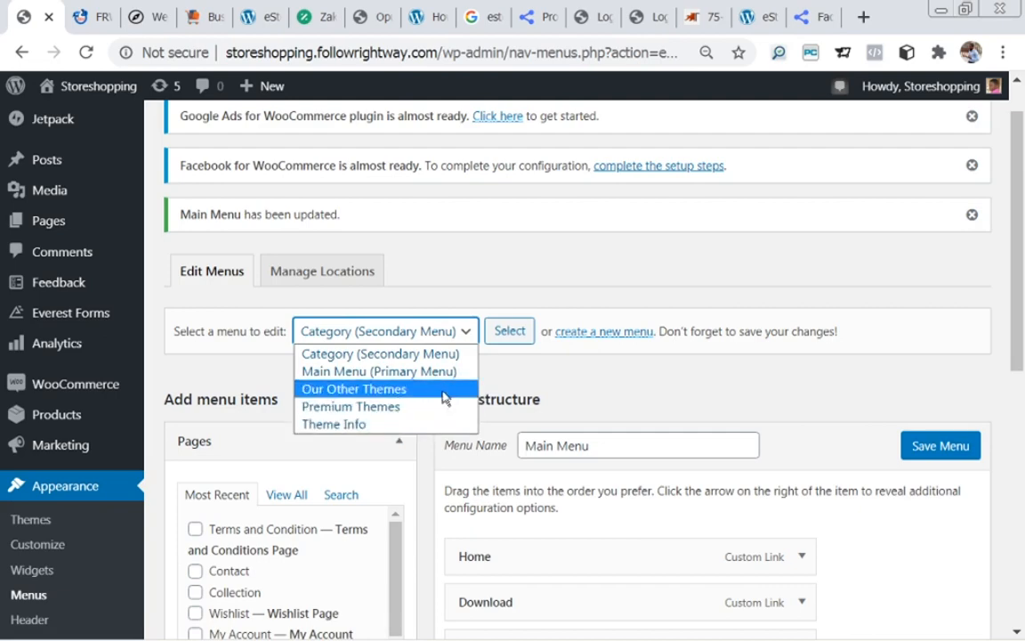
{"action": "left_click", "coordinate": [752, 17]}
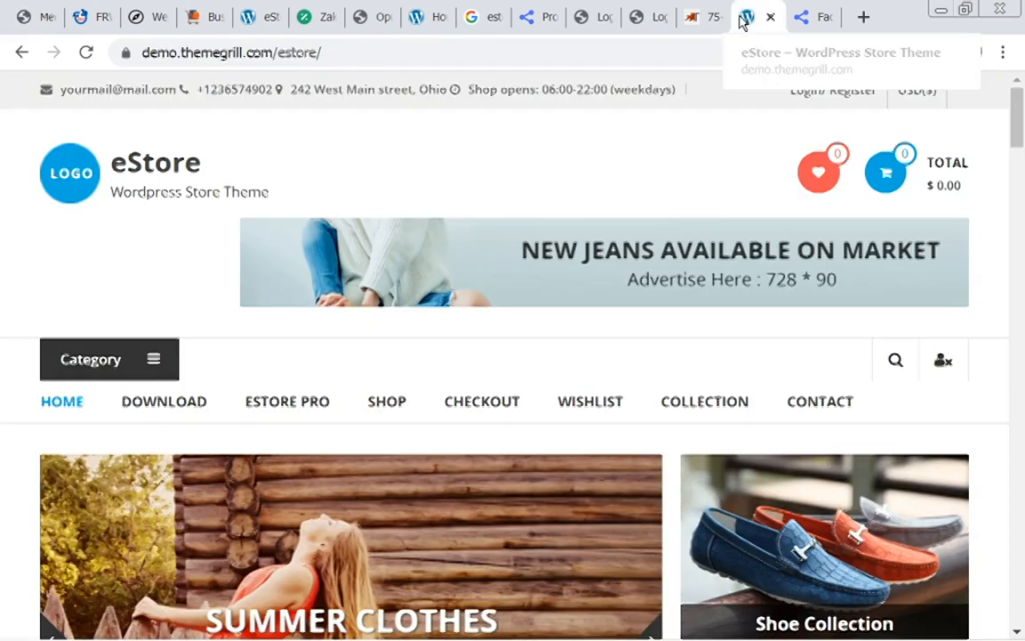
{"action": "left_click_drag", "start_coordinate": [1020, 99], "coordinate": [959, 574]}
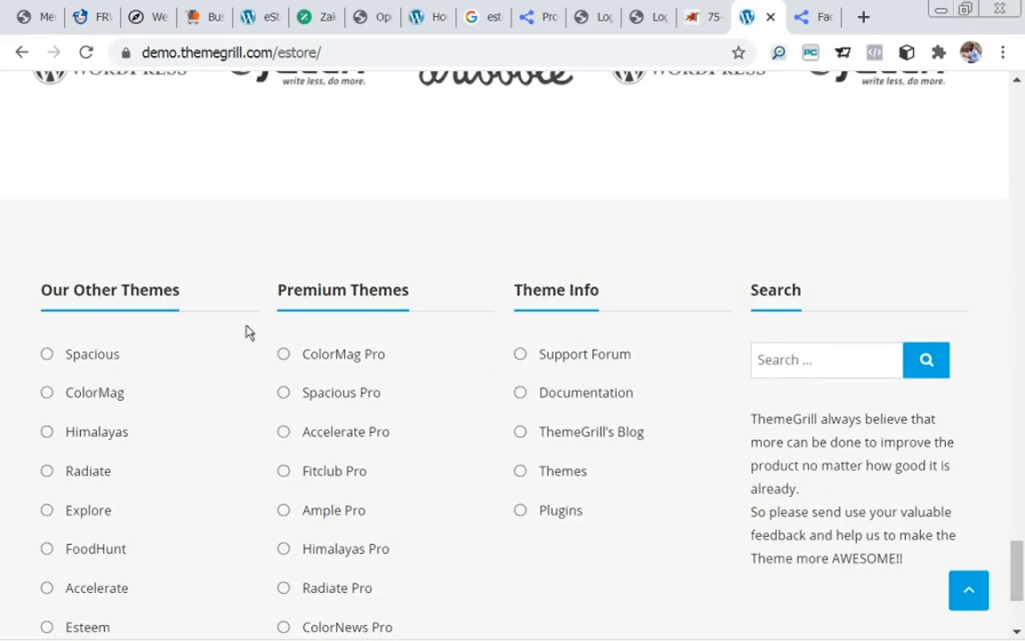
{"action": "left_click_drag", "start_coordinate": [1016, 565], "coordinate": [1024, 67]}
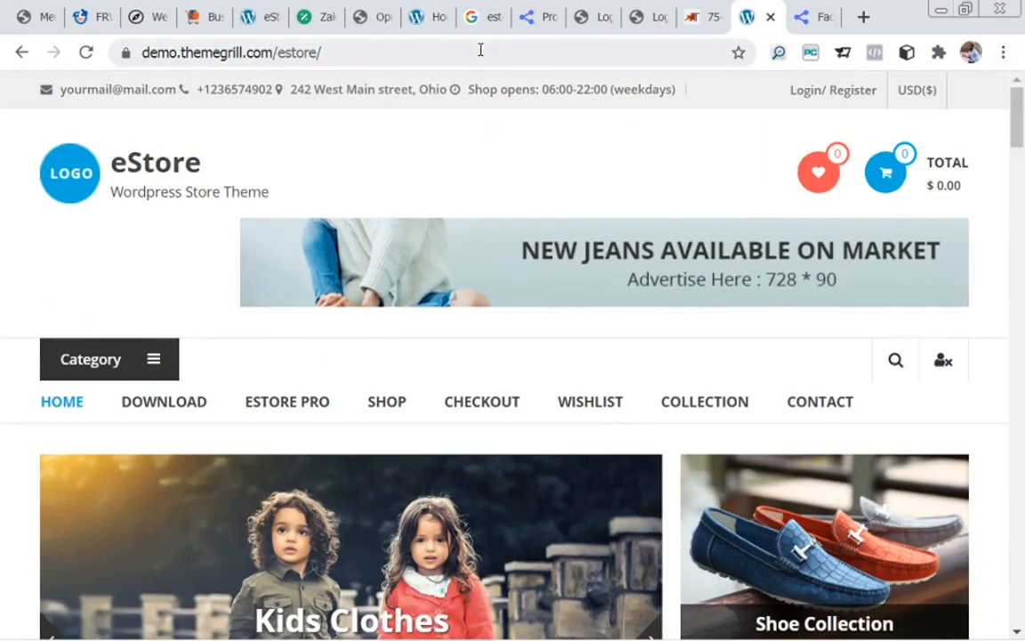
{"action": "left_click", "coordinate": [30, 16]}
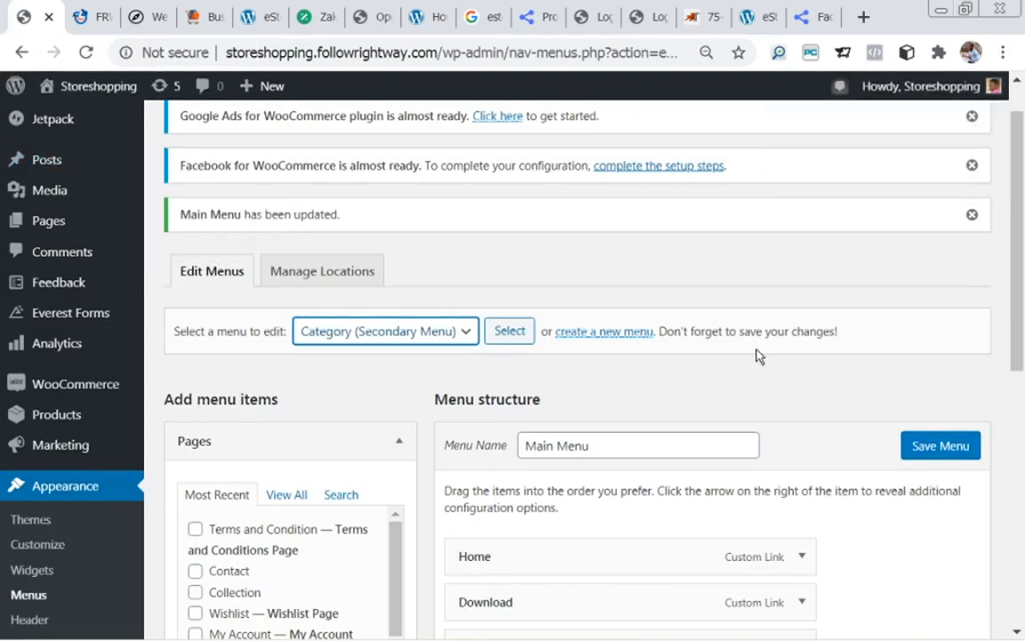
{"action": "left_click_drag", "start_coordinate": [1017, 283], "coordinate": [1019, 379]}
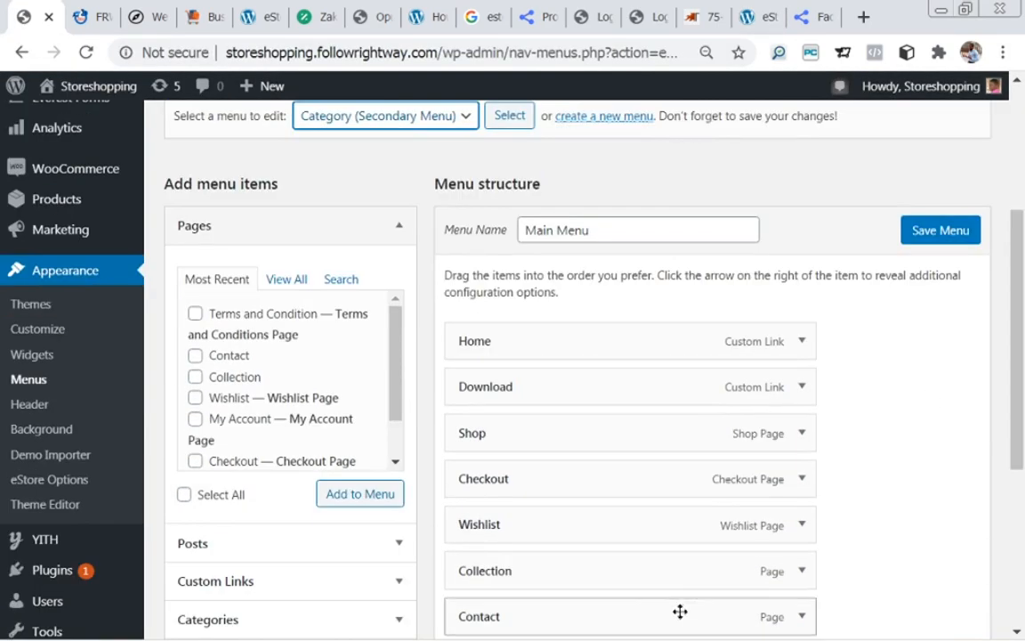
{"action": "left_click_drag", "start_coordinate": [1018, 297], "coordinate": [1021, 367]}
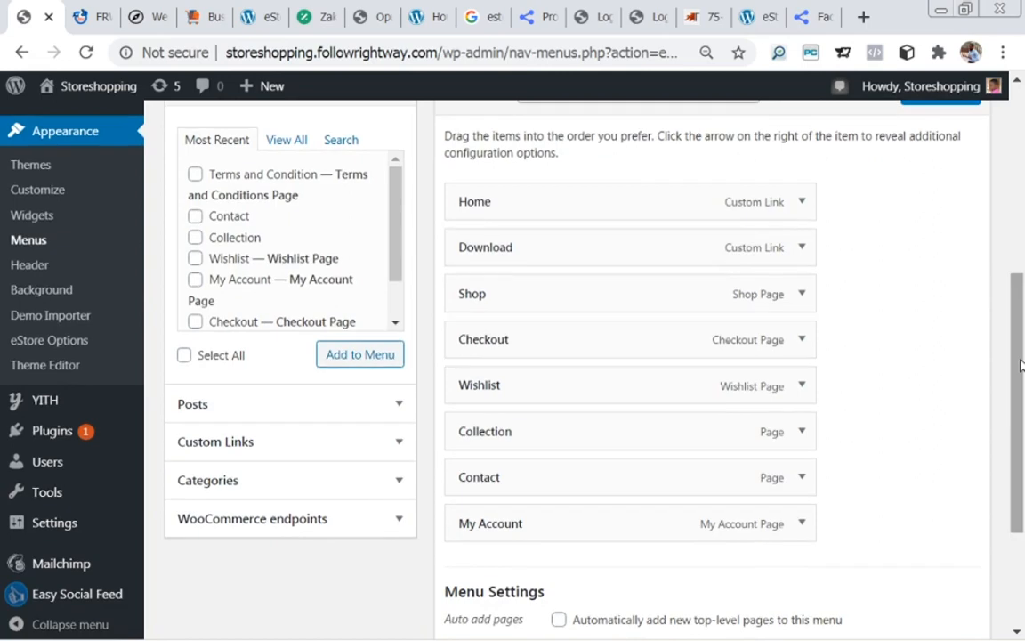
- Visit the Storeshopping site and check its header navigation and footer menu columns
{"action": "mouse_move", "coordinate": [90, 86]}
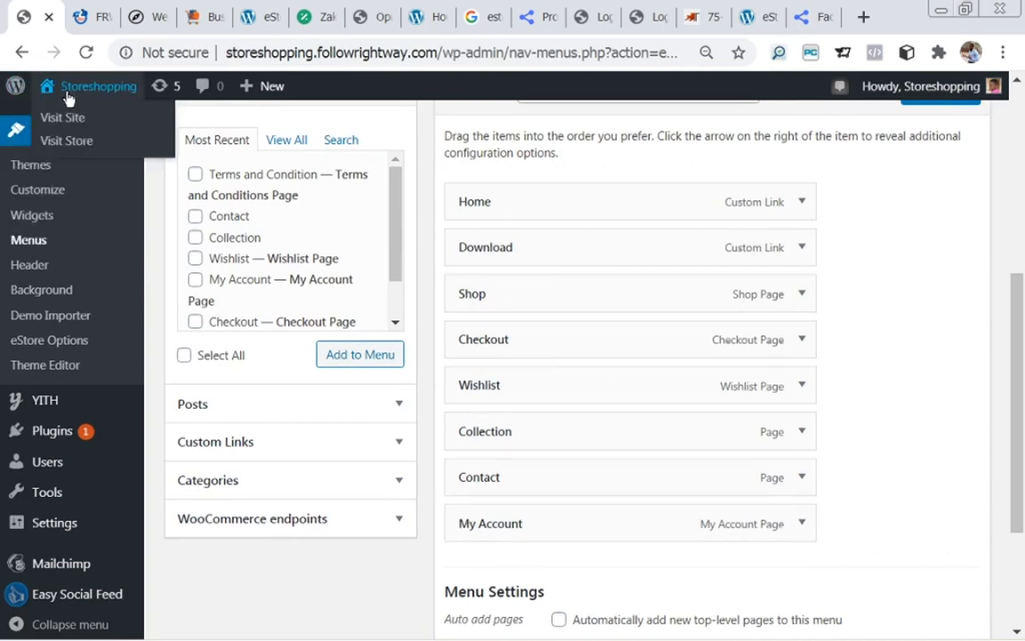
{"action": "left_click", "coordinate": [62, 126]}
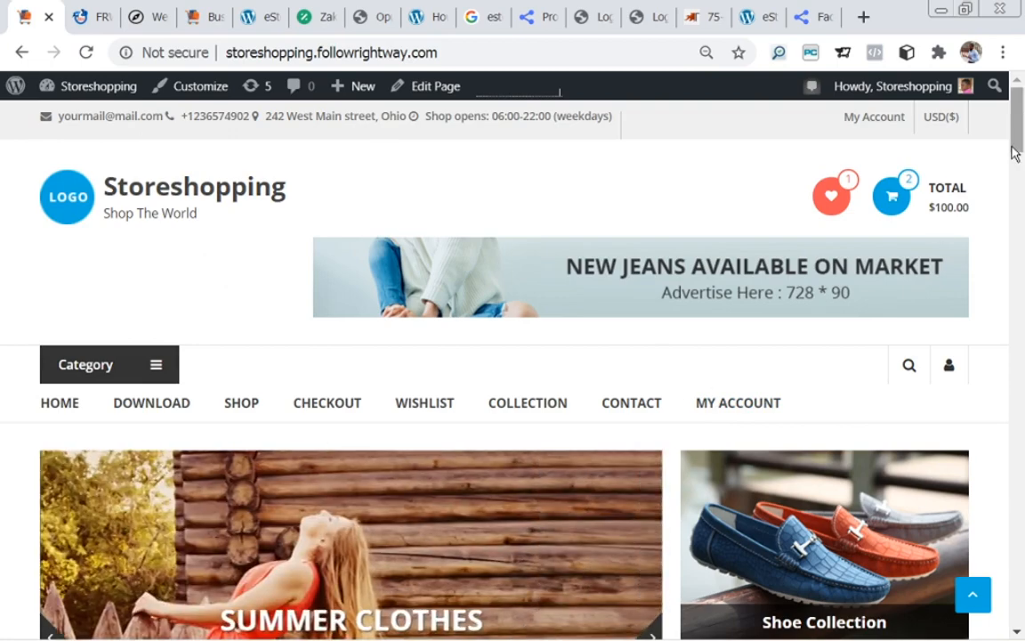
{"action": "left_click_drag", "start_coordinate": [1015, 153], "coordinate": [1016, 613]}
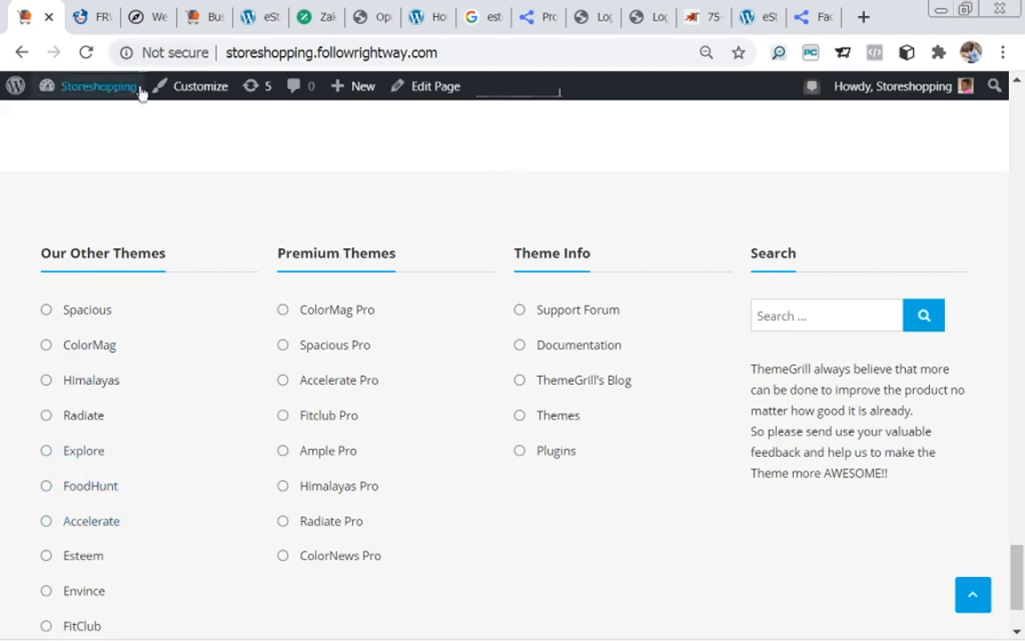
- Return to the menu editor and expand the Custom Links section for adding menu items
{"action": "mouse_move", "coordinate": [95, 96]}
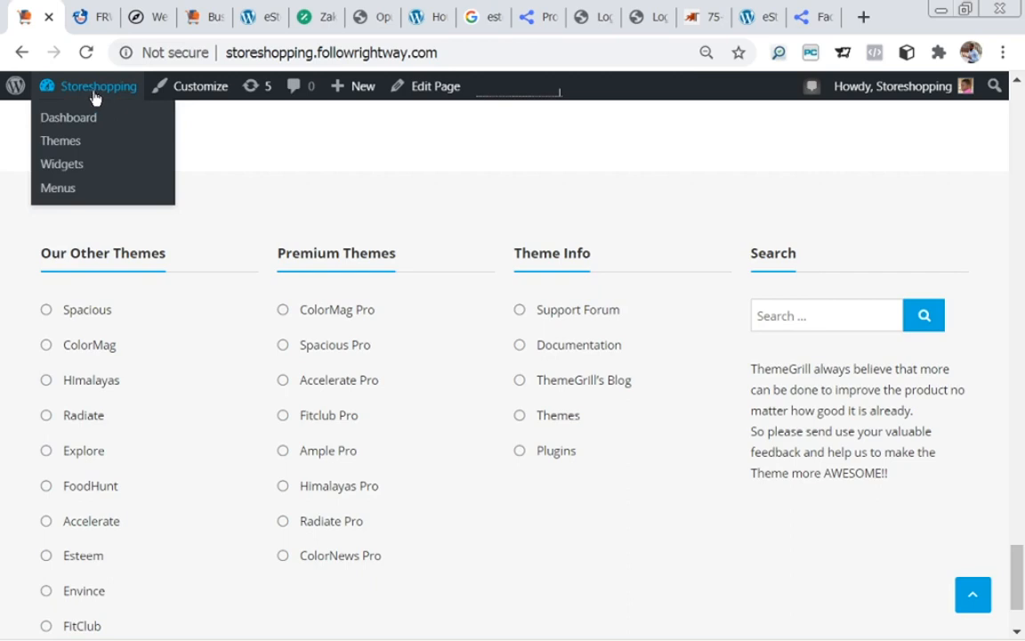
{"action": "left_click", "coordinate": [23, 52]}
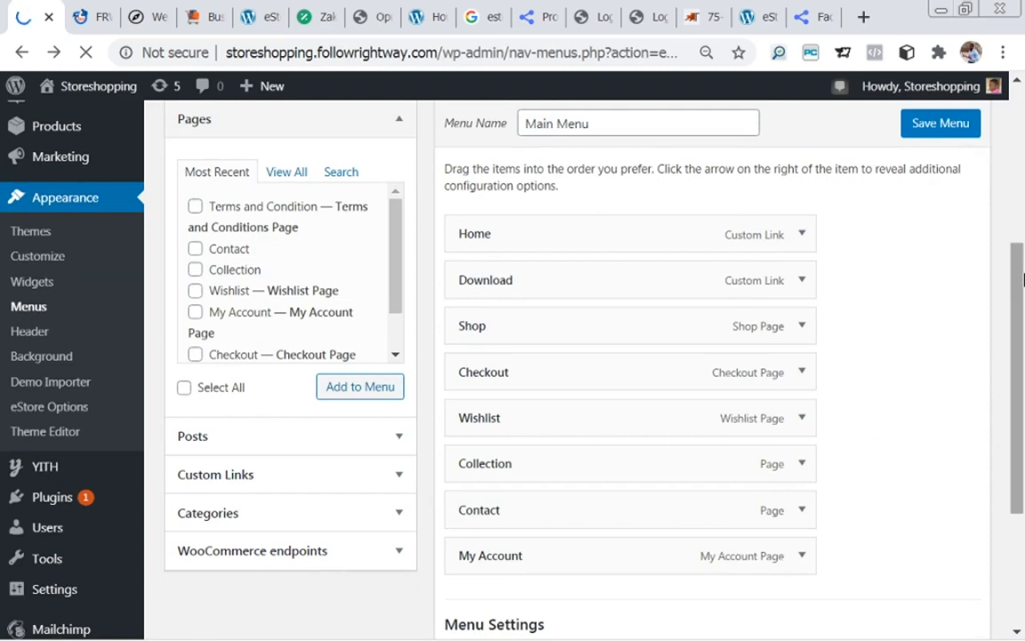
{"action": "left_click_drag", "start_coordinate": [1023, 277], "coordinate": [1022, 290]}
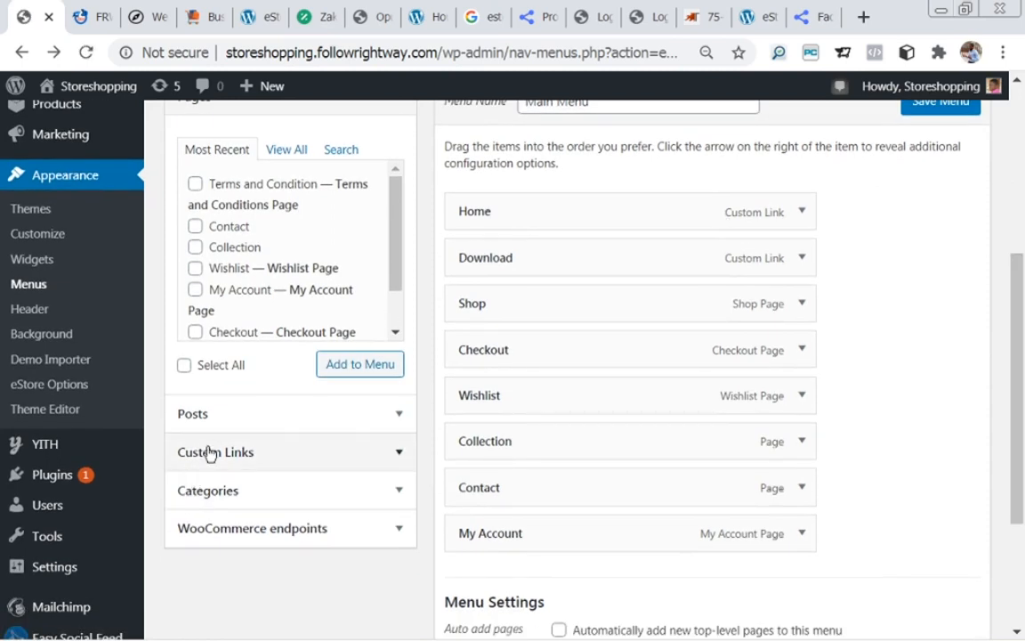
{"action": "left_click", "coordinate": [401, 458]}
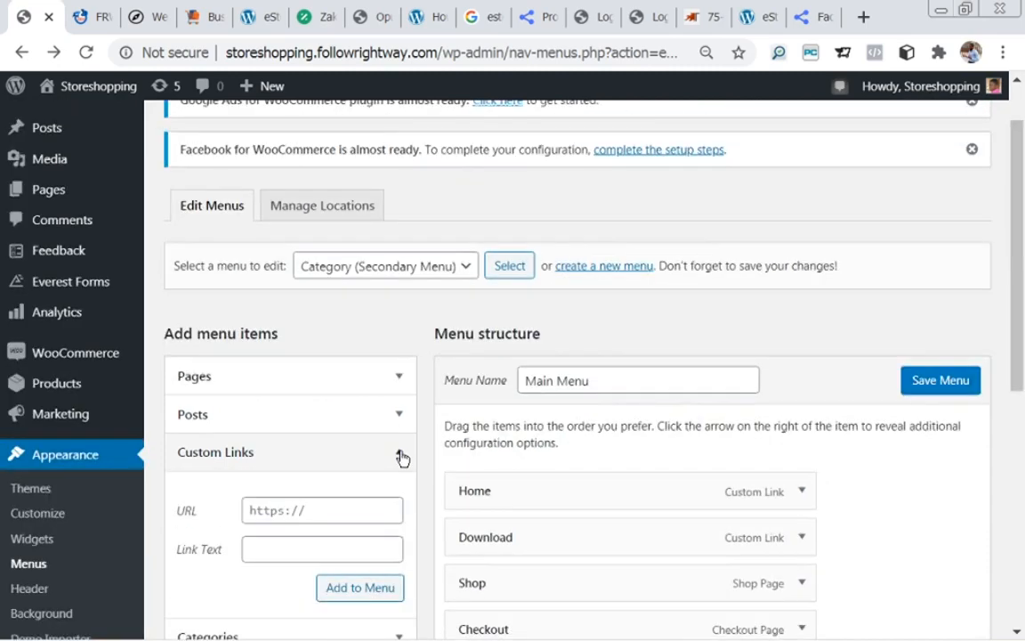
- Point out the empty URL and Link Text fields used for adding a custom link to the Main Menu
{"action": "left_click_drag", "start_coordinate": [1021, 280], "coordinate": [1013, 380]}
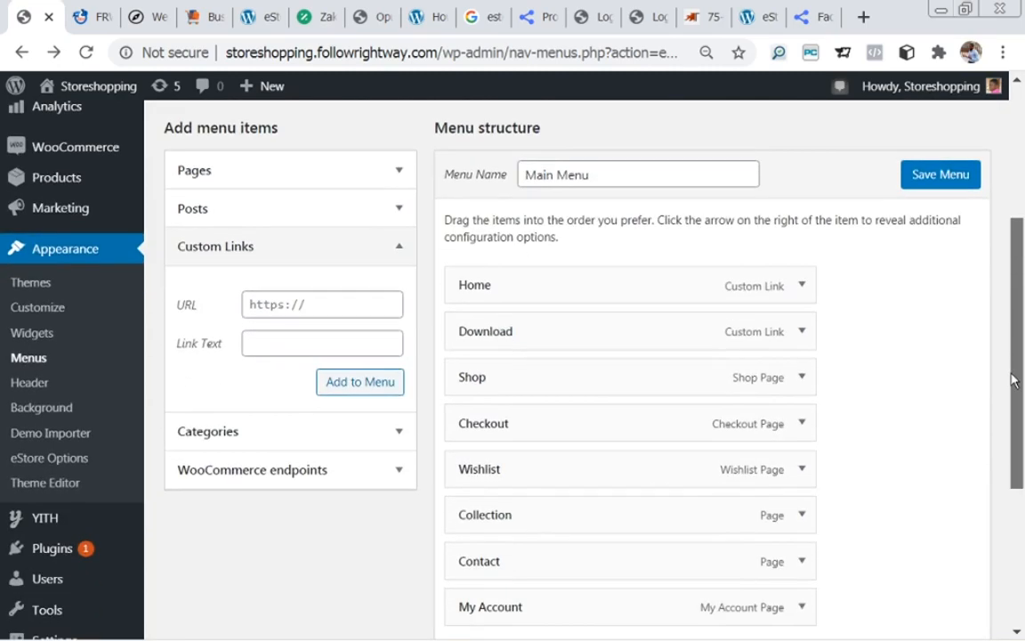
{"action": "left_click", "coordinate": [313, 309]}
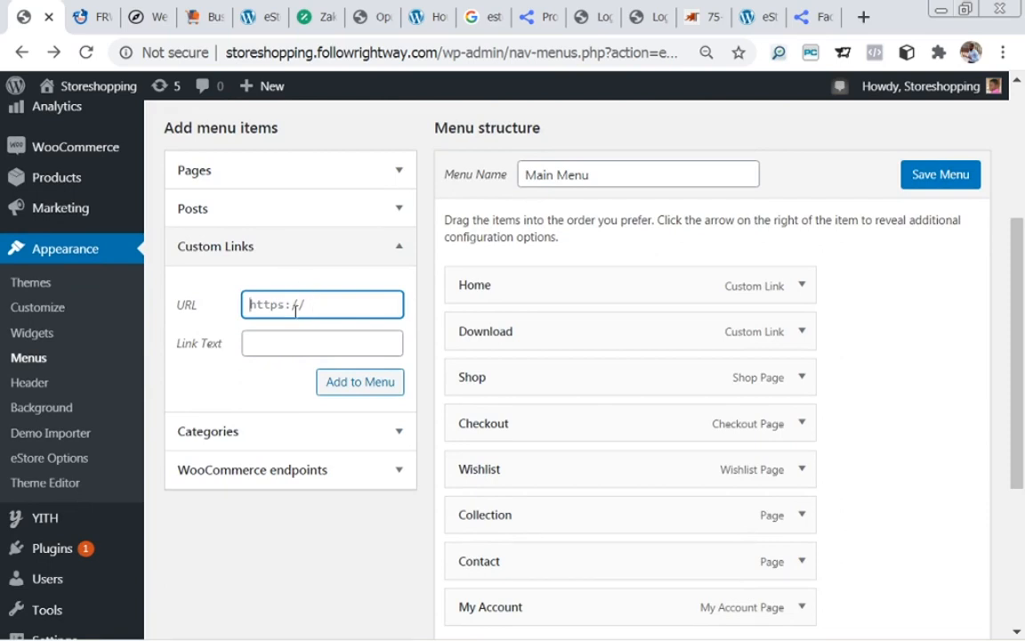
{"action": "left_click", "coordinate": [296, 345]}
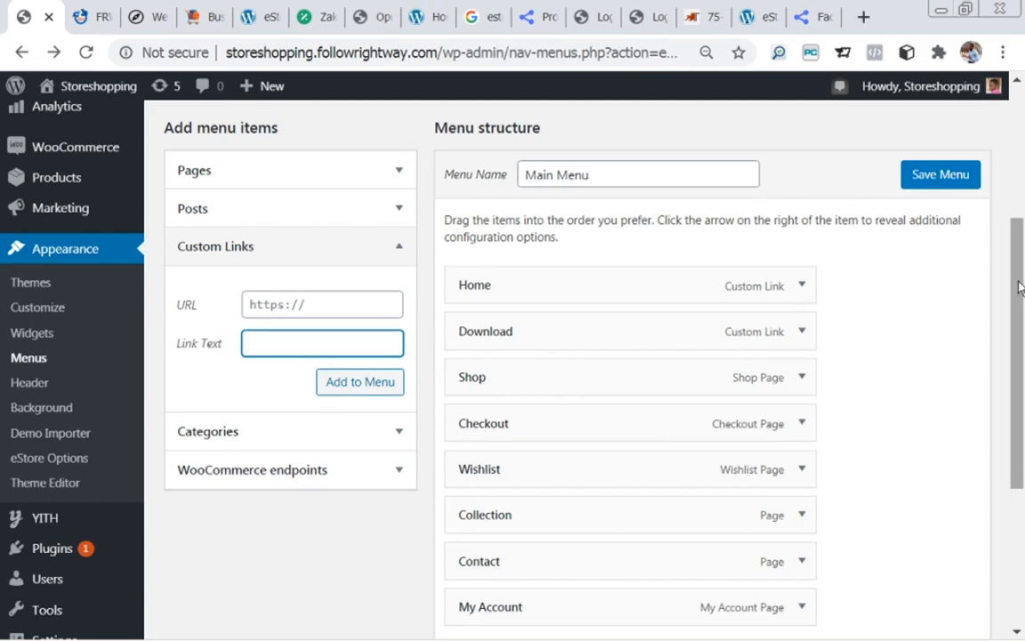
- Check the footer link columns on the eStore demo site and return to the menu editor
{"action": "left_click", "coordinate": [757, 17]}
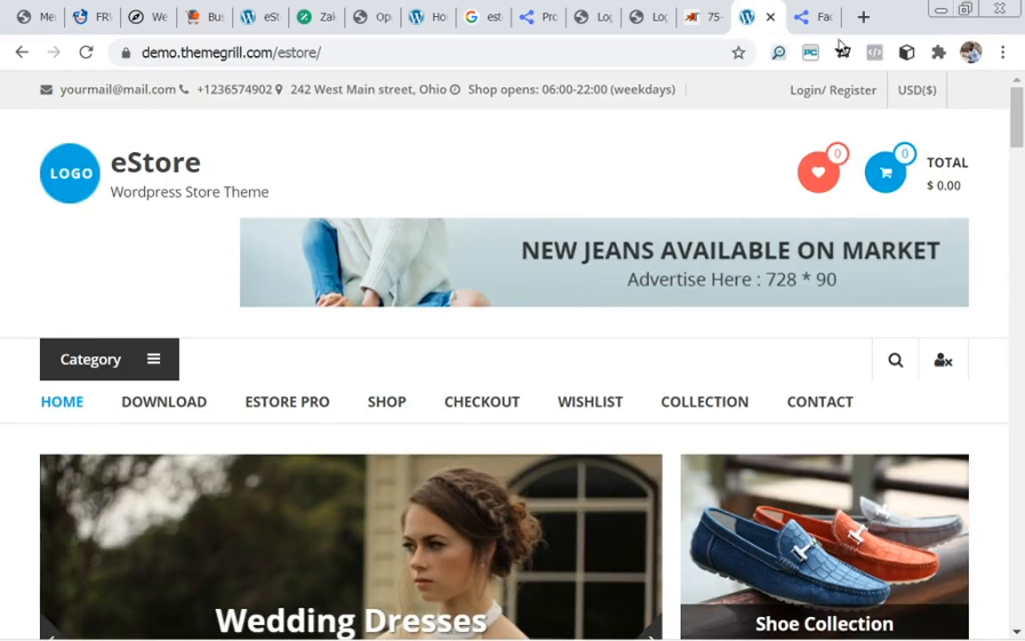
{"action": "left_click_drag", "start_coordinate": [1019, 106], "coordinate": [1021, 600]}
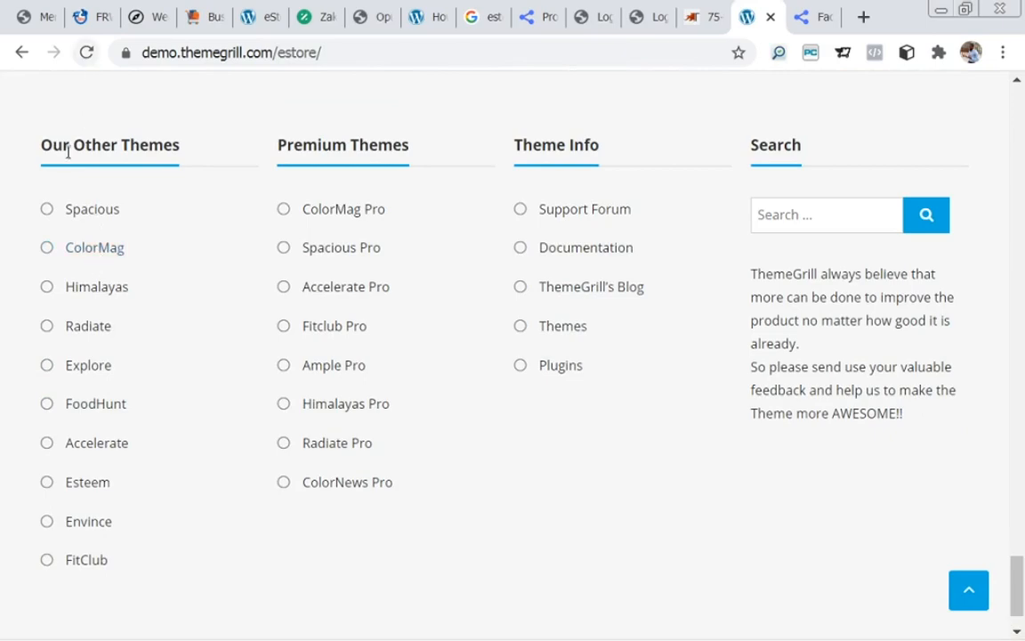
{"action": "left_click", "coordinate": [23, 22]}
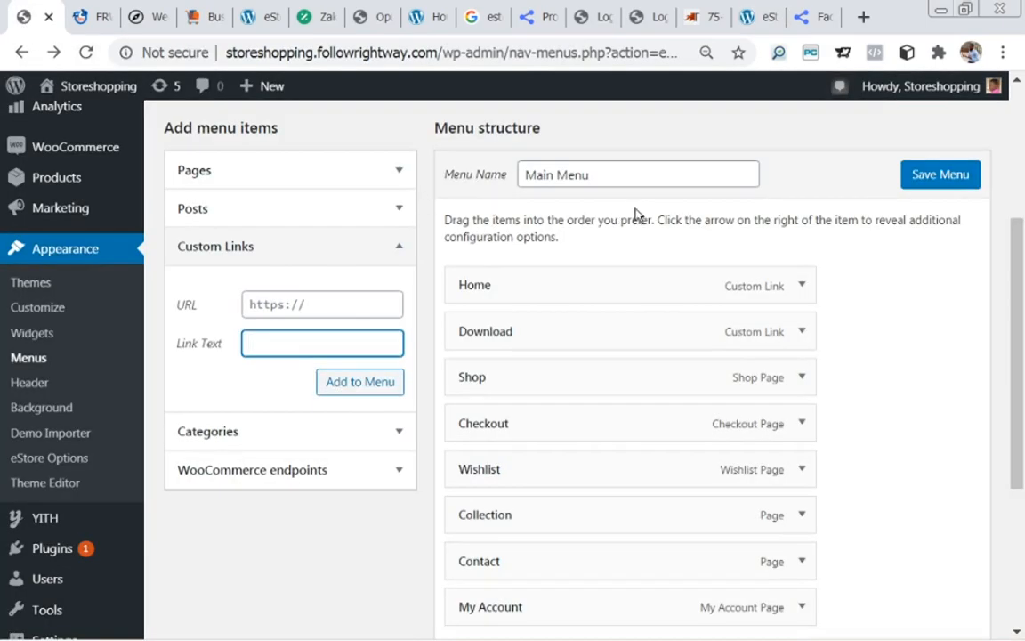
- Load the Our Other Themes menu for editing
{"action": "scroll", "coordinate": [997, 336], "scroll_direction": "up", "scroll_amount": 2}
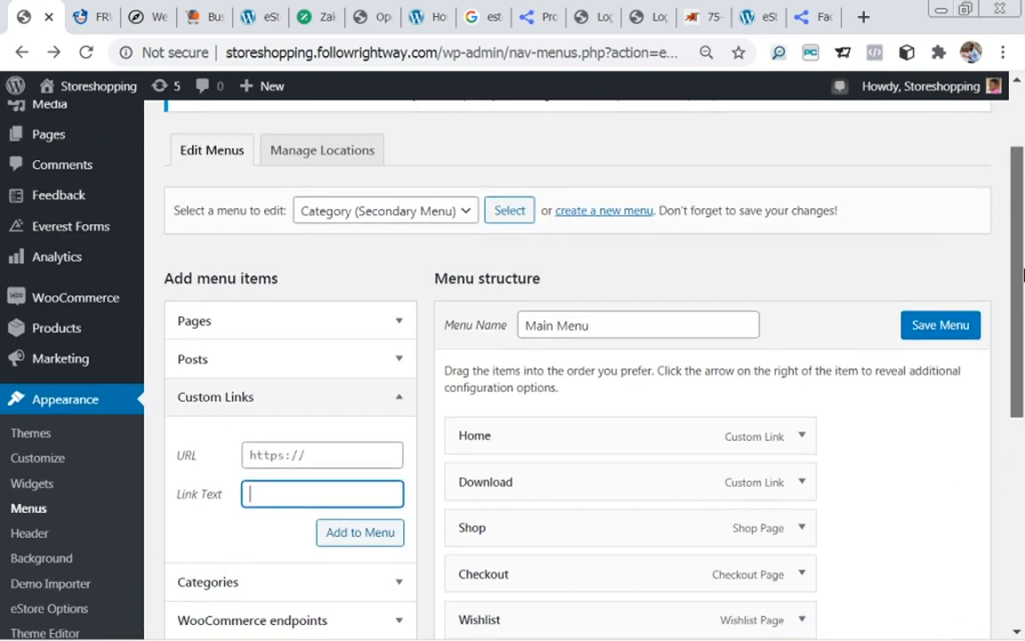
{"action": "left_click", "coordinate": [464, 225]}
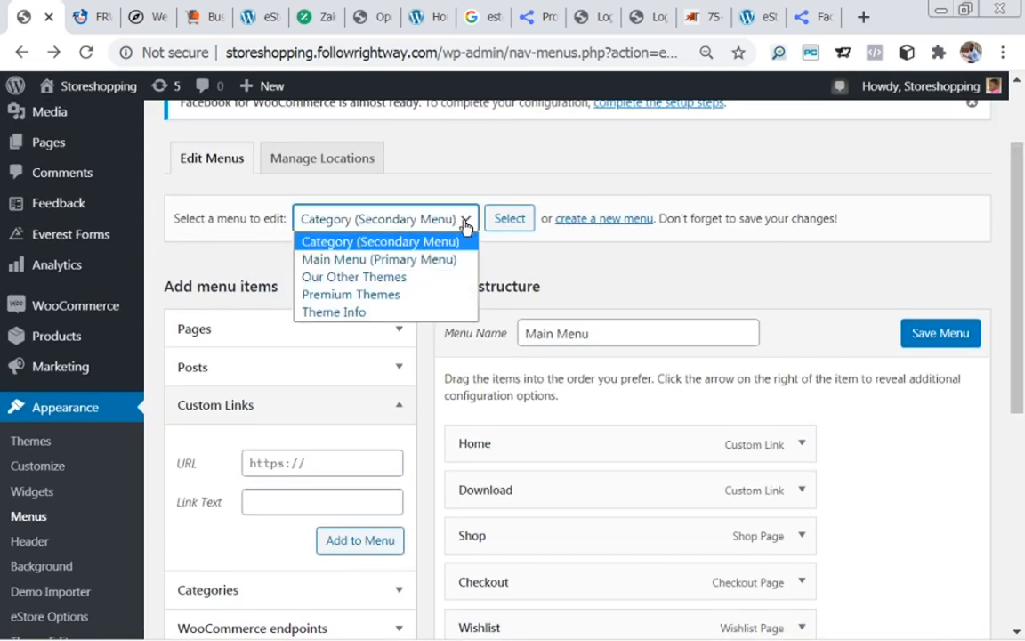
{"action": "left_click", "coordinate": [390, 278]}
{"action": "left_click", "coordinate": [505, 222]}
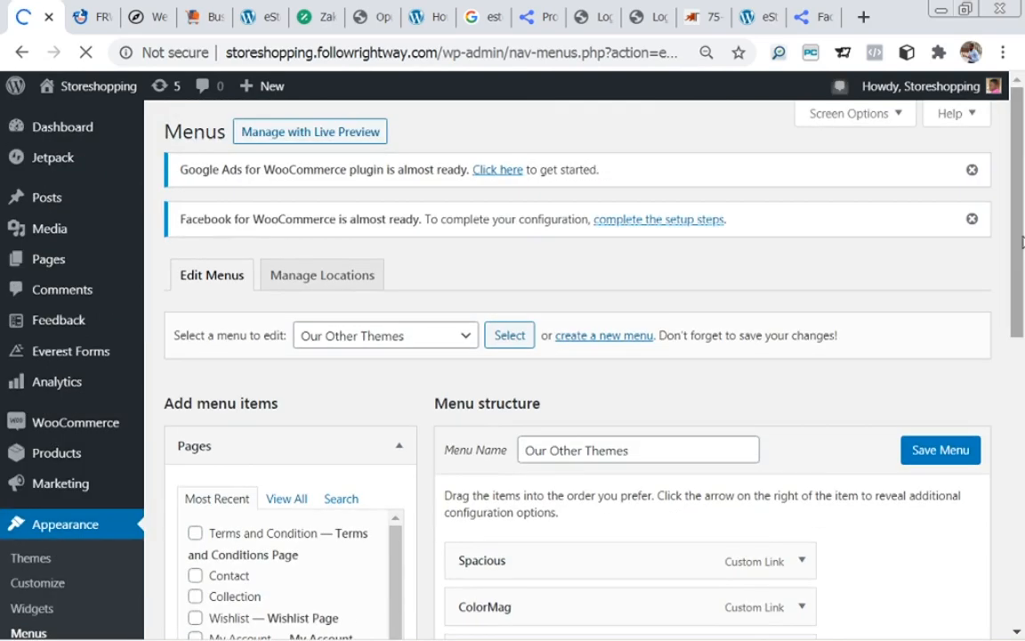
- Examine the Spacious item's URL and navigation label, and look over the menu's remaining links and its Menu Settings
{"action": "scroll", "coordinate": [1022, 241], "scroll_direction": "down", "scroll_amount": 4}
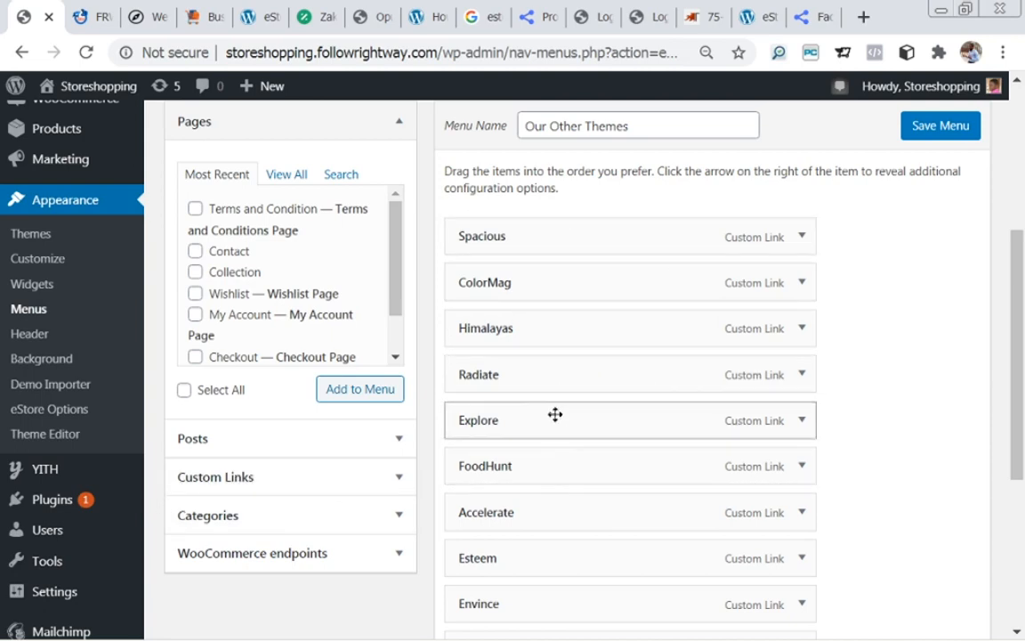
{"action": "left_click", "coordinate": [803, 238]}
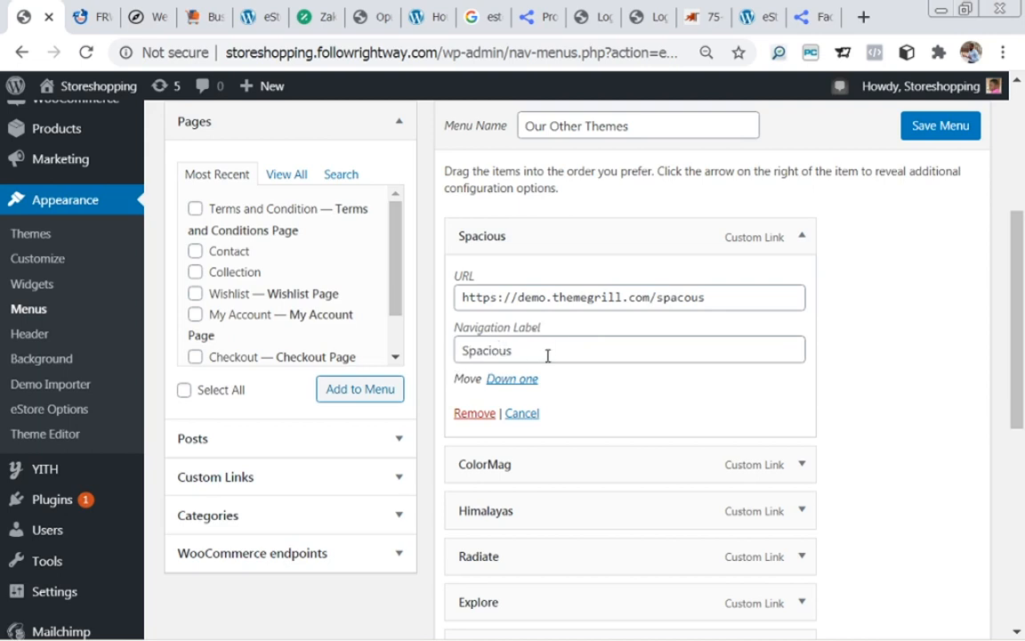
{"action": "left_click", "coordinate": [802, 237]}
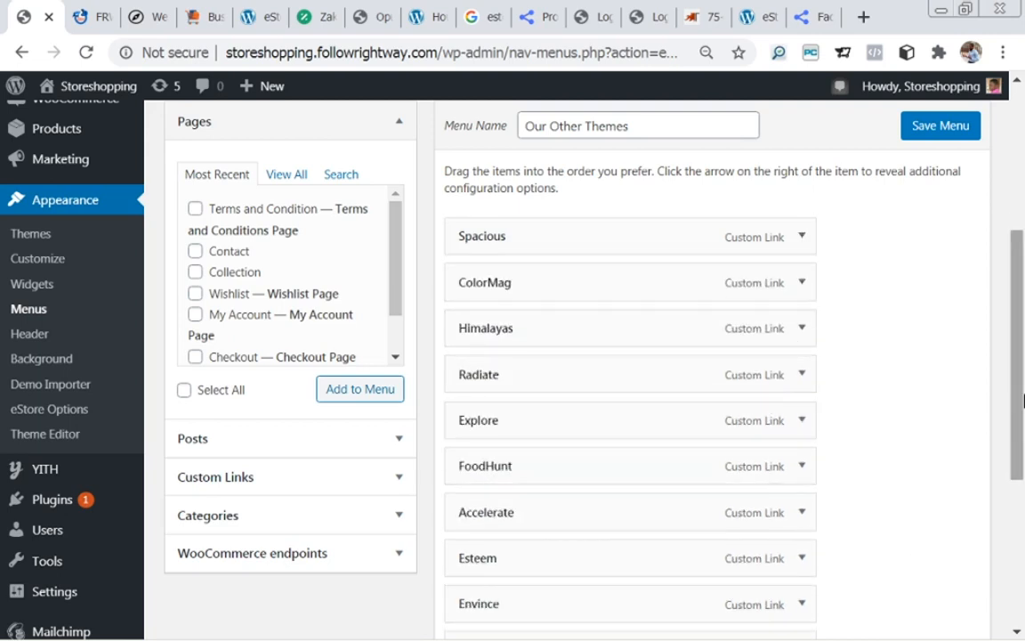
{"action": "left_click_drag", "start_coordinate": [1014, 384], "coordinate": [1011, 530]}
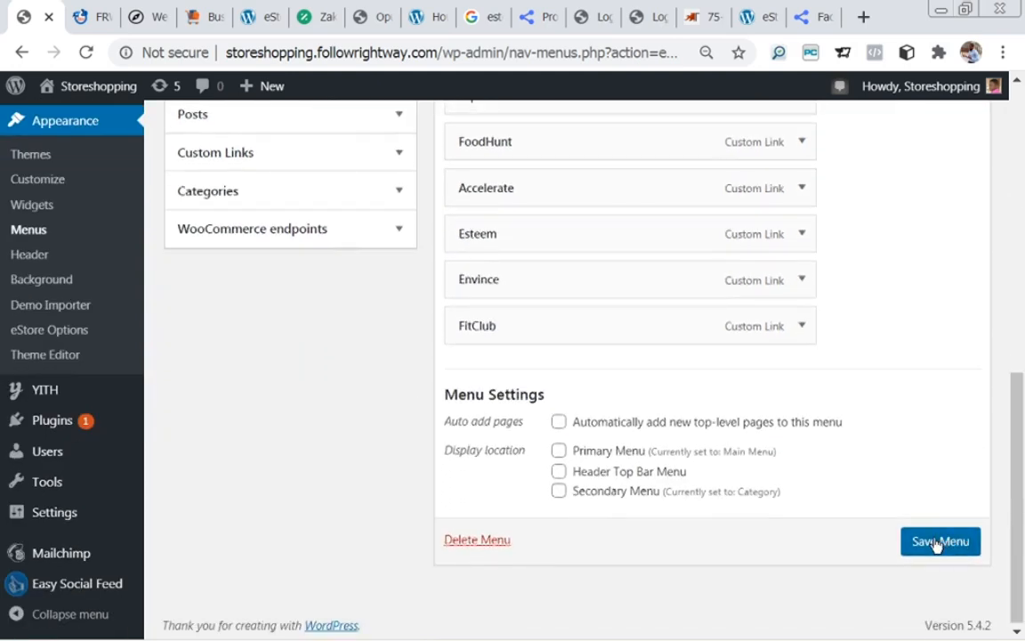
{"action": "left_click_drag", "start_coordinate": [1022, 402], "coordinate": [1020, 188]}
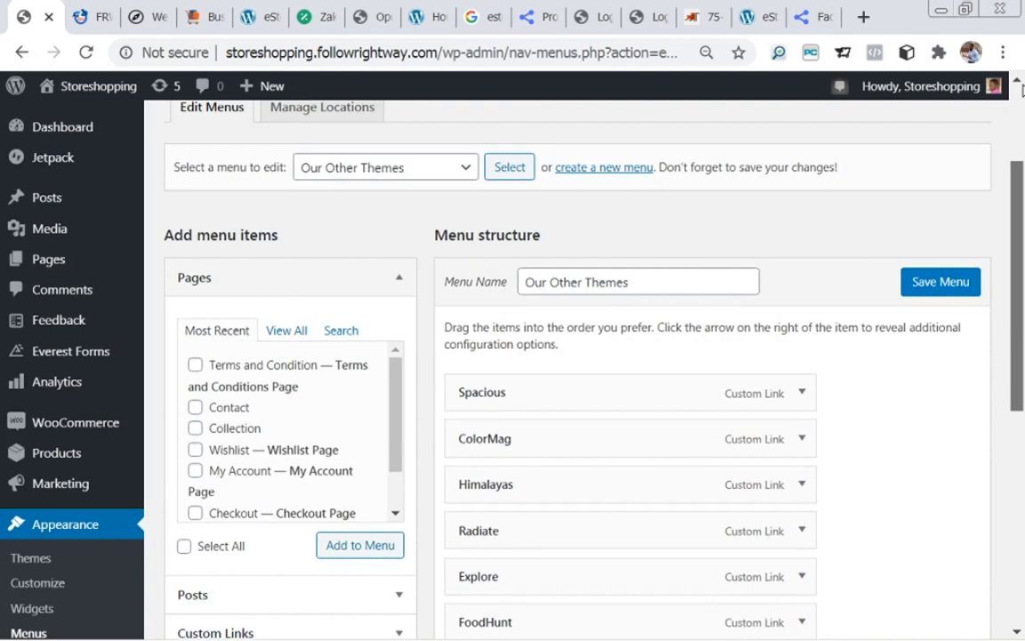
{"action": "left_click_drag", "start_coordinate": [1022, 89], "coordinate": [1022, 18]}
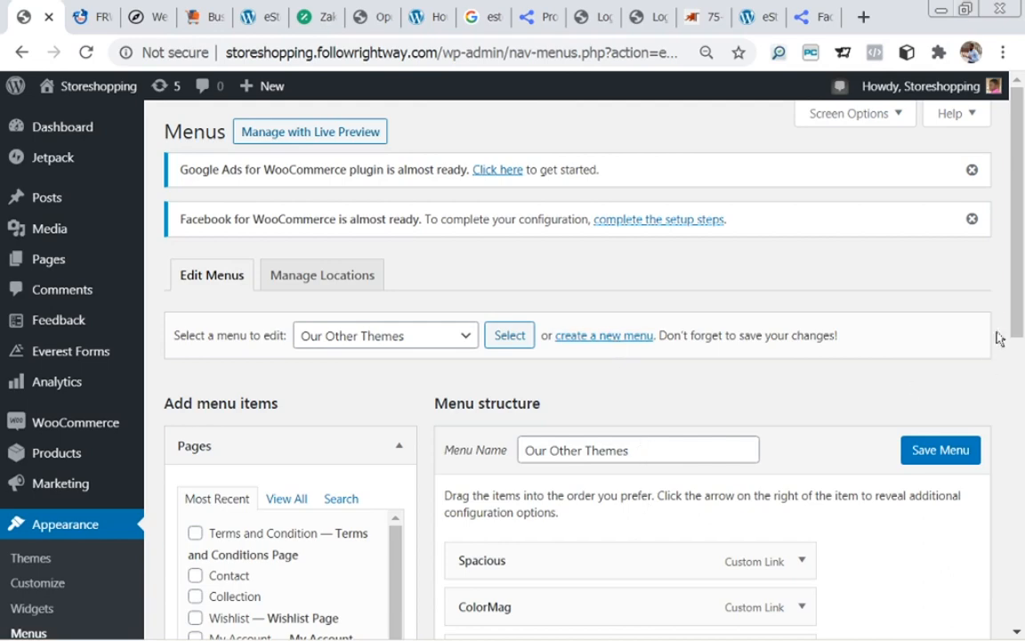
- View all pages that can be added to the Our Other Themes menu, and expand the Custom Links section
{"action": "scroll", "coordinate": [1005, 330], "scroll_direction": "down", "scroll_amount": 2}
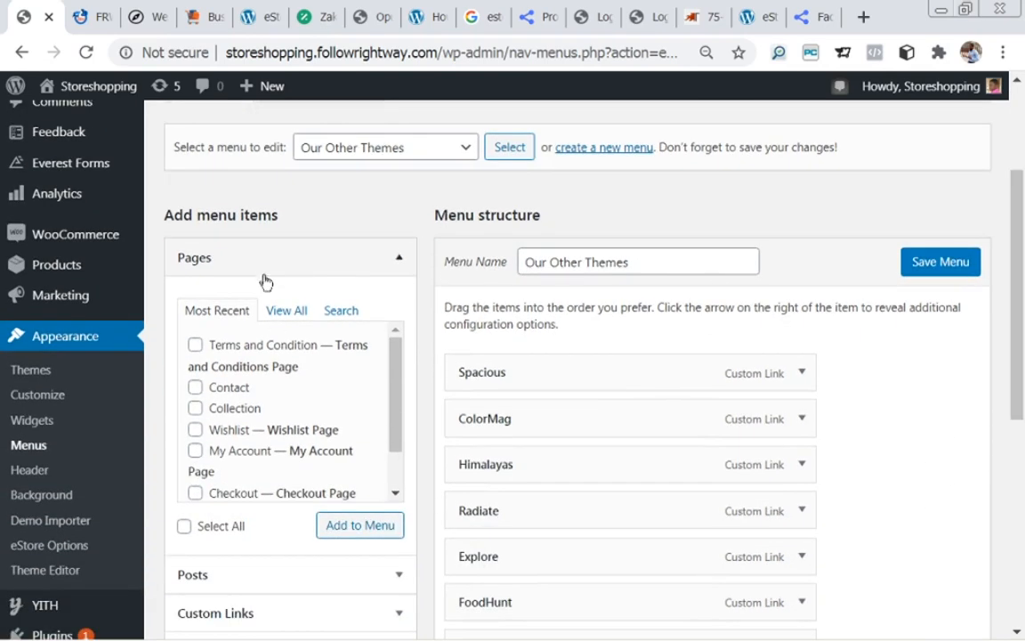
{"action": "left_click", "coordinate": [283, 311]}
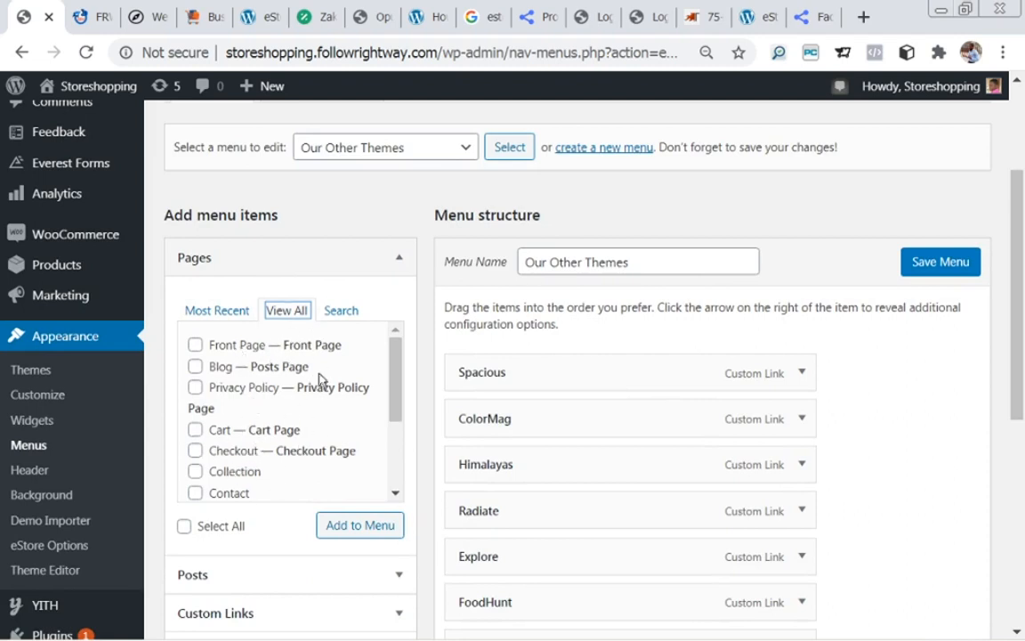
{"action": "scroll", "coordinate": [1021, 353], "scroll_direction": "down", "scroll_amount": 1}
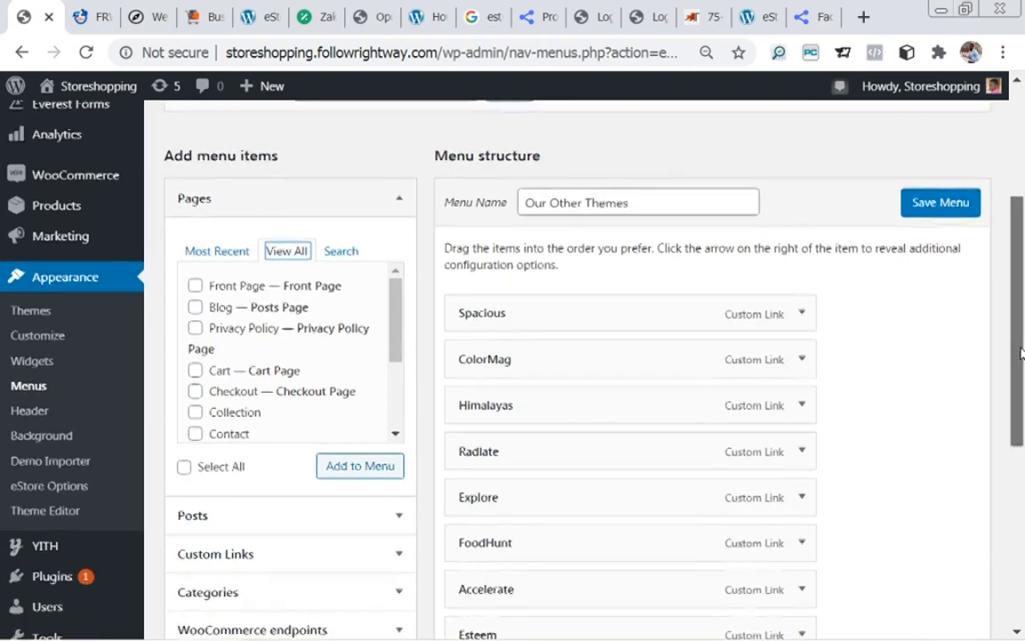
{"action": "scroll", "coordinate": [1021, 353], "scroll_direction": "down", "scroll_amount": 3}
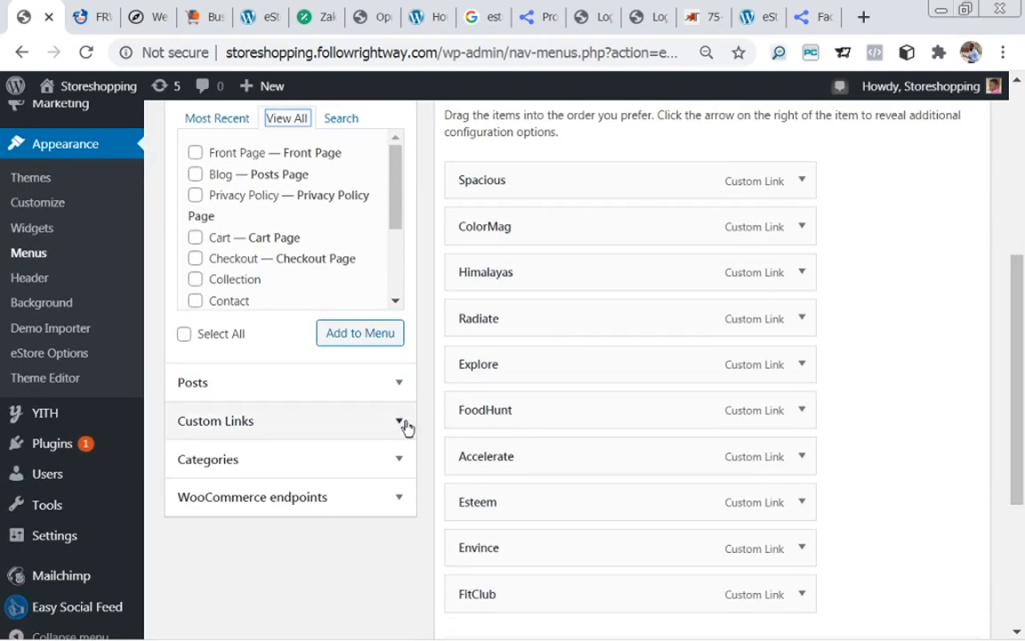
{"action": "left_click", "coordinate": [405, 427]}
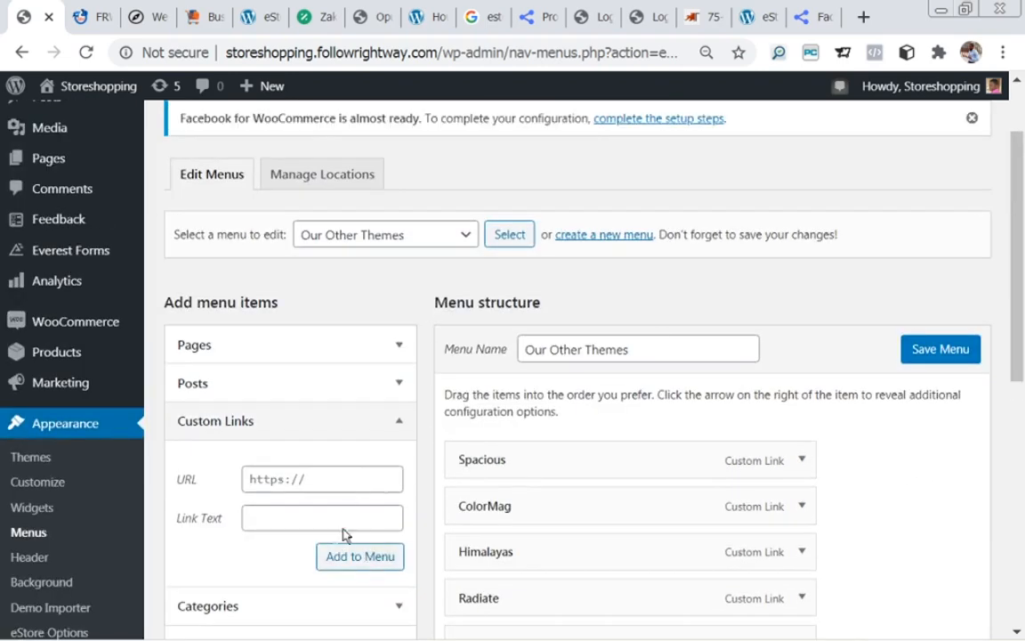
- Look over the Storeshopping homepage, and browse the topic cards in the ThemeGrill eStore documentation
{"action": "scroll", "coordinate": [1022, 427], "scroll_direction": "down", "scroll_amount": 5}
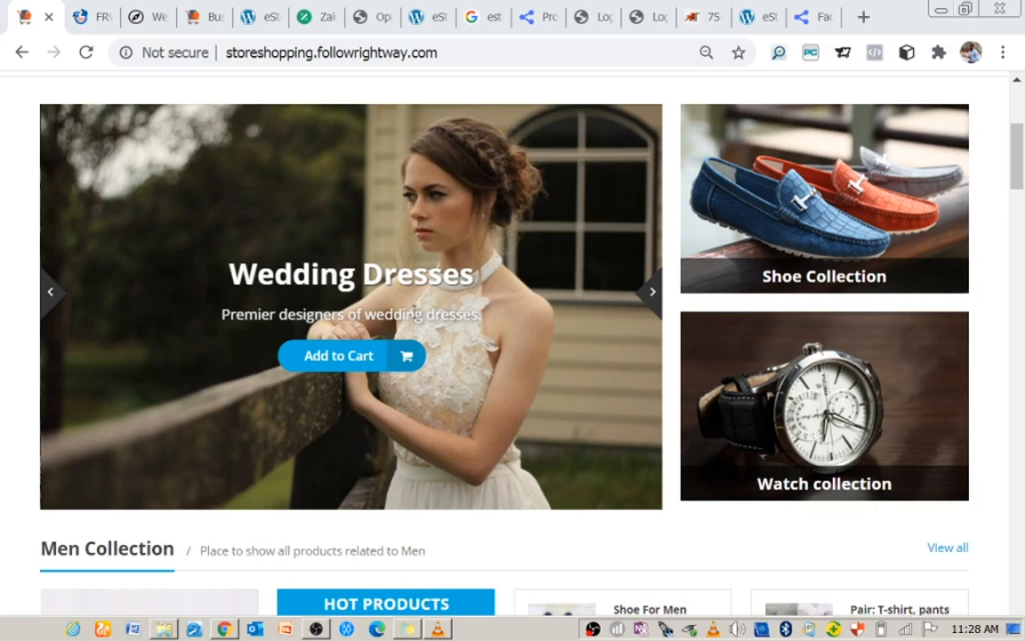
{"action": "left_click", "coordinate": [469, 18]}
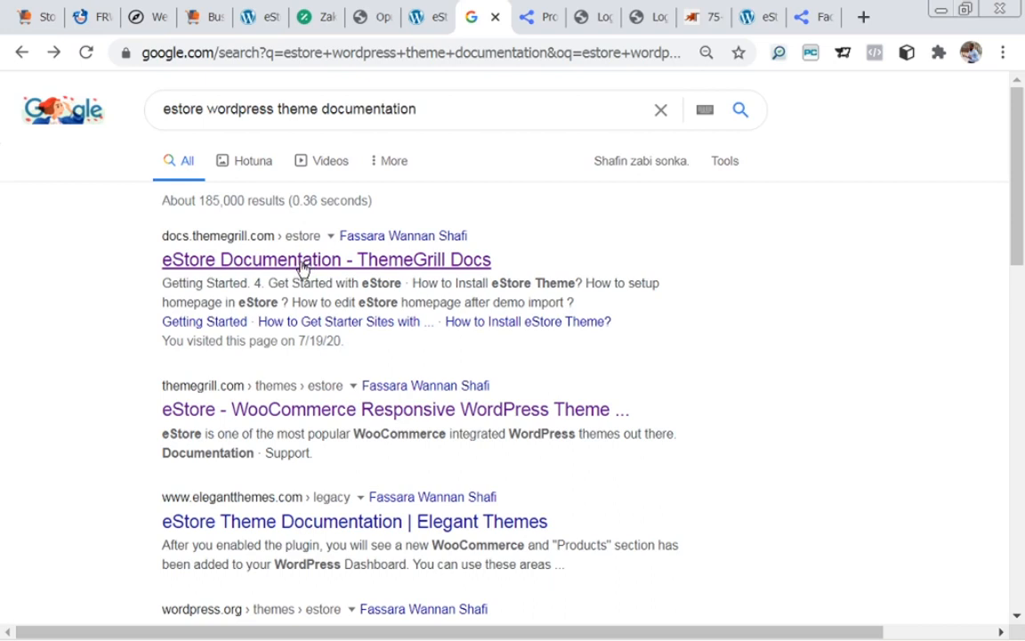
{"action": "left_click", "coordinate": [420, 25]}
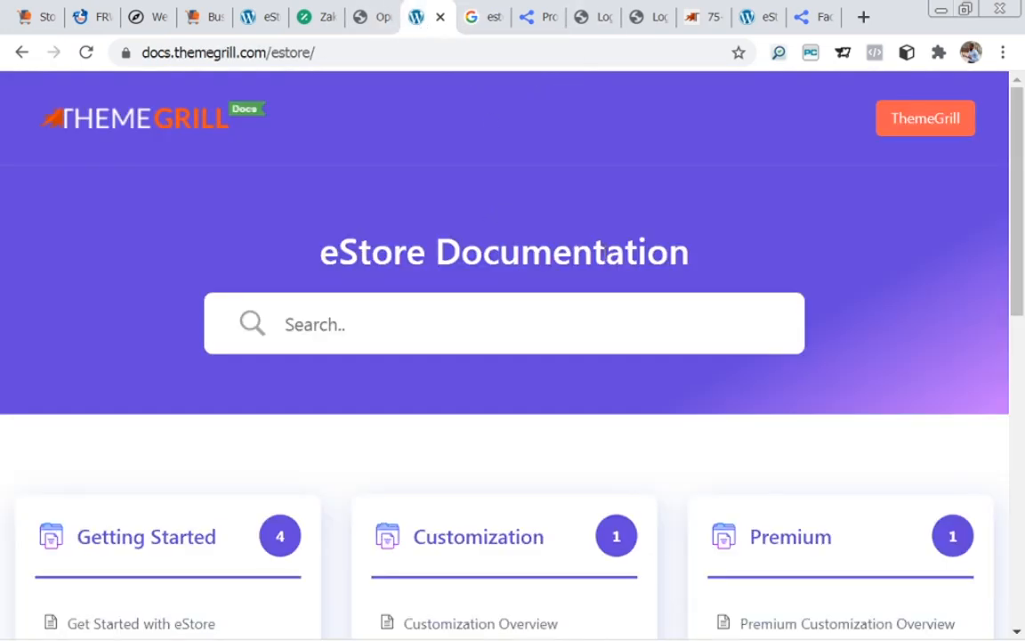
{"action": "left_click_drag", "start_coordinate": [1020, 159], "coordinate": [1022, 211]}
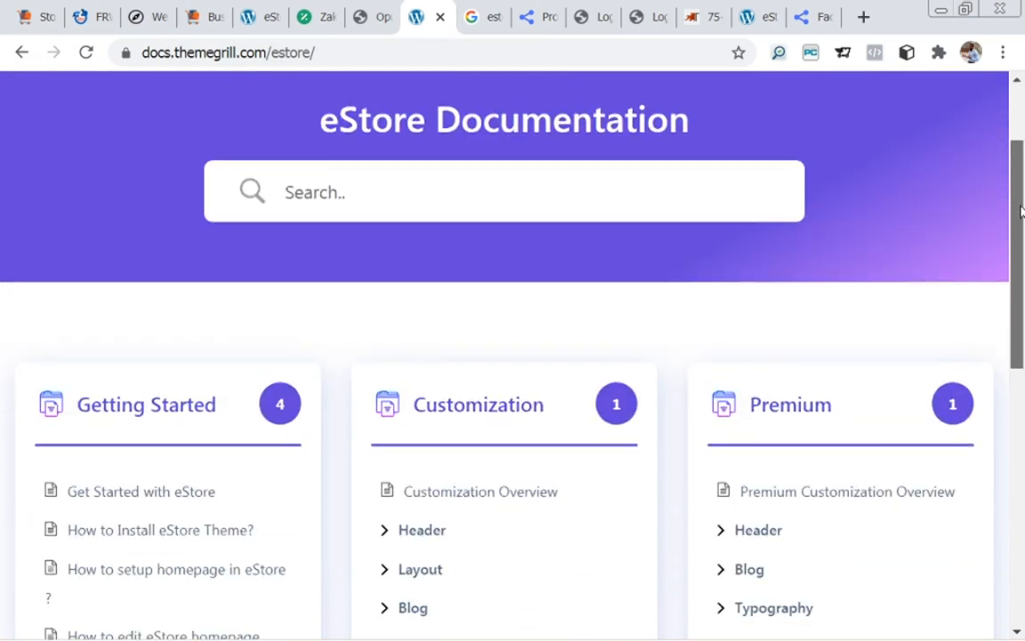
{"action": "left_click_drag", "start_coordinate": [1022, 211], "coordinate": [1024, 299]}
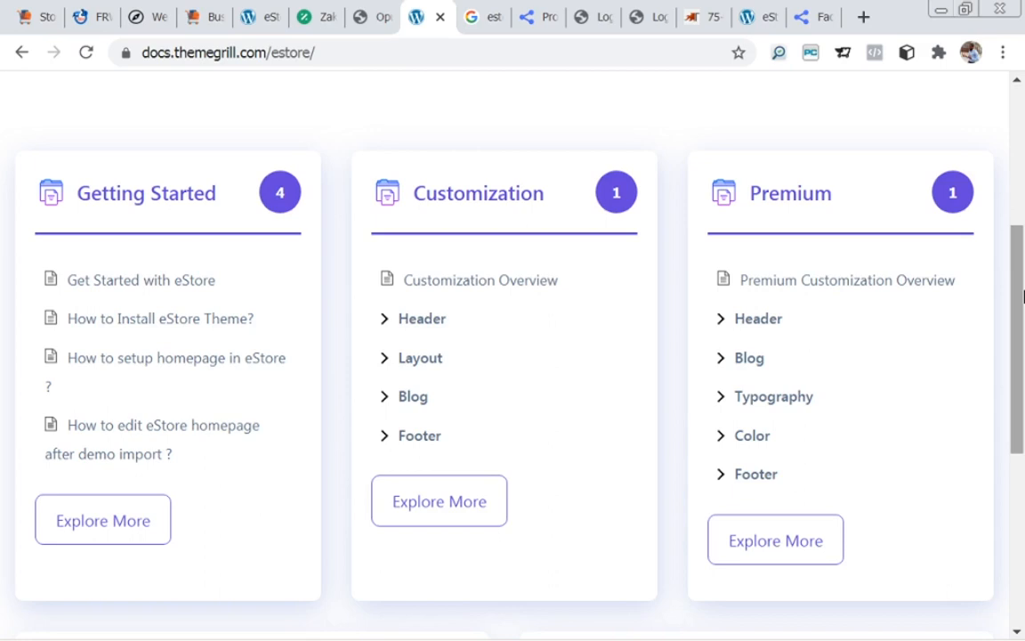
{"action": "mouse_move", "coordinate": [1020, 294]}
{"action": "left_mouse_down"}
{"action": "mouse_move", "coordinate": [1020, 286]}
{"action": "mouse_move", "coordinate": [1020, 297]}
{"action": "left_mouse_up"}
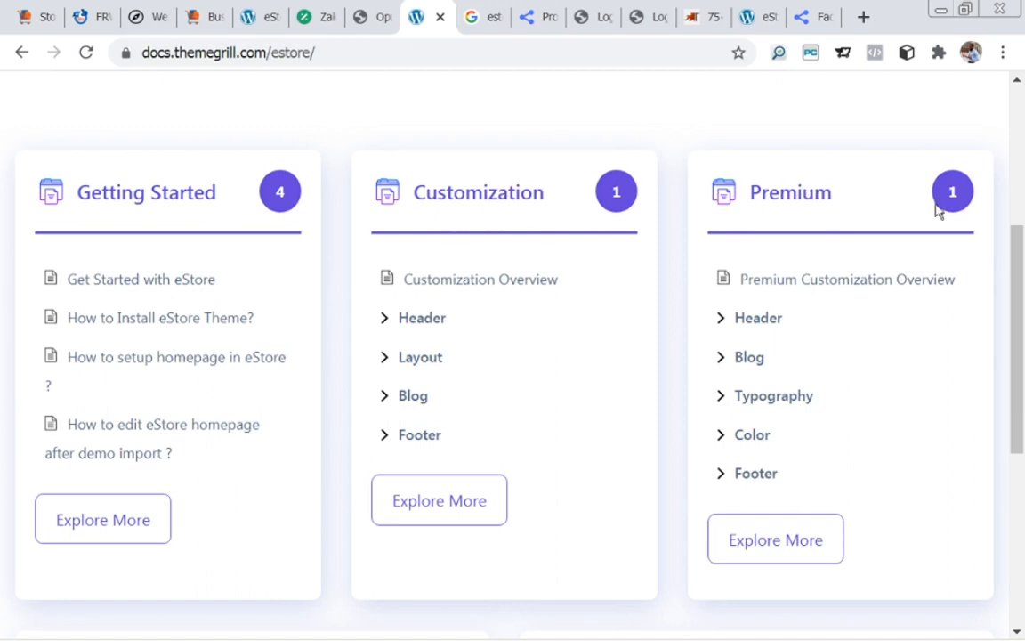
{"action": "mouse_move", "coordinate": [1007, 273]}
{"action": "left_mouse_down"}
{"action": "mouse_move", "coordinate": [1017, 429]}
{"action": "mouse_move", "coordinate": [1011, 294]}
{"action": "left_mouse_up"}
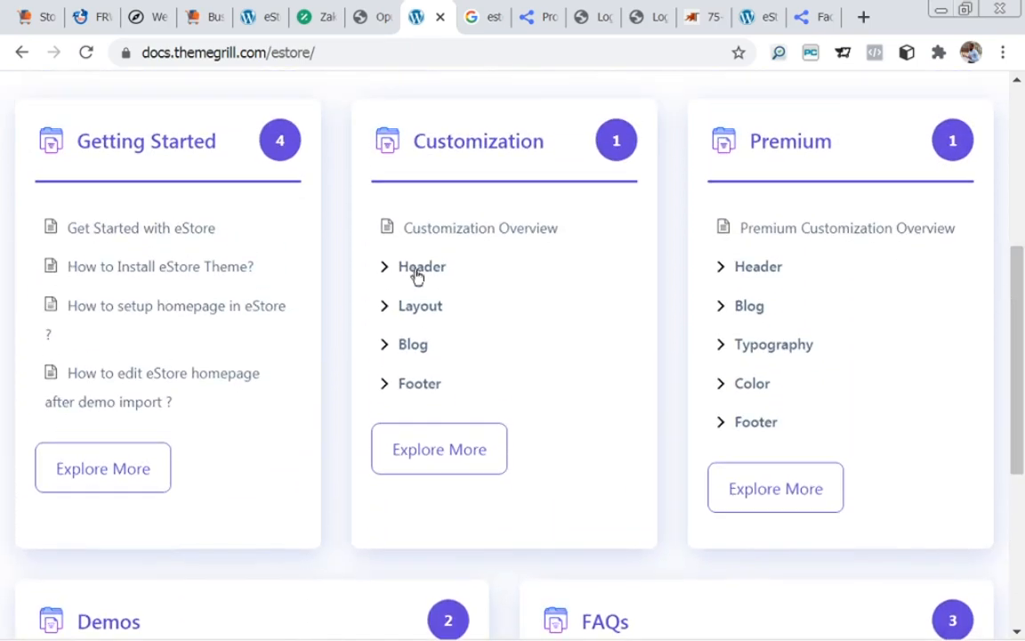
- Open the full Getting Started category of the documentation and review its articles in the category list
{"action": "left_click", "coordinate": [110, 474]}
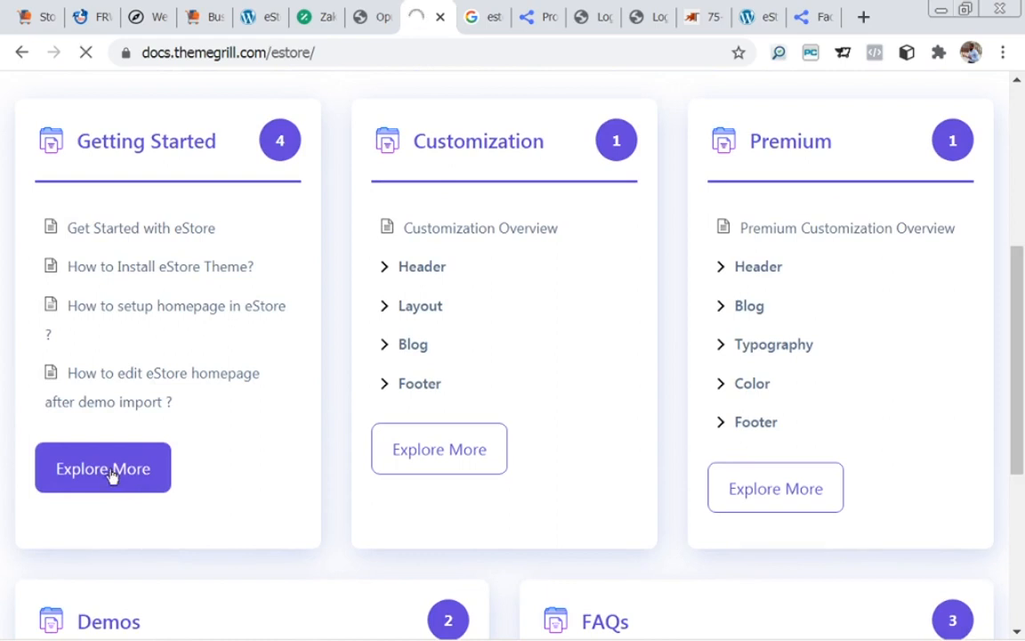
{"action": "left_click_drag", "start_coordinate": [1018, 185], "coordinate": [1023, 373]}
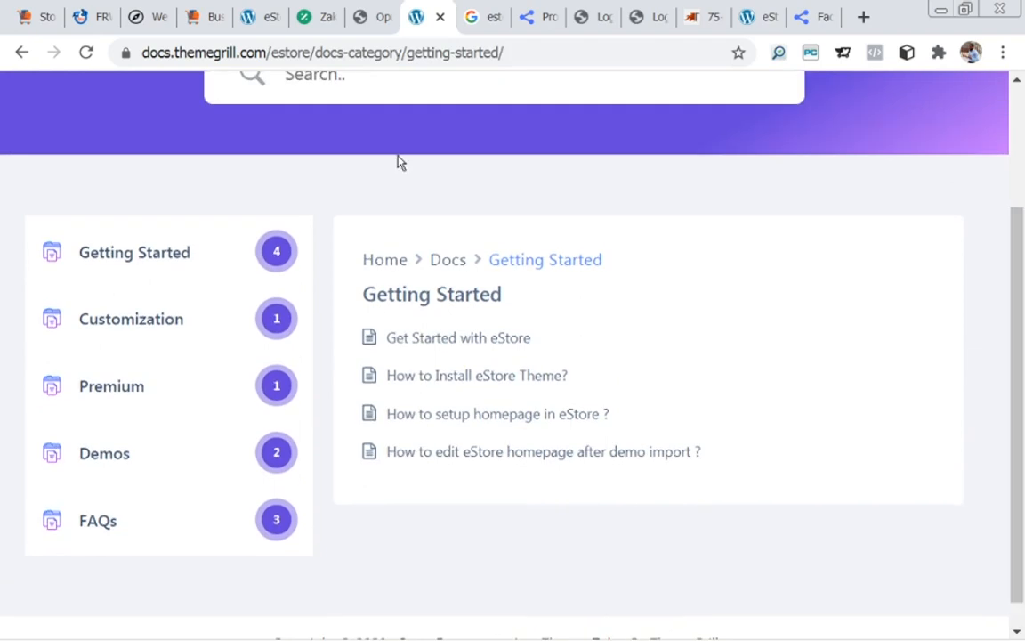
{"action": "left_click", "coordinate": [129, 256]}
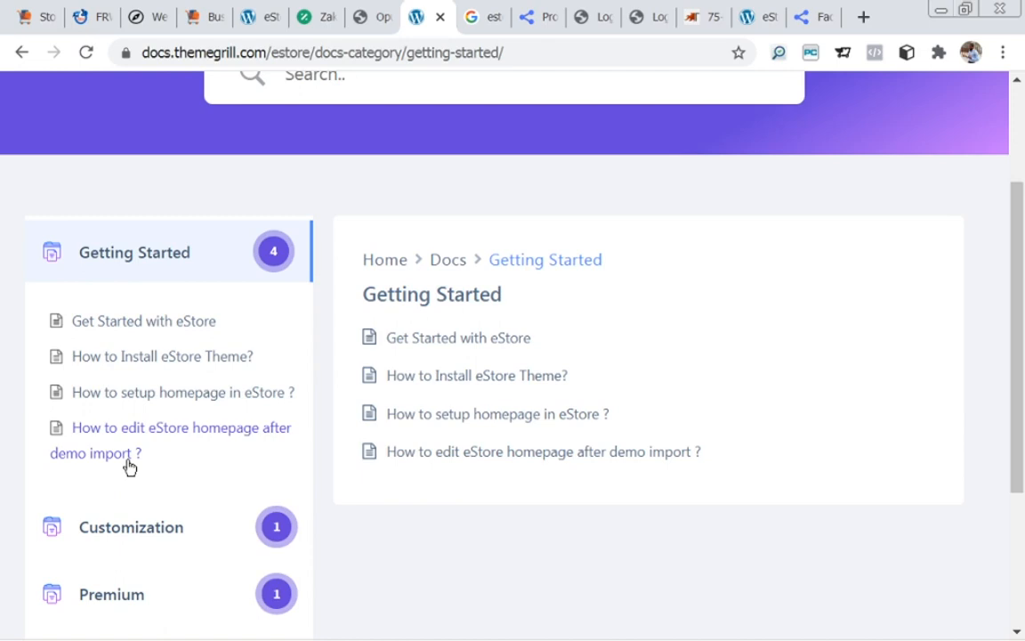
{"action": "left_click_drag", "start_coordinate": [1020, 348], "coordinate": [1020, 385]}
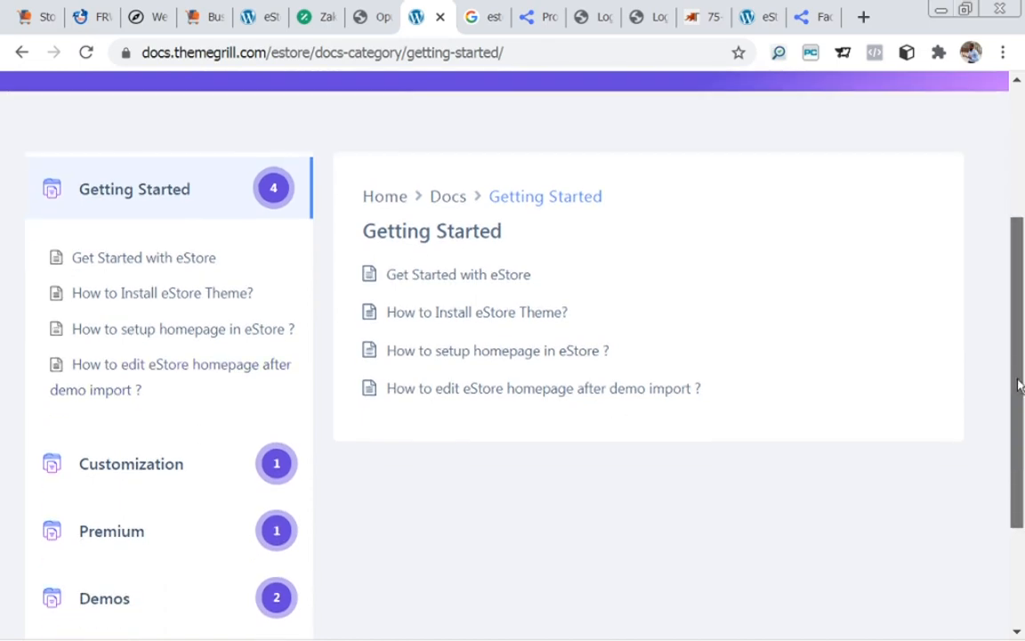
{"action": "left_click", "coordinate": [169, 197]}
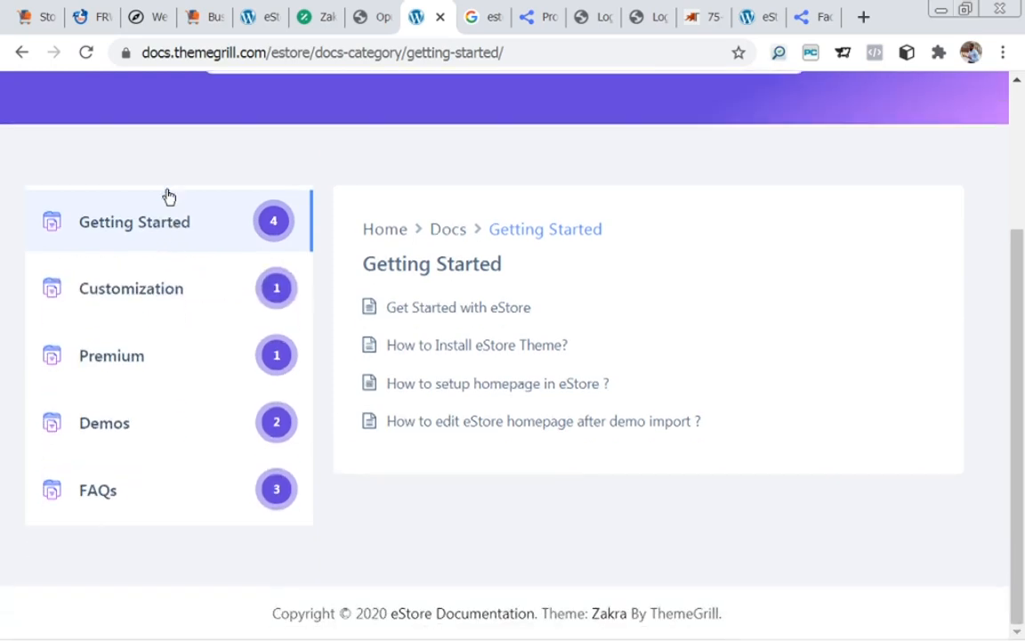
- Review the topics listed under the documentation's Customization and Premium categories
{"action": "left_click", "coordinate": [136, 295]}
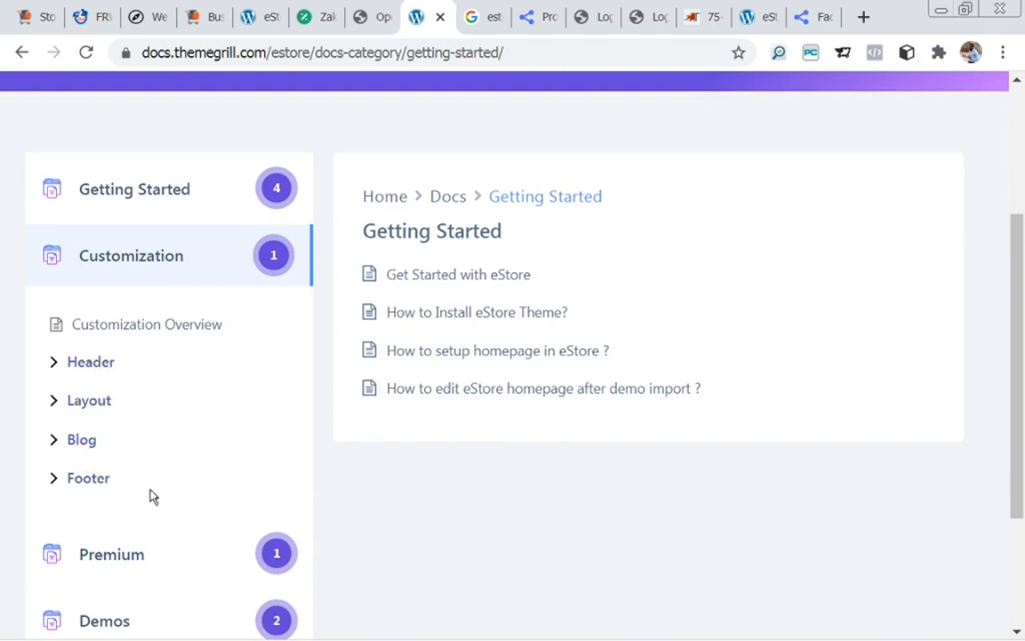
{"action": "left_click", "coordinate": [131, 265]}
{"action": "left_click", "coordinate": [111, 369]}
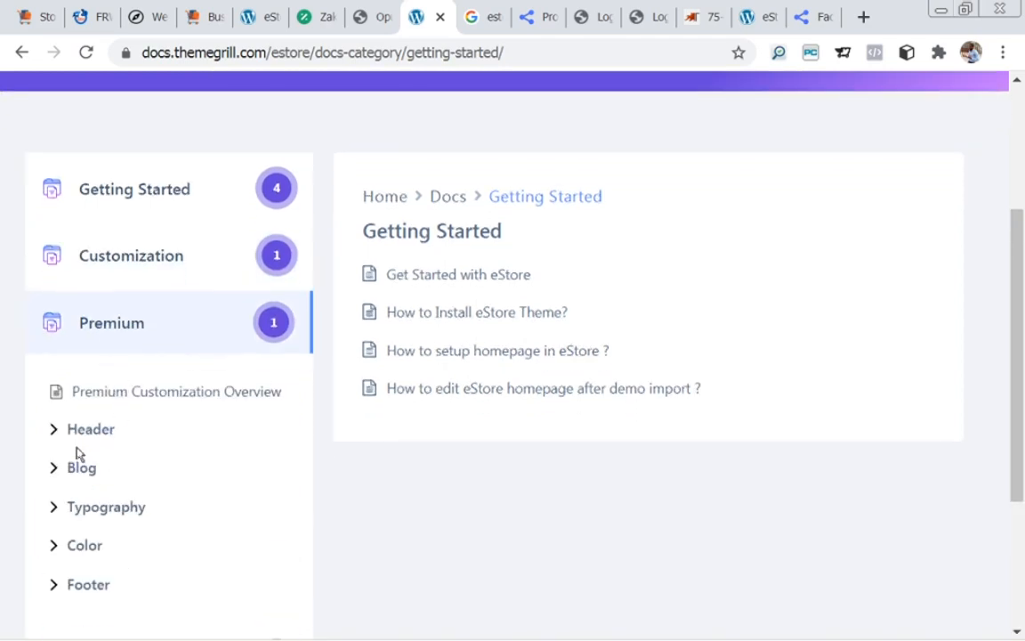
{"action": "left_click", "coordinate": [115, 332]}
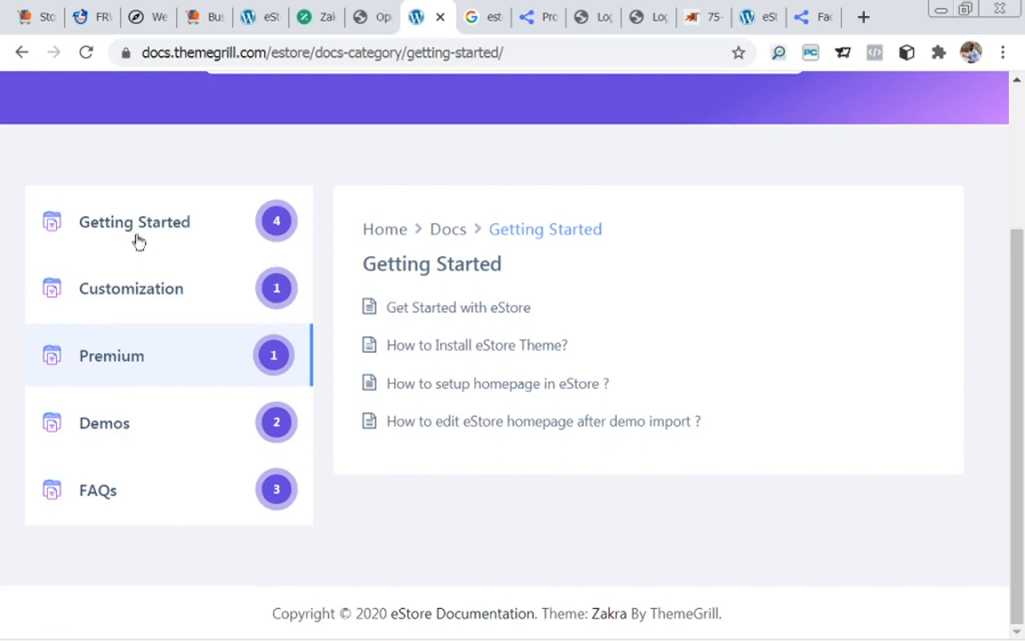
- Open the article on changing search results from WordPress to WooCommerce, under Customization's Header topics, and read its instructions and example image
{"action": "left_click", "coordinate": [125, 295]}
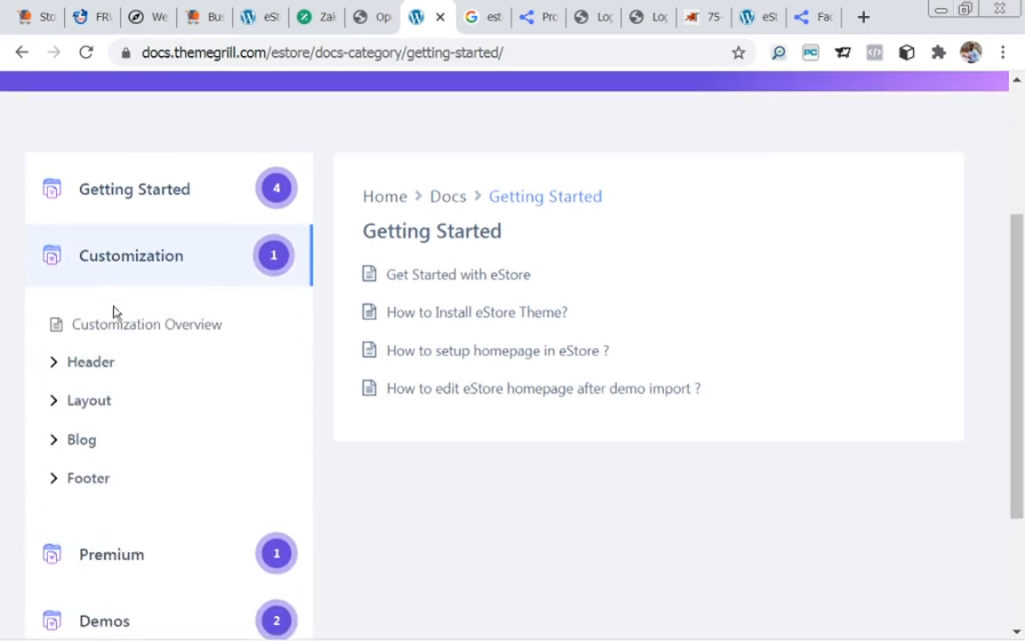
{"action": "left_click", "coordinate": [96, 365]}
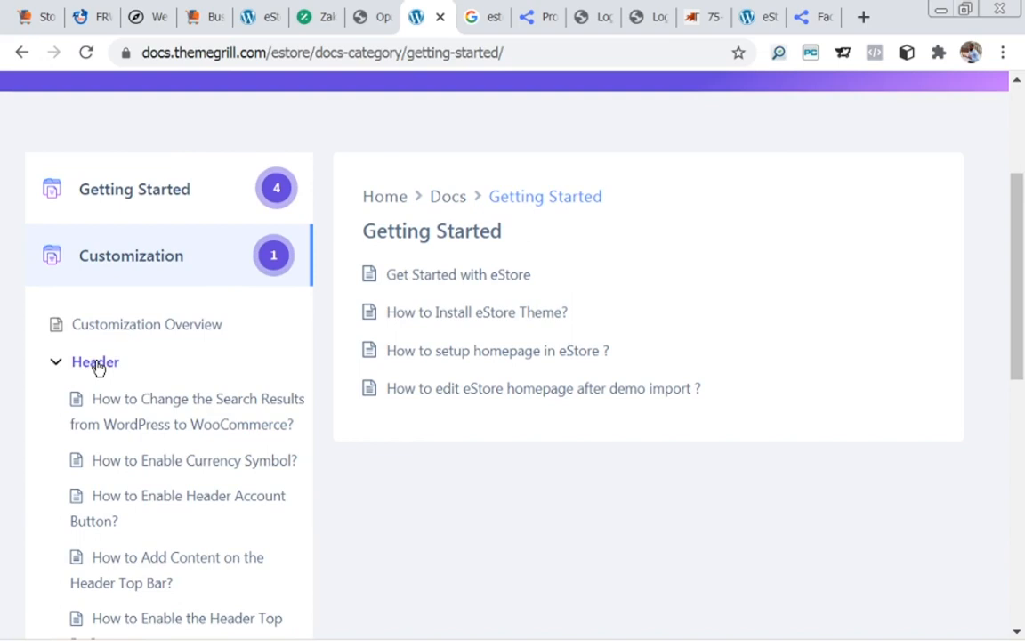
{"action": "left_click", "coordinate": [147, 405]}
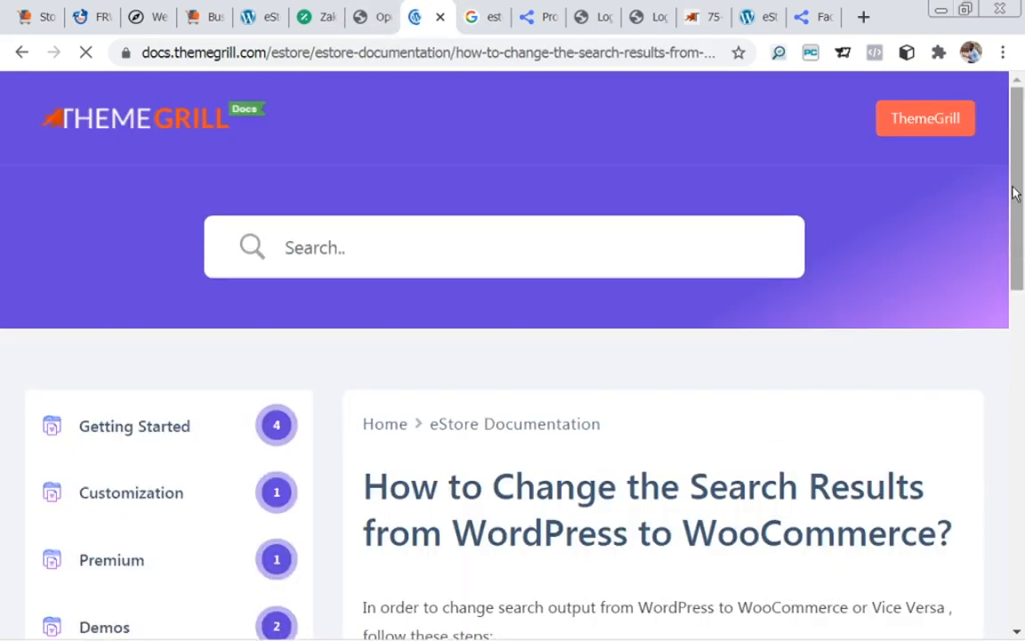
{"action": "left_click_drag", "start_coordinate": [1015, 193], "coordinate": [1000, 408]}
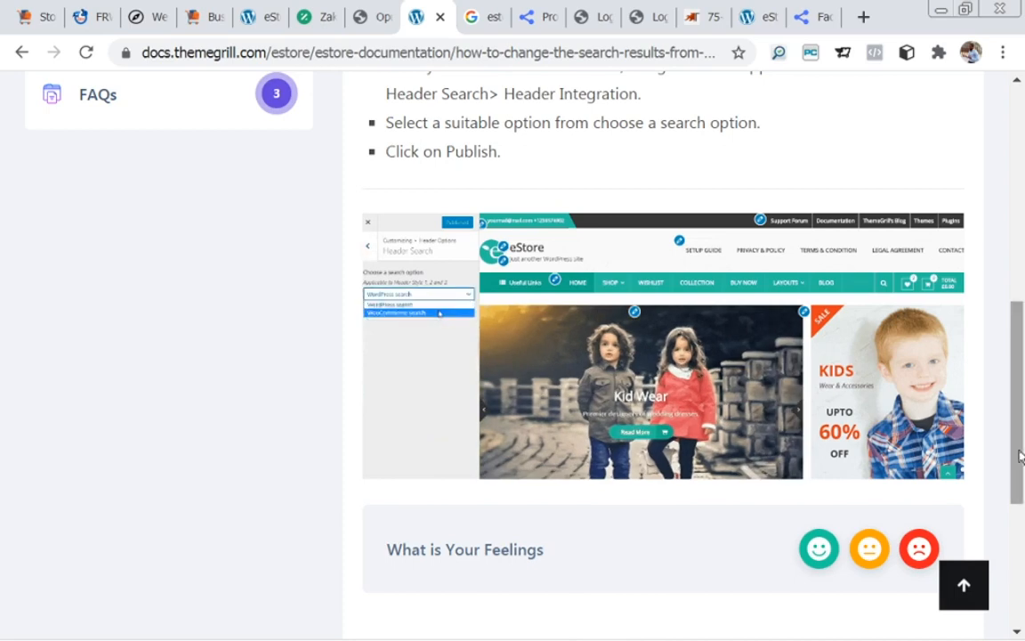
{"action": "left_click_drag", "start_coordinate": [1015, 454], "coordinate": [993, 303]}
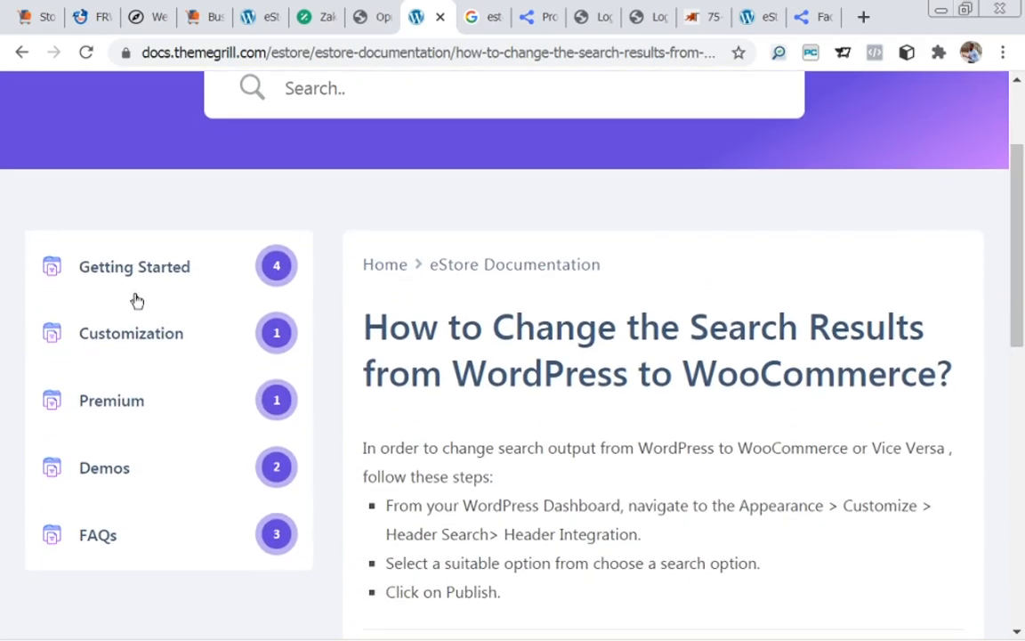
- Review the Getting Started and Customization topic lists beside the article, collapsing each one after viewing it
{"action": "left_click", "coordinate": [102, 256]}
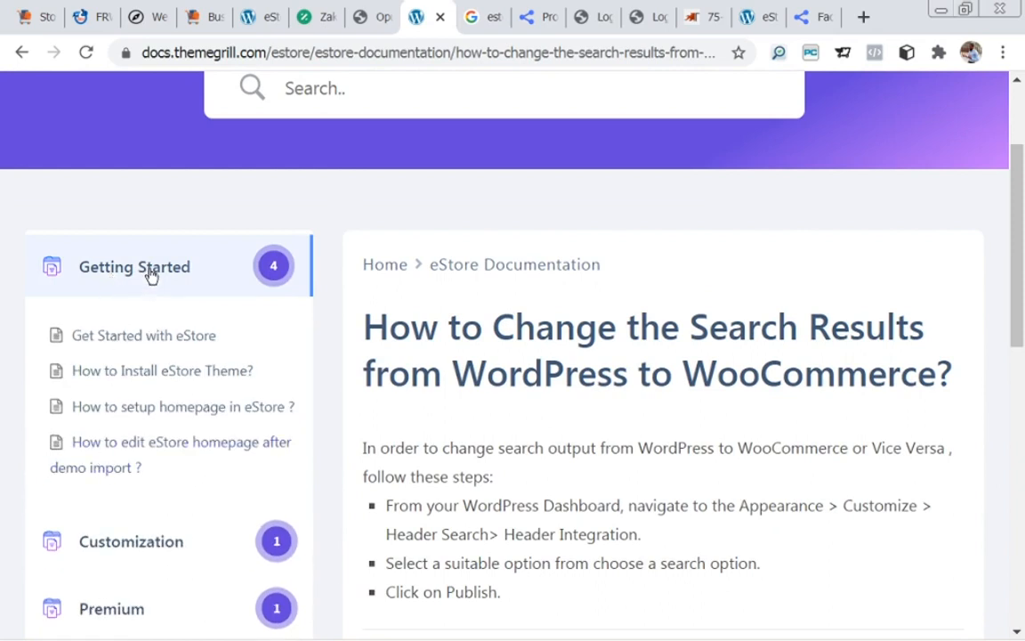
{"action": "left_click", "coordinate": [133, 260]}
{"action": "left_click", "coordinate": [141, 335]}
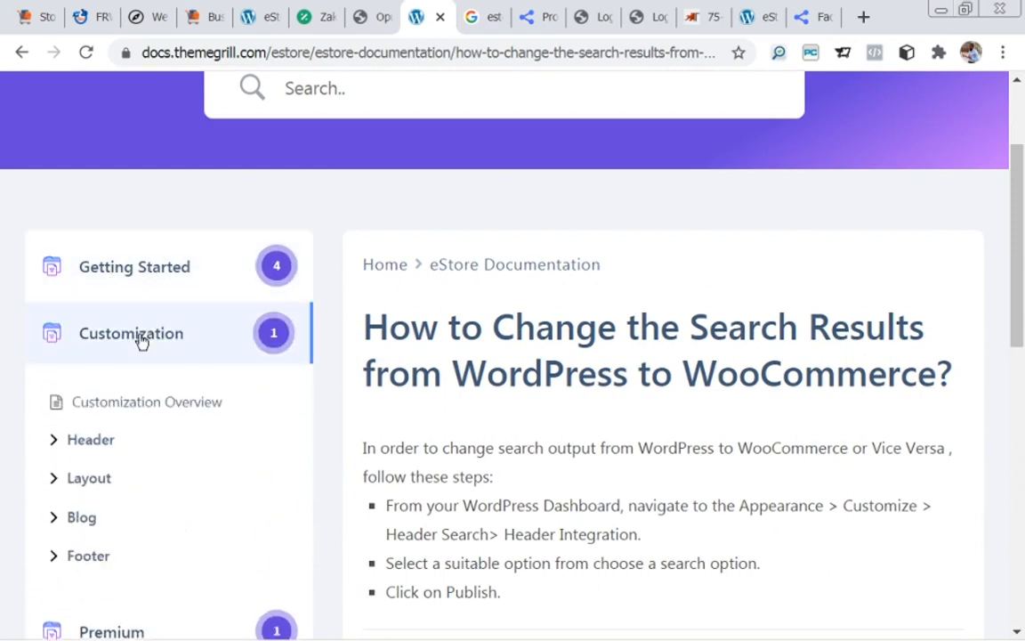
{"action": "left_click", "coordinate": [140, 340]}
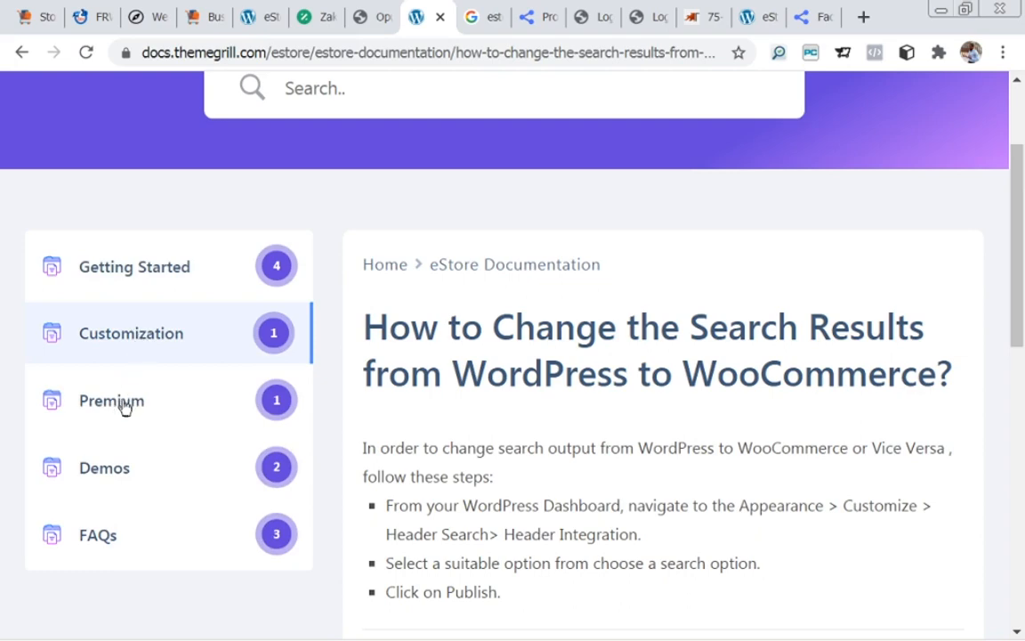
{"action": "left_click_drag", "start_coordinate": [1021, 291], "coordinate": [1019, 460]}
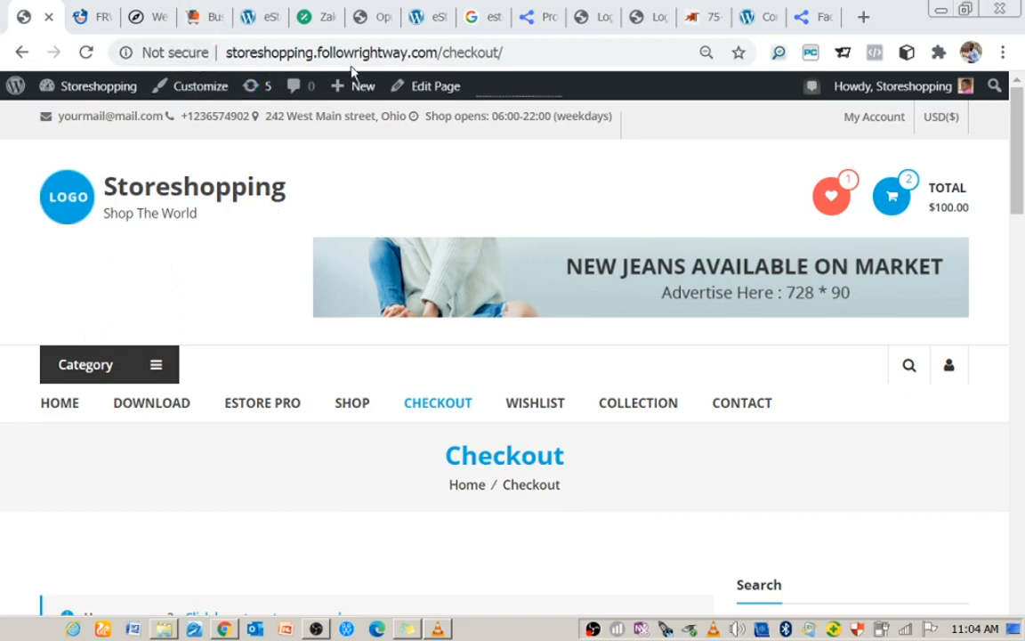
- Compare the header of the Storeshopping checkout page with the Converse product page in the eStore demo
{"action": "left_click", "coordinate": [393, 53]}
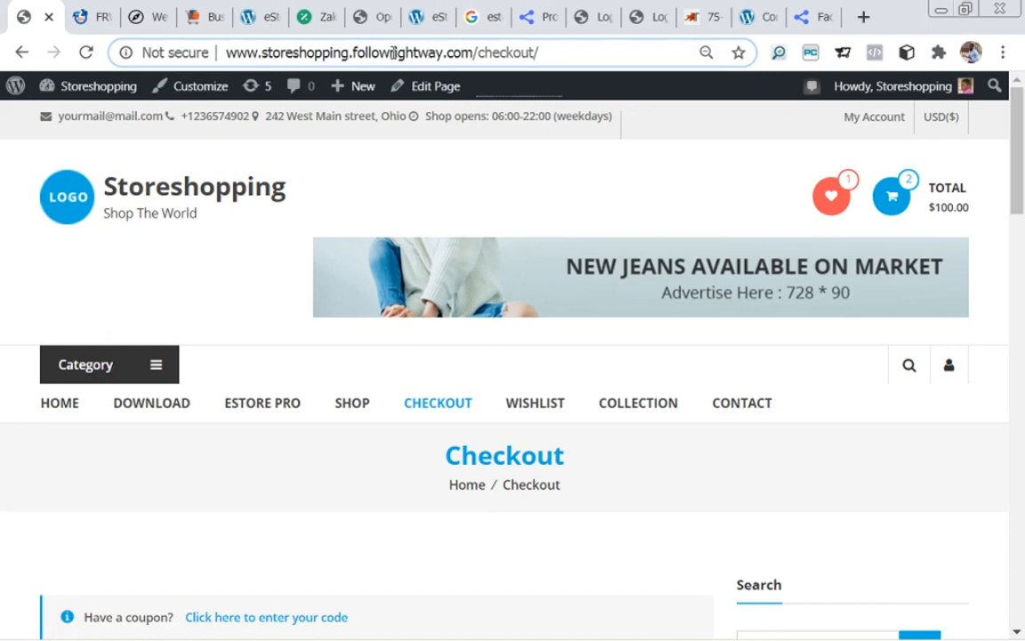
{"action": "left_click", "coordinate": [746, 28]}
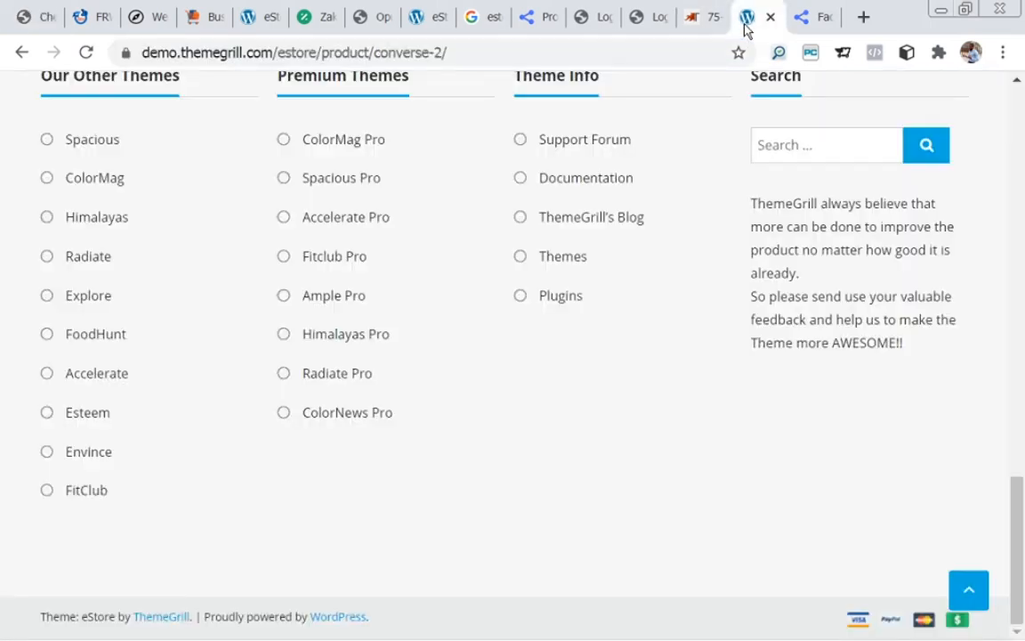
{"action": "left_click_drag", "start_coordinate": [1014, 521], "coordinate": [1013, 97]}
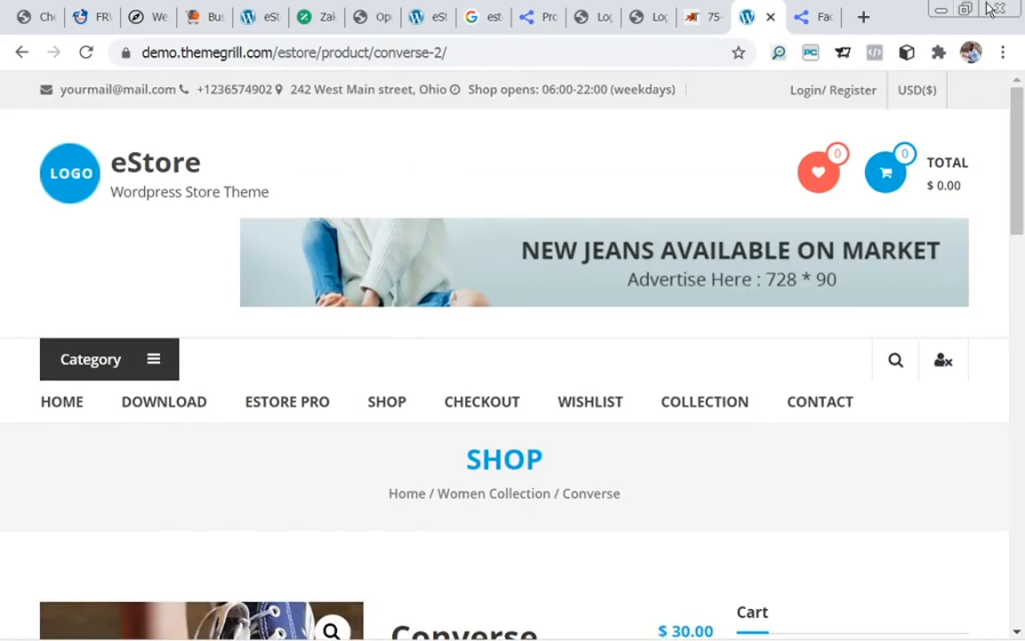
- Read the eStore description and features list in ThemeGrill's blog article on free WordPress themes
{"action": "left_click", "coordinate": [703, 16]}
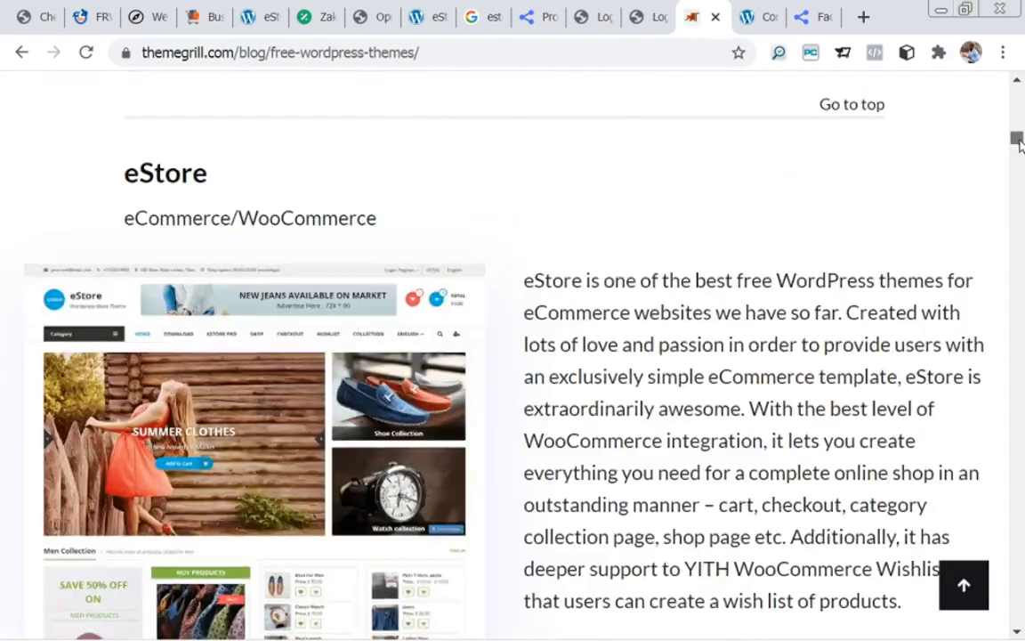
{"action": "scroll", "coordinate": [1017, 143], "scroll_direction": "down", "scroll_amount": 4}
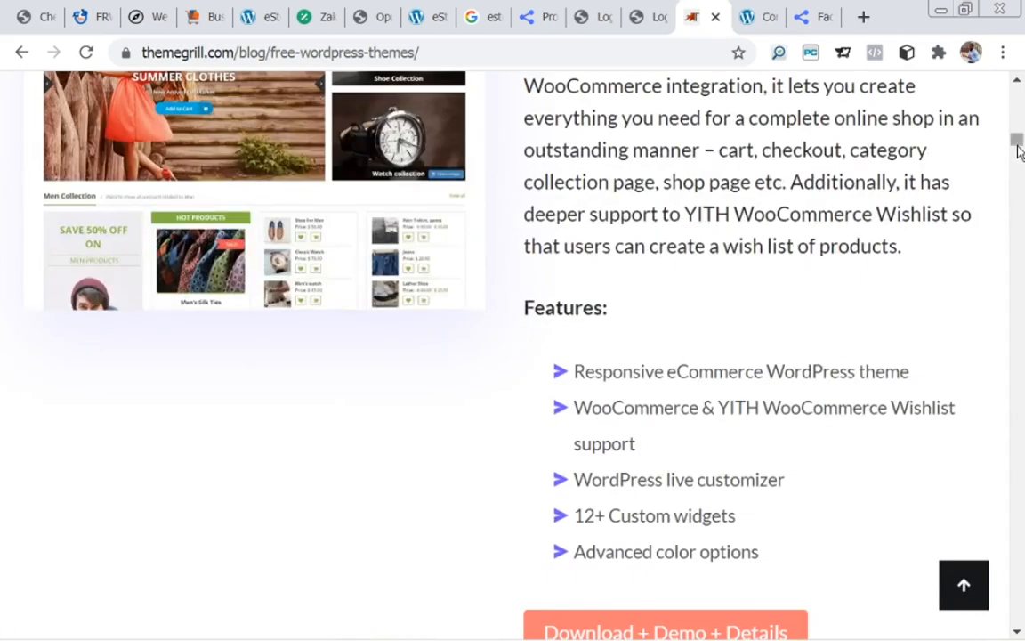
{"action": "scroll", "coordinate": [1018, 147], "scroll_direction": "down", "scroll_amount": 4}
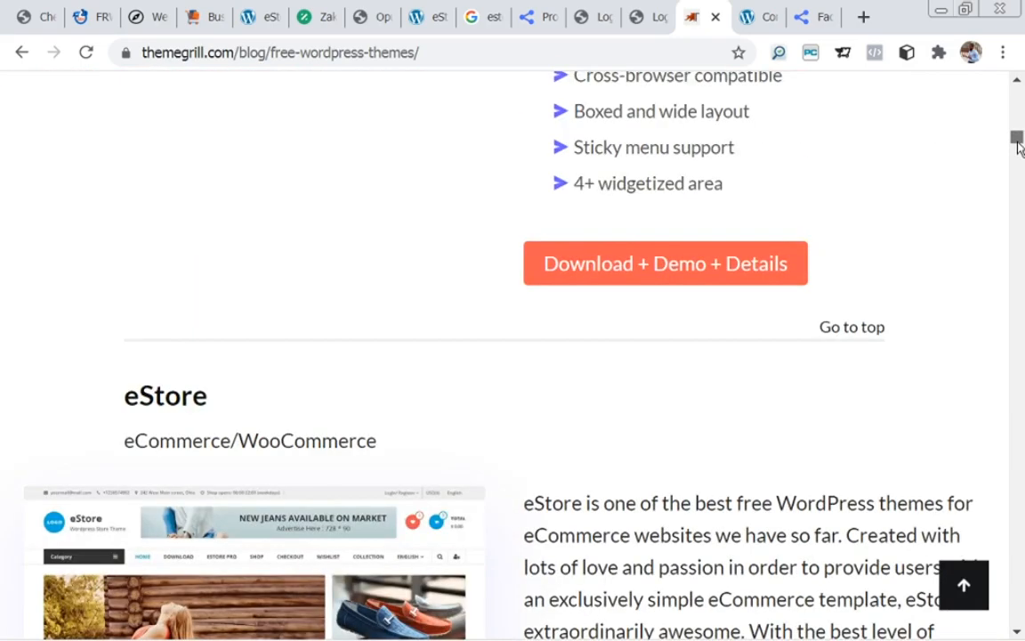
{"action": "scroll", "coordinate": [1019, 147], "scroll_direction": "down", "scroll_amount": 4}
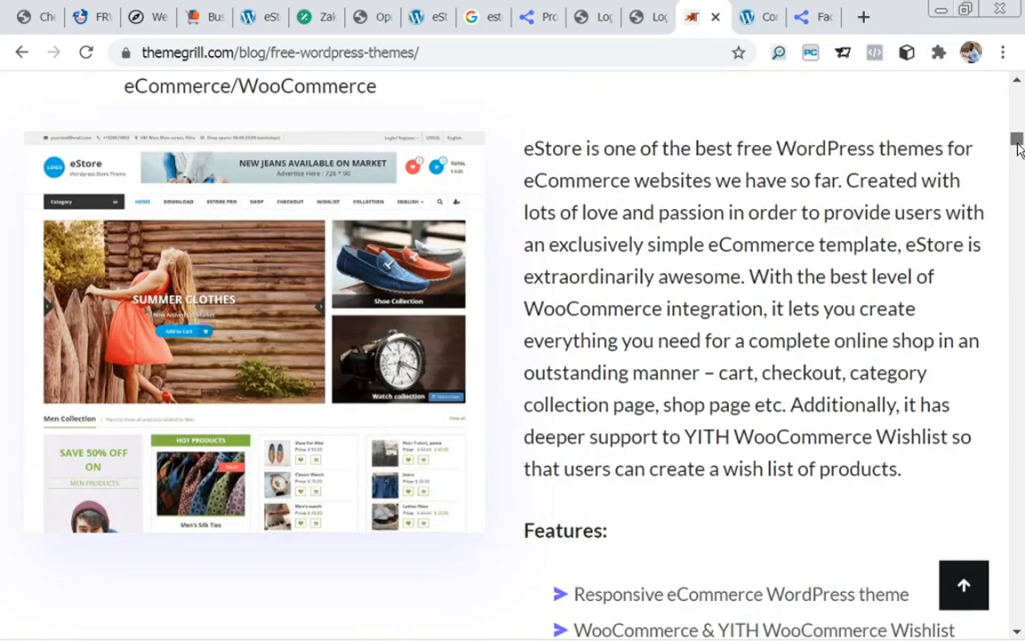
{"action": "scroll", "coordinate": [1019, 147], "scroll_direction": "down", "scroll_amount": 2}
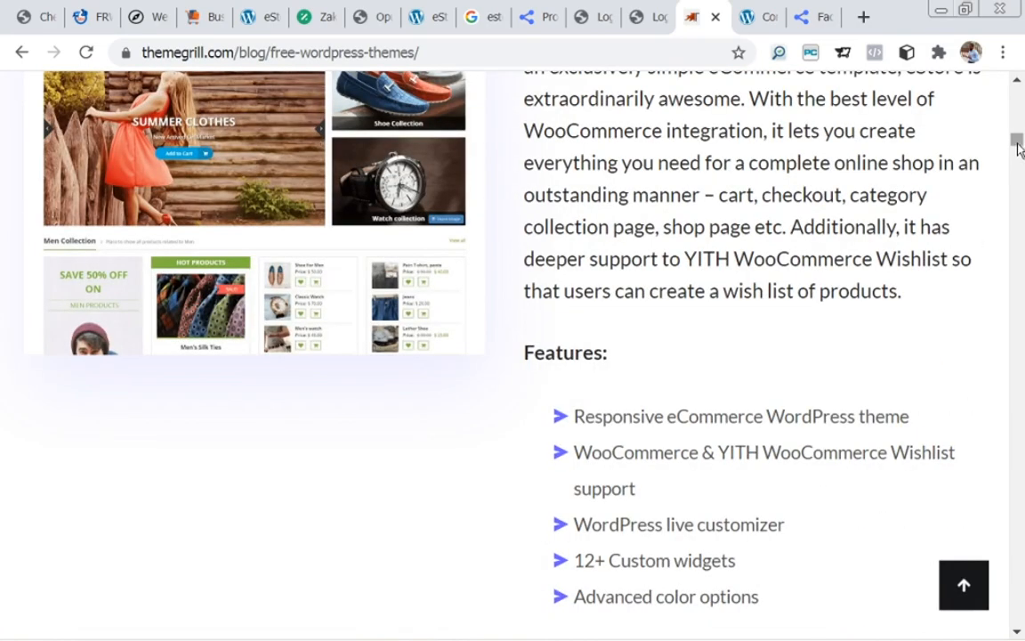
- Return to the Storeshopping checkout page and log out of the WordPress account
{"action": "left_click", "coordinate": [750, 20]}
{"action": "left_click", "coordinate": [34, 17]}
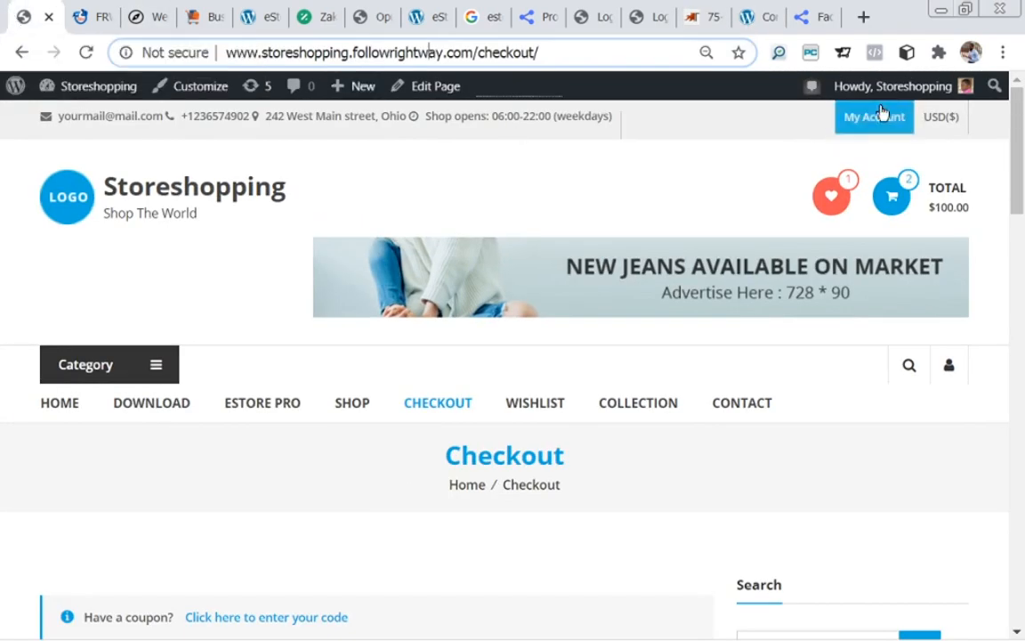
{"action": "mouse_move", "coordinate": [883, 98]}
{"action": "left_click", "coordinate": [855, 177]}
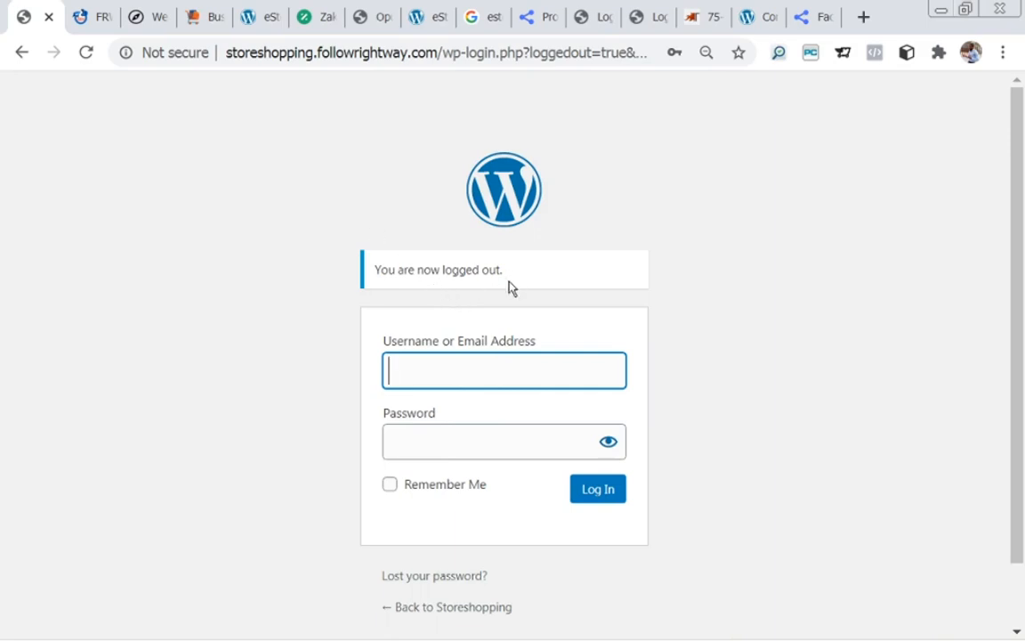
{"action": "left_click", "coordinate": [366, 55]}
{"action": "left_click", "coordinate": [367, 53]}
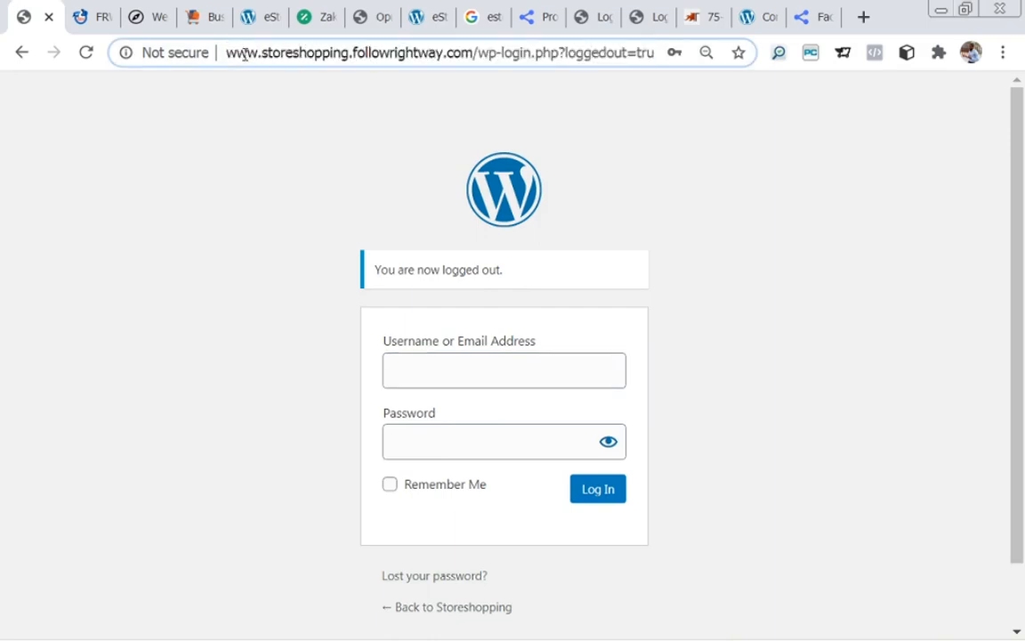
{"action": "left_click_drag", "start_coordinate": [228, 53], "coordinate": [472, 54]}
{"action": "key", "text": "ctrl+c"}
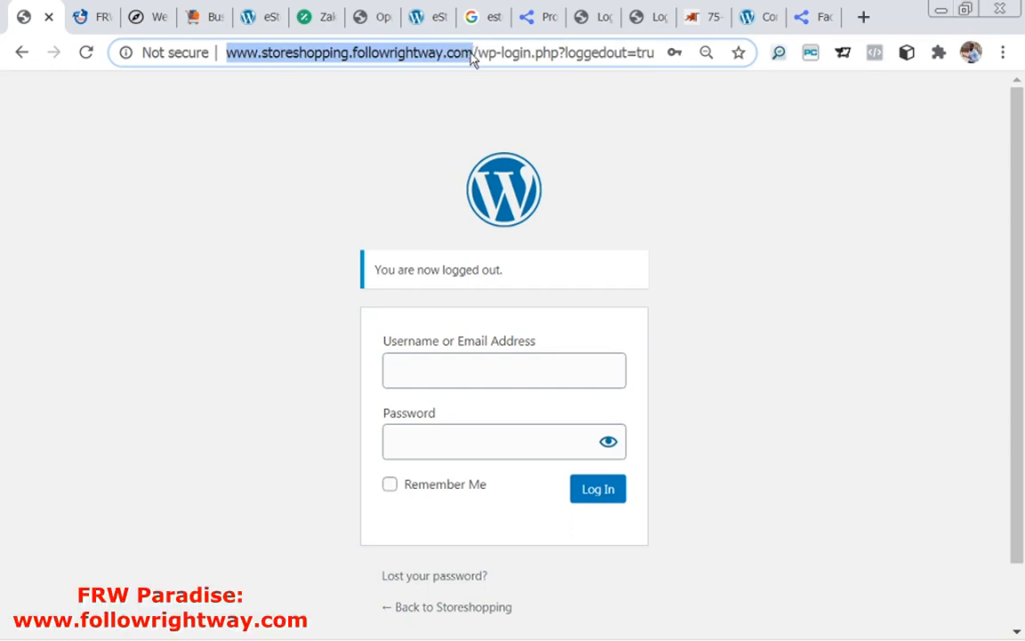
{"action": "key", "text": "shift+End"}
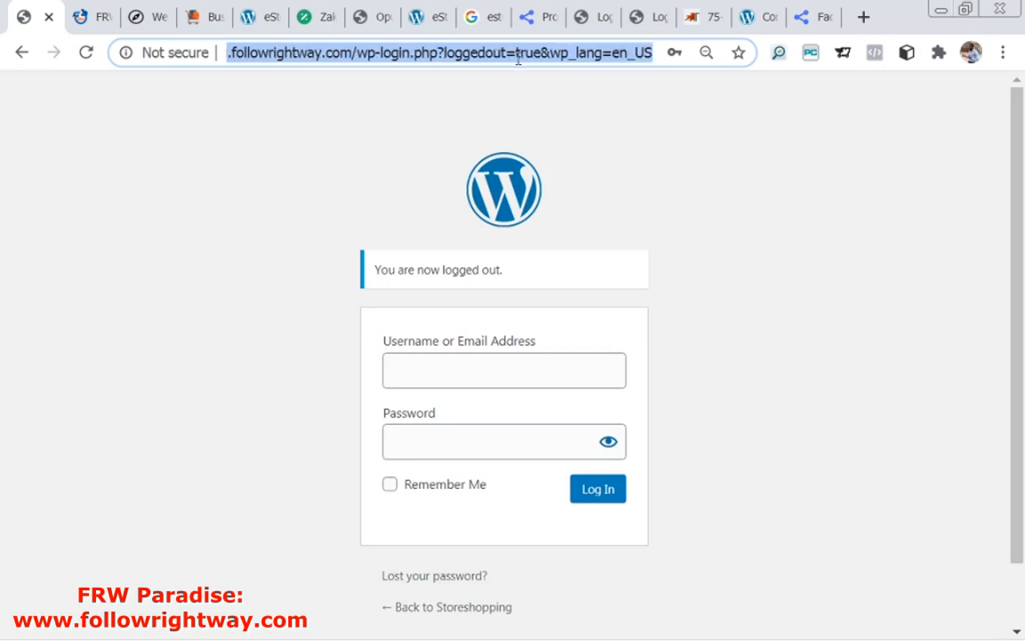
{"action": "key", "text": "BackSpace"}
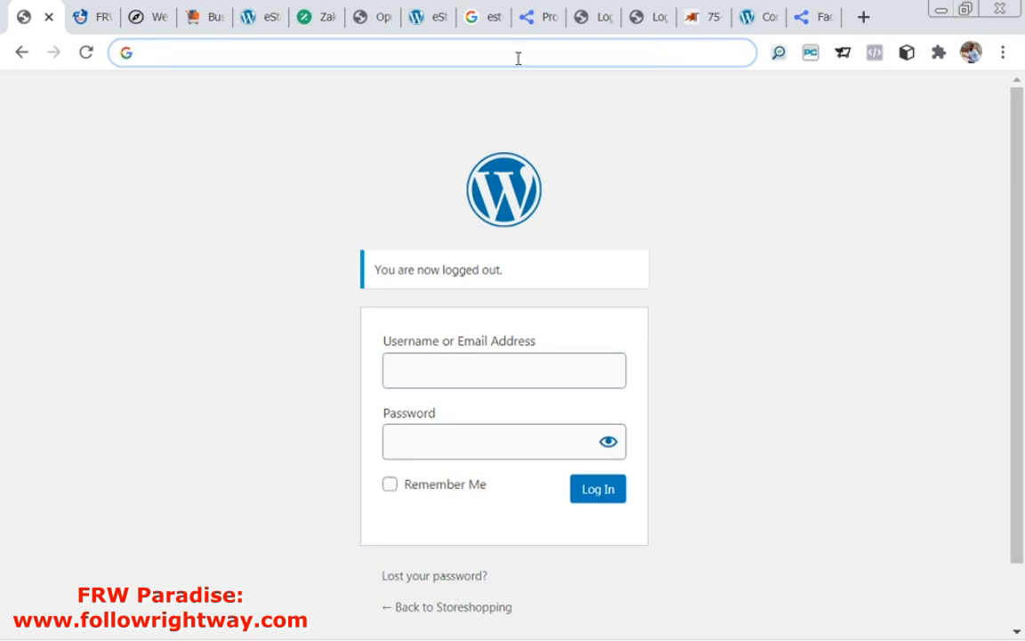
{"action": "key", "text": "ctrl+v"}
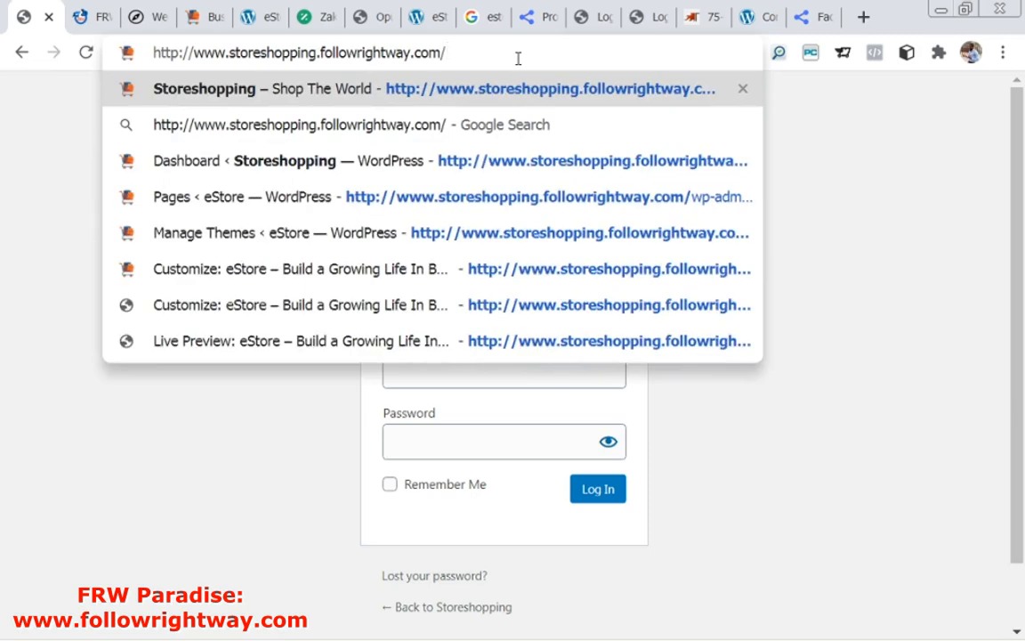
{"action": "key", "text": "Return"}
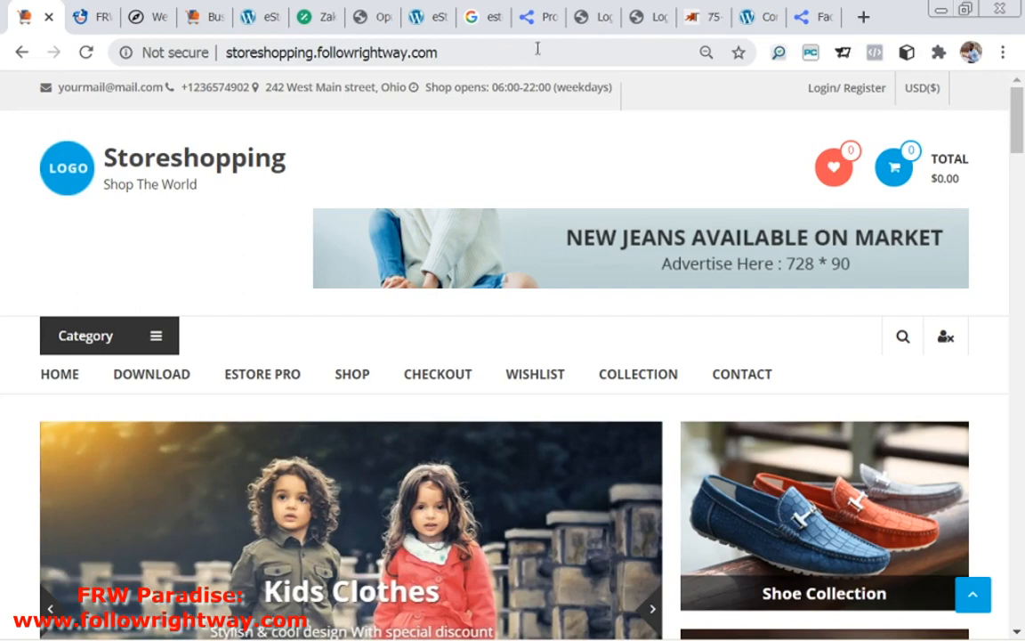
- Look over the logged-out Storeshopping homepage from the header down to the footer menus and copyright line
{"action": "left_click_drag", "start_coordinate": [1022, 99], "coordinate": [1020, 158]}
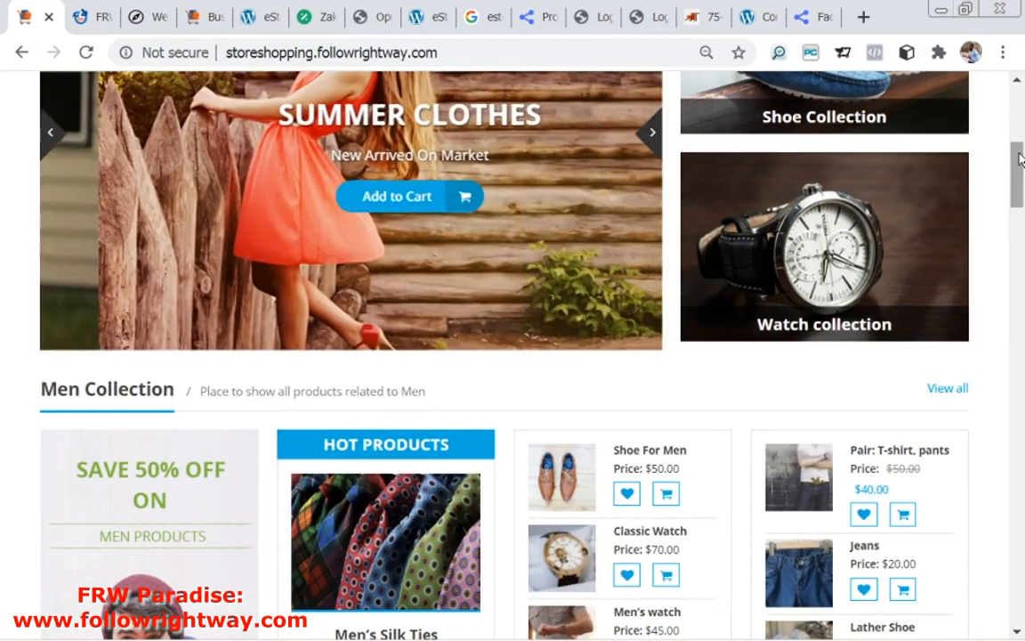
{"action": "left_click_drag", "start_coordinate": [1020, 157], "coordinate": [1013, 594]}
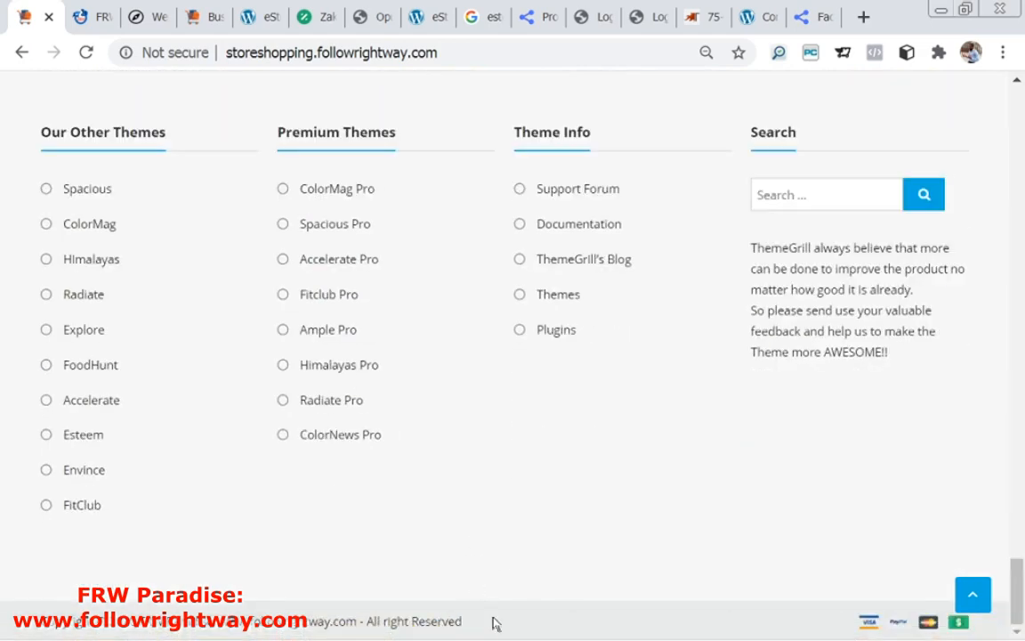
{"action": "left_click_drag", "start_coordinate": [1016, 587], "coordinate": [1011, 101]}
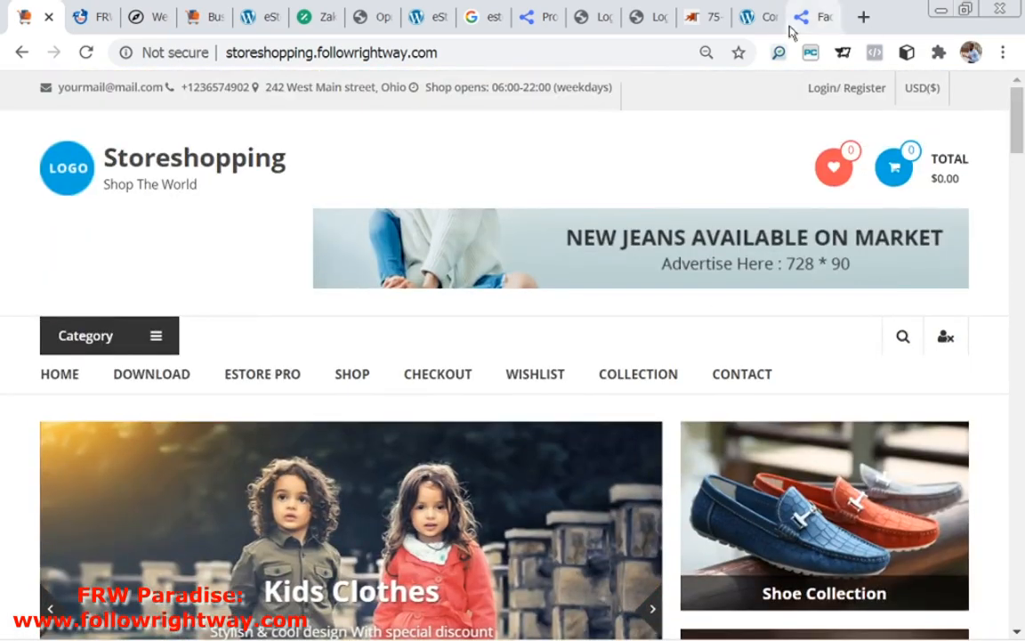
- Open the eStore demo's homepage from its product page and view its content down to the Featured products
{"action": "left_click", "coordinate": [746, 22]}
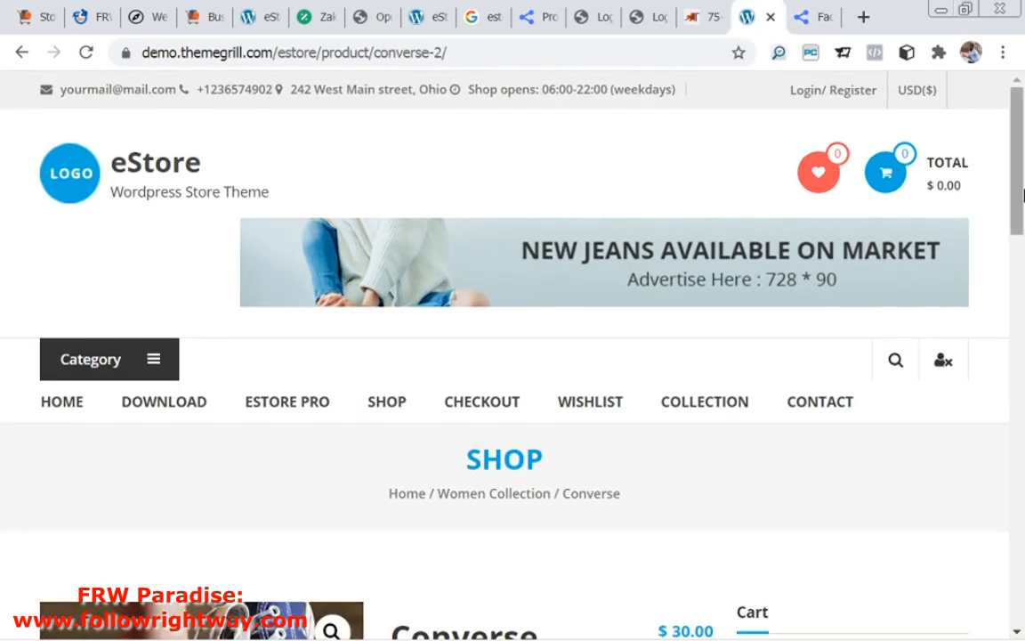
{"action": "left_click_drag", "start_coordinate": [1021, 180], "coordinate": [675, 148]}
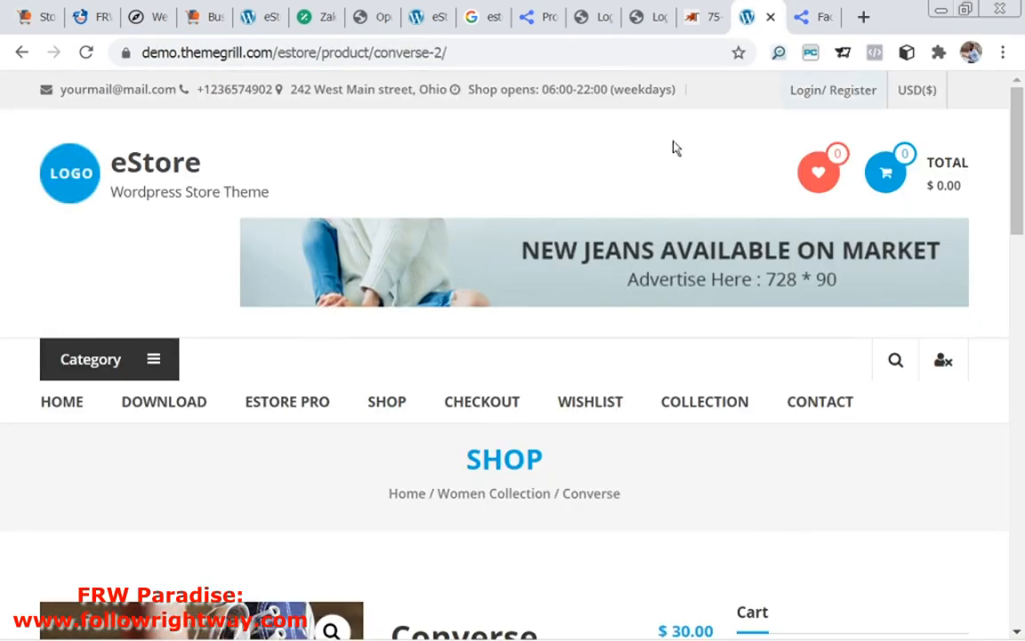
{"action": "left_click", "coordinate": [145, 160]}
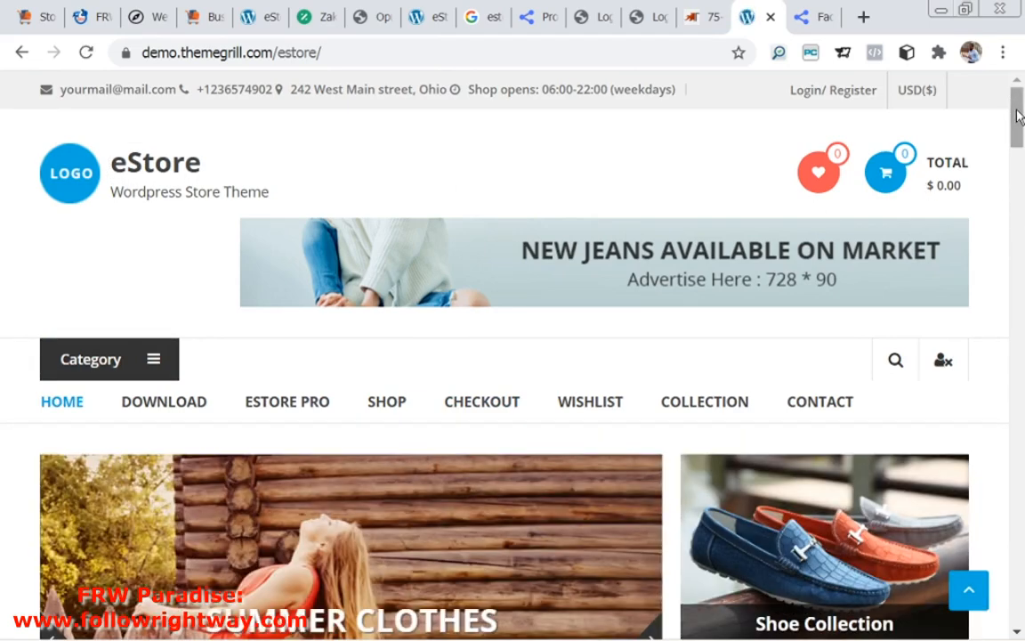
{"action": "left_click_drag", "start_coordinate": [1018, 116], "coordinate": [1022, 365]}
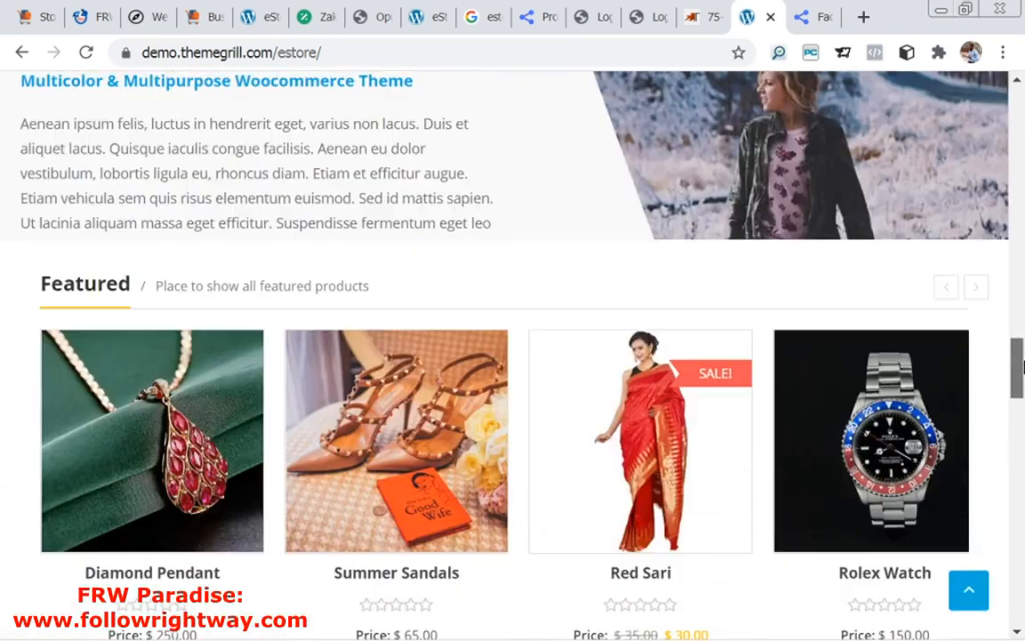
- Compare the top of the Storeshopping homepage with the eStore demo homepage
{"action": "left_click", "coordinate": [26, 29]}
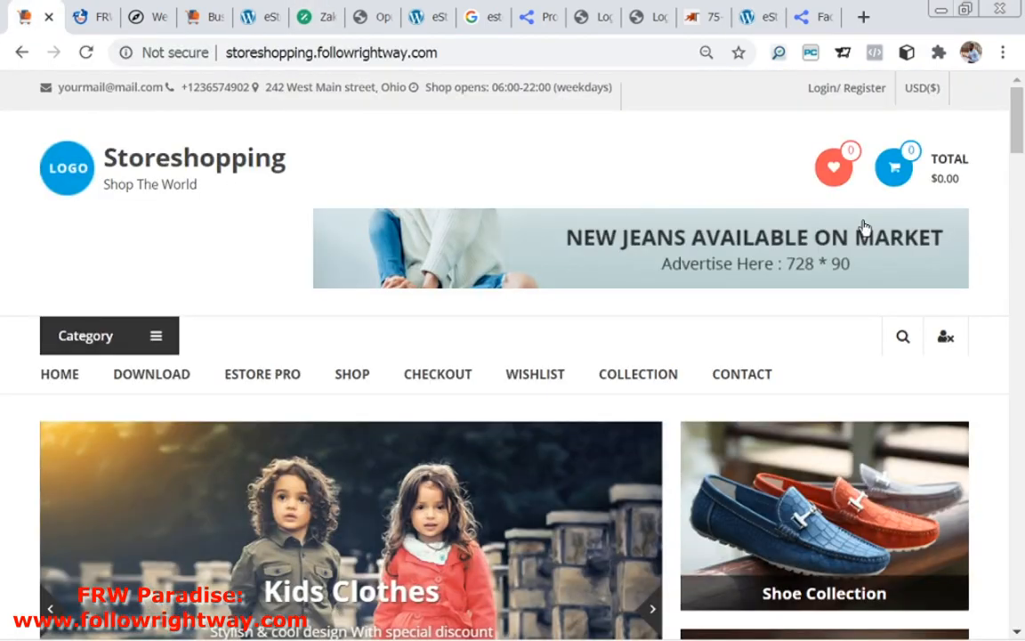
{"action": "left_click_drag", "start_coordinate": [1019, 151], "coordinate": [1022, 80]}
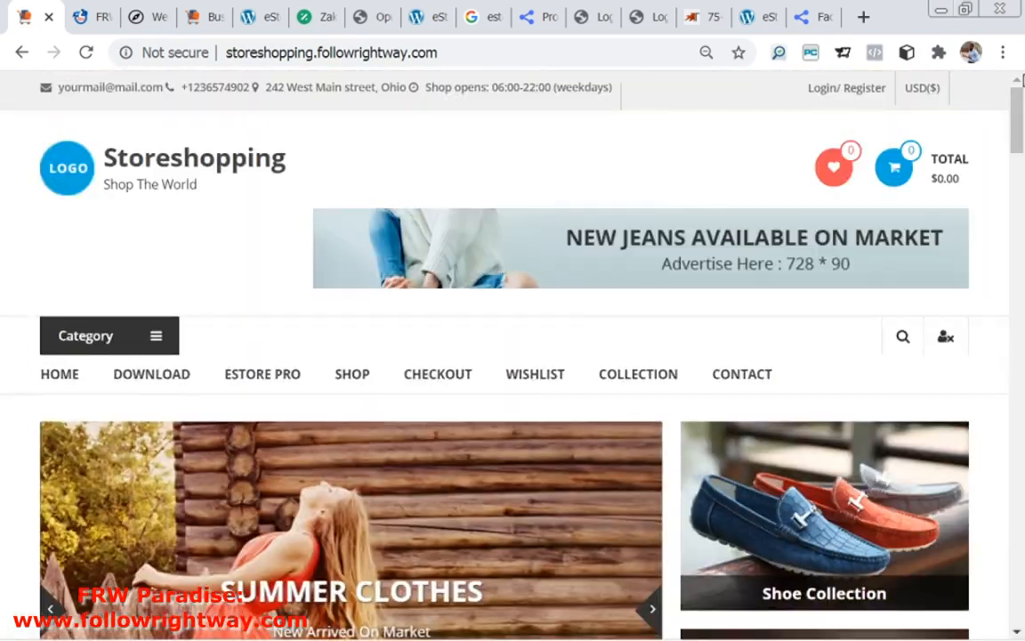
{"action": "left_click", "coordinate": [752, 25]}
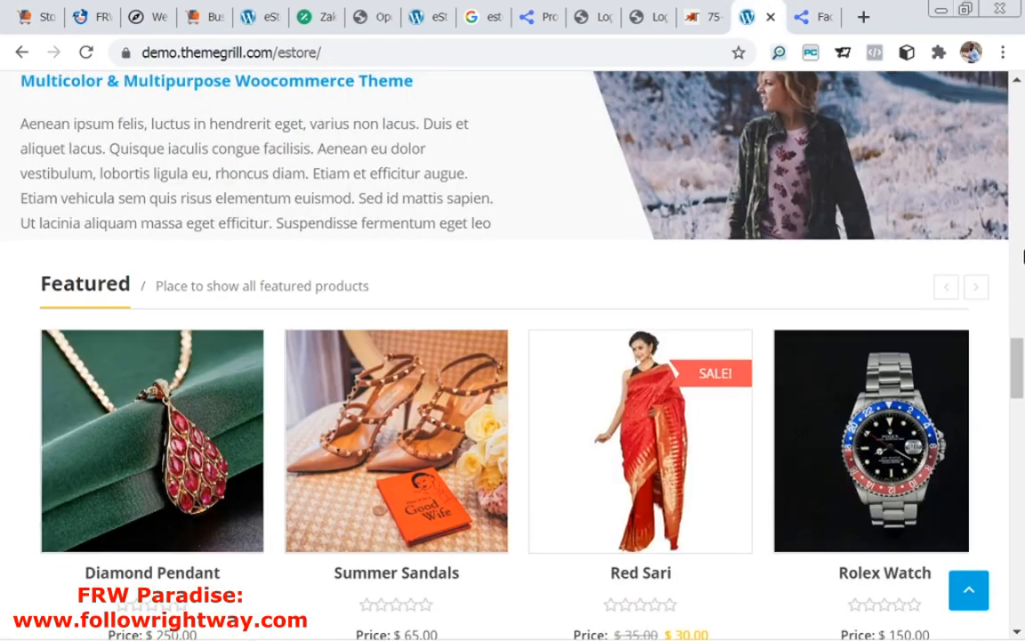
- Examine the Storeshopping homepage from its header and slider through the Men Collection to the Women Collection
{"action": "left_click_drag", "start_coordinate": [1022, 387], "coordinate": [1024, 349]}
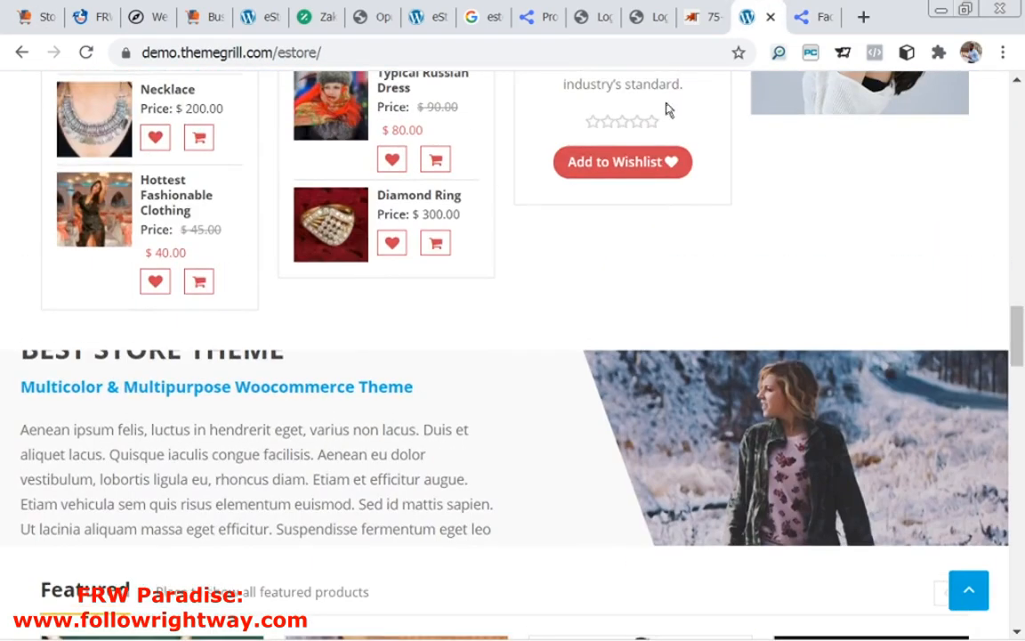
{"action": "left_click_drag", "start_coordinate": [1022, 346], "coordinate": [1022, 103]}
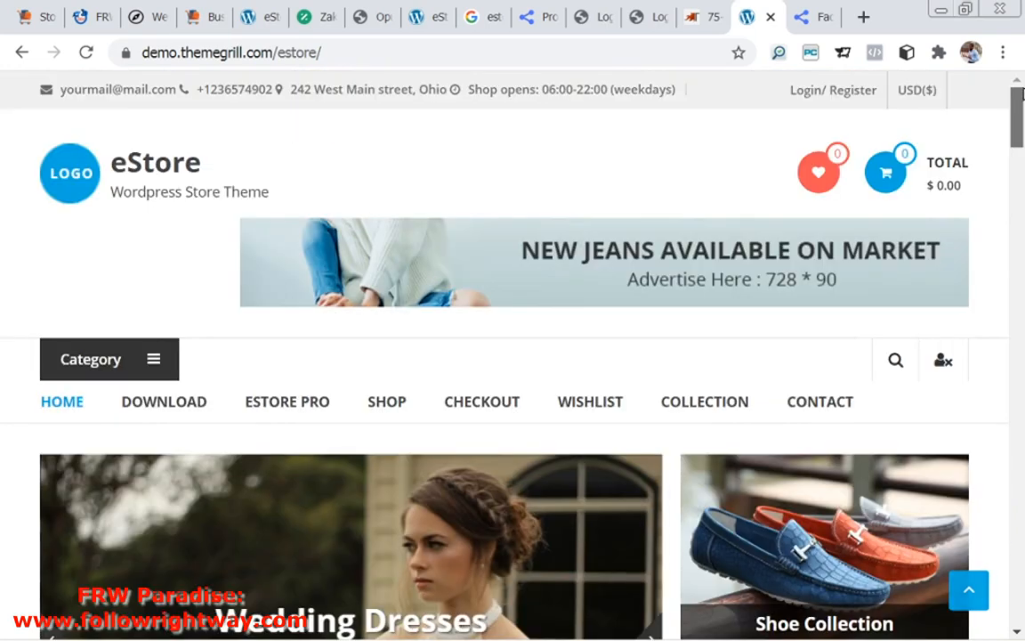
{"action": "left_click", "coordinate": [23, 17]}
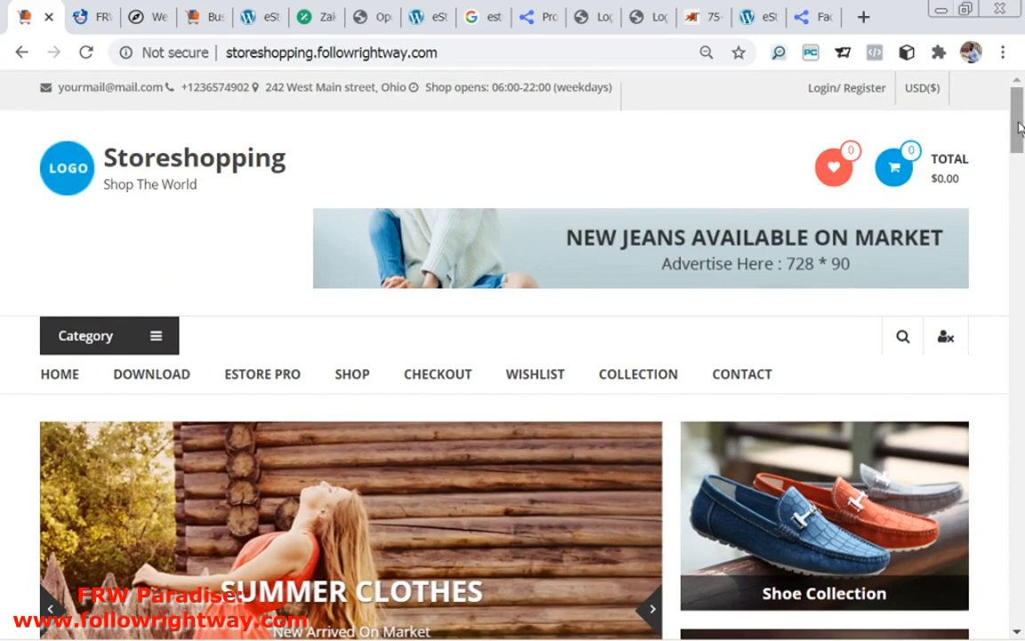
{"action": "left_click_drag", "start_coordinate": [1020, 129], "coordinate": [1022, 154]}
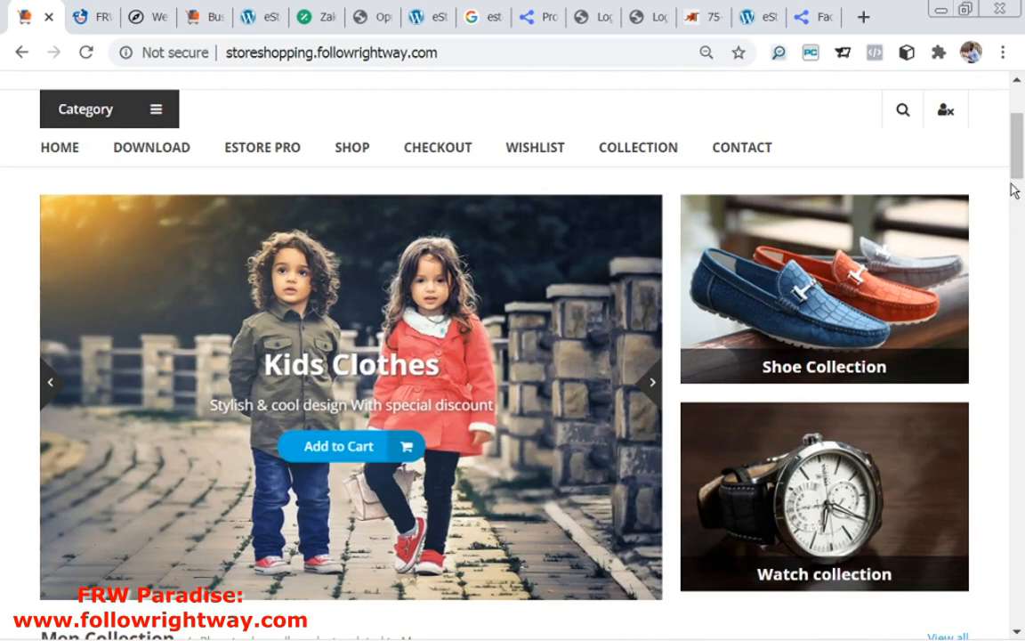
{"action": "scroll", "coordinate": [464, 431], "scroll_direction": "down", "scroll_amount": 5}
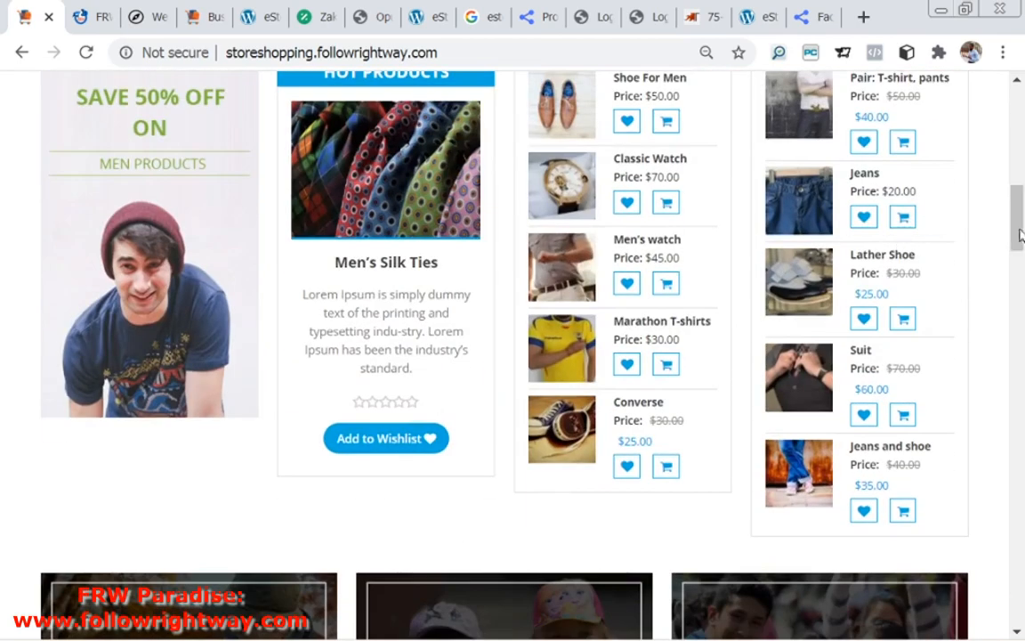
{"action": "scroll", "coordinate": [610, 310], "scroll_direction": "down", "scroll_amount": 6}
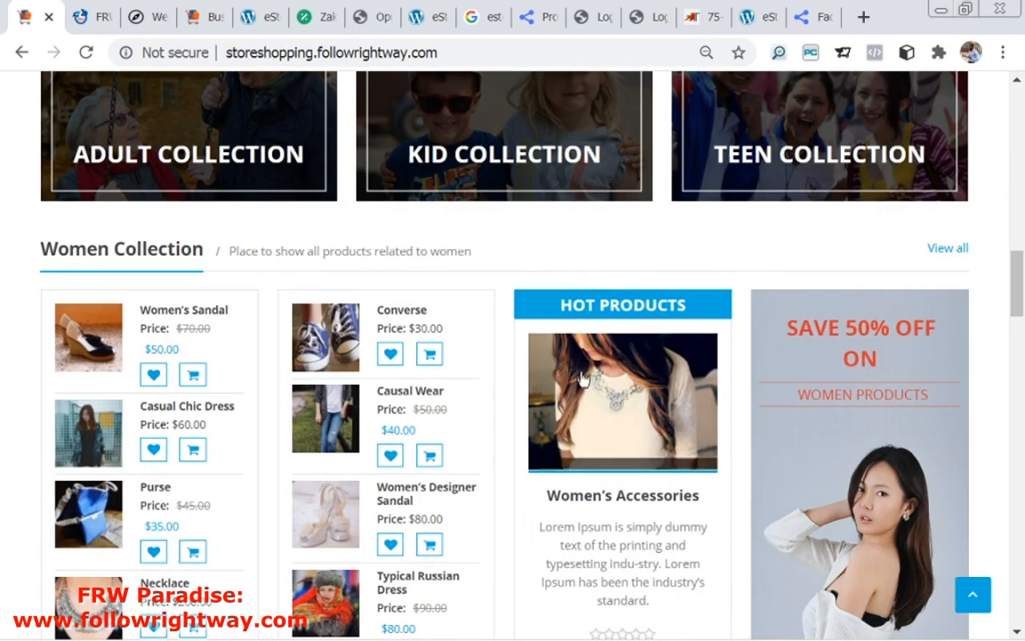
- Compare the matching sections of the eStore demo homepage, from the header through the Men Collection to the Women Collection
{"action": "left_click", "coordinate": [748, 22]}
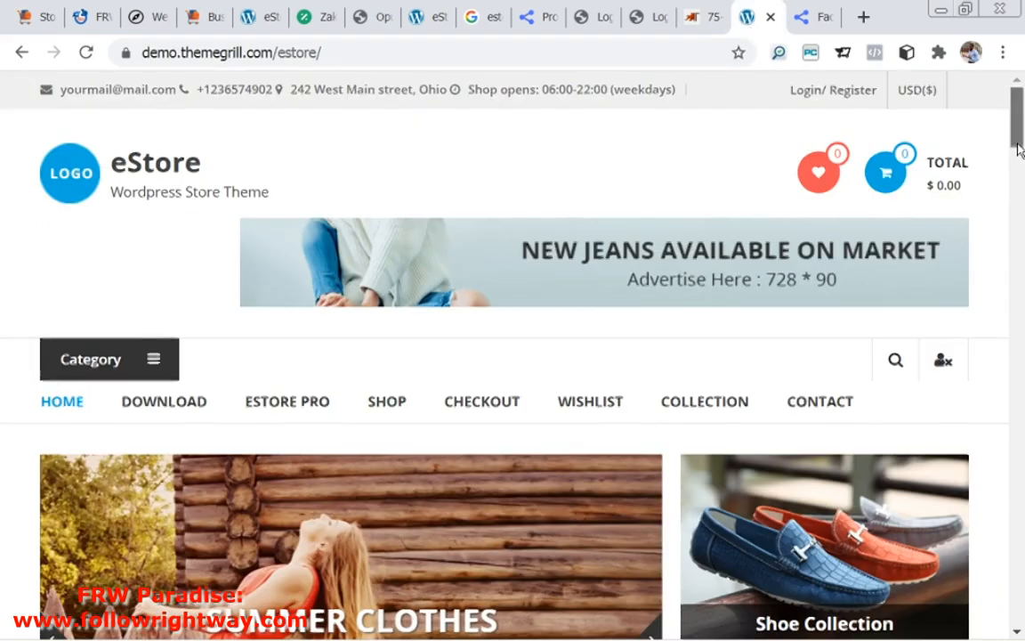
{"action": "scroll", "coordinate": [1014, 182], "scroll_direction": "down", "scroll_amount": 5}
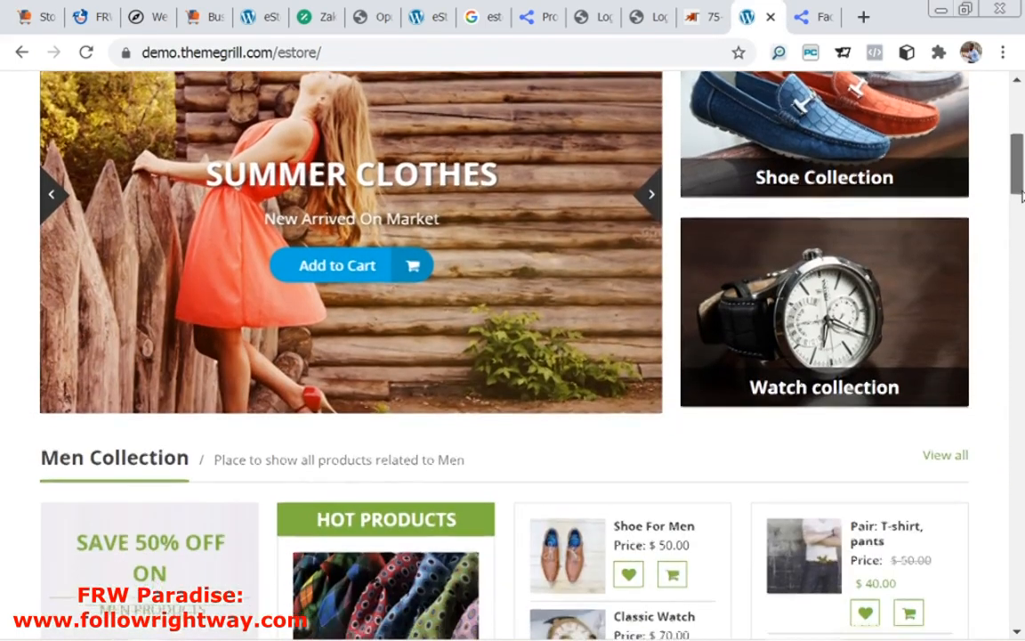
{"action": "left_click_drag", "start_coordinate": [1021, 195], "coordinate": [1022, 282]}
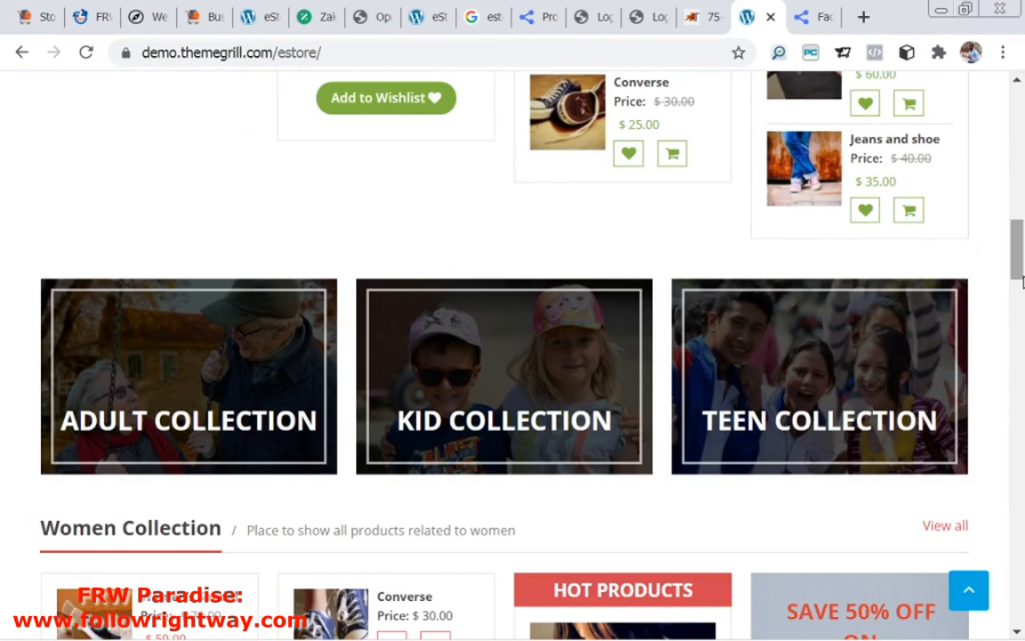